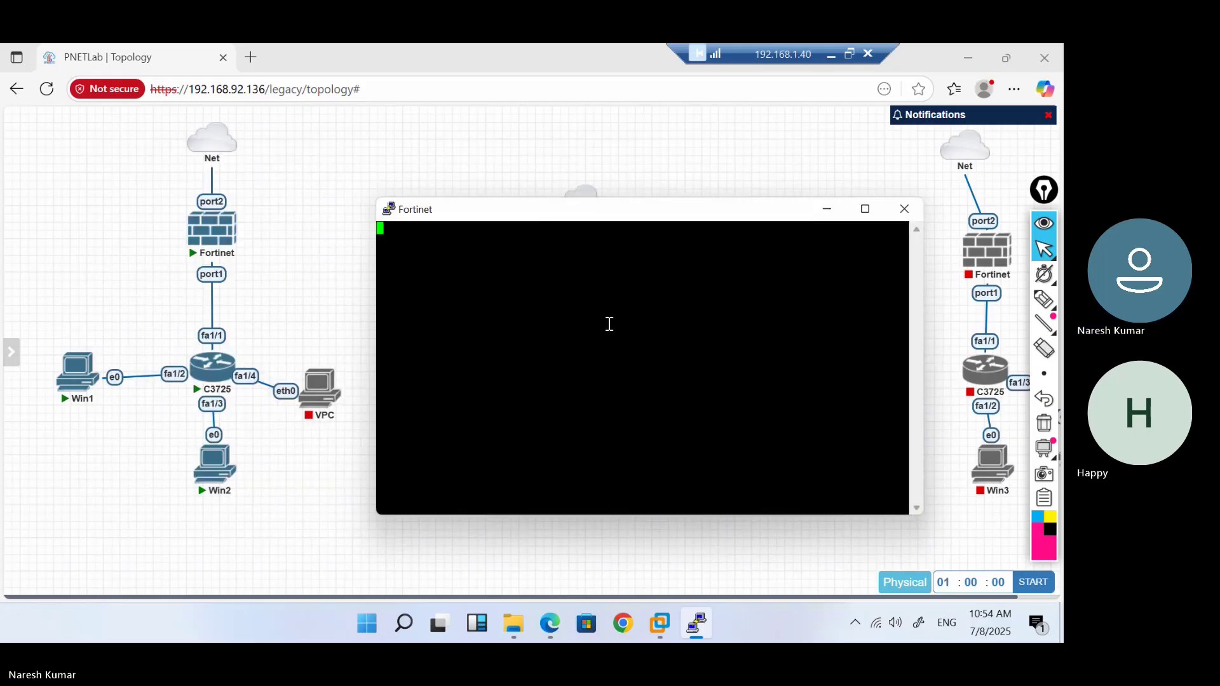
Log in to the FW01 CLI console as admin
key("Return")
key("Return")
key("Return")
type("admin")
key("Return")
key("Return")
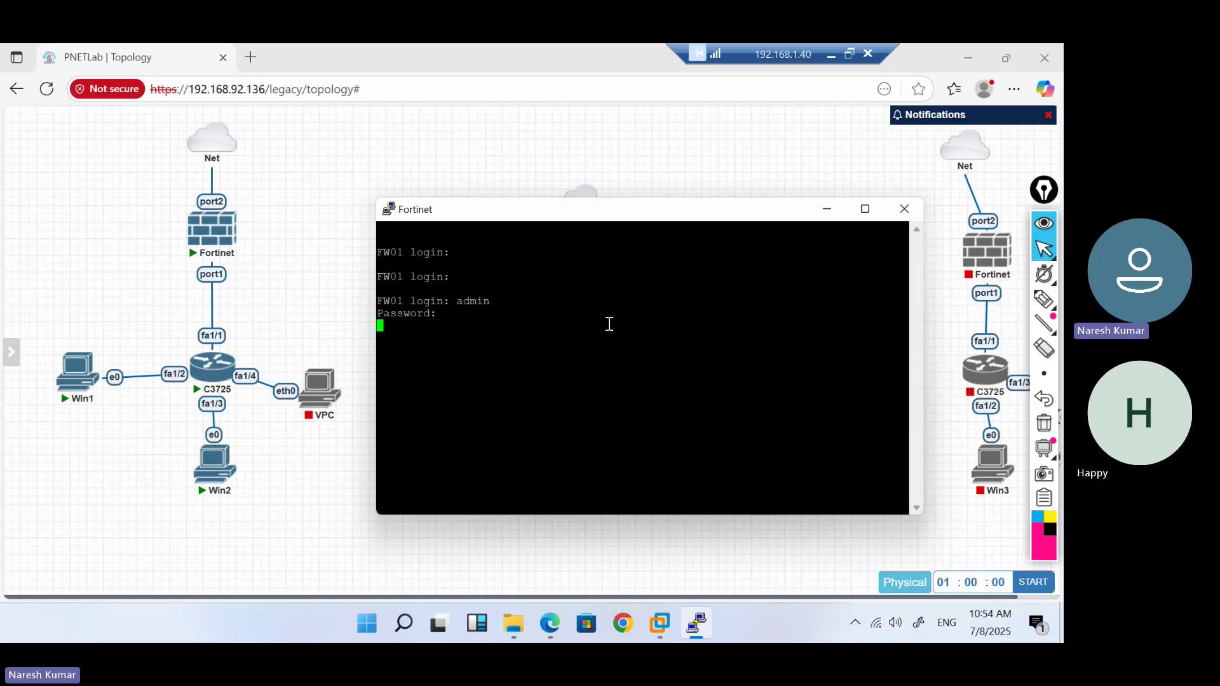
Display the interface configuration with 'config system interface' and 'show', then 'end'
type("con")
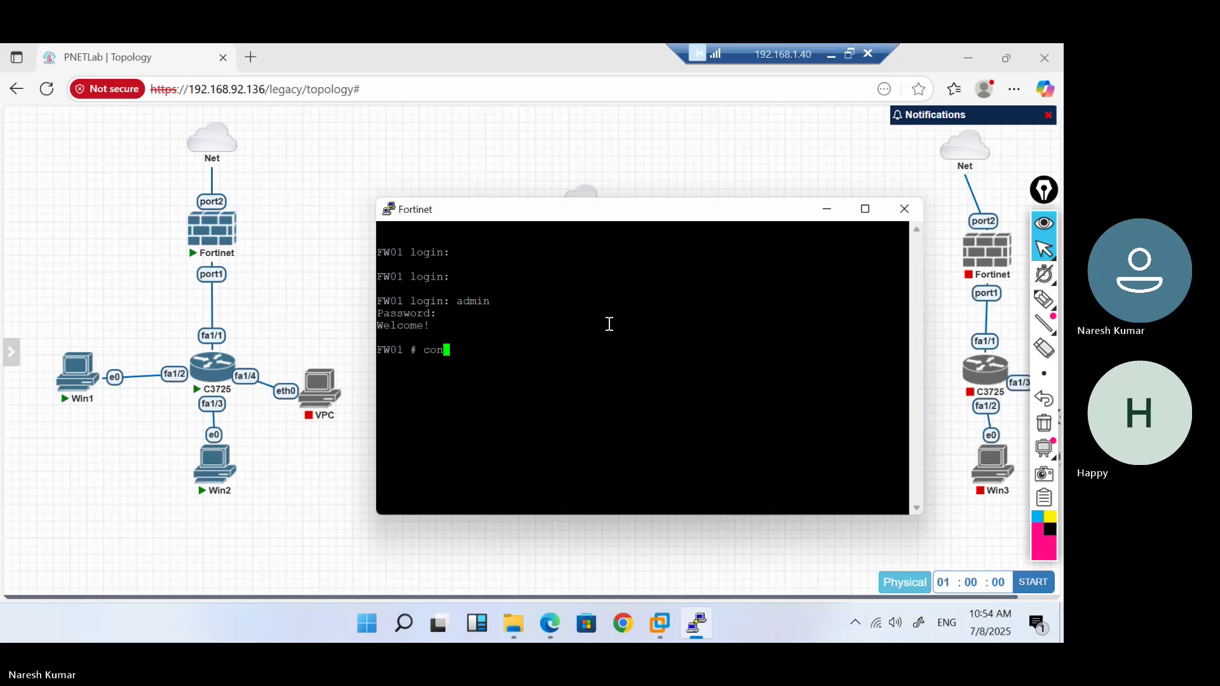
type("fig system iken")
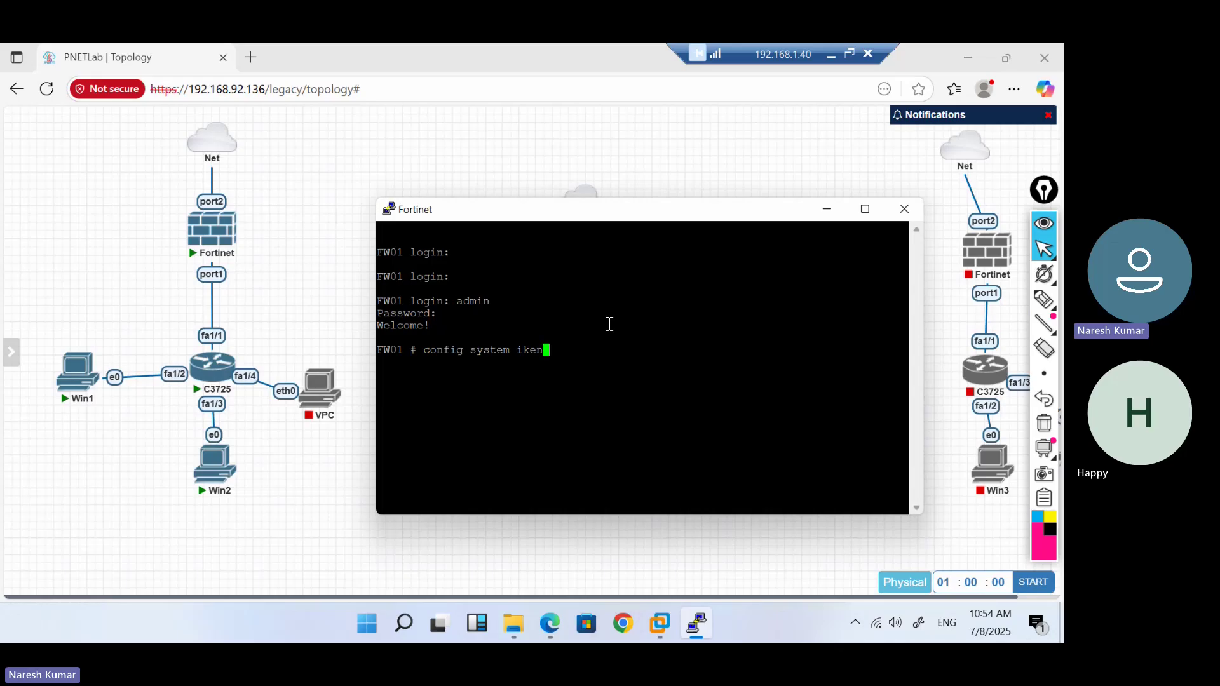
key("BackSpace")
key("BackSpace")
key("BackSpace")
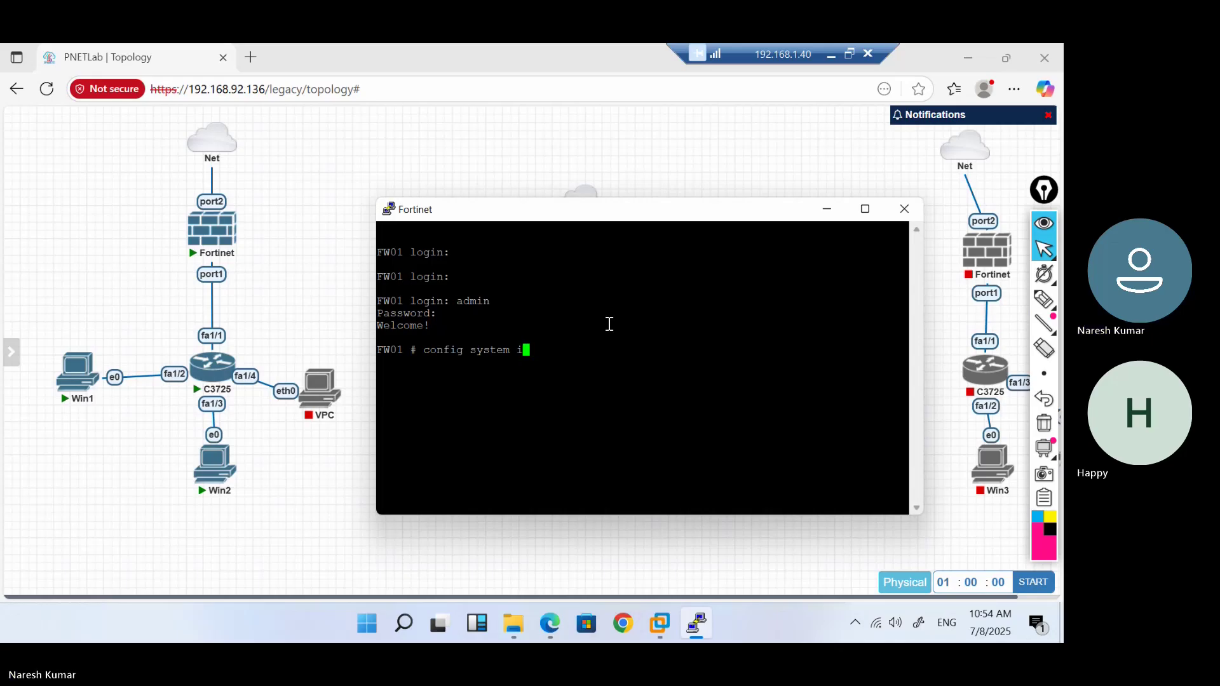
type("nterface")
key("Return")
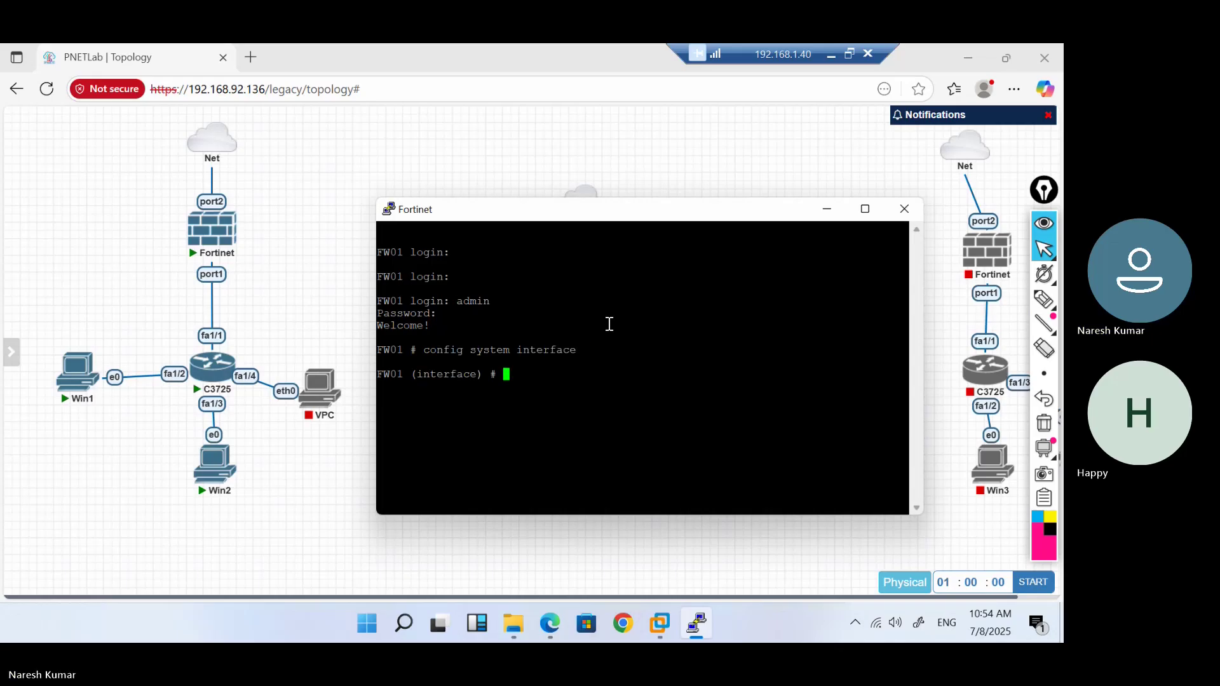
type("show")
key("Return")
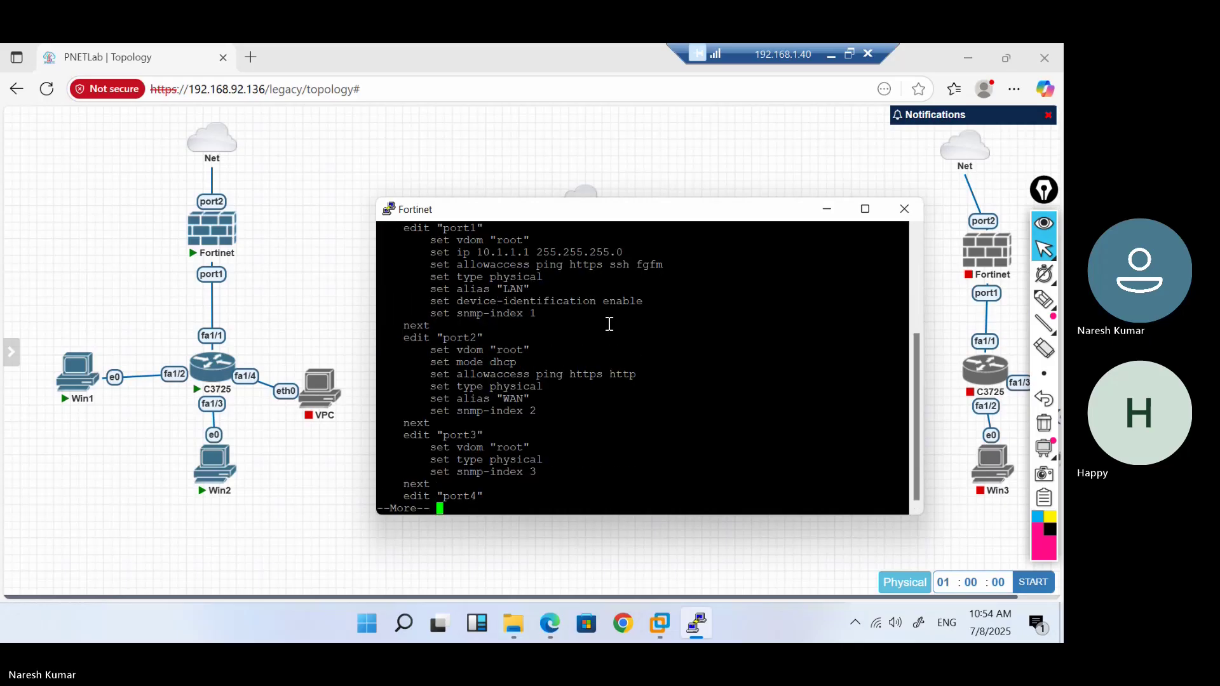
type("q")
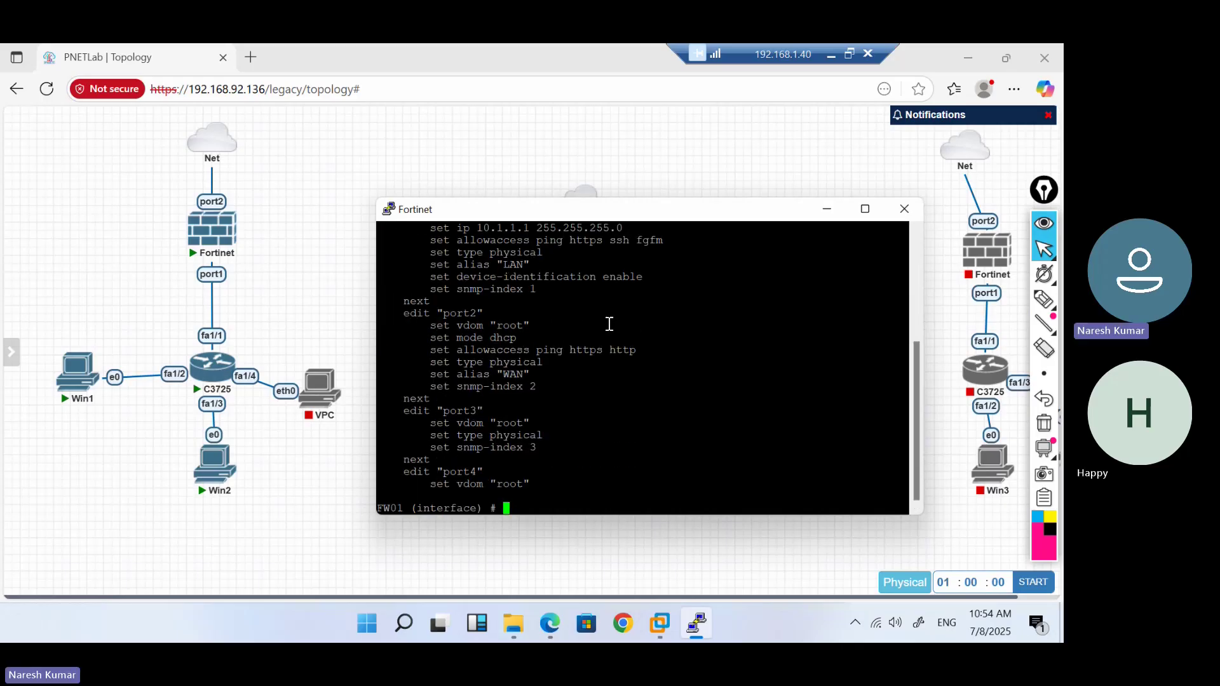
type("end")
key("Return")
Run 'get system interface physical' and pick out port2's DHCP address 192.168.92.209
type("get ")
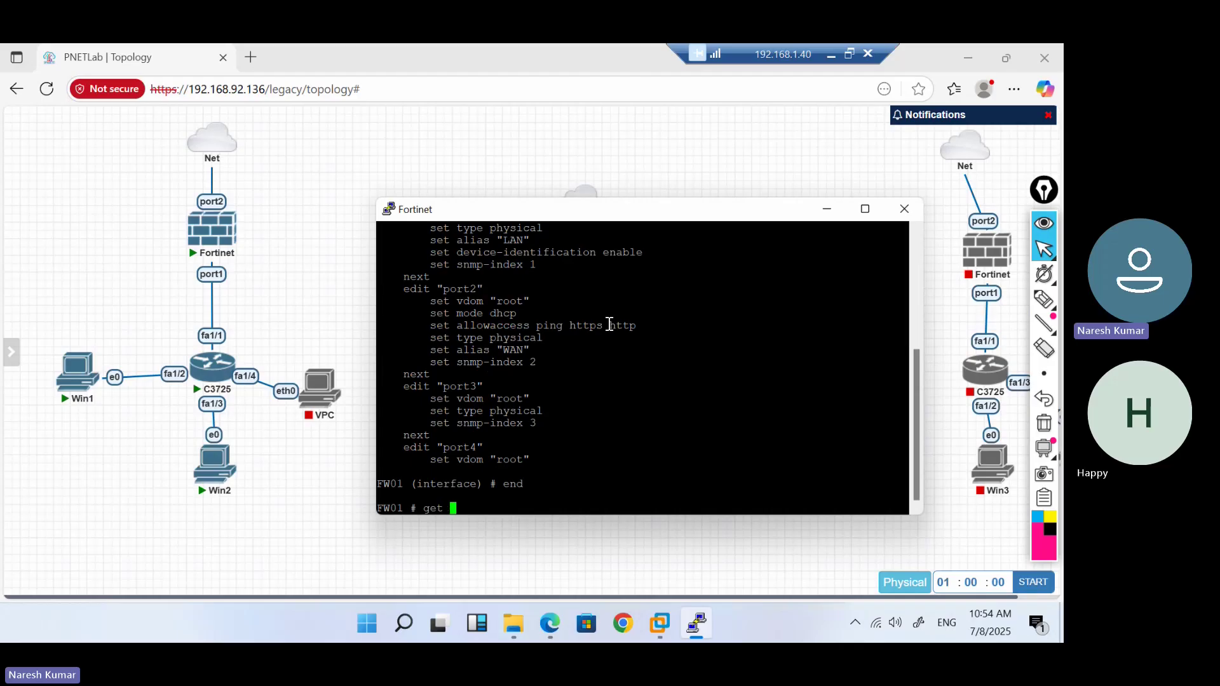
type("system interface physical")
key("Return")
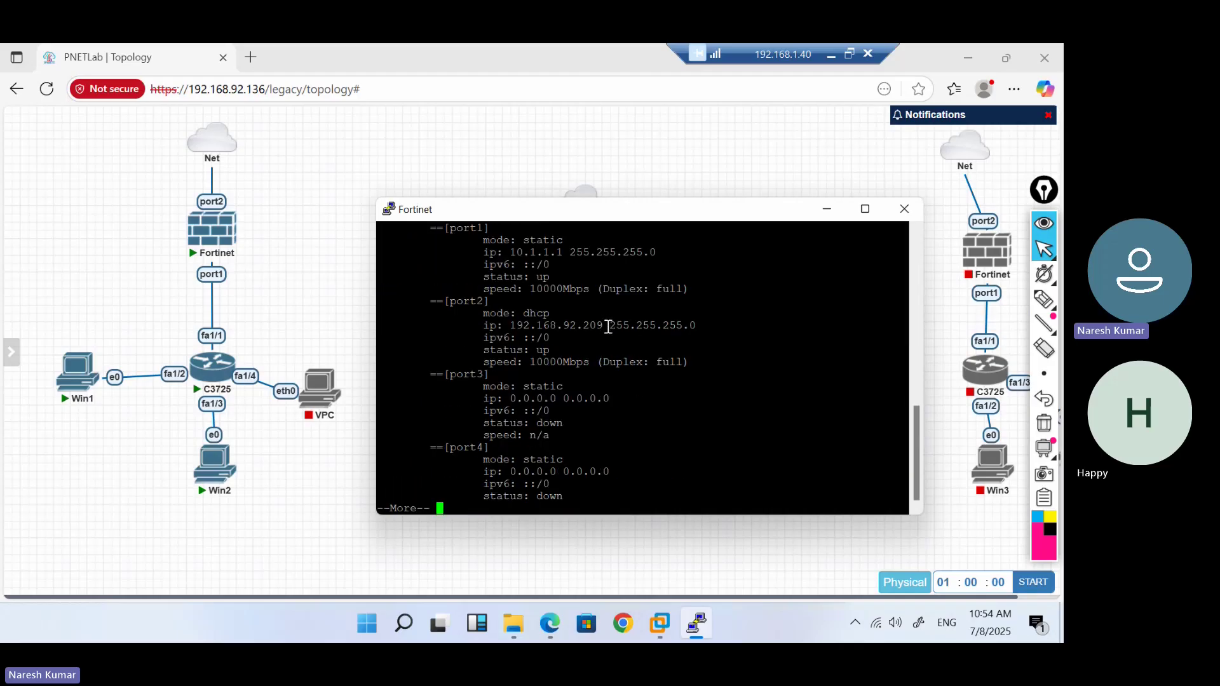
double_click(566, 326)
key("ctrl+c")
key("space")
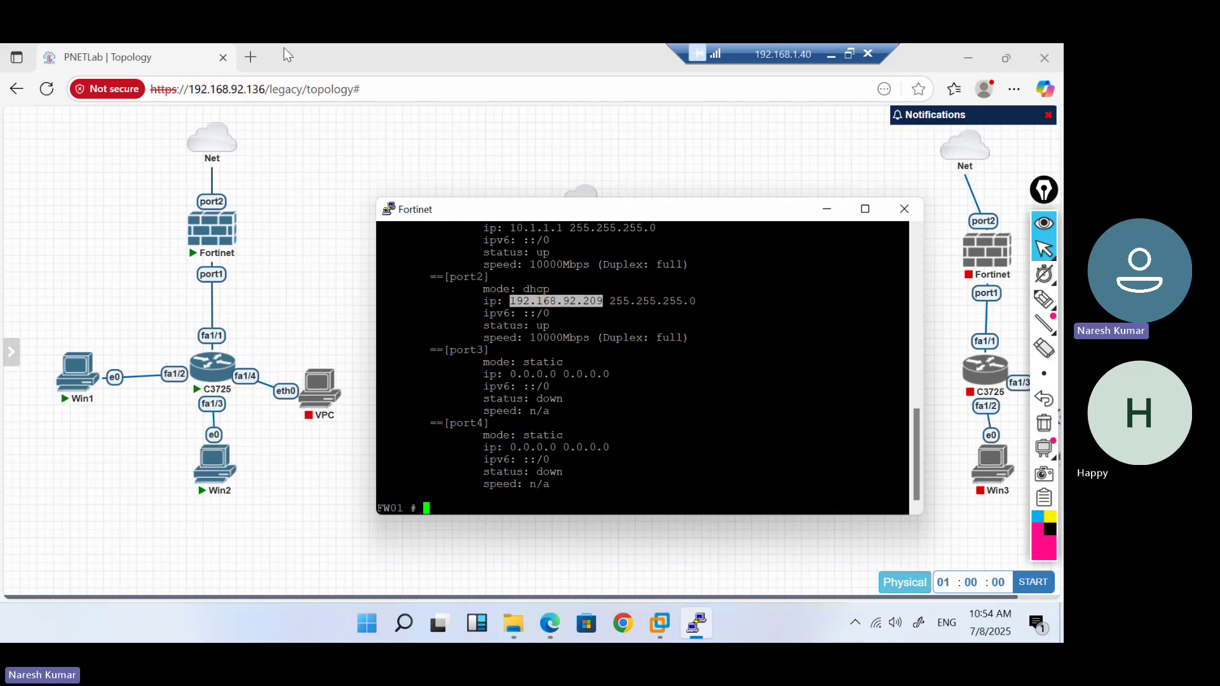
left_click(254, 63)
left_click(250, 57)
key("ctrl+v")
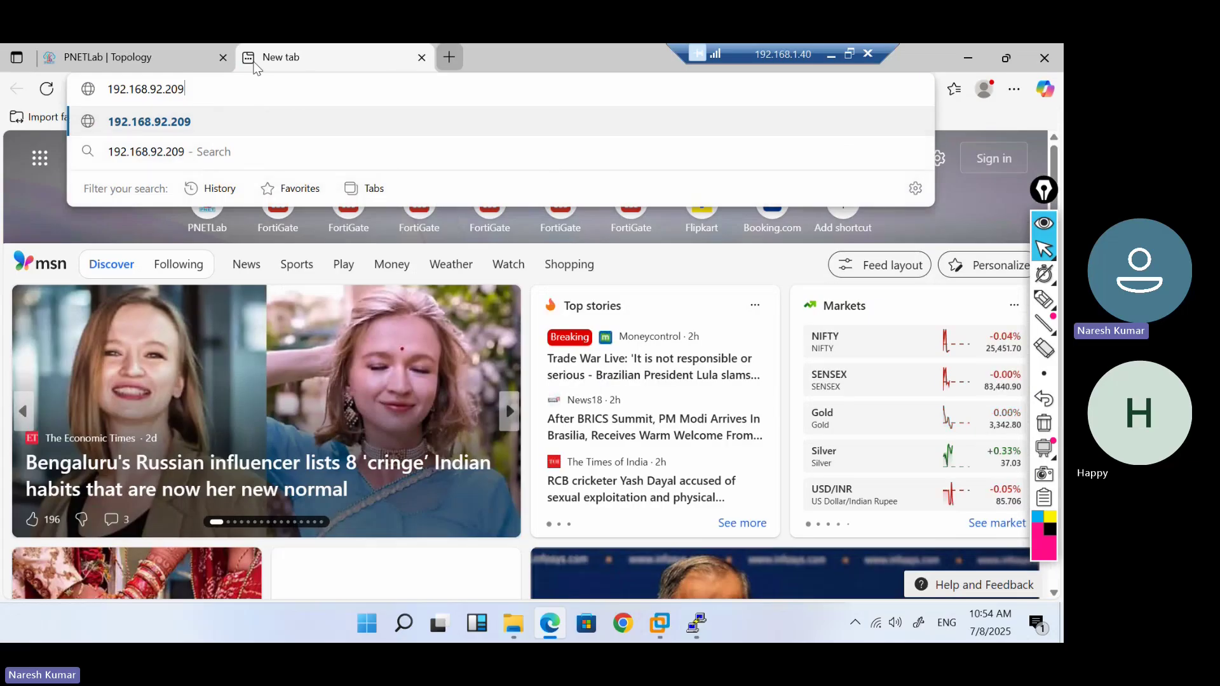
key("Home")
type("http:")
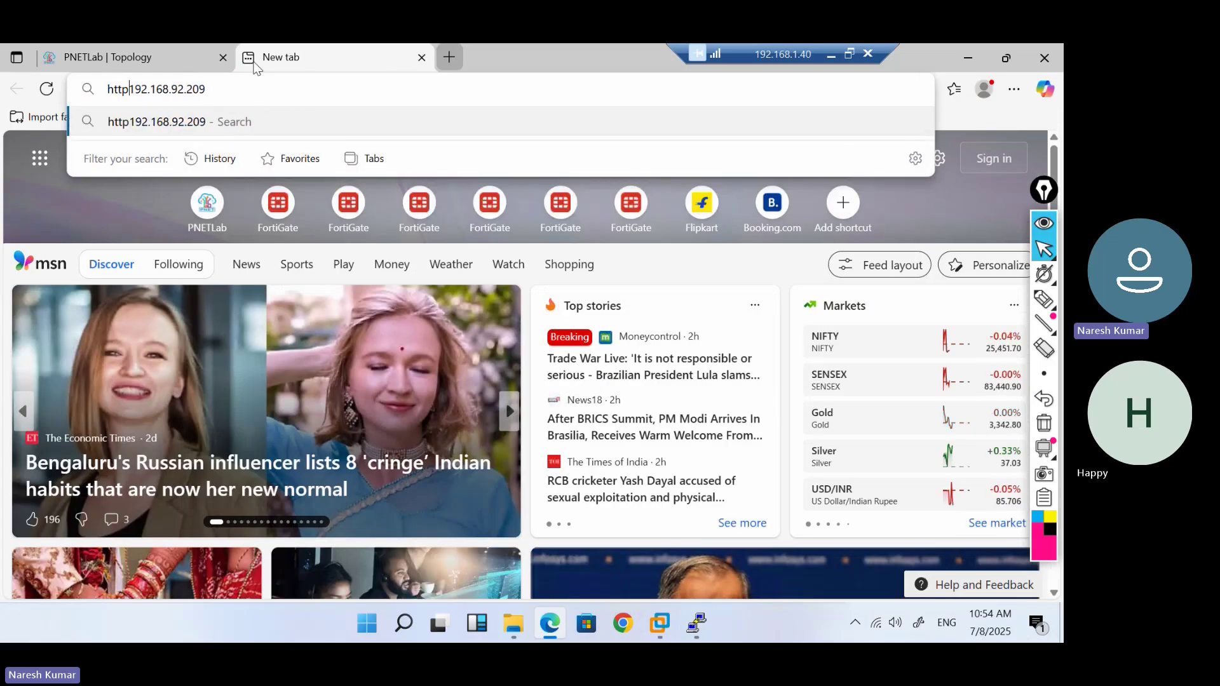
key("Return")
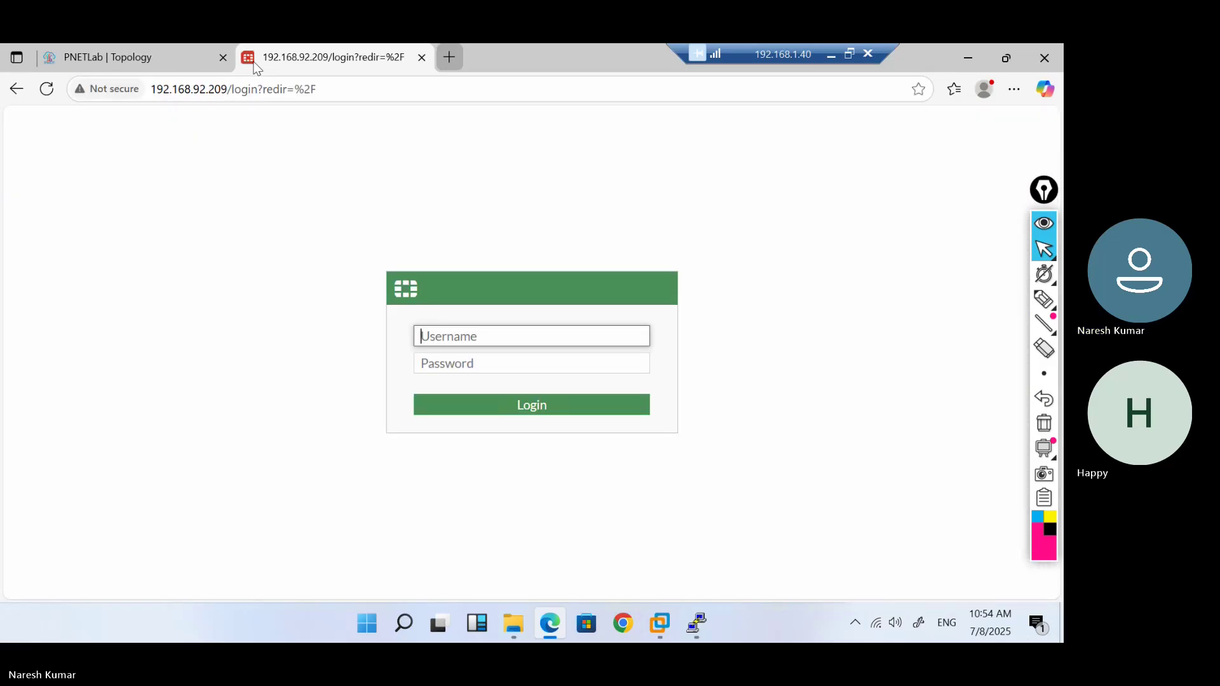
Sign in with the admin credentials, then return to the PNETLab topology tab
type("admin")
key("Tab")
type("admin")
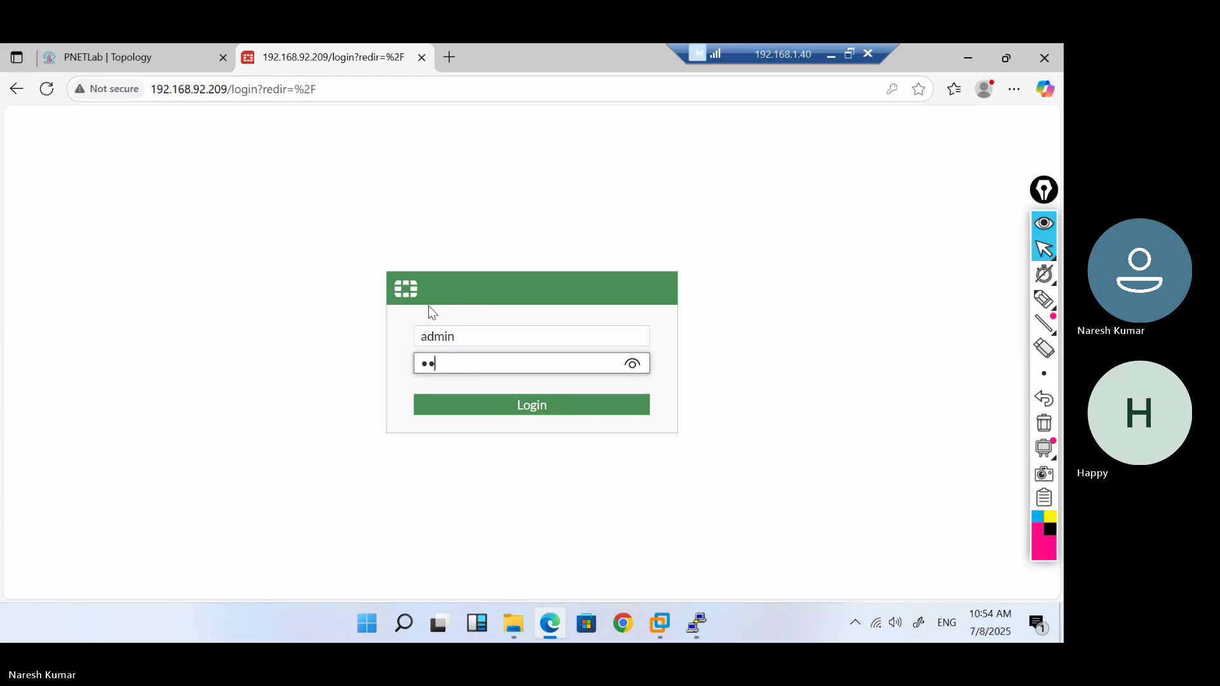
key("Return")
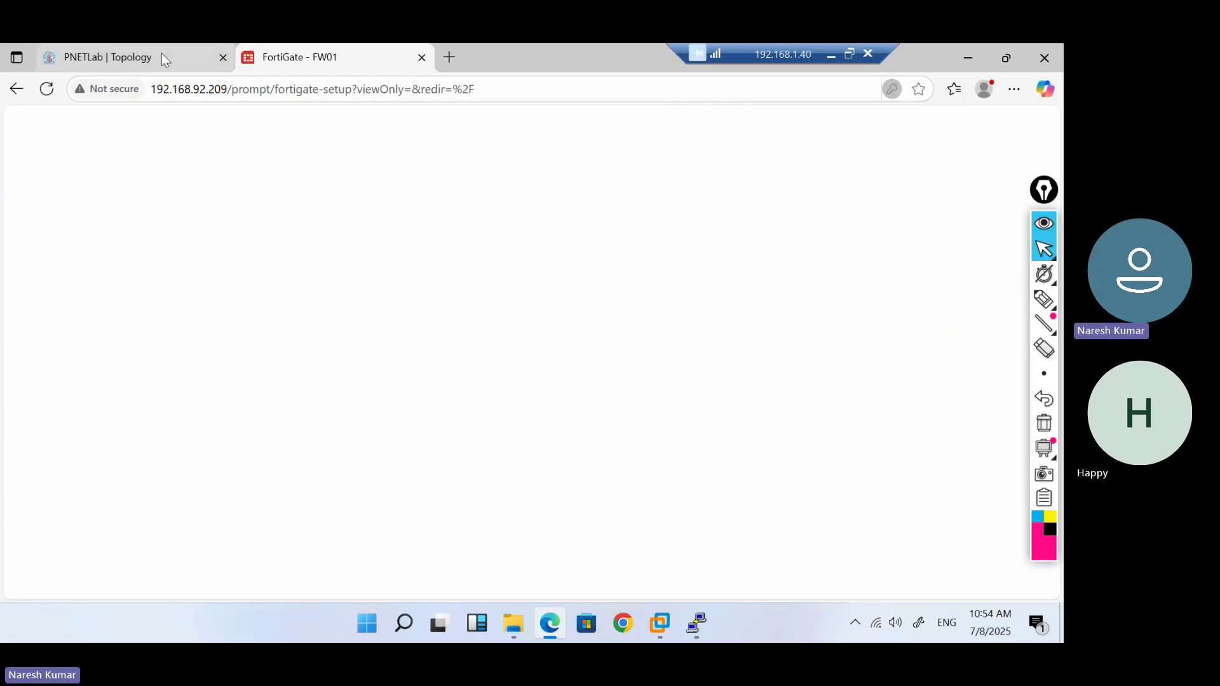
left_click(162, 55)
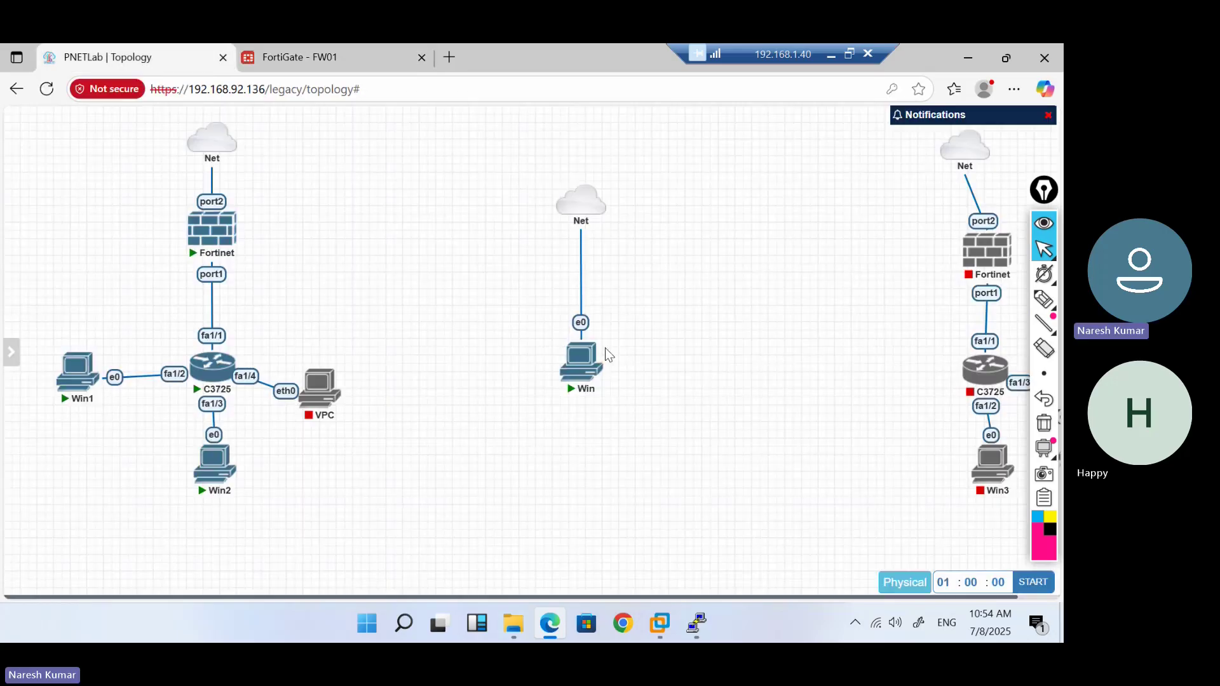
Log in to the Win and Win2 consoles, dismissing the network location and restart prompts
left_click(578, 371)
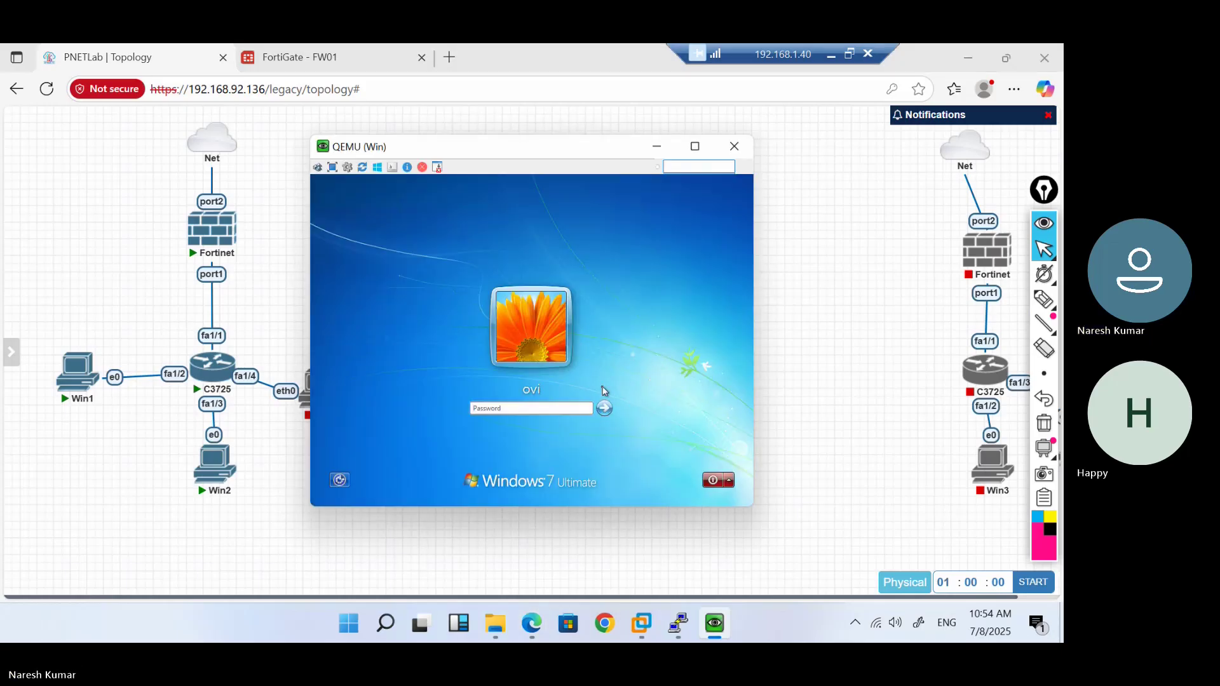
type("123")
key("Return")
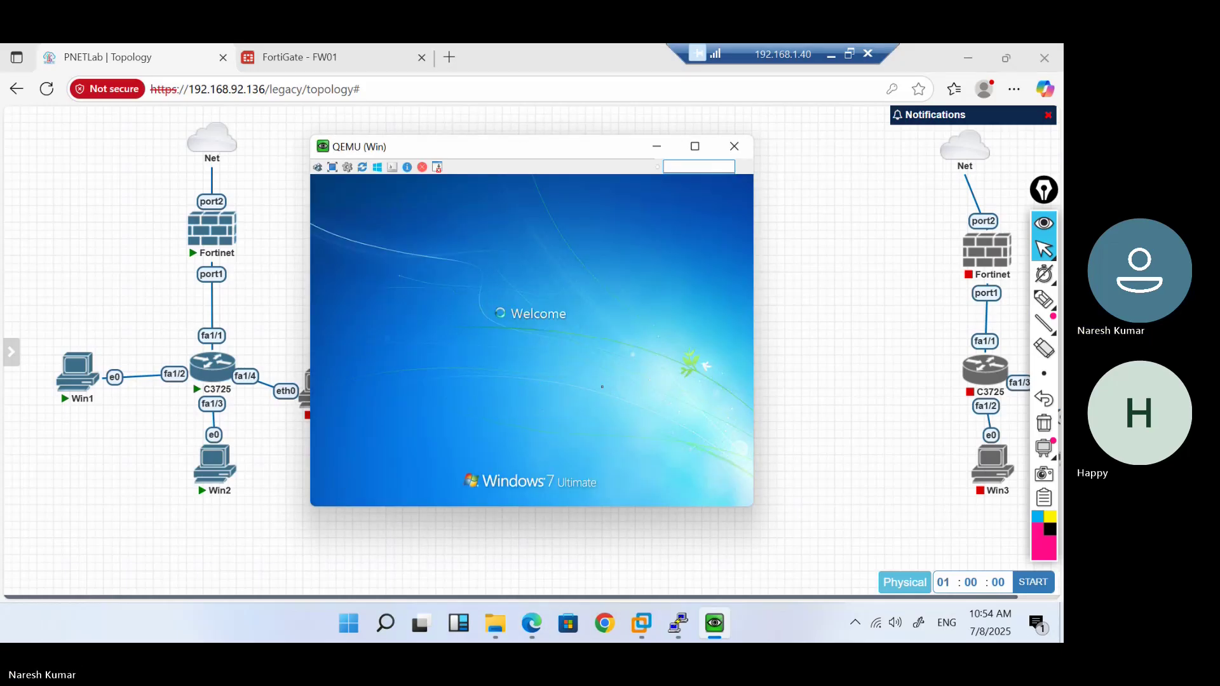
left_click(218, 473)
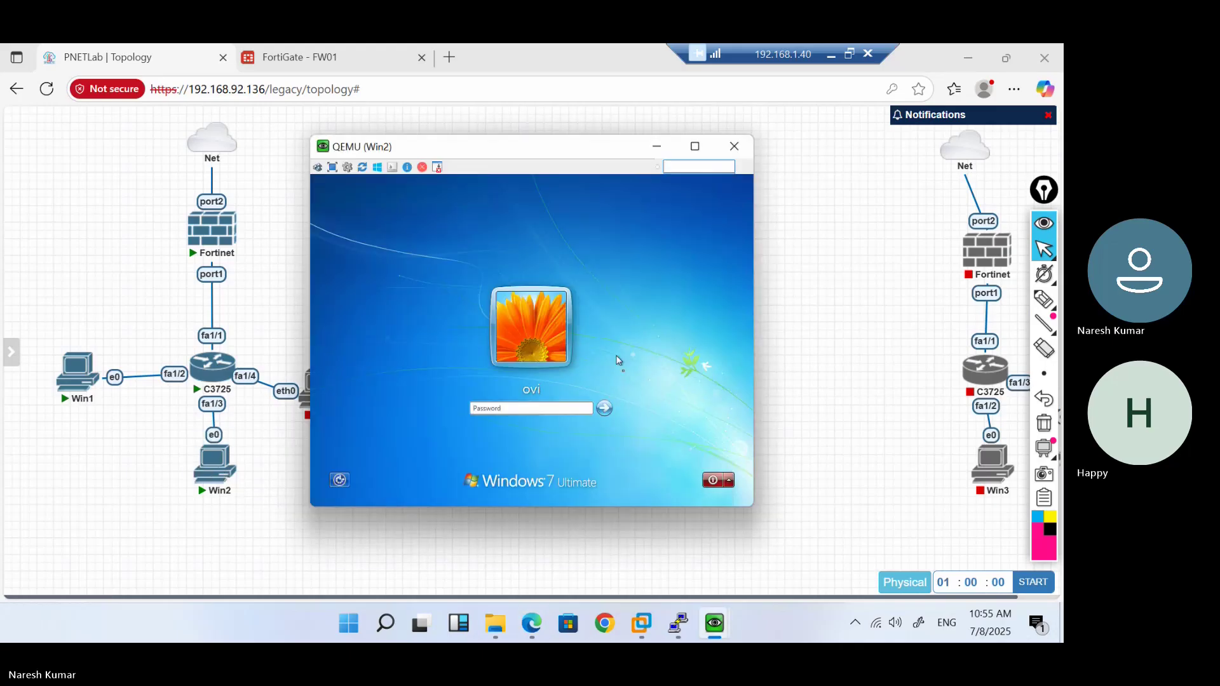
type("123")
key("Return")
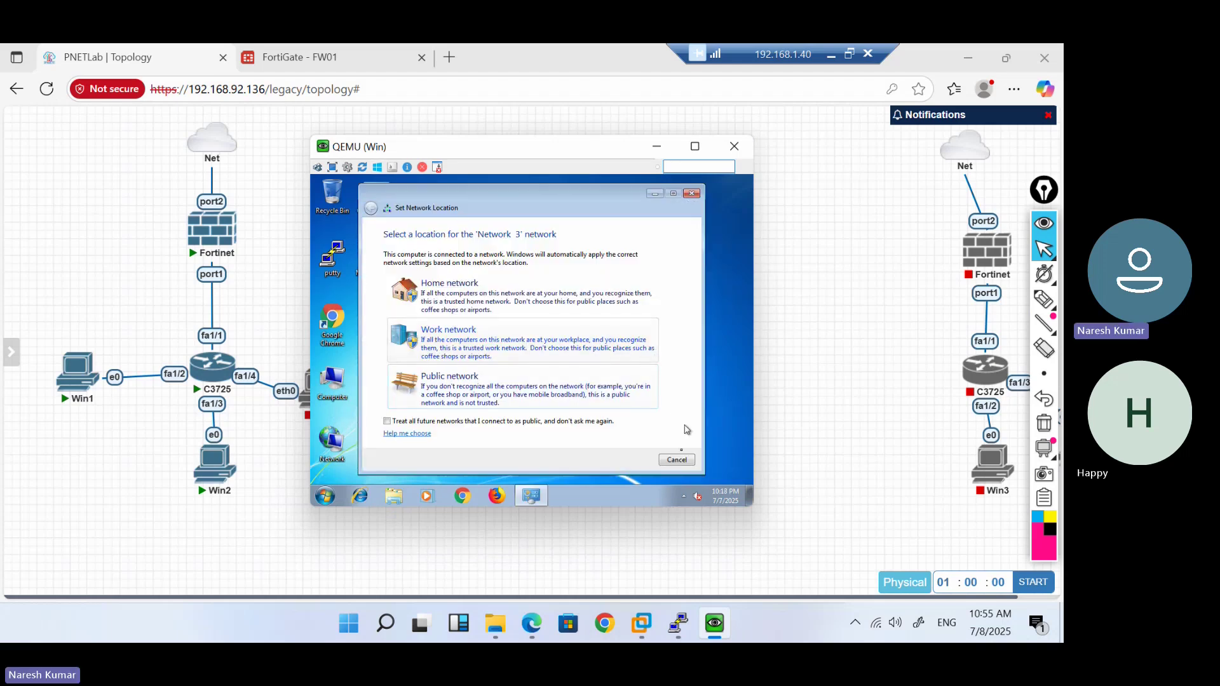
left_click(676, 460)
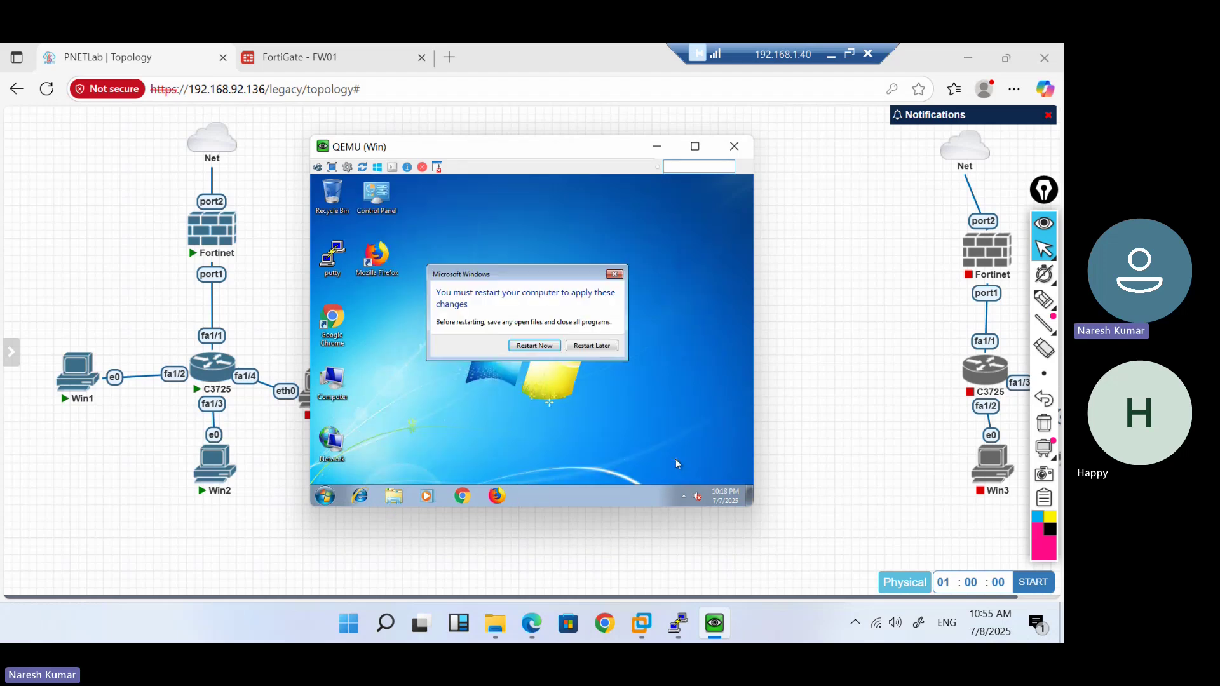
left_click(592, 346)
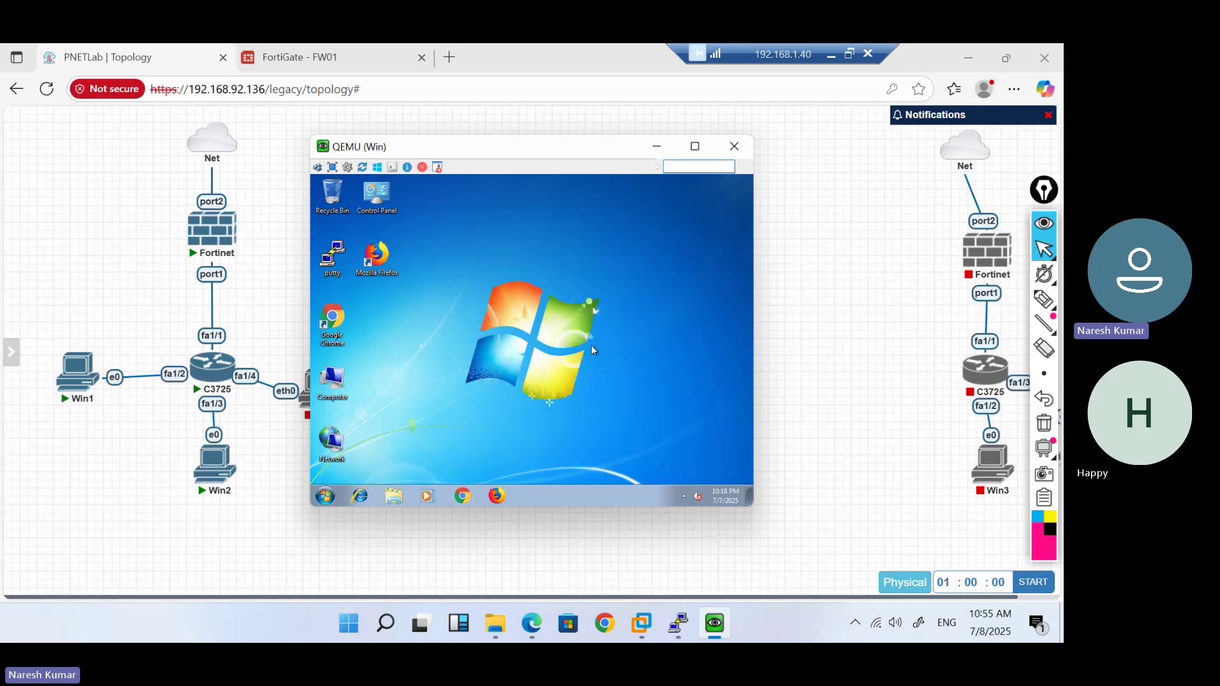
Set the Windows display resolution to 1024 × 768, keep the changes, and close the console
right_click(546, 297)
left_click(590, 392)
left_click(463, 332)
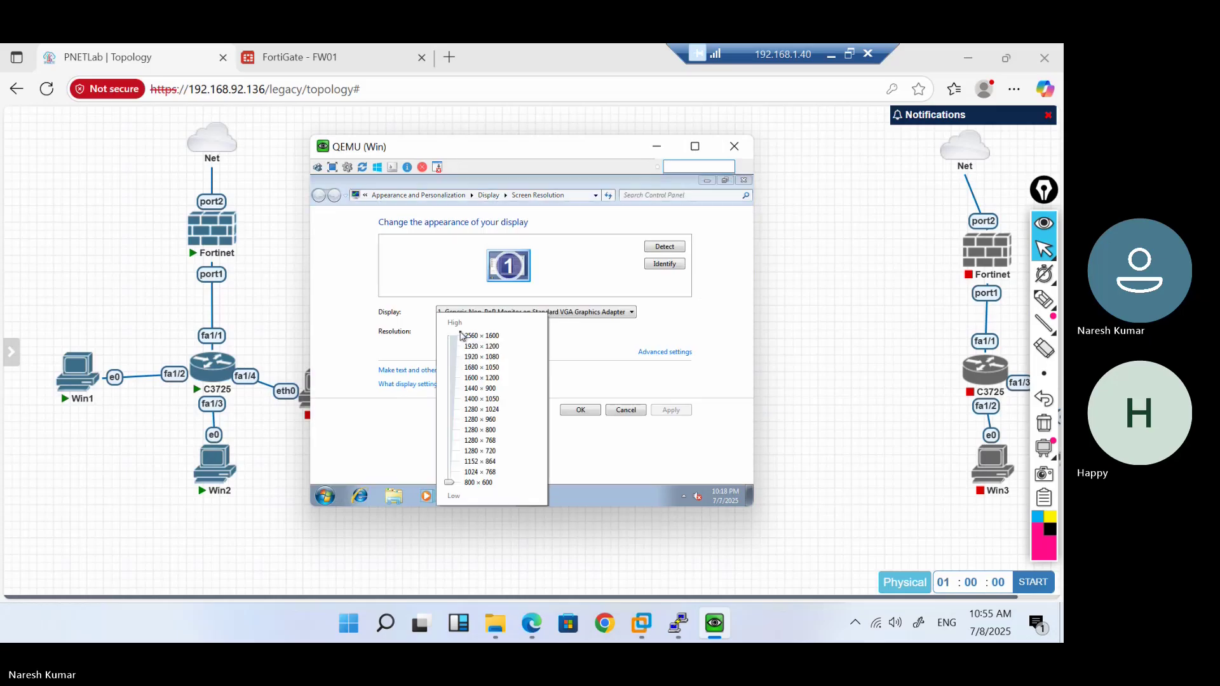
left_click_drag(453, 478, 453, 472)
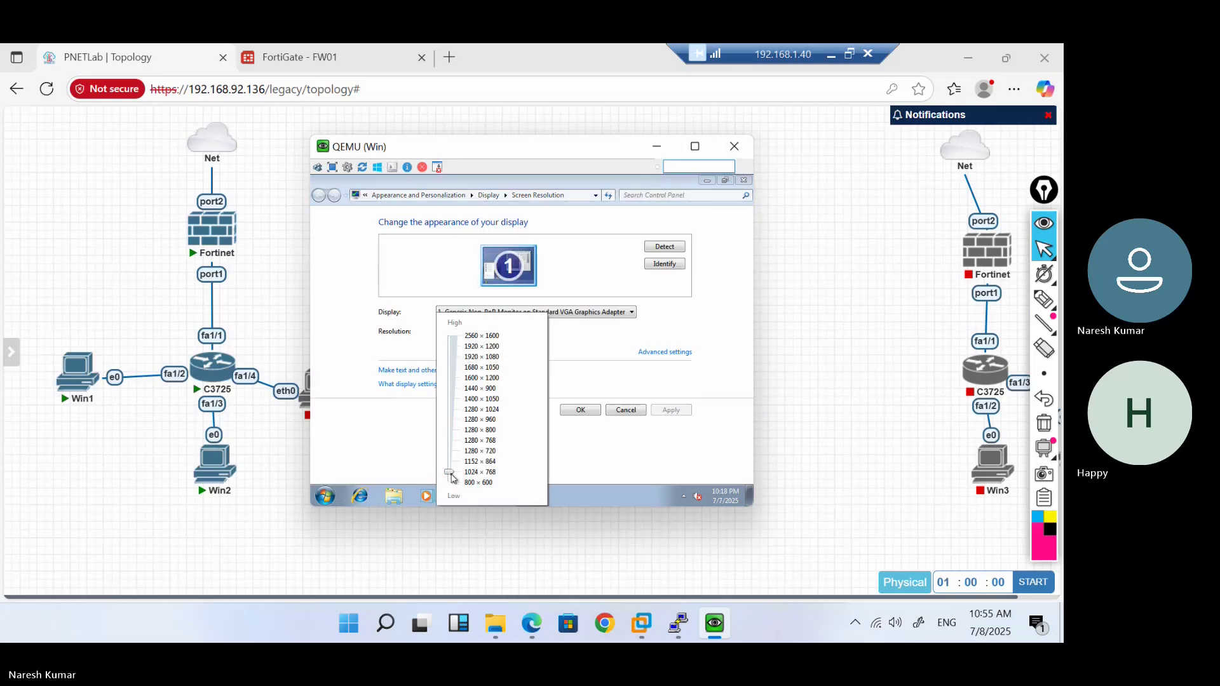
left_click(687, 413)
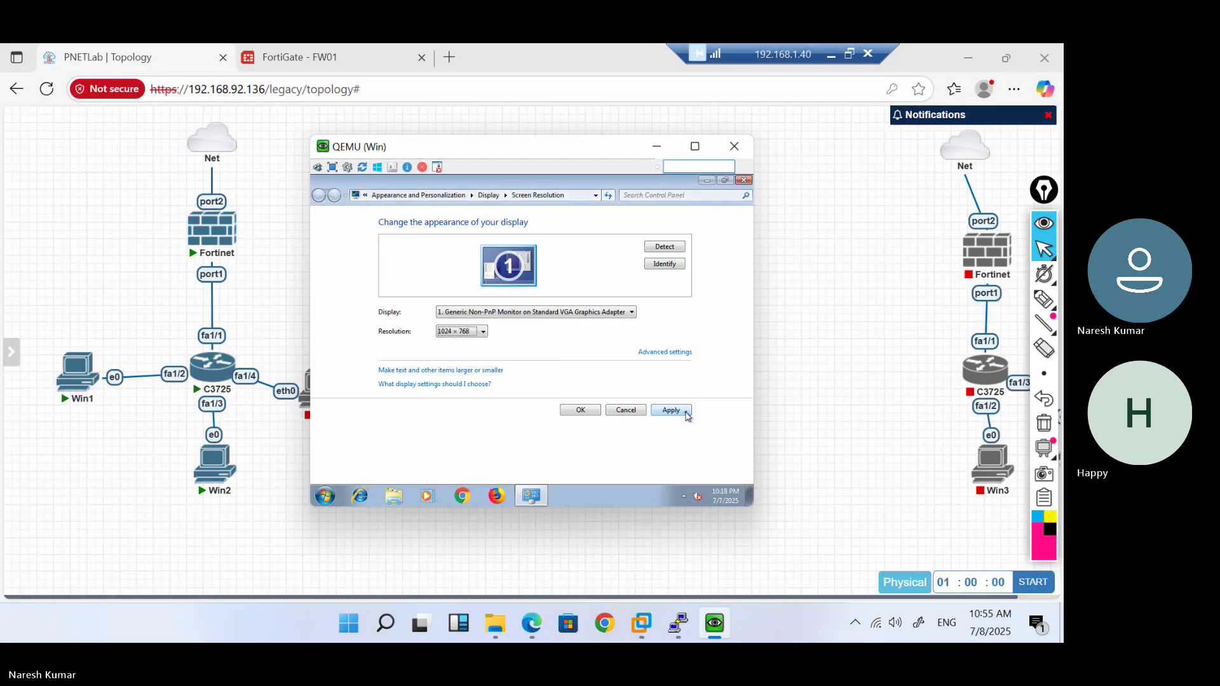
left_click(671, 411)
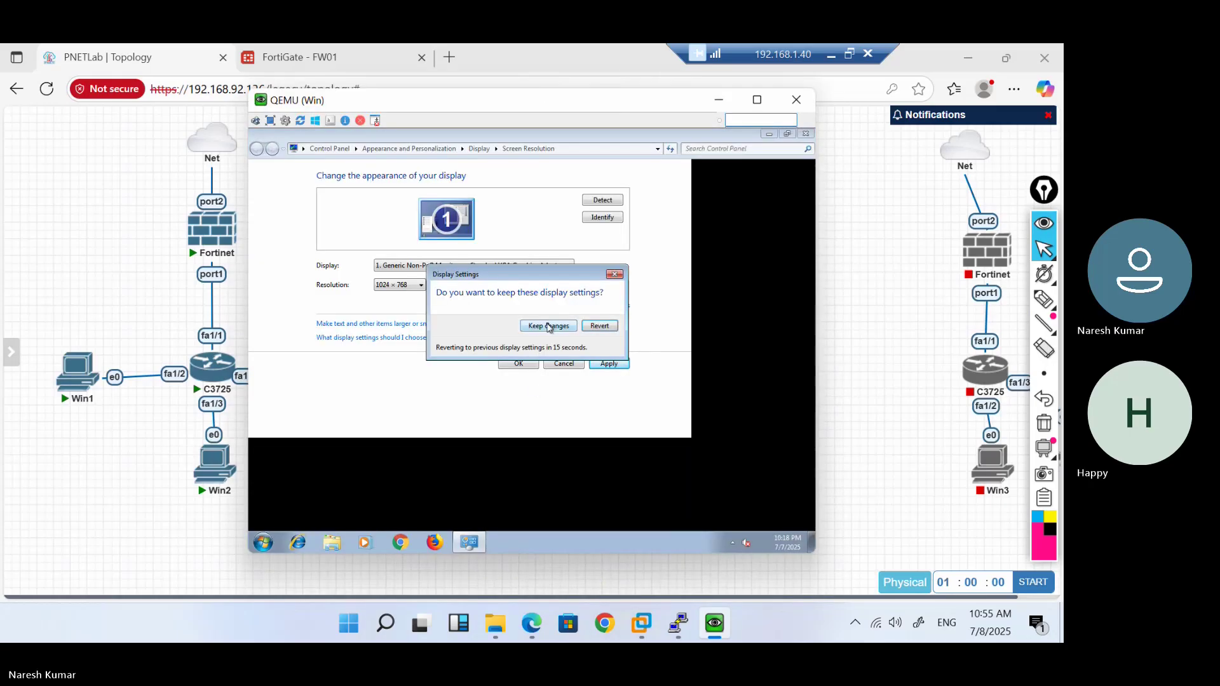
left_click(498, 324)
left_click(568, 363)
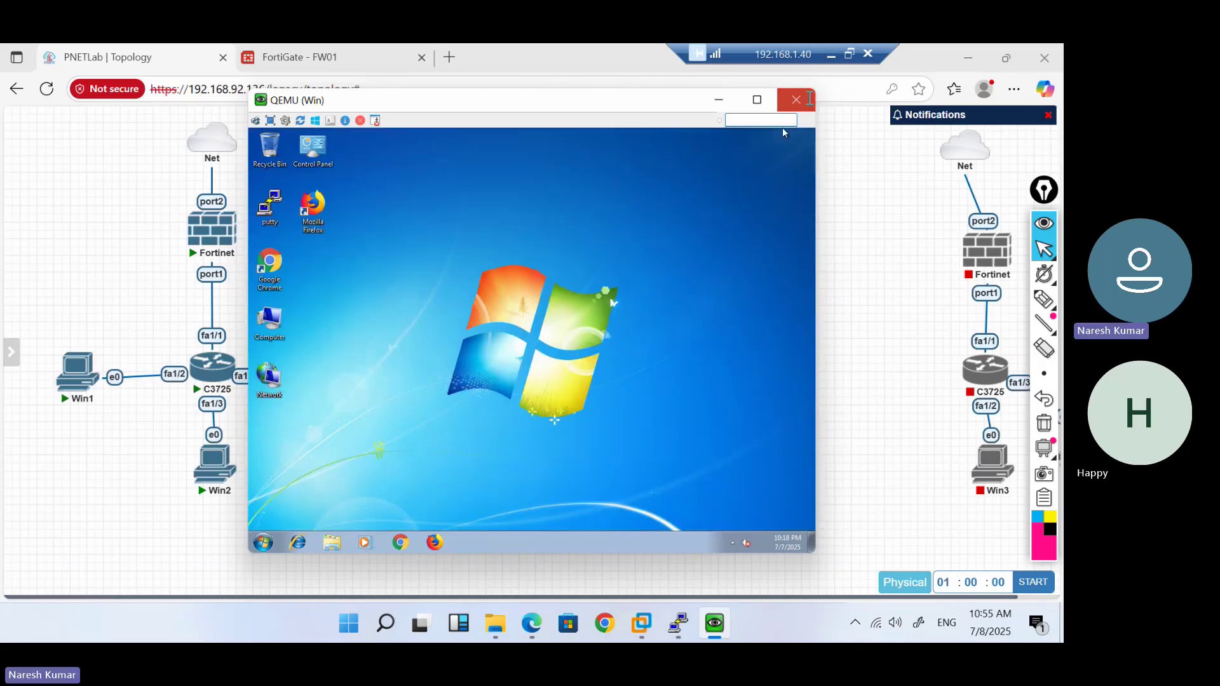
left_click(809, 99)
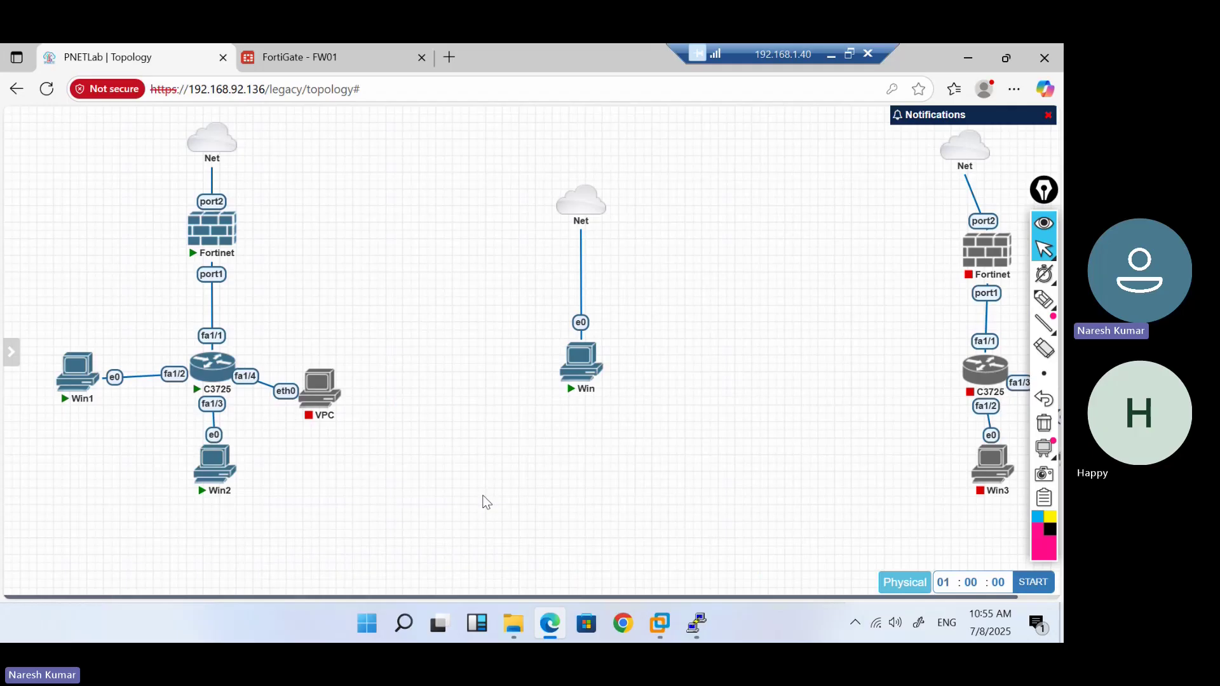
Dismiss the FortiOS 7.0 overview and go to User & Authentication > User Definition
left_click(300, 53)
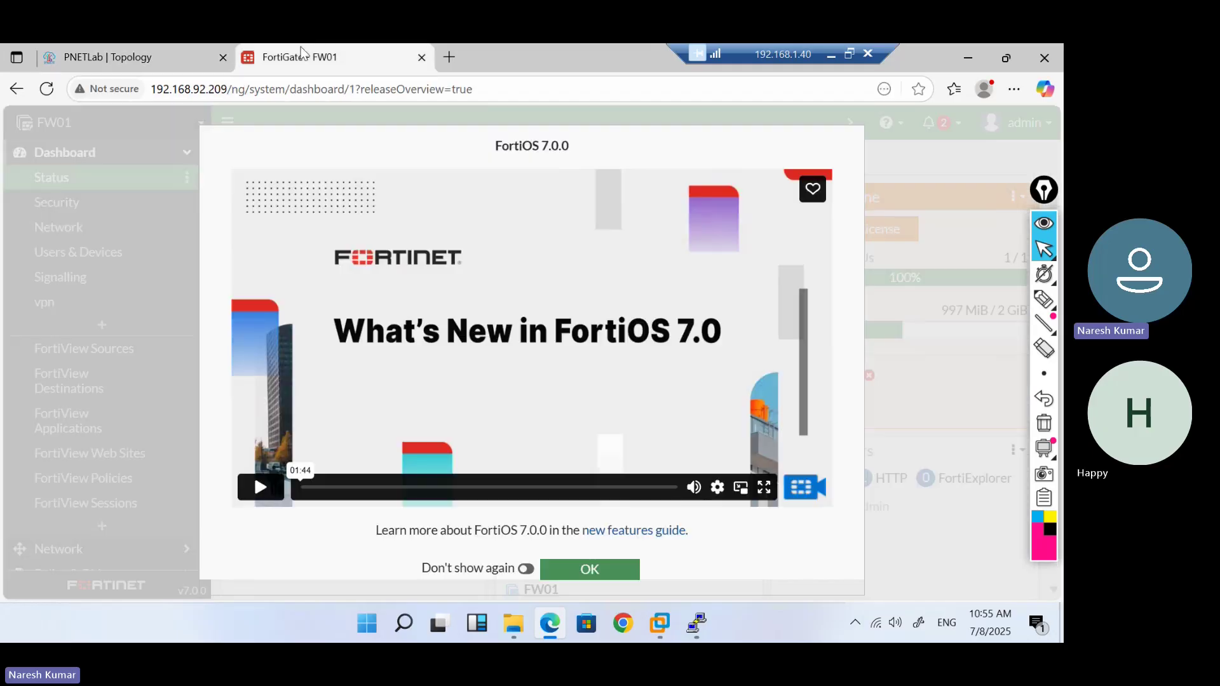
left_click(559, 569)
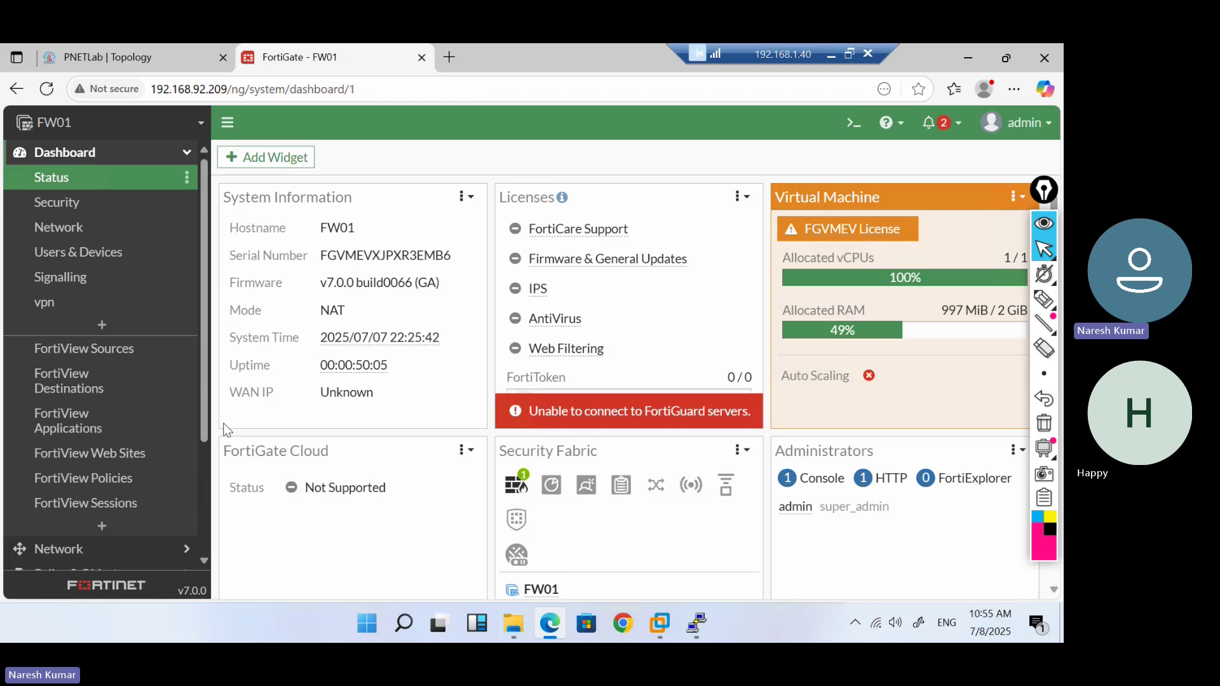
scroll(127, 394, "down", 3)
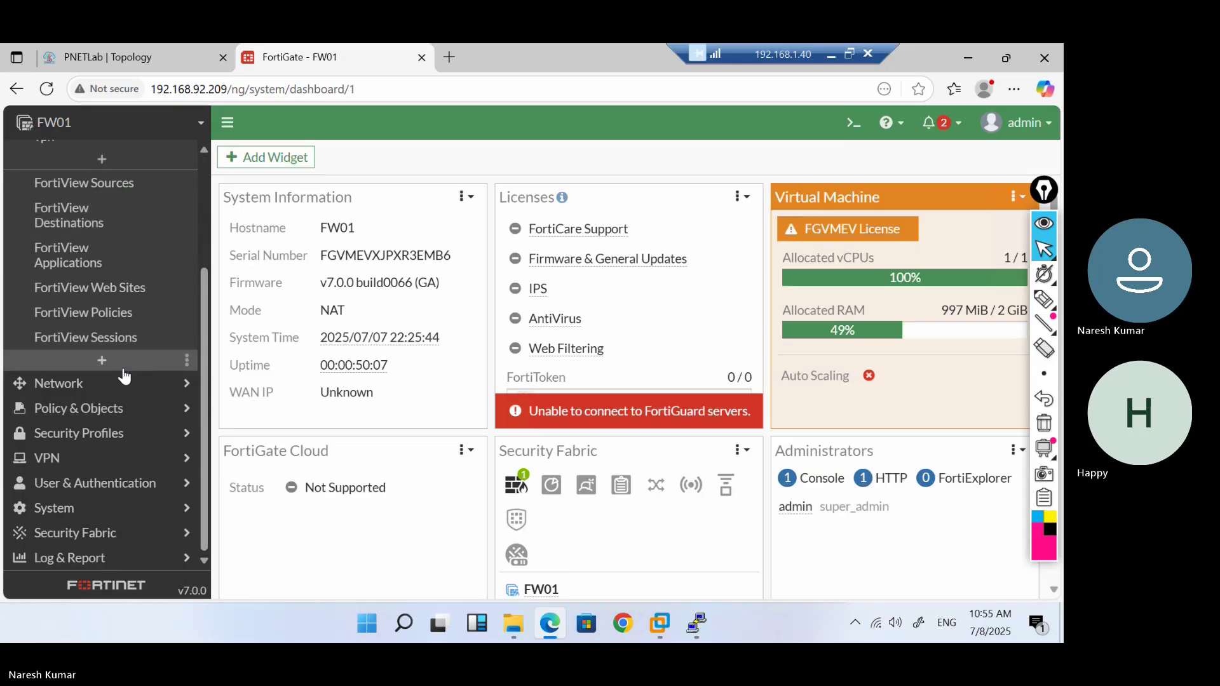
left_click(159, 482)
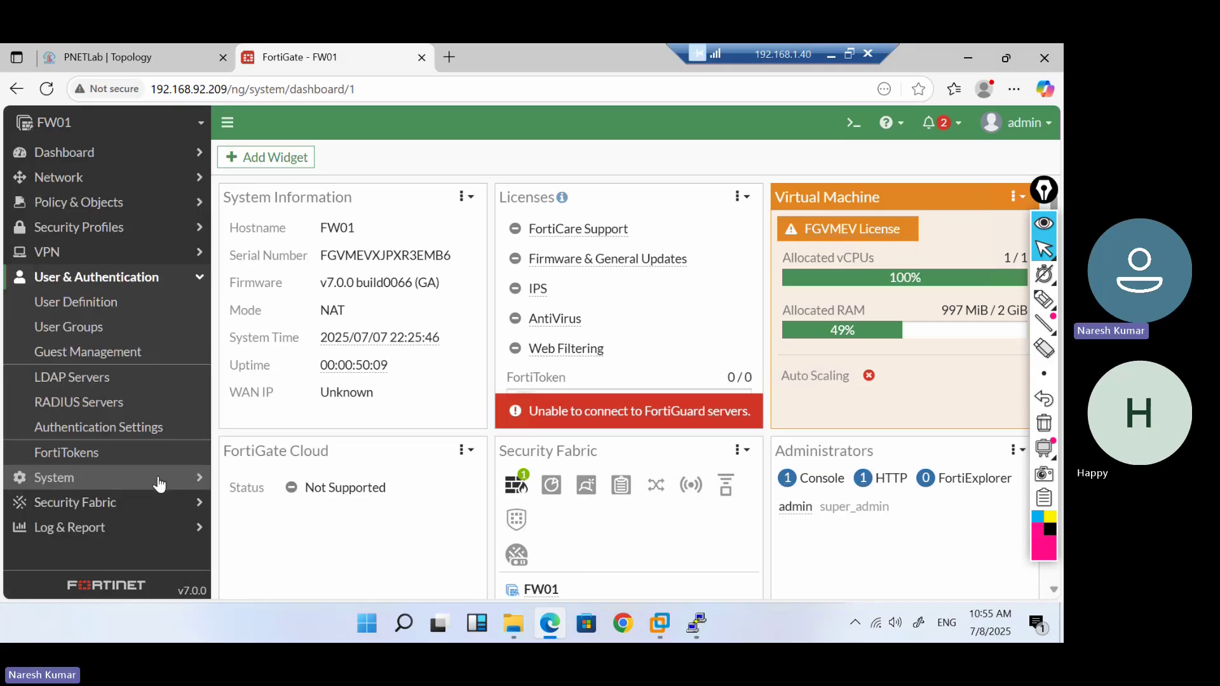
left_click(113, 311)
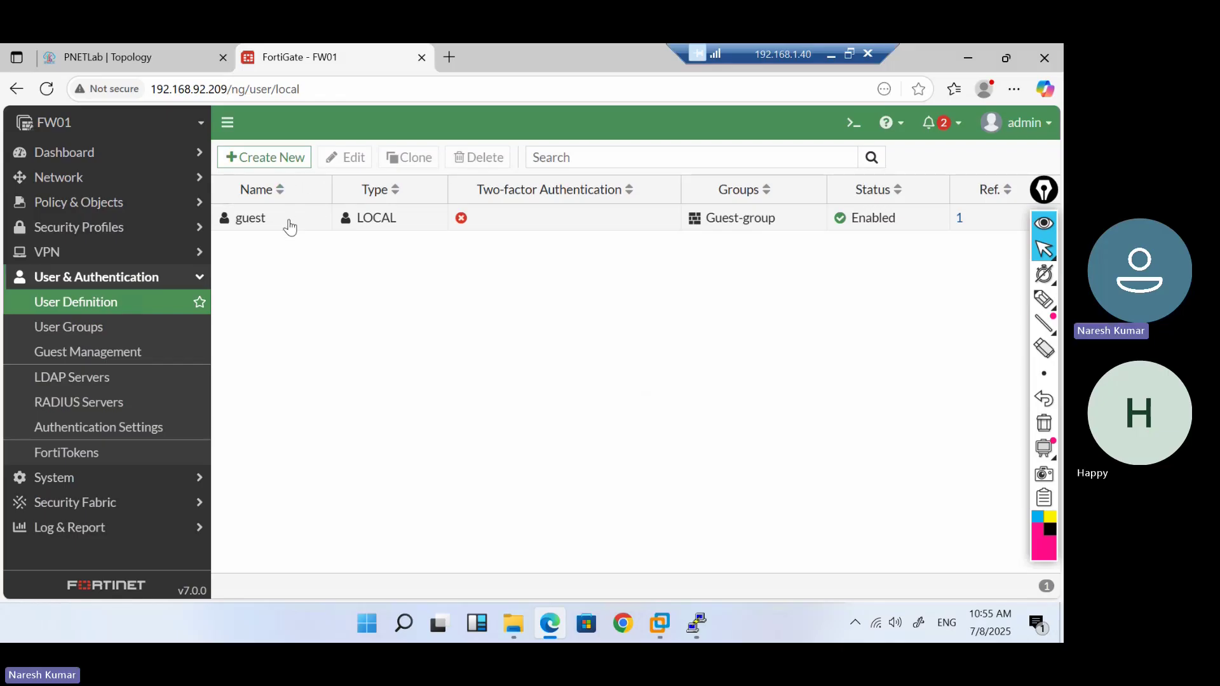
Start a new local user named 'test' and enter its password
left_click(306, 161)
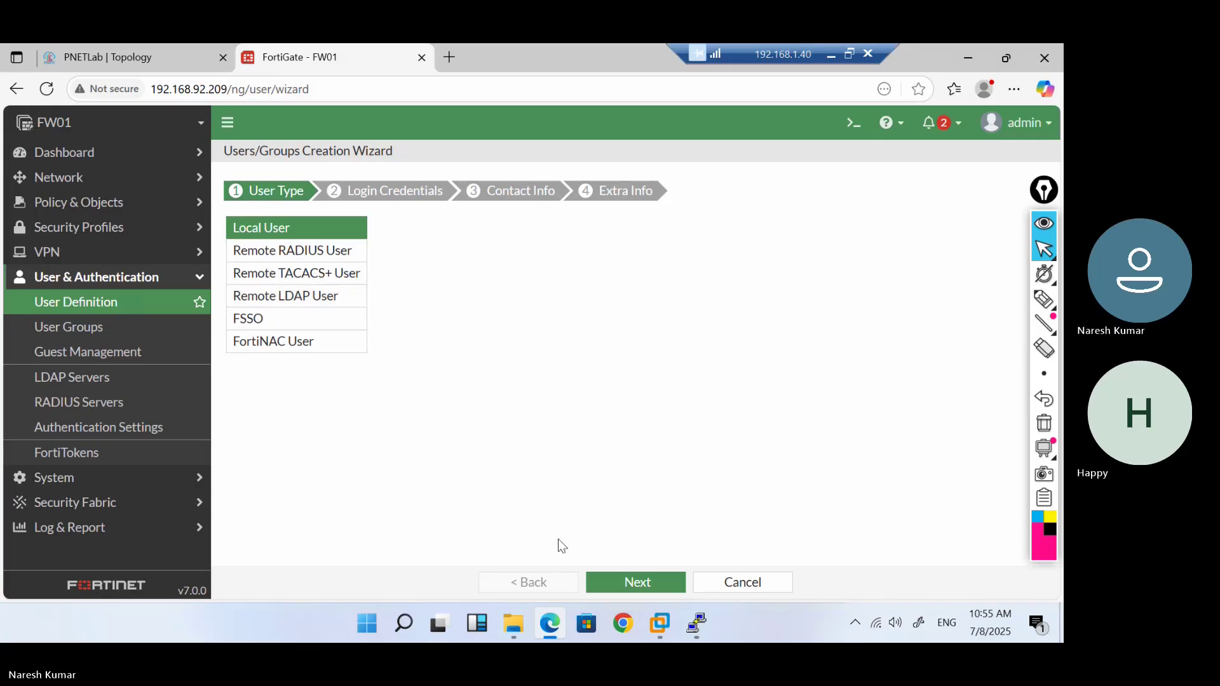
left_click(664, 590)
left_click(382, 223)
type("test")
key("Tab")
type("te")
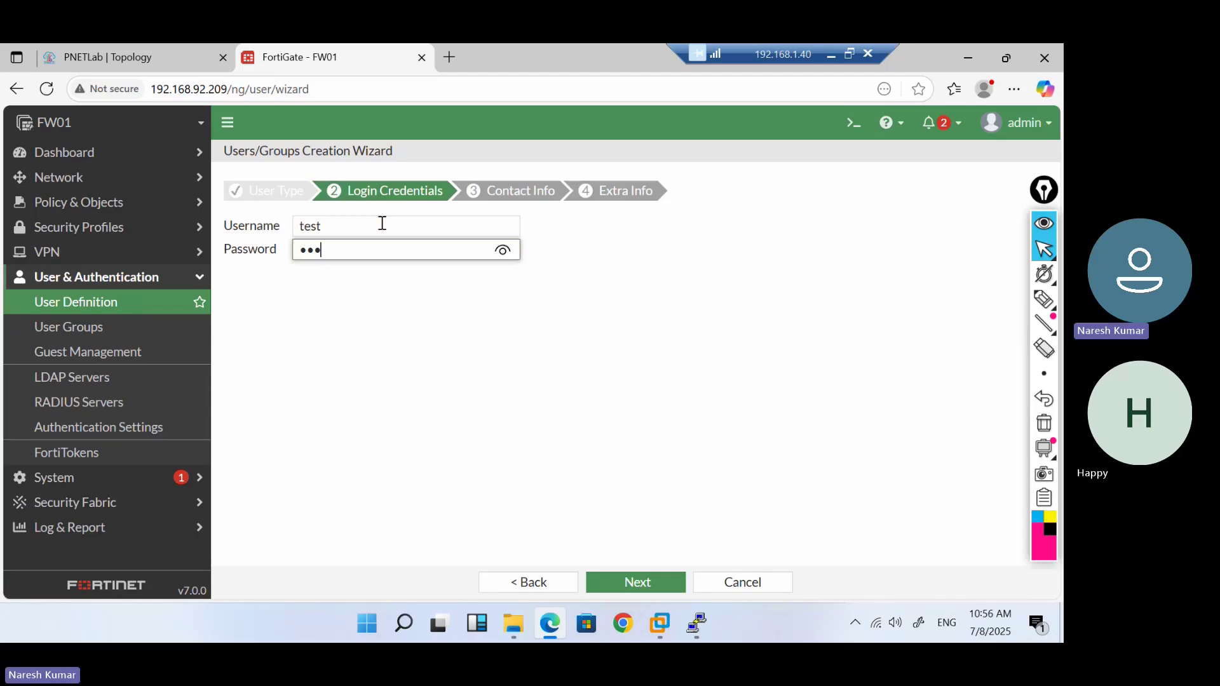
left_click(654, 580)
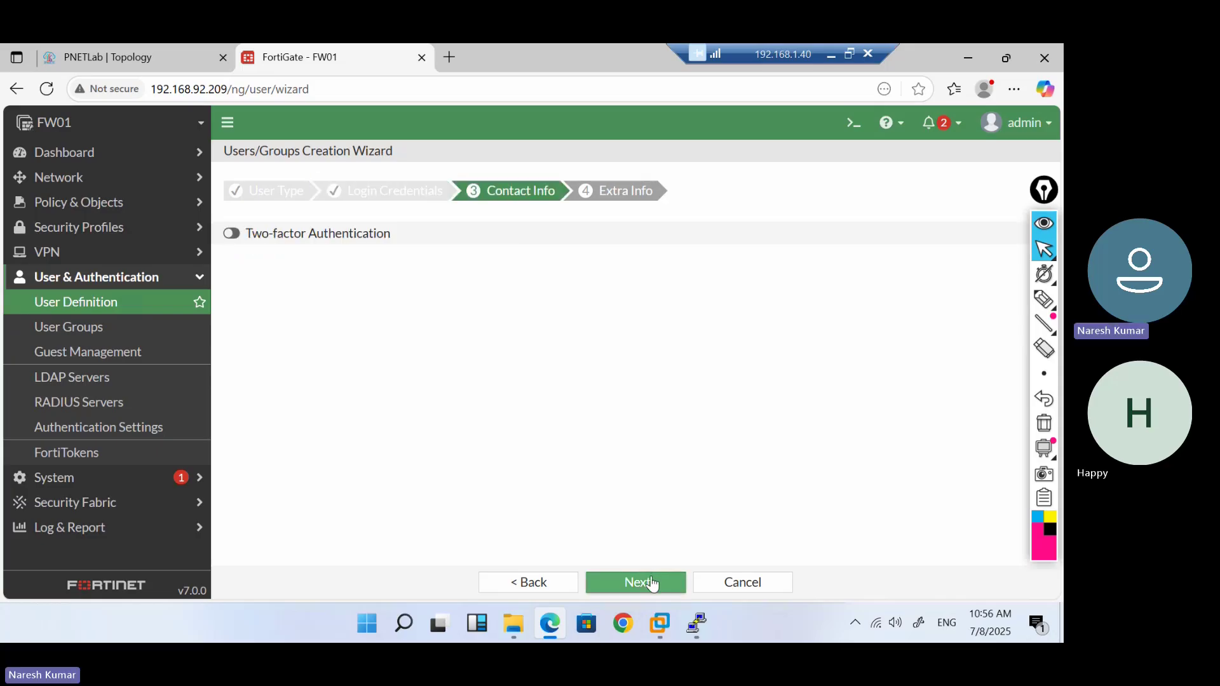
left_click(654, 584)
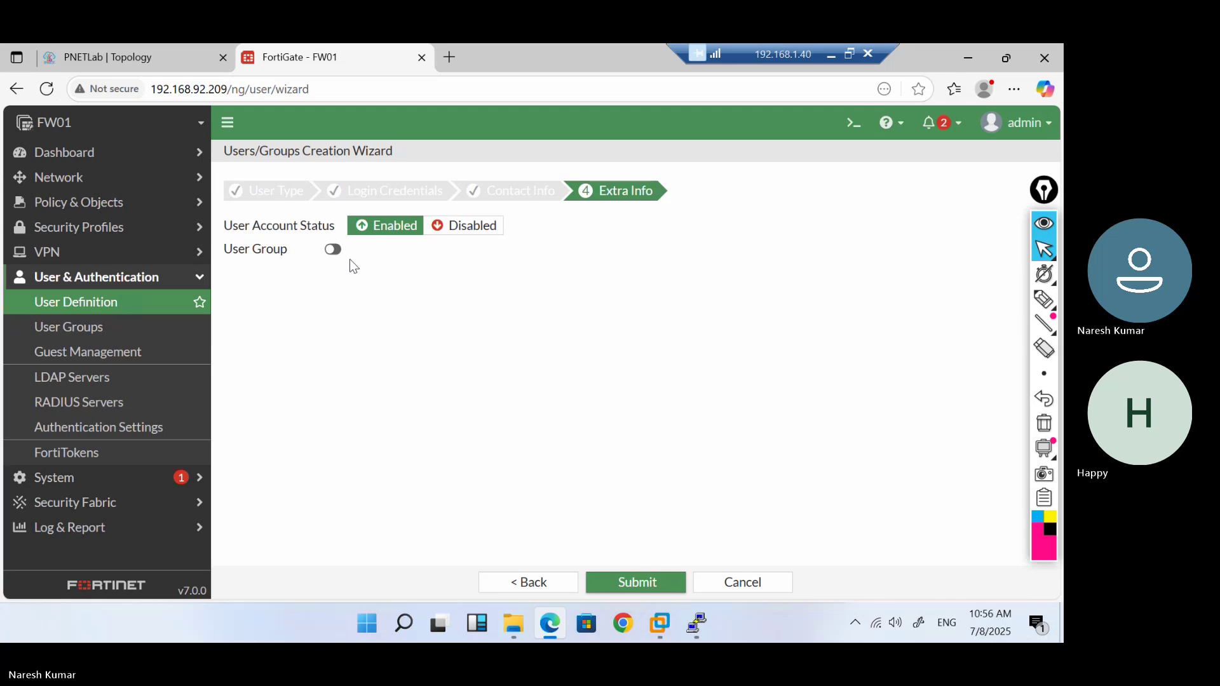
Enable user group membership and create a new group named test-grp
left_click(331, 250)
left_click(444, 254)
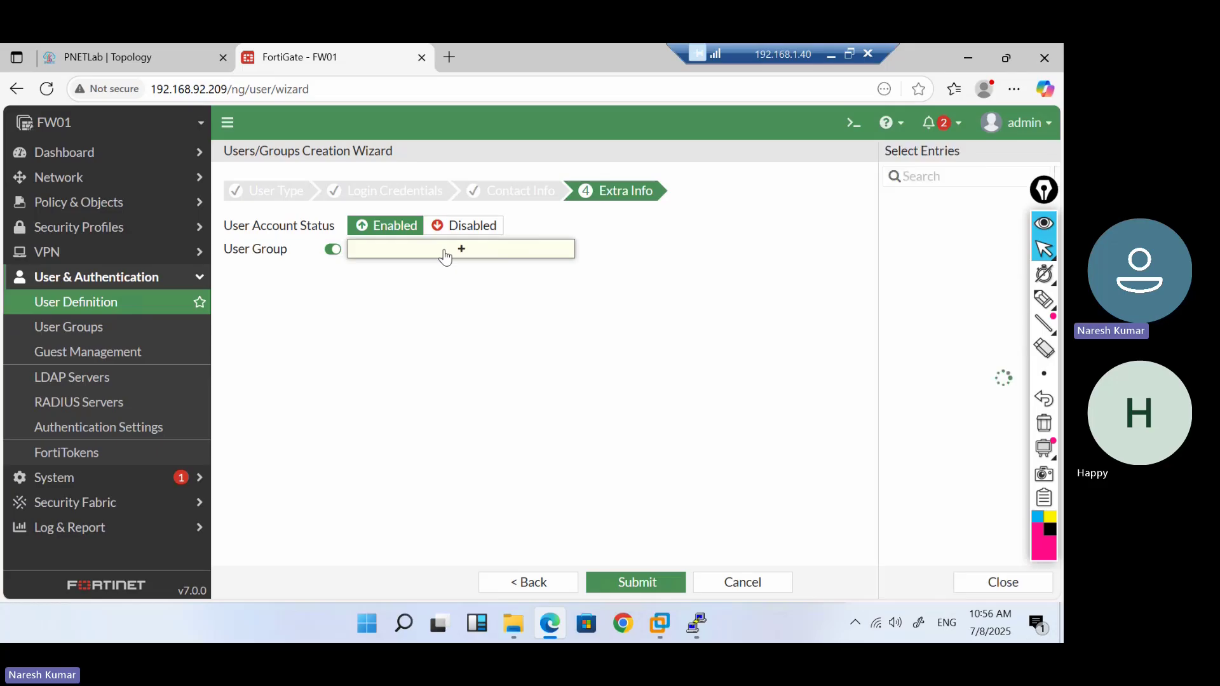
left_click(1004, 181)
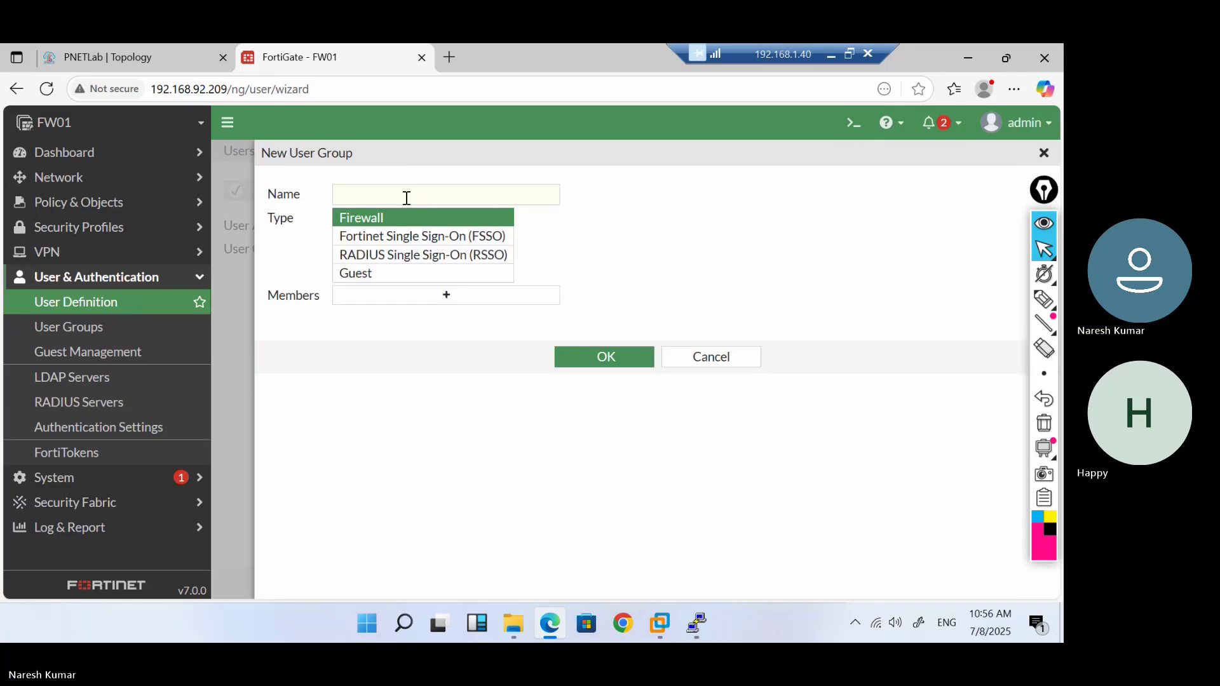
left_click(403, 195)
type("test-grp")
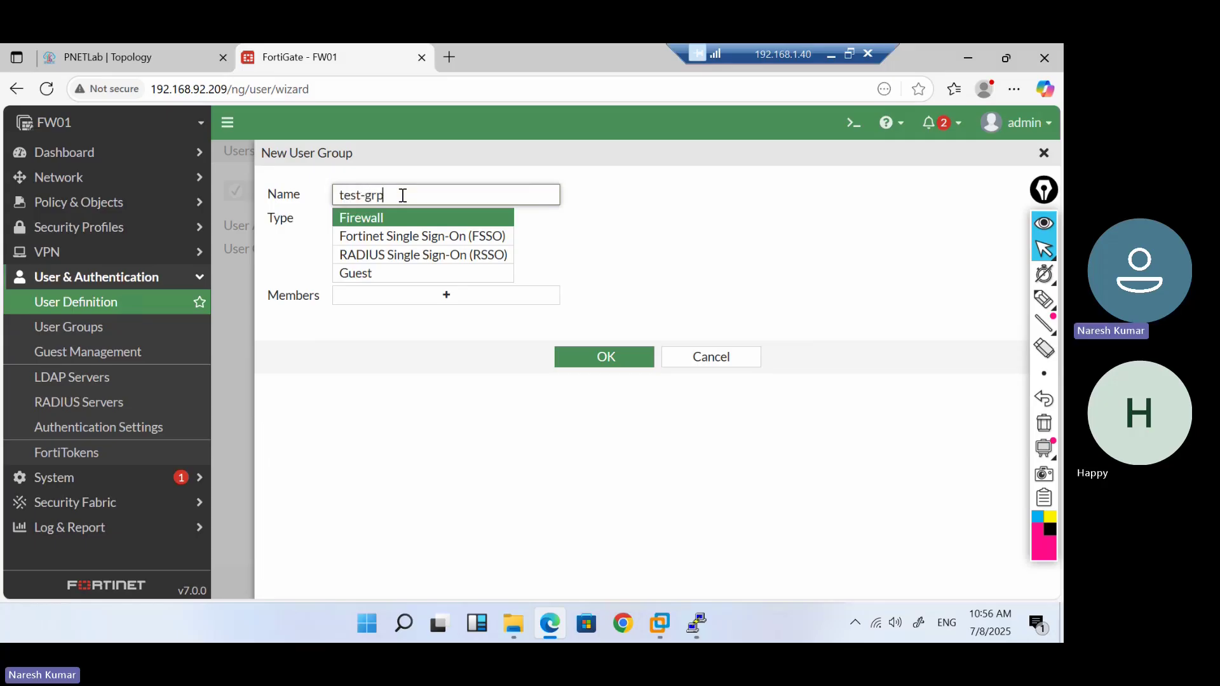
left_click(441, 303)
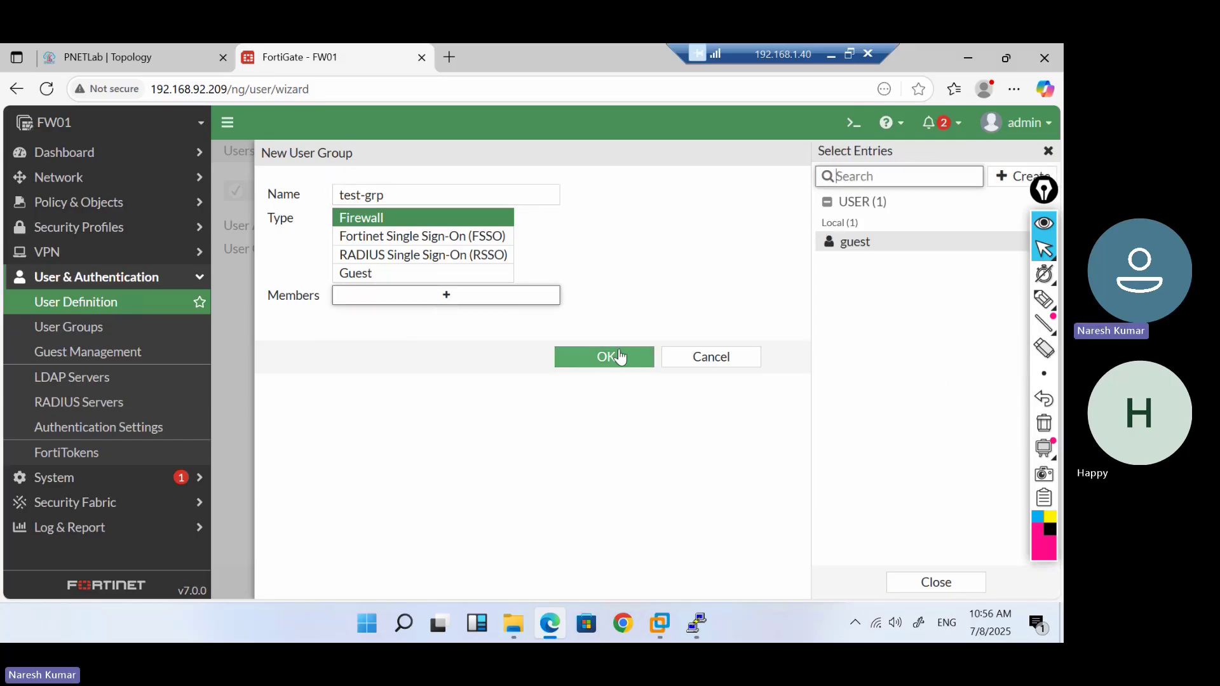
left_click(619, 357)
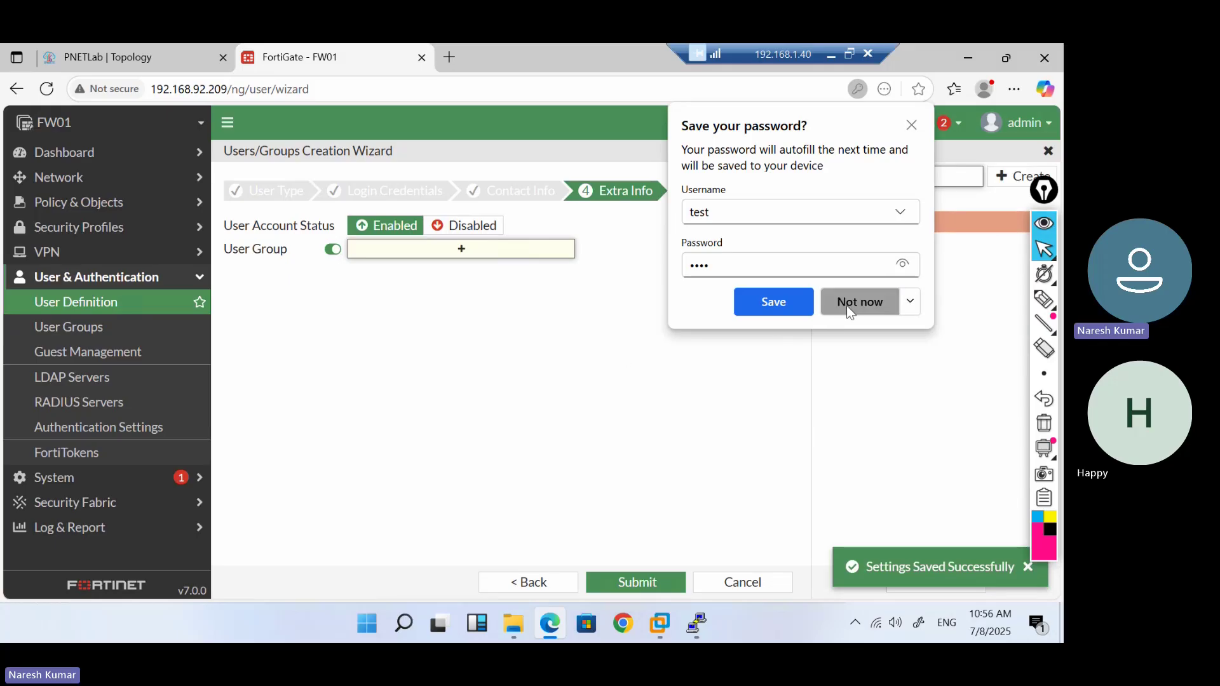
Assign test-grp to the user 'test' and create the user
left_click(846, 305)
left_click(455, 254)
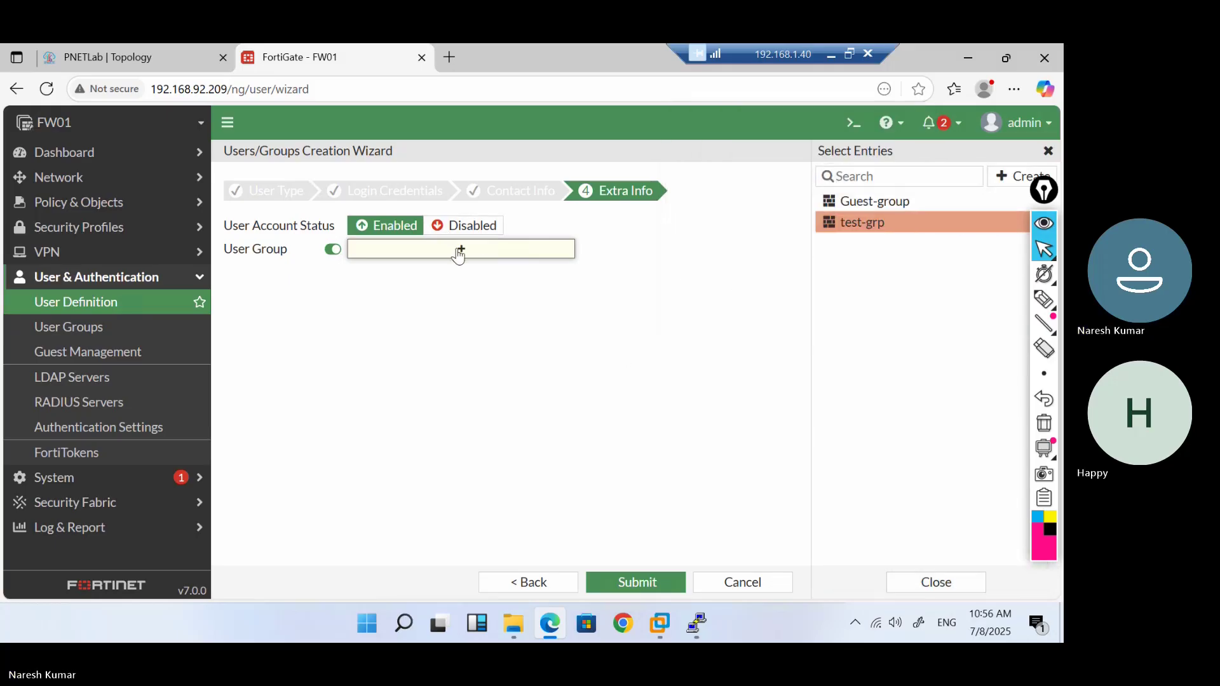
left_click(886, 234)
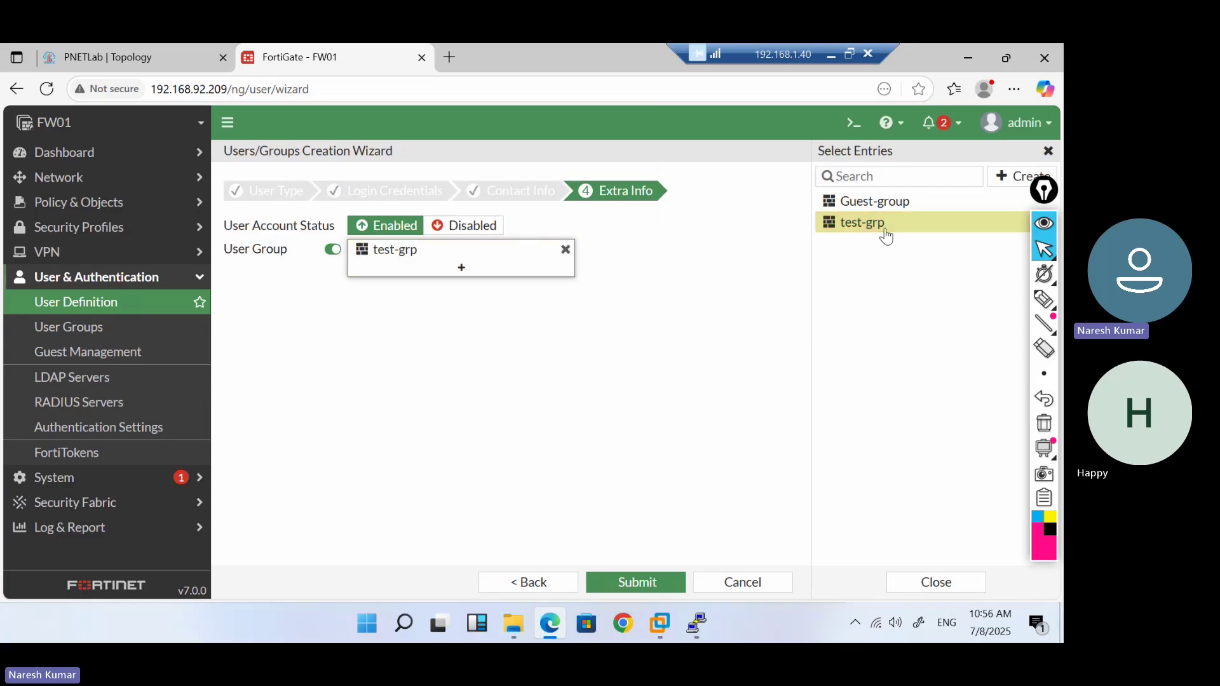
left_click(638, 584)
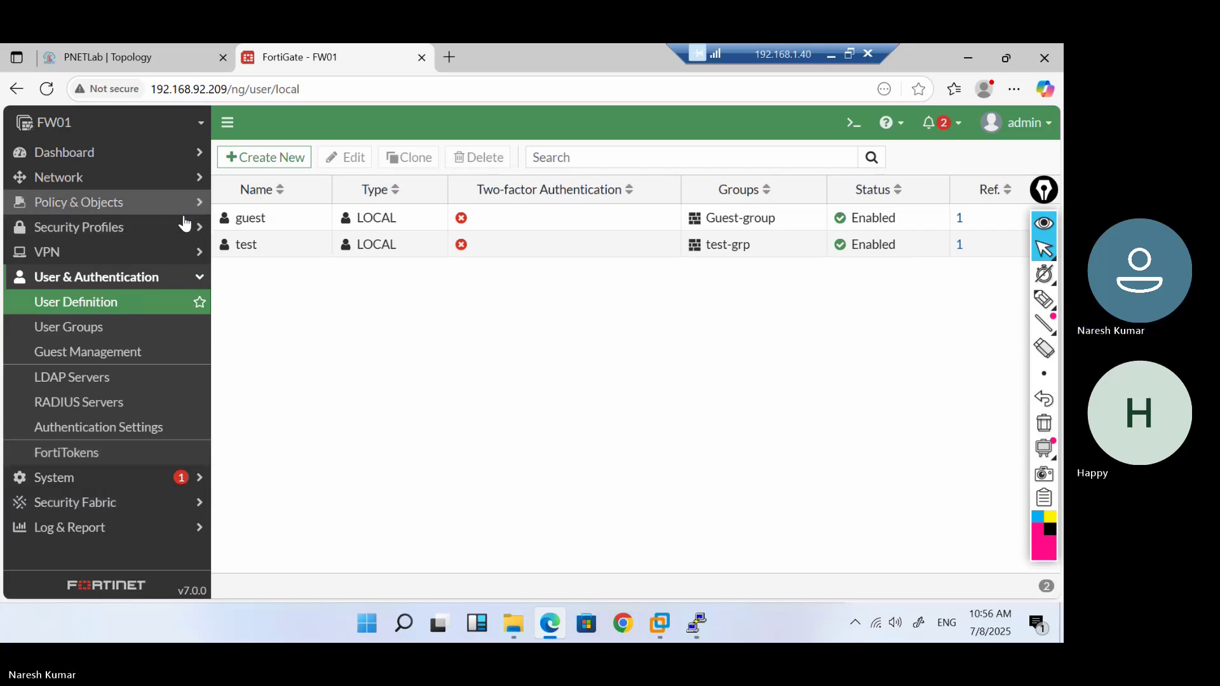
Go to VPN > SSL-VPN Portals and preview the new-portal and full-access editors without saving
left_click(189, 253)
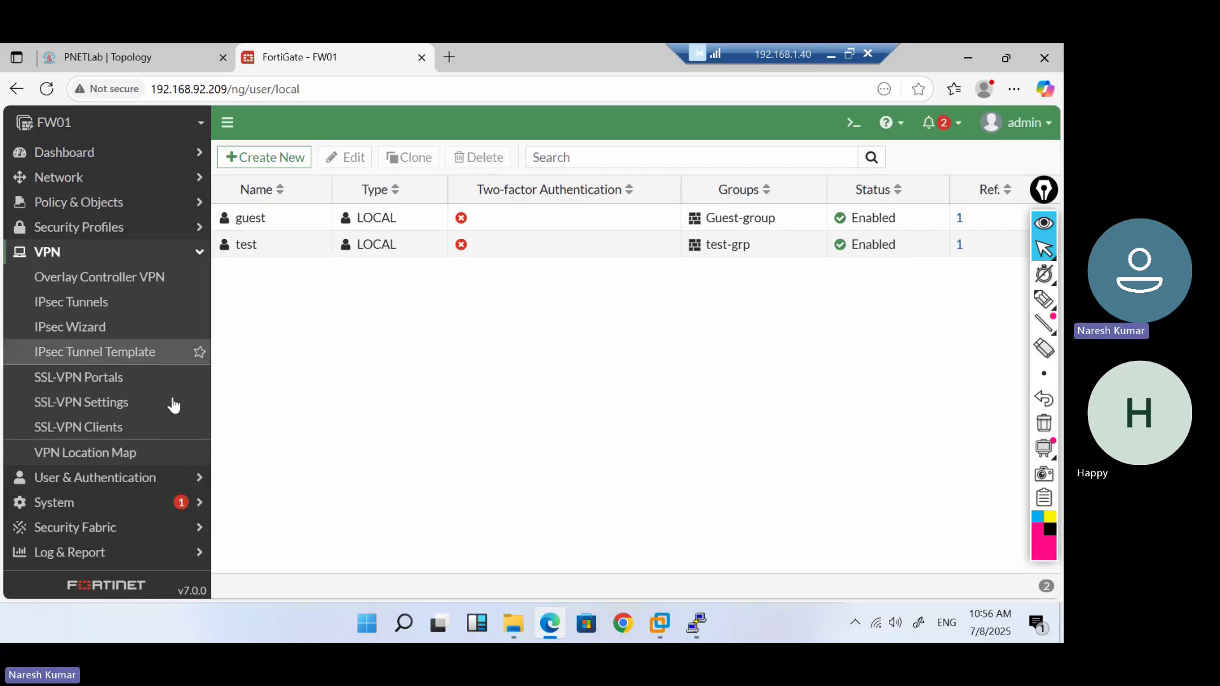
left_click(92, 382)
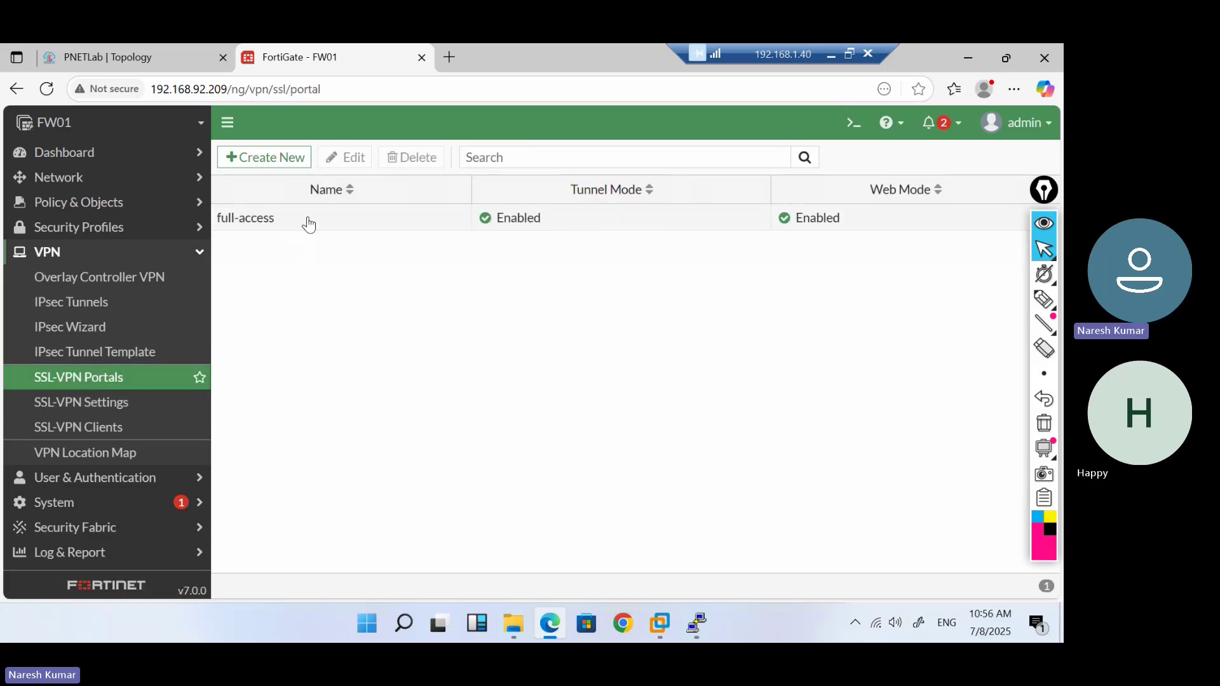
left_click(275, 159)
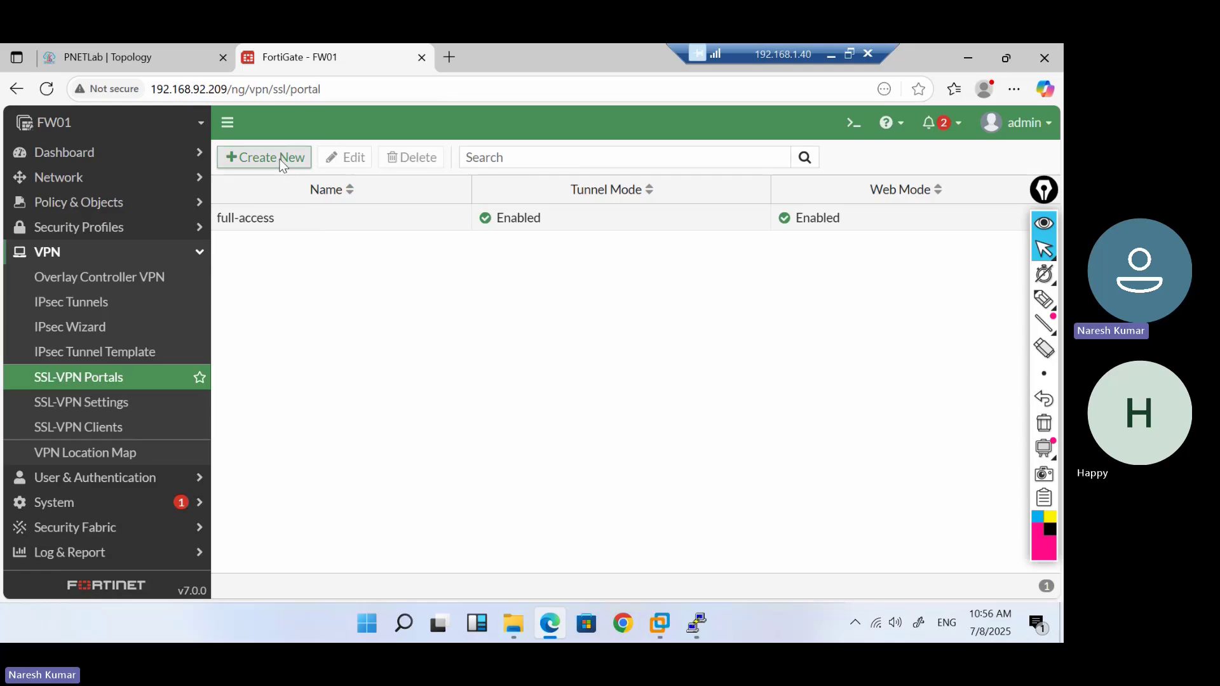
scroll(667, 518, "down", 10)
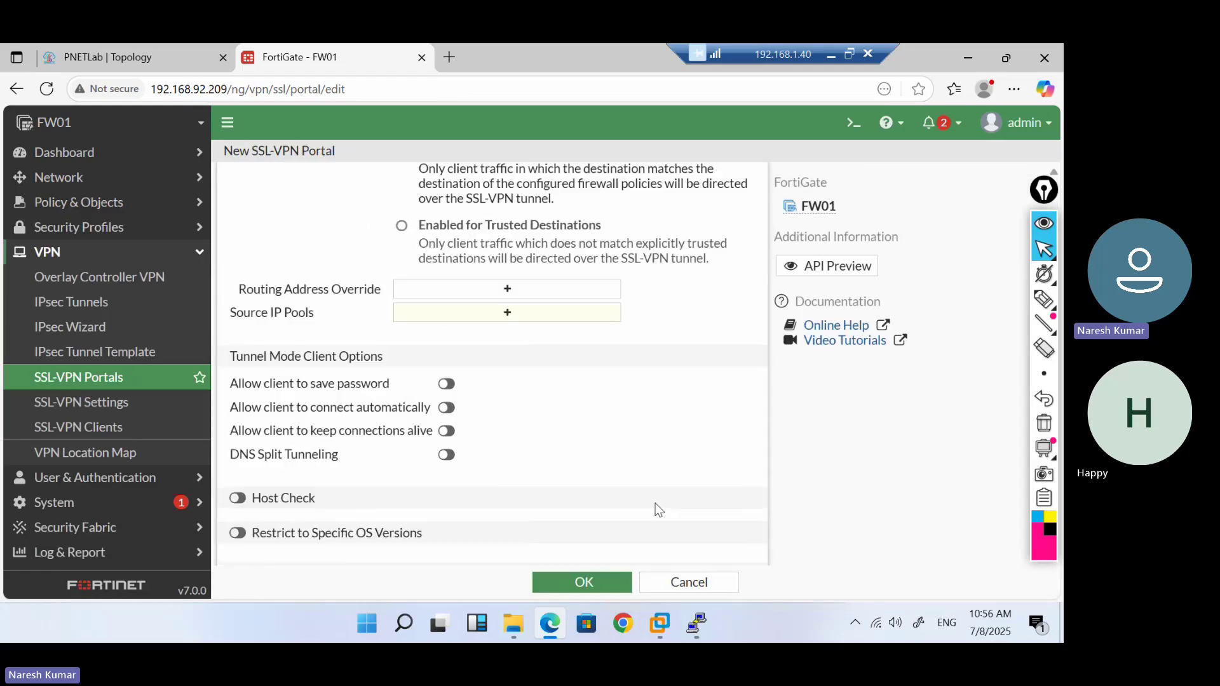
left_click(670, 583)
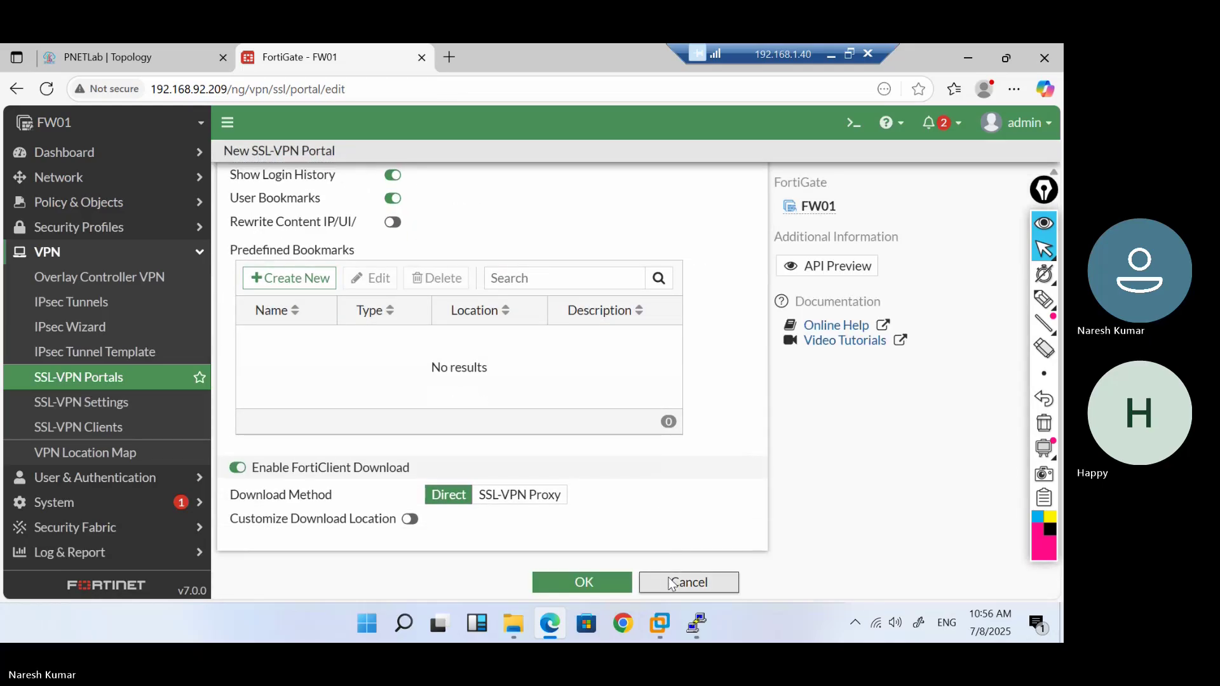
left_click(287, 224)
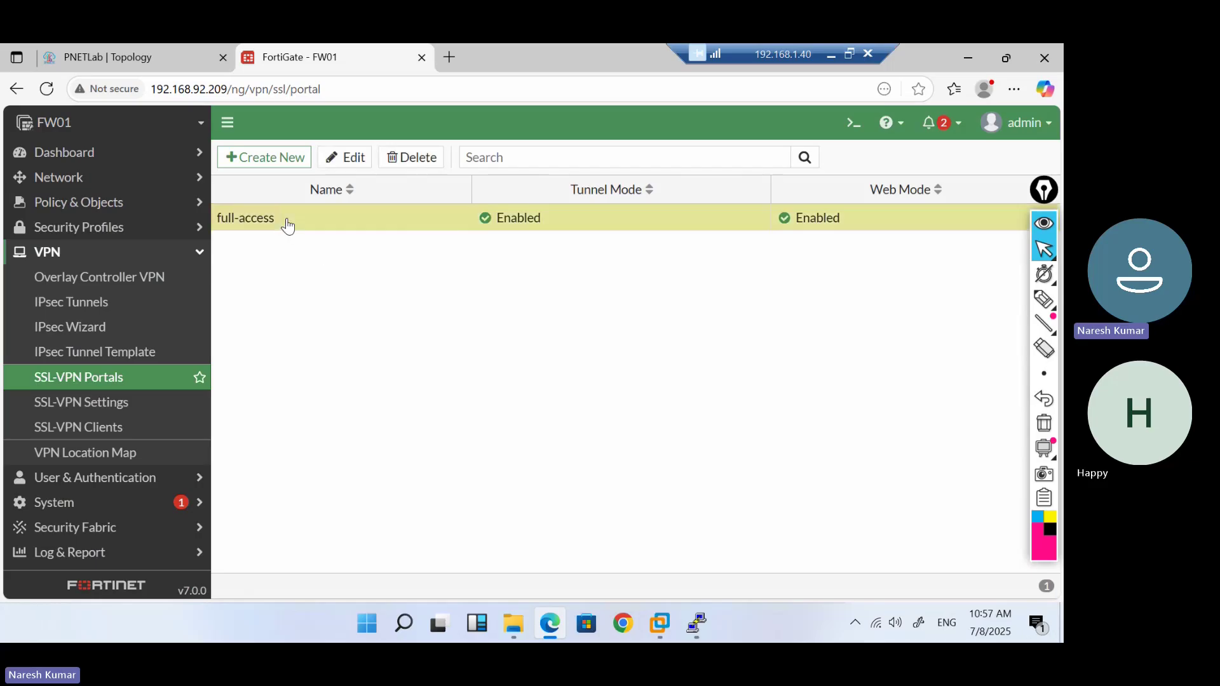
left_click(348, 158)
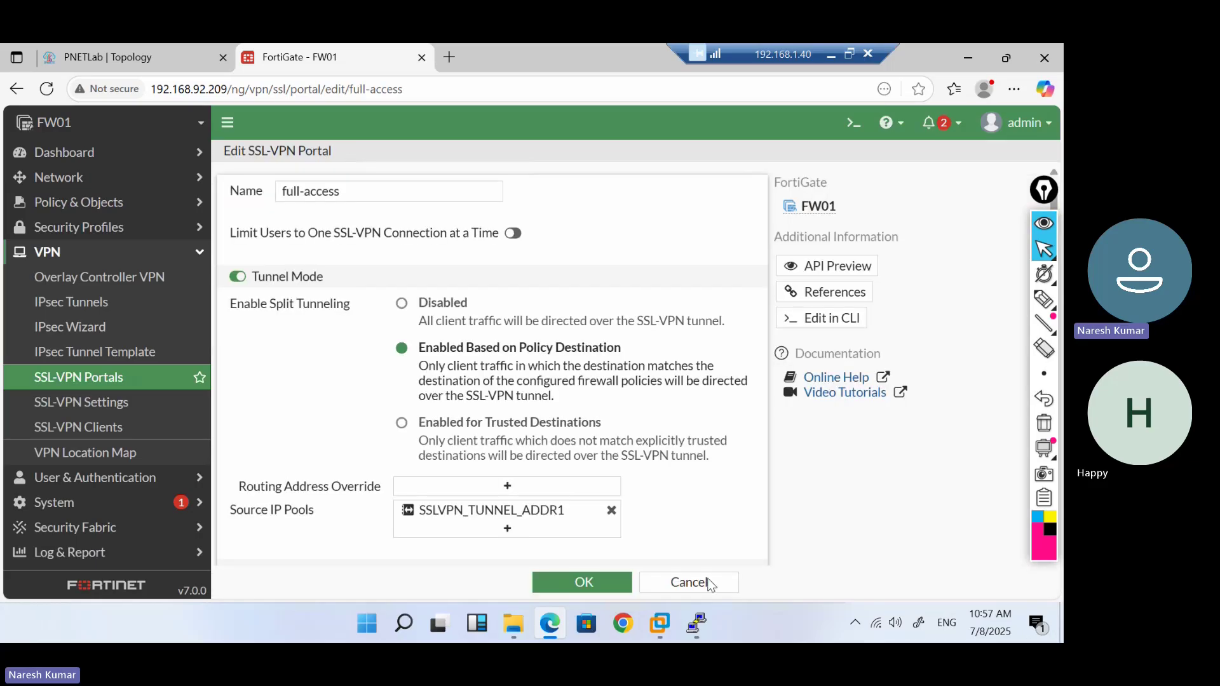
left_click(687, 583)
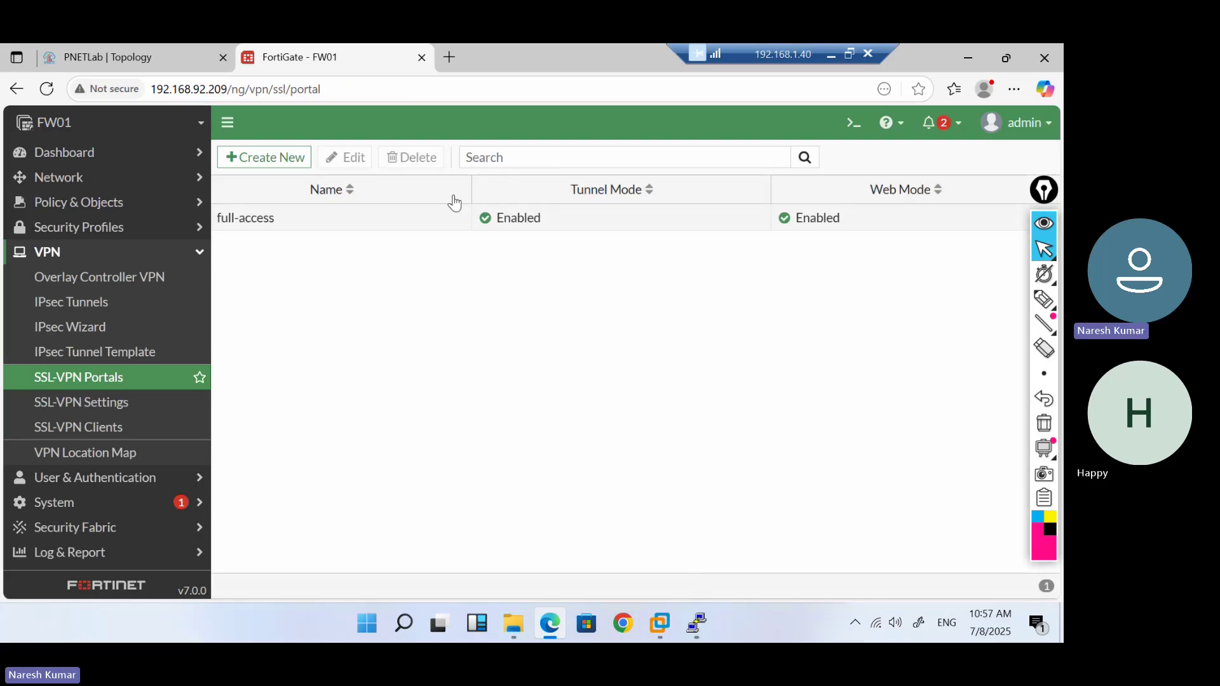
right_click(418, 213)
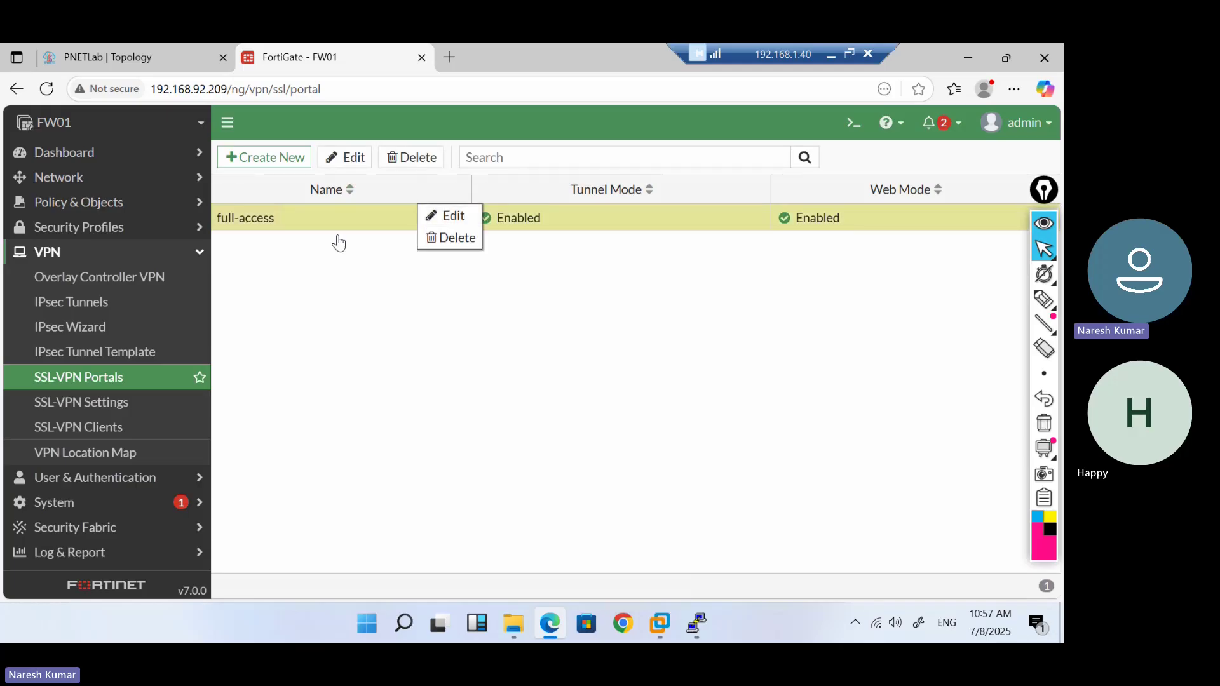
Open the full-access portal editor, trying Limit Users to one connection before turning it off
double_click(310, 213)
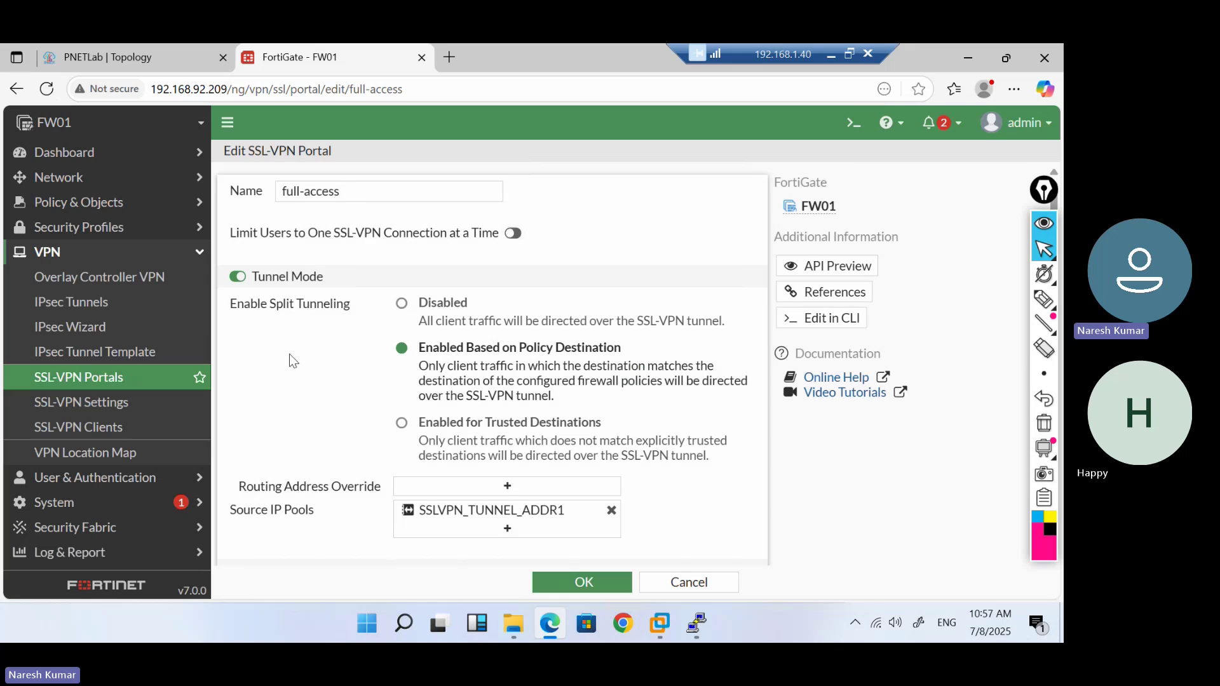
scroll(292, 361, "down", 3)
scroll(291, 360, "up", 3)
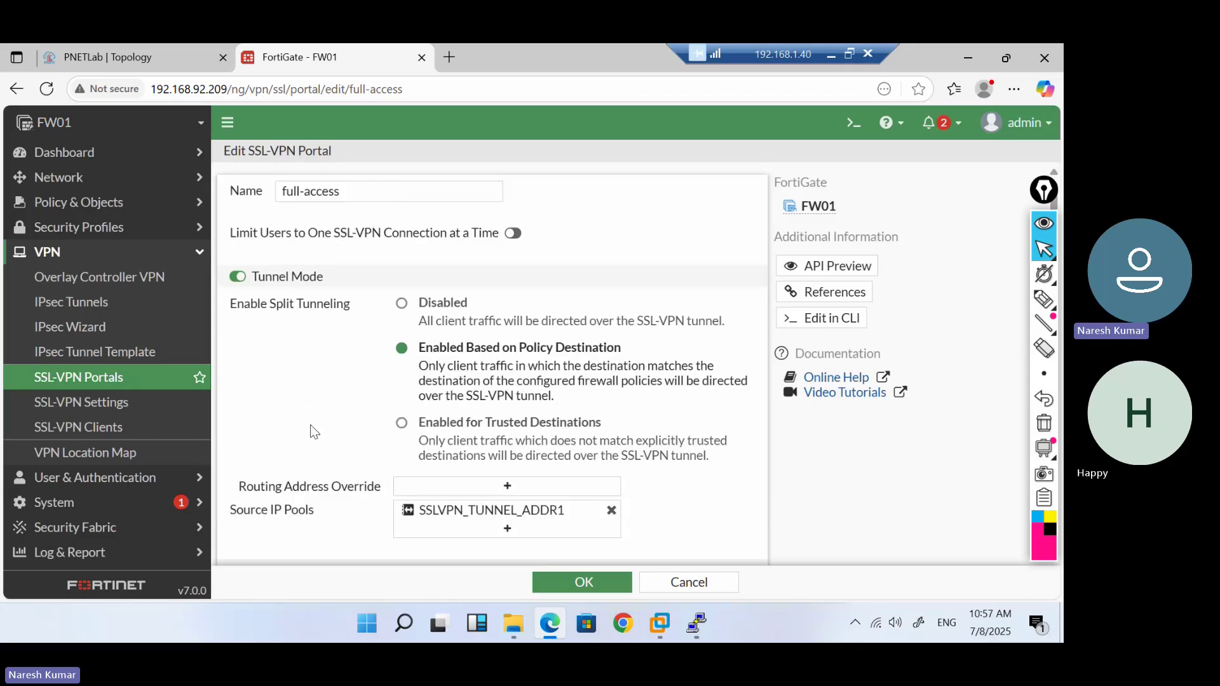
scroll(310, 425, "down", 1)
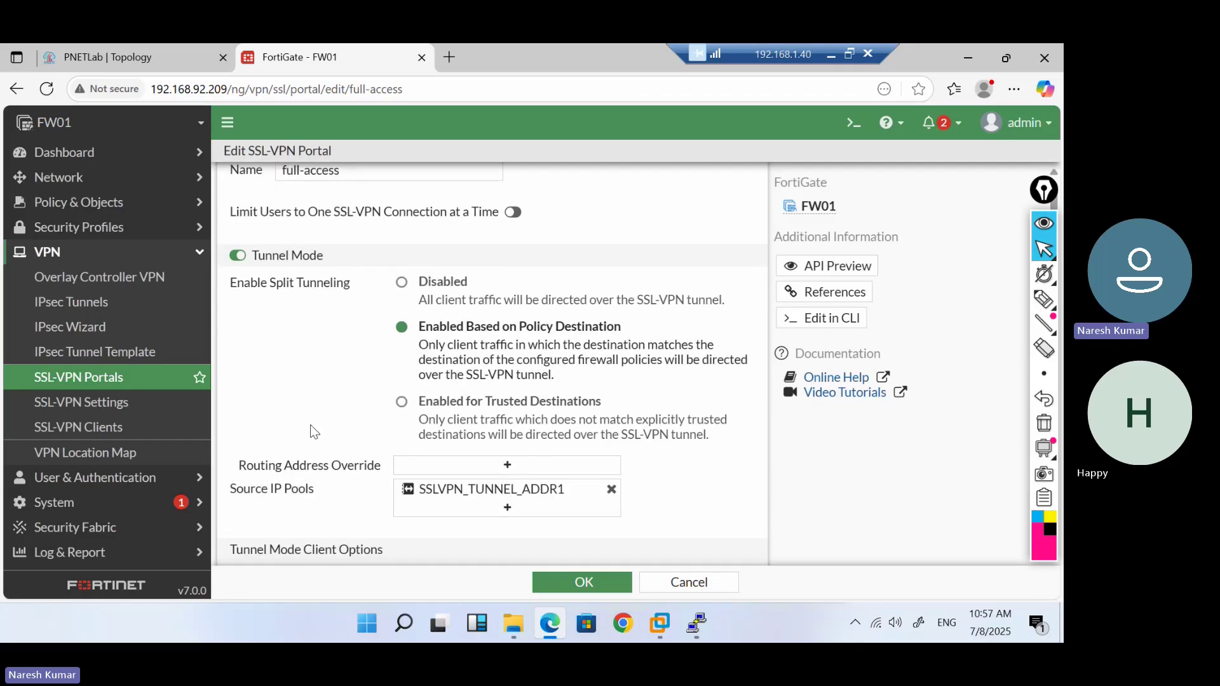
scroll(311, 425, "up", 1)
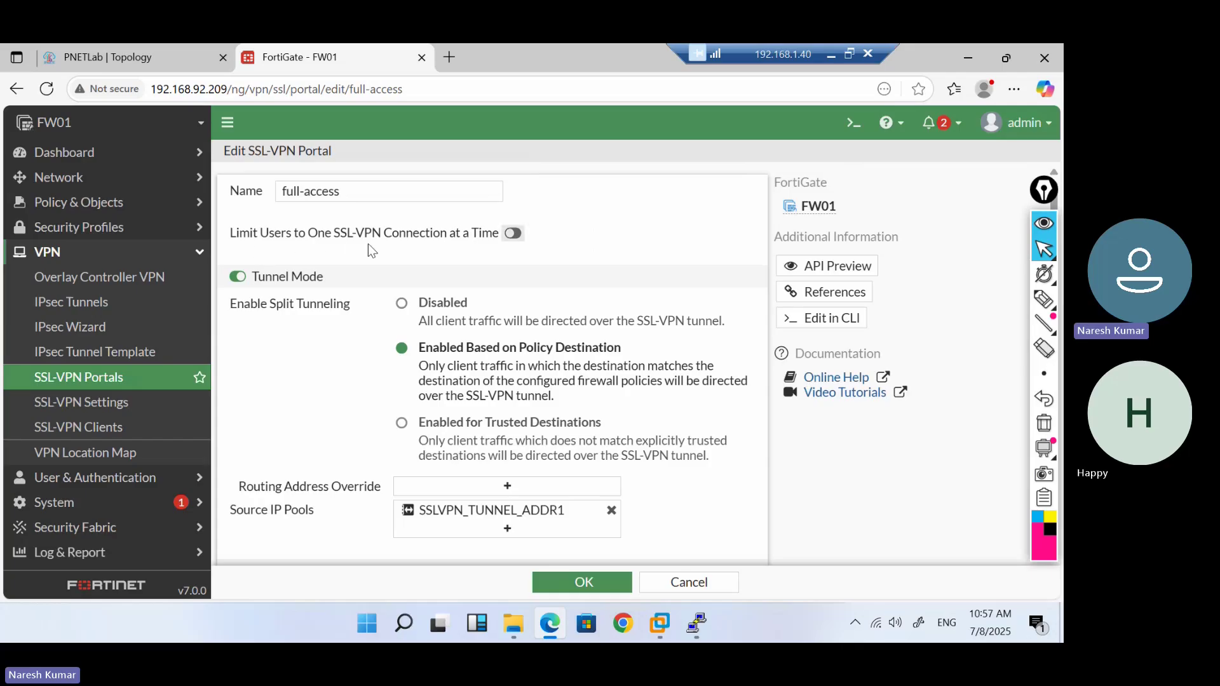
left_click(514, 234)
left_click(516, 234)
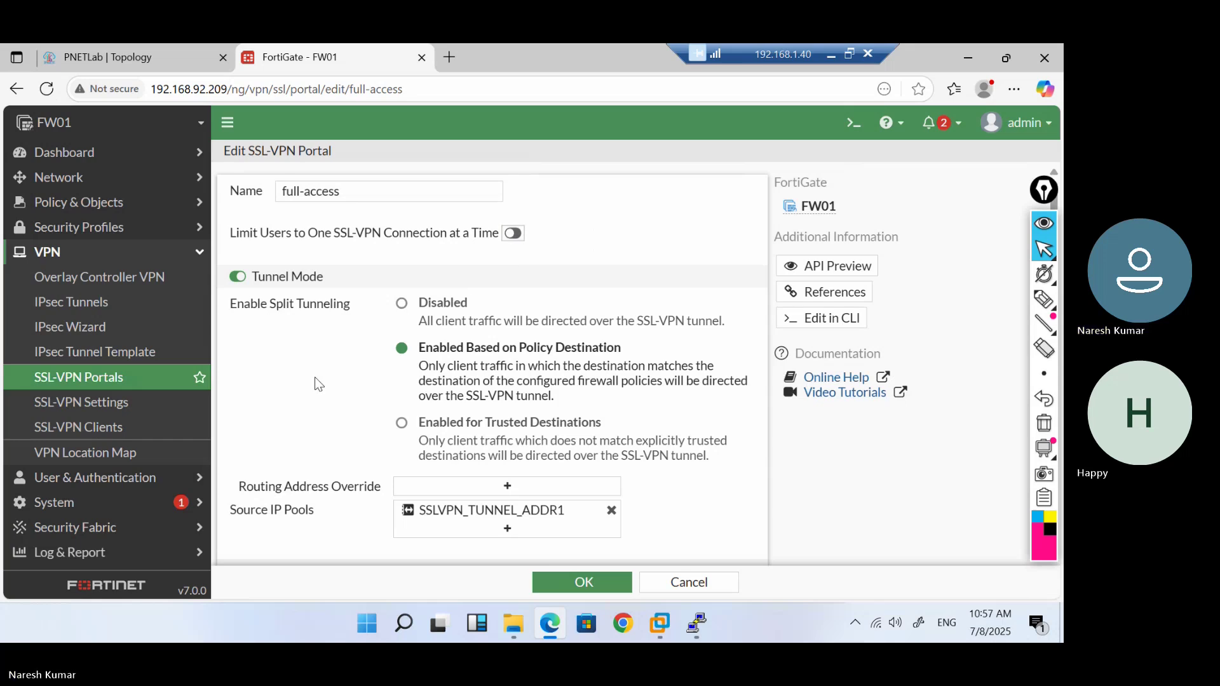
scroll(315, 376, "down", 3)
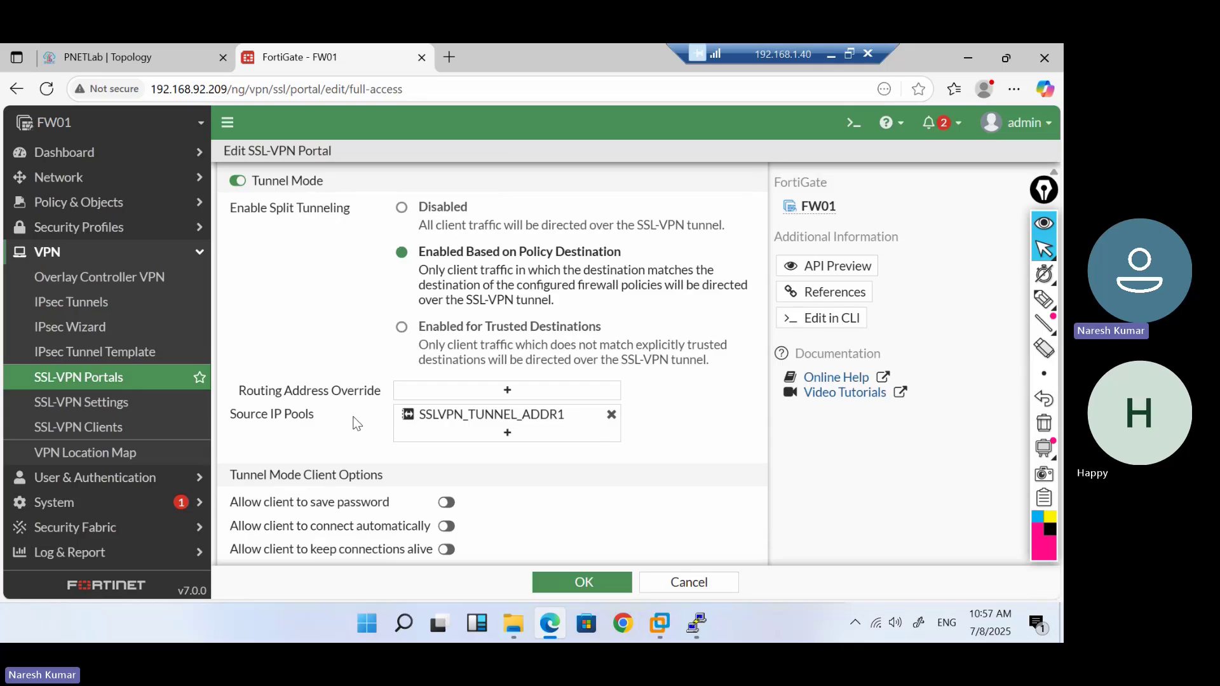
scroll(333, 214, "up", 3)
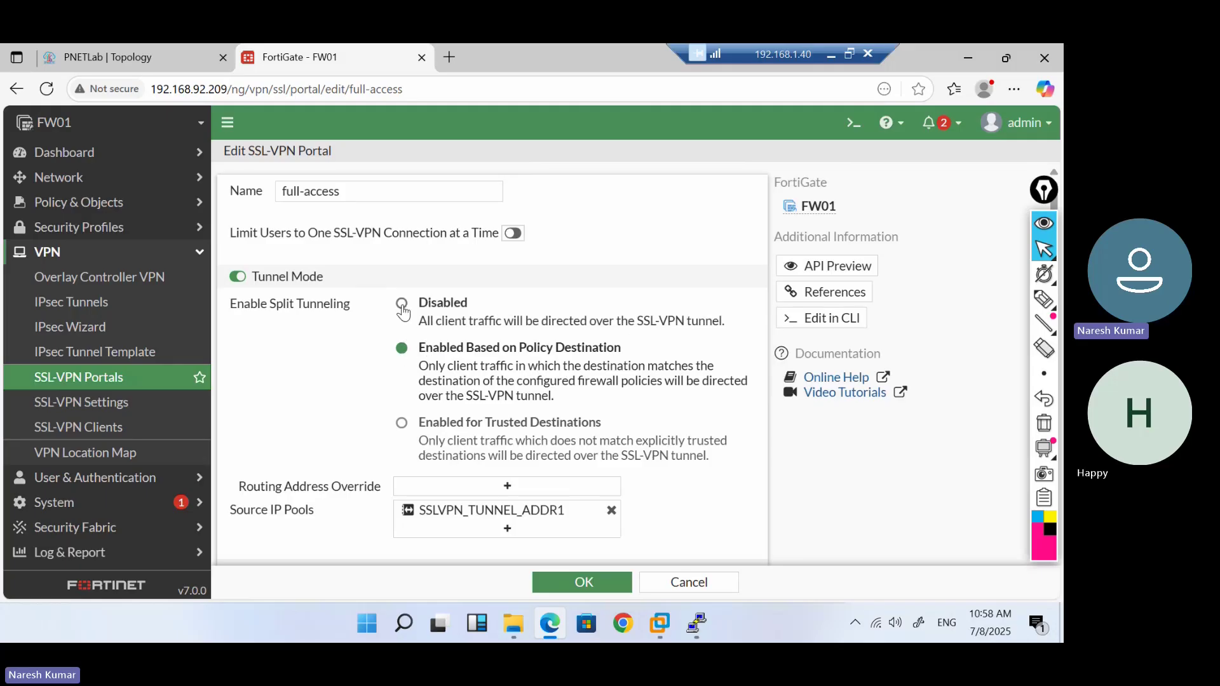
Set split tunneling to Enabled Based on Policy Destination, leaving Routing Address Override empty
left_click(402, 307)
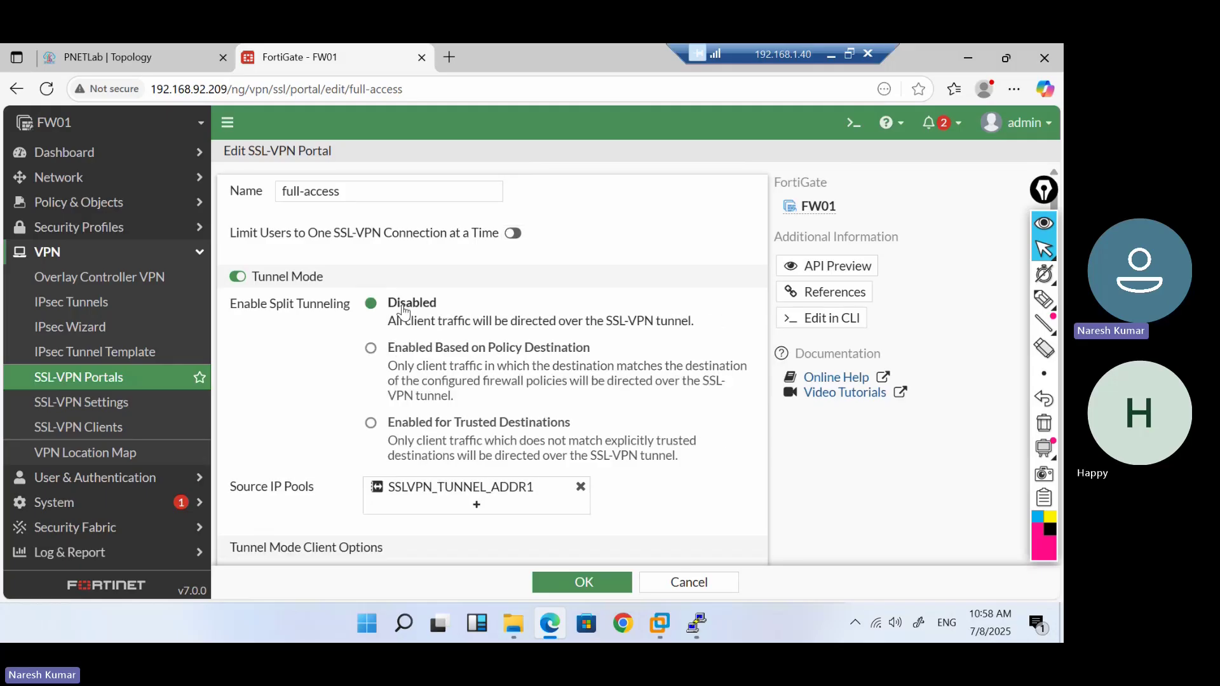
left_click(371, 348)
scroll(368, 348, "down", 4)
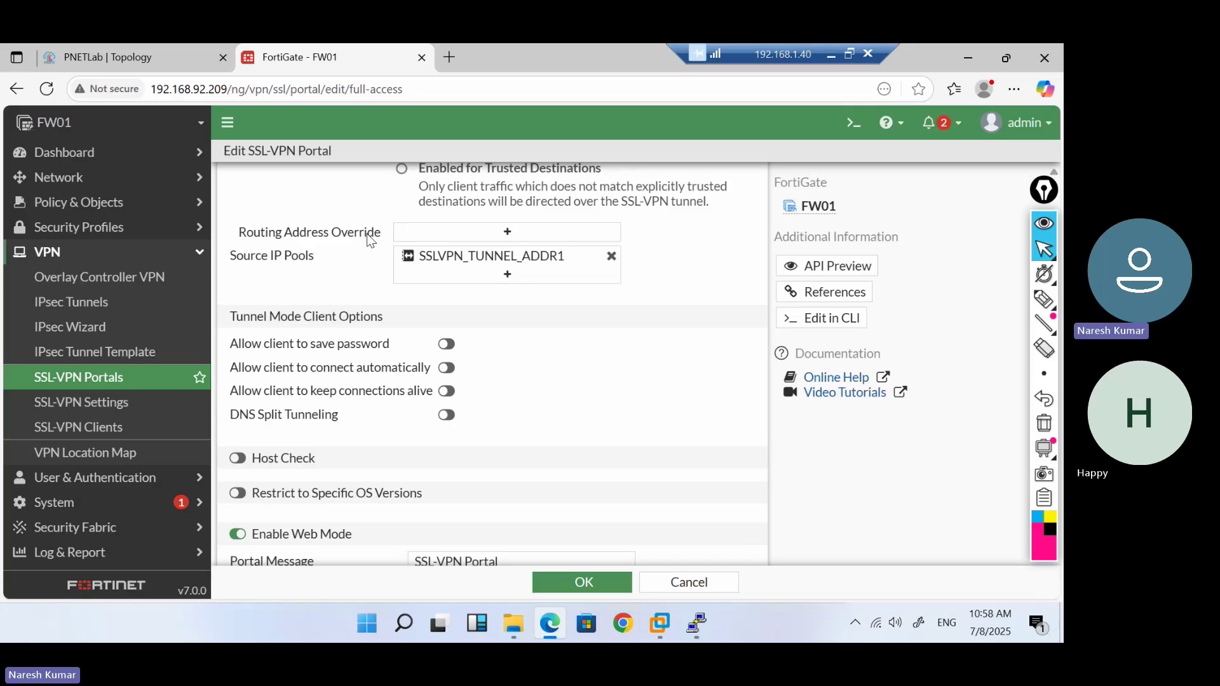
left_click(508, 233)
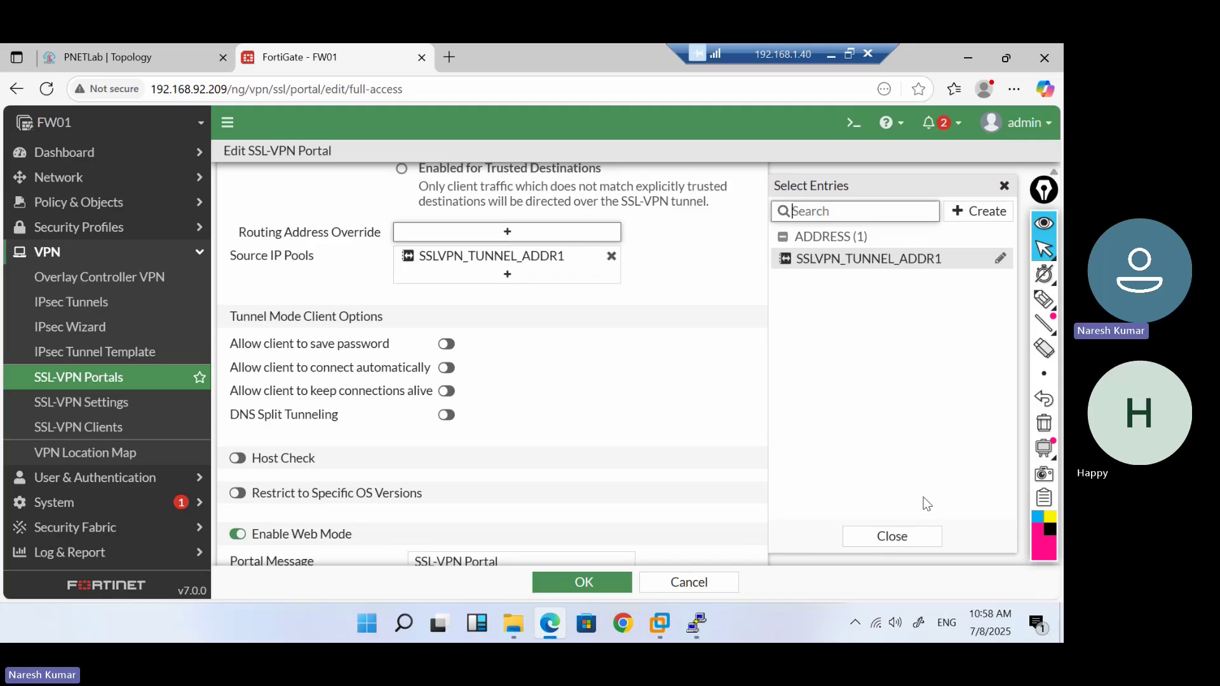
left_click(894, 534)
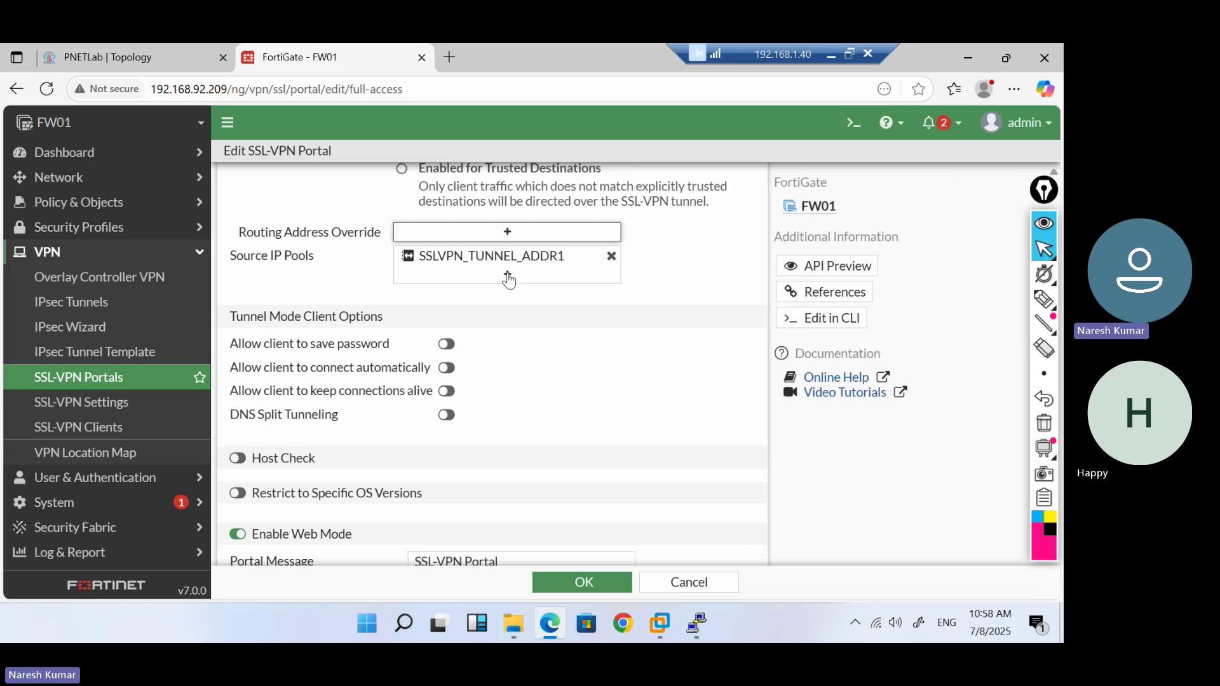
mouse_move(474, 265)
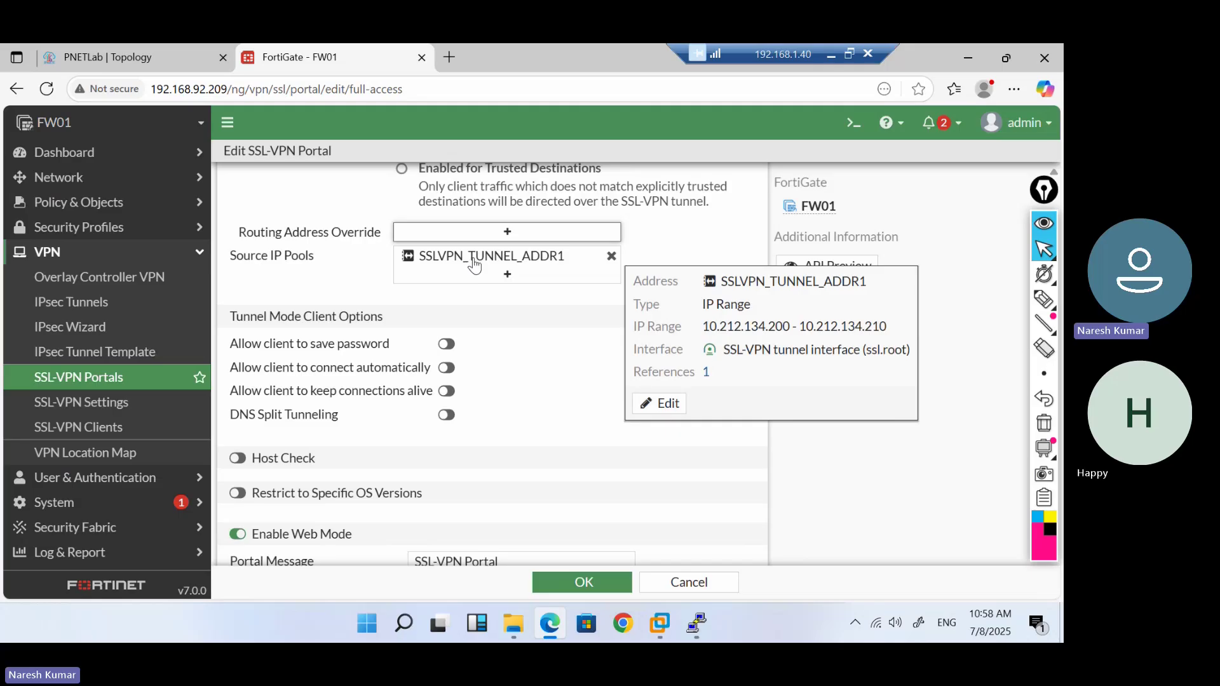
left_click_drag(704, 325, 966, 334)
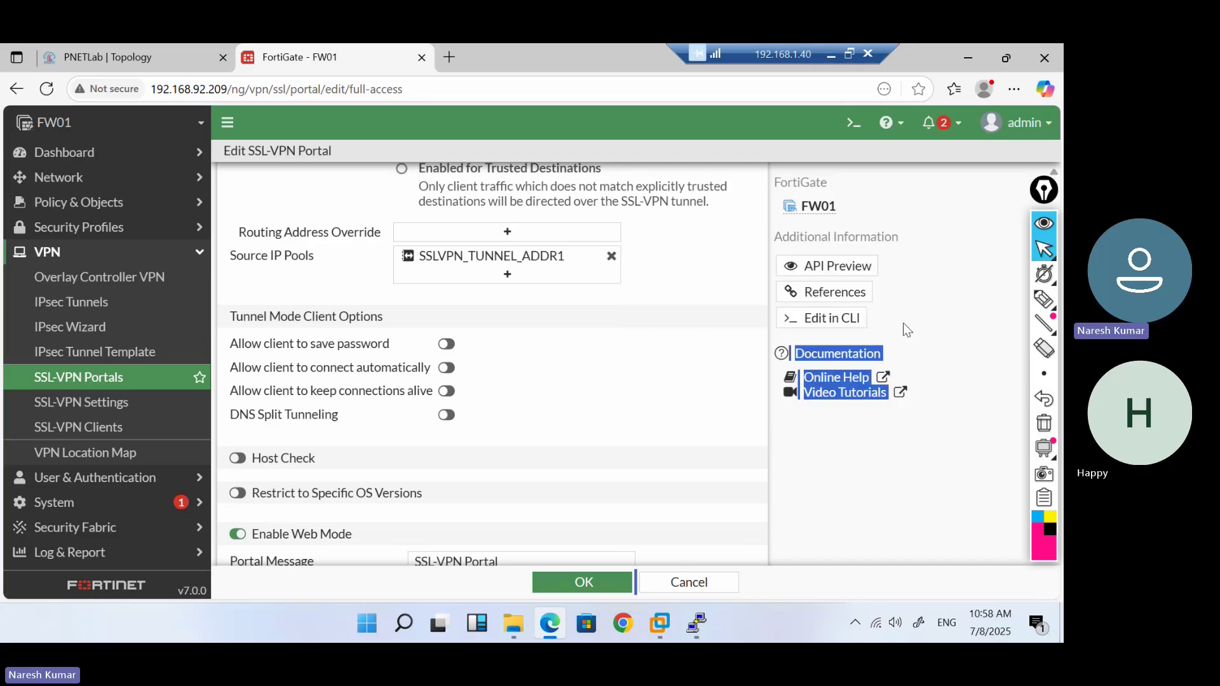
left_click(681, 282)
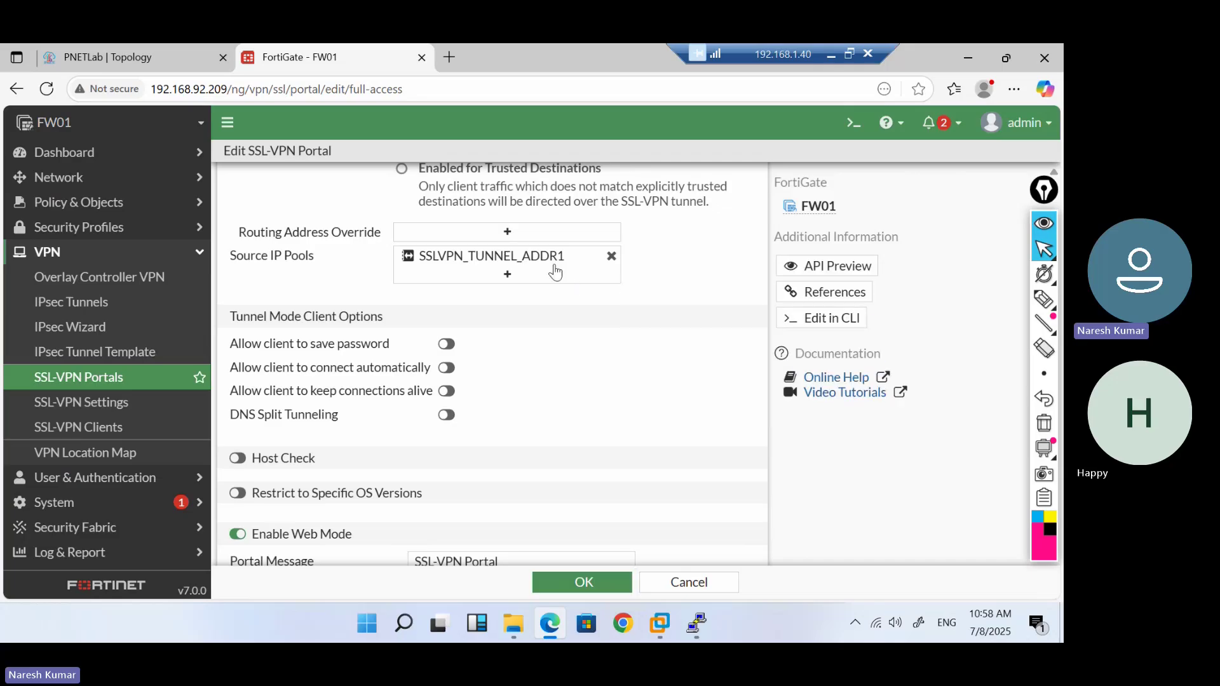
Keep SSLVPN_TUNNEL_ADDR1 as the source IP pool, cancelling a new address object
left_click(504, 275)
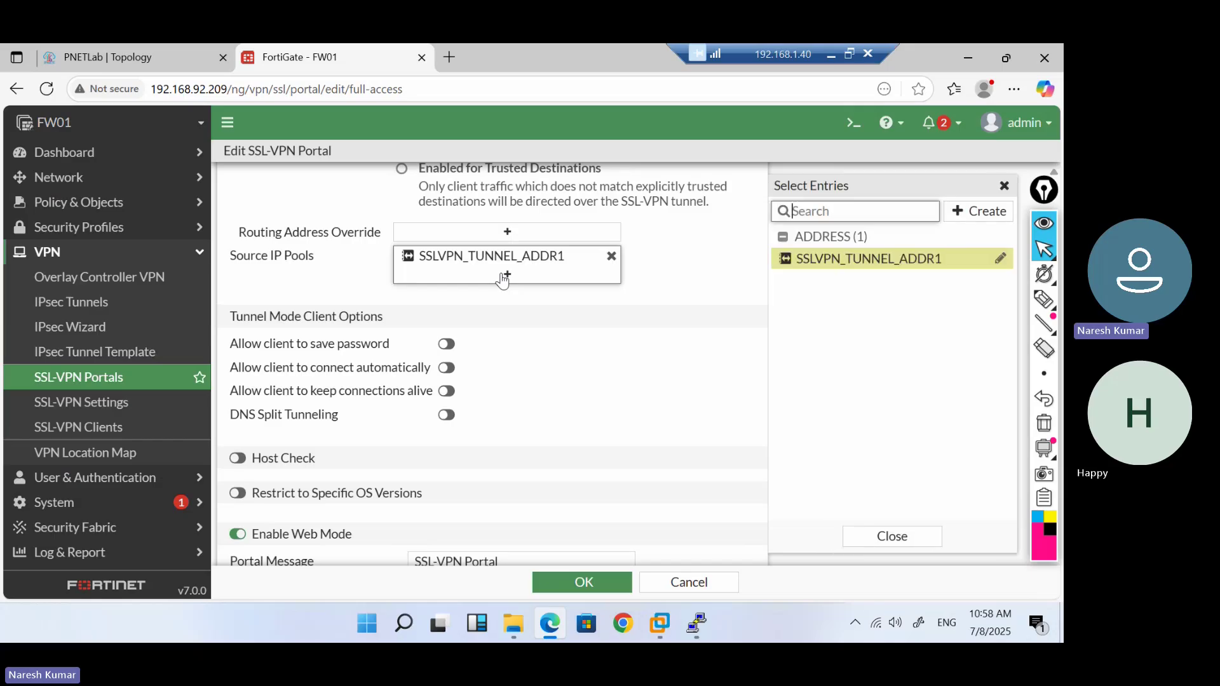
left_click(997, 214)
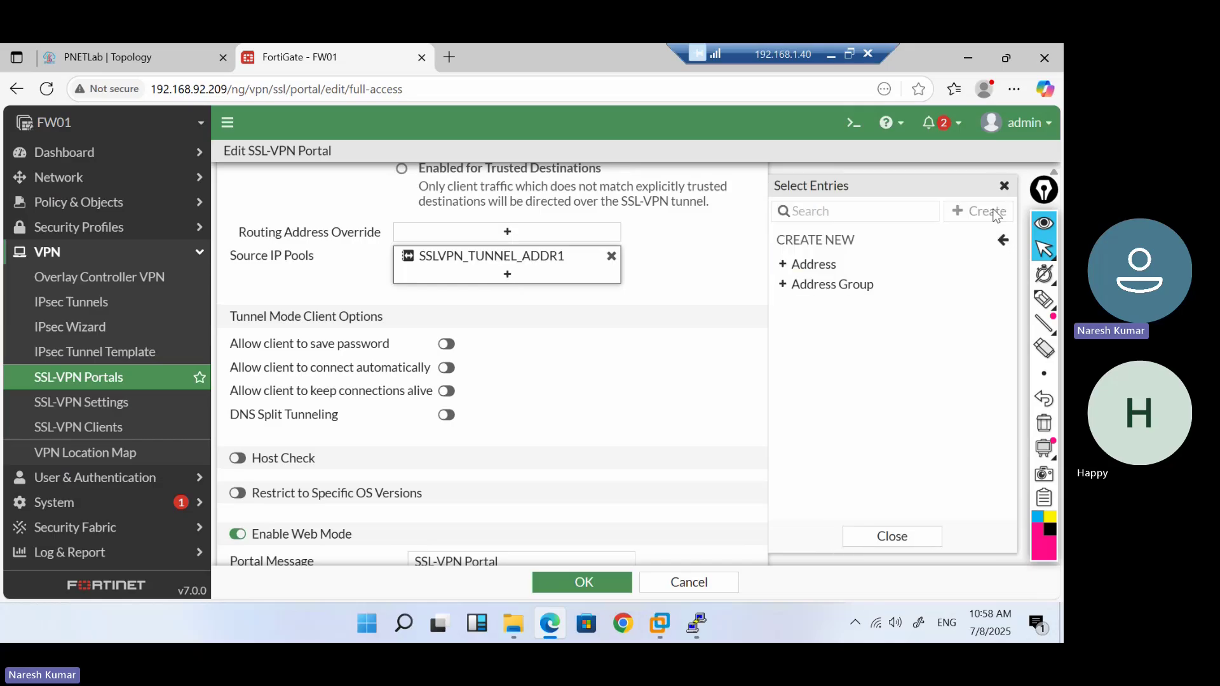
left_click(810, 267)
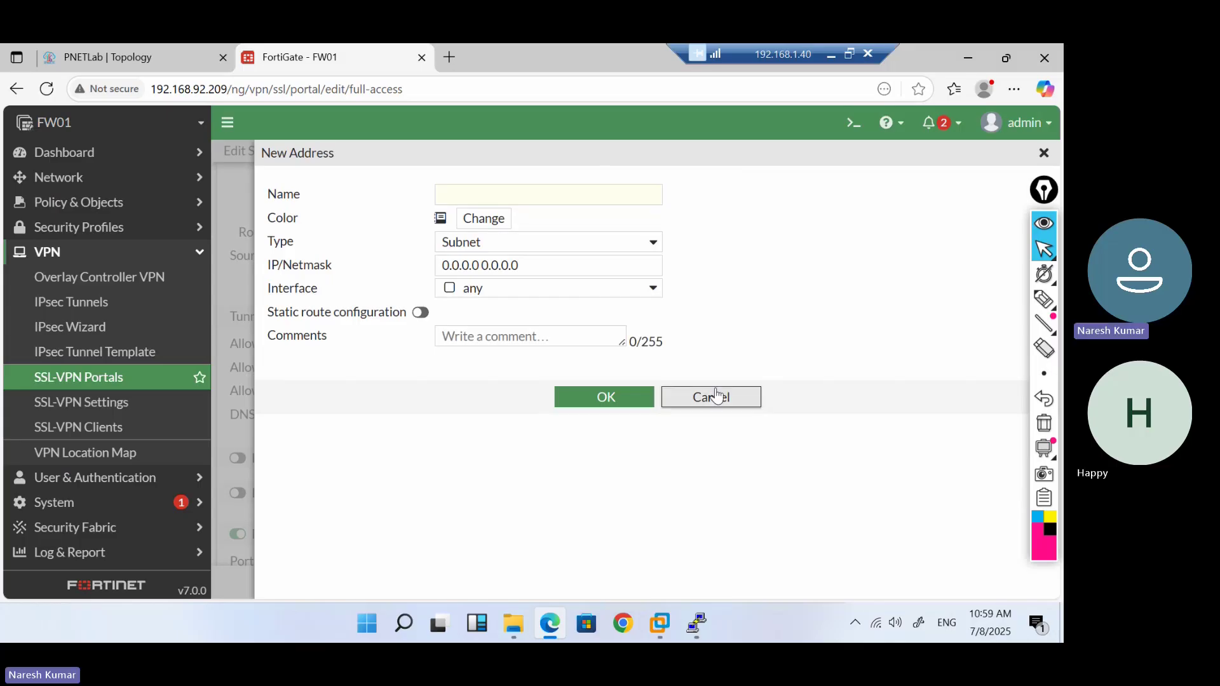
left_click(715, 395)
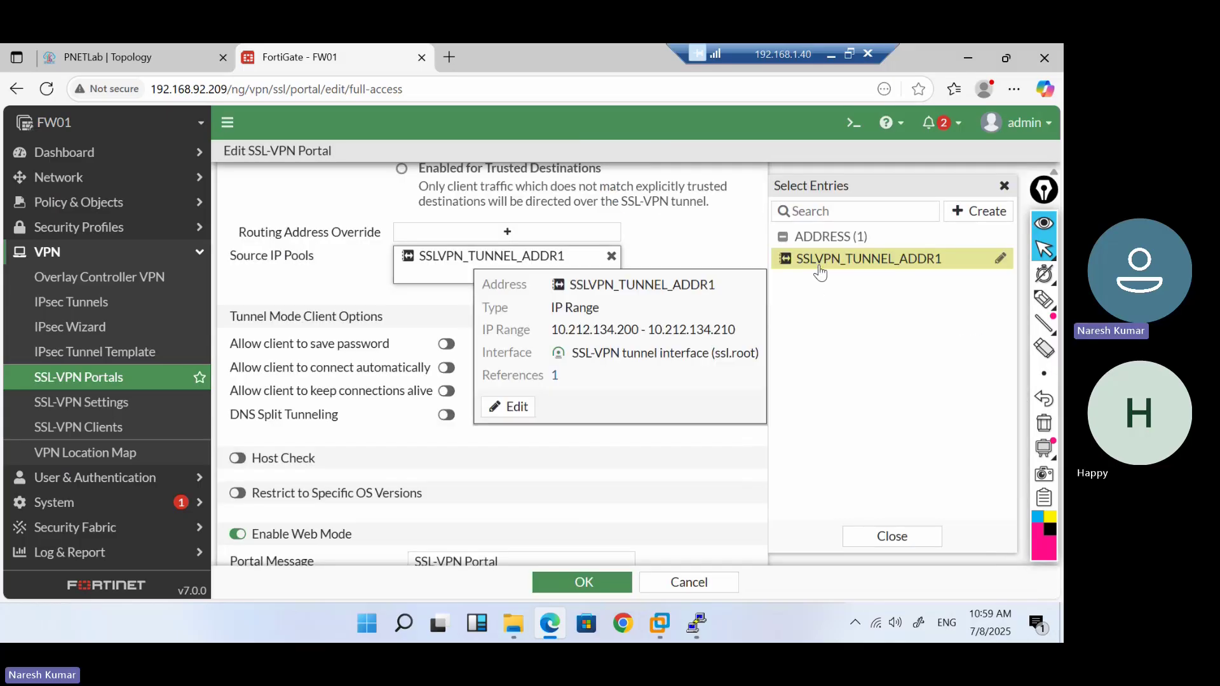
left_click(718, 246)
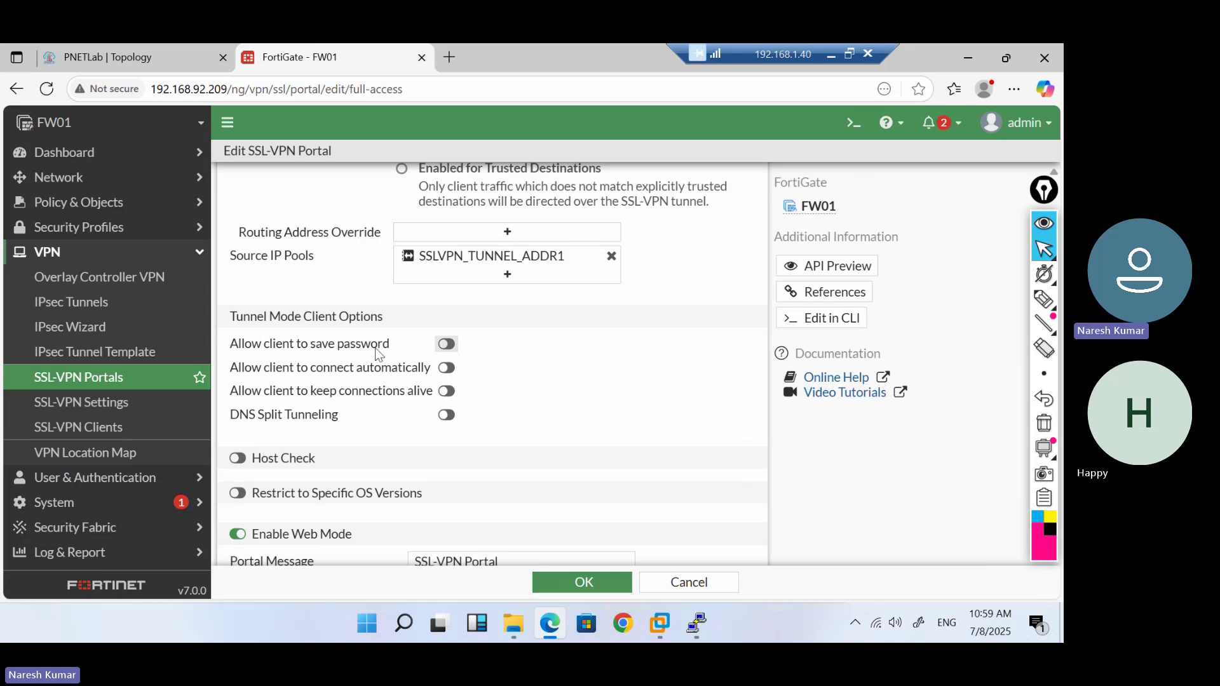
Enable Allow client to save password and keep connections alive, leaving auto-connect off
left_click(448, 348)
left_click(449, 353)
left_click(448, 369)
left_click(448, 368)
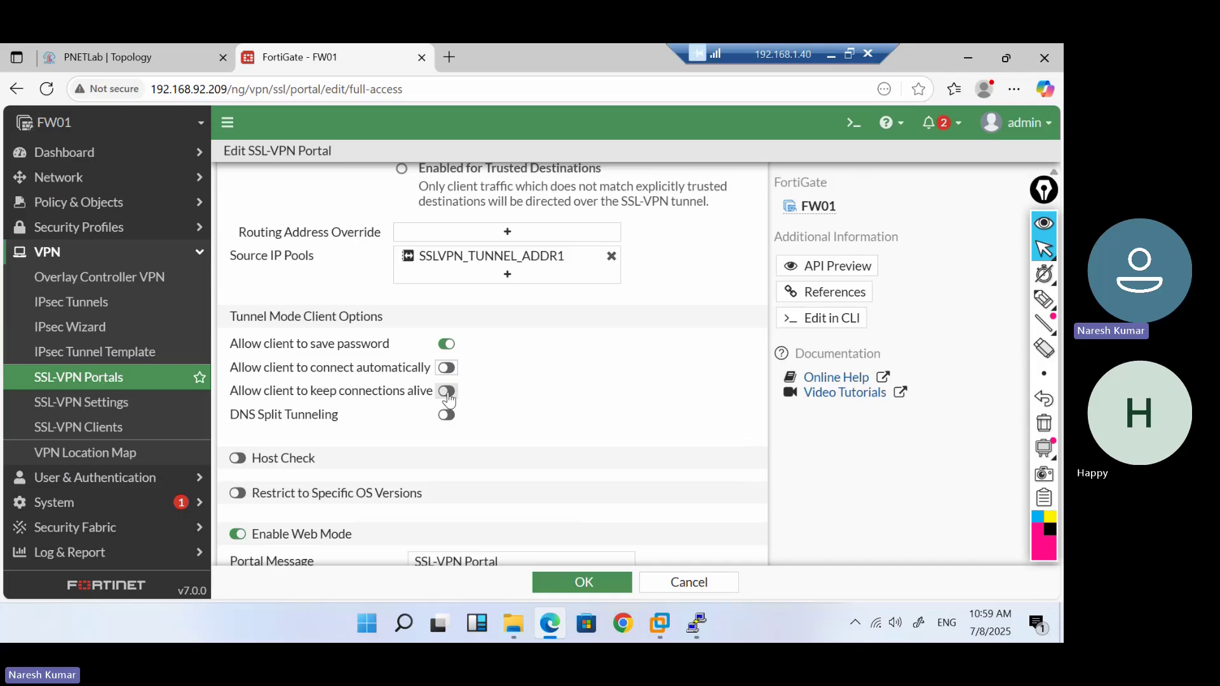
left_click(447, 392)
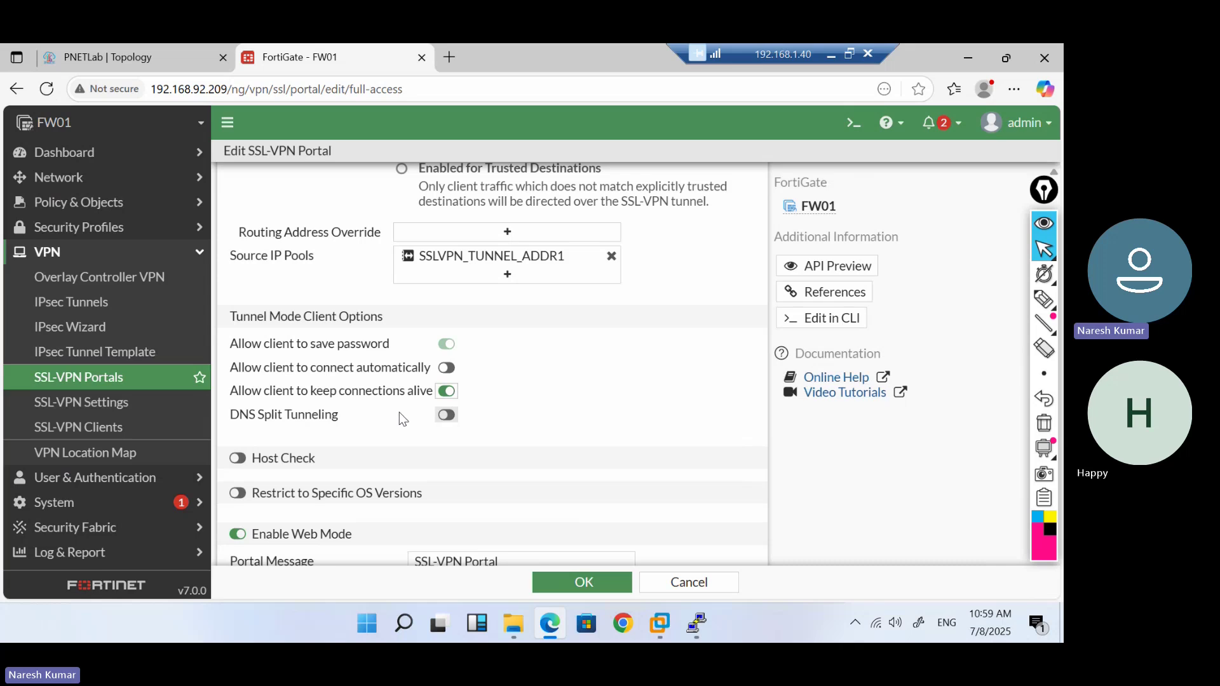
scroll(399, 411, "down", 2)
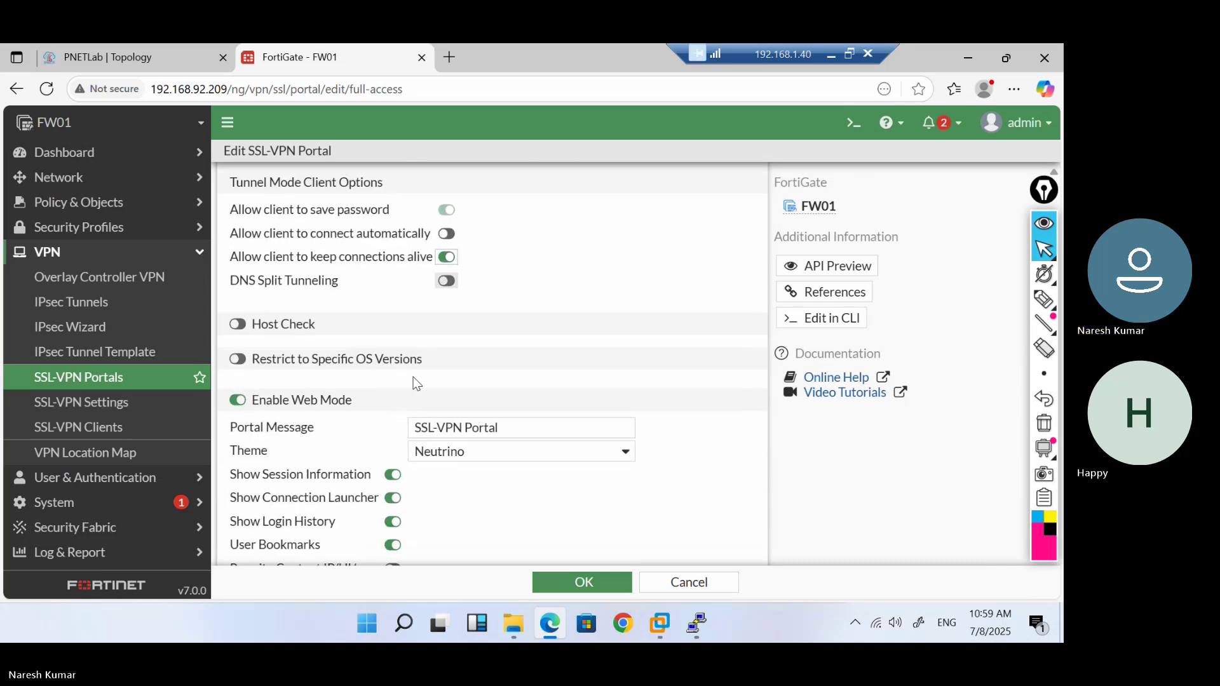
Leave DNS split tunneling and host check off after trying them, and restrict to specific OS versions
left_click(448, 282)
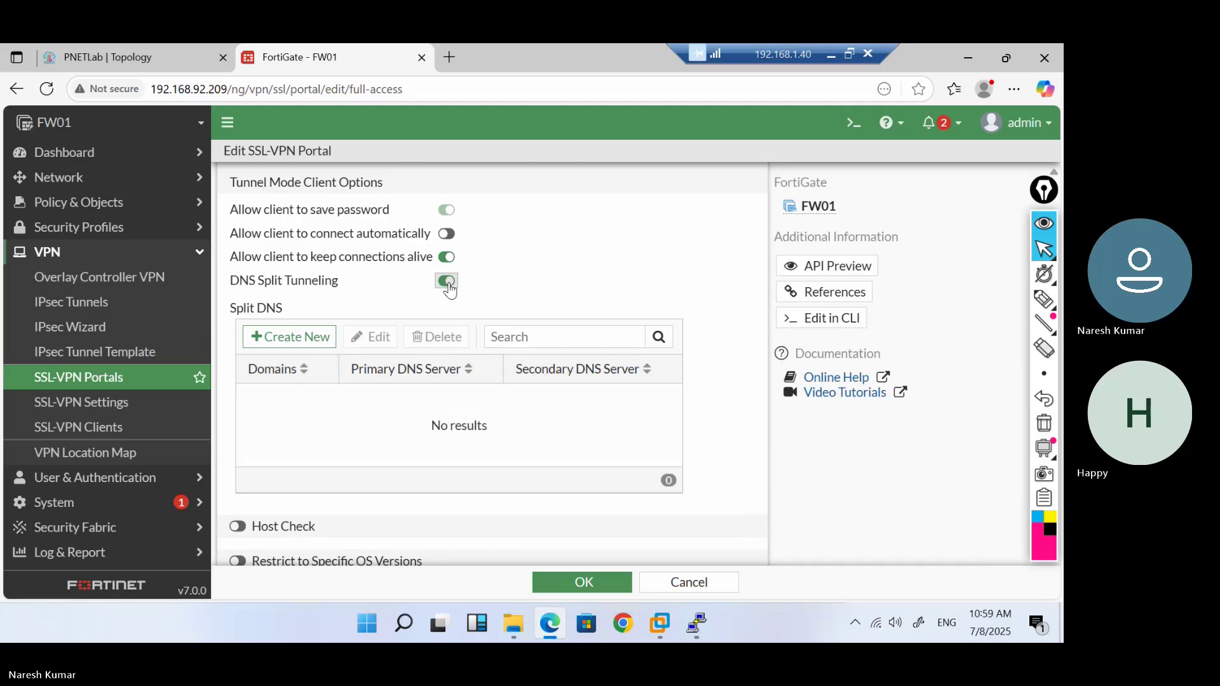
left_click(447, 282)
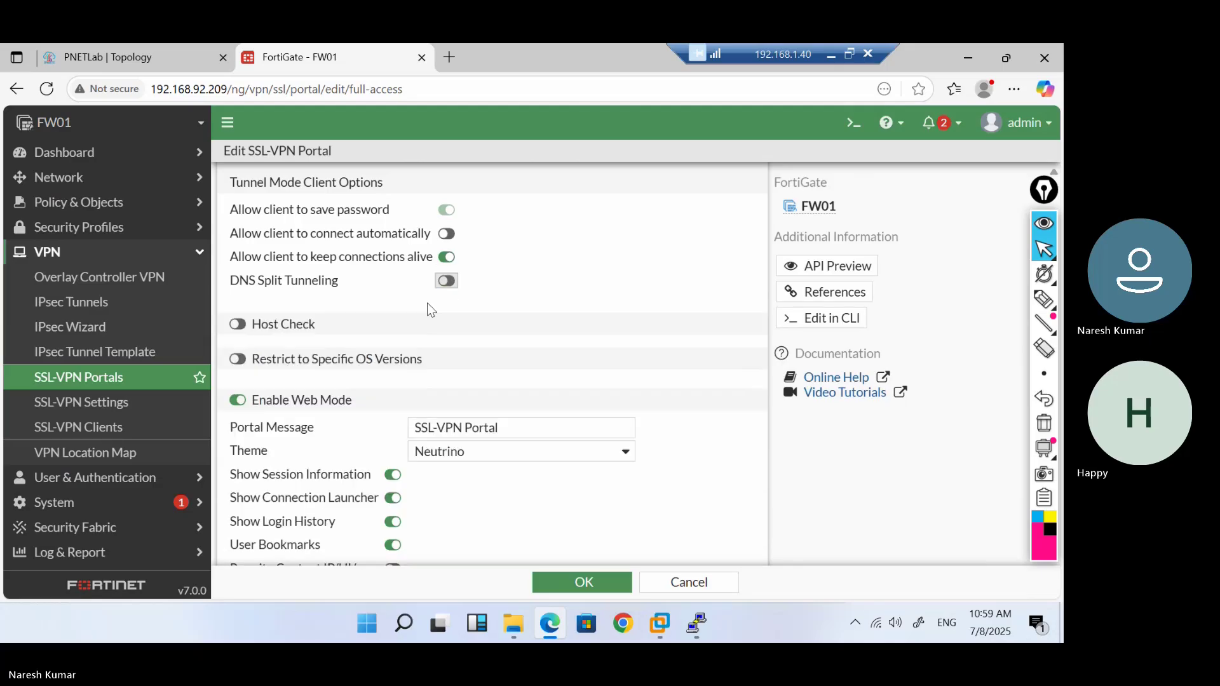
left_click(233, 326)
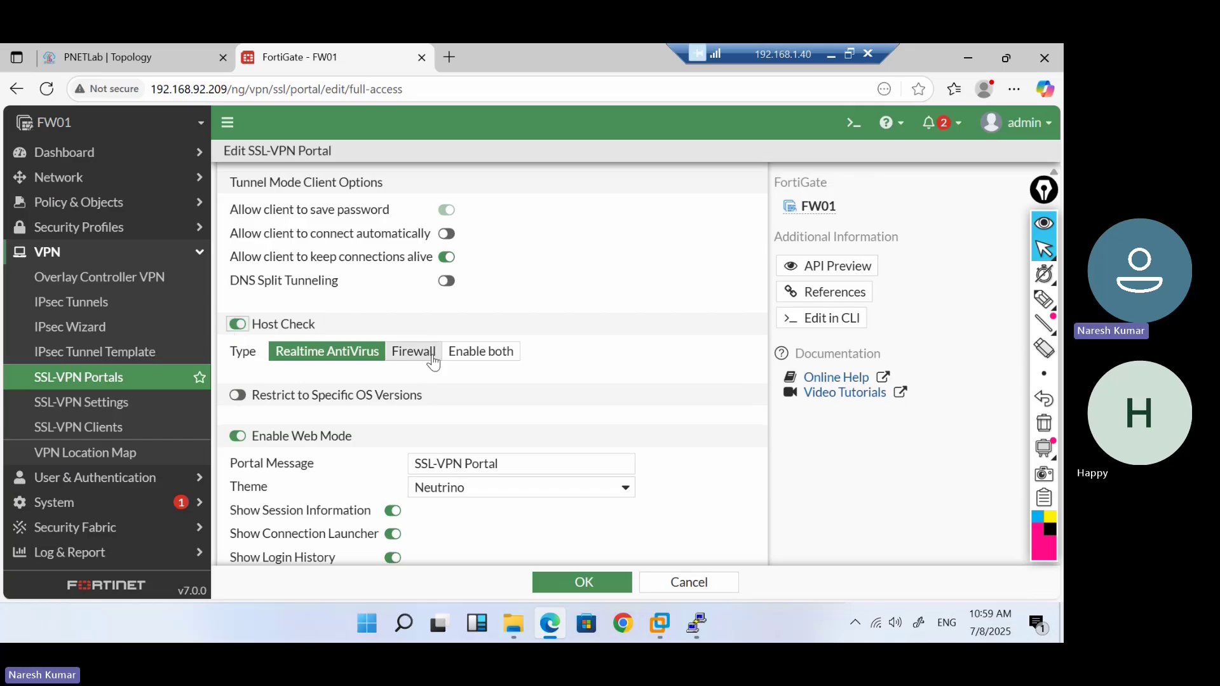
left_click(396, 363)
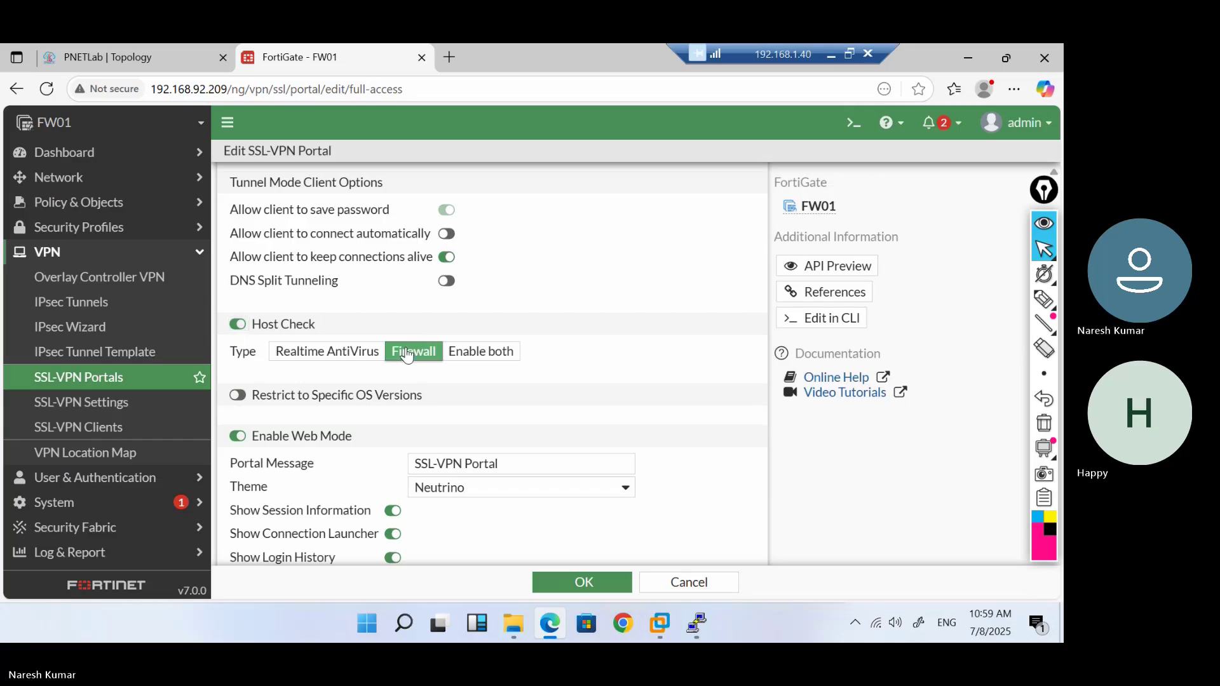
left_click(289, 362)
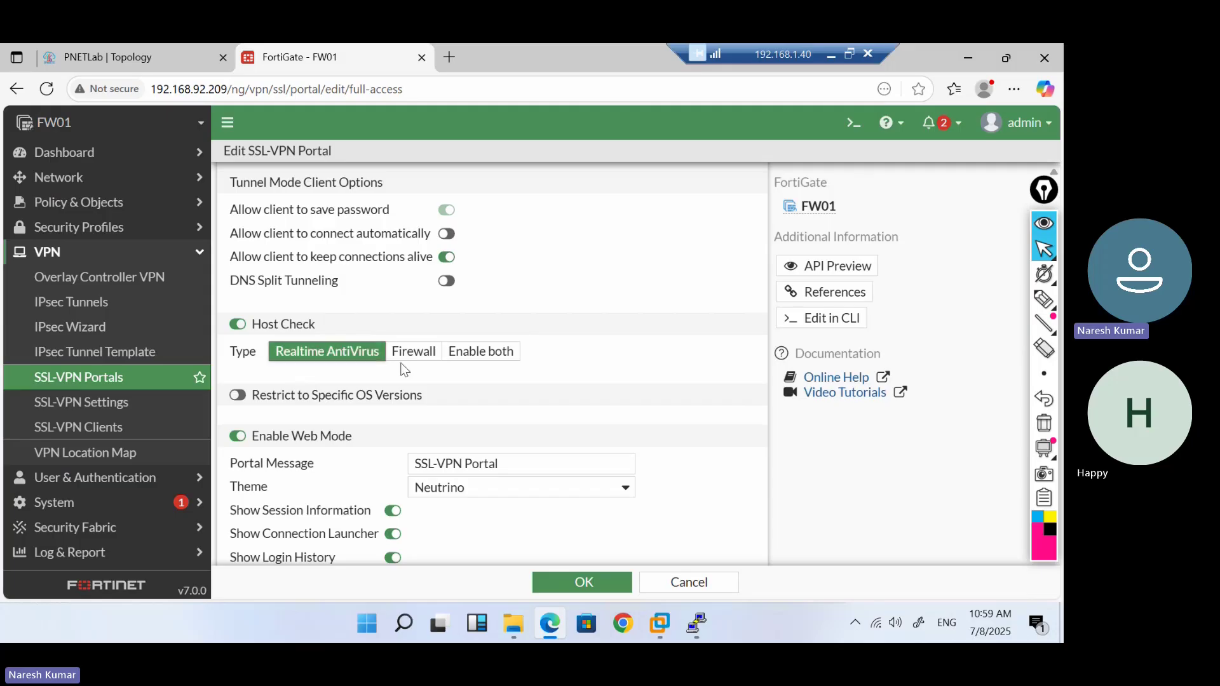
left_click(423, 366)
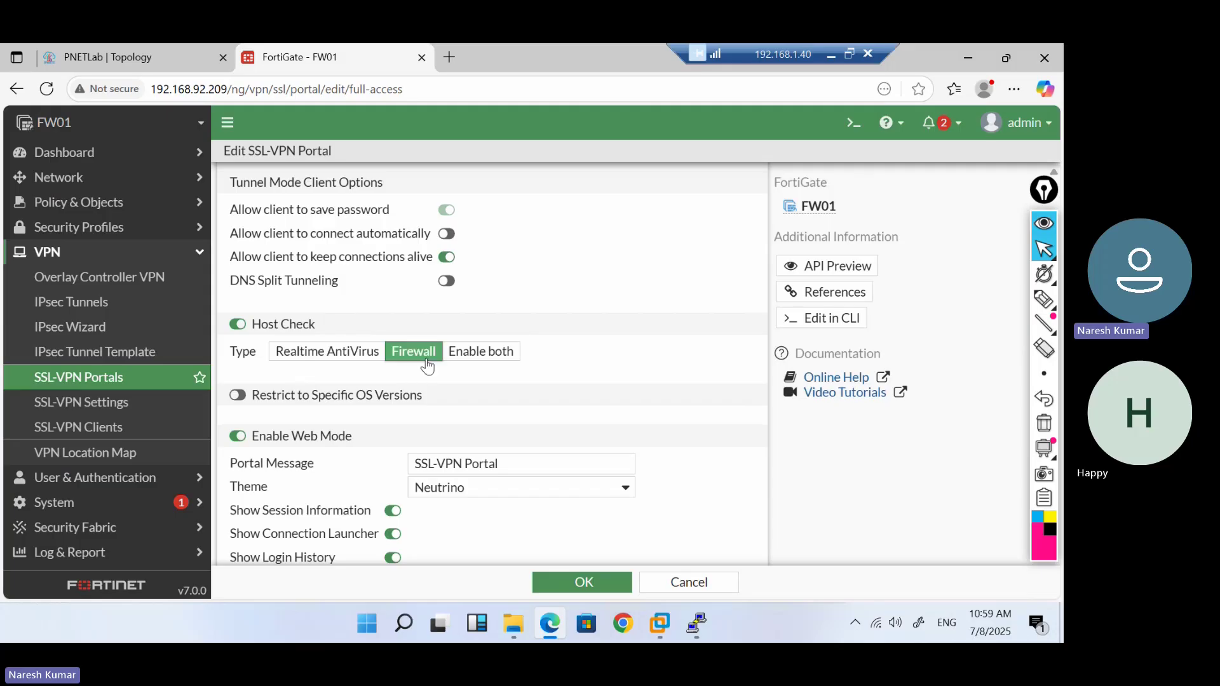
left_click(467, 359)
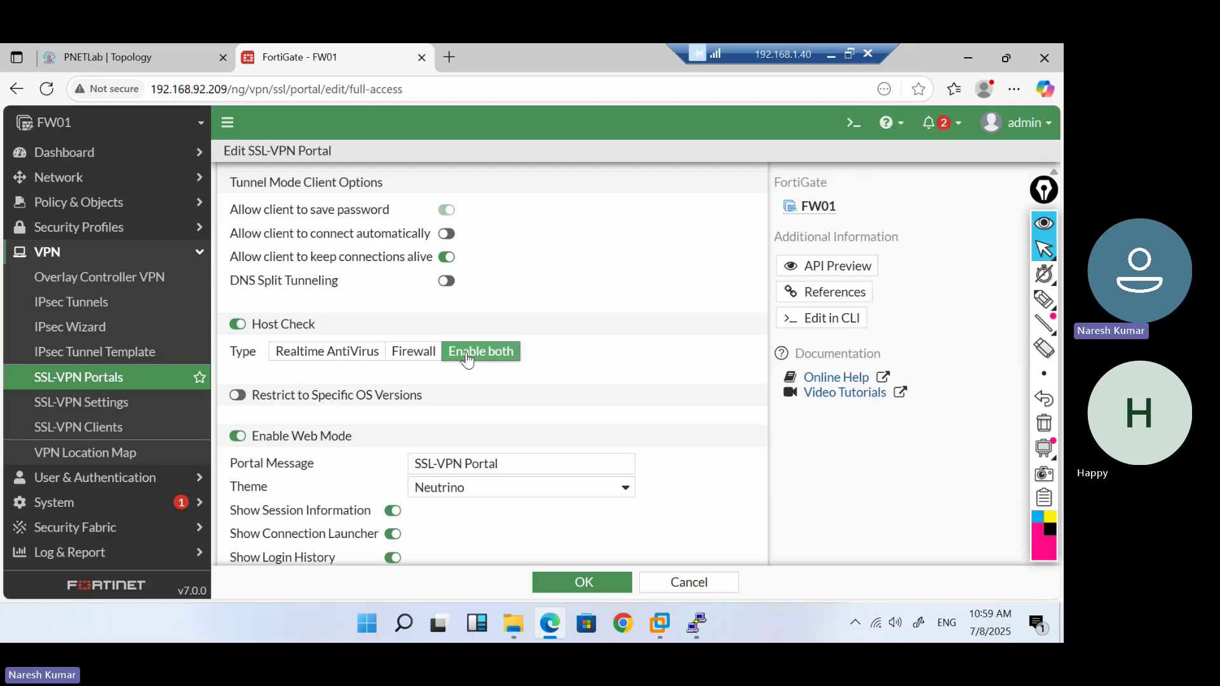
left_click(240, 325)
left_click(238, 359)
scroll(400, 470, "down", 2)
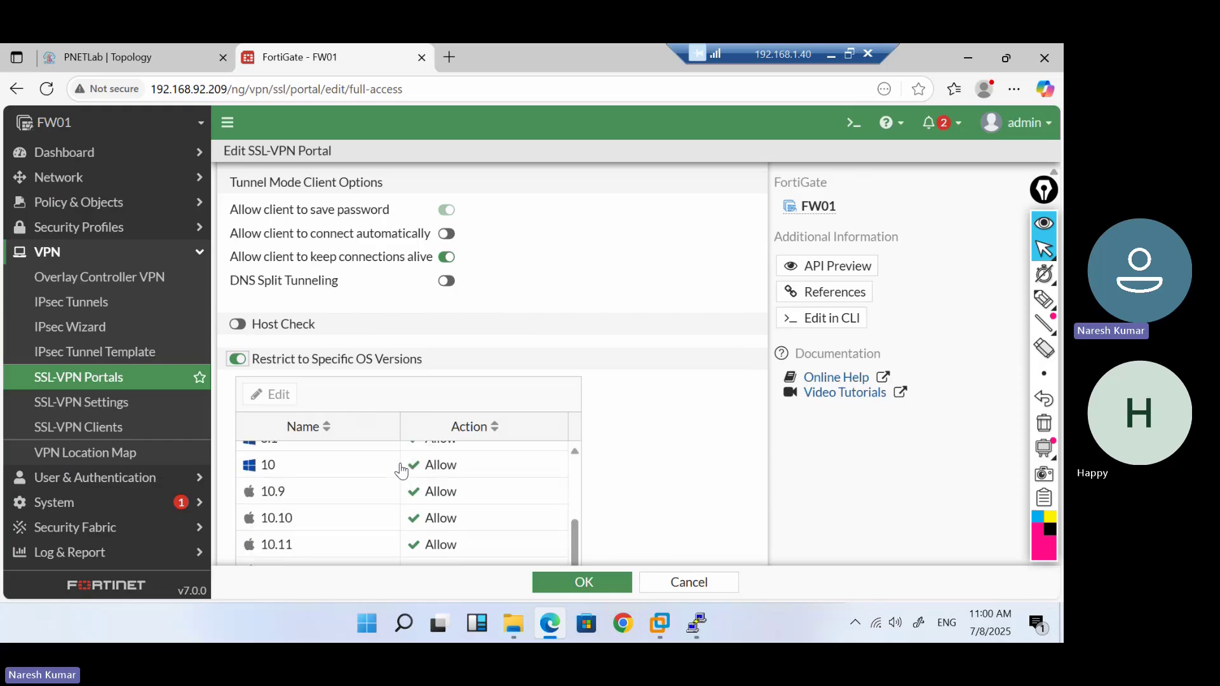
scroll(400, 471, "up", 2)
scroll(624, 433, "down", 4)
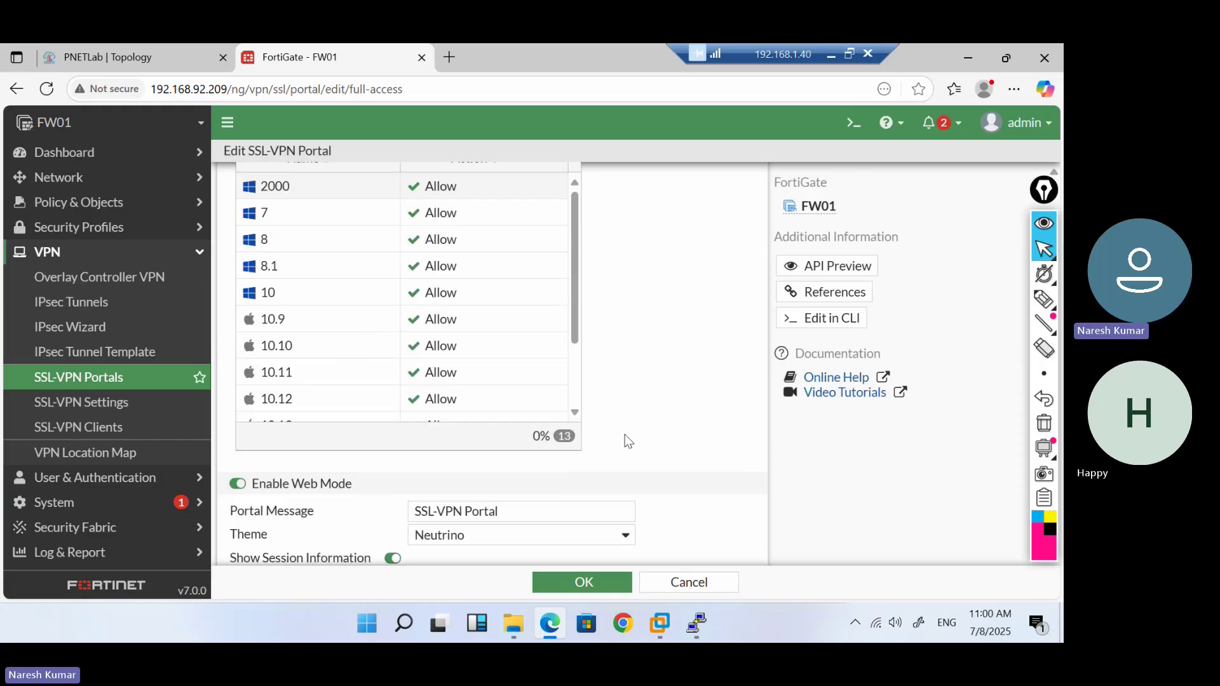
scroll(438, 314, "up", 1)
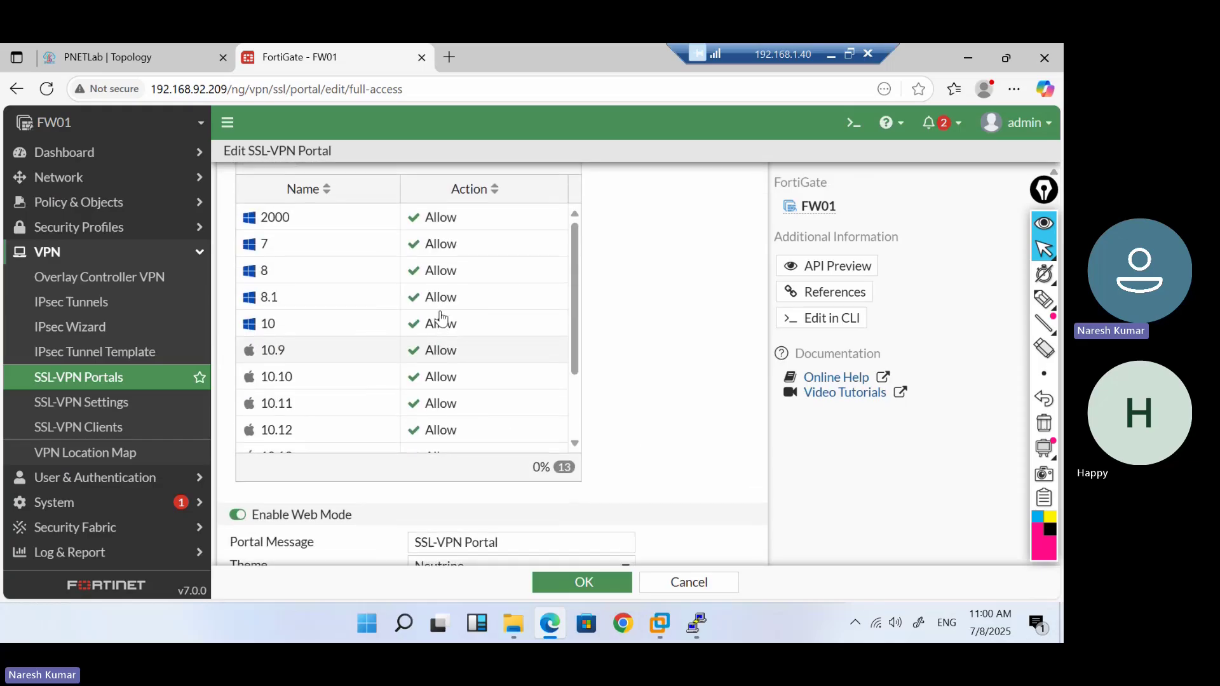
left_click(413, 327)
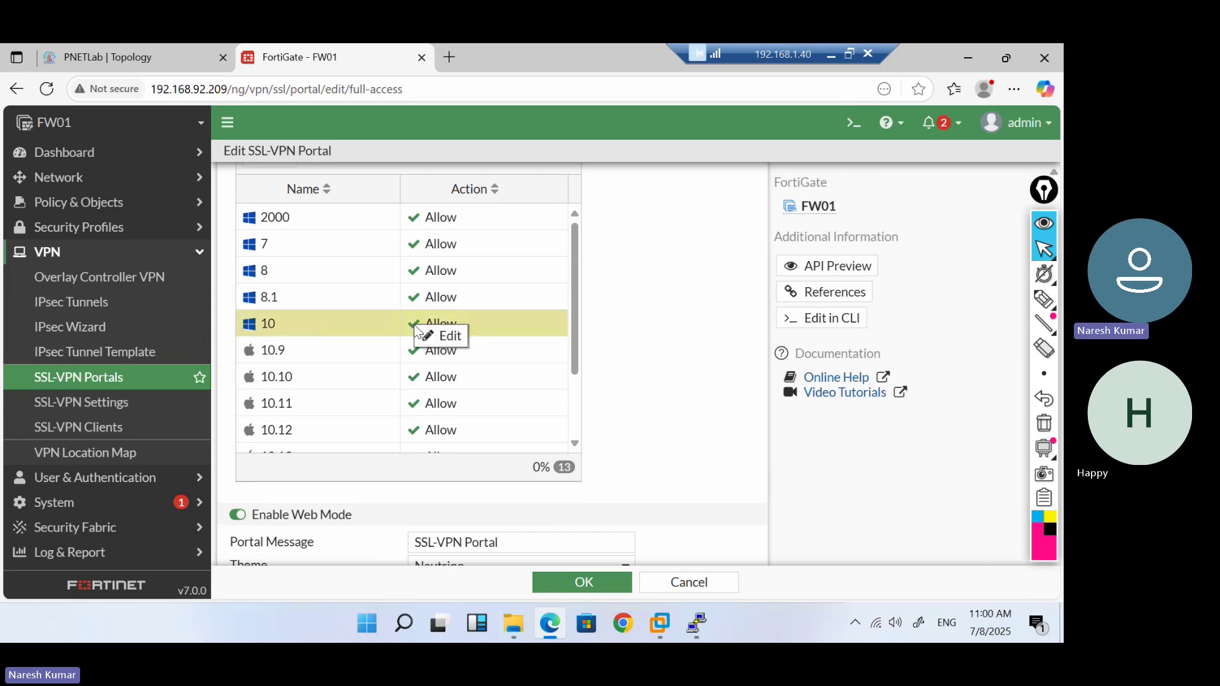
left_click(434, 253)
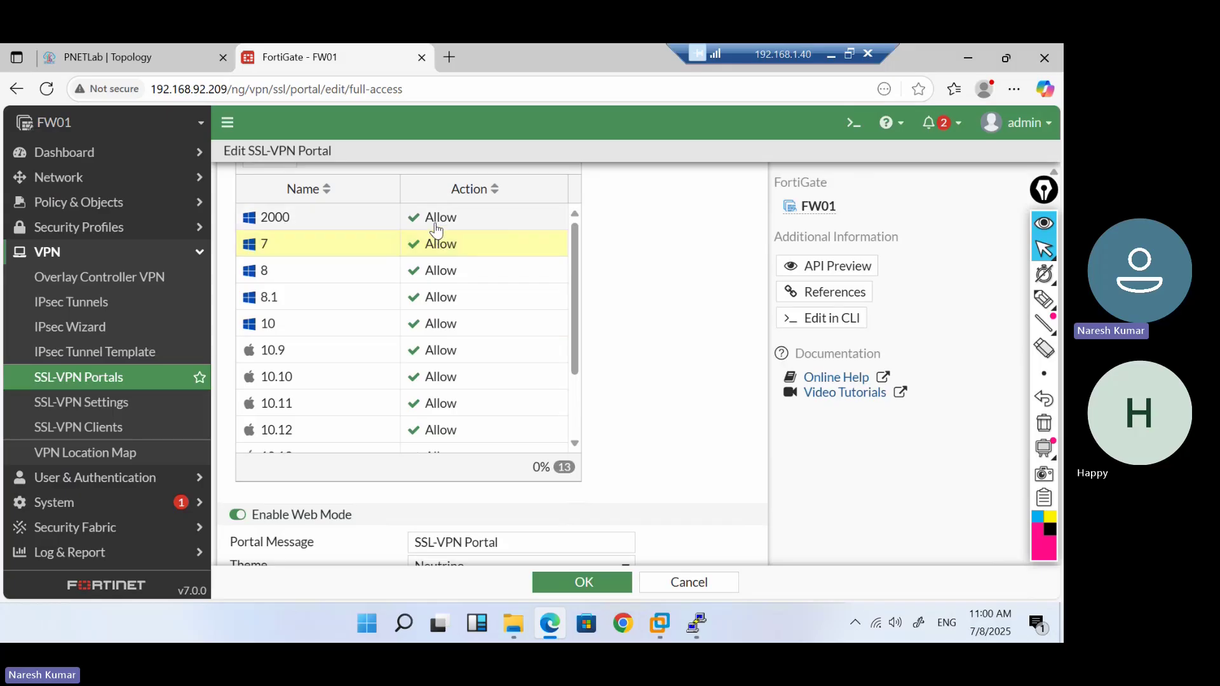
left_click(436, 227)
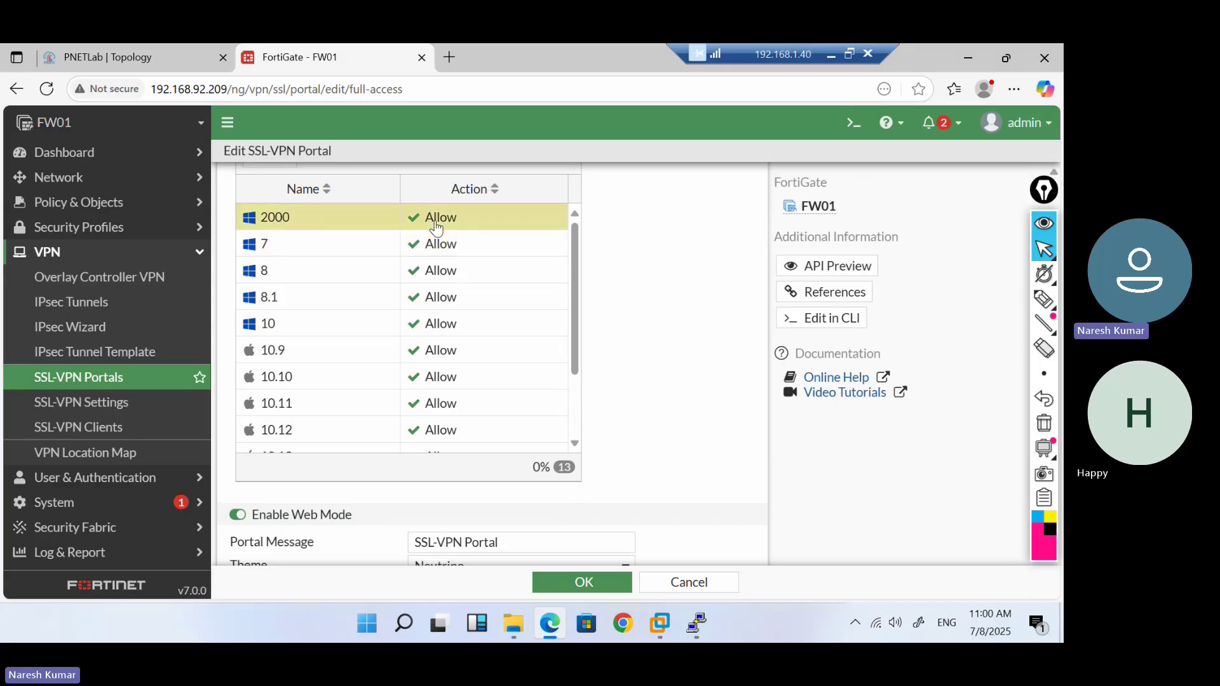
left_click(436, 228)
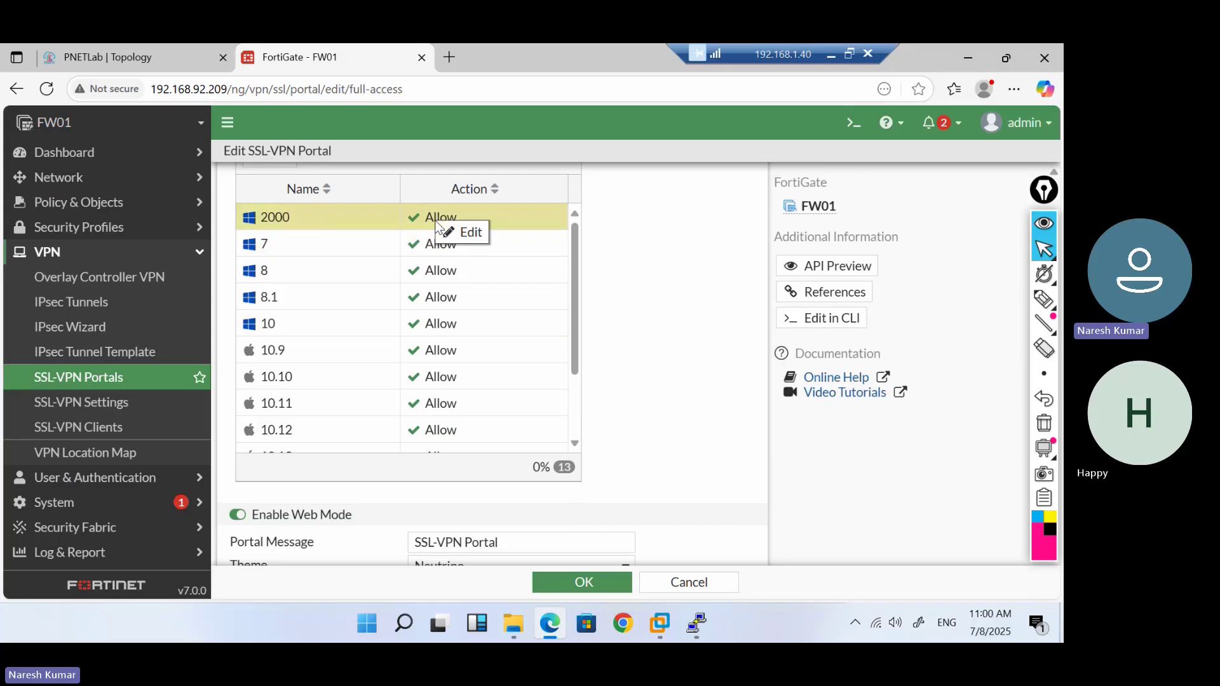
left_click(452, 234)
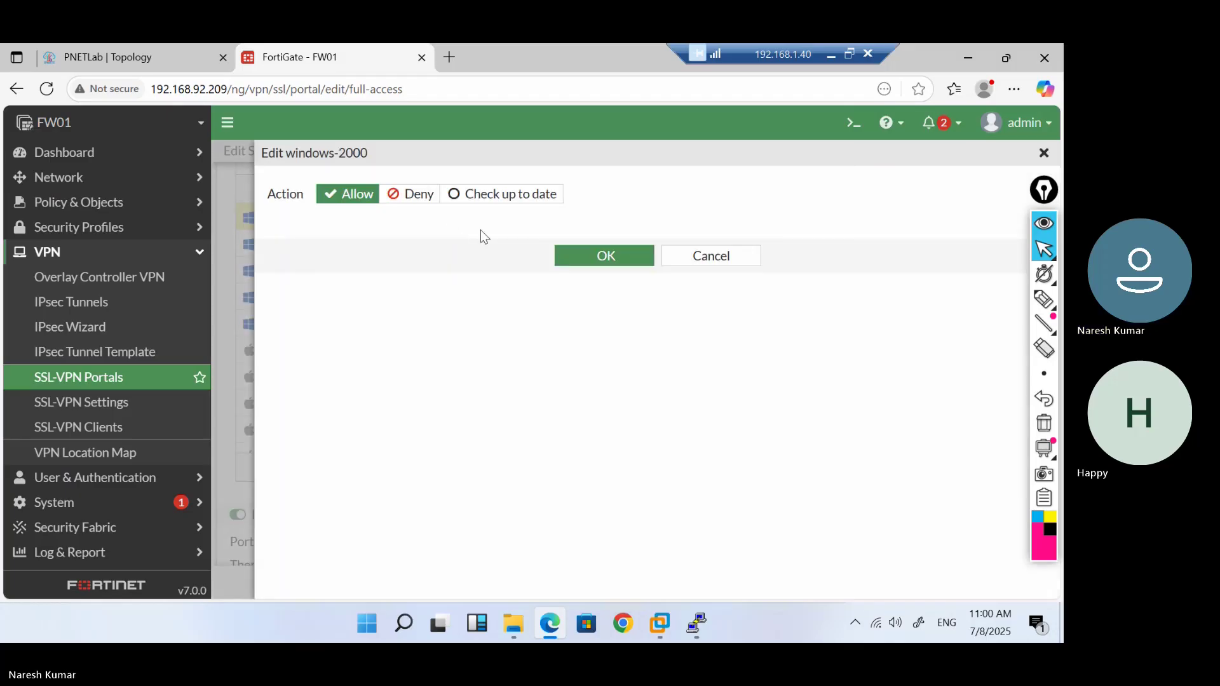
left_click(430, 201)
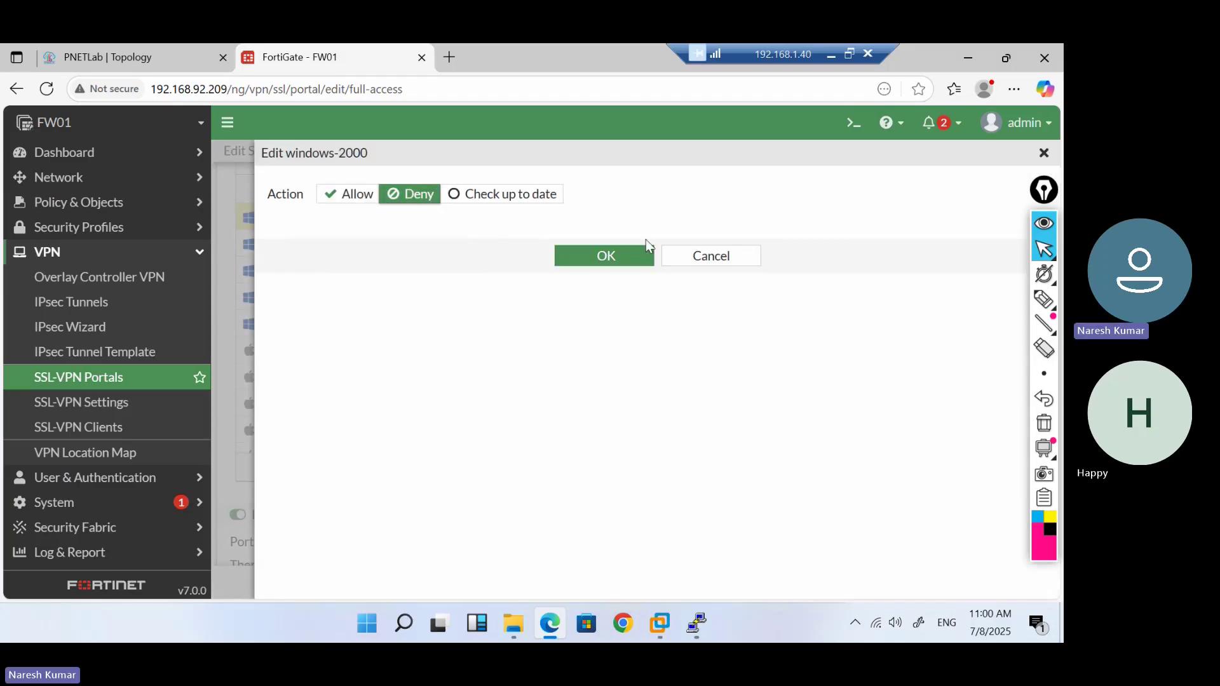
left_click(613, 261)
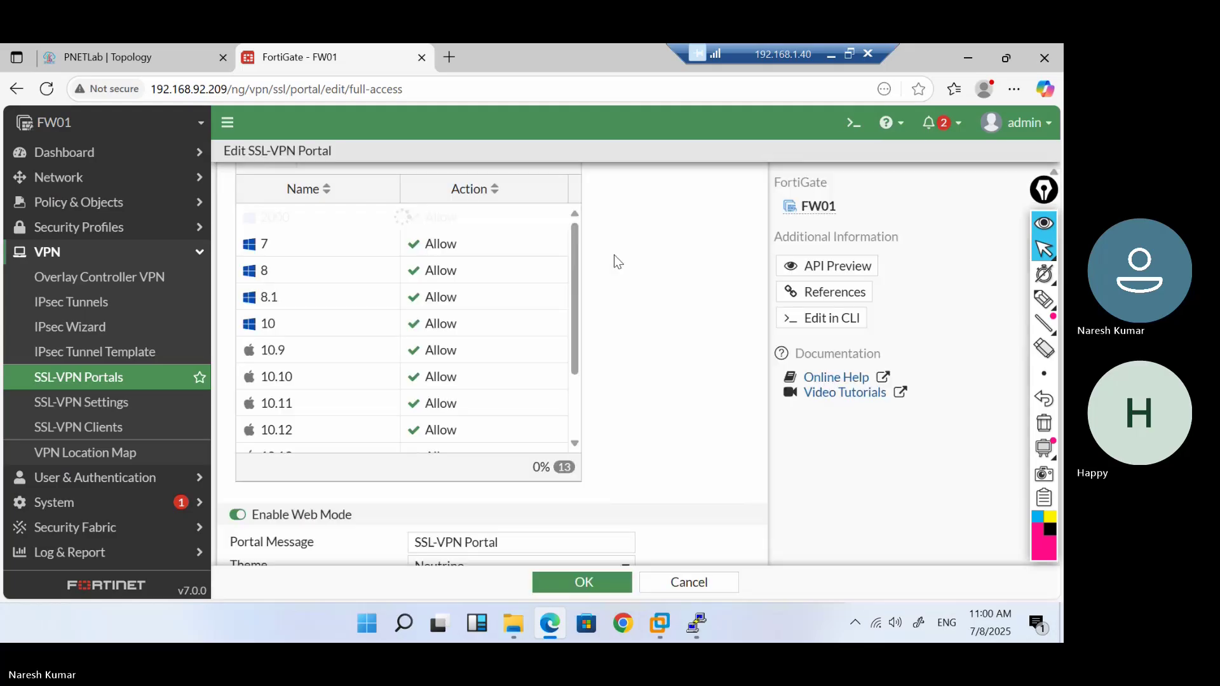
left_click(473, 247)
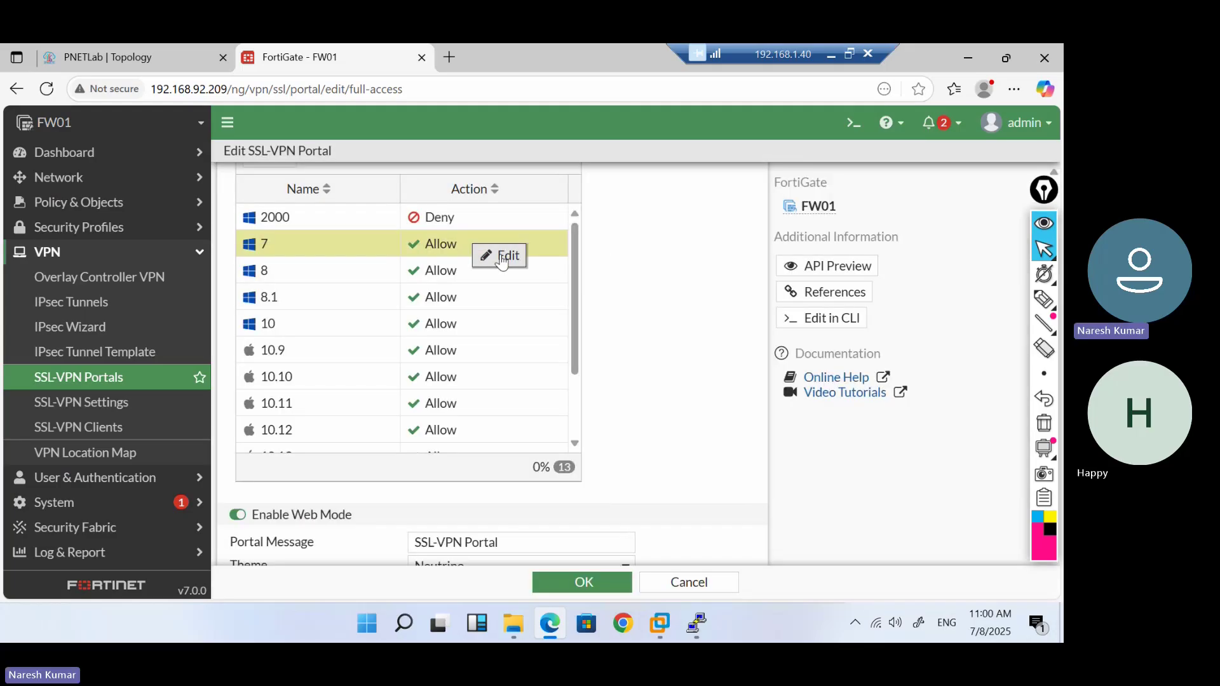
left_click(501, 256)
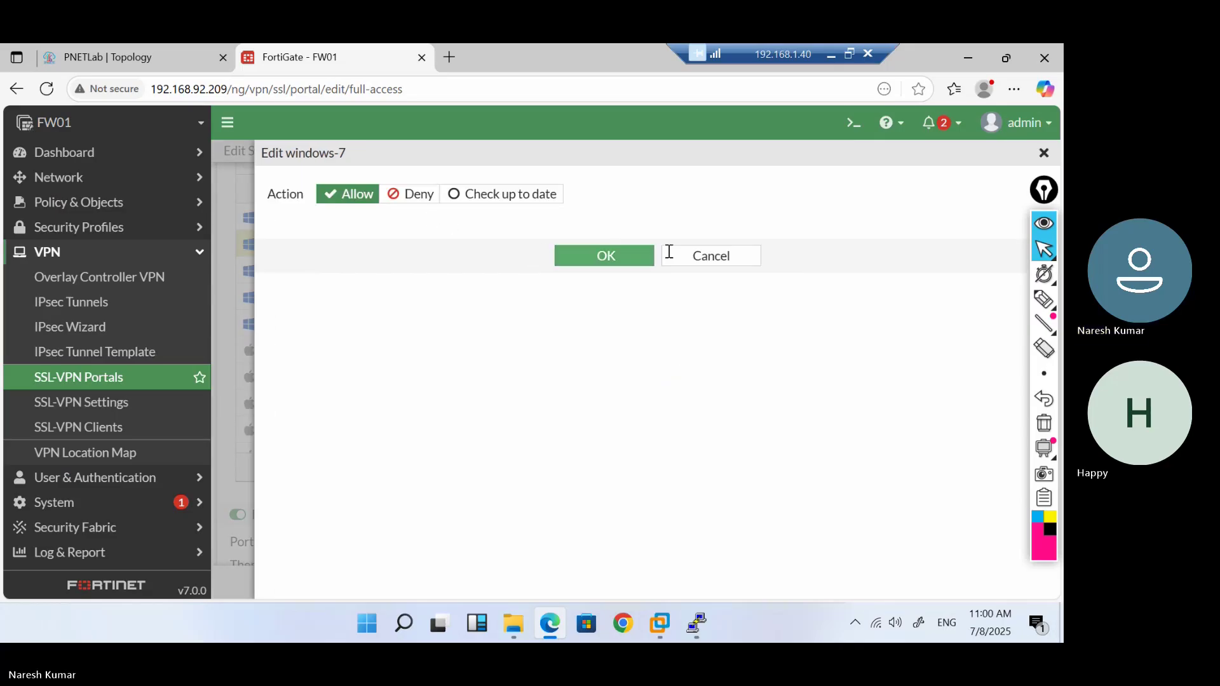
left_click(685, 256)
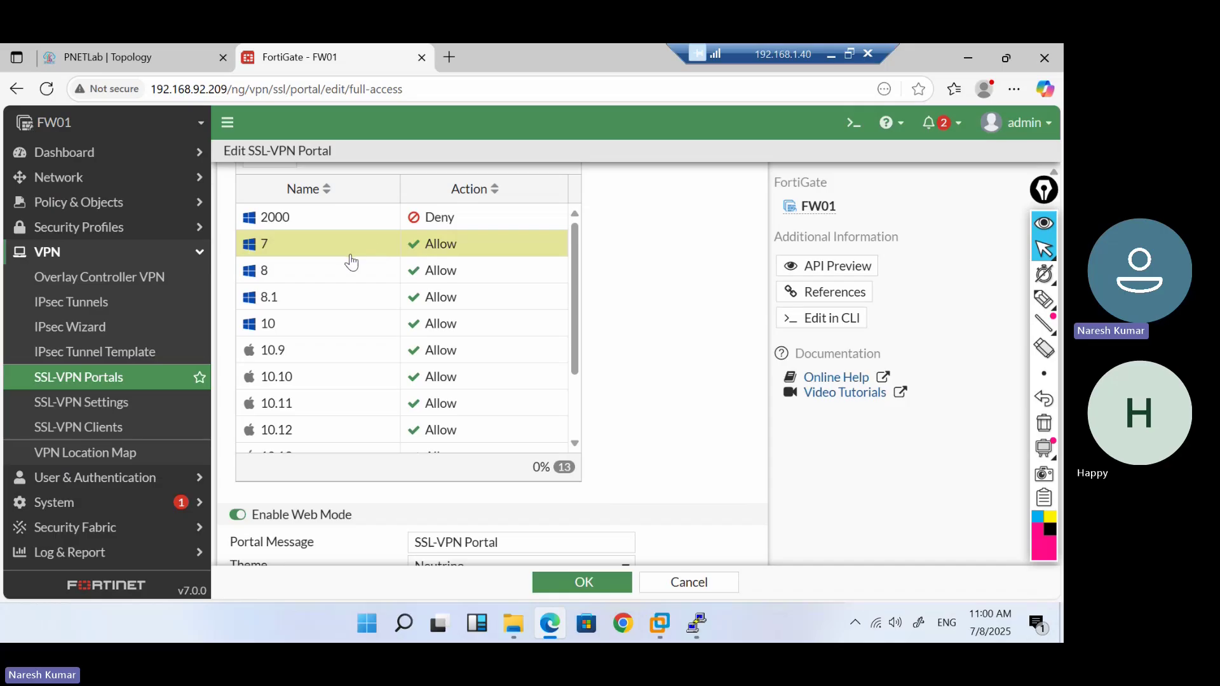
scroll(351, 262, "down", 3)
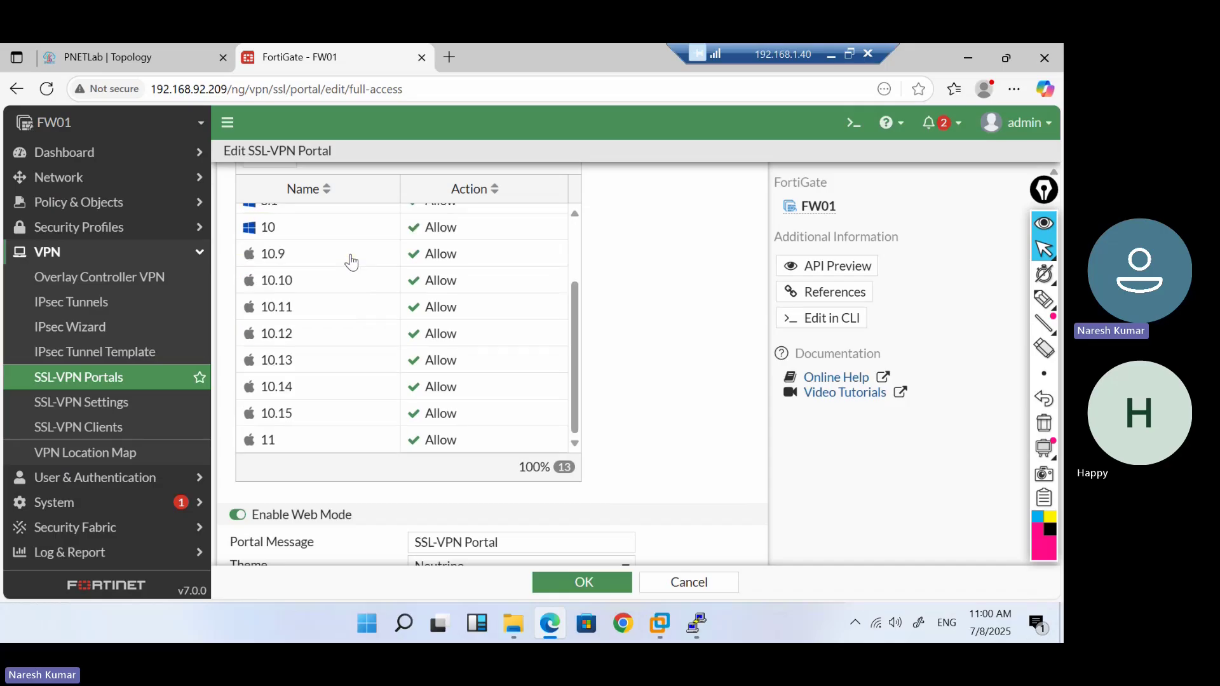
scroll(350, 262, "up", 3)
scroll(350, 262, "down", 3)
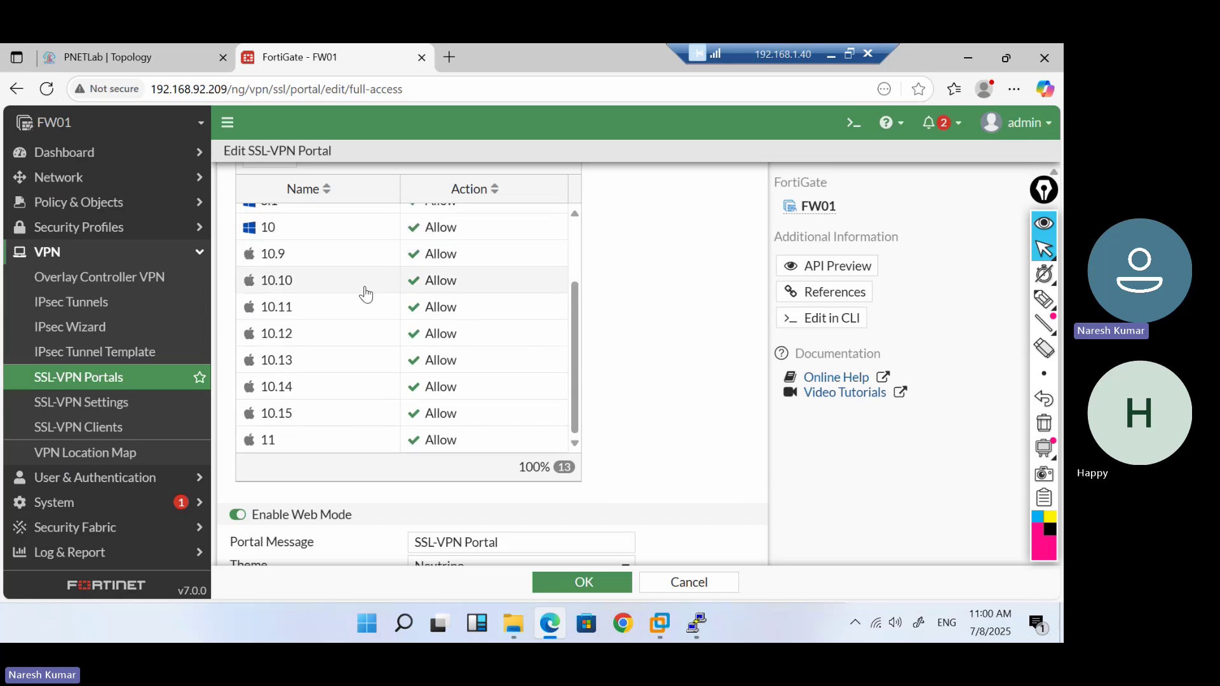
scroll(682, 308, "down", 5)
scroll(684, 314, "up", 4)
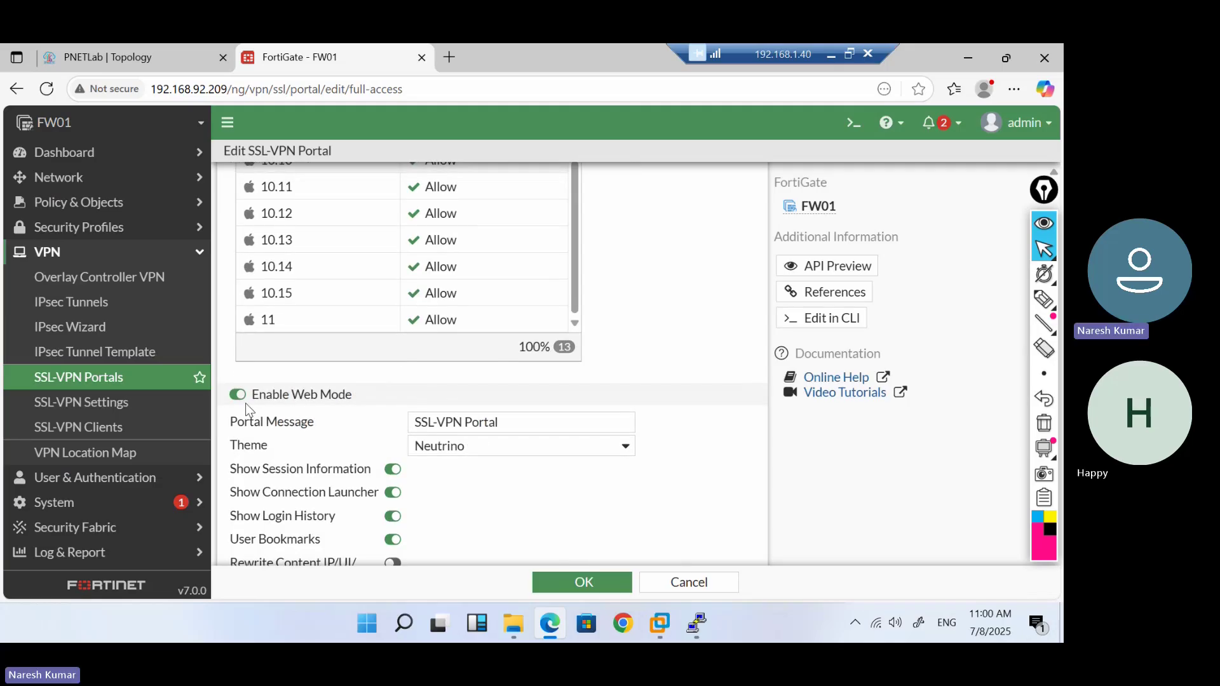
scroll(245, 403, "down", 1)
Select the portal message text and keep Neutrino as the portal theme
left_click(503, 365)
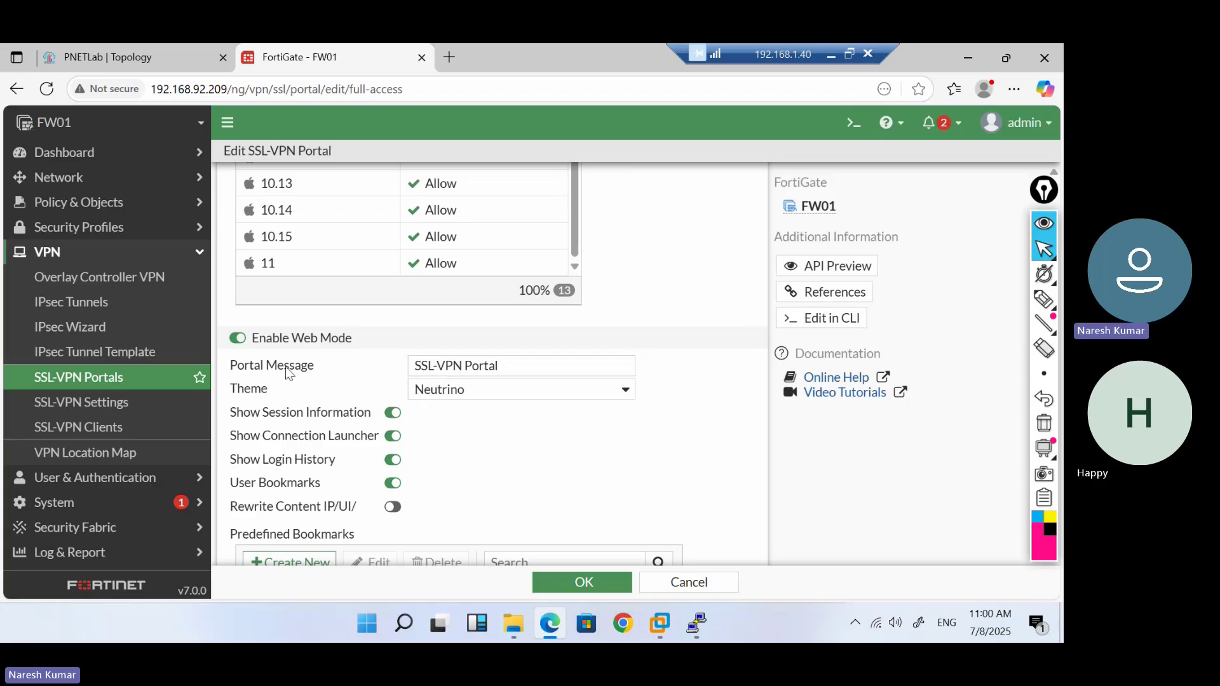
left_click_drag(500, 365, 409, 360)
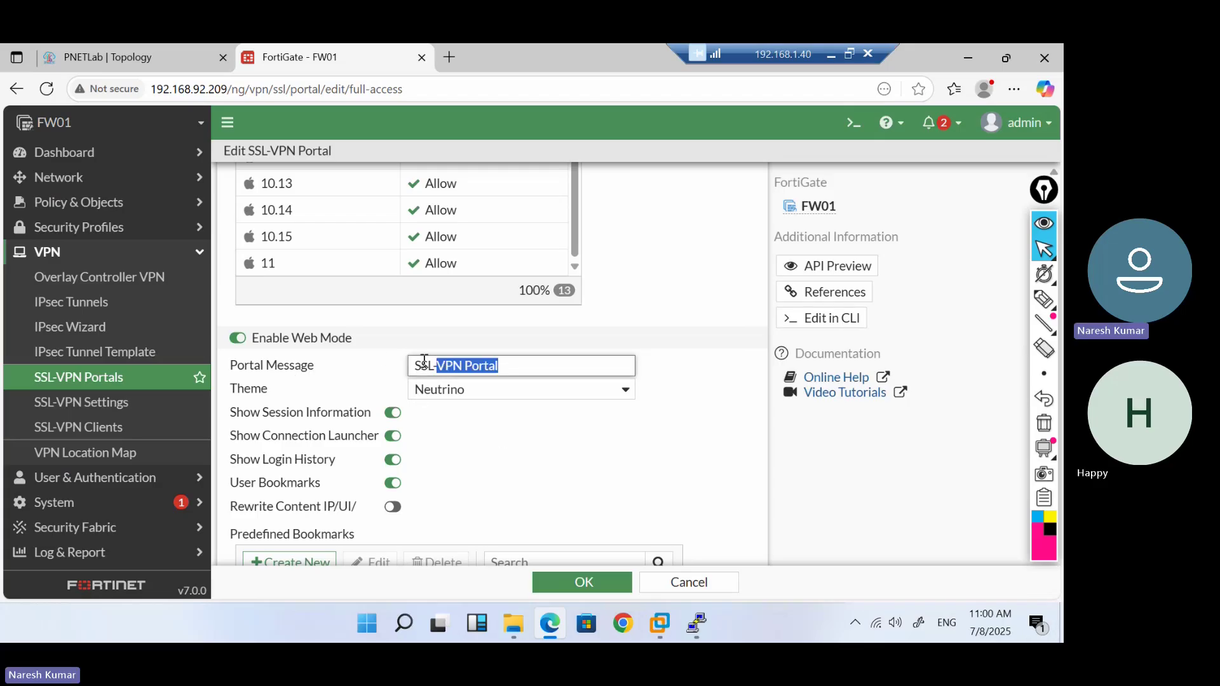
left_click(602, 395)
left_click(603, 395)
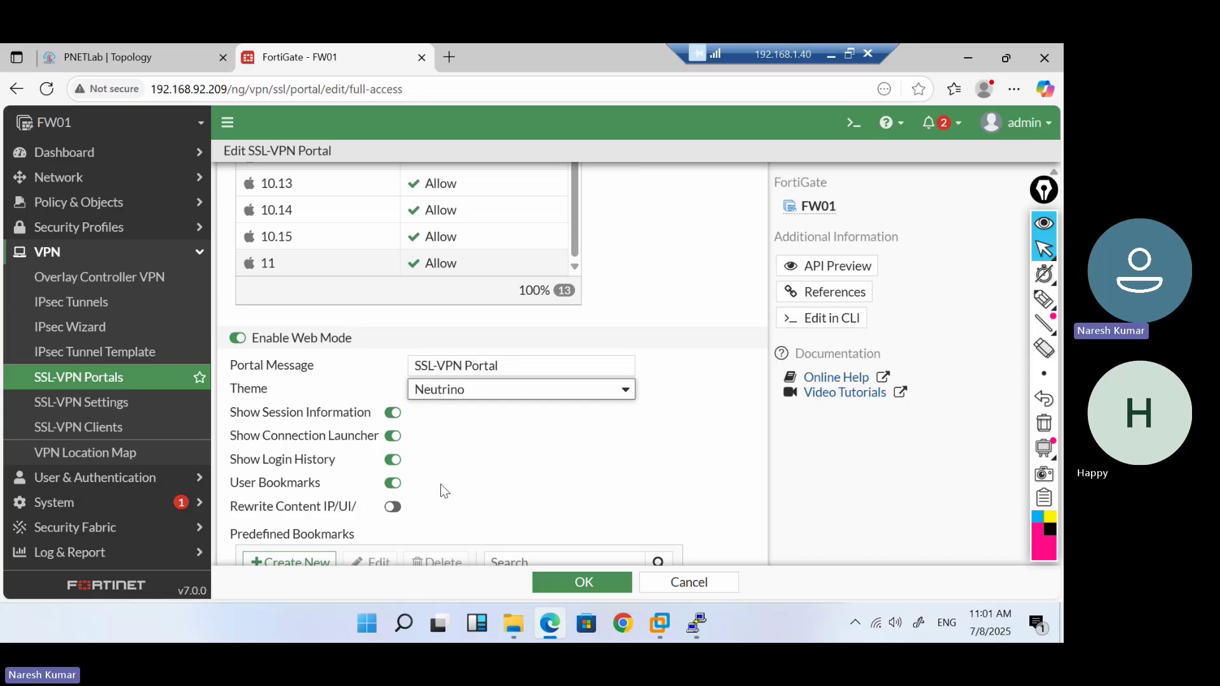
Scroll to Predefined Bookmarks and start a new bookmark
scroll(444, 491, "down", 2)
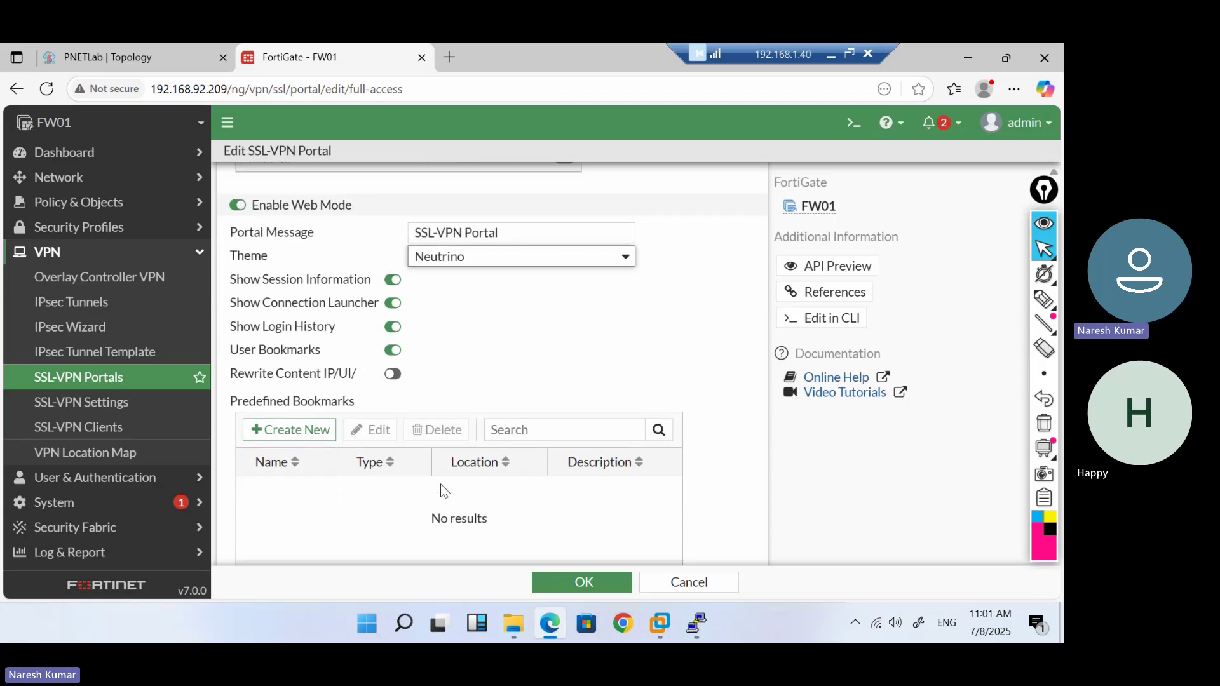
scroll(444, 490, "down", 2)
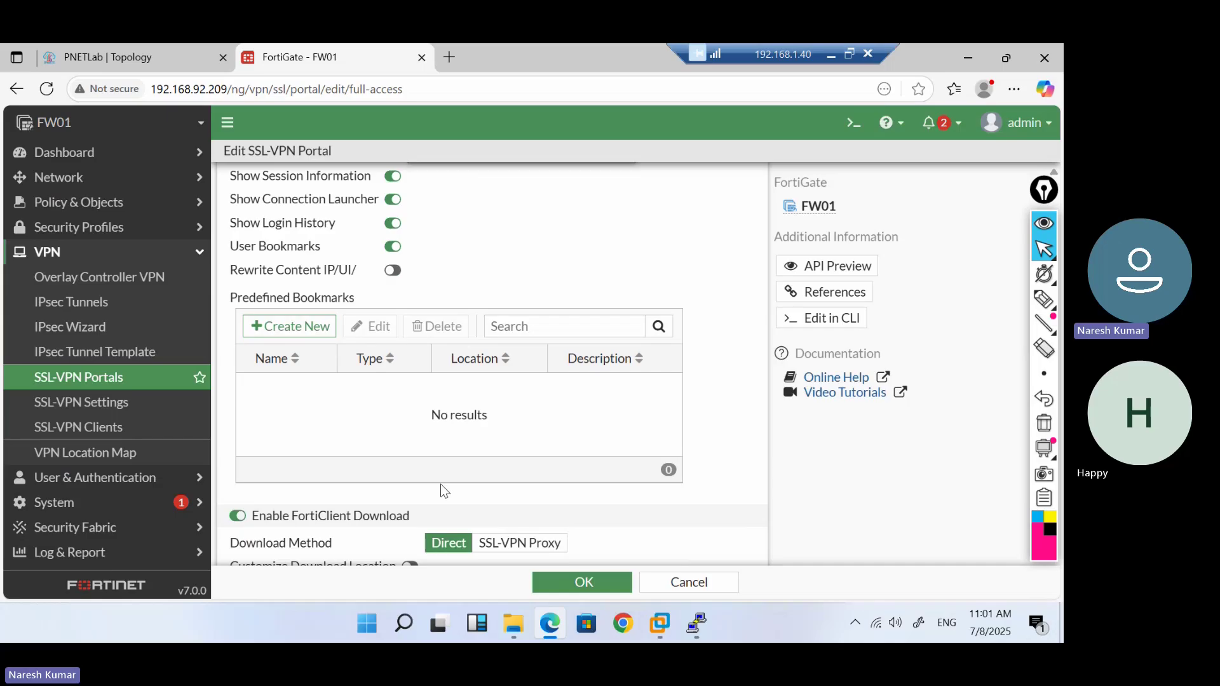
left_click(290, 326)
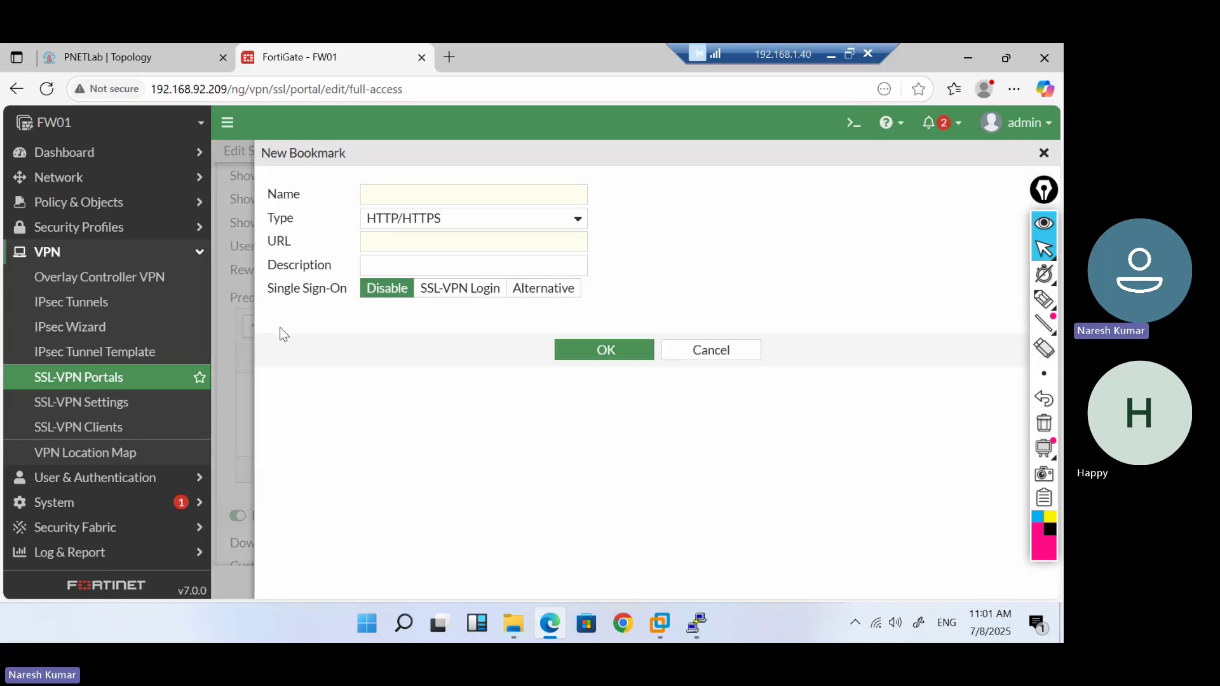
Name the new bookmark 'https' and set its type to RDP on port 3389
left_click(686, 350)
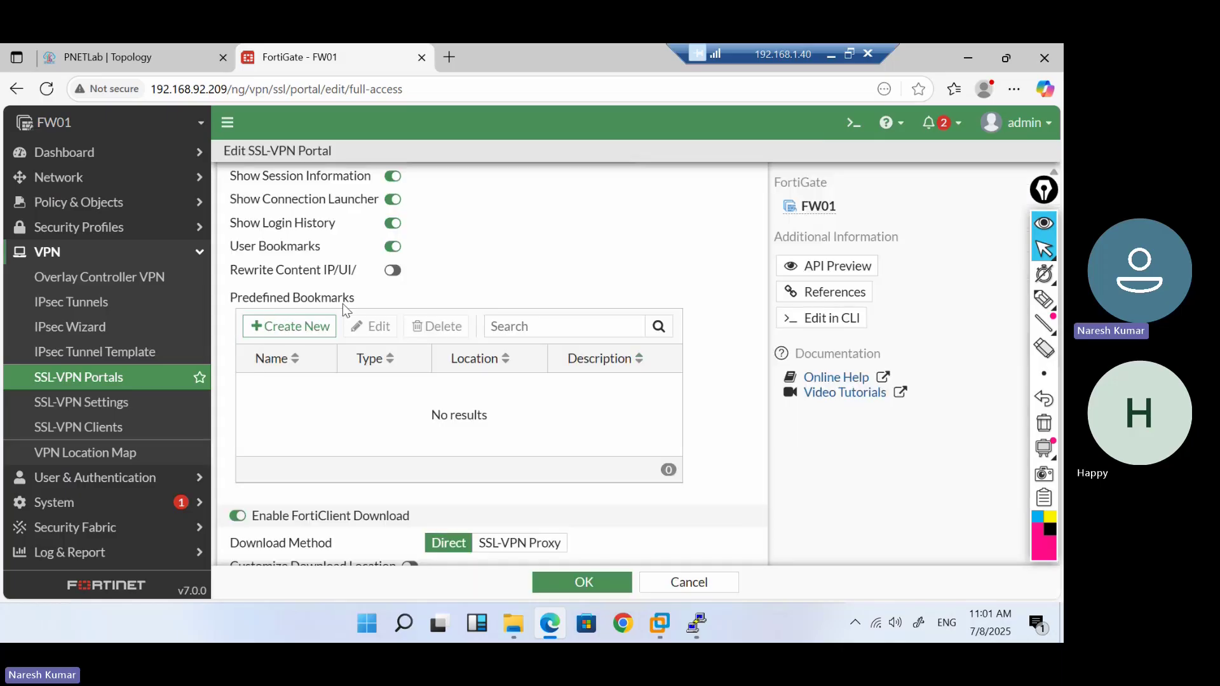
left_click(305, 326)
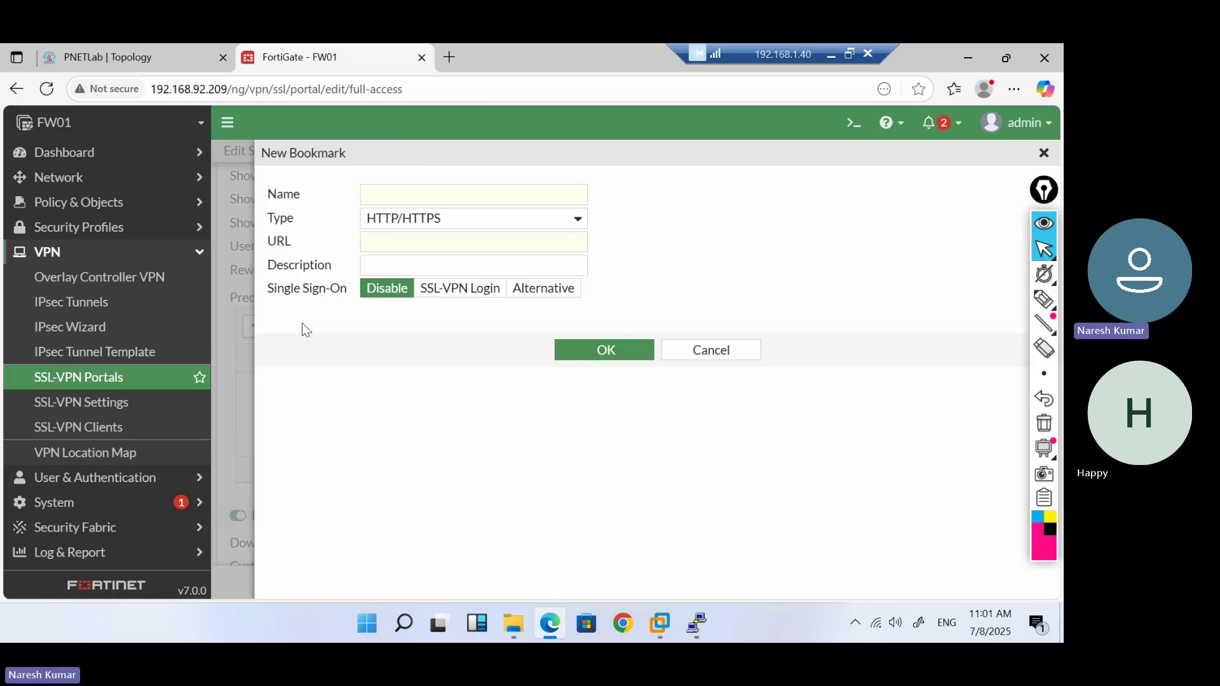
left_click(466, 198)
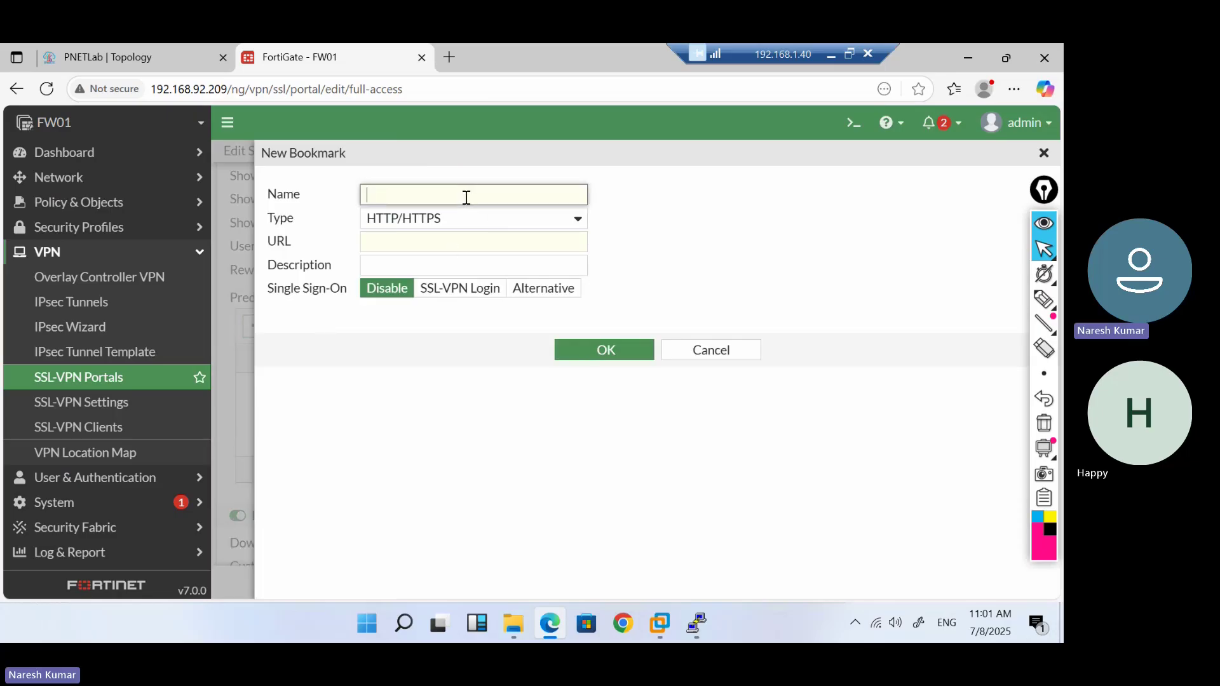
type("https")
left_click(496, 221)
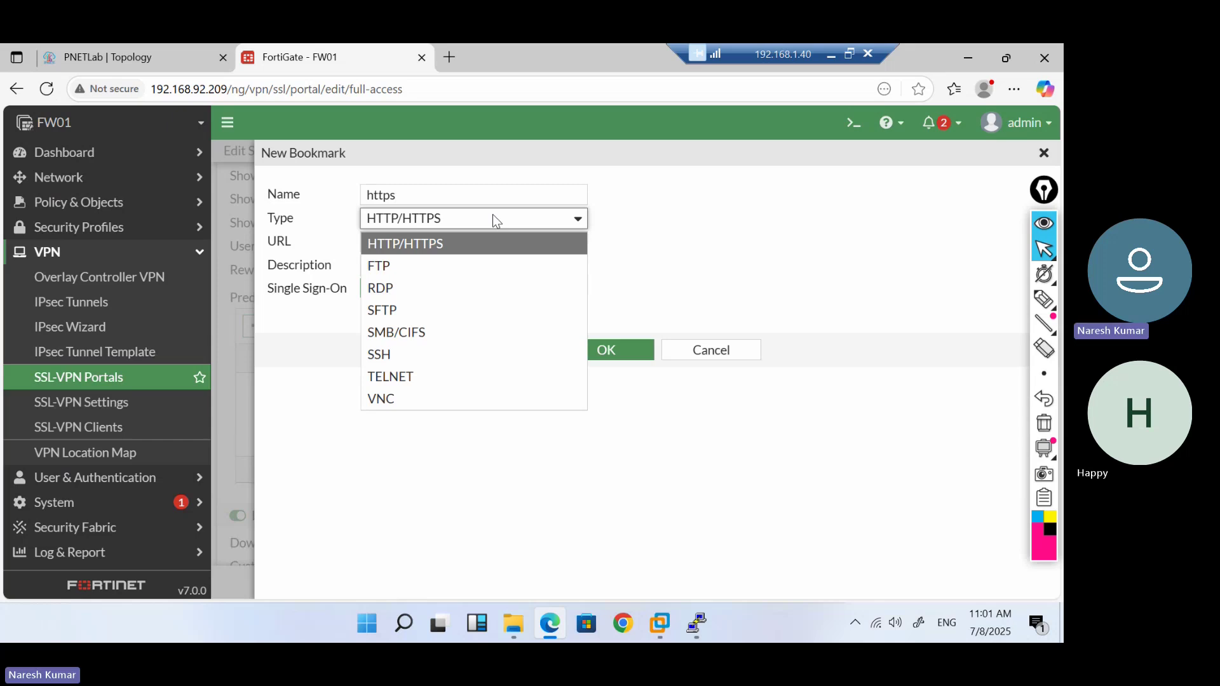
left_click(478, 291)
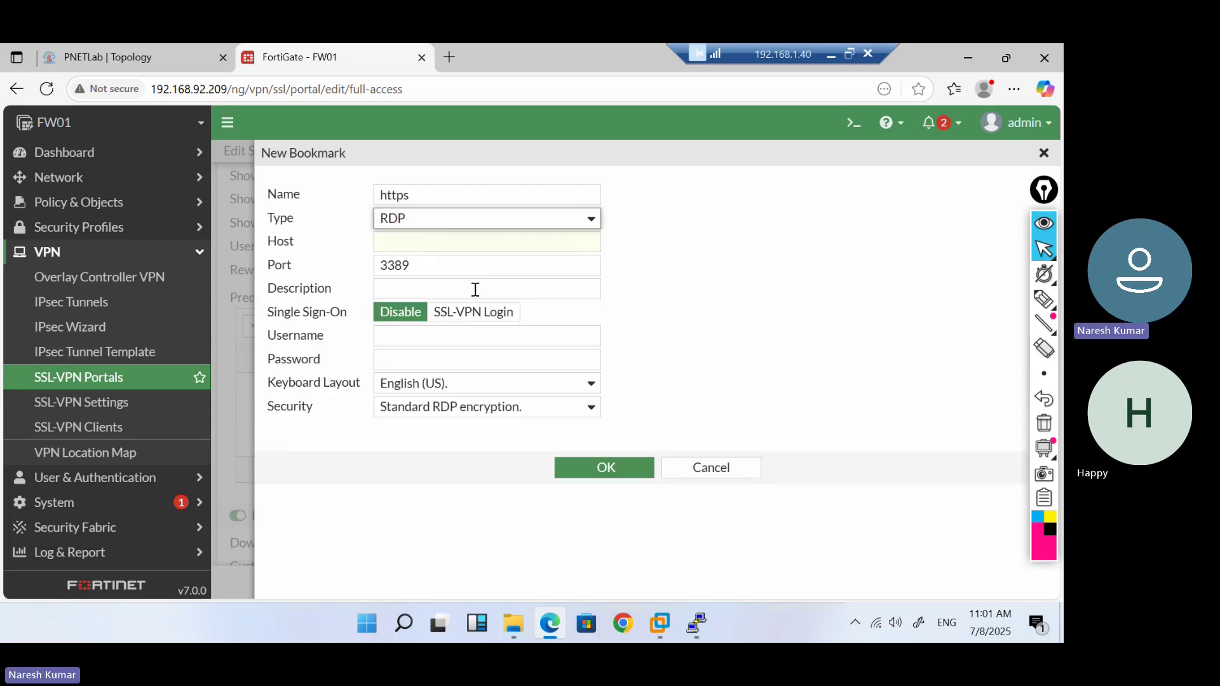
left_click(414, 247)
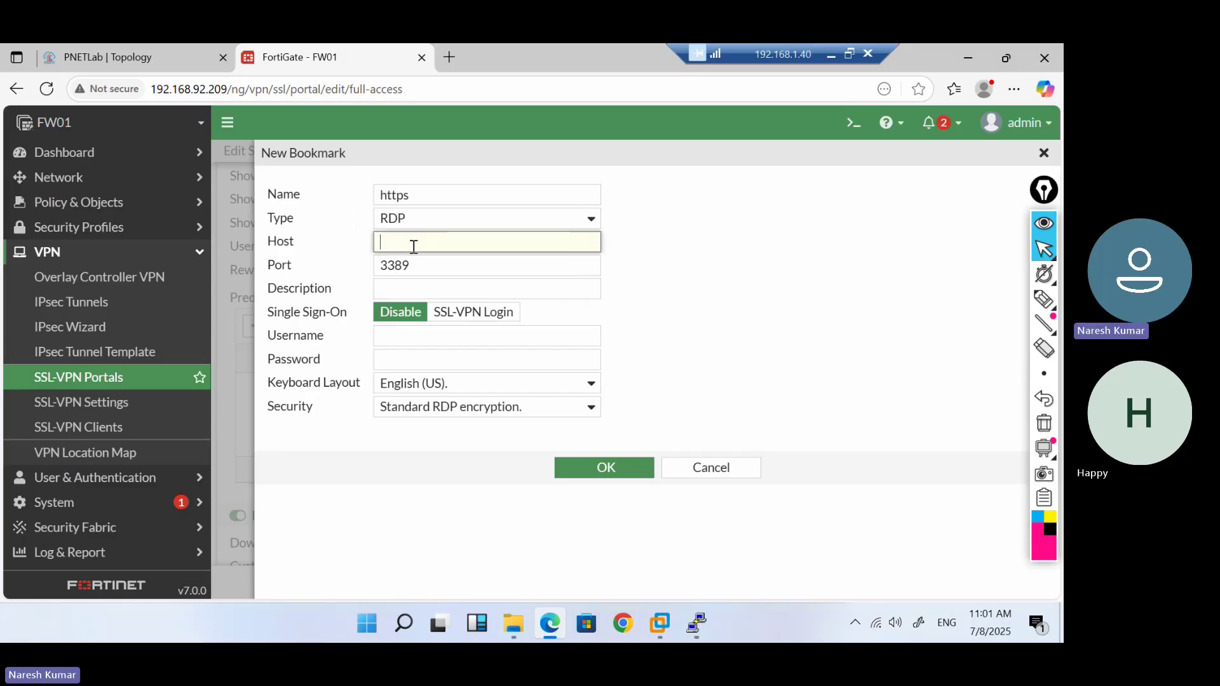
mouse_move(667, 628)
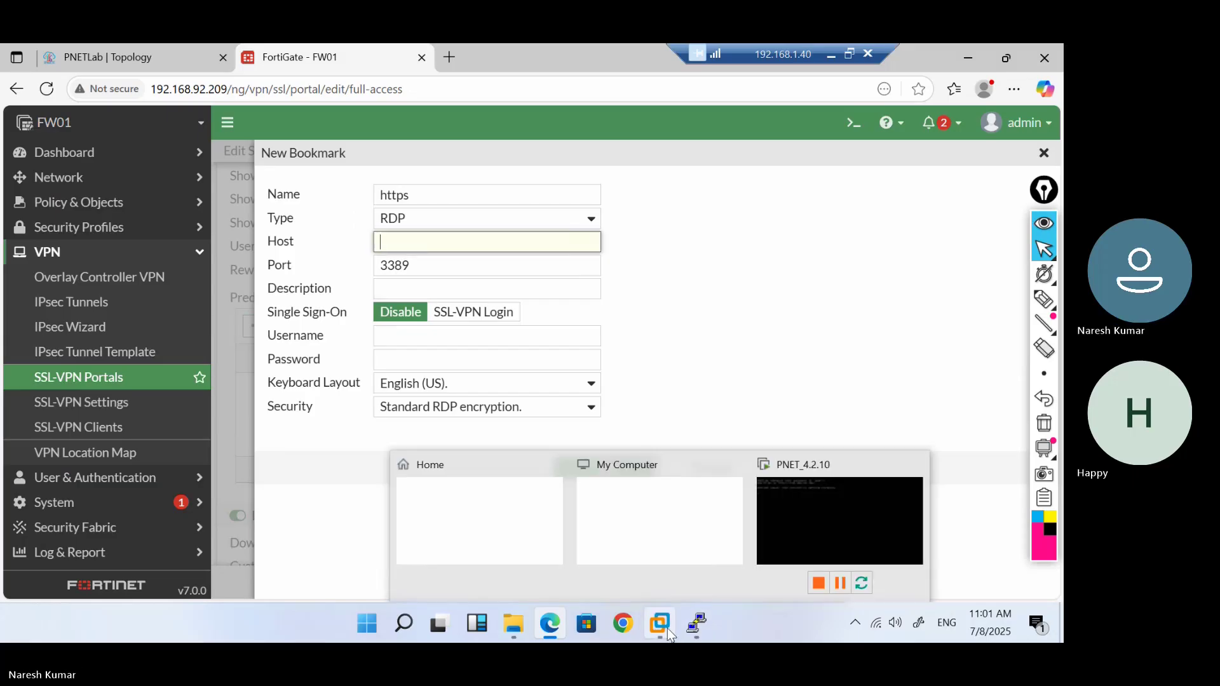
left_click(29, 44)
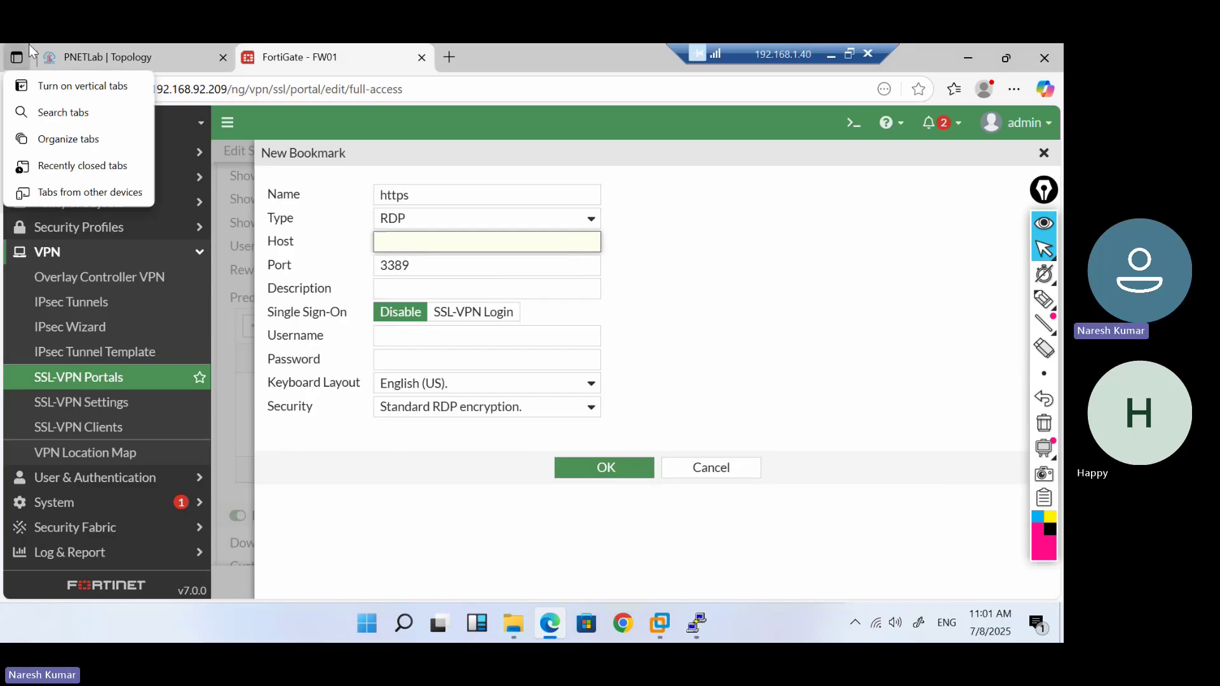
Open the Win1 console in PNETLab and log in with the Windows password
left_click(112, 46)
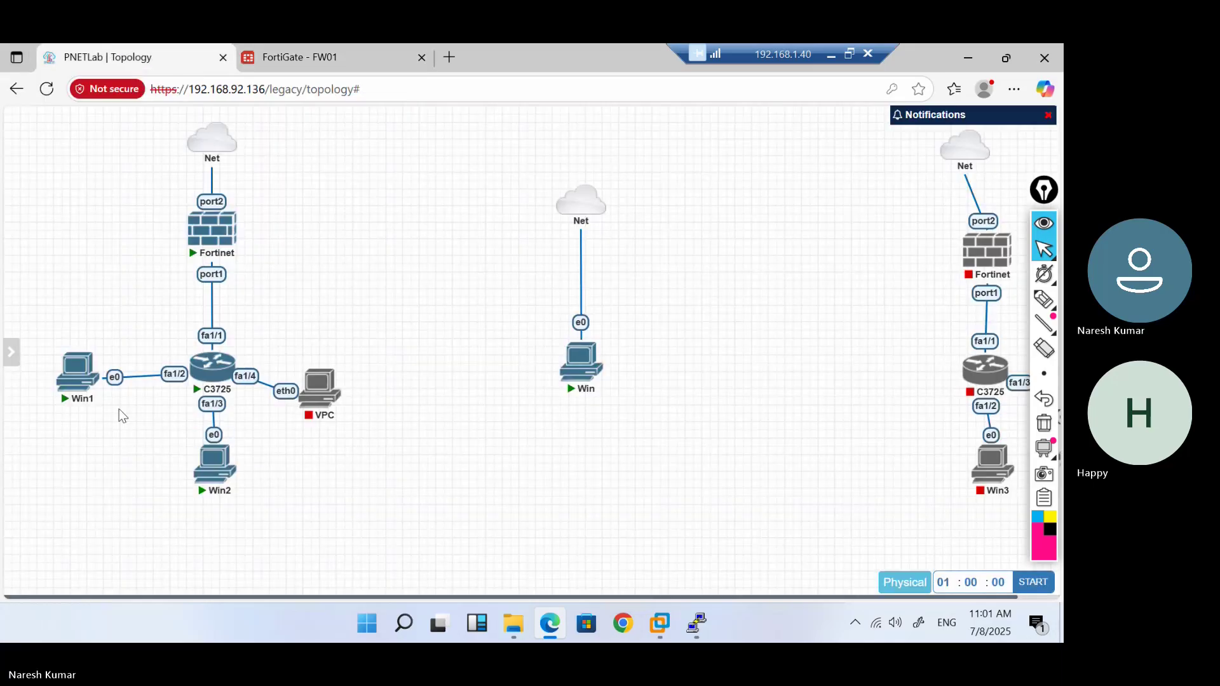
left_click(76, 374)
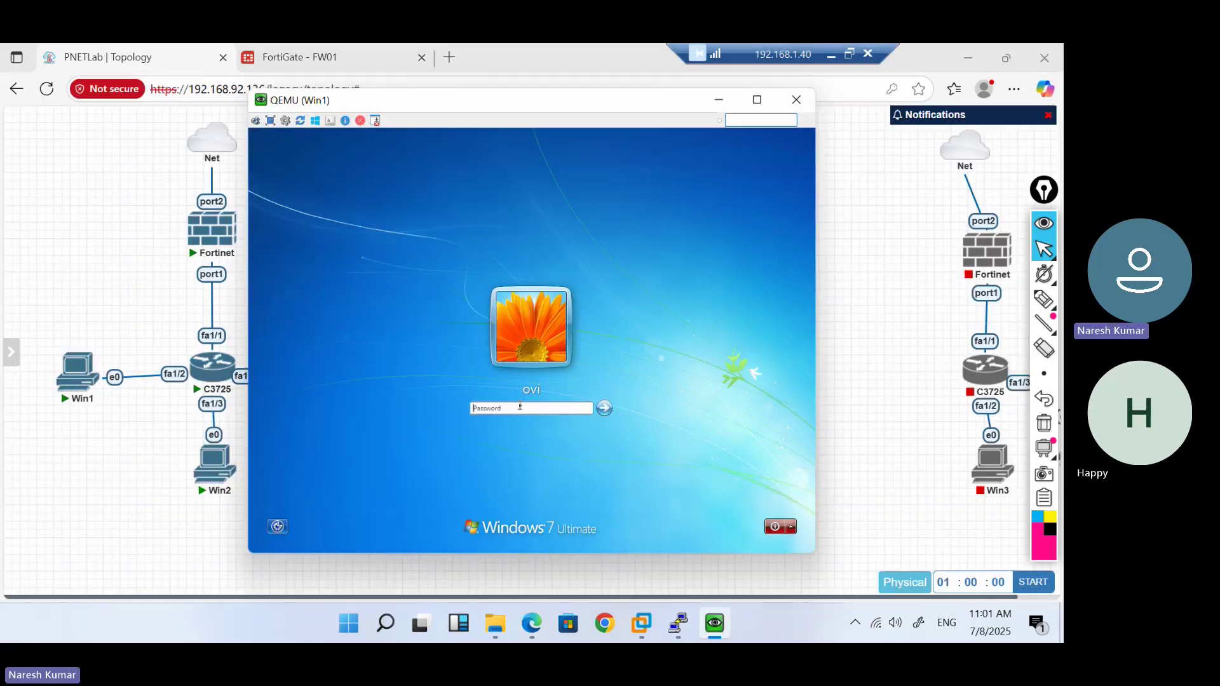
type("•••")
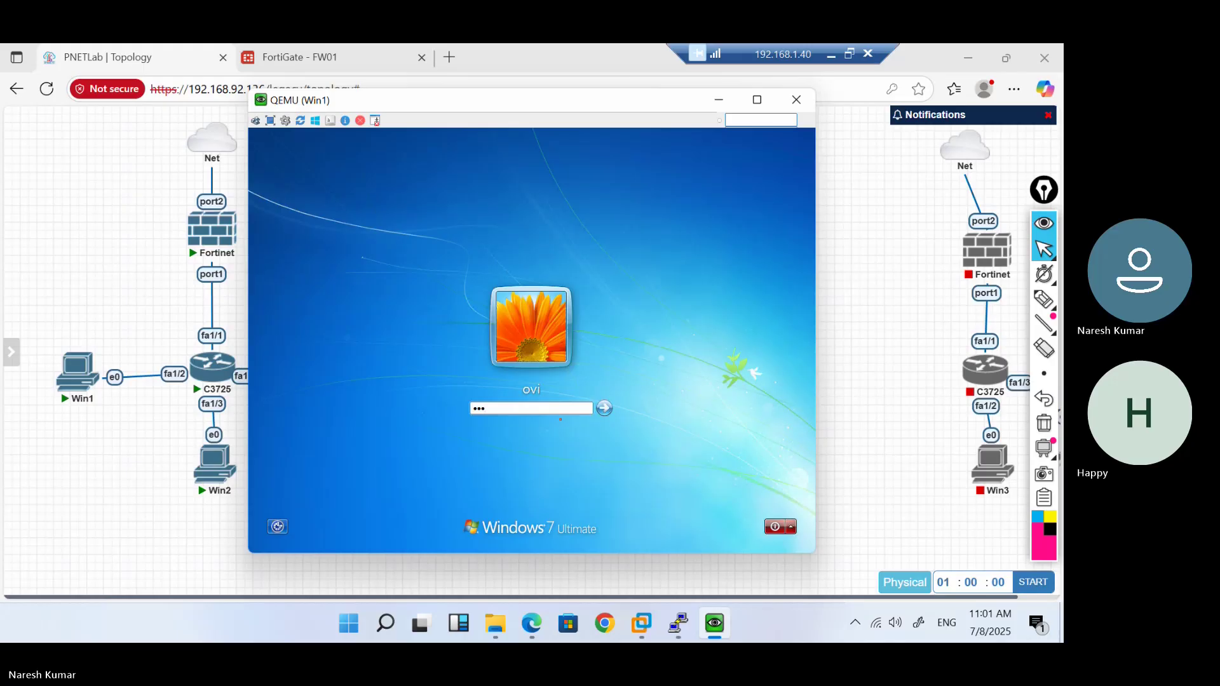
key("Return")
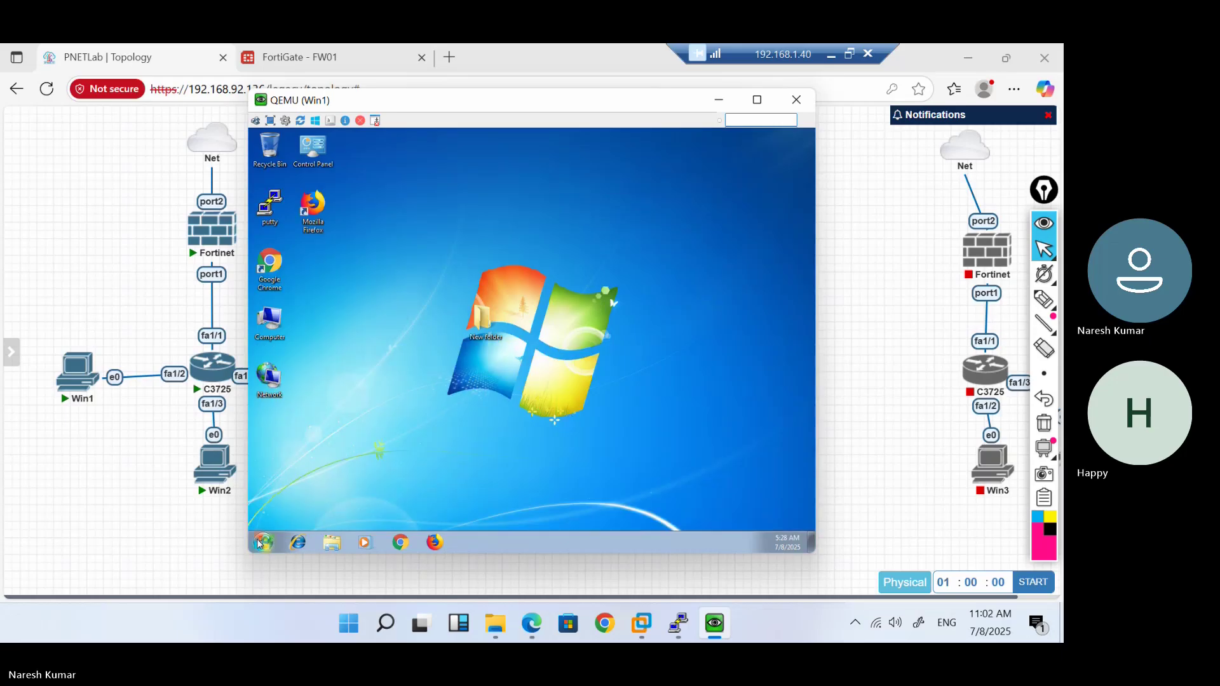
Run ipconfig in a command prompt to find Win1's IP address, 10.1.1.7
left_click(260, 544)
type("cmd")
key("Return")
type("ipconfig")
key("Return")
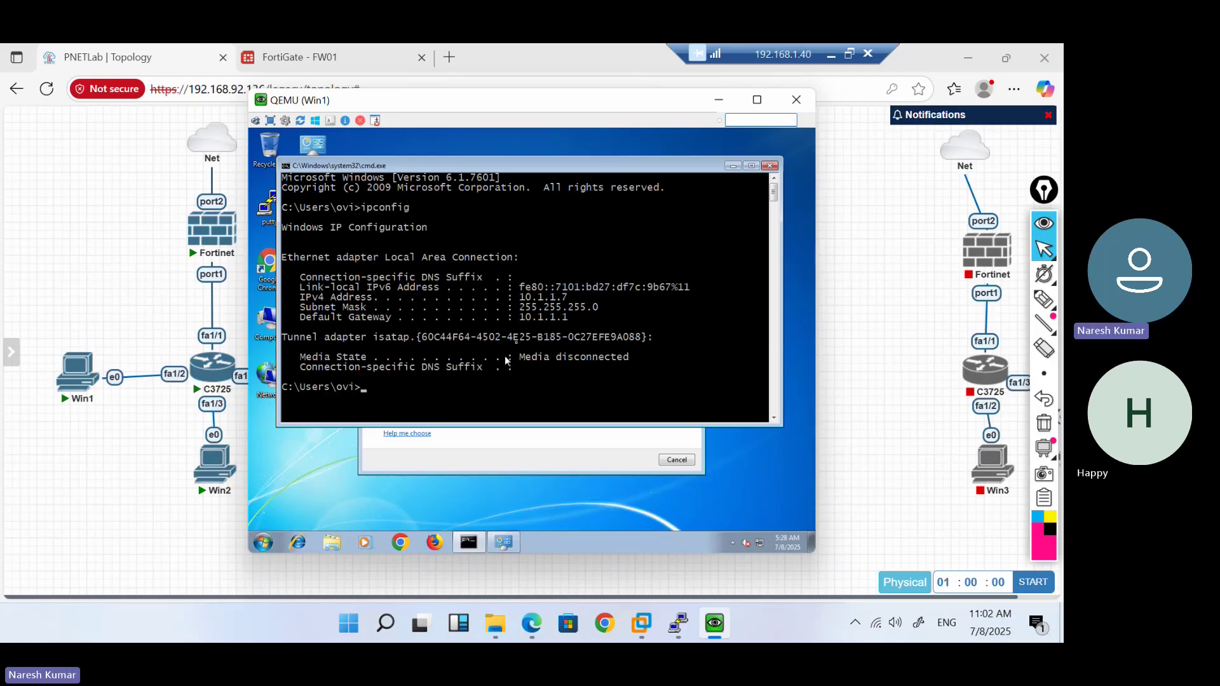
left_click(275, 53)
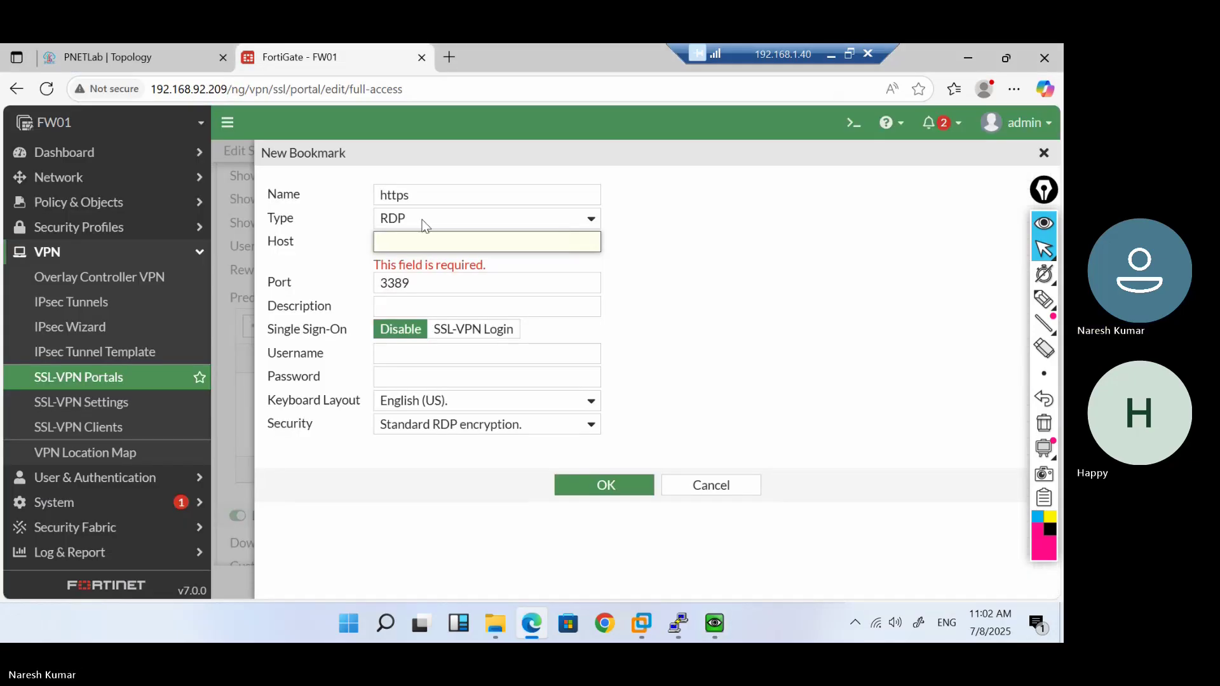
Save the RDP bookmark 'https' for host 10.1.1.7 port 3389, described RDP-SRV
type("10.1.1")
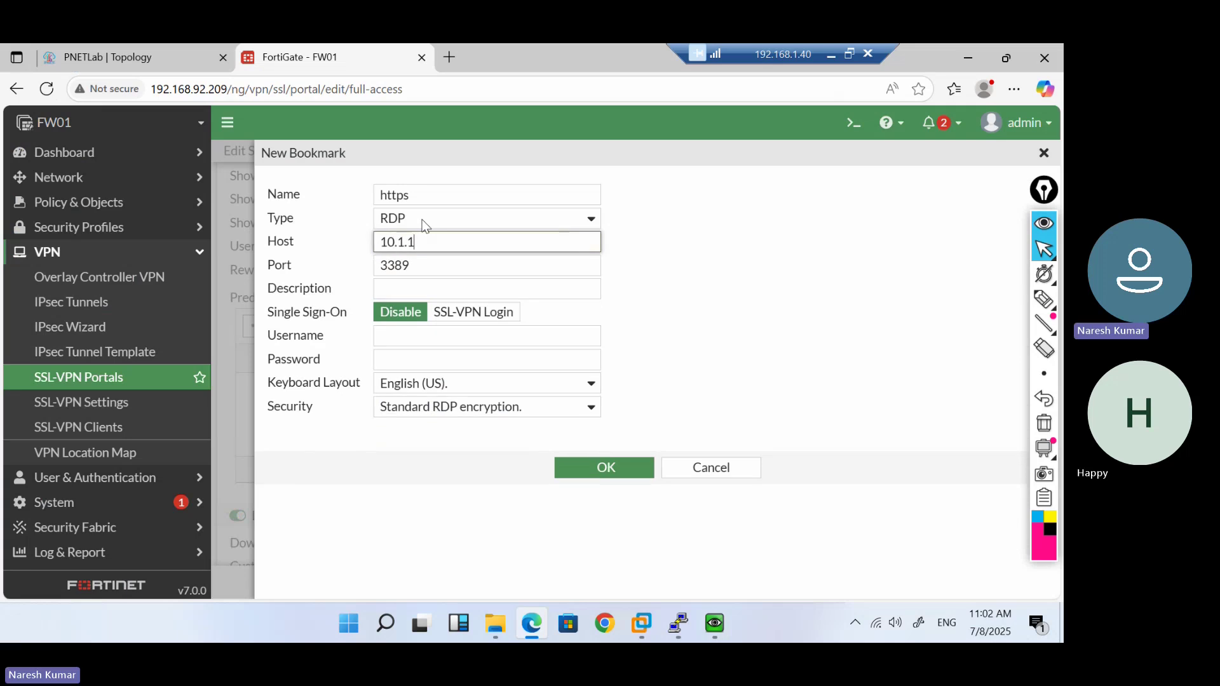
type(".7")
left_click(456, 290)
type("RDP-")
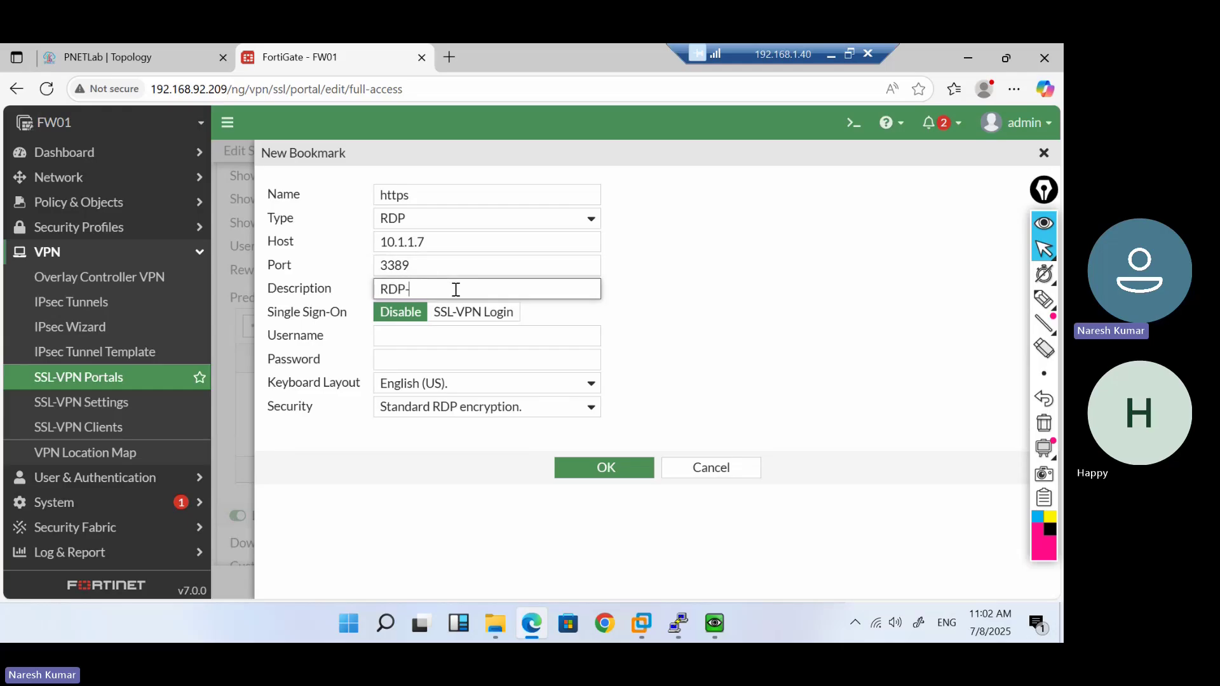
type("SRV")
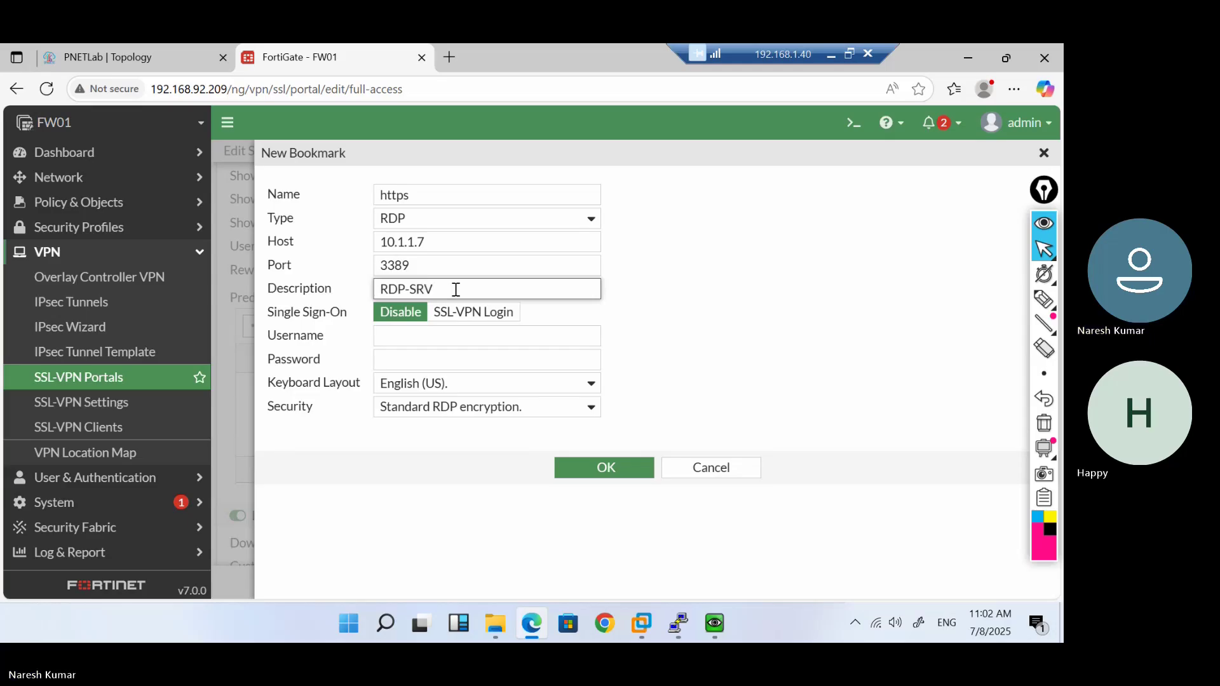
left_click(386, 340)
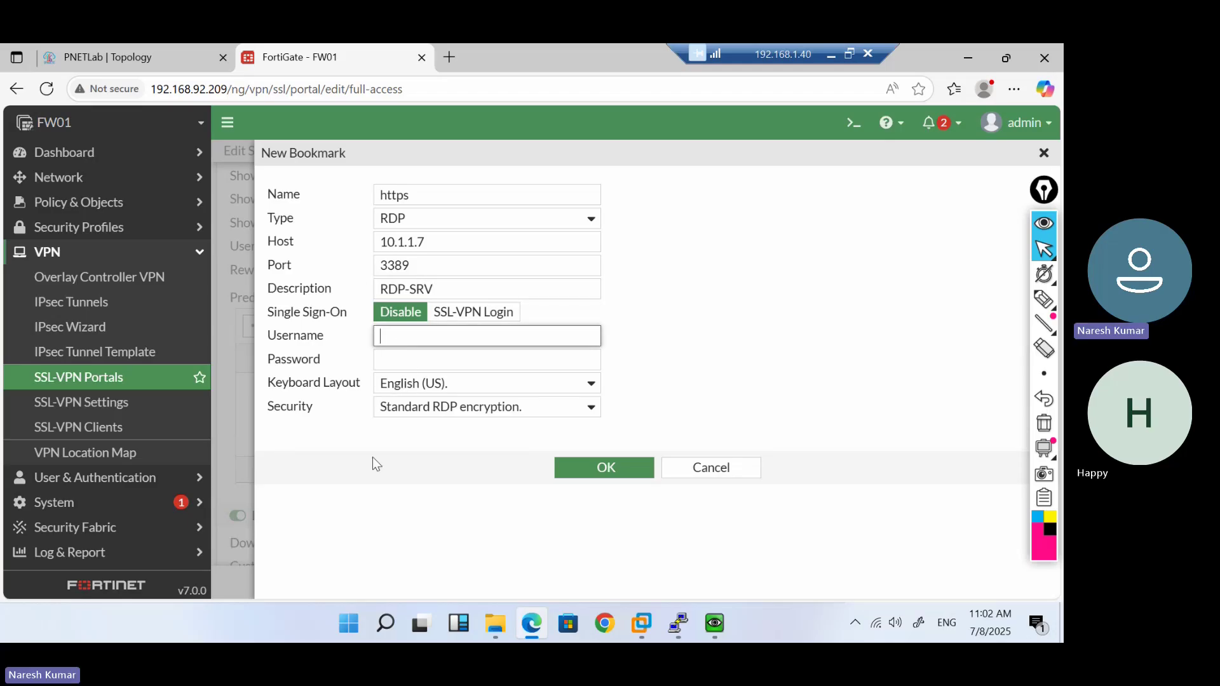
left_click(489, 541)
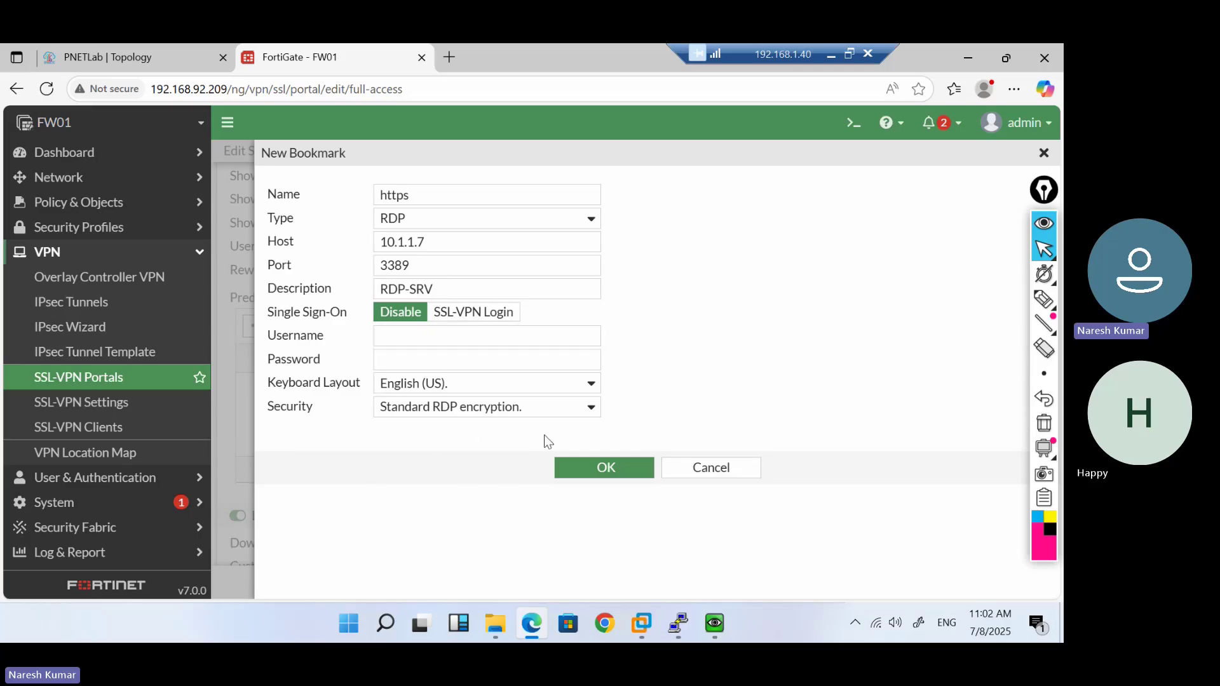
left_click(596, 467)
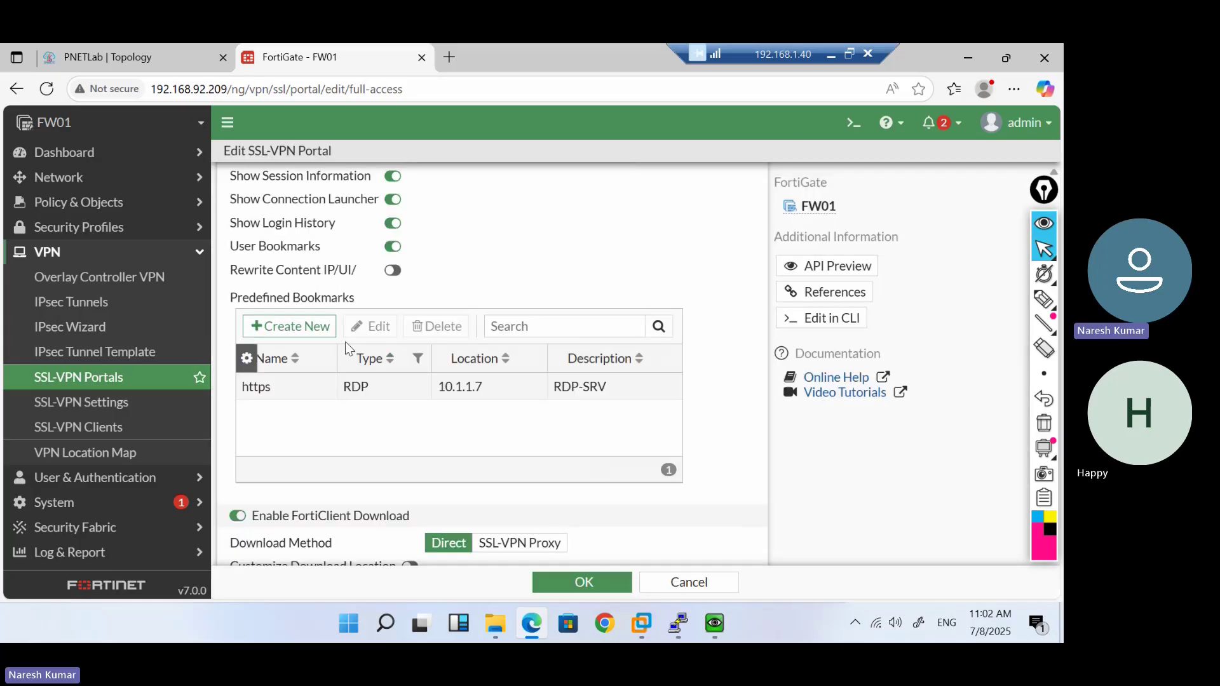
left_click(291, 331)
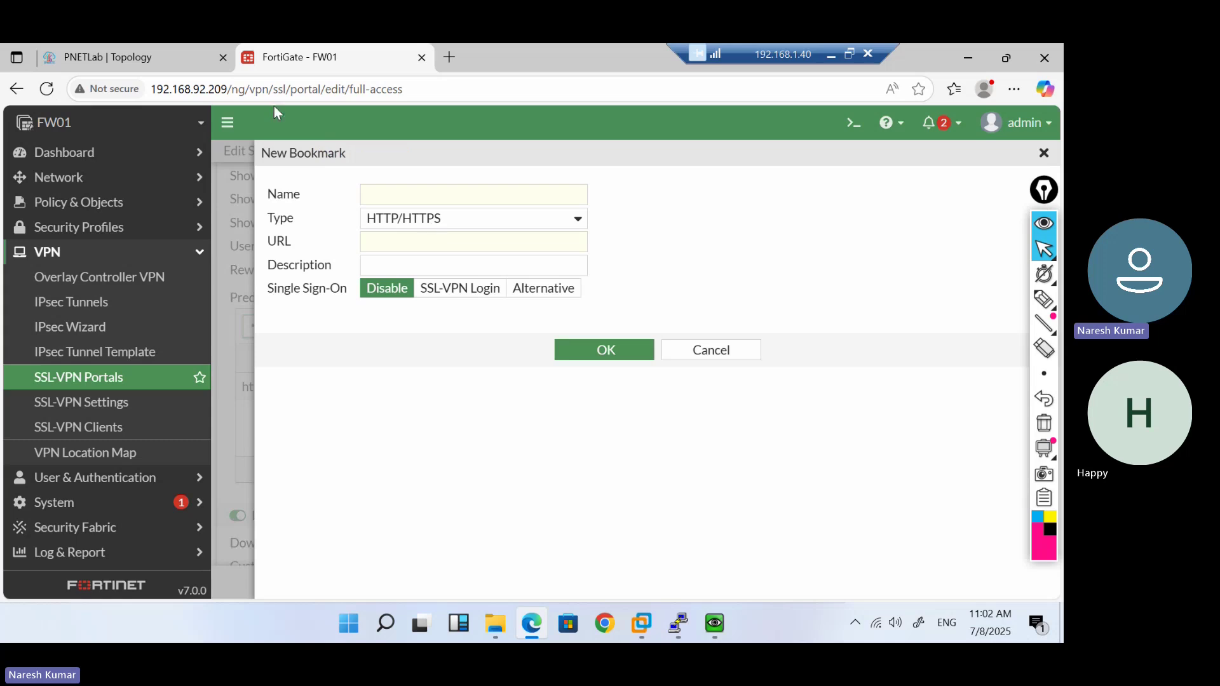
left_click(137, 63)
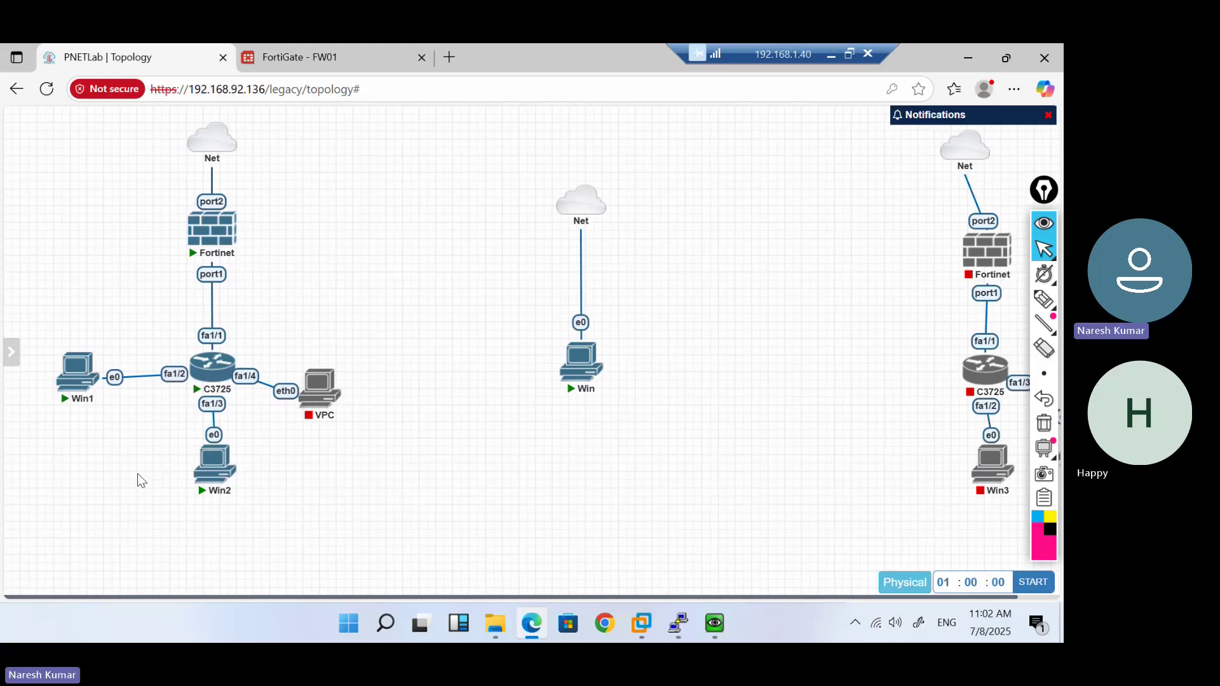
Open the SW01 C3725 switch console and enter privileged mode with en
left_click(216, 371)
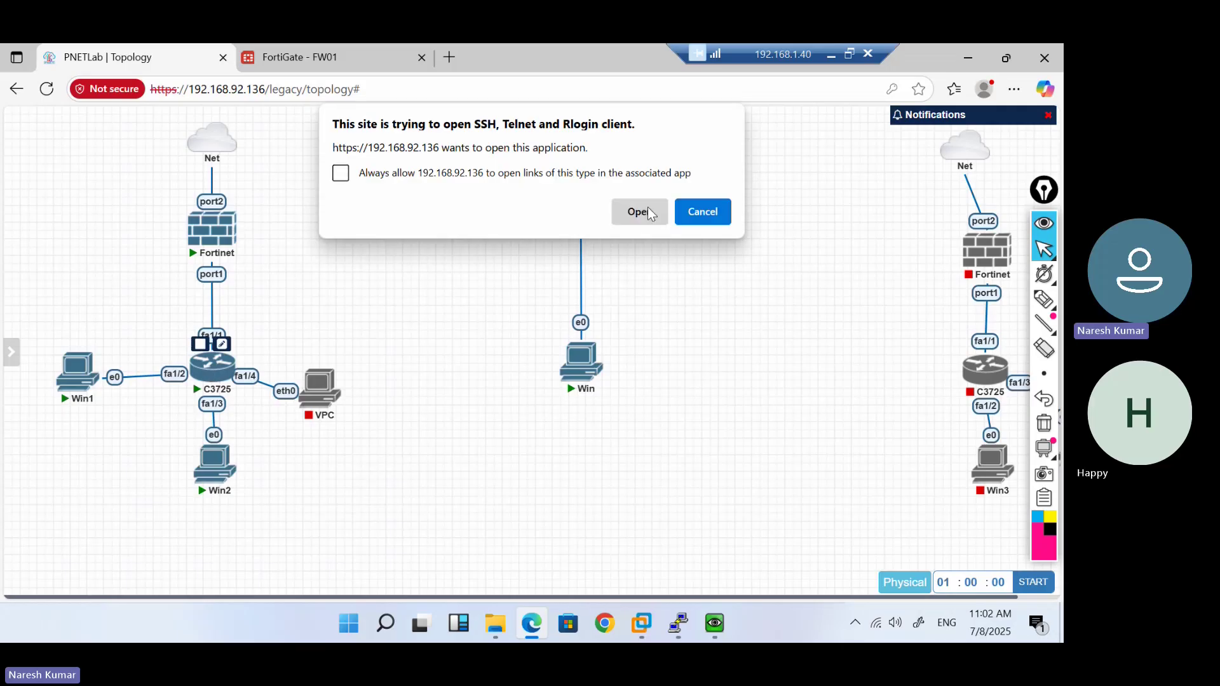
left_click(646, 207)
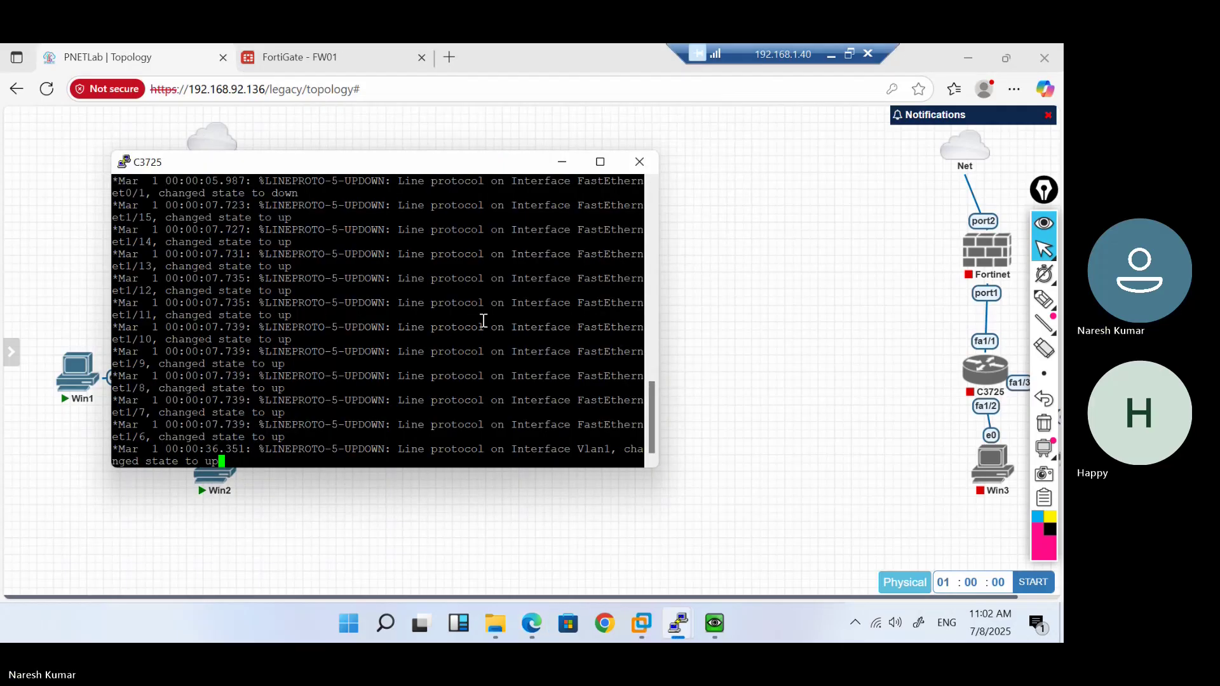
key("Return")
key("Return")
key("Return")
key("Return")
key("Return")
key("Return")
key("Return")
type("en")
key("Return")
key("Return")
key("Return")
List SW01's VLANs with show vlan-switch brief
type("show vl")
key("Tab")
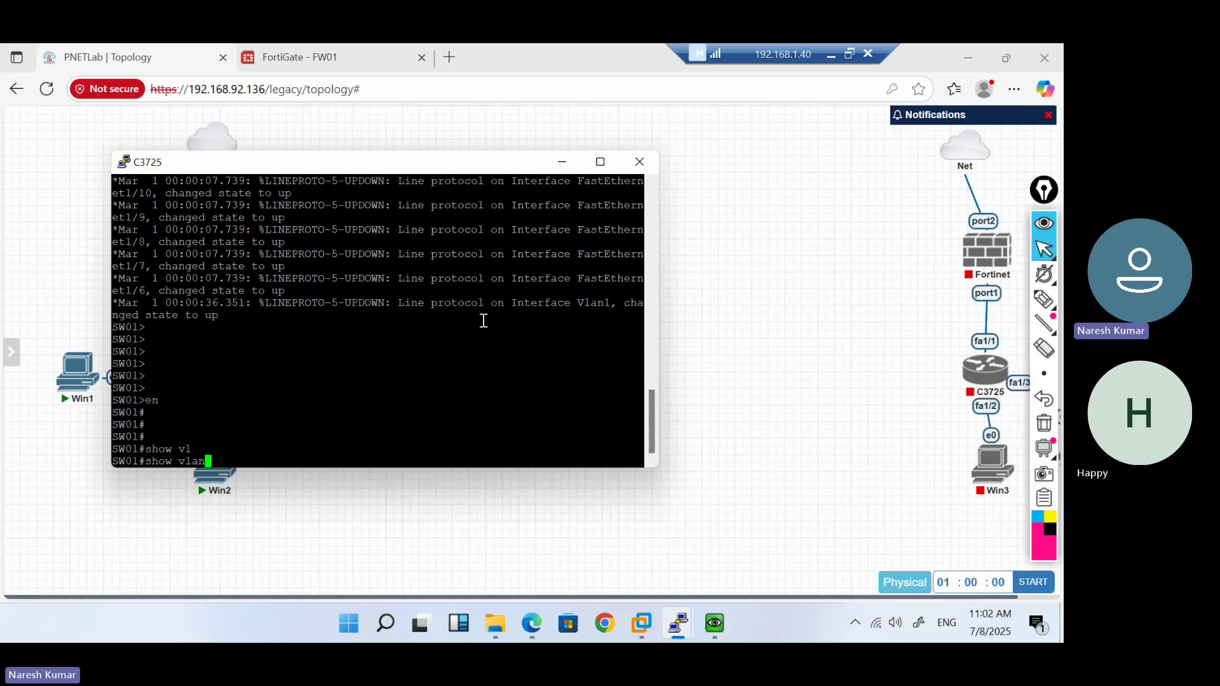
type(">")
key("BackSpace")
type("-s")
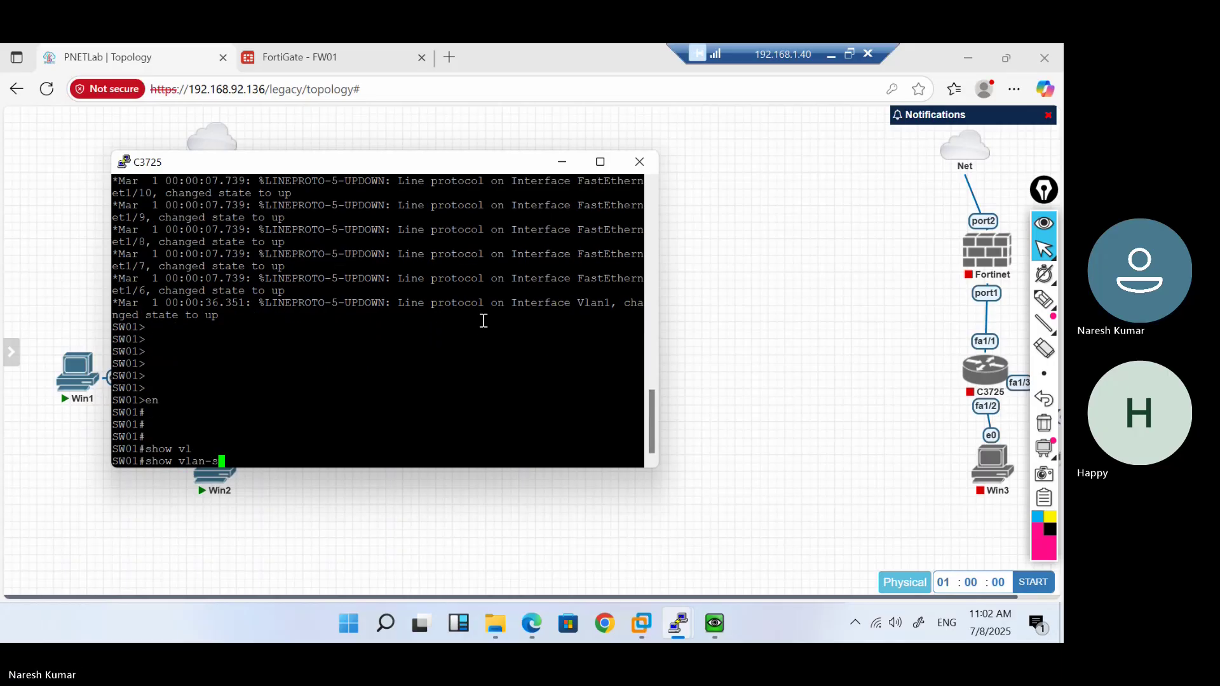
key("Tab")
type("br")
key("Tab")
key("Return")
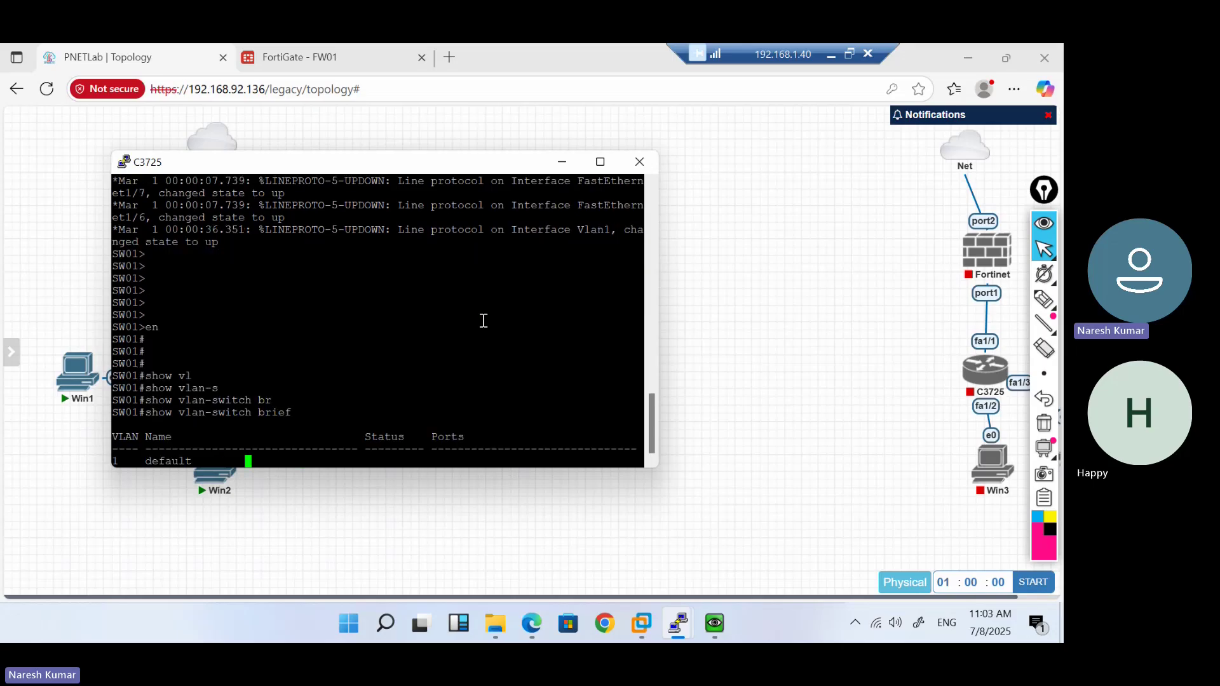
Review interface status with show ip int brief, then type confi ter
type("q")
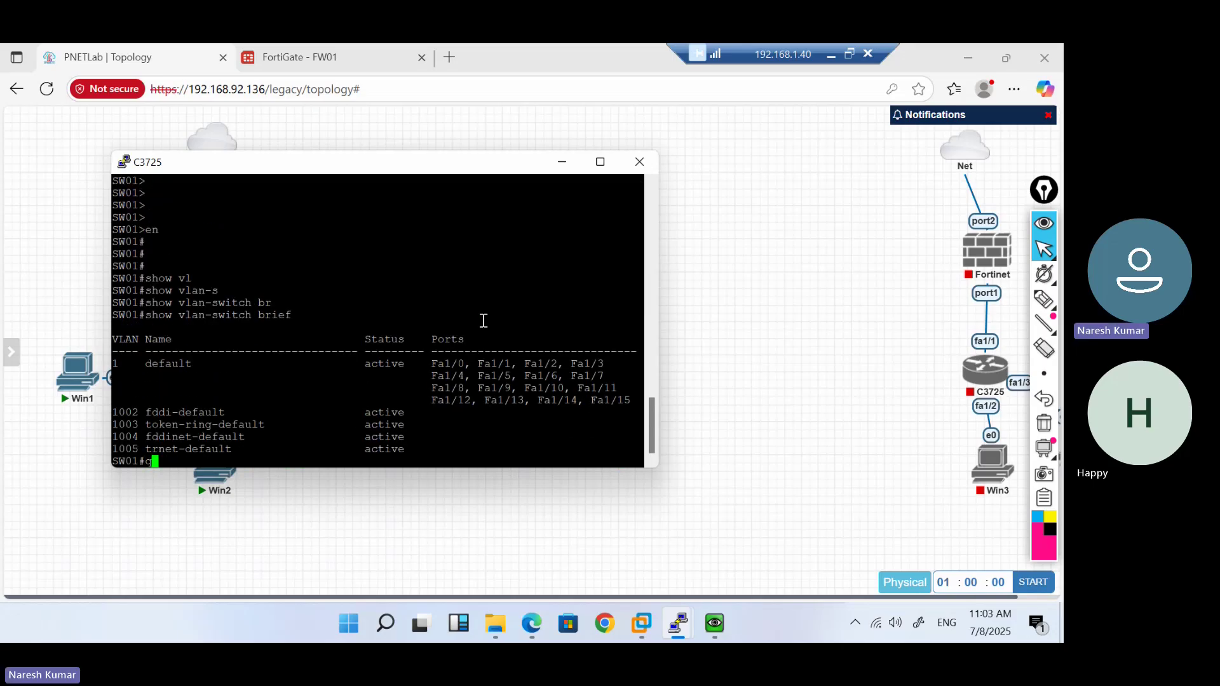
type("how ip int bri")
key("Tab")
key("Return")
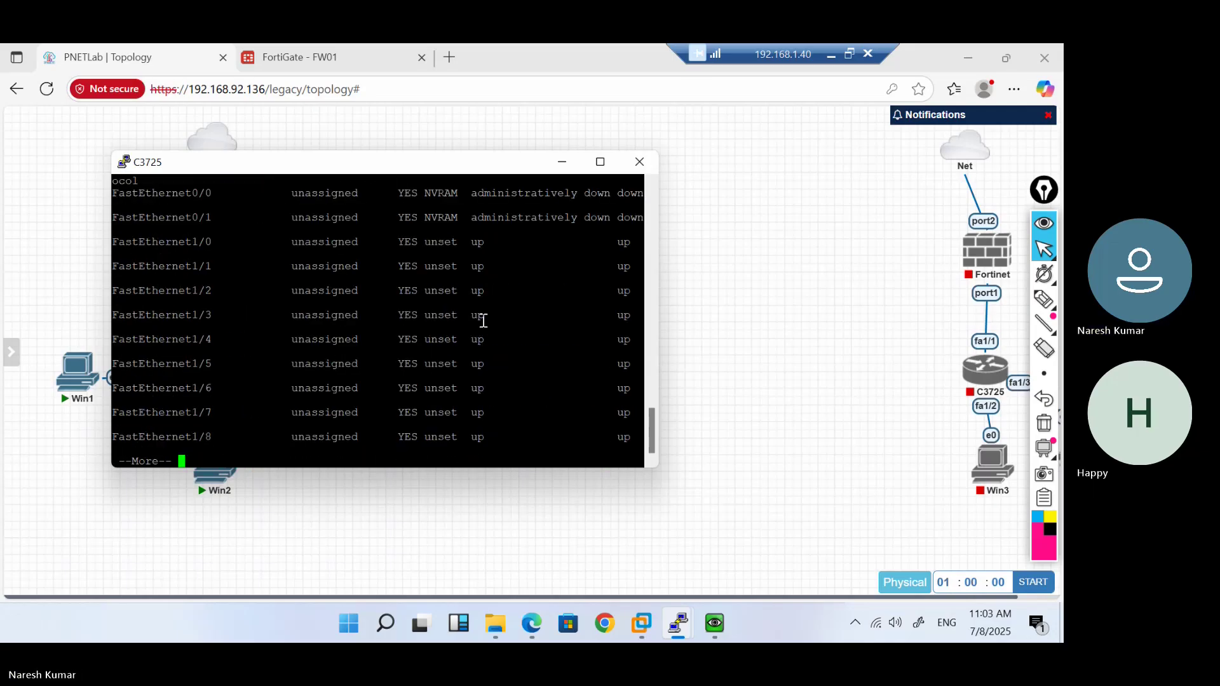
key("Return")
key("Return")
key("Return")
key("Return")
key("Return")
key("Return")
key("Return")
key("Return")
key("Return")
key("Return")
key("Return")
key("Return")
key("Return")
key("Return")
key("Return")
key("Return")
key("Return")
key("Return")
key("Return")
key("Return")
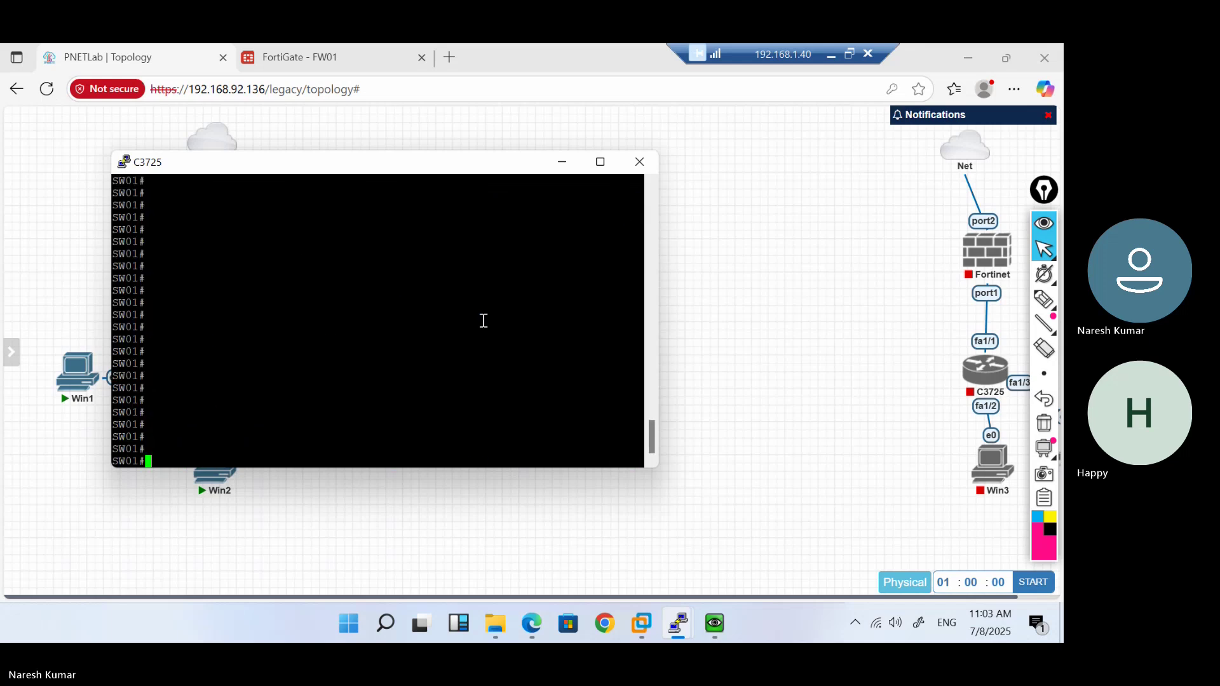
scroll(484, 321, "up", 3)
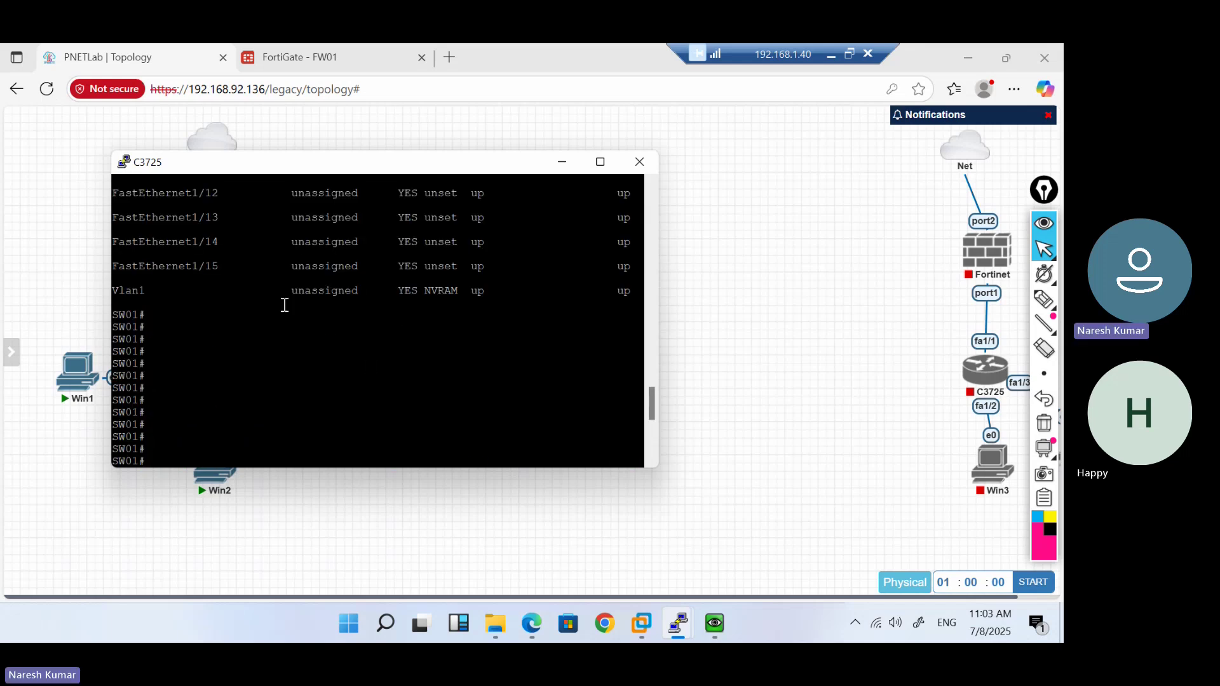
type("confi ter")
Enter global configuration mode and the interface vlan 1 configuration
key("Return")
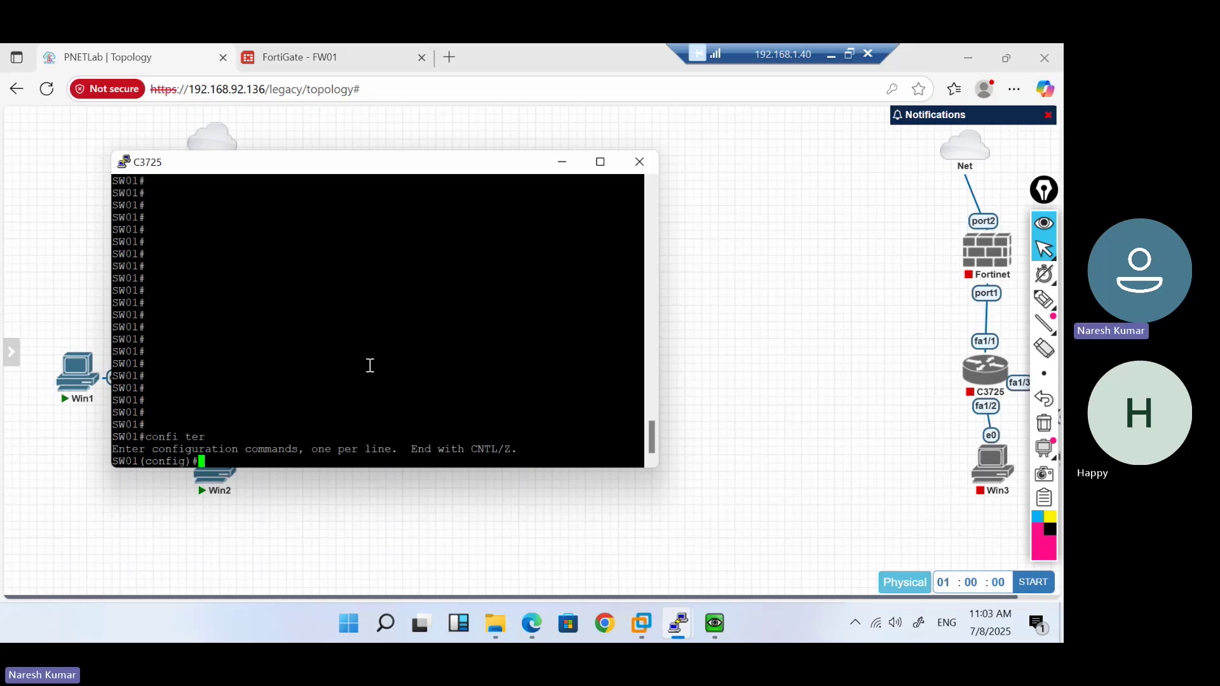
type("itn")
key("Tab")
key("BackSpace")
key("BackSpace")
key("BackSpace")
type("n")
key("Tab")
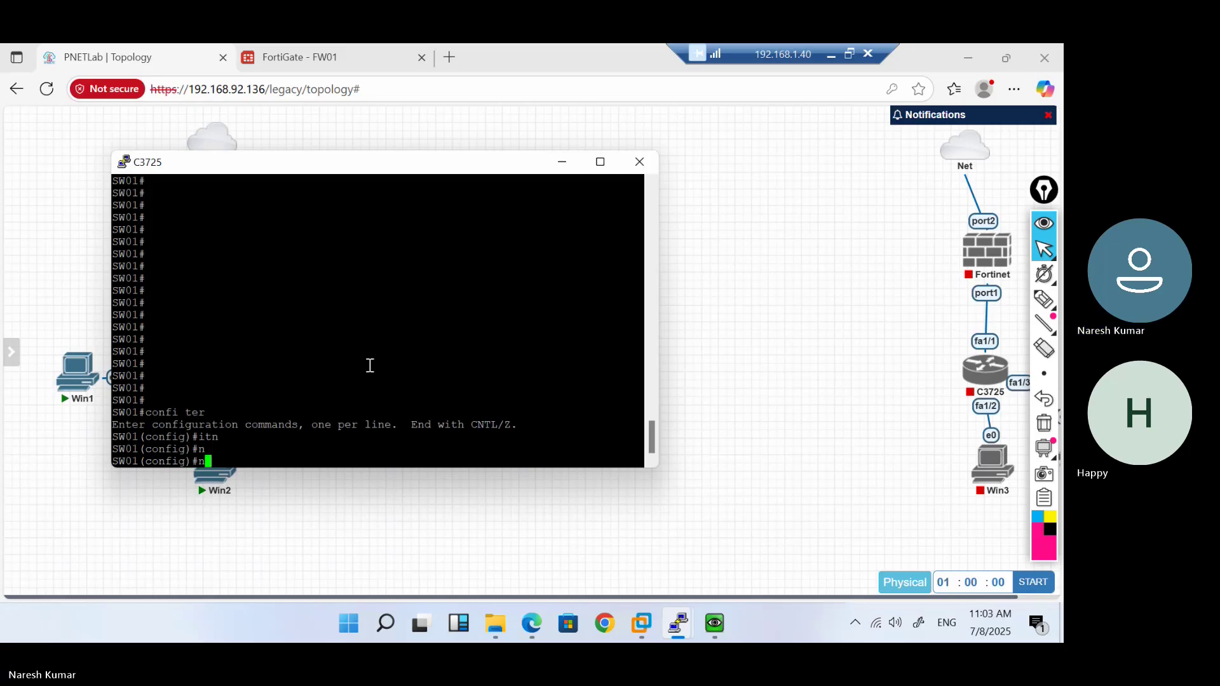
key("BackSpace")
type("int")
key("Tab")
type("vl")
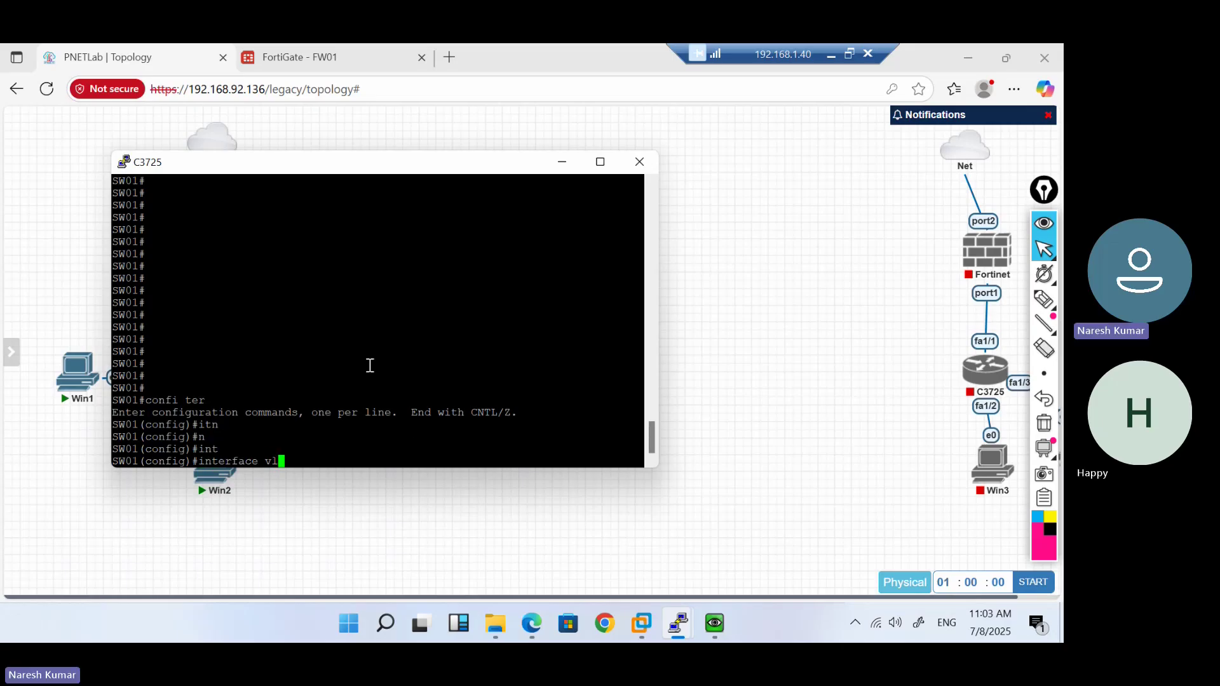
key("Tab")
type("1")
key("Return")
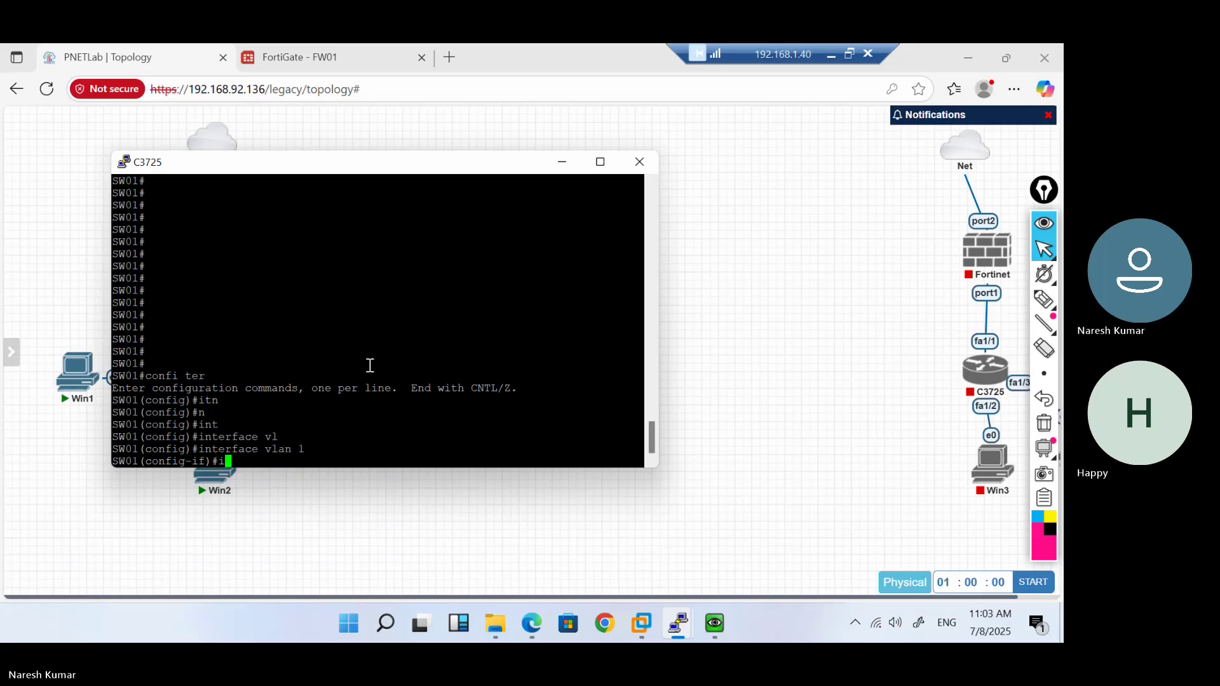
Assign 10.1.1.100 255.255.255.0 to VLAN 1, pinging 10.1.1.100 from Win1
type("ip add ")
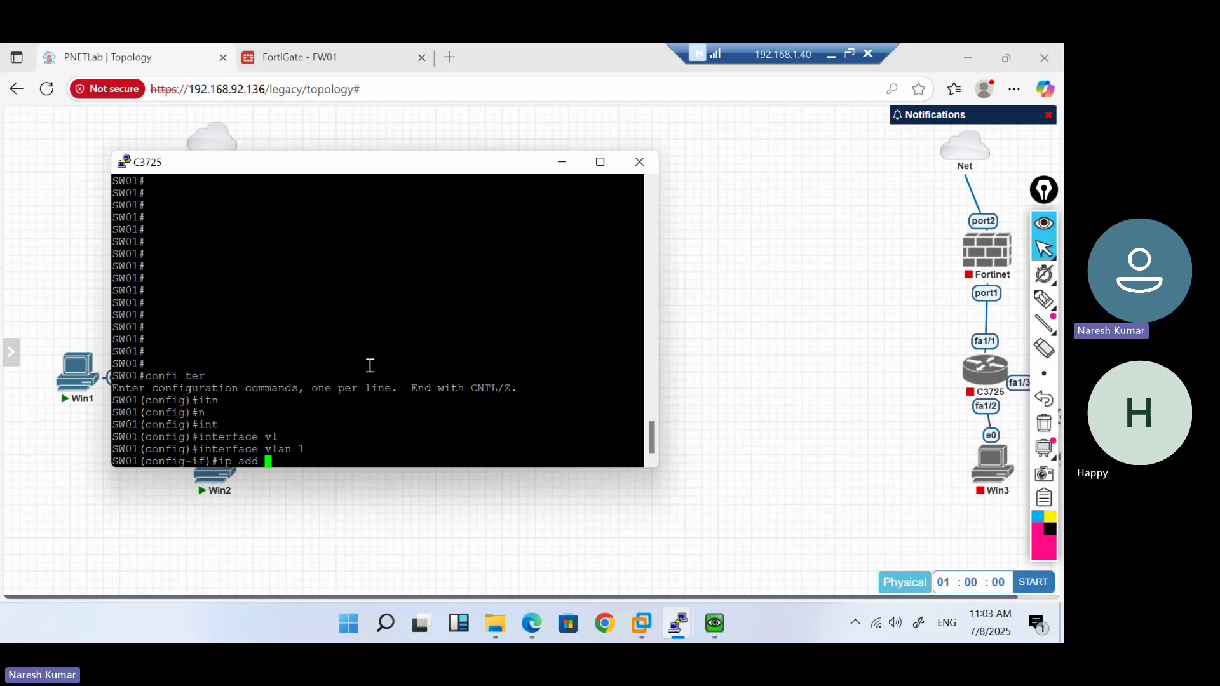
type("10.1.1.100")
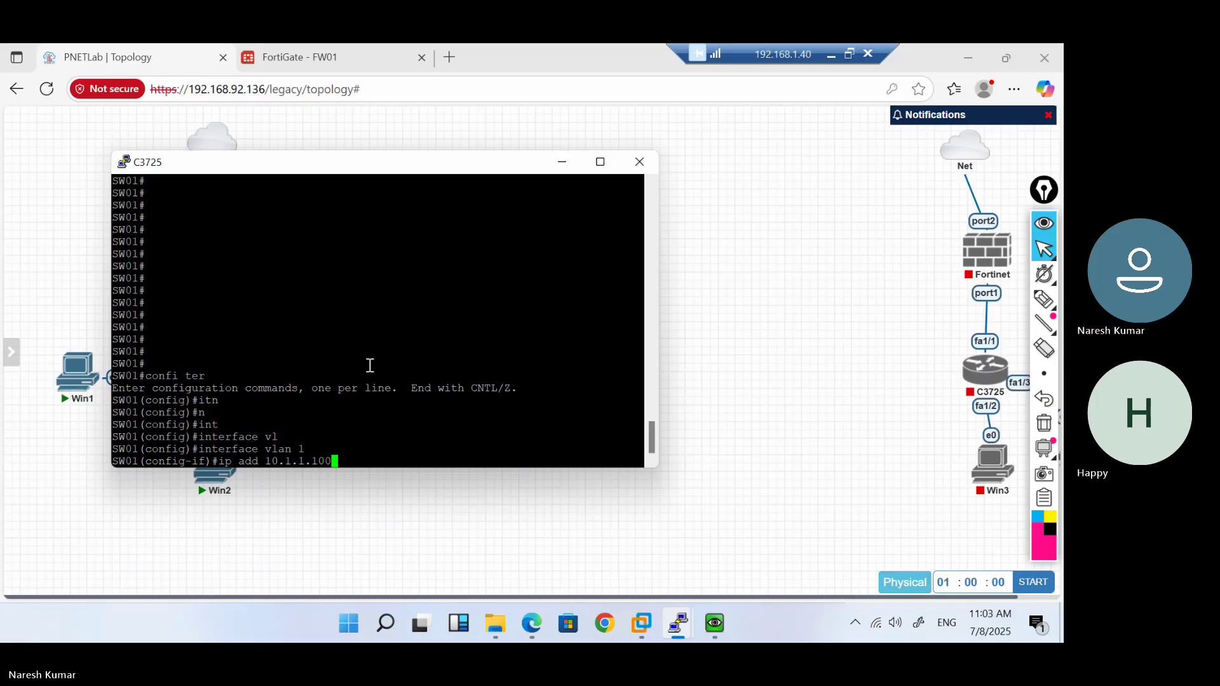
type(" 255")
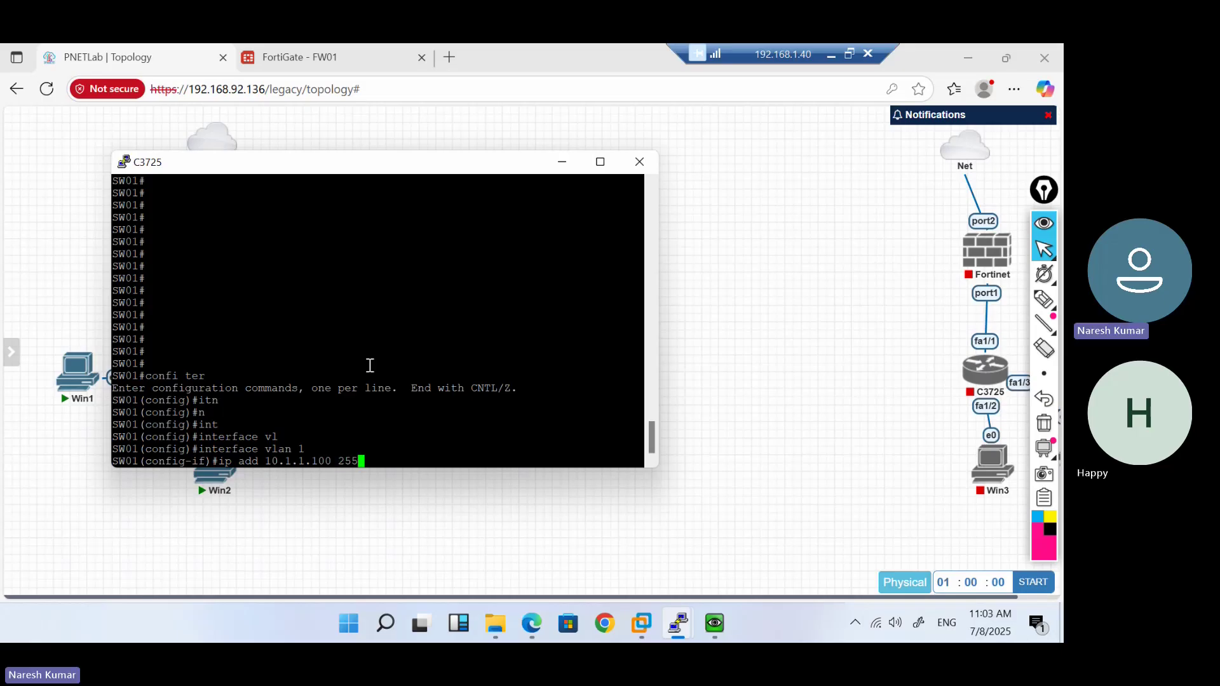
type(".255.255.0")
mouse_move(718, 624)
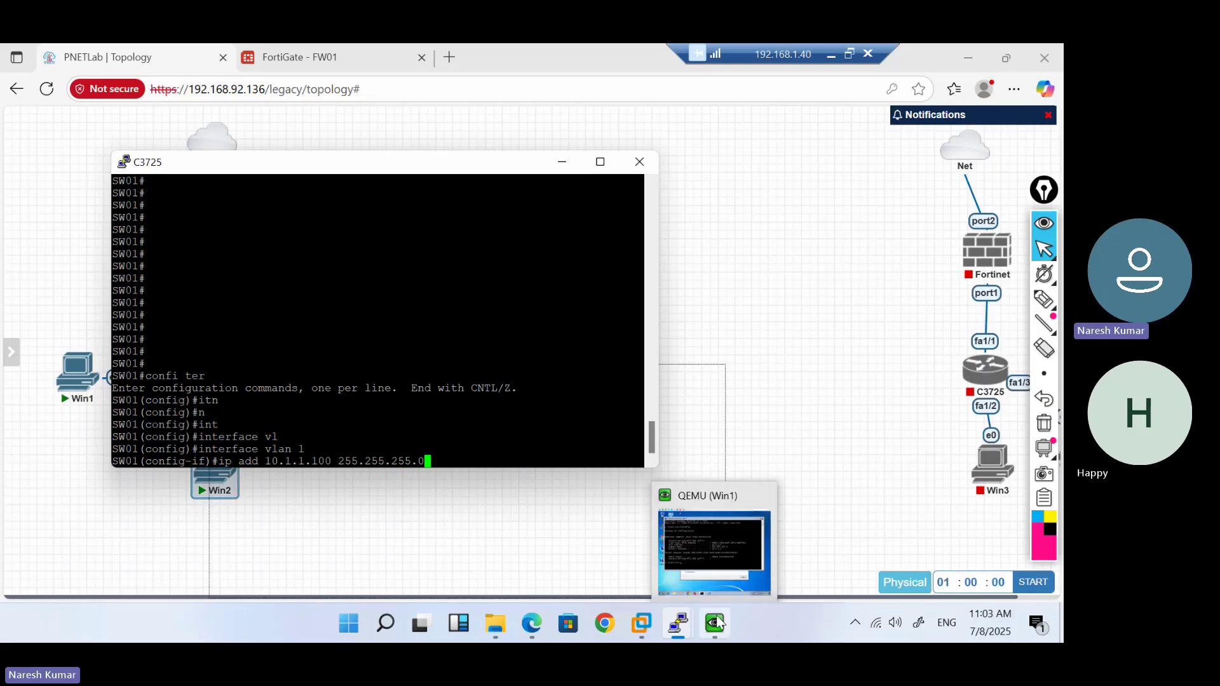
left_click(705, 574)
type("ping 10.")
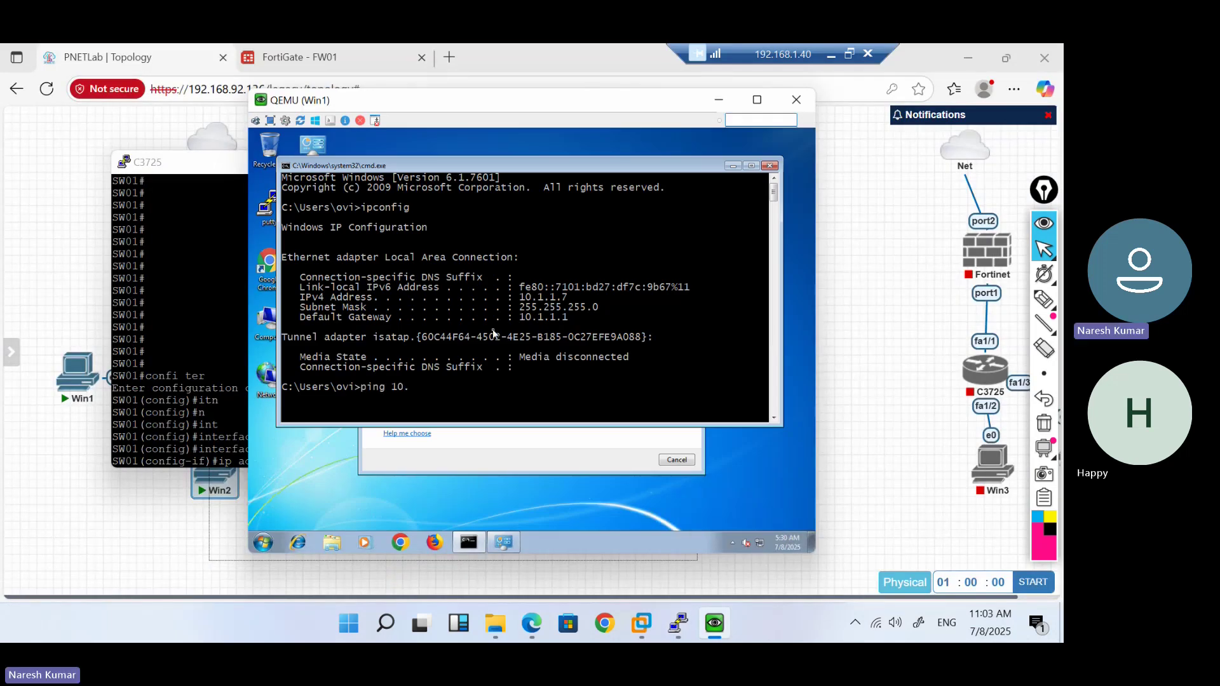
type("1.1.100")
key("Return")
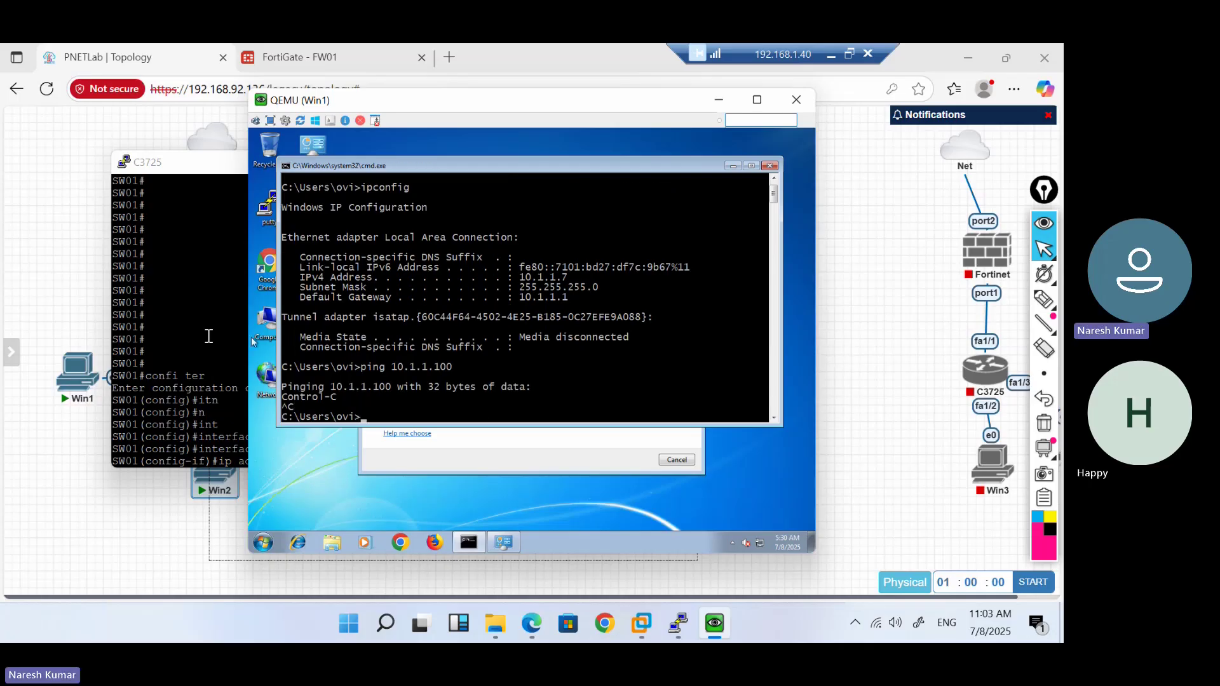
left_click(185, 335)
key("Return")
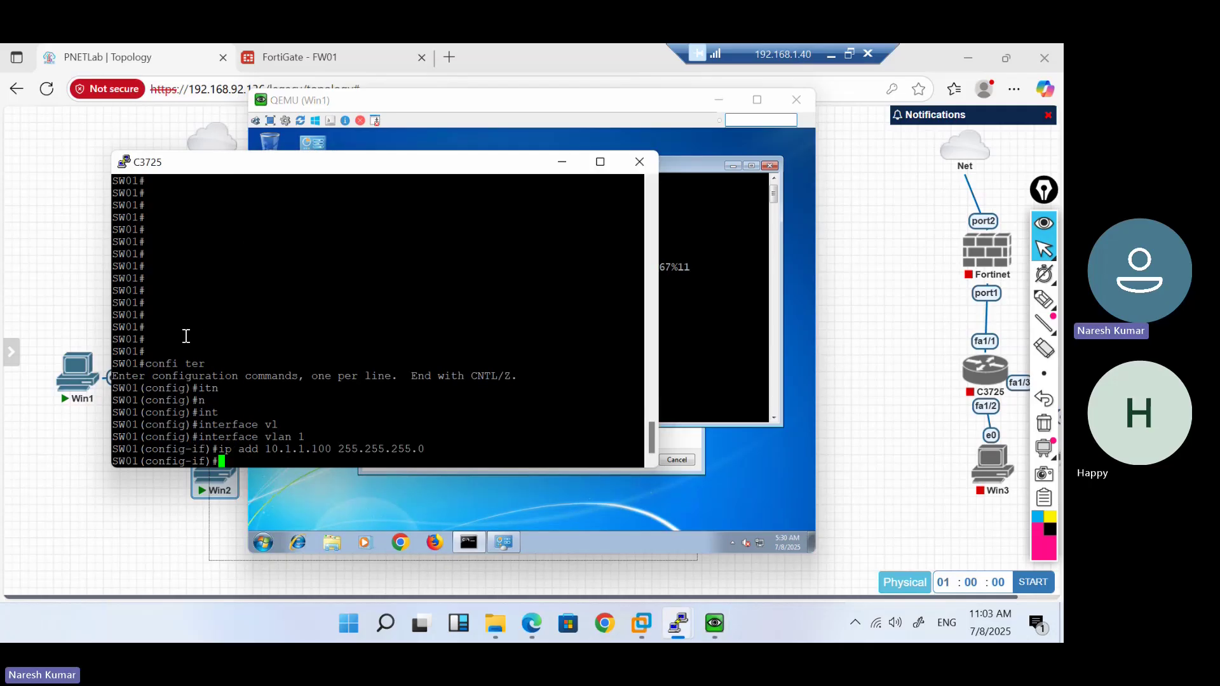
Enable the VLAN 1 interface with no shut and leave configuration mode
type("no shut")
key("Return")
type("end")
key("Return")
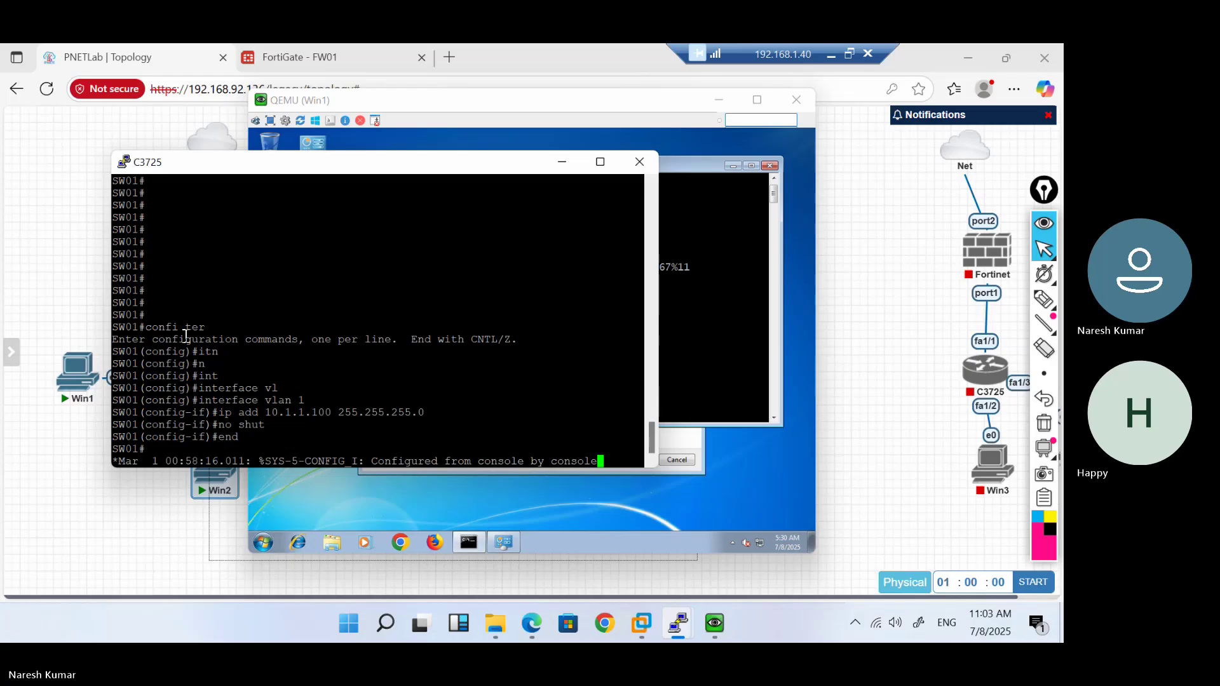
key("Return")
key("Return")
key("Return")
key("Return")
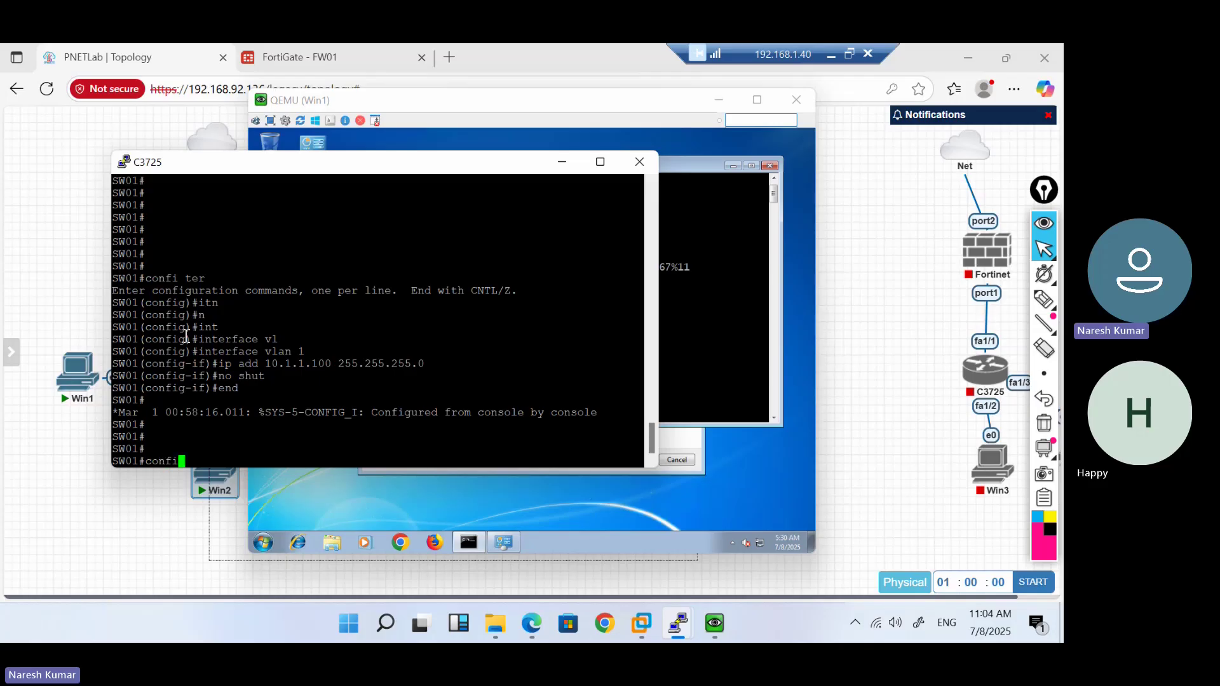
Re-enter global configuration mode and enter line vty 0 4
type("confi ter")
key("Return")
type("lin")
key("Tab")
type("e vt")
key("Tab")
type("0 4")
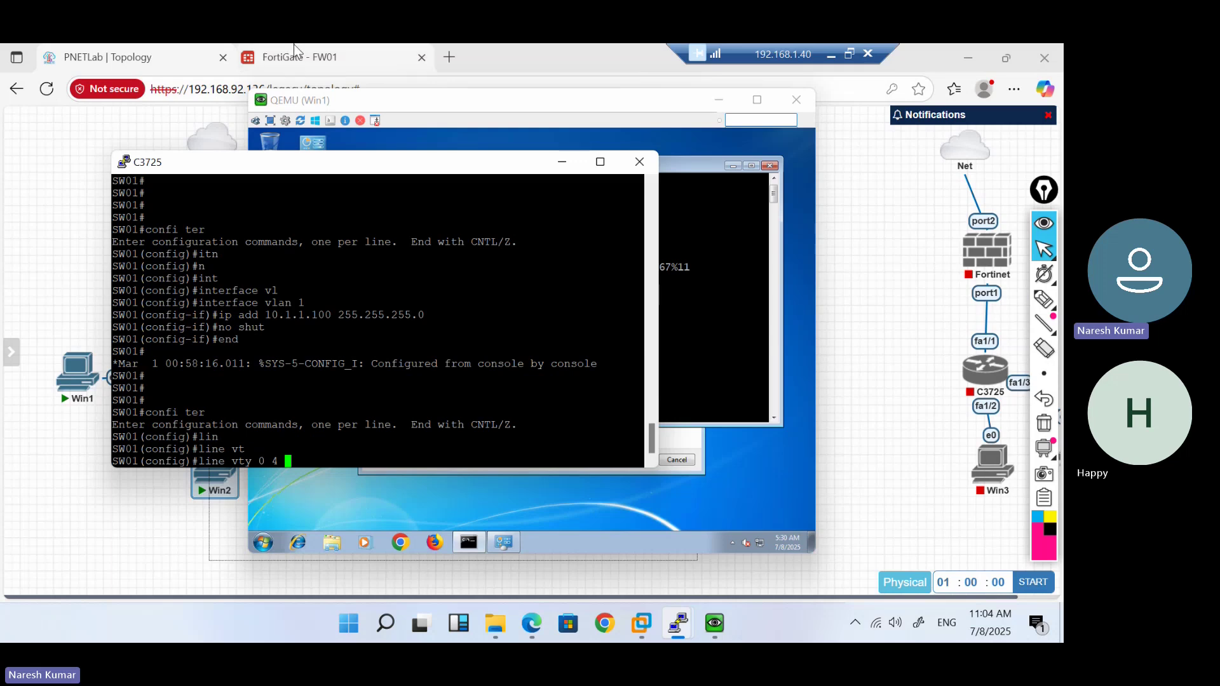
left_click(287, 54)
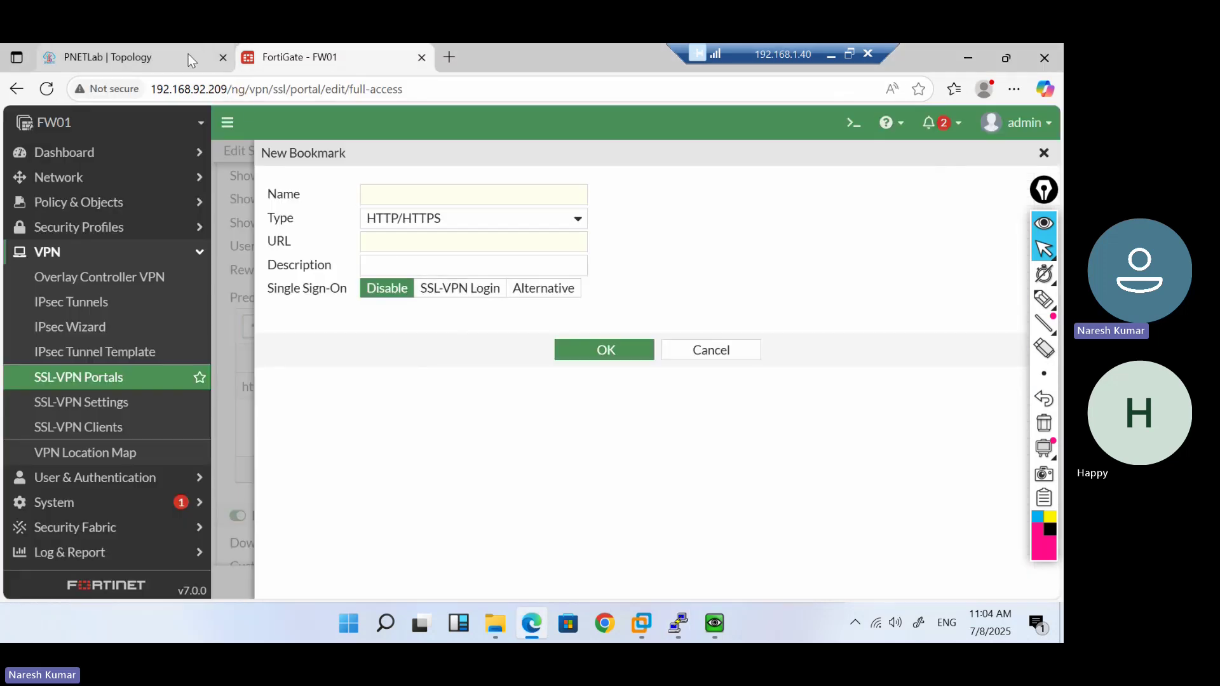
Set the new bookmark's type to SSH
left_click(188, 56)
left_click(301, 51)
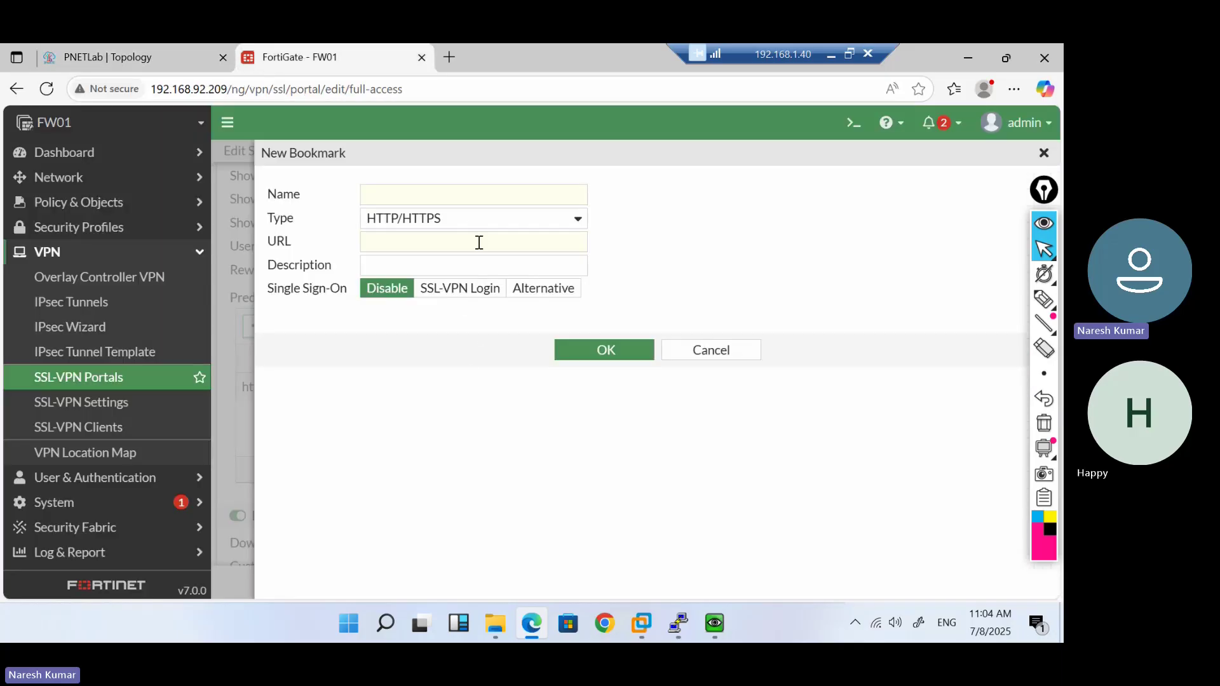
left_click(403, 188)
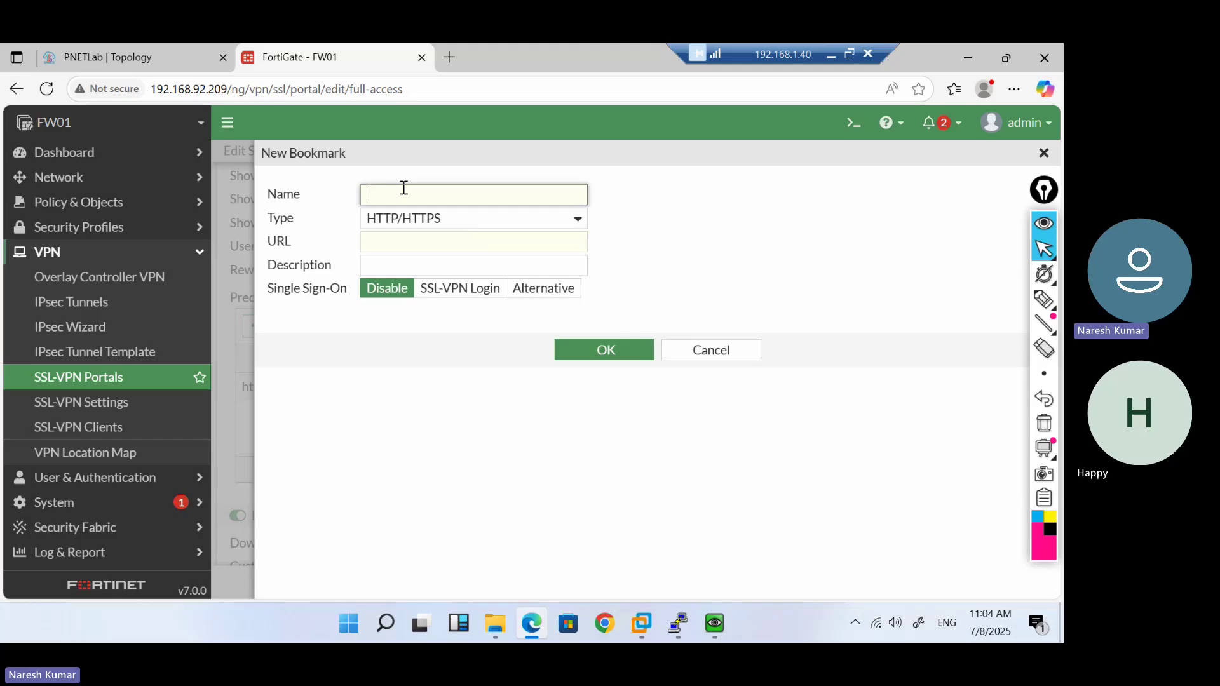
left_click(448, 225)
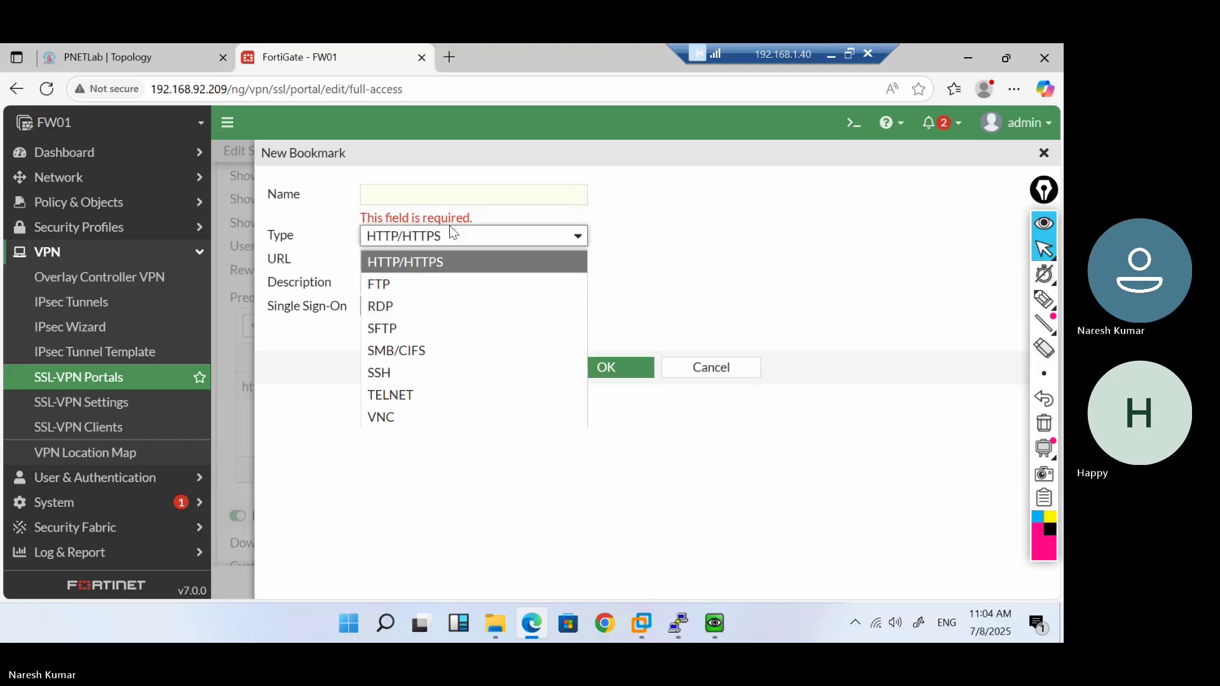
left_click(380, 373)
left_click(406, 260)
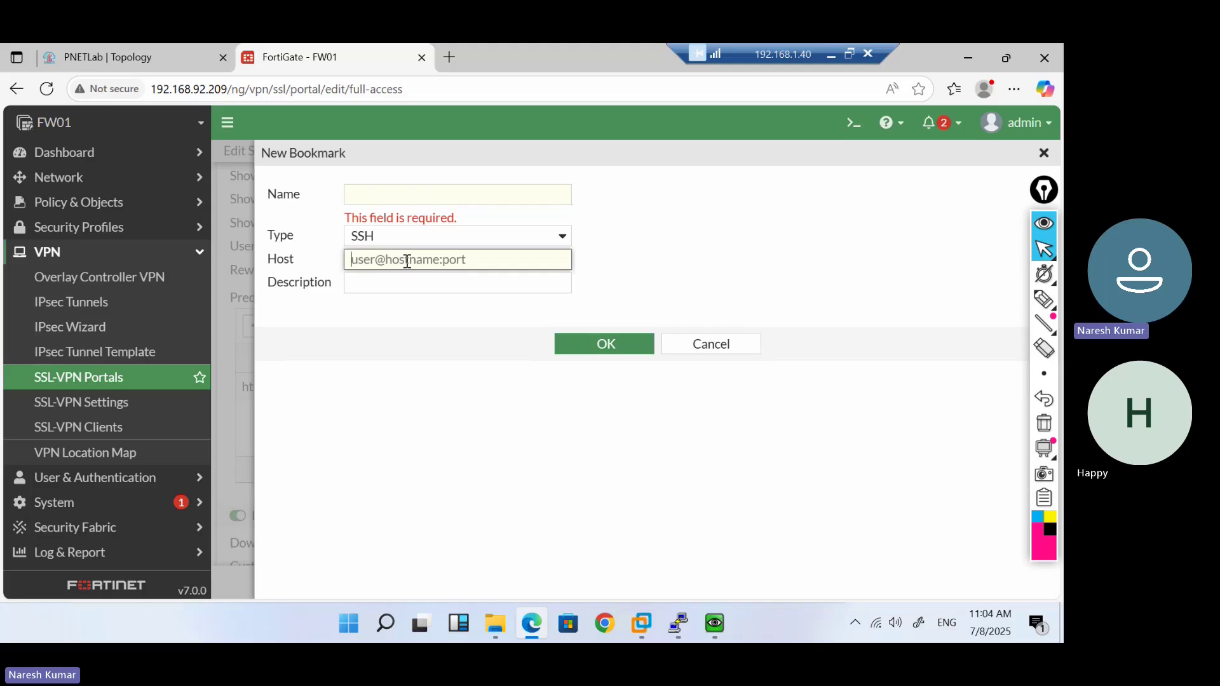
type("admin")
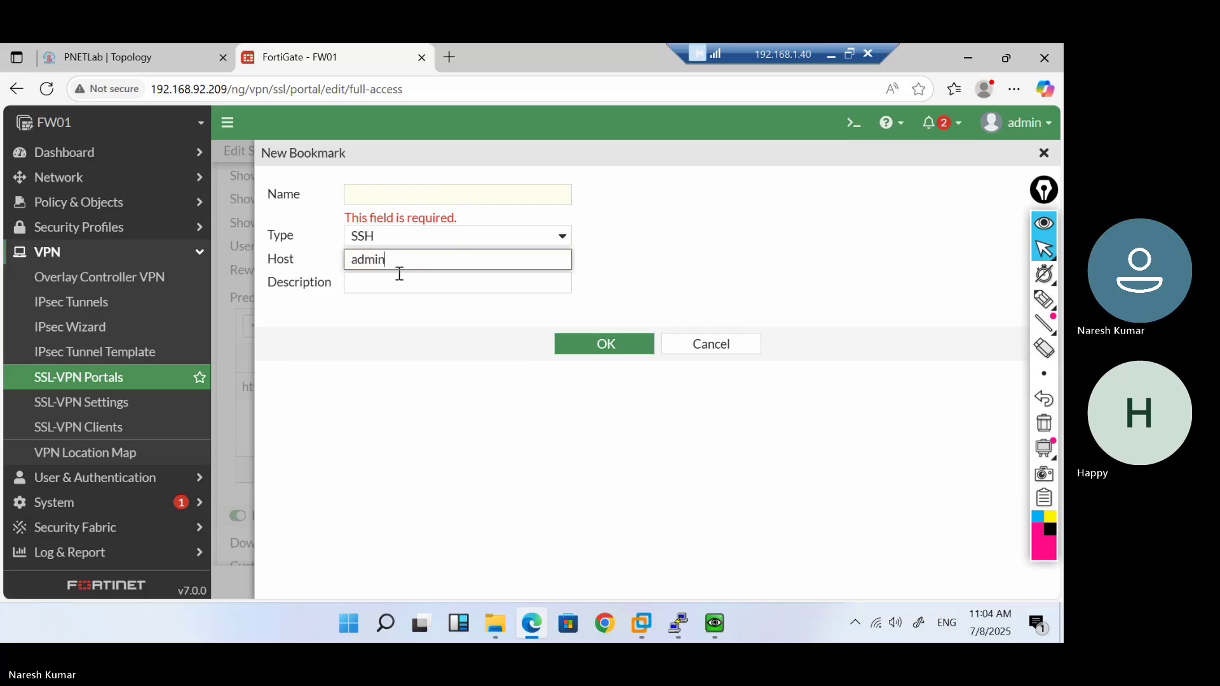
key("BackSpace")
key("BackSpace")
key("BackSpace")
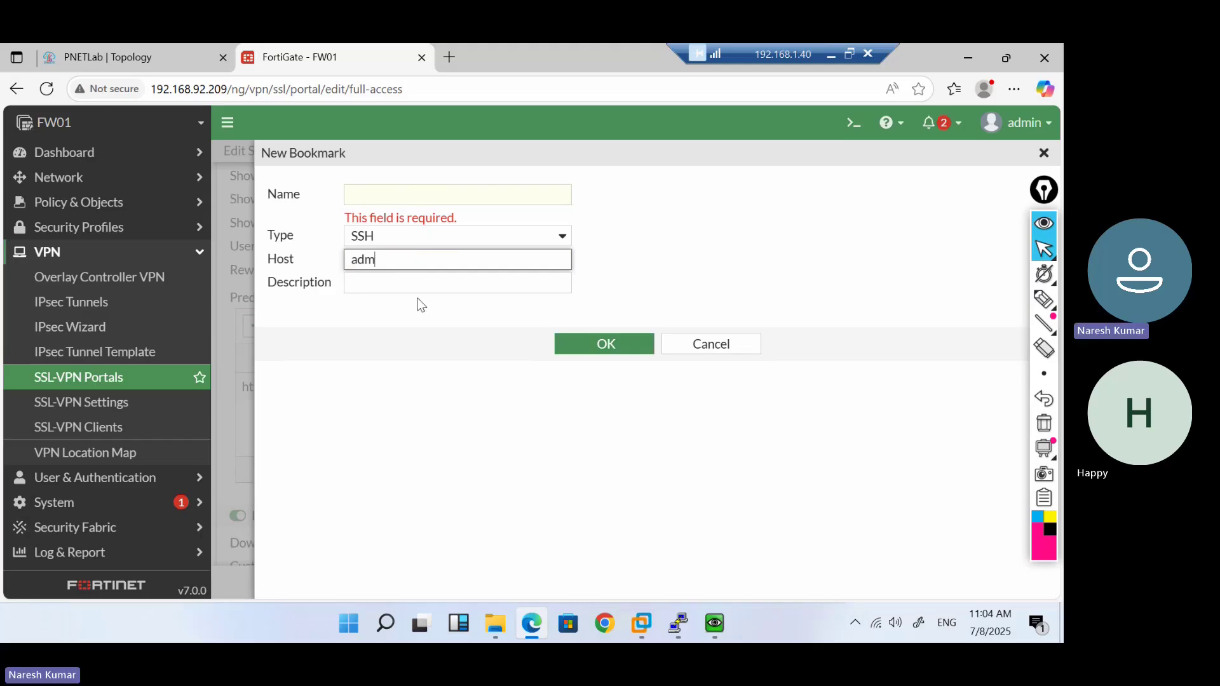
key("BackSpace")
key("BackSpace")
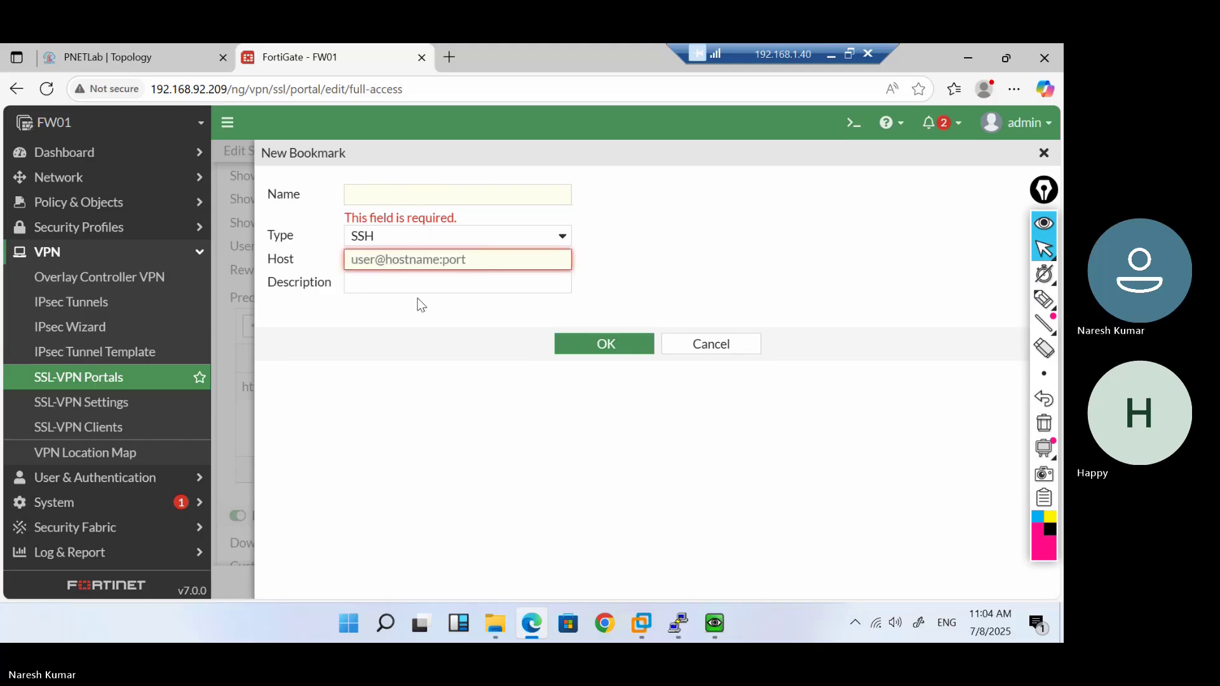
left_click(419, 305)
left_click_drag(618, 258, 447, 196)
left_click(447, 195)
type("SSH")
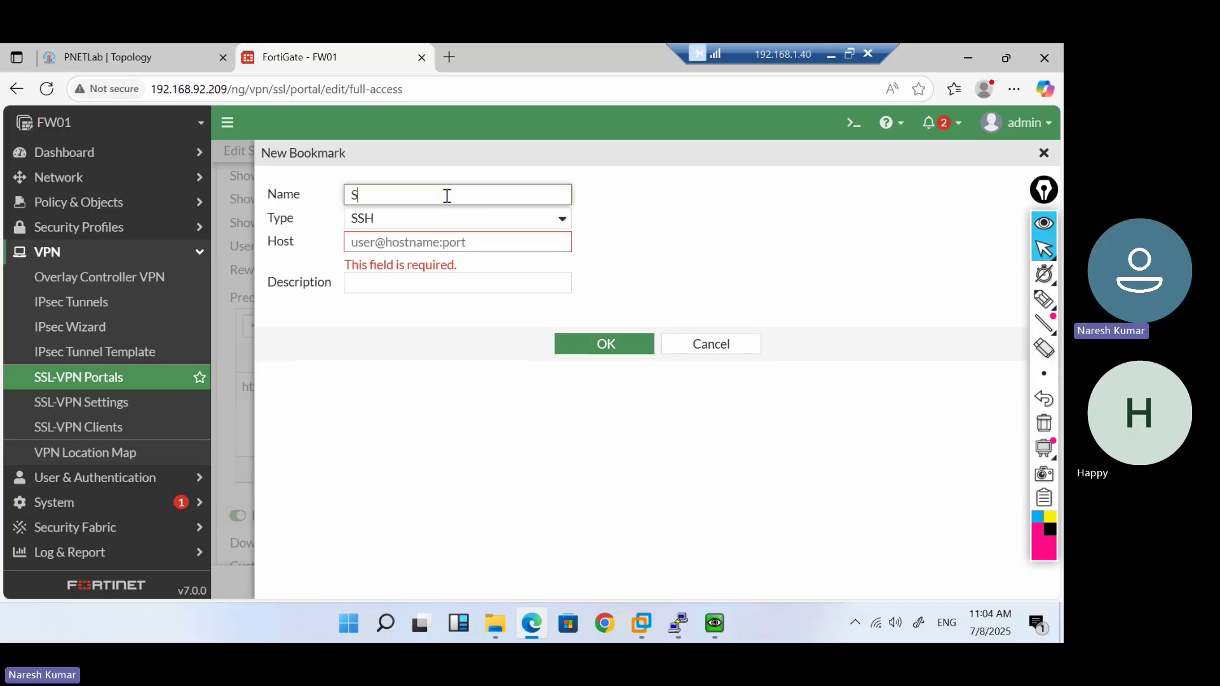
left_click(451, 242)
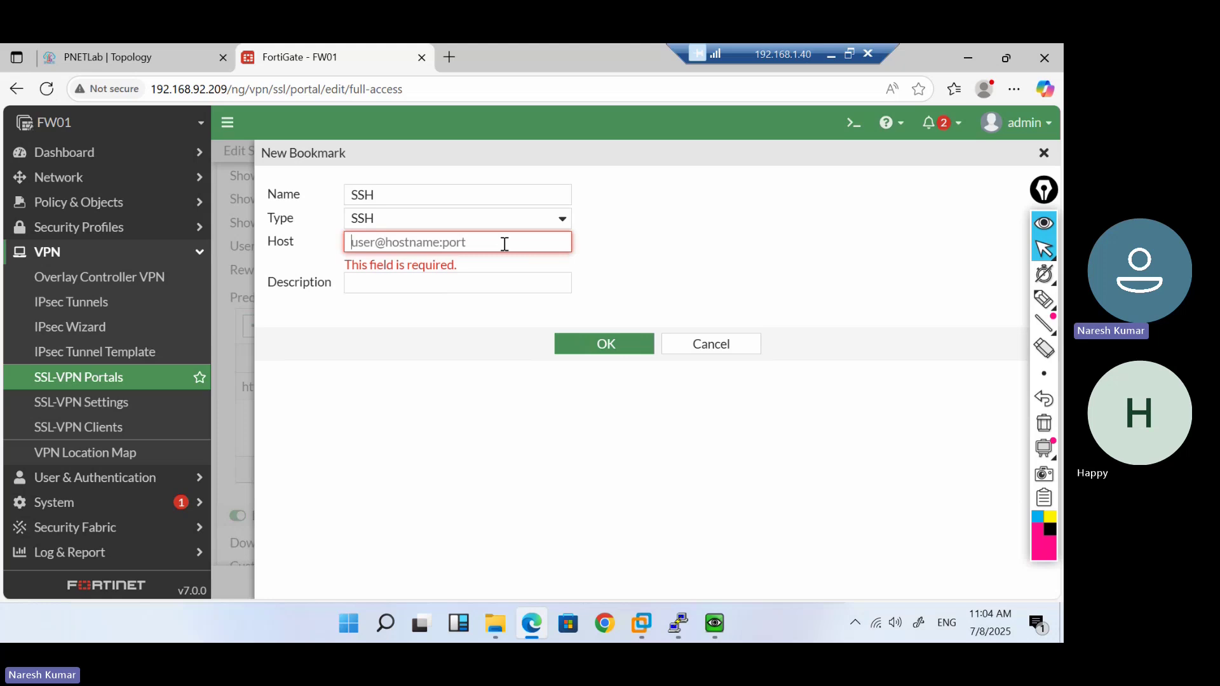
type("ad")
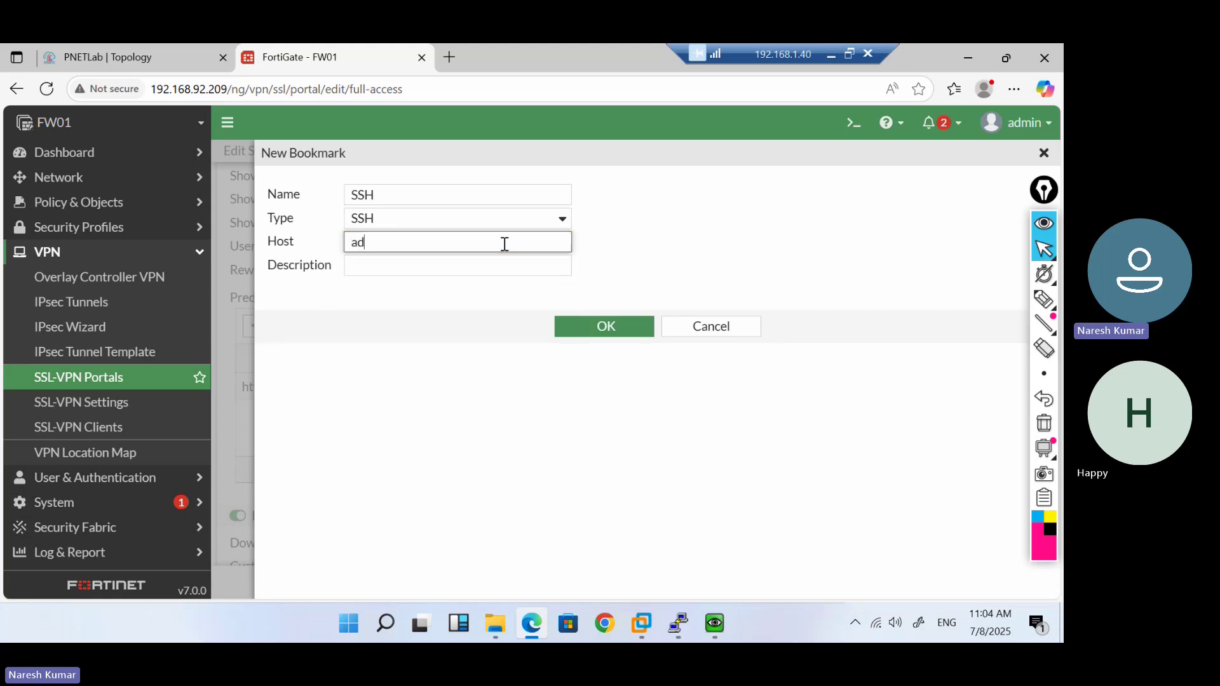
type("min@19")
key("BackSpace")
type("0.1.1.7:22")
left_click(441, 266)
type("SW-Access")
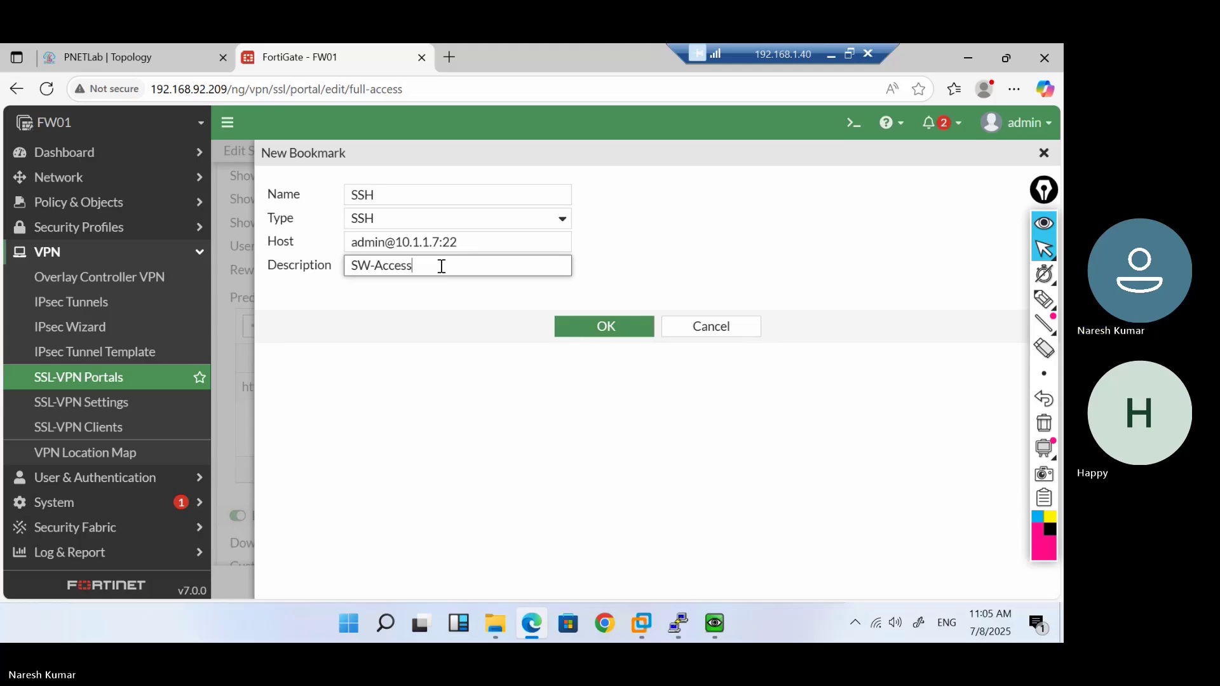
left_click(564, 335)
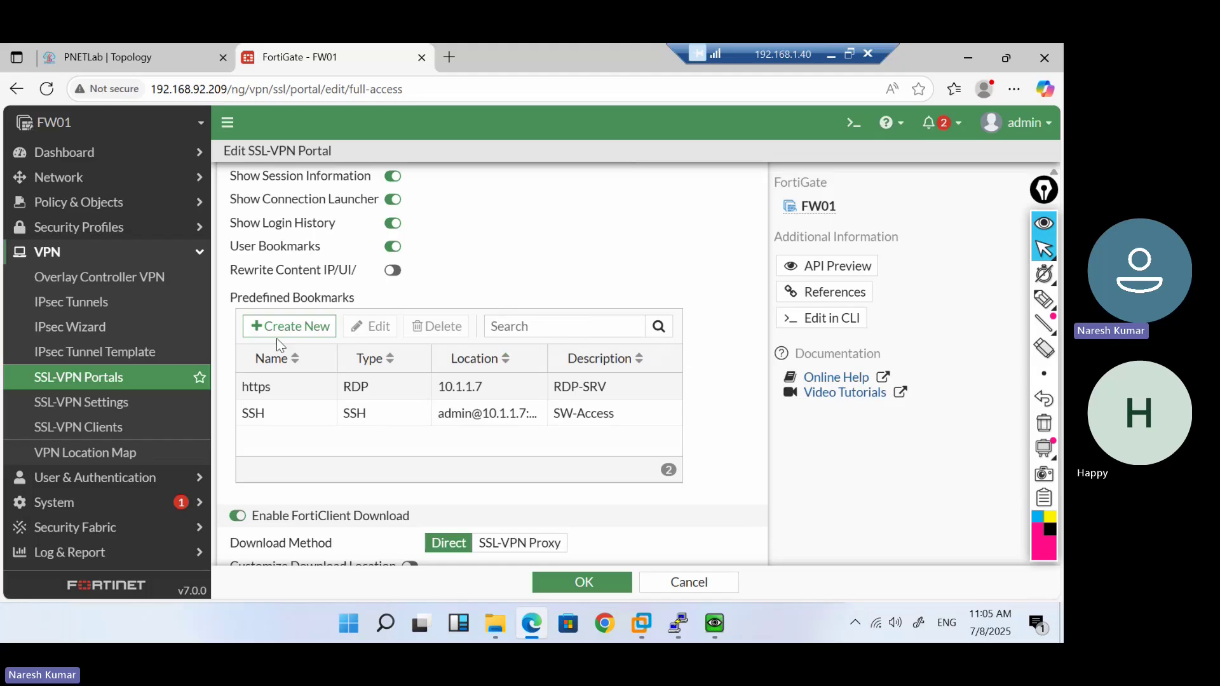
left_click(283, 327)
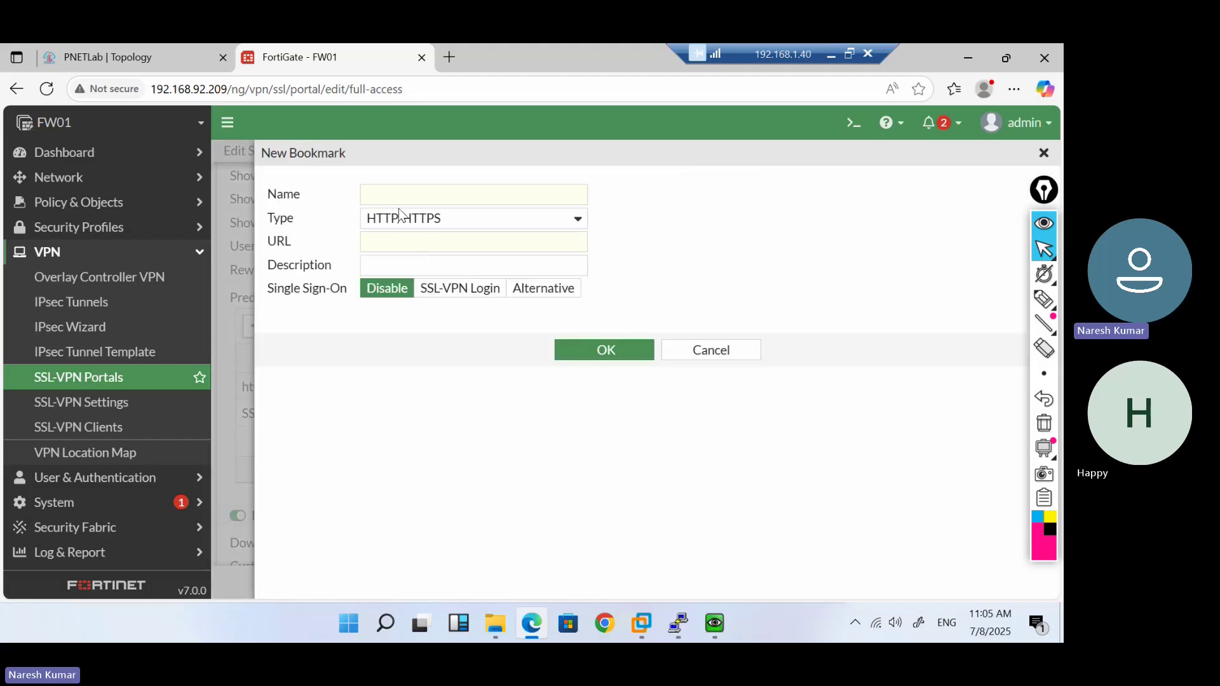
Save a TELNET bookmark named Telnet with host 10.1.1.100:23
left_click(381, 199)
type("Test")
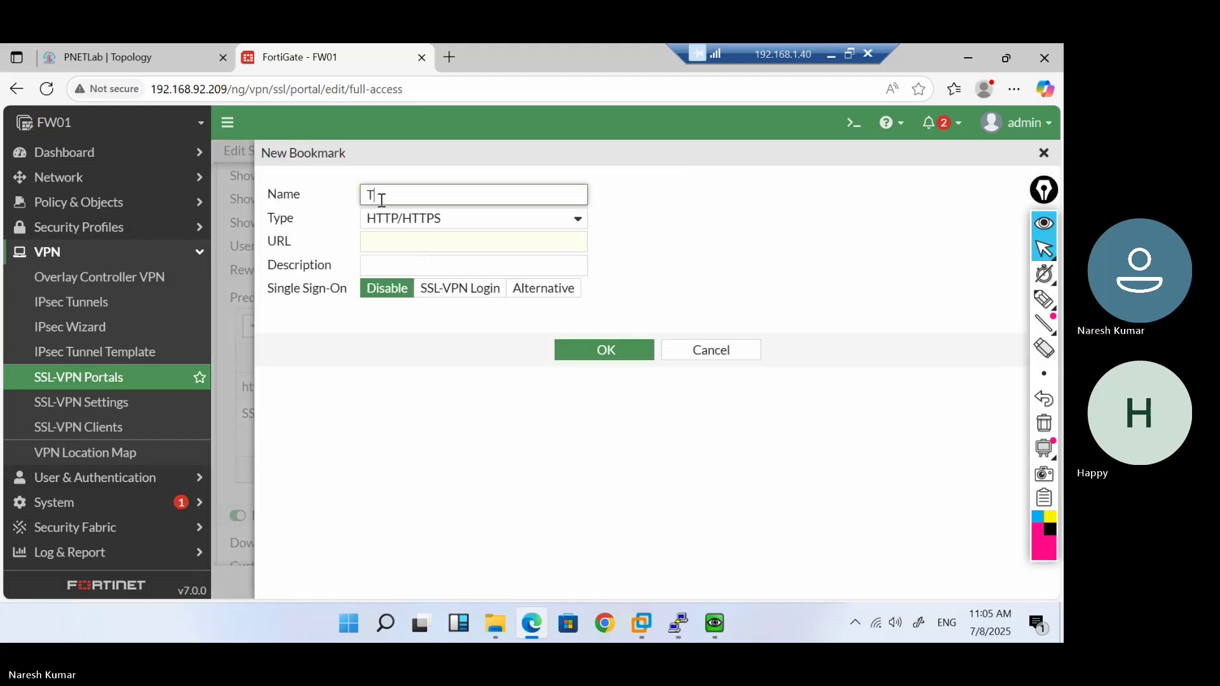
key("BackSpace")
key("BackSpace")
type("met")
left_click(406, 221)
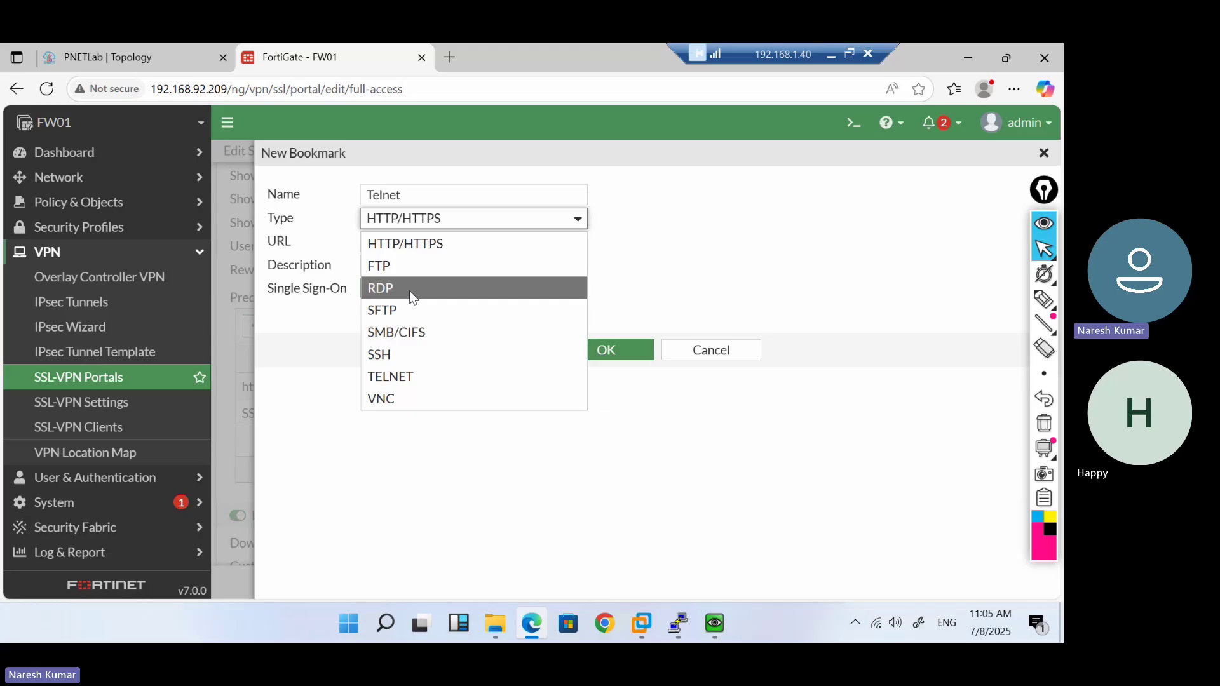
left_click(393, 381)
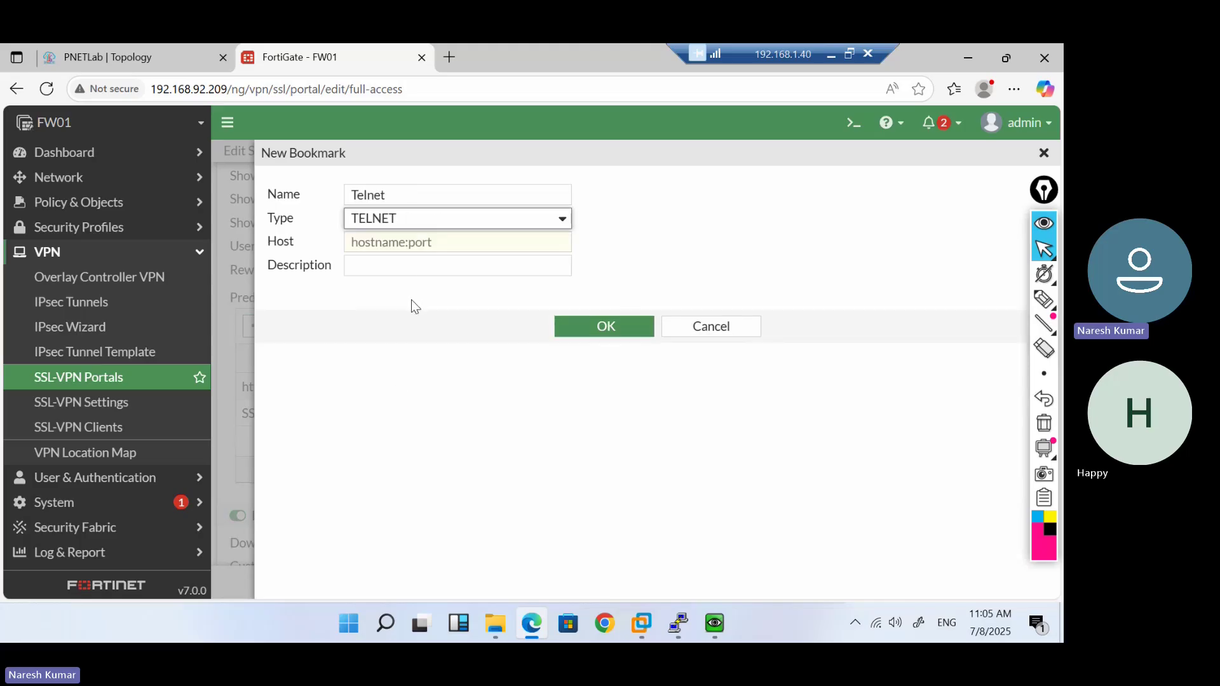
left_click(448, 245)
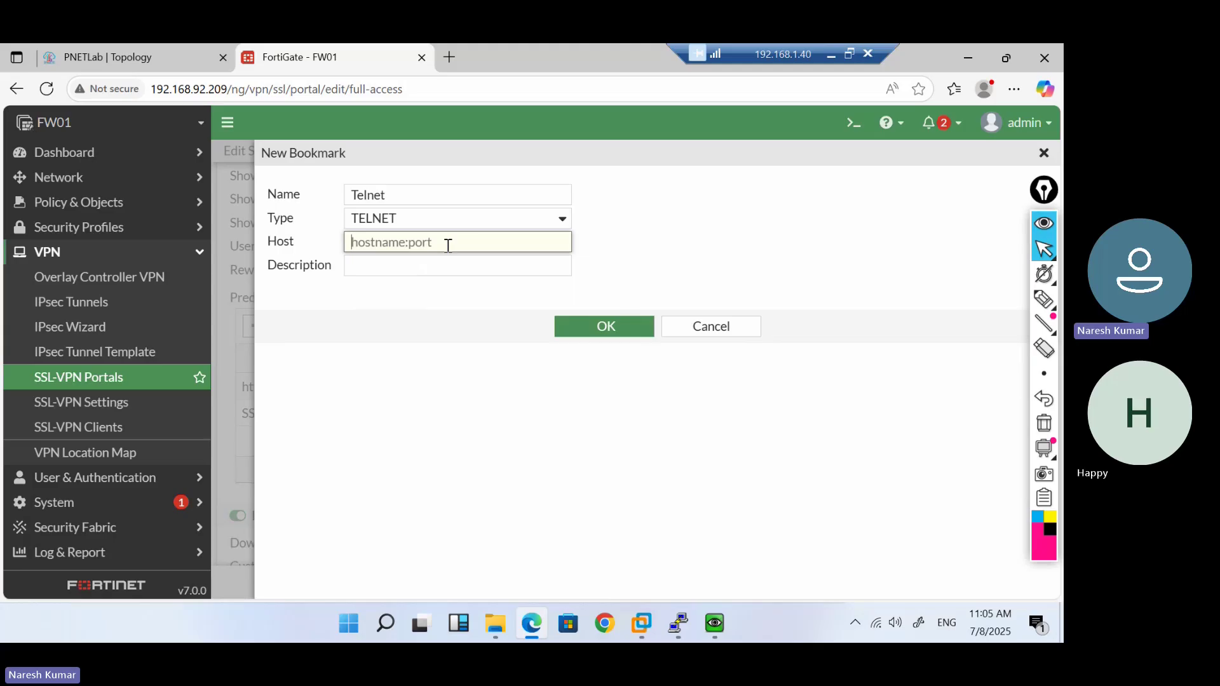
type("10.1.1.100:23")
left_click(578, 333)
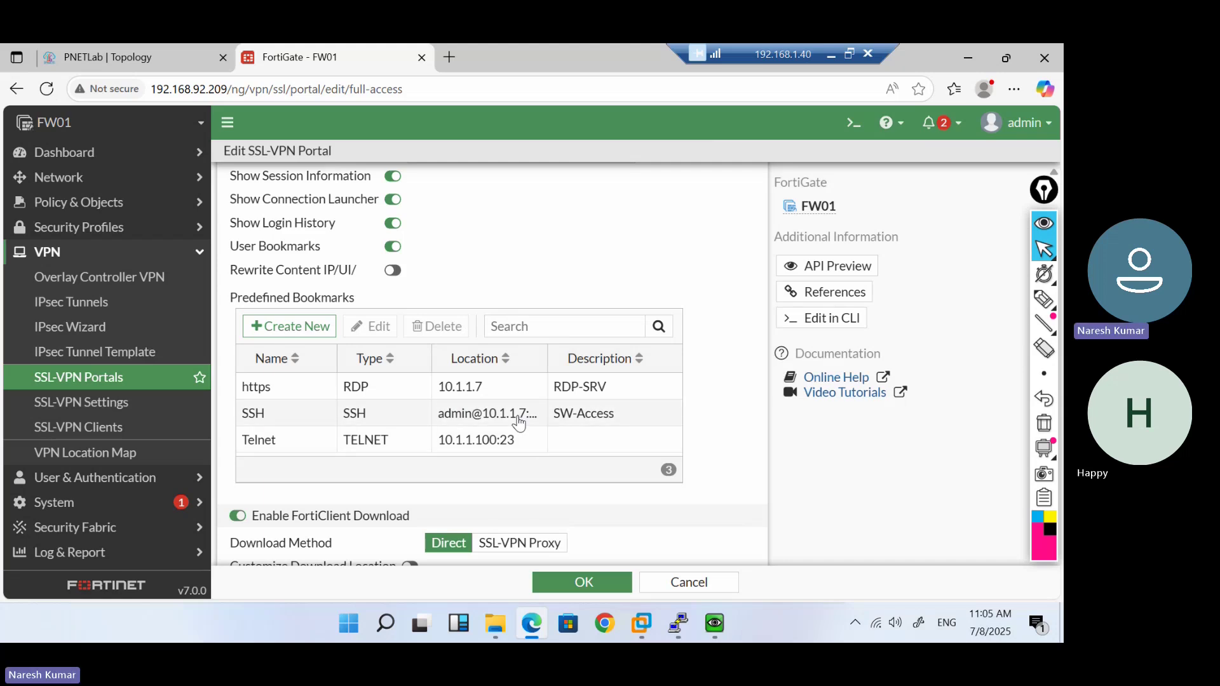
Open the SSH bookmark for review and close it without changes
left_click(520, 421)
left_click(383, 333)
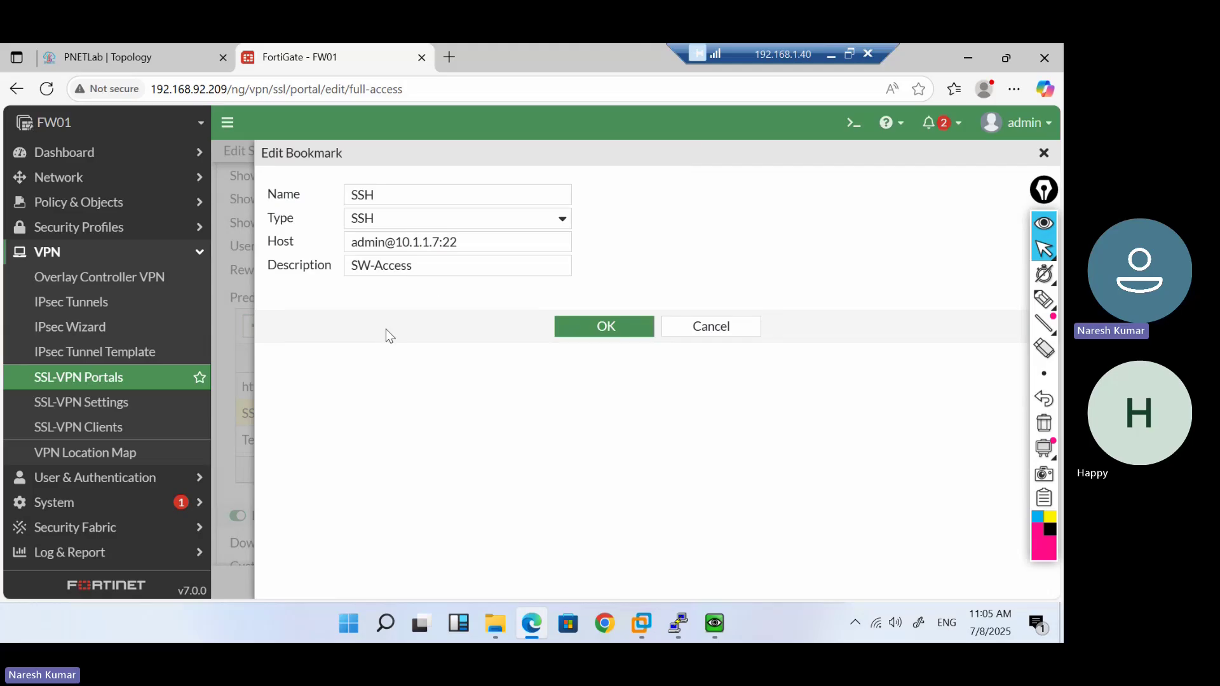
left_click(687, 327)
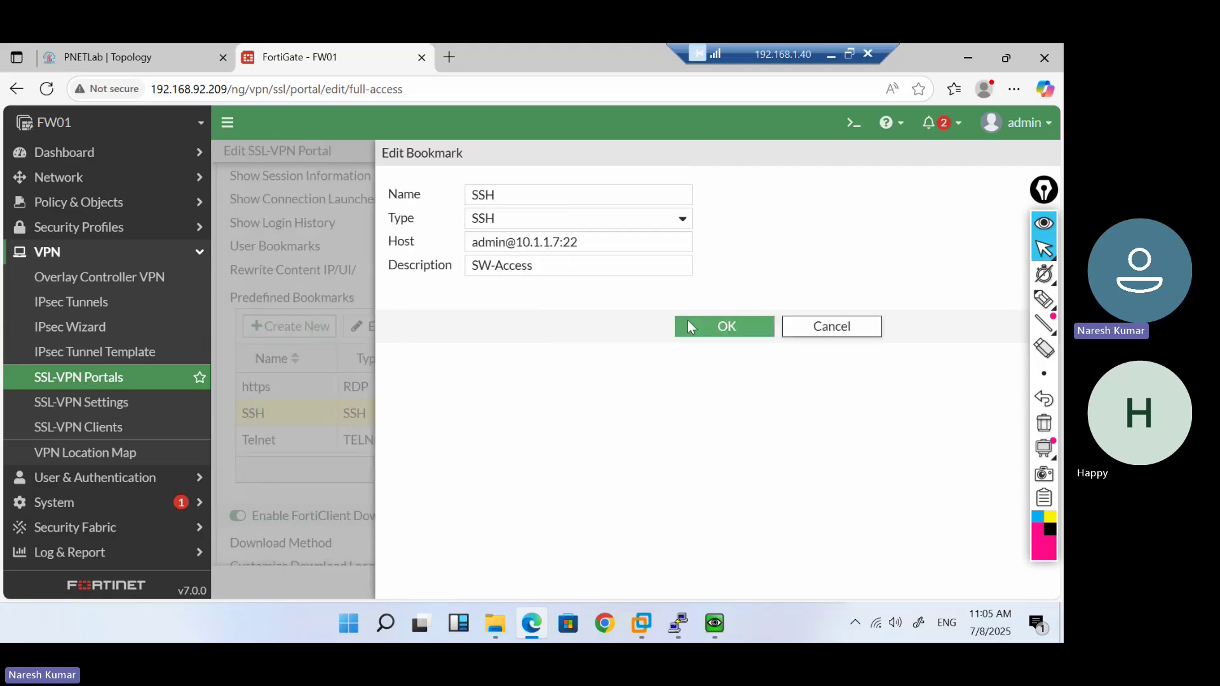
Try a custom FortiClient download location, turn it back off, and save the full-access portal
scroll(521, 502, "down", 1)
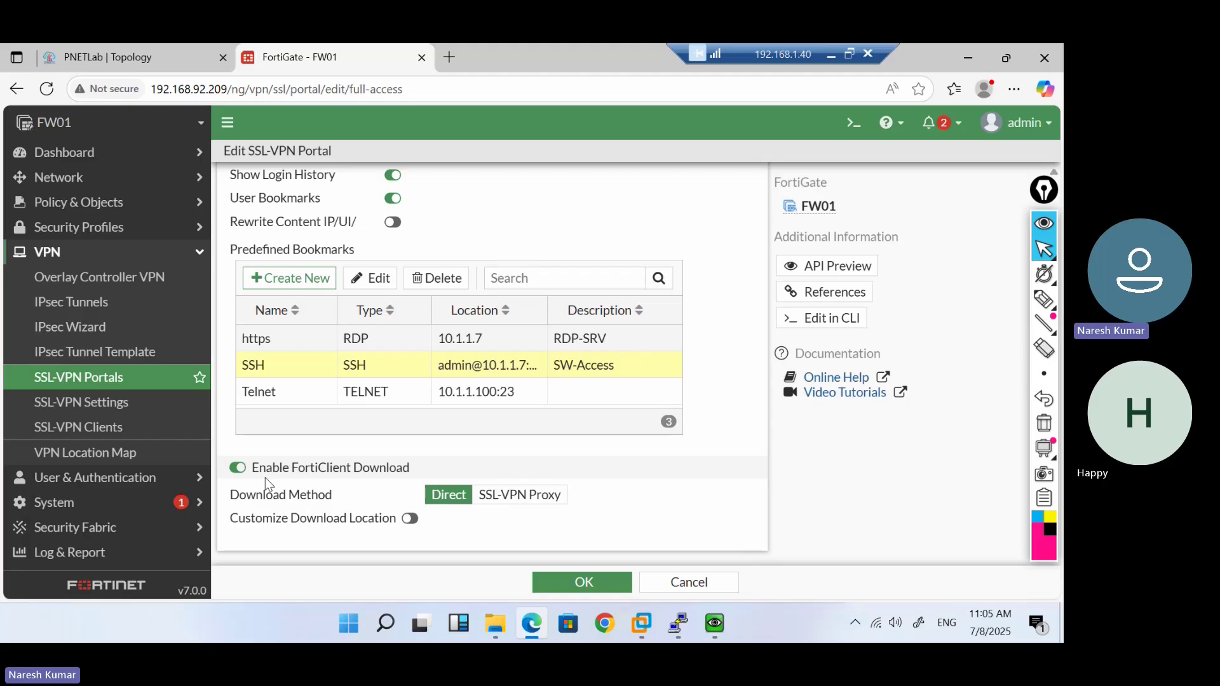
left_click(409, 519)
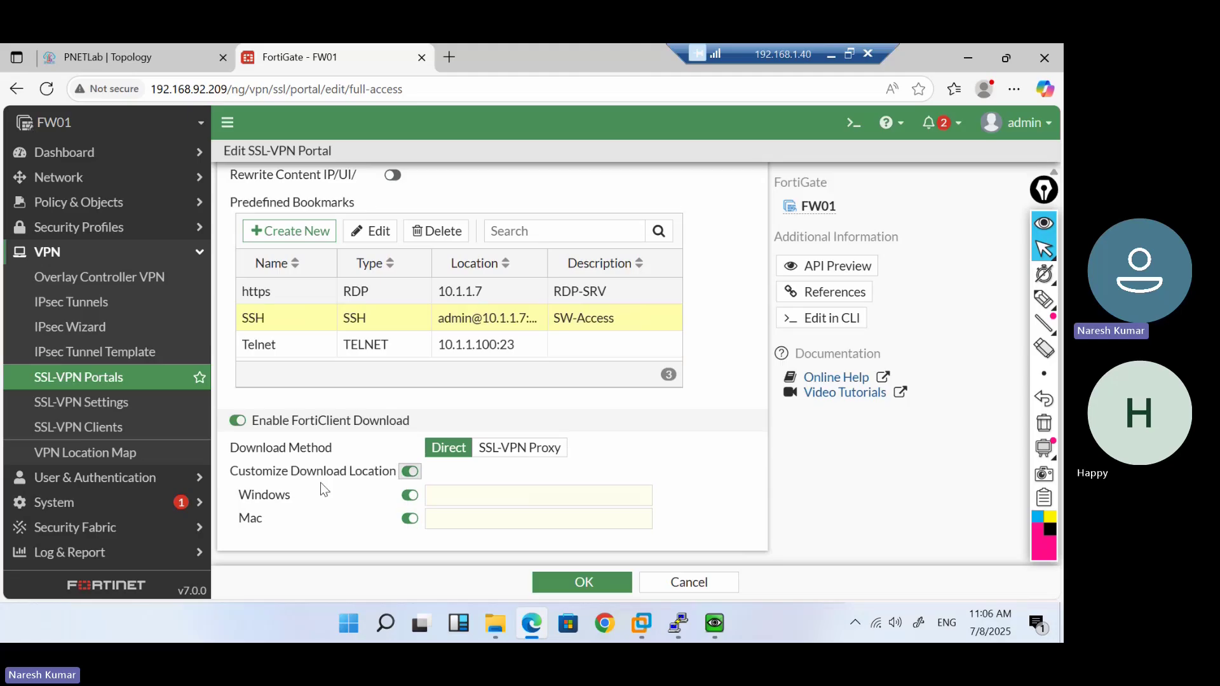
left_click(470, 491)
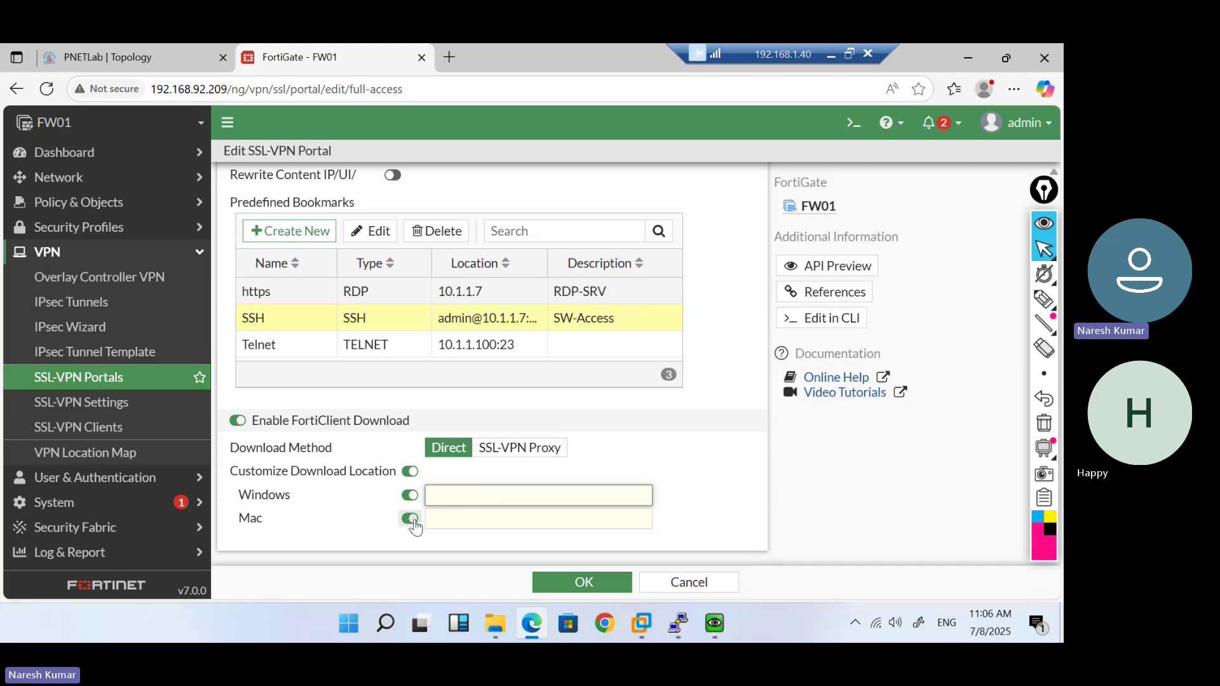
left_click(411, 519)
left_click(409, 540)
left_click(444, 502)
type("India")
left_click(410, 472)
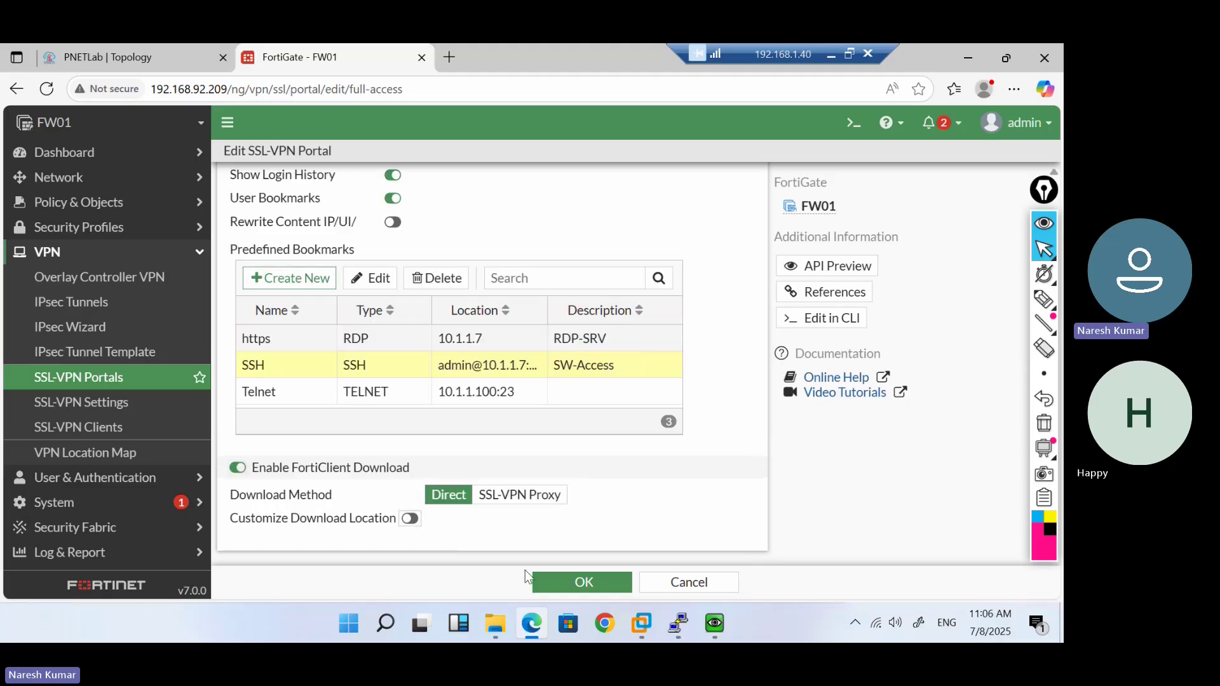
left_click(583, 583)
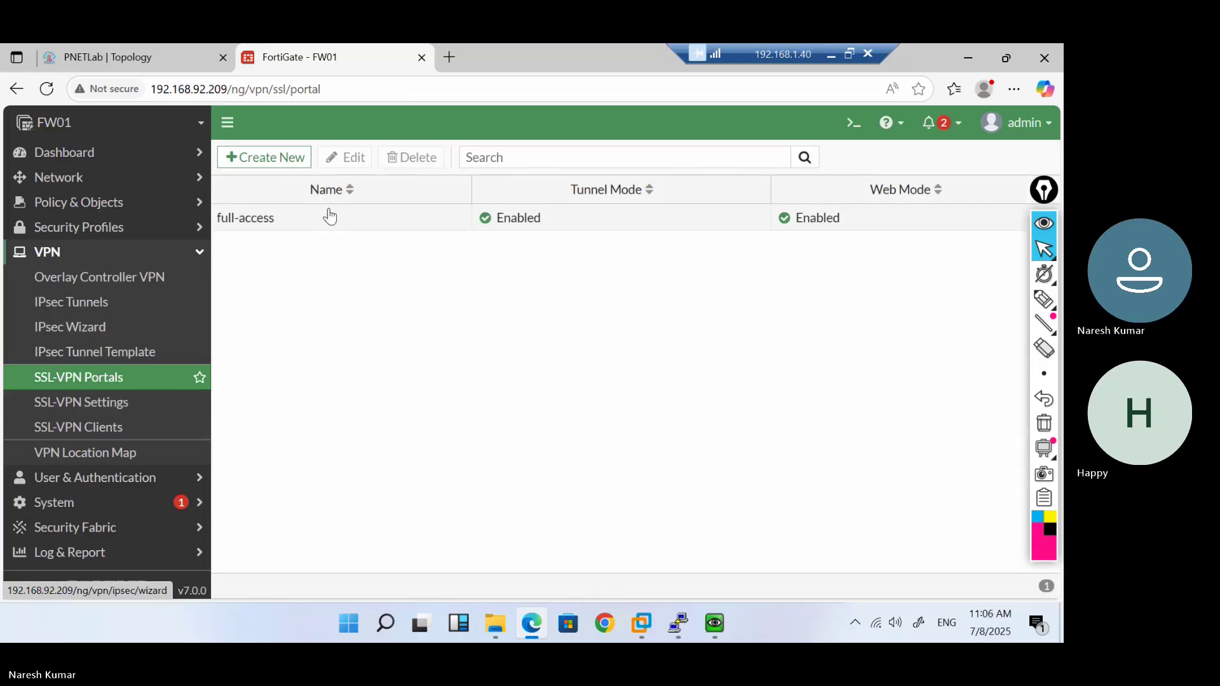
Open SSL-VPN Settings and select the Fortinet and C3725 nodes in the PNETLab topology
left_click(109, 403)
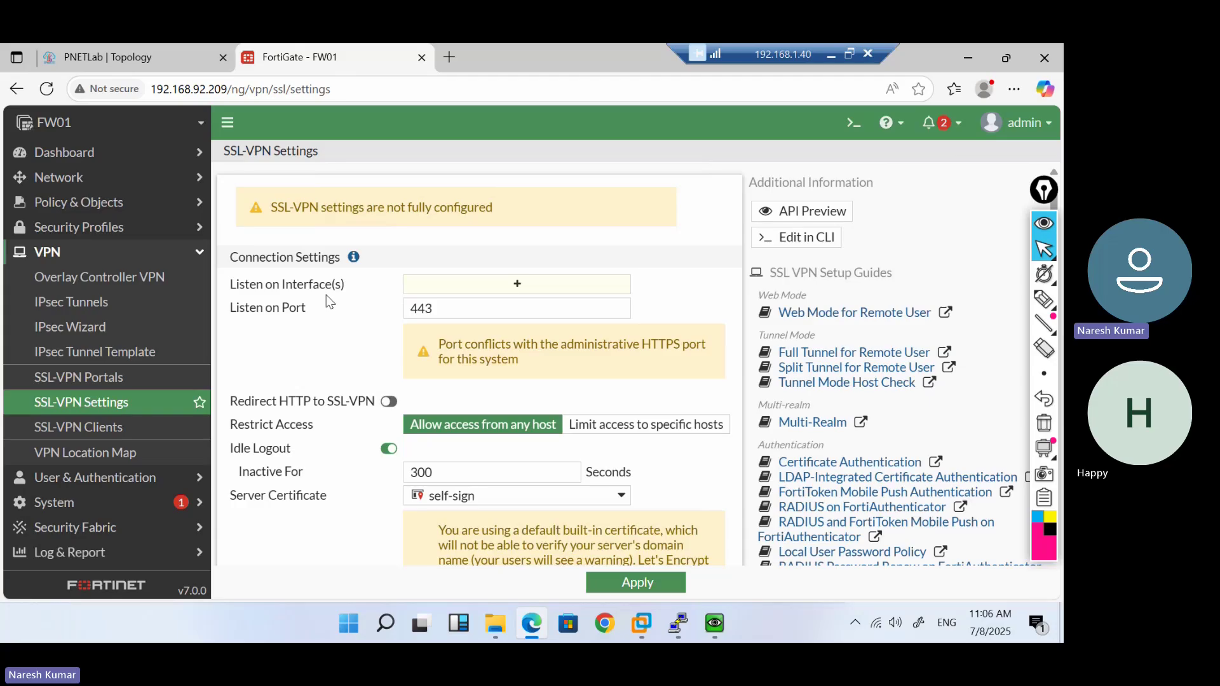
left_click(137, 56)
left_click_drag(219, 365, 299, 251)
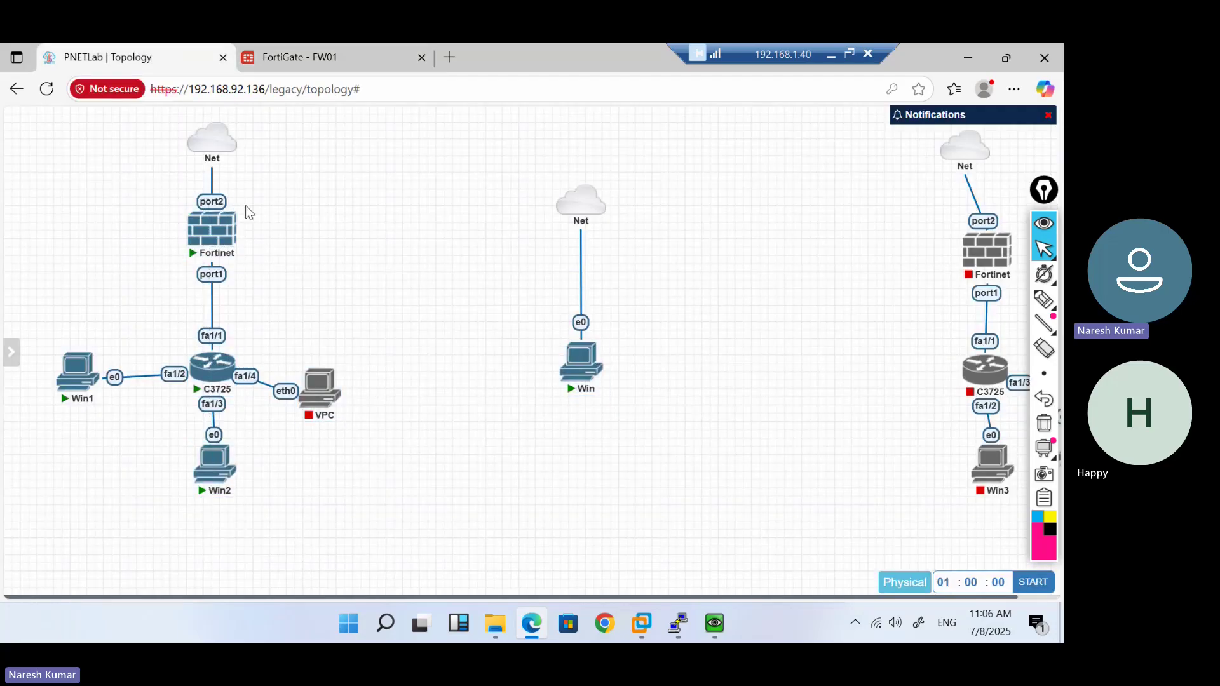
left_click(305, 51)
Listen on the WAN (port2) interface and change the listening port to 10443
left_click(517, 283)
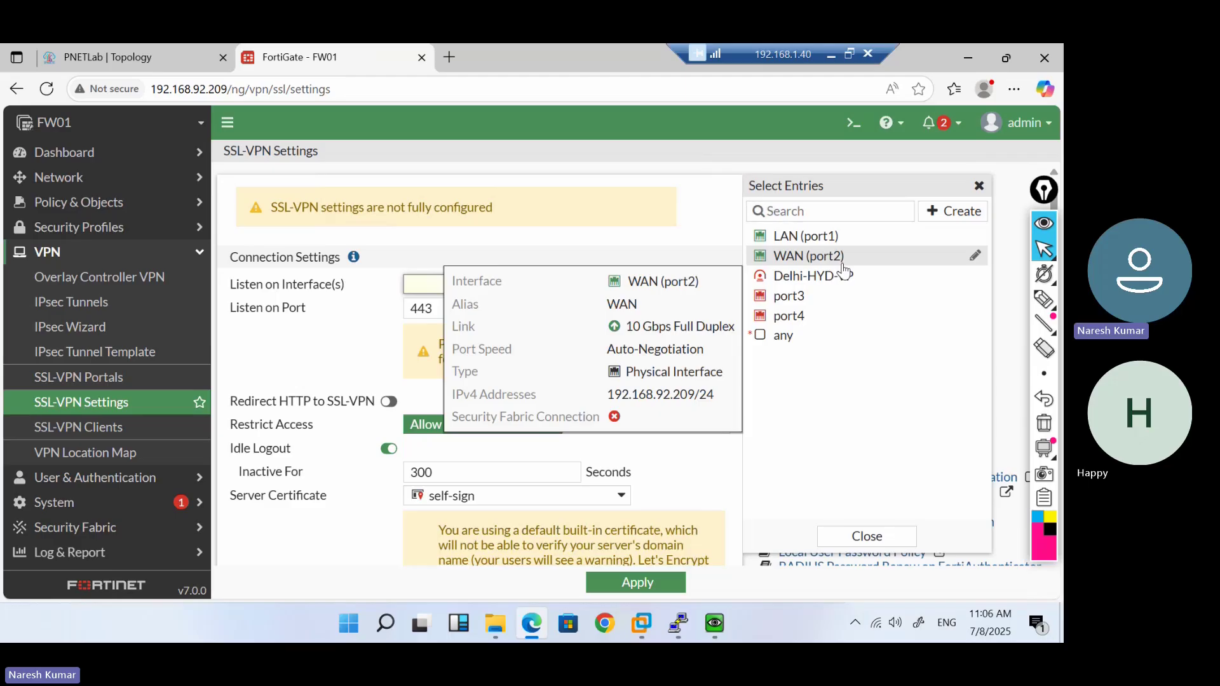
left_click(847, 261)
left_click(502, 326)
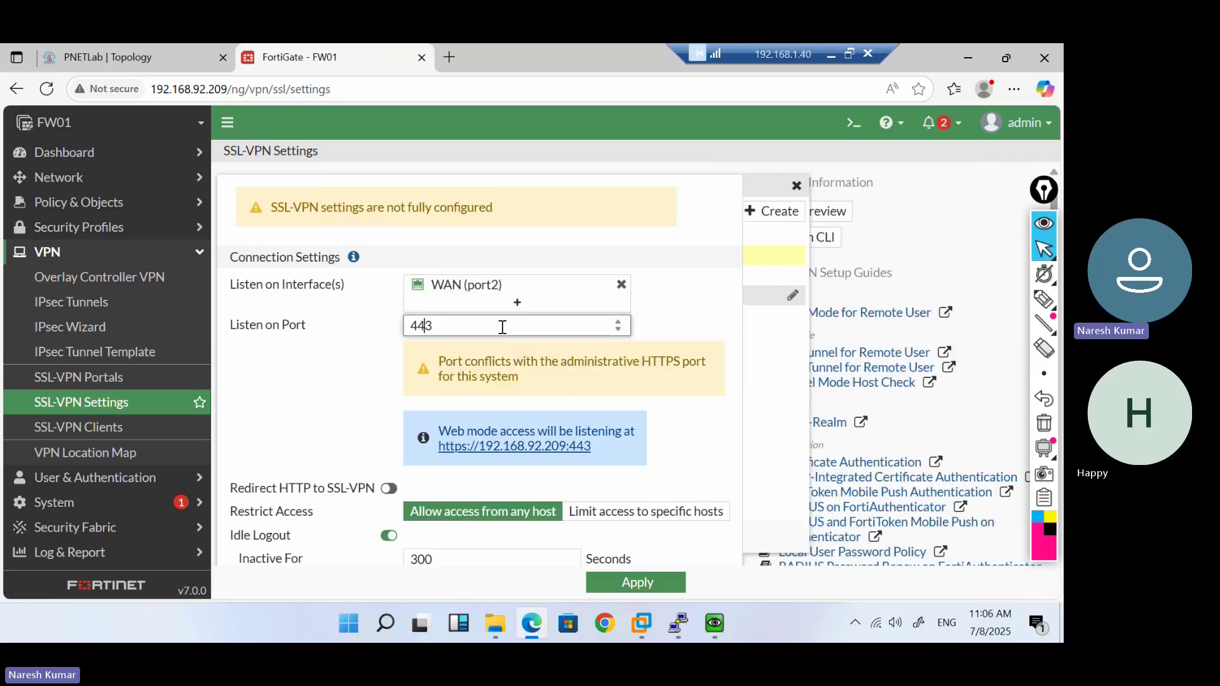
key("Home")
type("10")
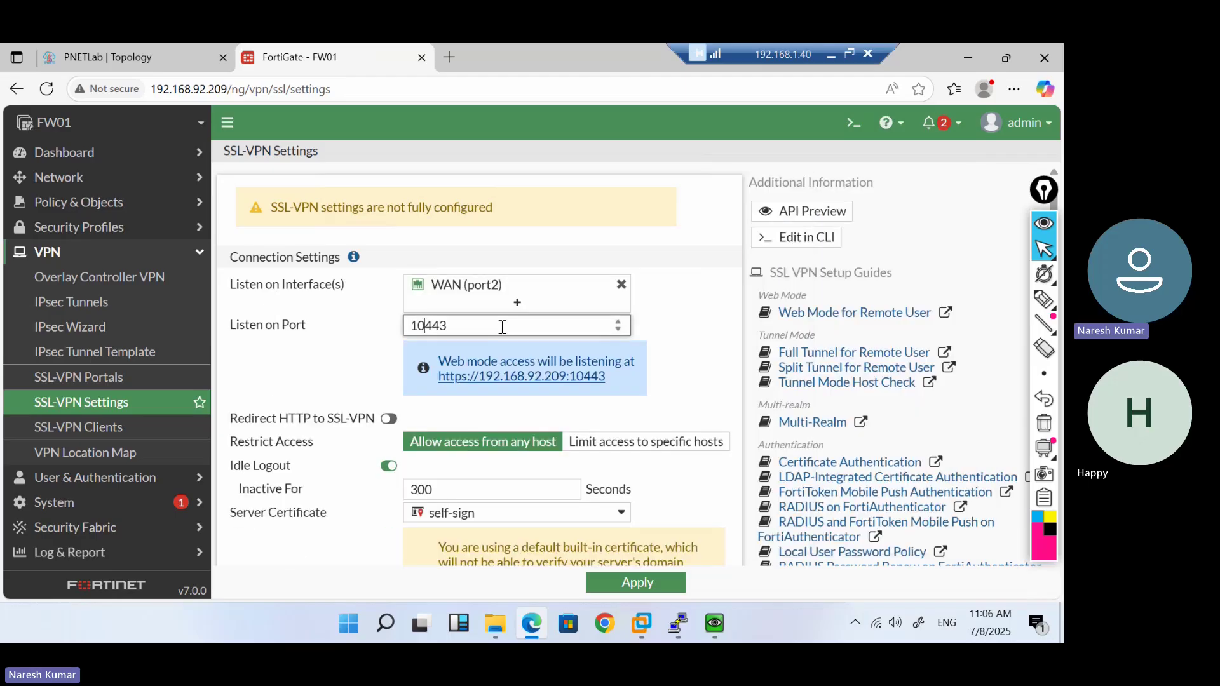
left_click(514, 394)
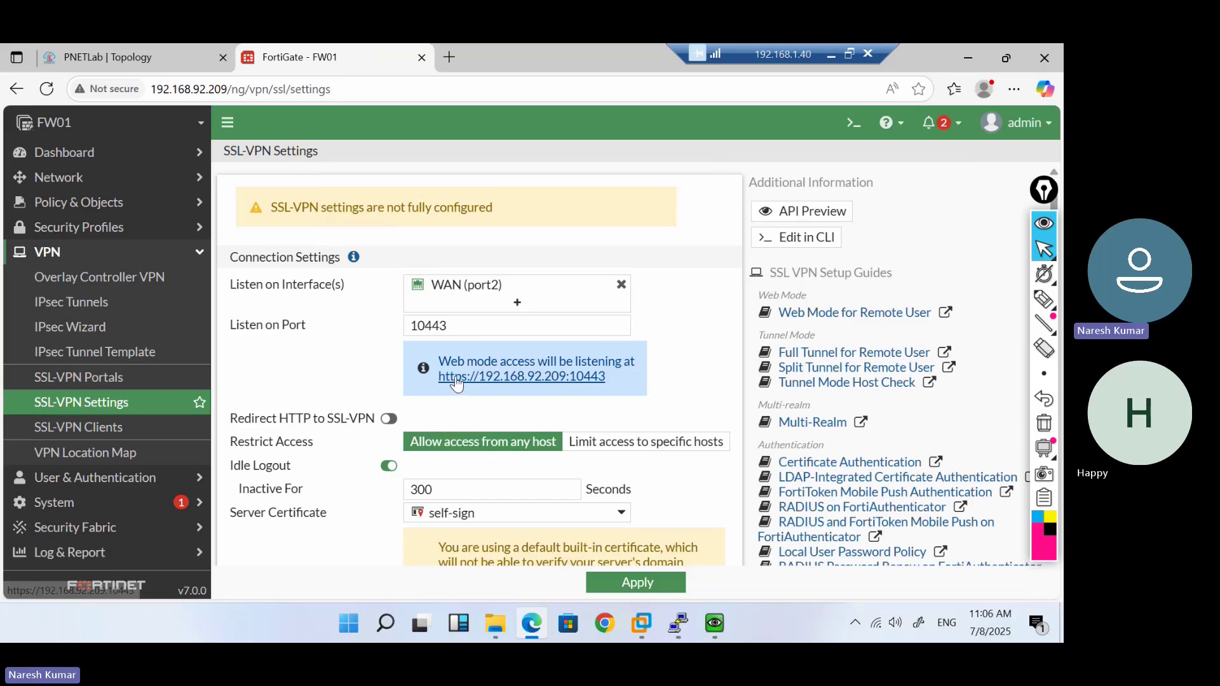
scroll(586, 386, "down", 1)
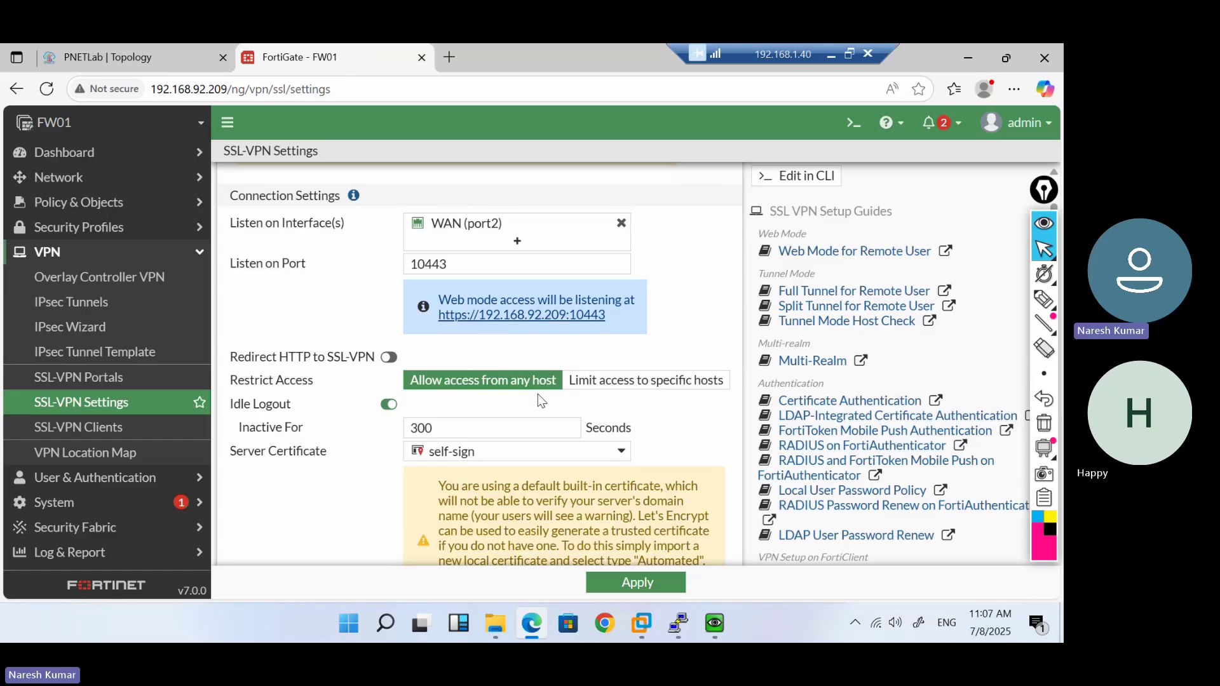
Cancel creating a new host address and set Restrict Access to allow any host
left_click(627, 392)
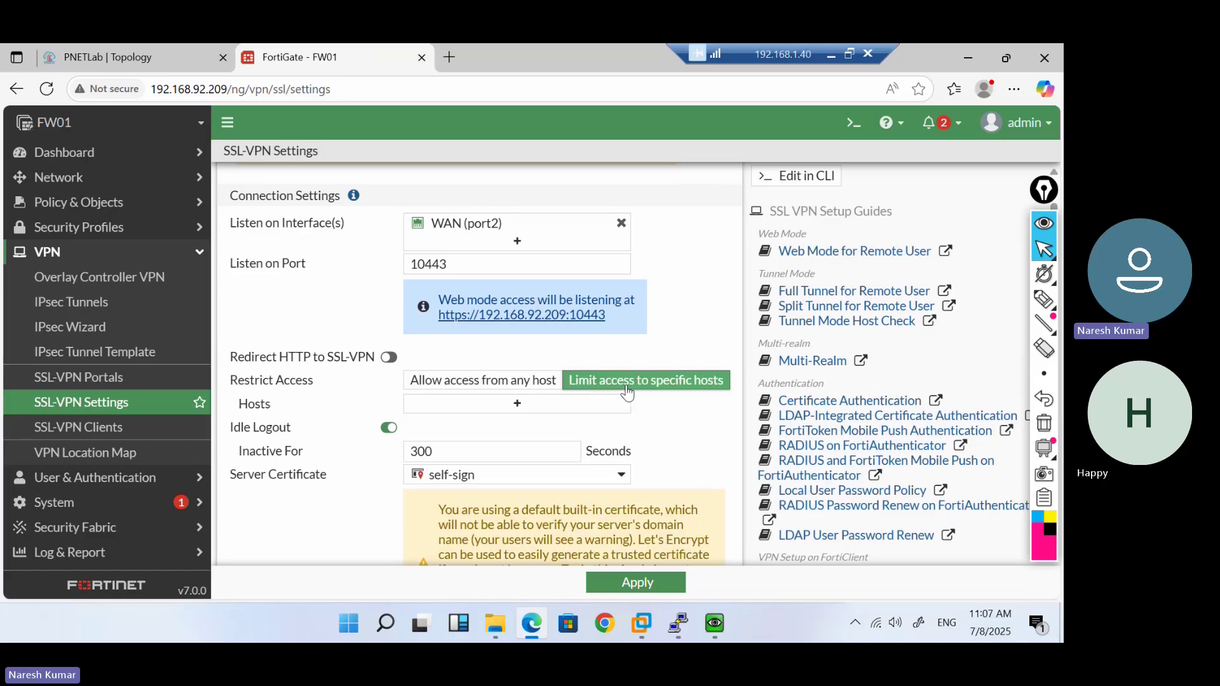
left_click(514, 407)
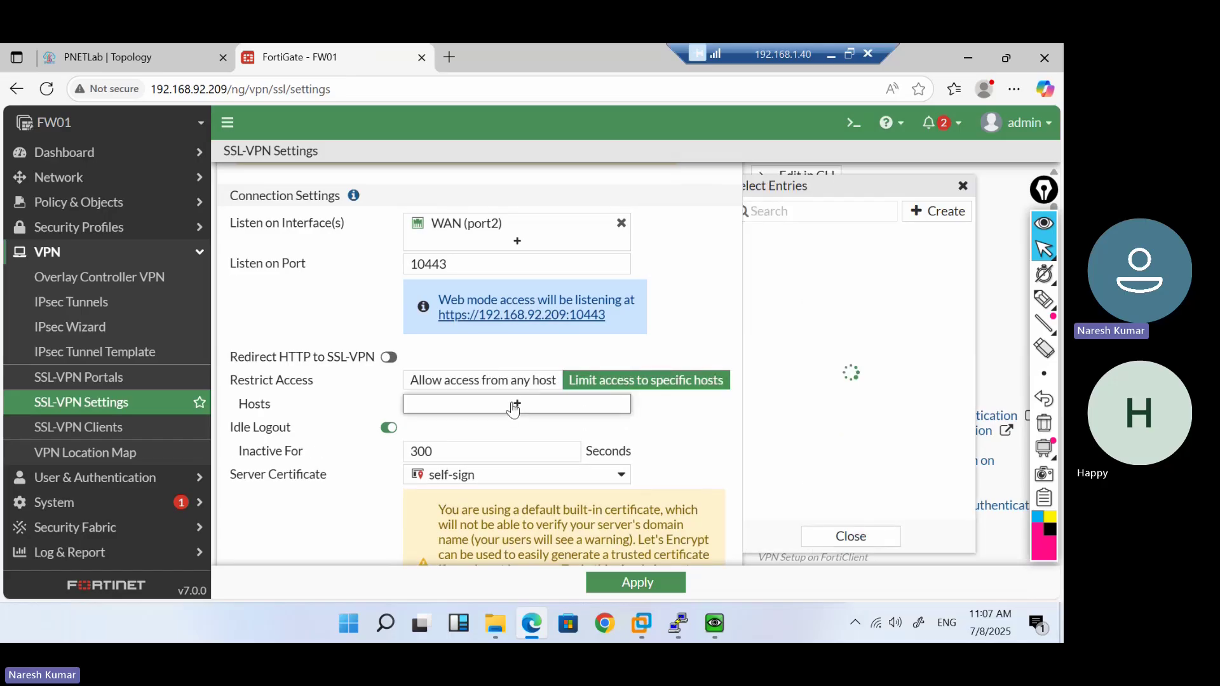
left_click(950, 217)
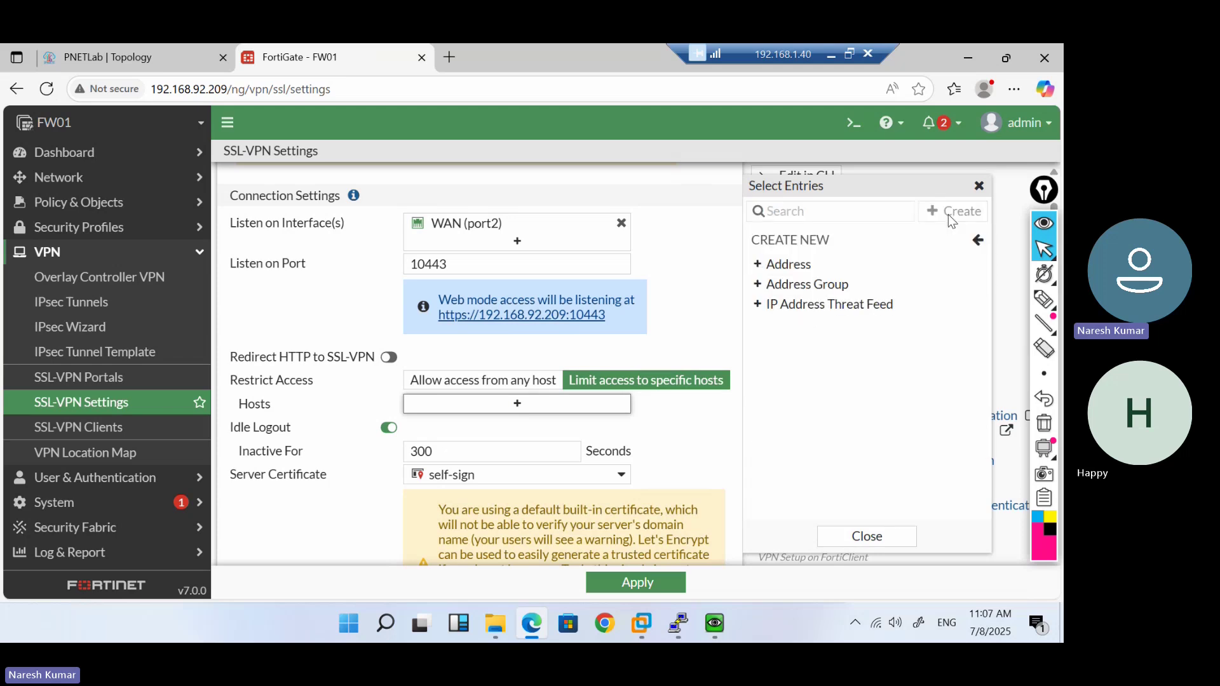
left_click(786, 265)
left_click(556, 247)
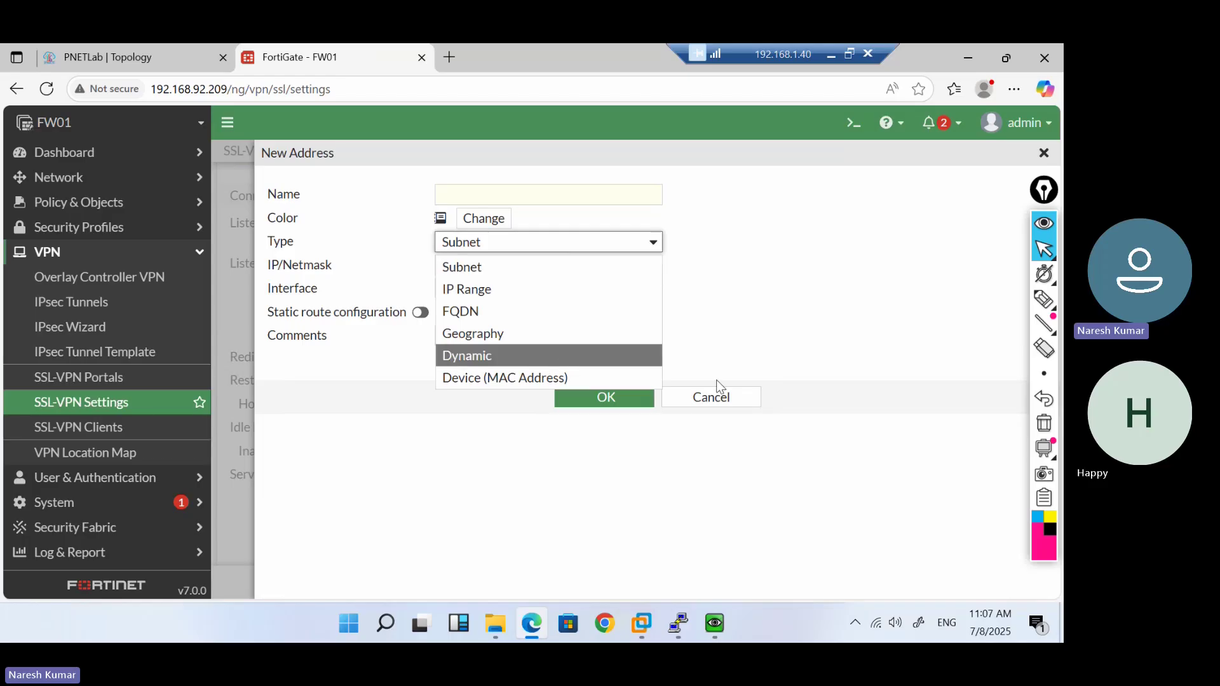
left_click(735, 402)
left_click(731, 400)
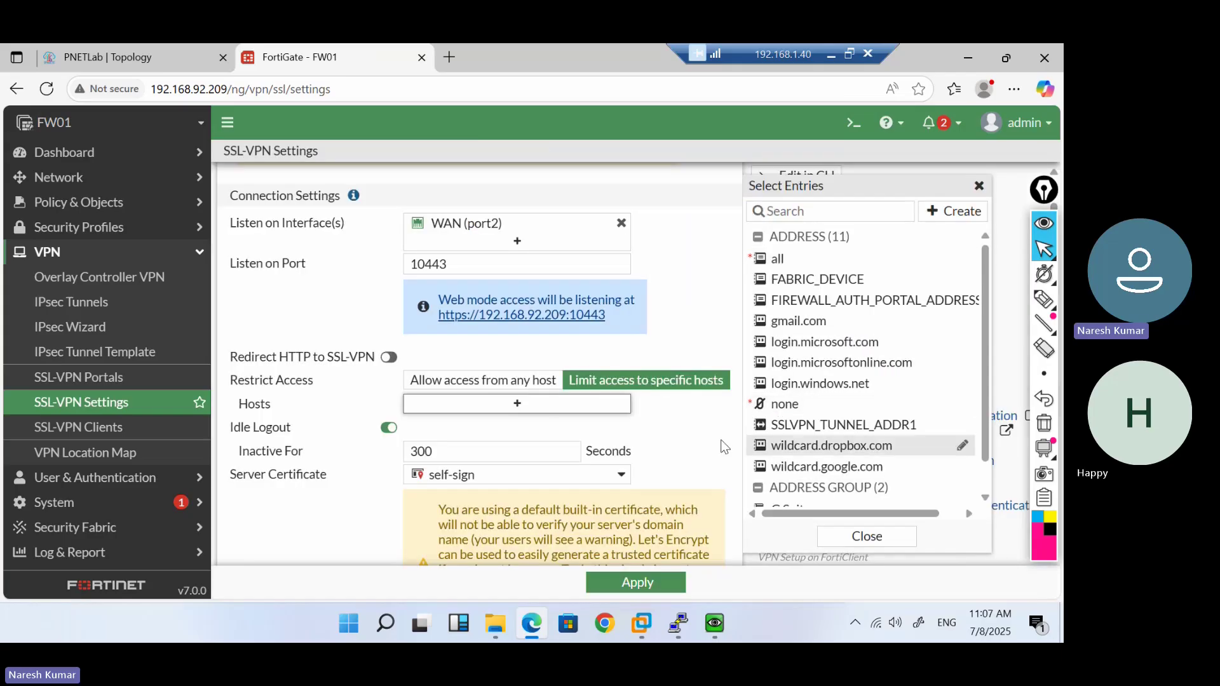
left_click(466, 393)
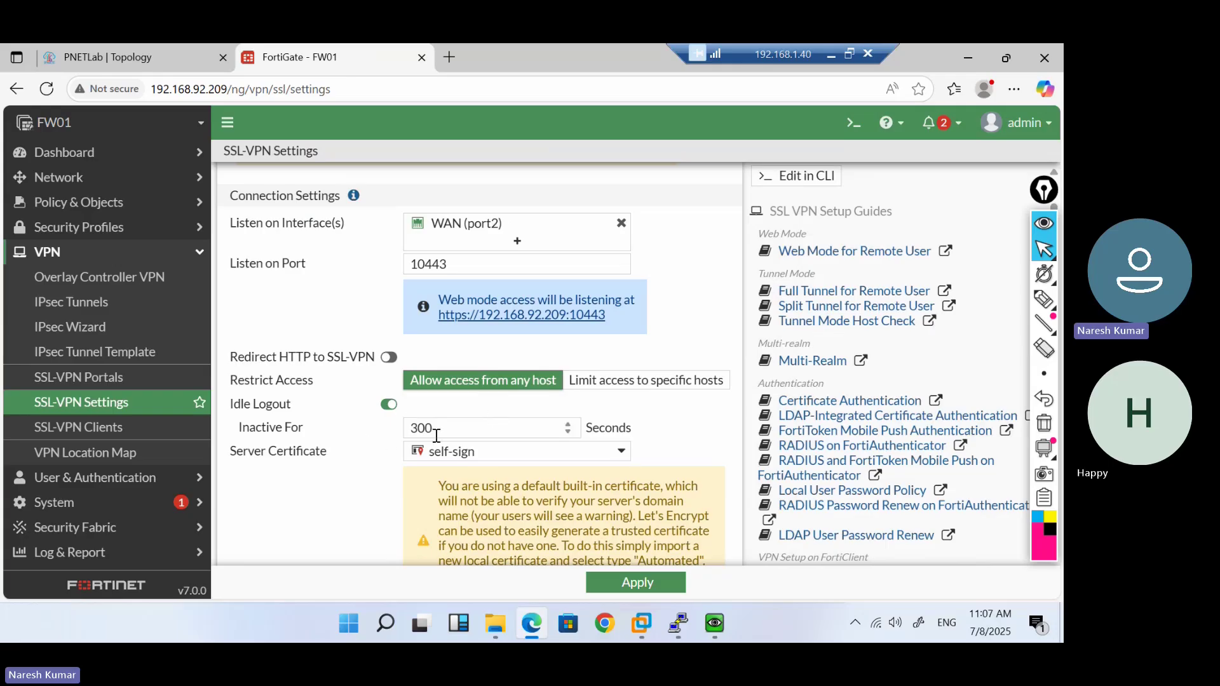
scroll(373, 490, "down", 1)
scroll(374, 490, "down", 1)
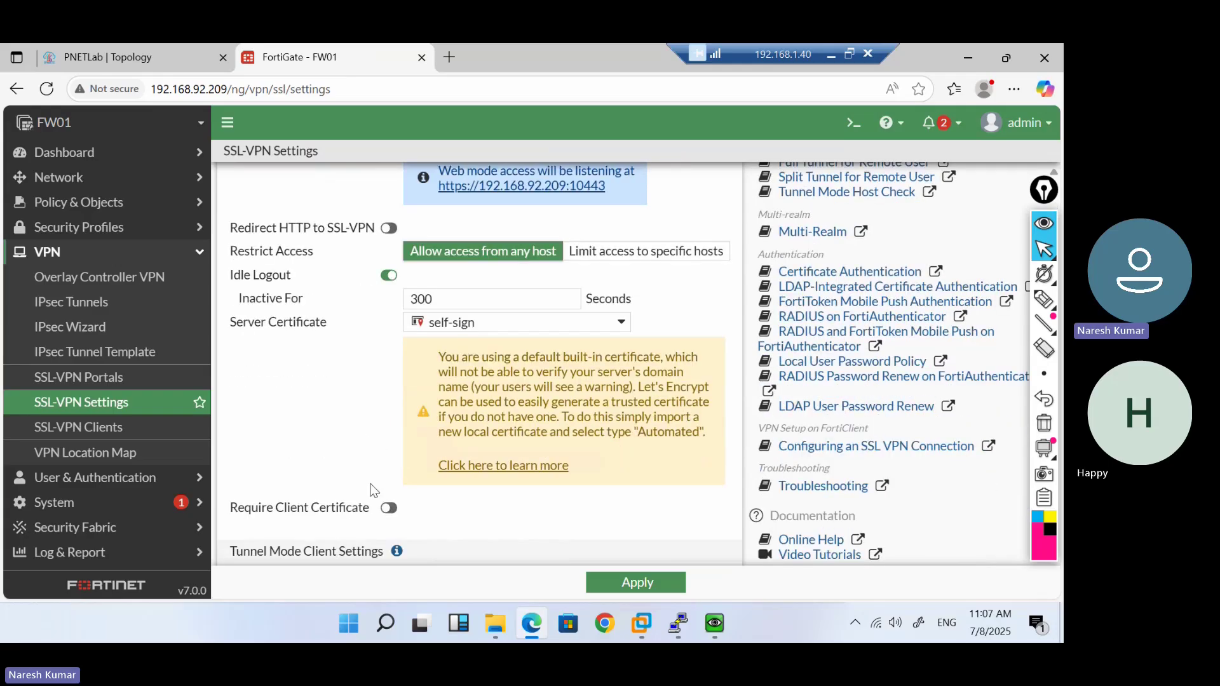
left_click(621, 331)
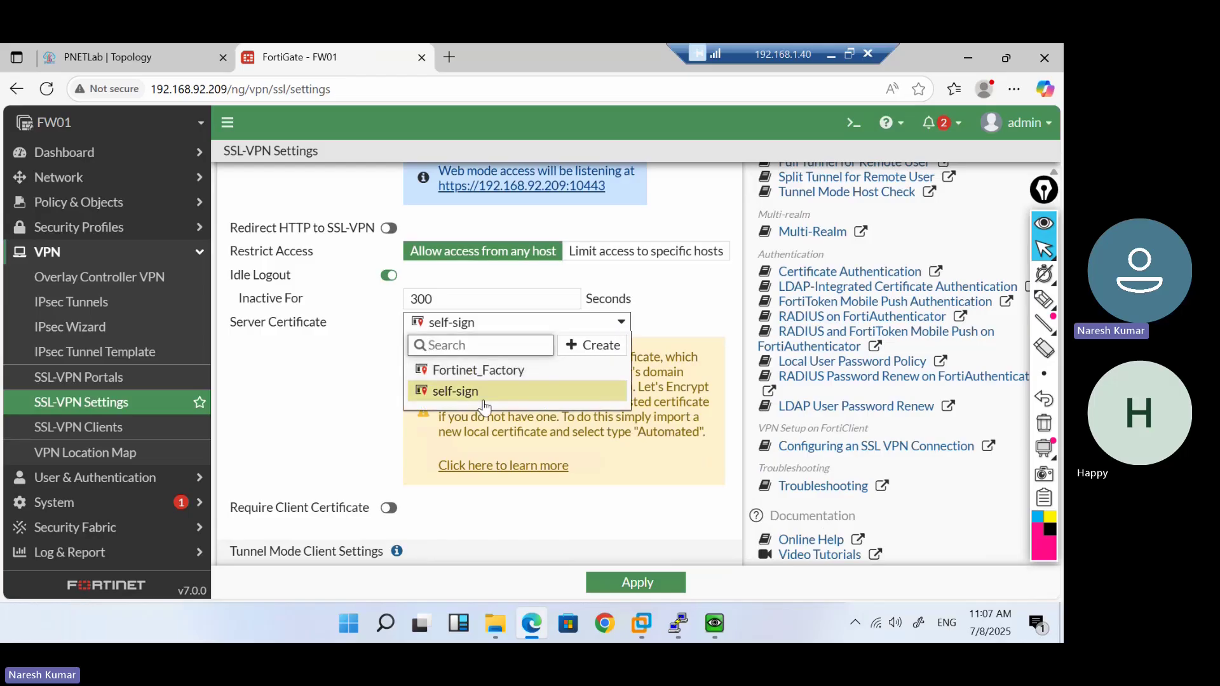
left_click(318, 385)
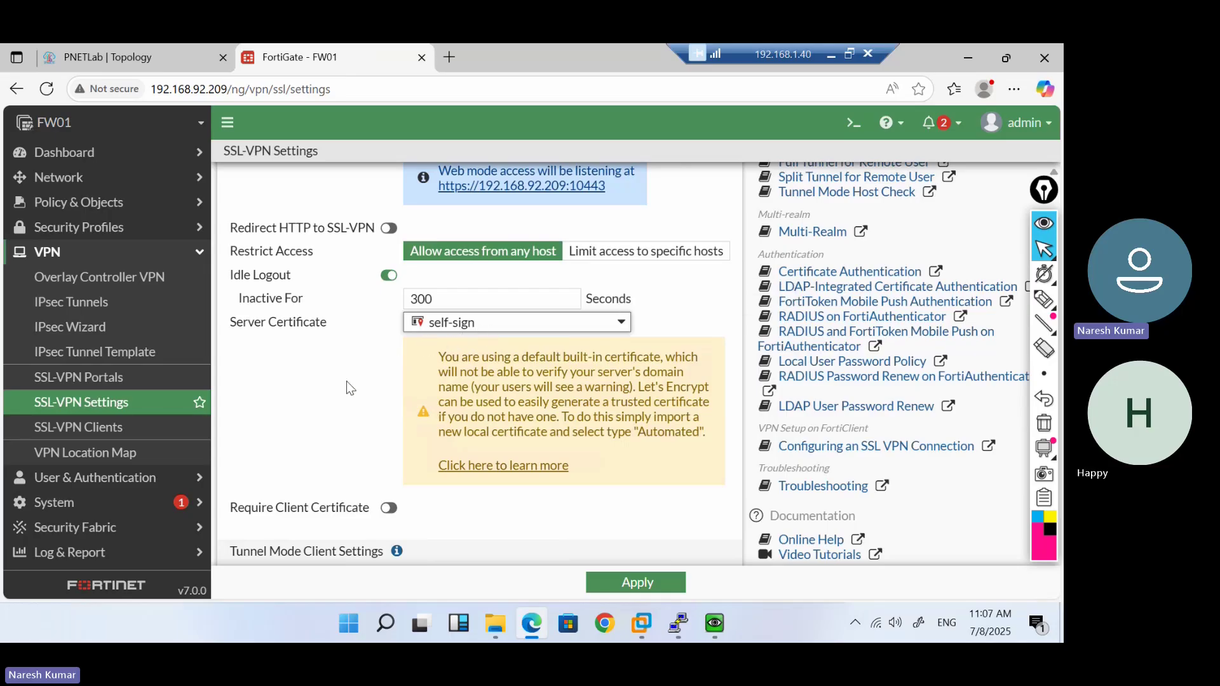
scroll(349, 388, "down", 2)
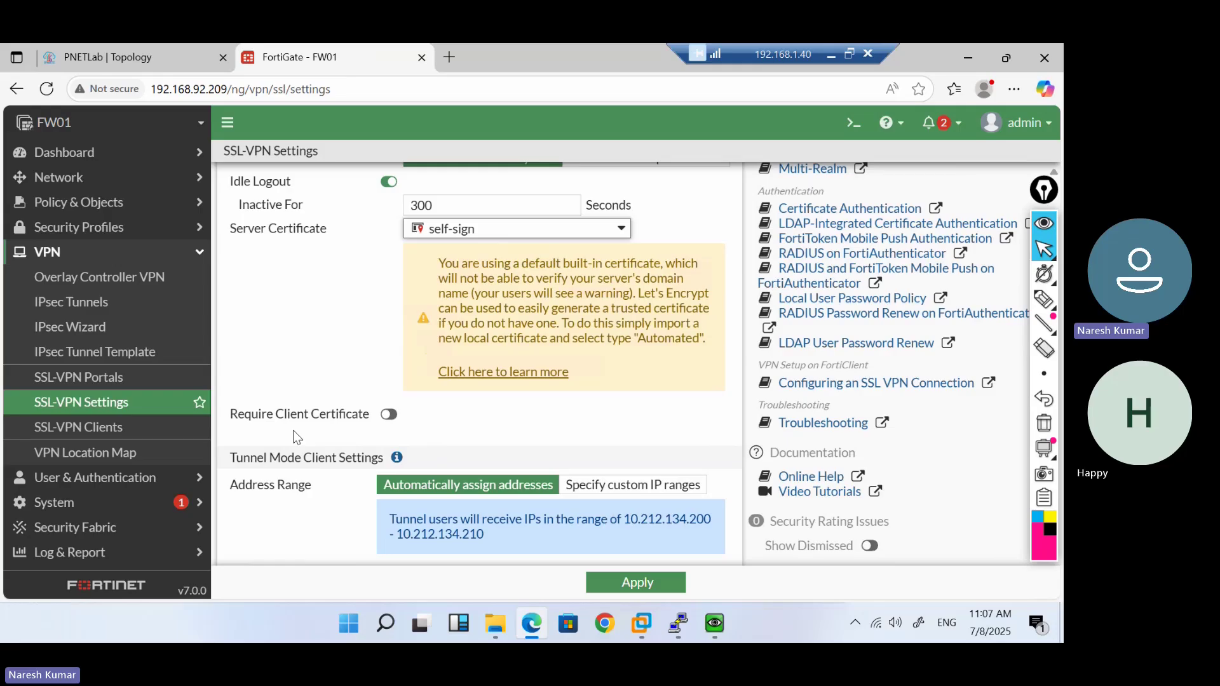
scroll(487, 442, "down", 3)
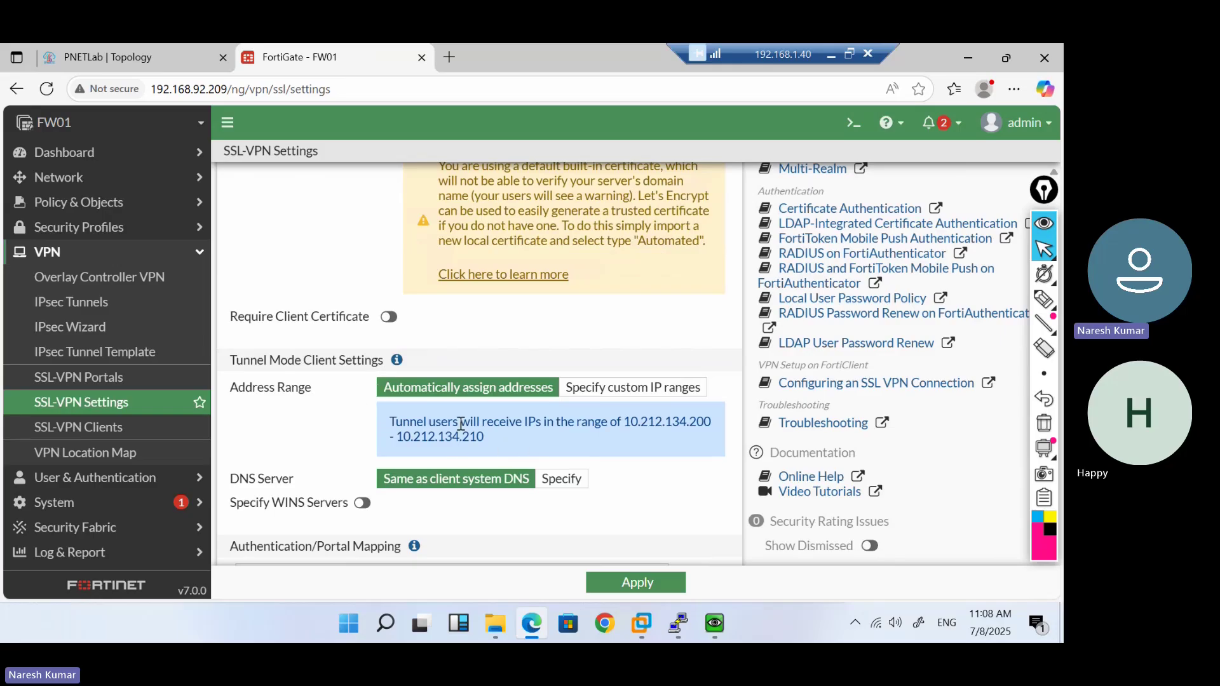
scroll(600, 433, "down", 2)
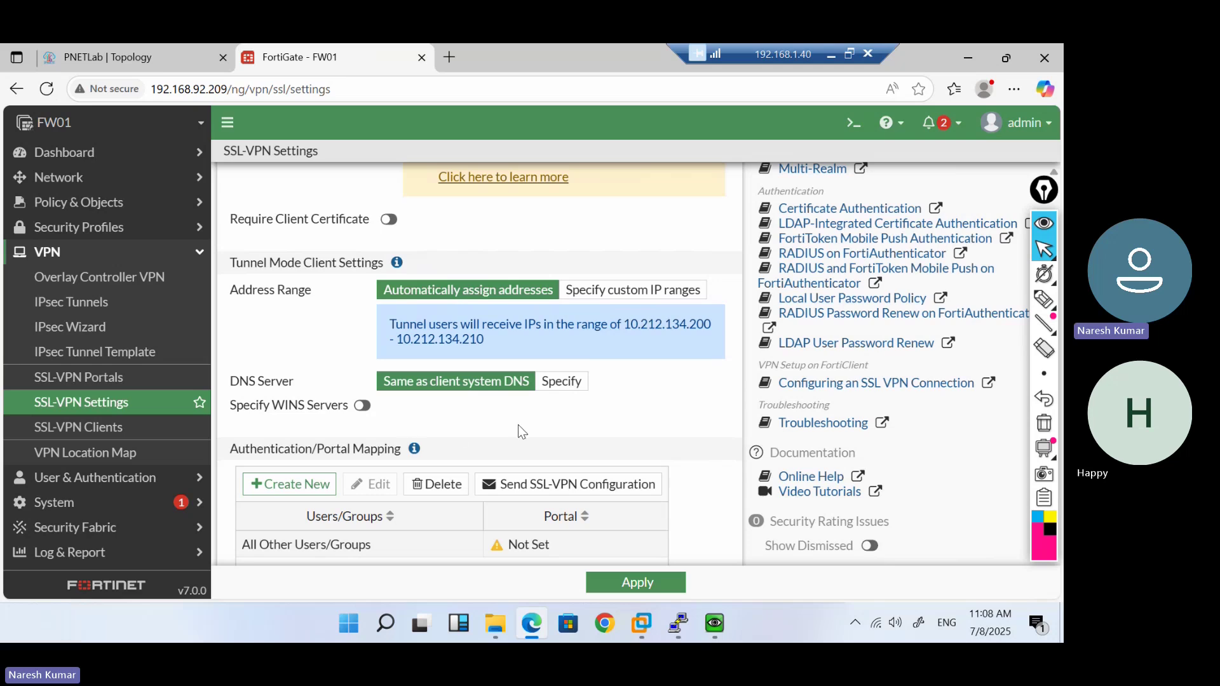
left_click(561, 392)
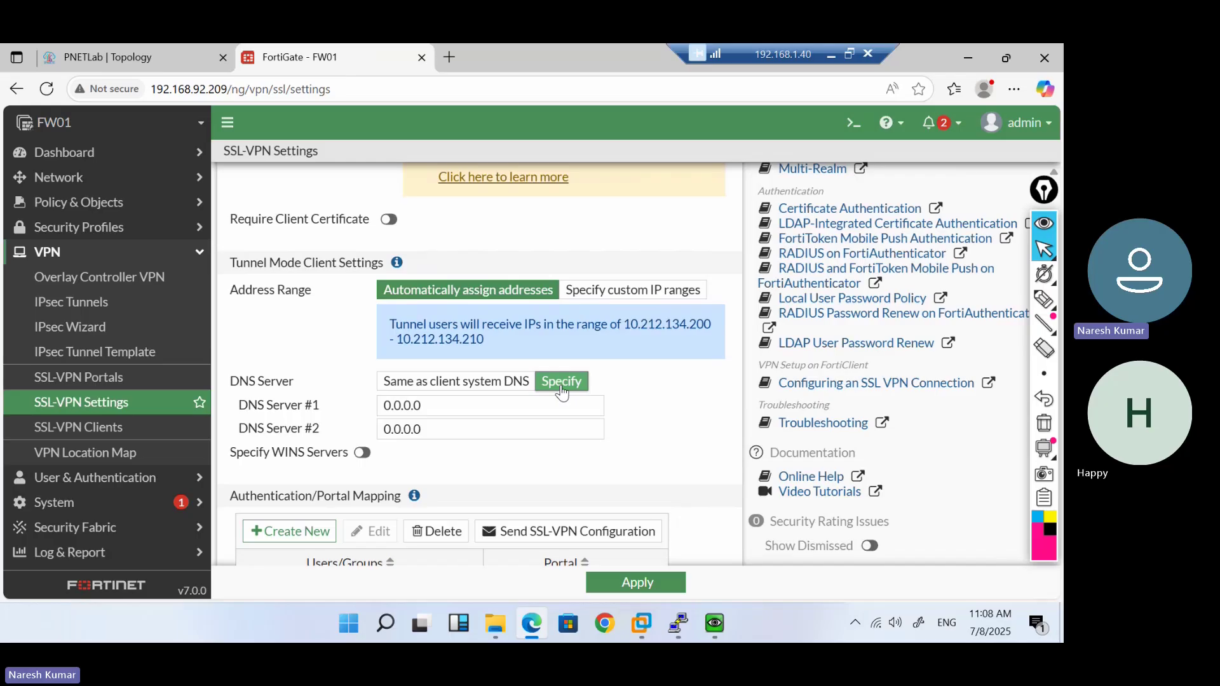
left_click(508, 385)
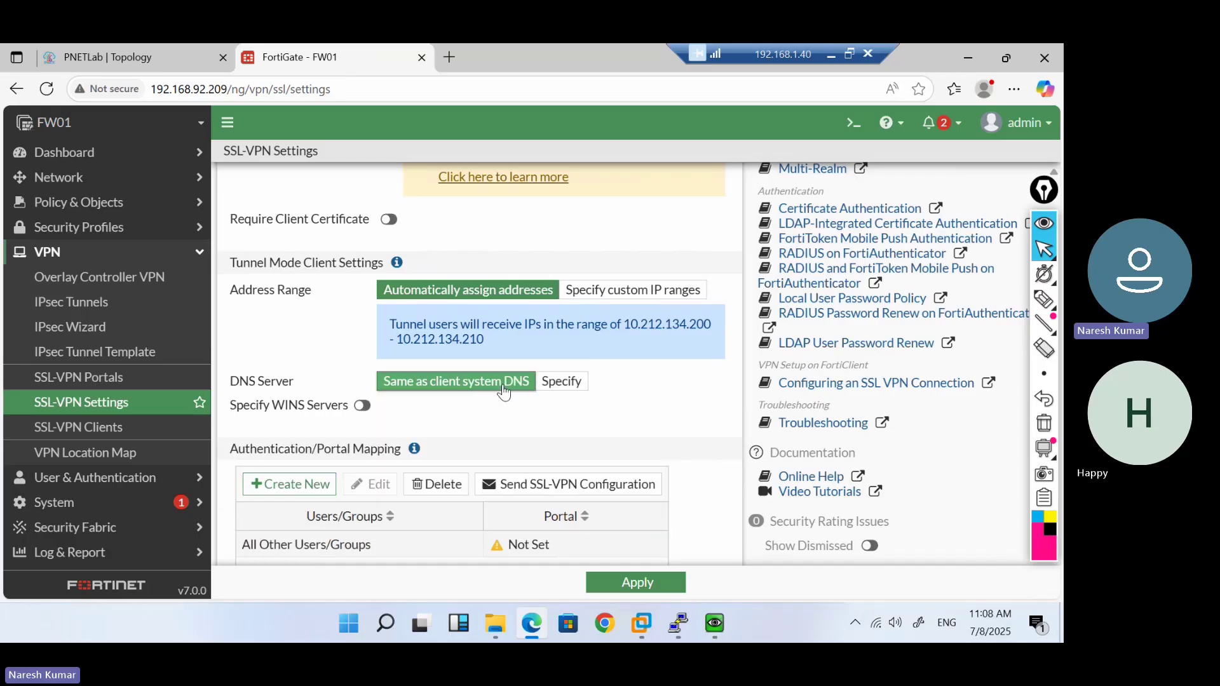
scroll(504, 407, "down", 2)
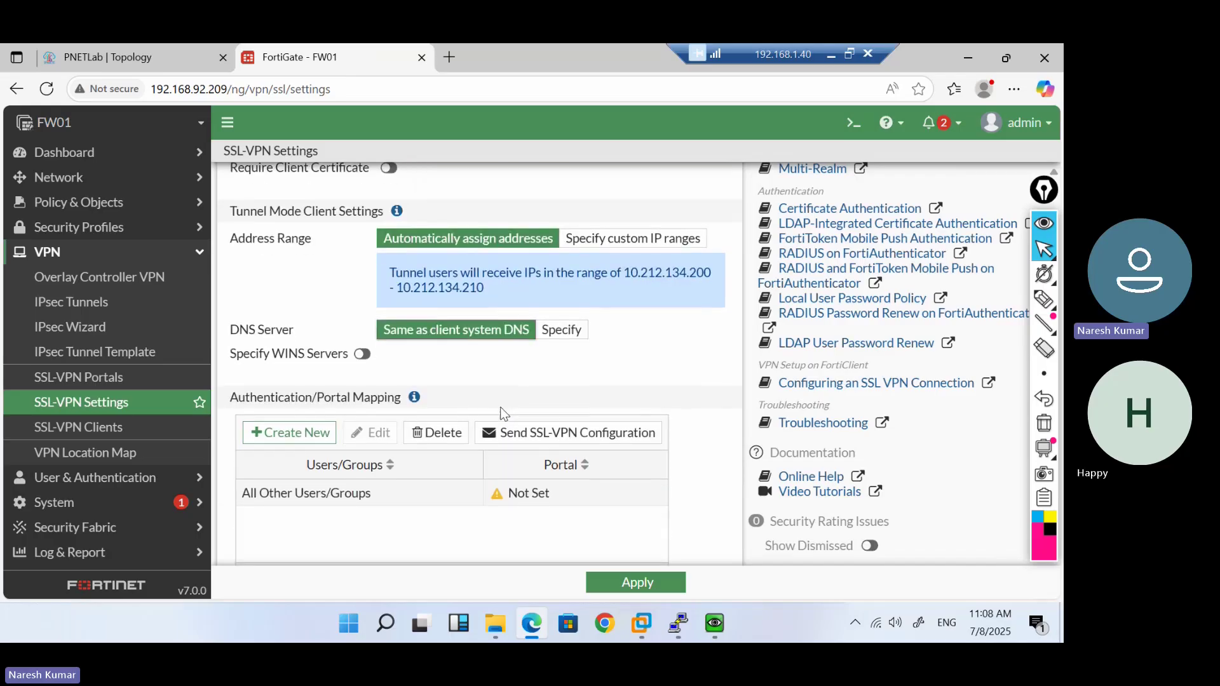
scroll(502, 413, "down", 1)
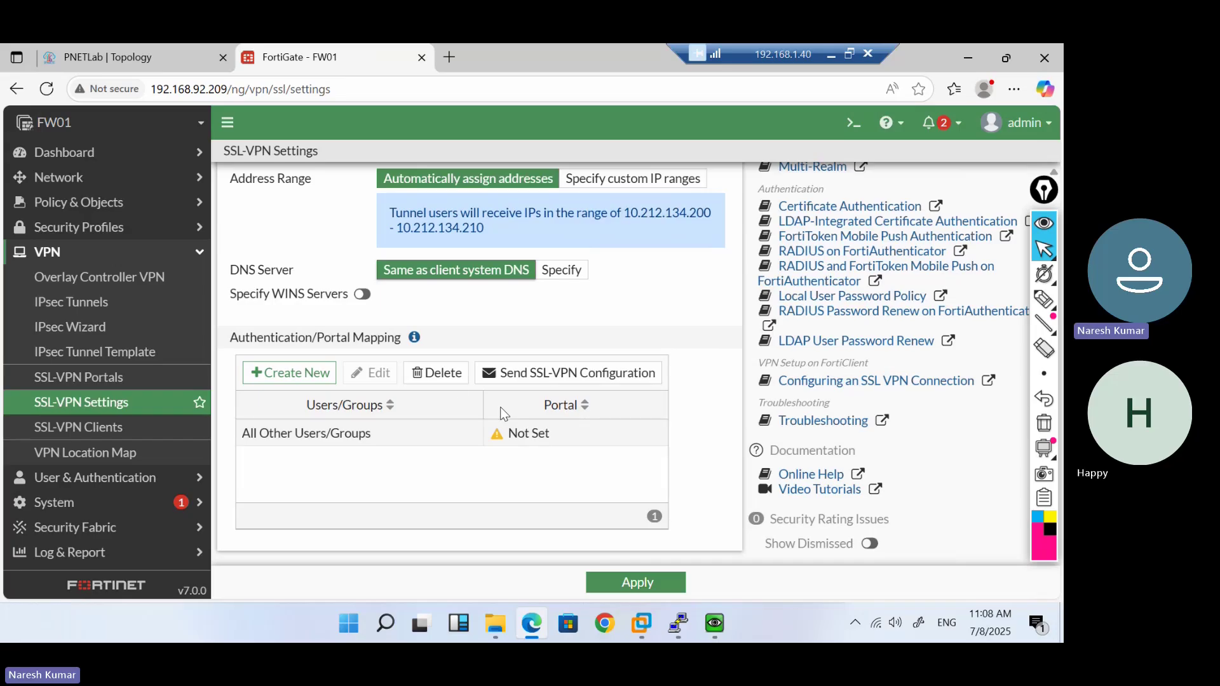
left_click(361, 295)
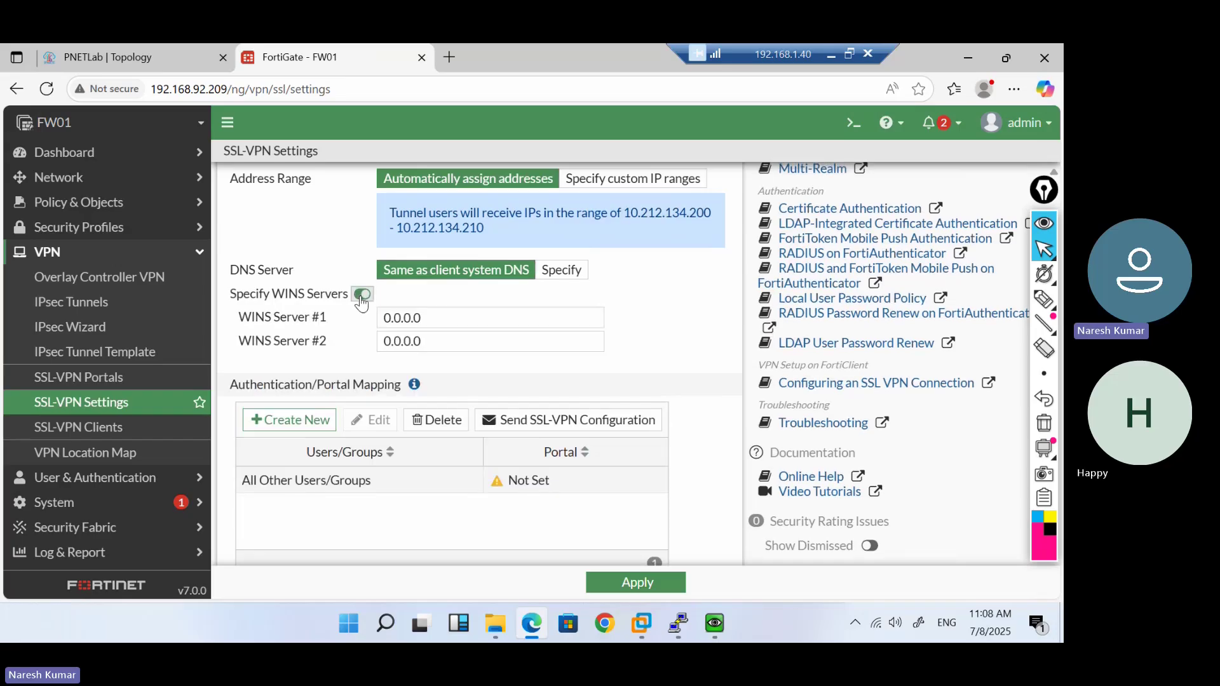
left_click(361, 294)
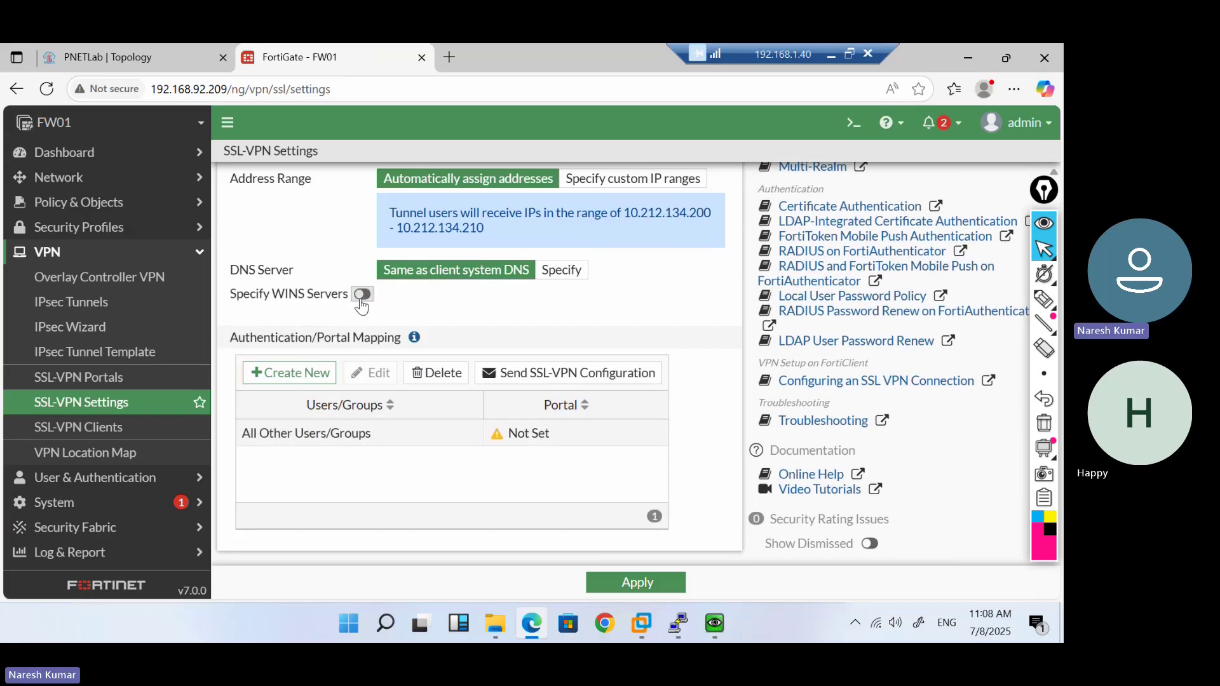
Add a portal mapping assigning Guest-group and test-grp to the full-access portal
left_click(294, 375)
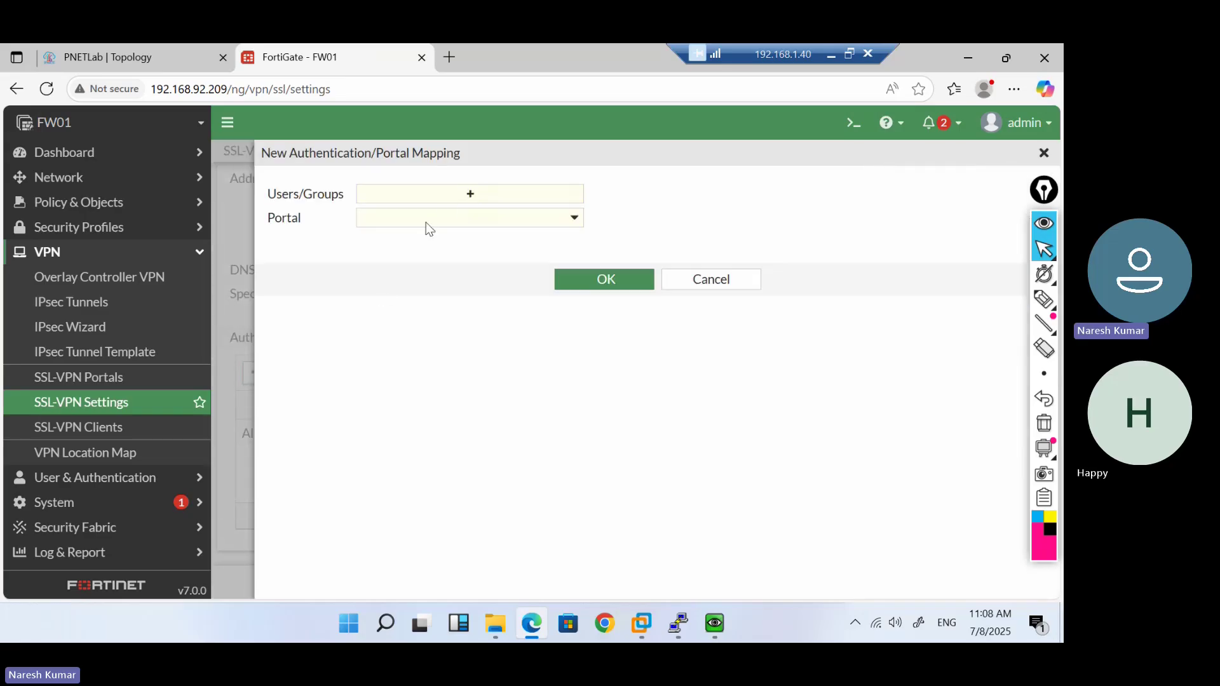
left_click(478, 193)
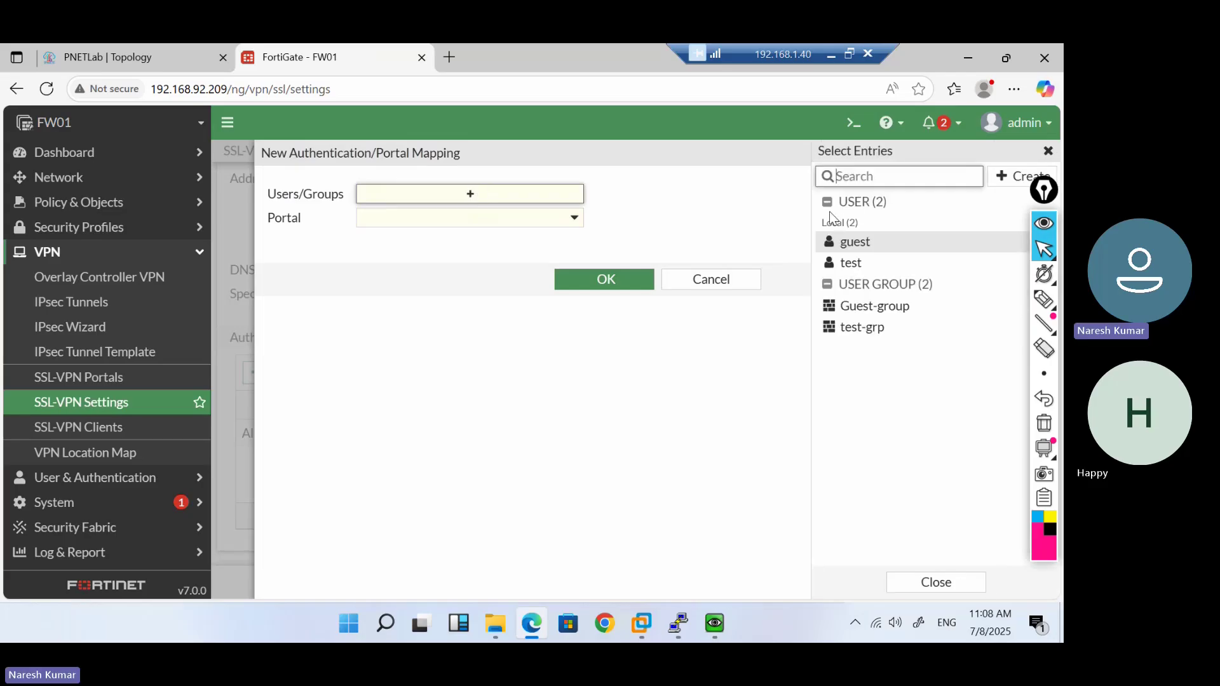
left_click(869, 336)
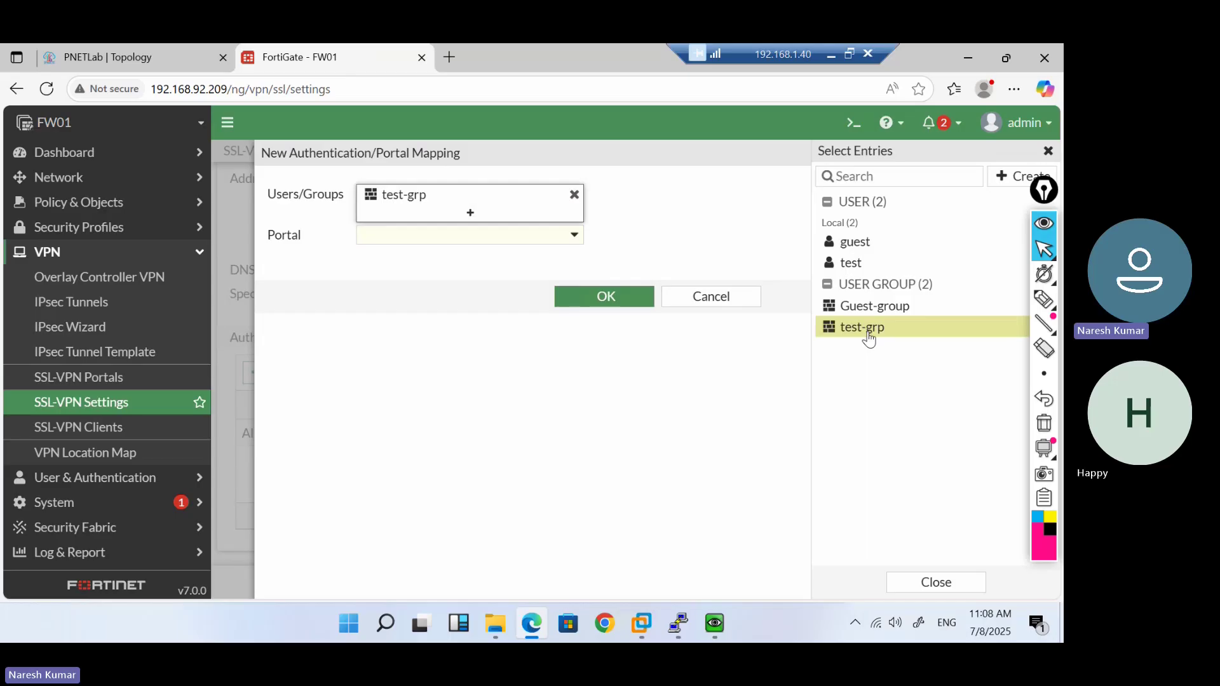
left_click(864, 251)
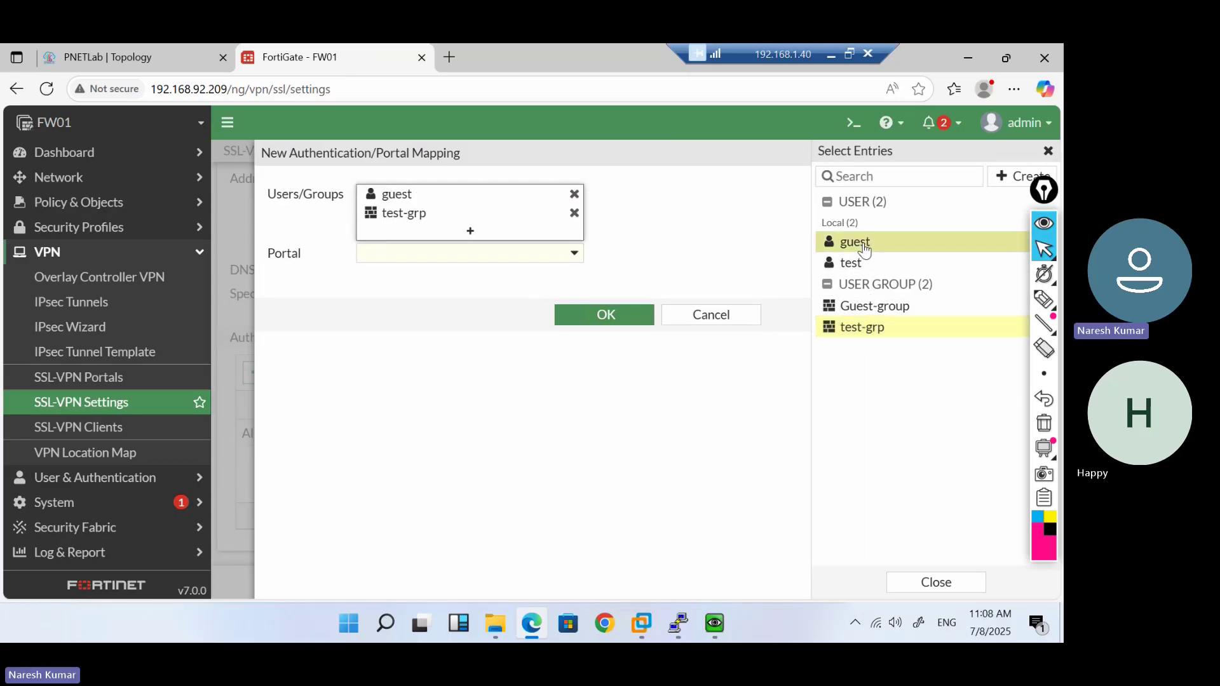
left_click(864, 251)
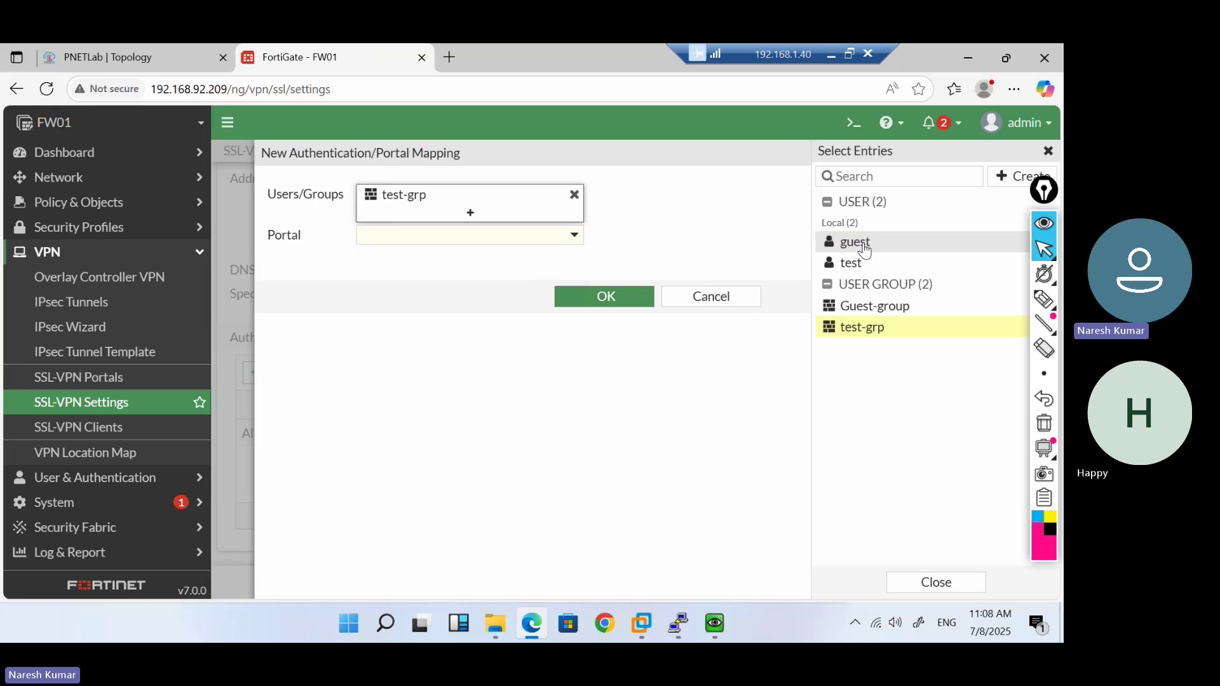
left_click(877, 309)
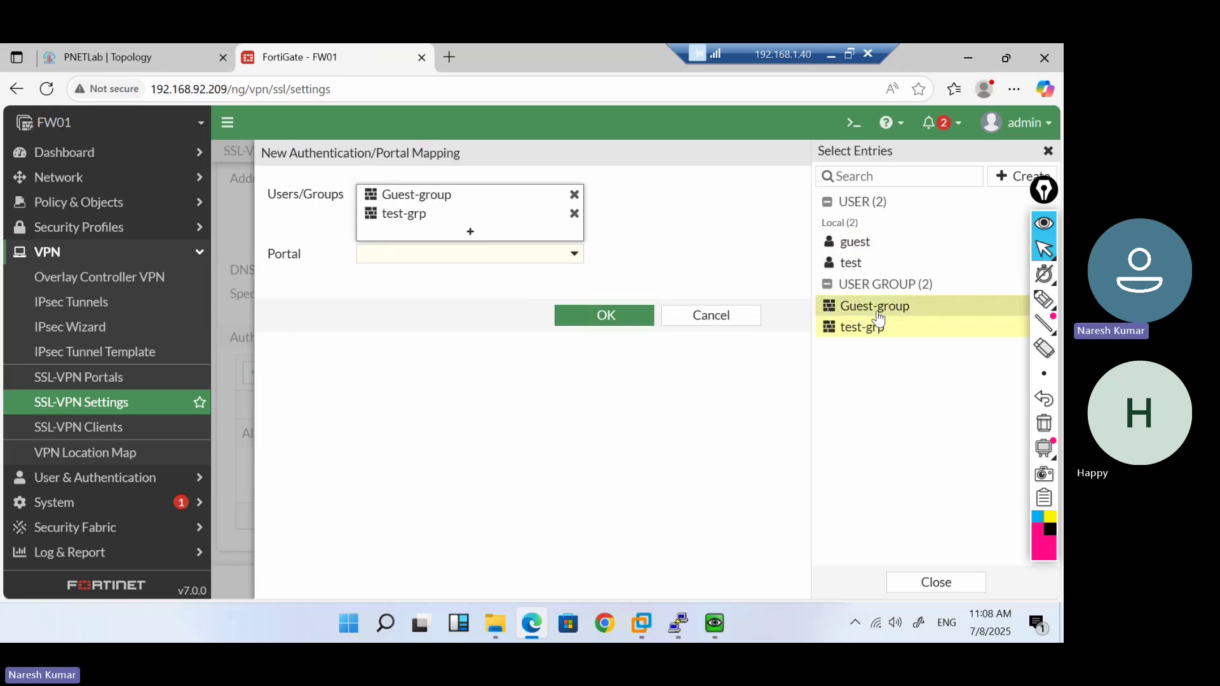
left_click(542, 257)
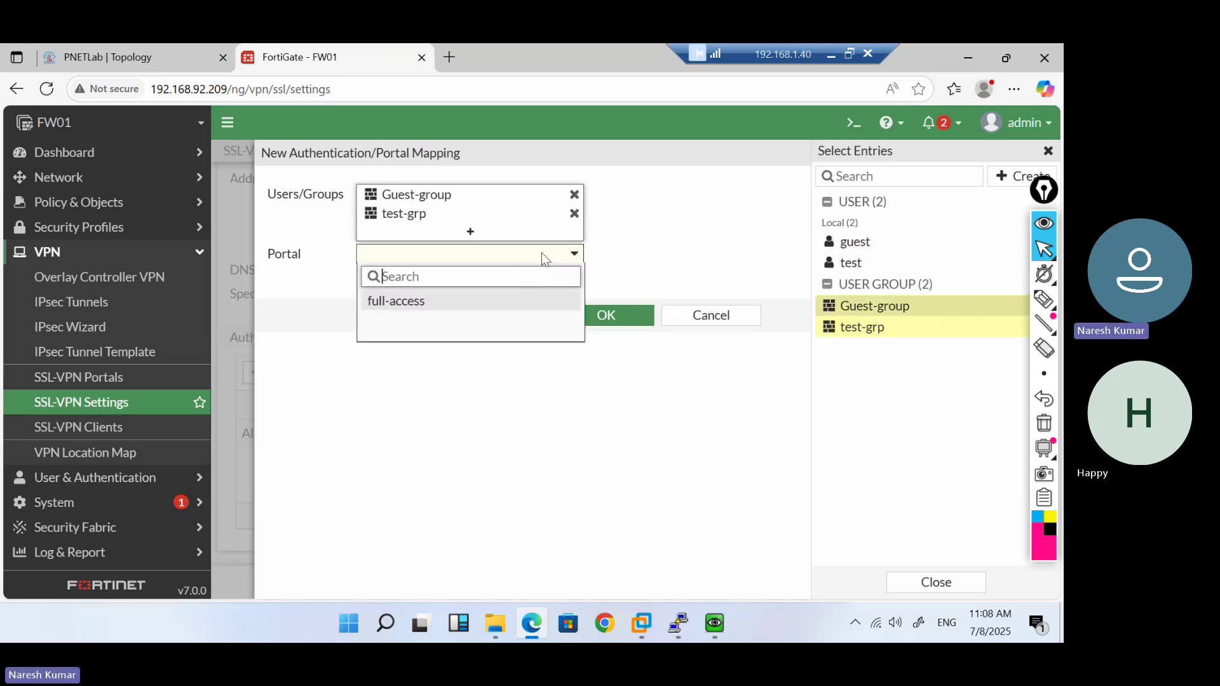
left_click(399, 301)
left_click(605, 321)
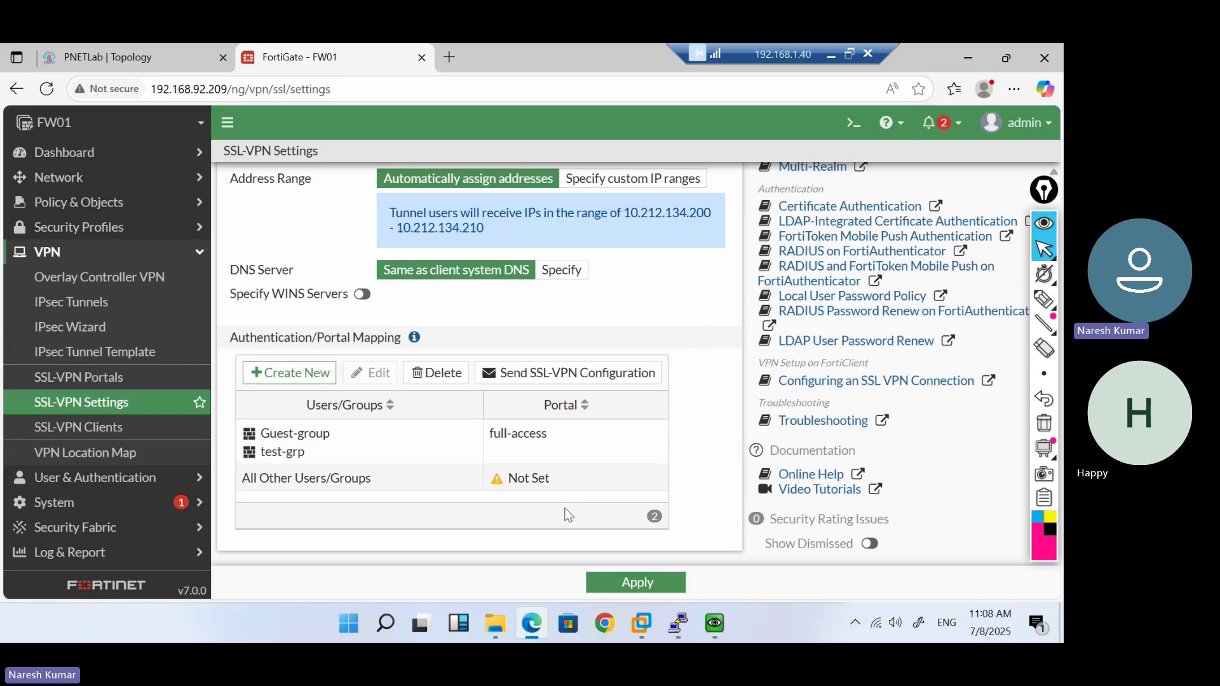
Map All Other Users/Groups to the full-access portal and apply the SSL-VPN settings
left_click(531, 480)
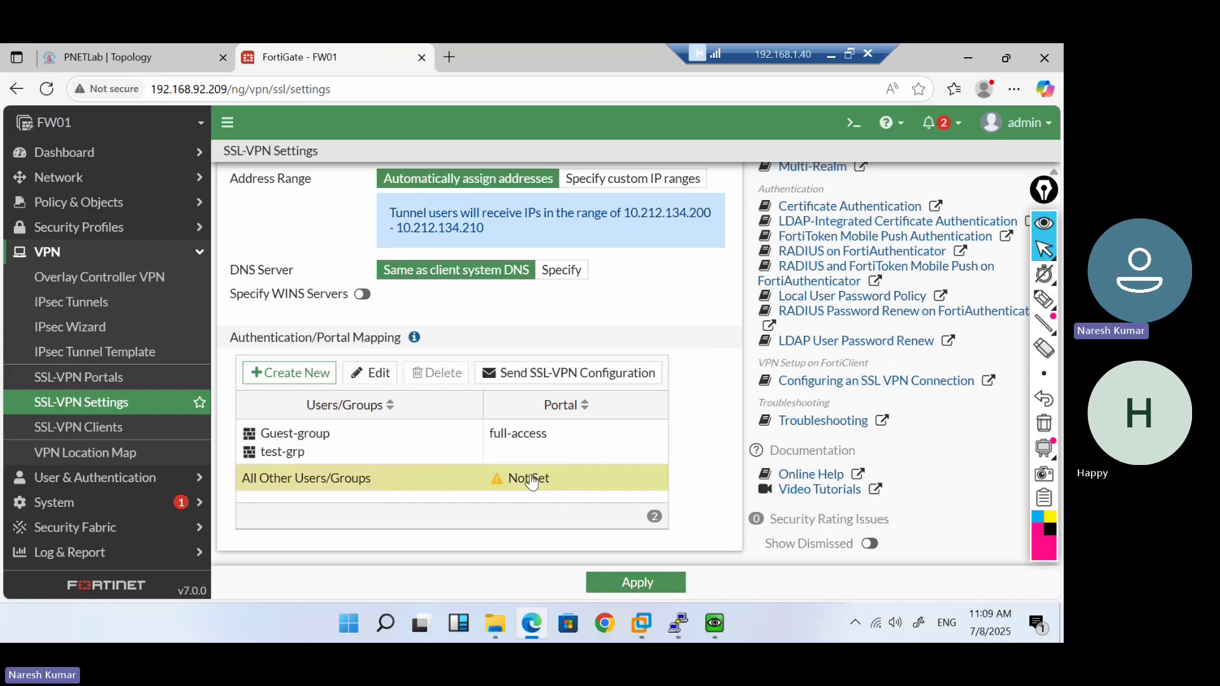
left_click(376, 375)
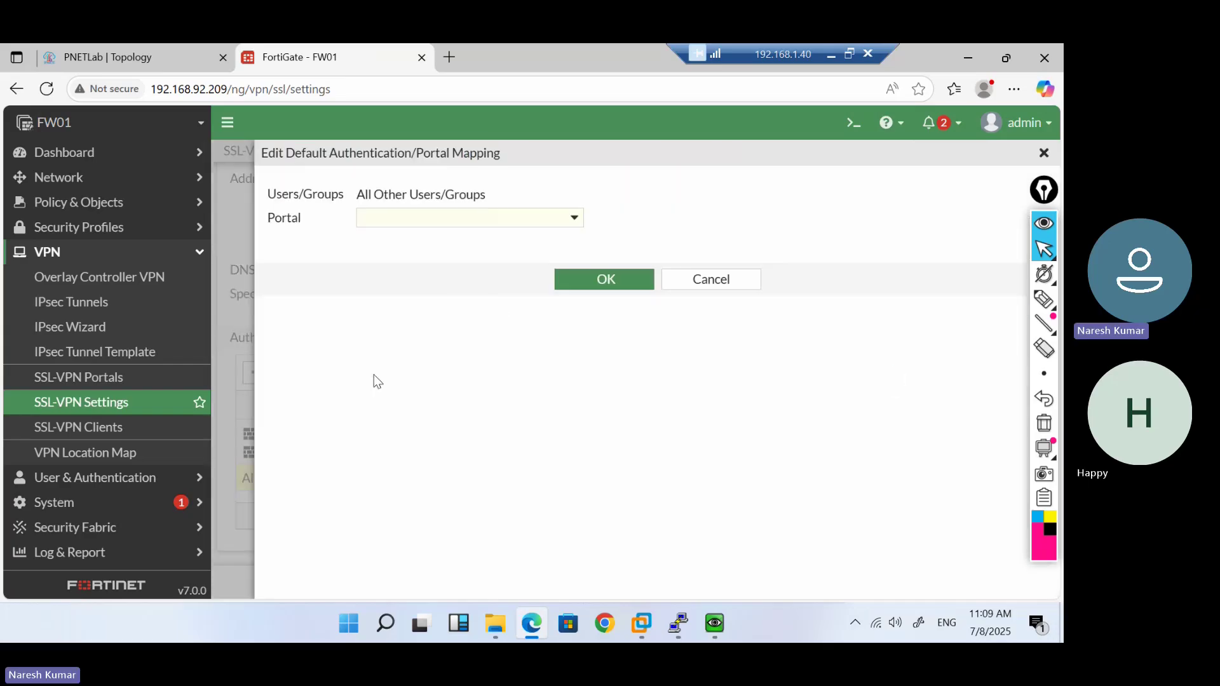
left_click(568, 220)
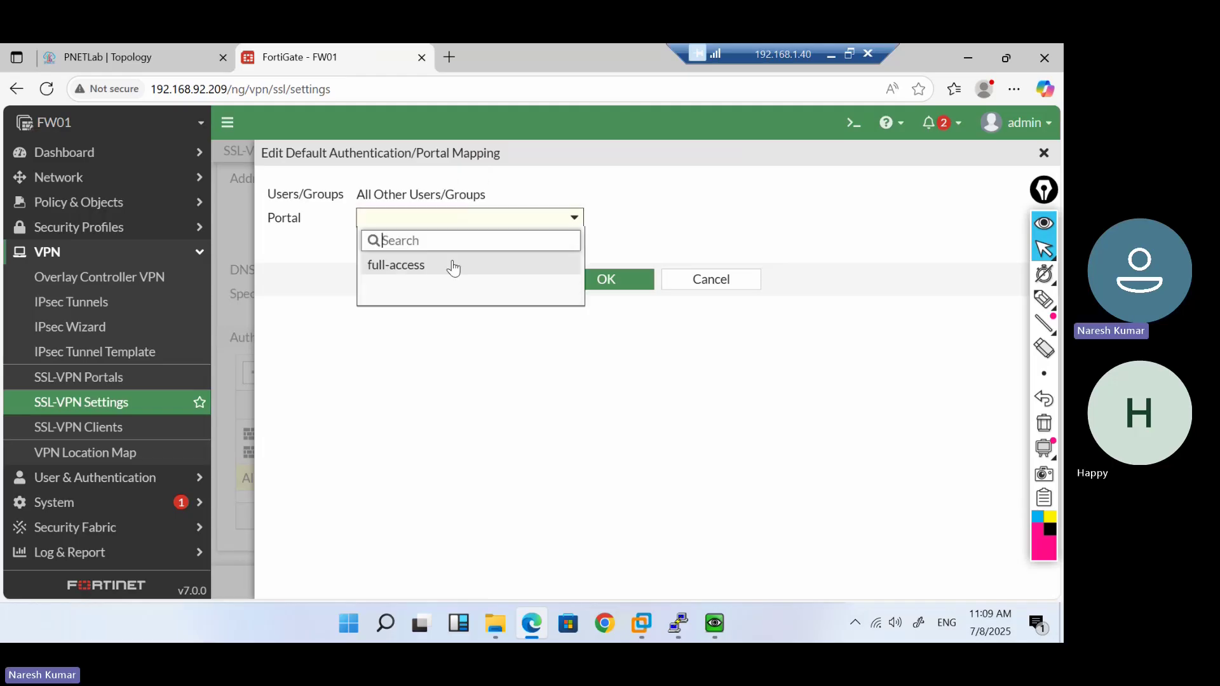
left_click(441, 268)
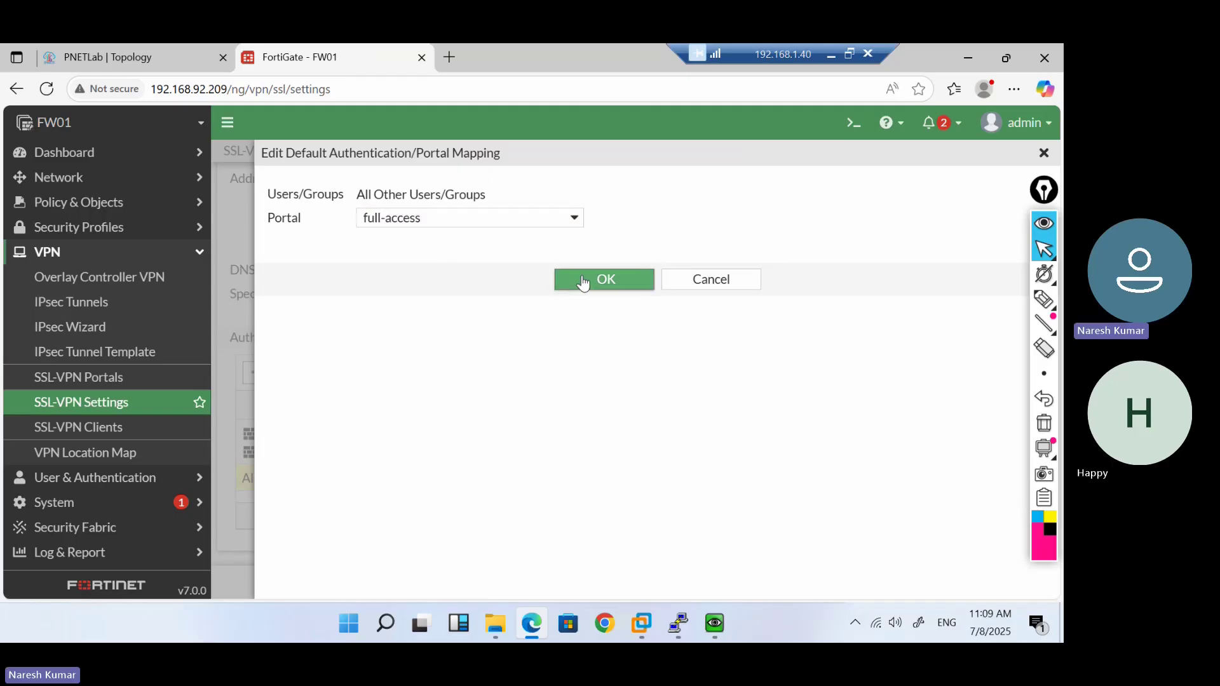
left_click(583, 282)
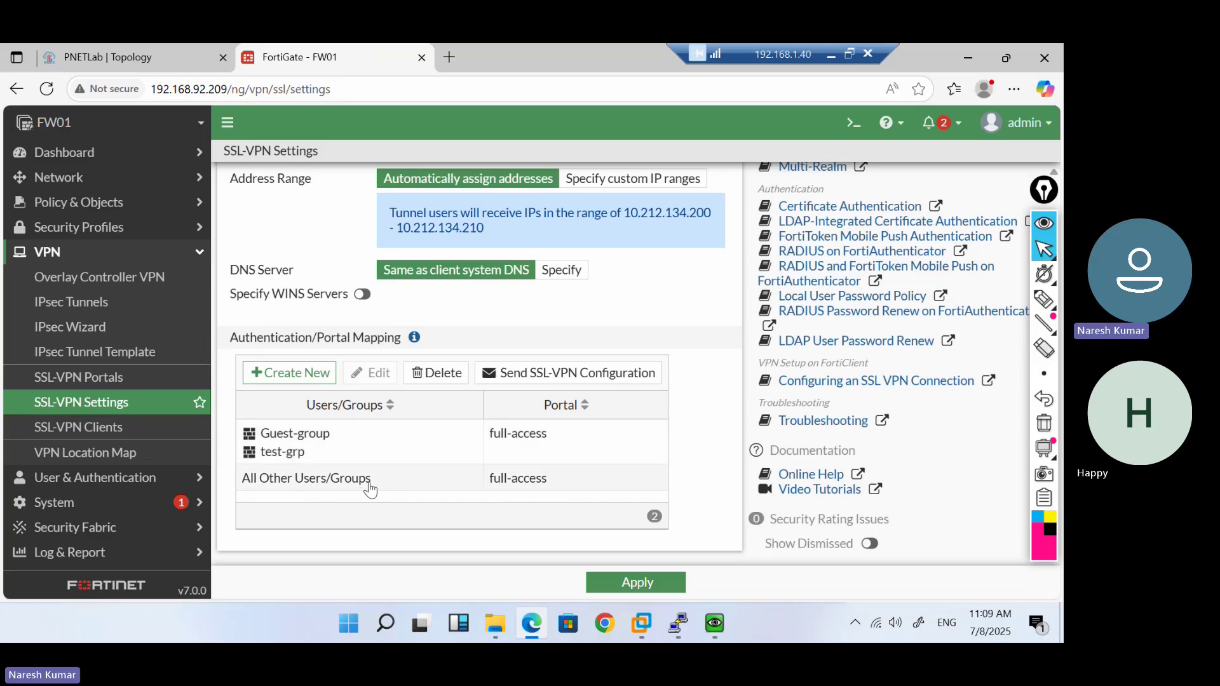
left_click(547, 485)
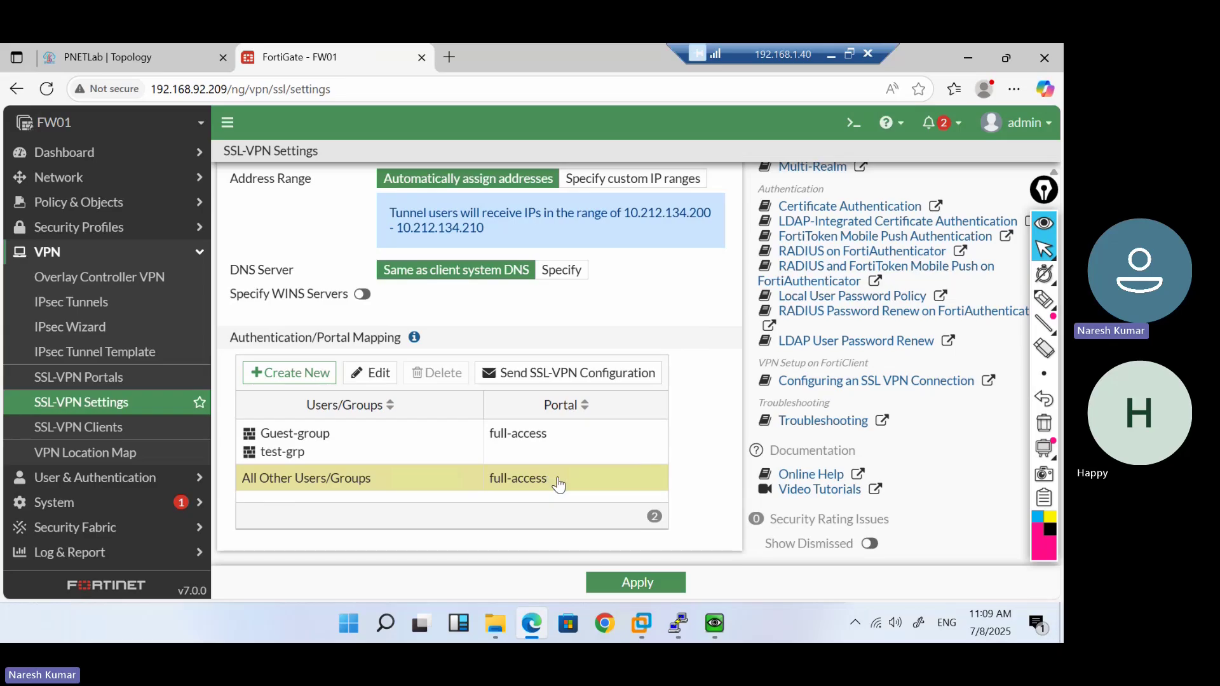
left_click(644, 586)
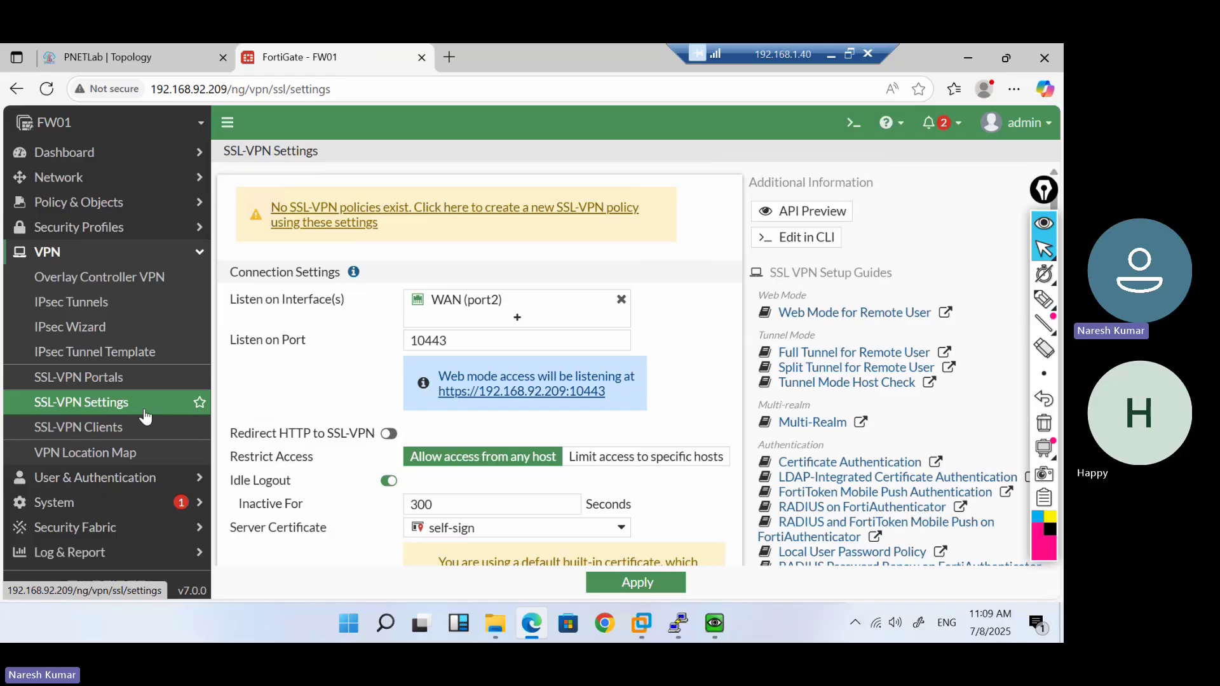
Open the firewall policy list in By Sequence view and start a new policy
left_click(155, 210)
left_click(125, 225)
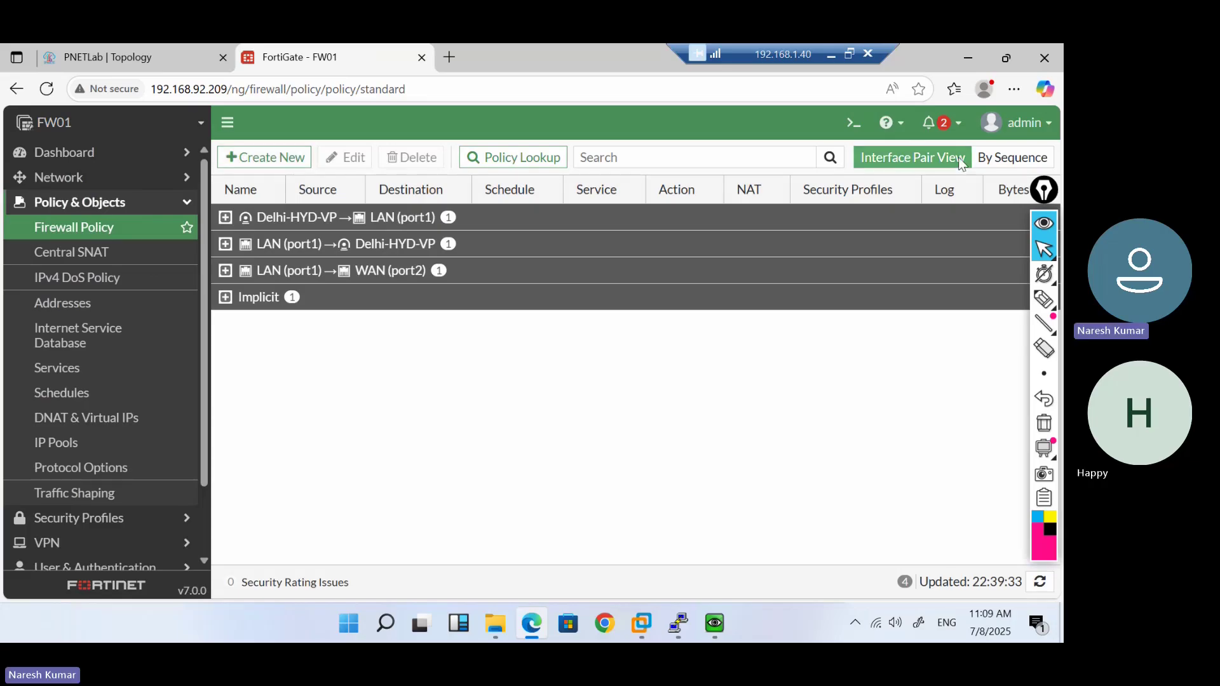
left_click(995, 161)
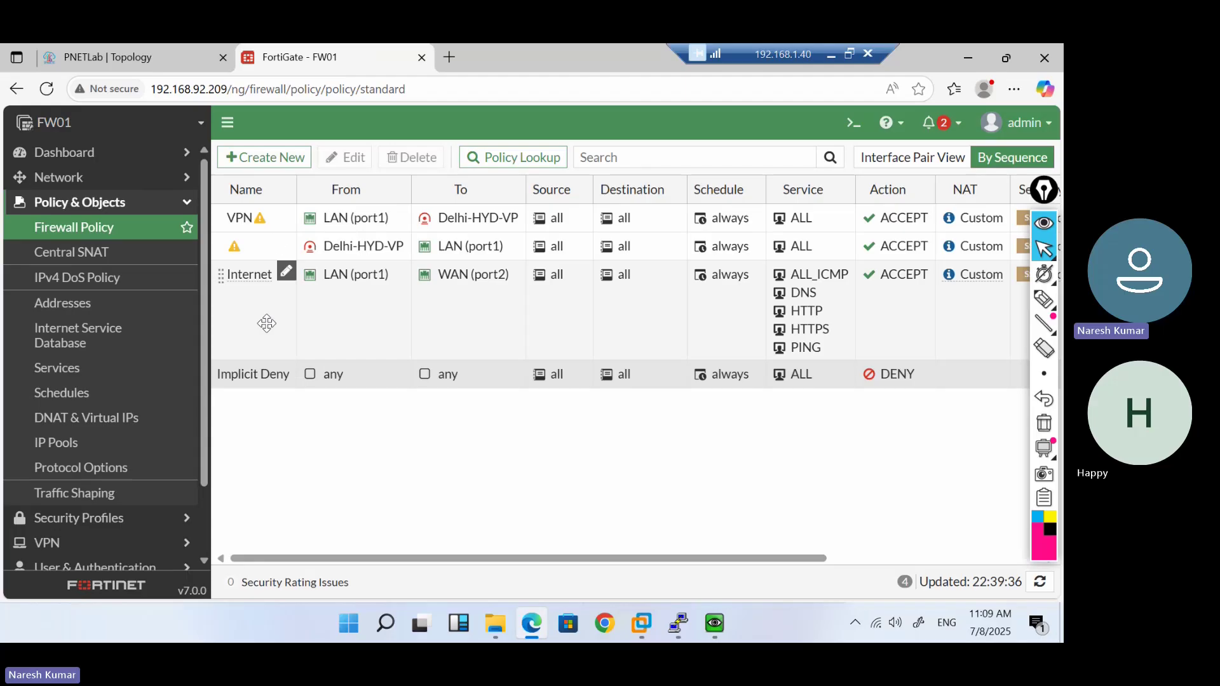
left_click(249, 167)
Name the policy SSL-VPN, incoming SSL-VPN tunnel interface (ssl.root), outgoing LAN (port1)
left_click(381, 202)
type("SS")
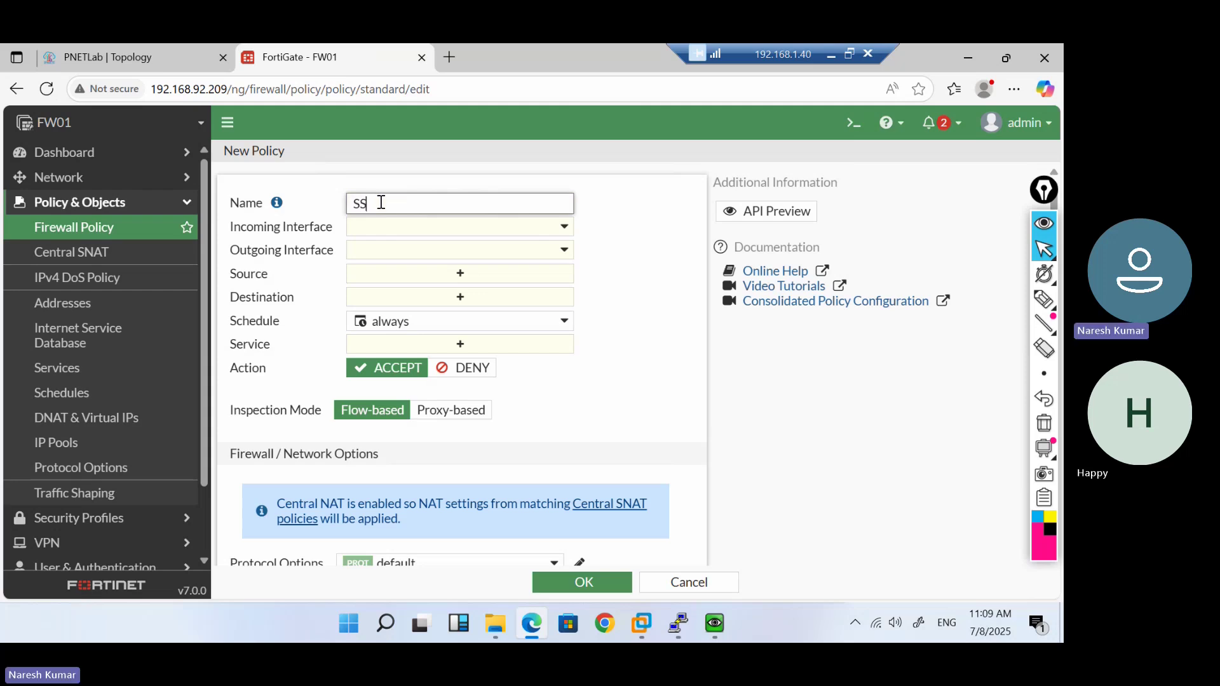
type("L-VPN")
left_click(410, 228)
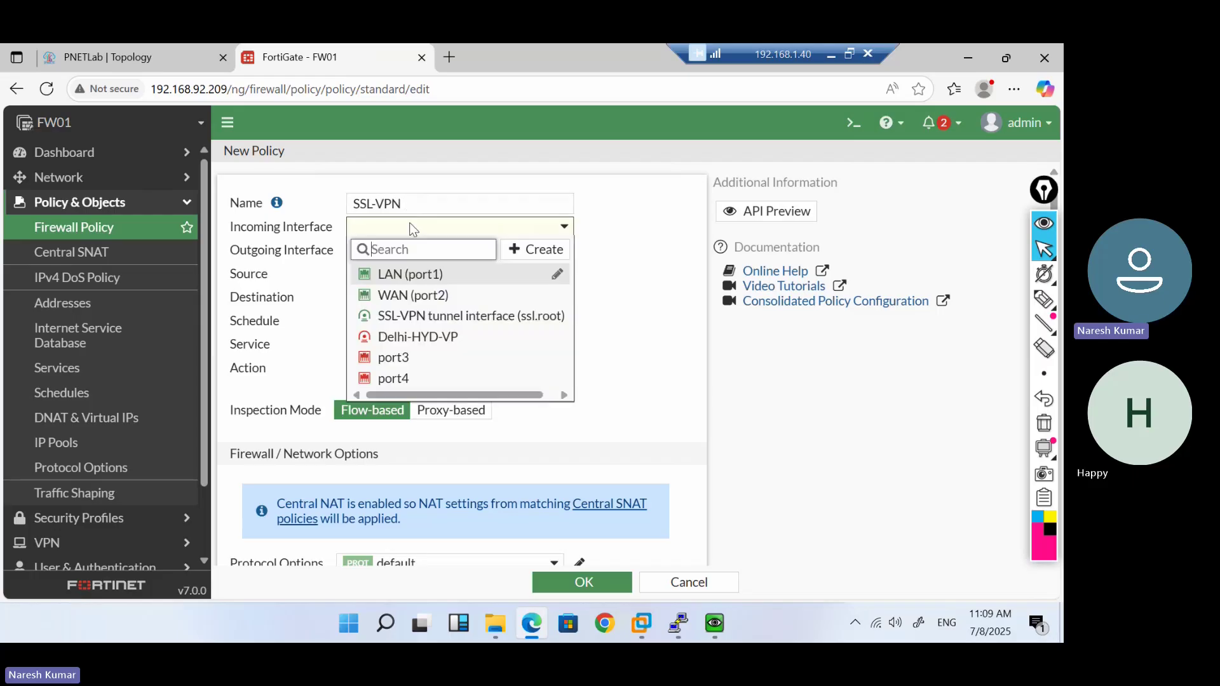
mouse_move(447, 321)
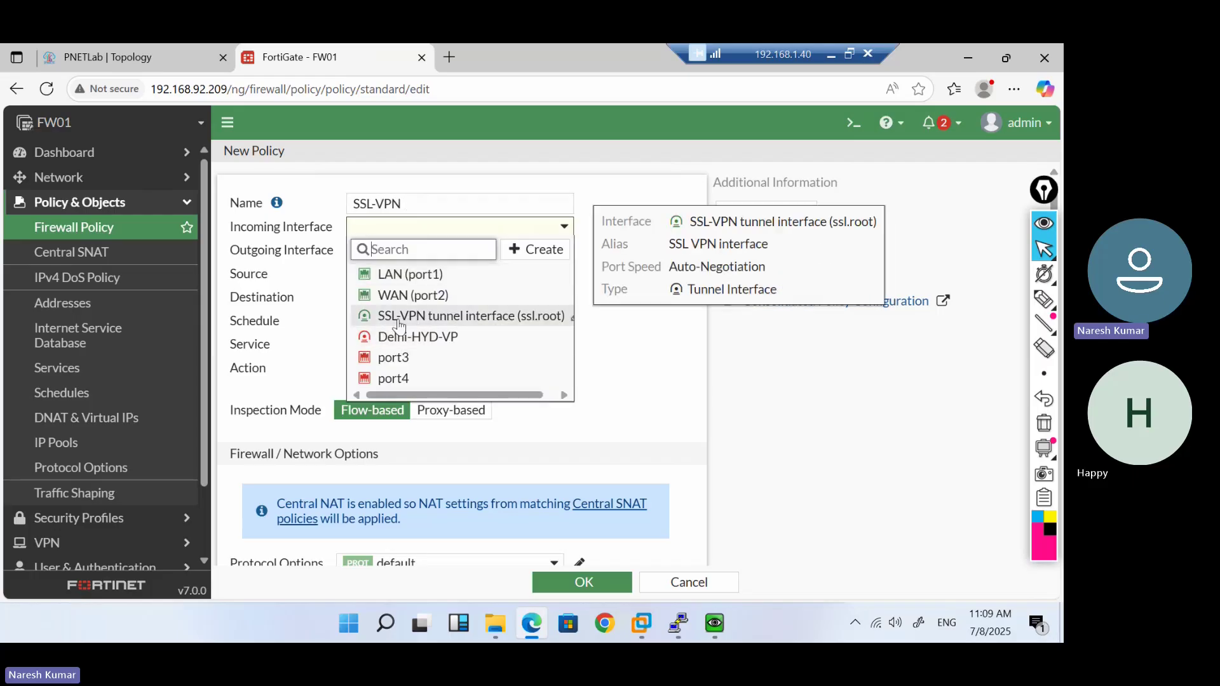
left_click(443, 318)
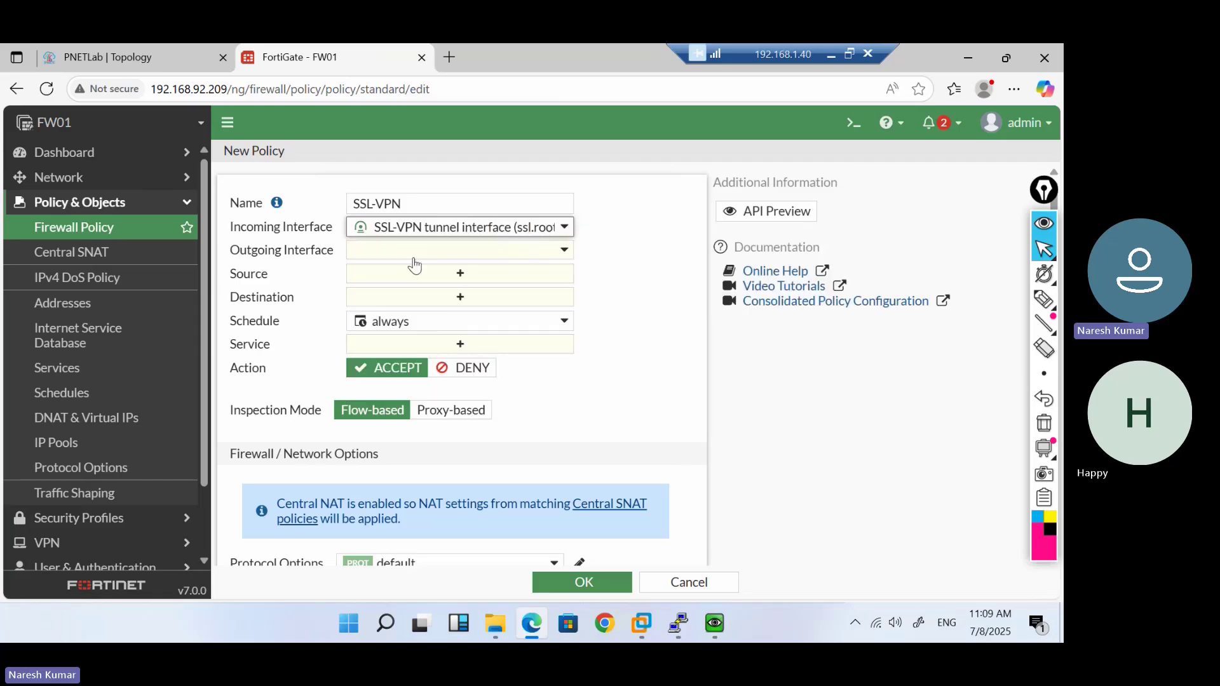
left_click(409, 249)
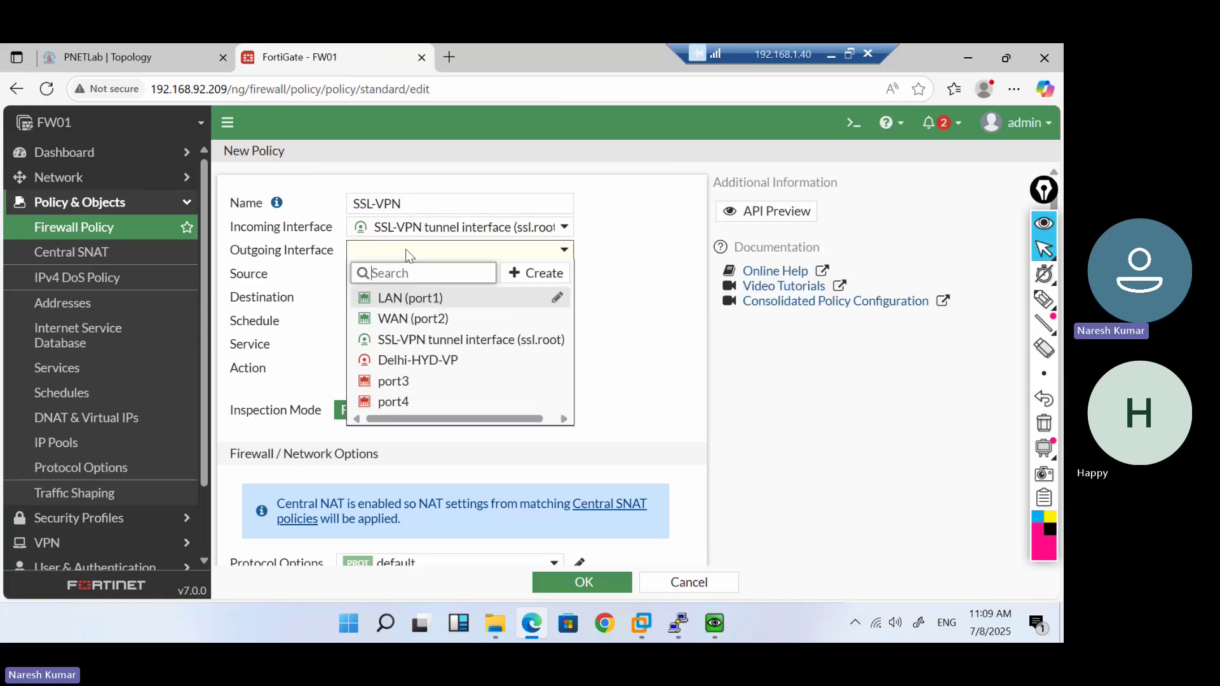
left_click(422, 299)
left_click(381, 282)
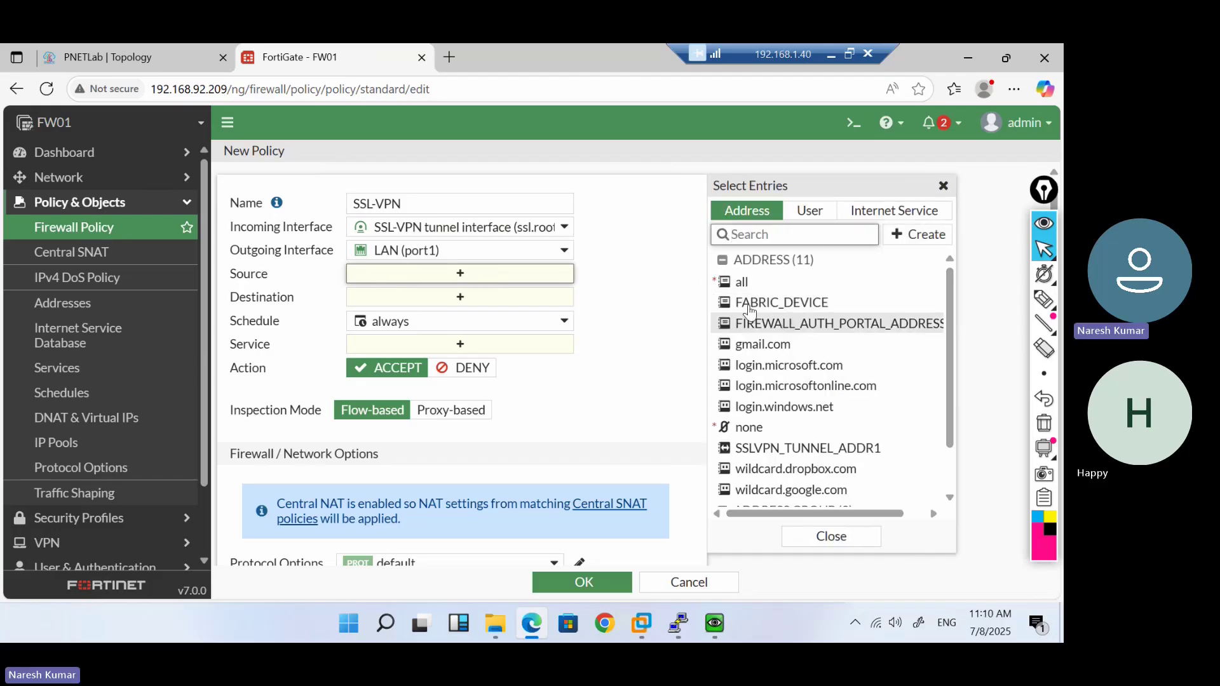
Add test-grp, Guest-group and the all address as policy sources
left_click(821, 215)
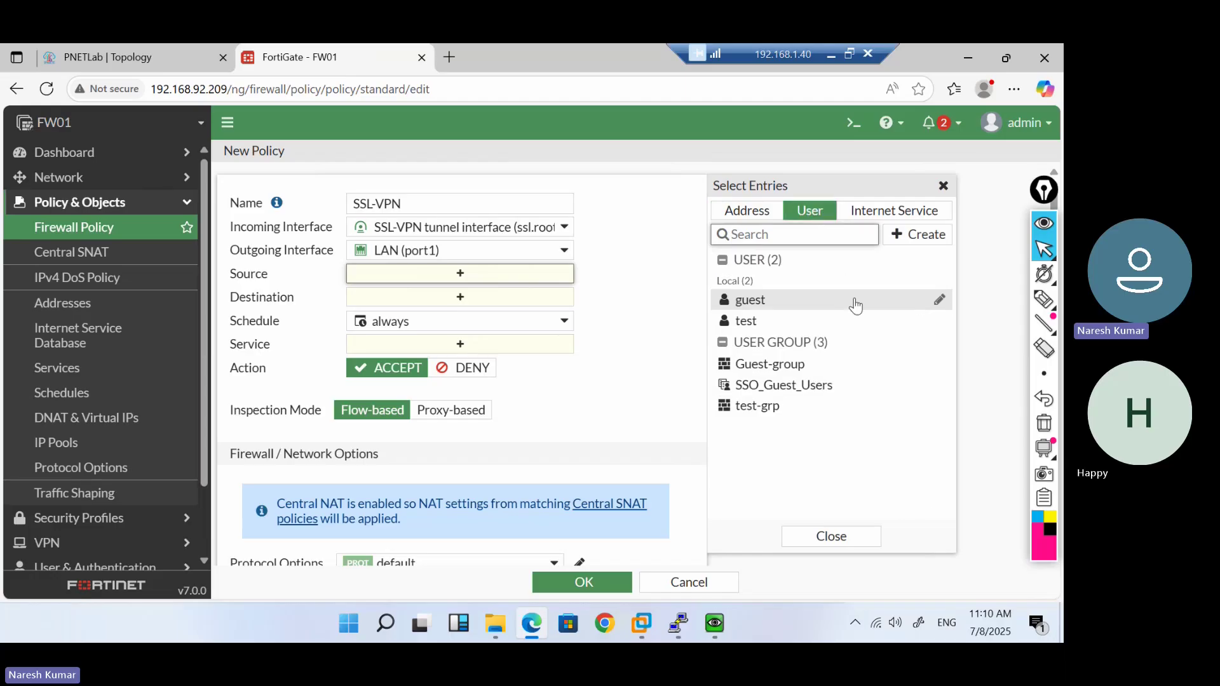
left_click(780, 412)
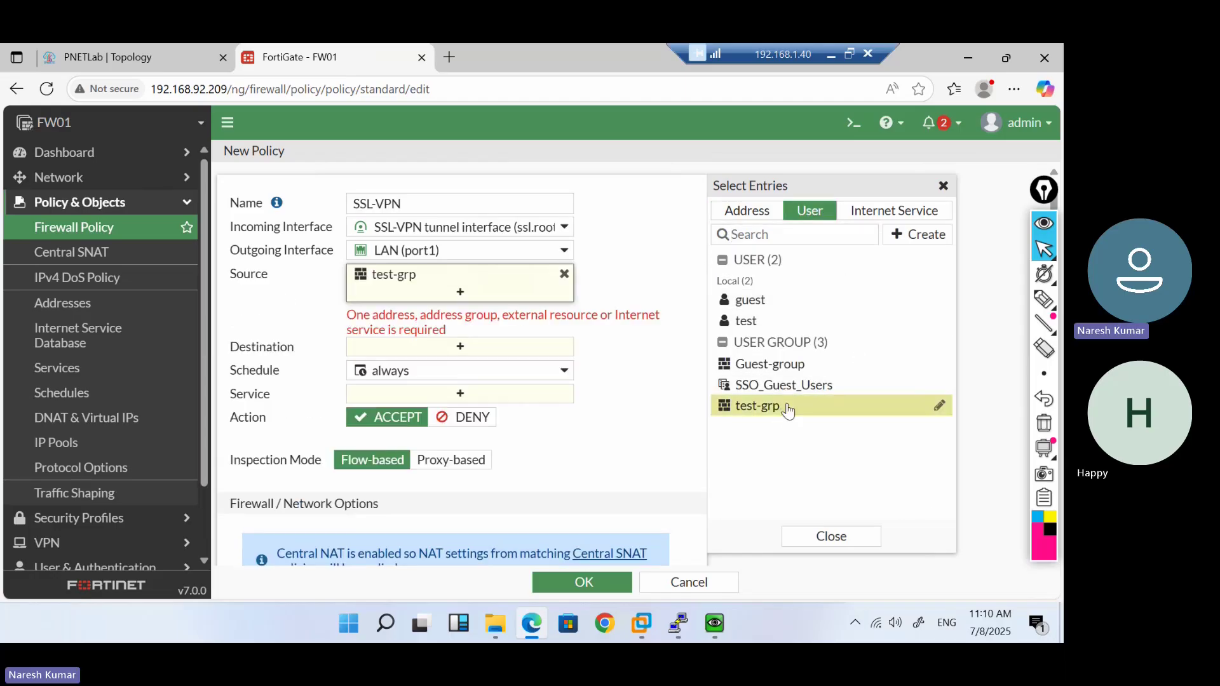
left_click(812, 372)
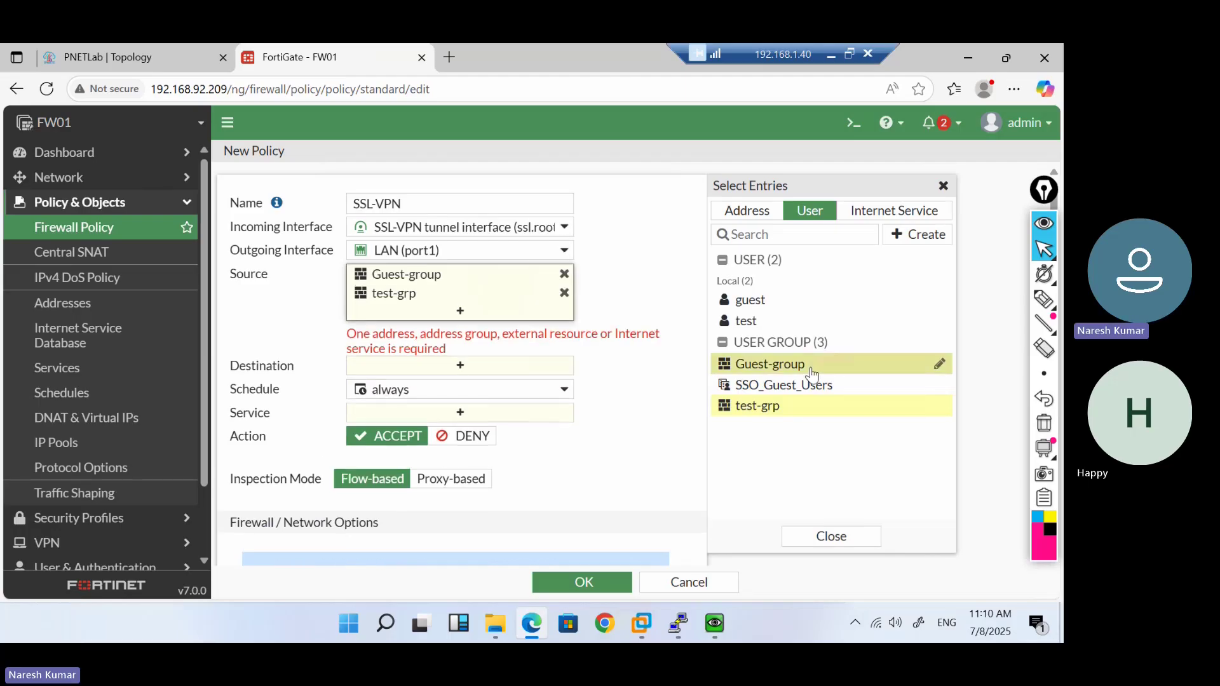
left_click(753, 213)
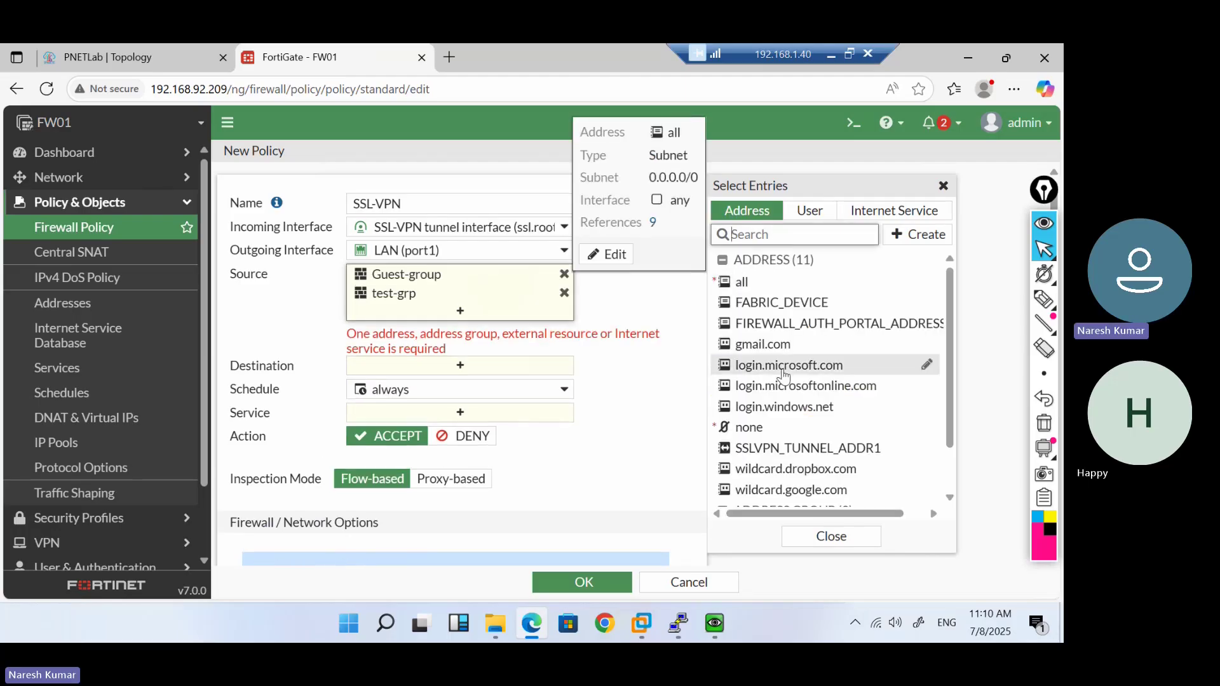
mouse_move(848, 467)
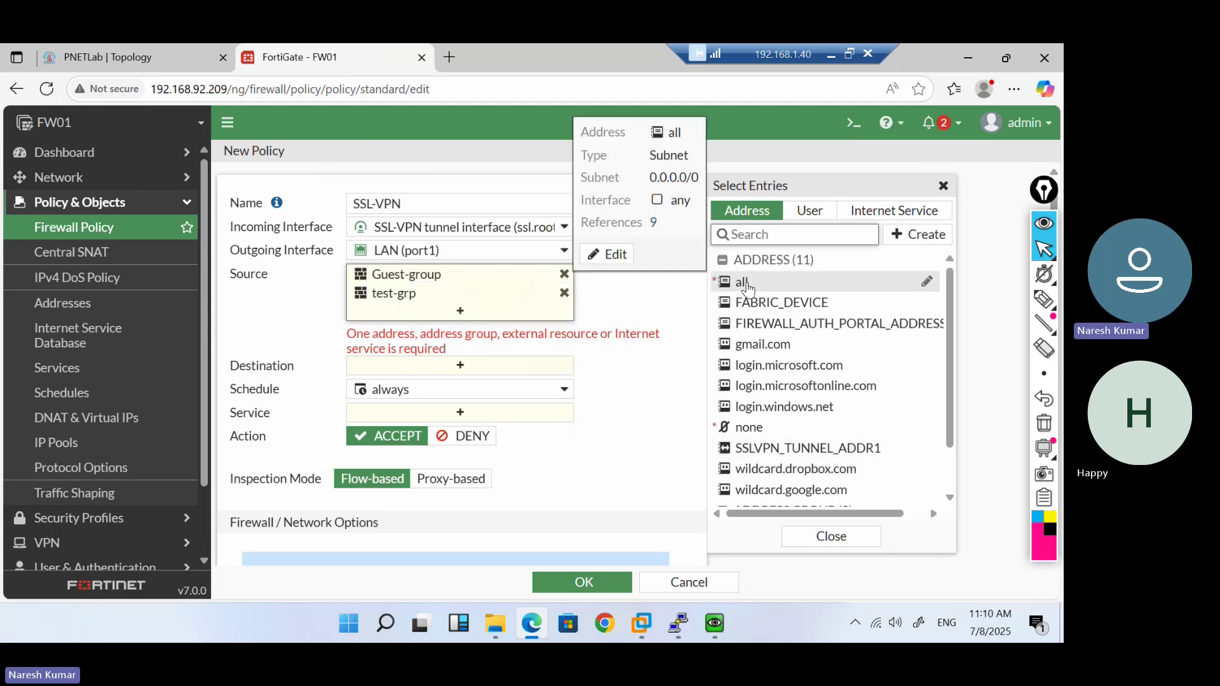
left_click(744, 284)
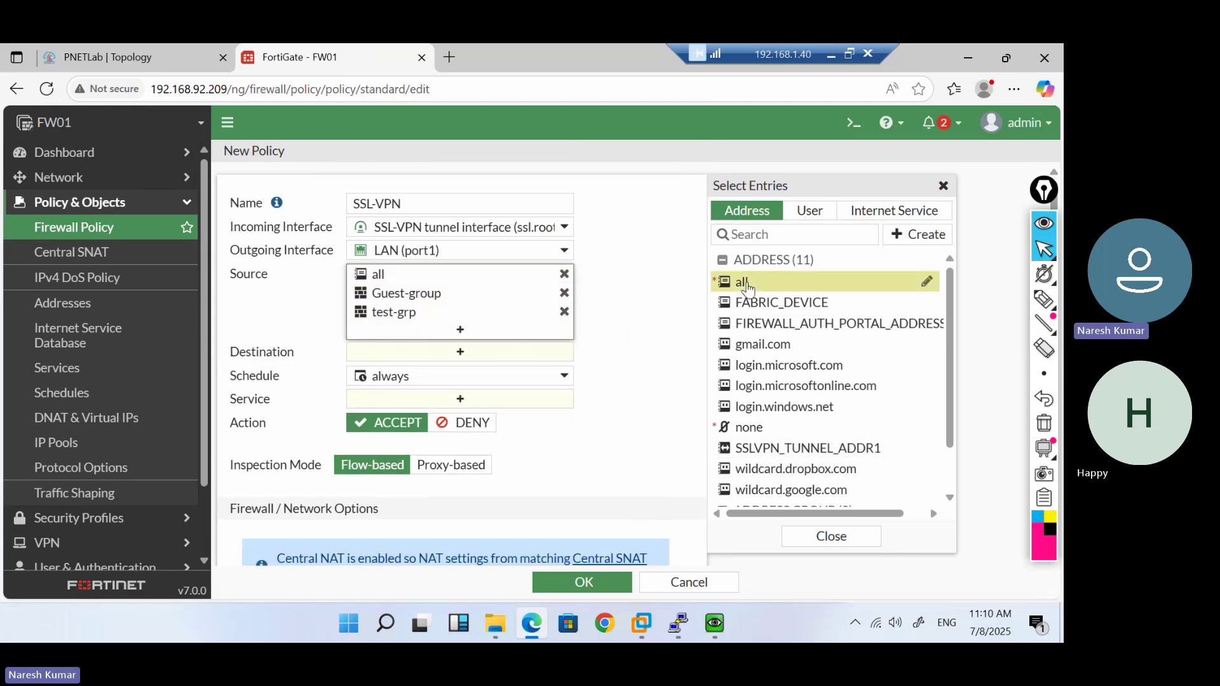
left_click(632, 388)
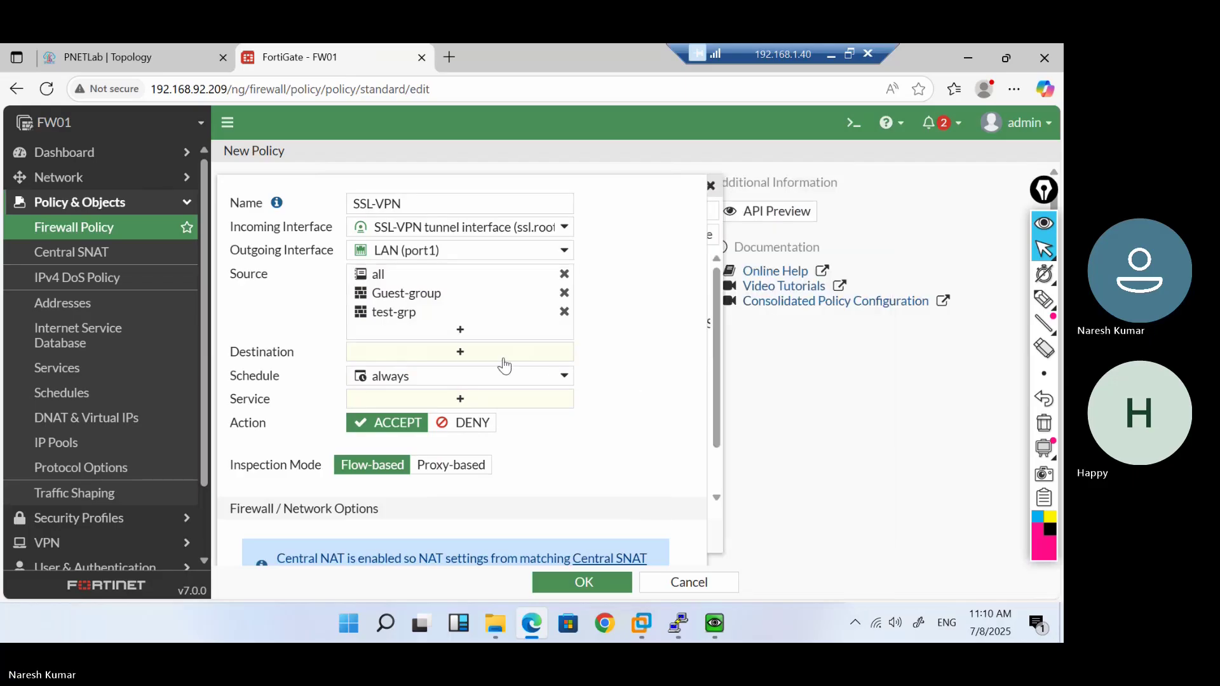
Set the policy destination to all and the service to ALL
left_click(466, 356)
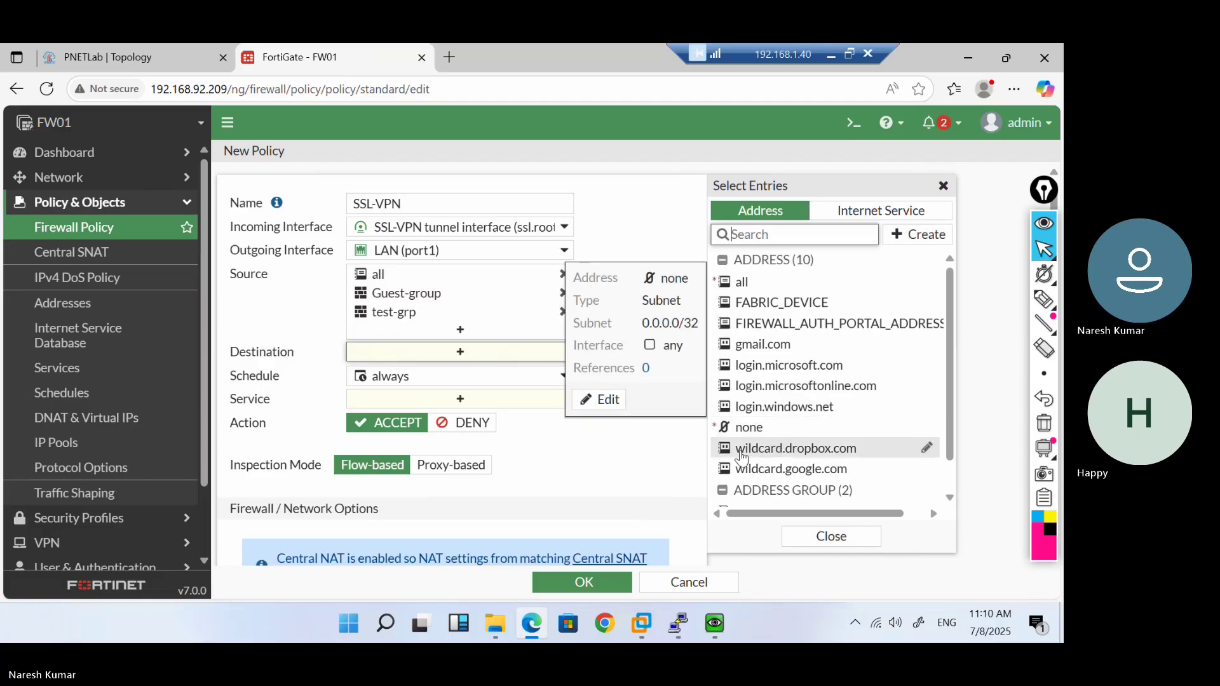
left_click(744, 284)
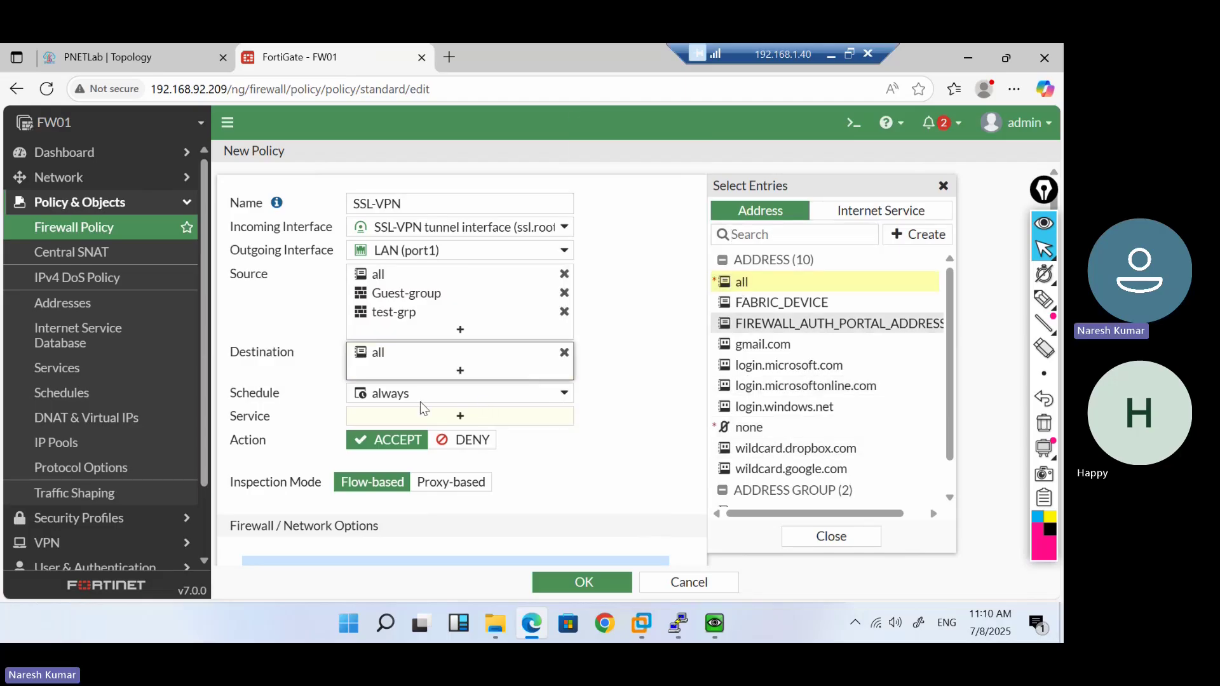
left_click(438, 420)
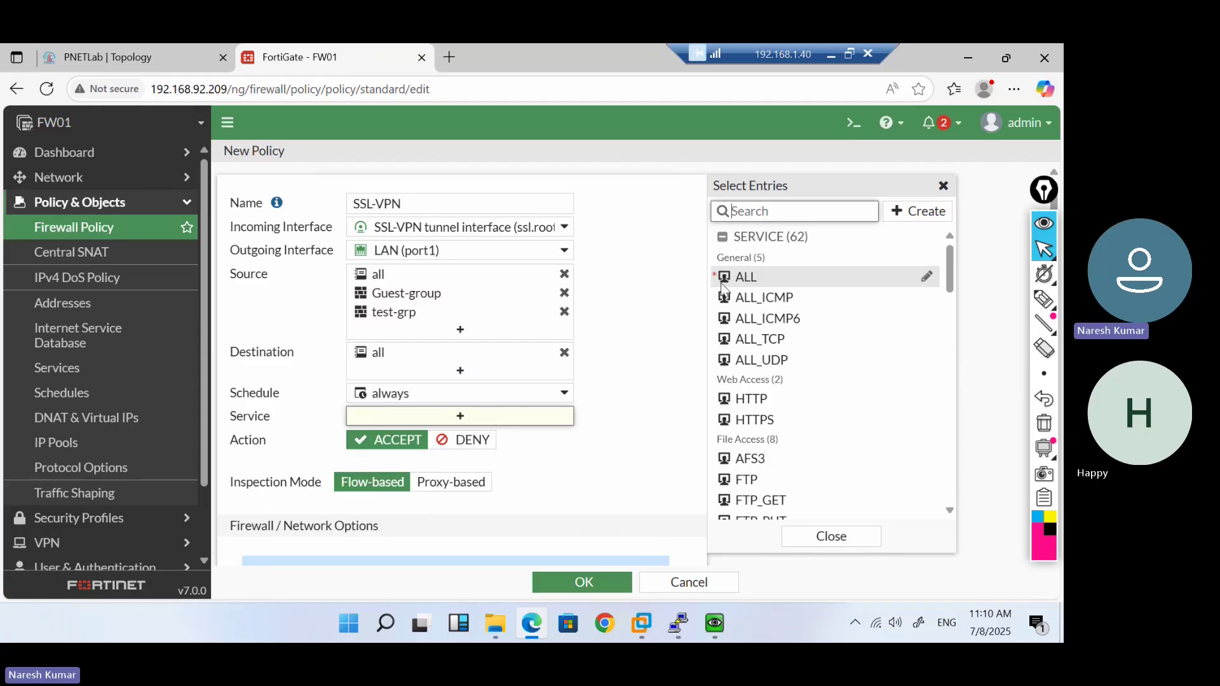
left_click(737, 280)
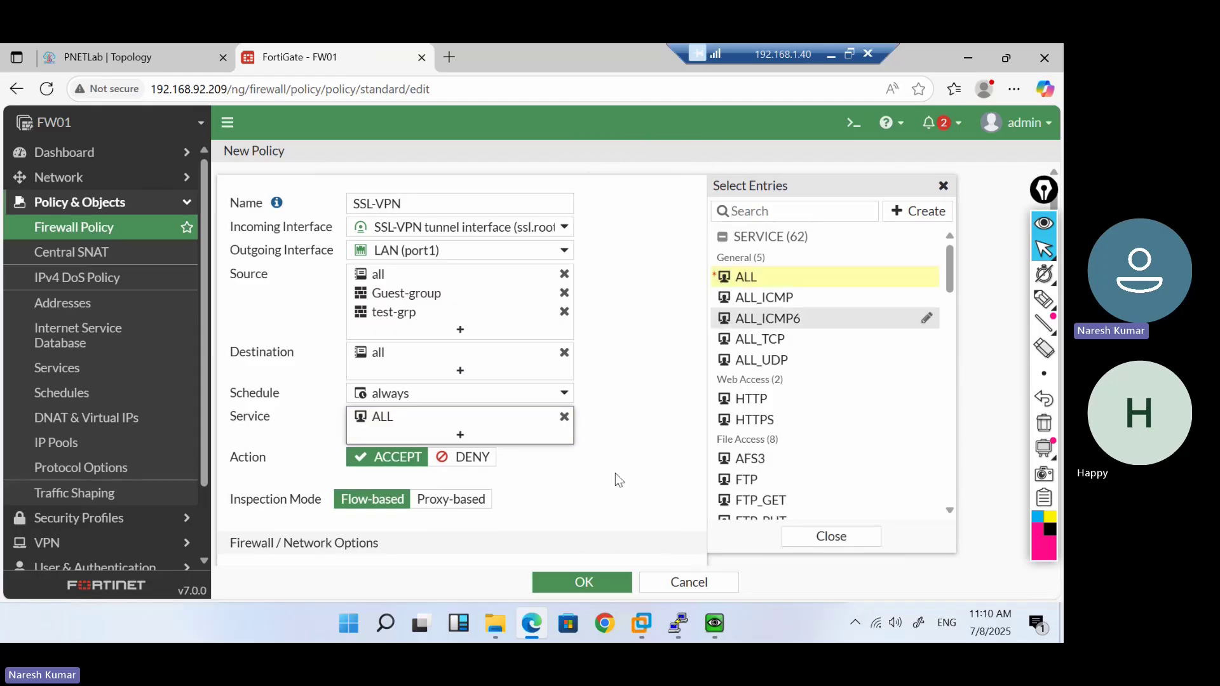
Log allowed traffic for all sessions and attempt to save the SSL-VPN policy
scroll(615, 473, "down", 4)
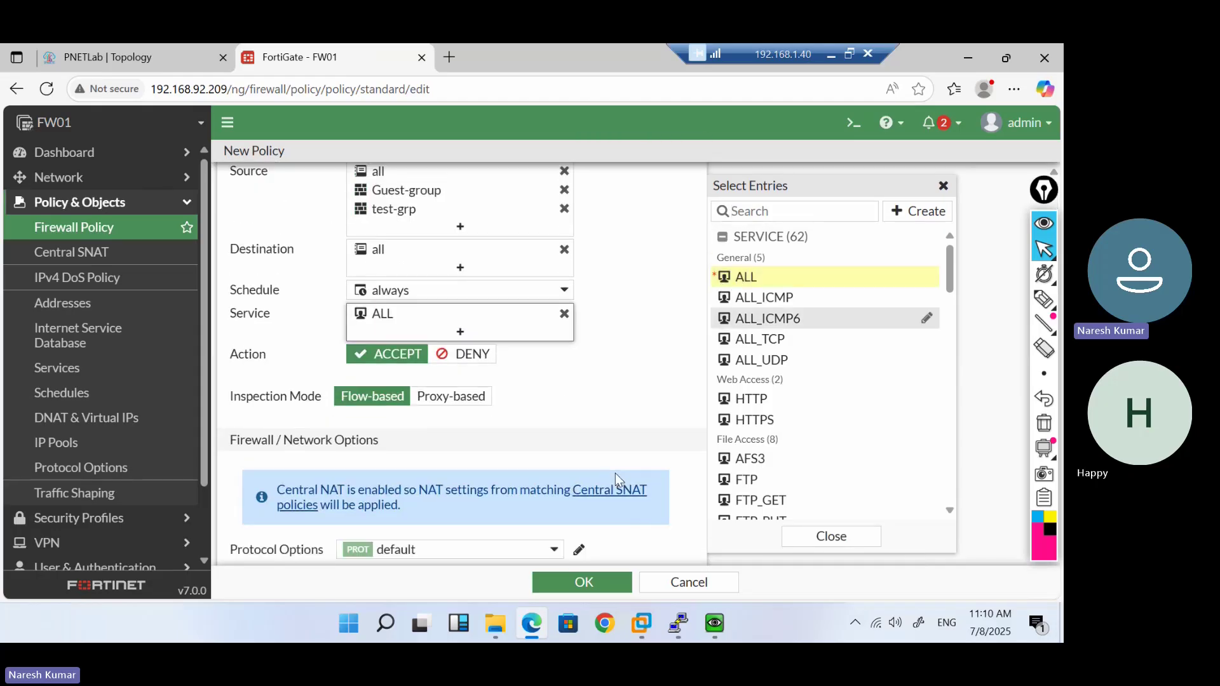
scroll(615, 479, "down", 1)
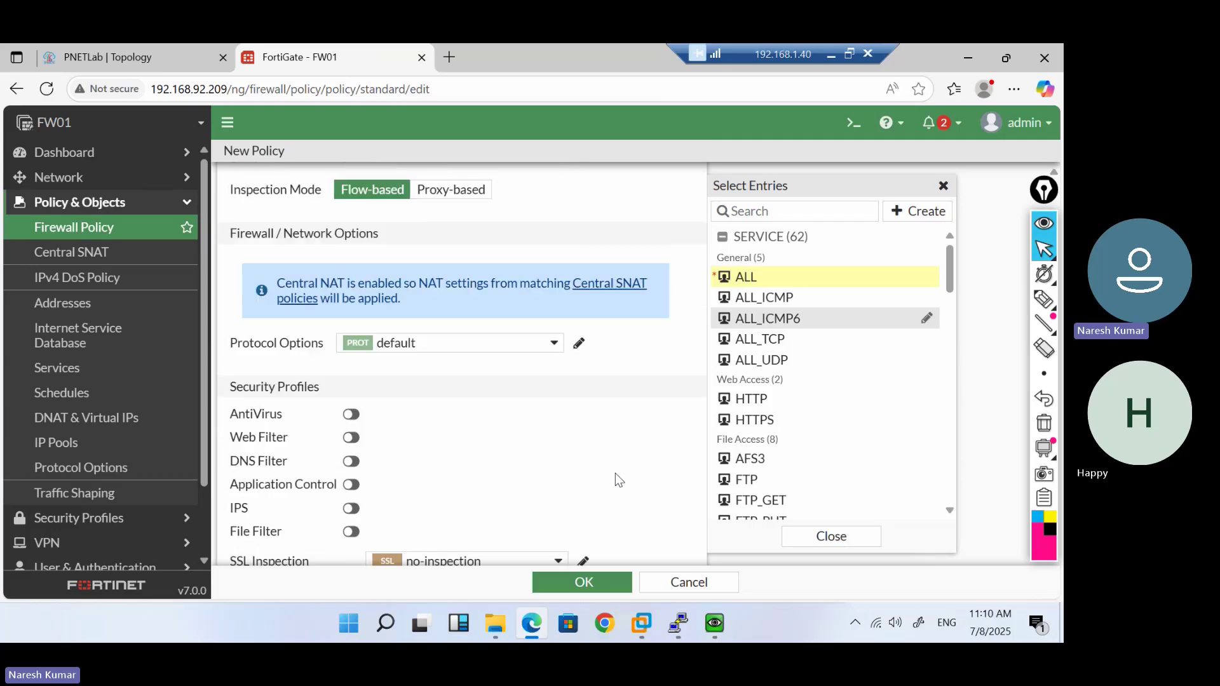
scroll(615, 473, "down", 2)
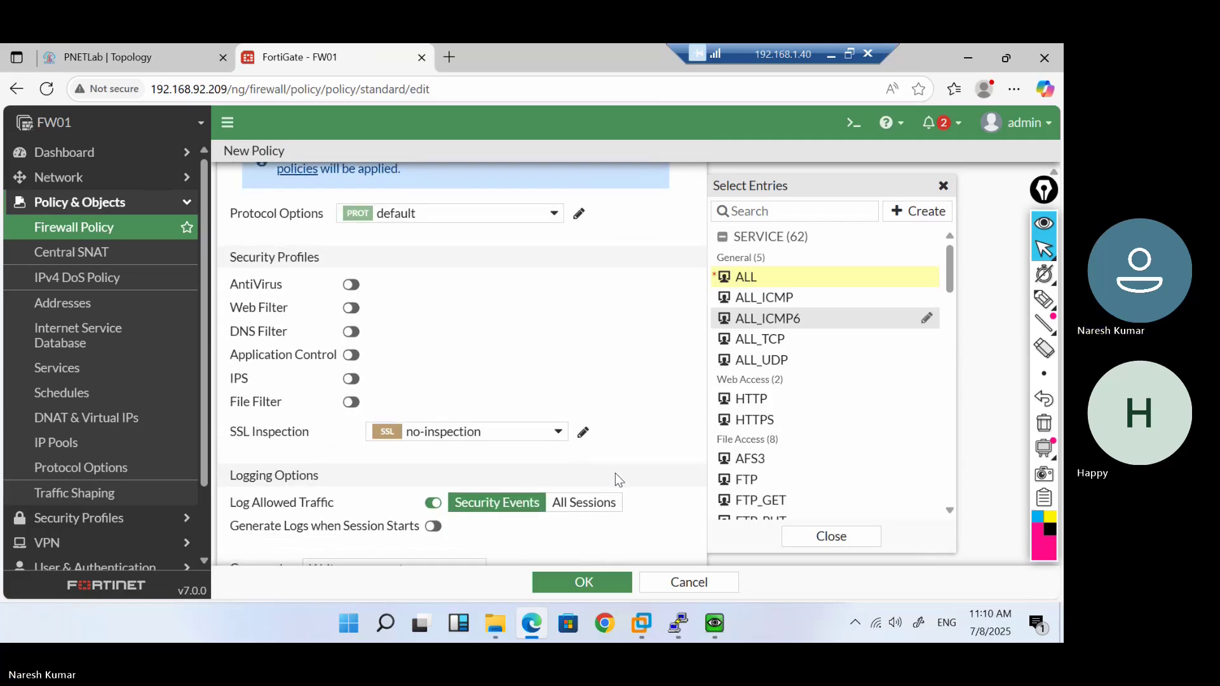
scroll(616, 473, "down", 2)
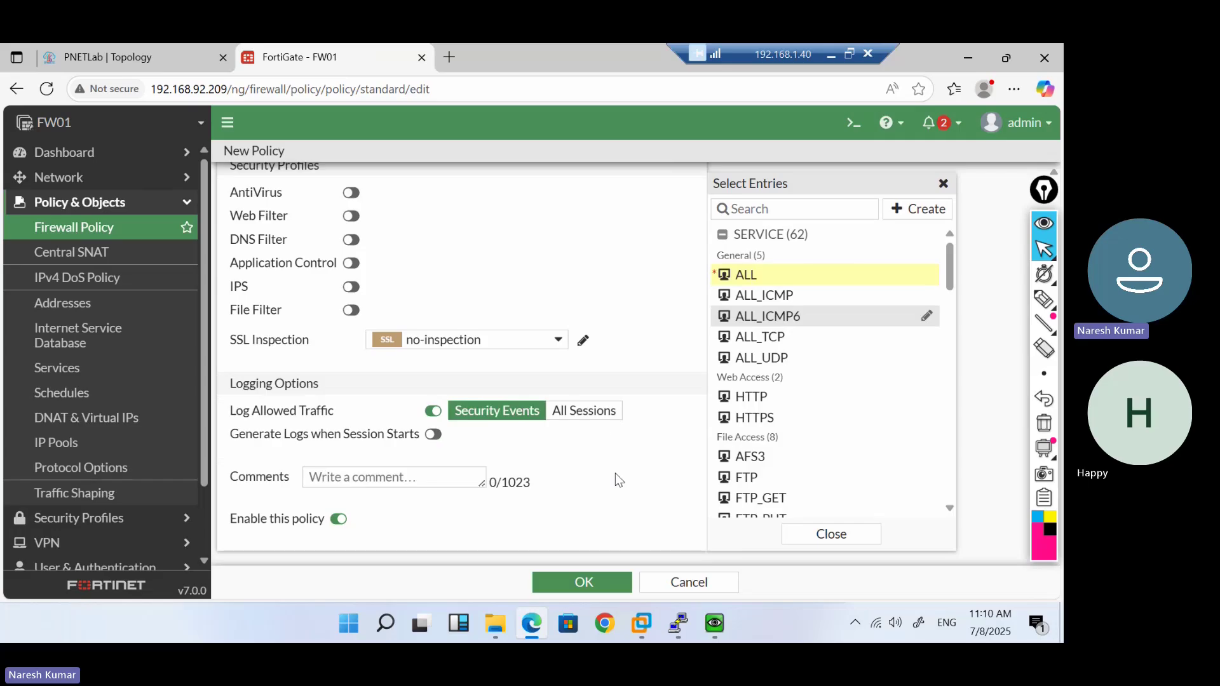
left_click(595, 413)
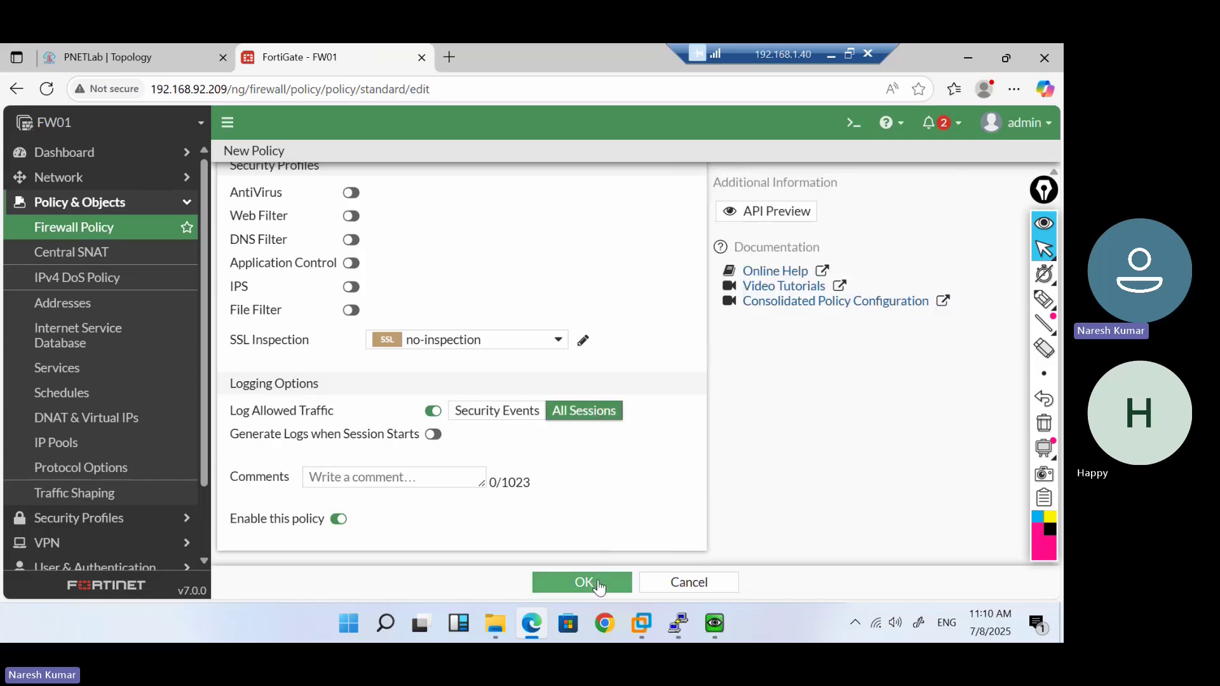
left_click(583, 583)
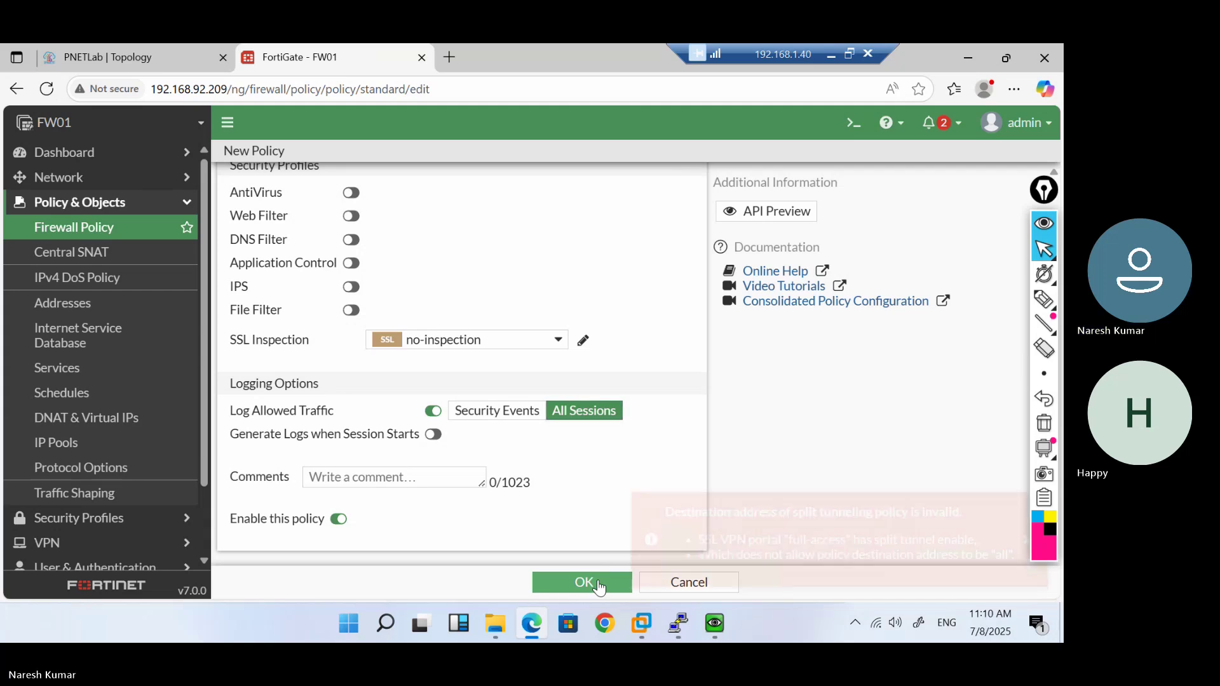
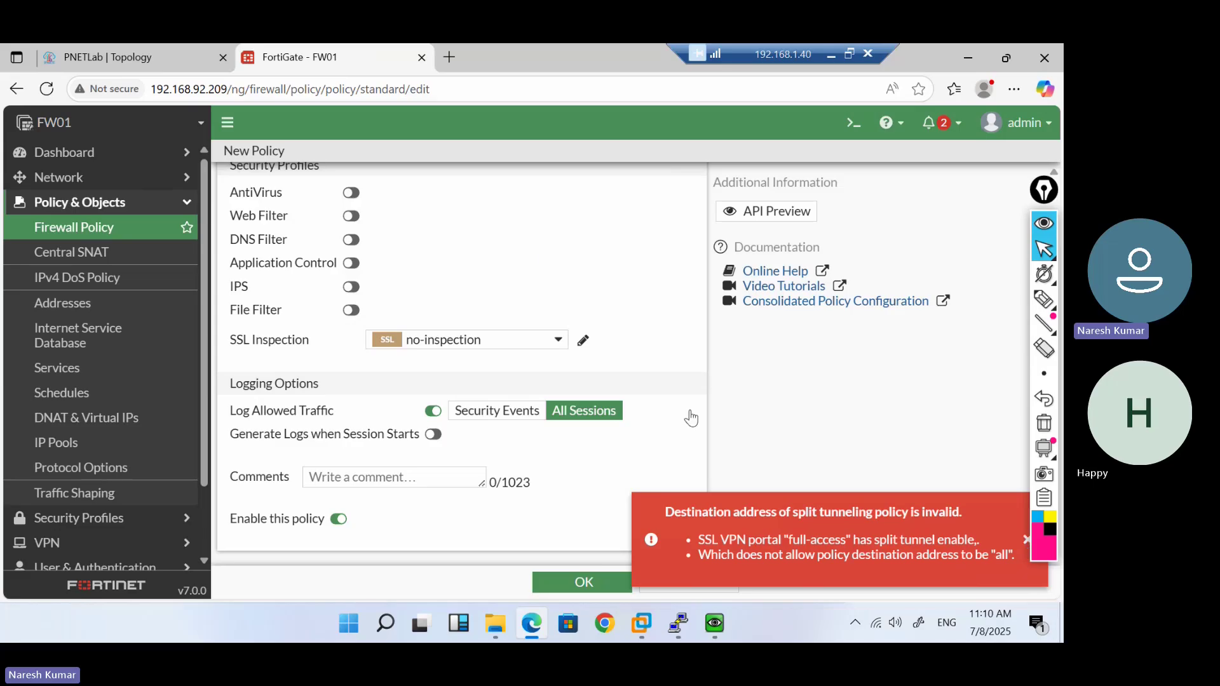
Create a pink firewall address named LAN-Subnet for 10.1.1.0/24 from the destination picker
scroll(528, 235, "up", 10)
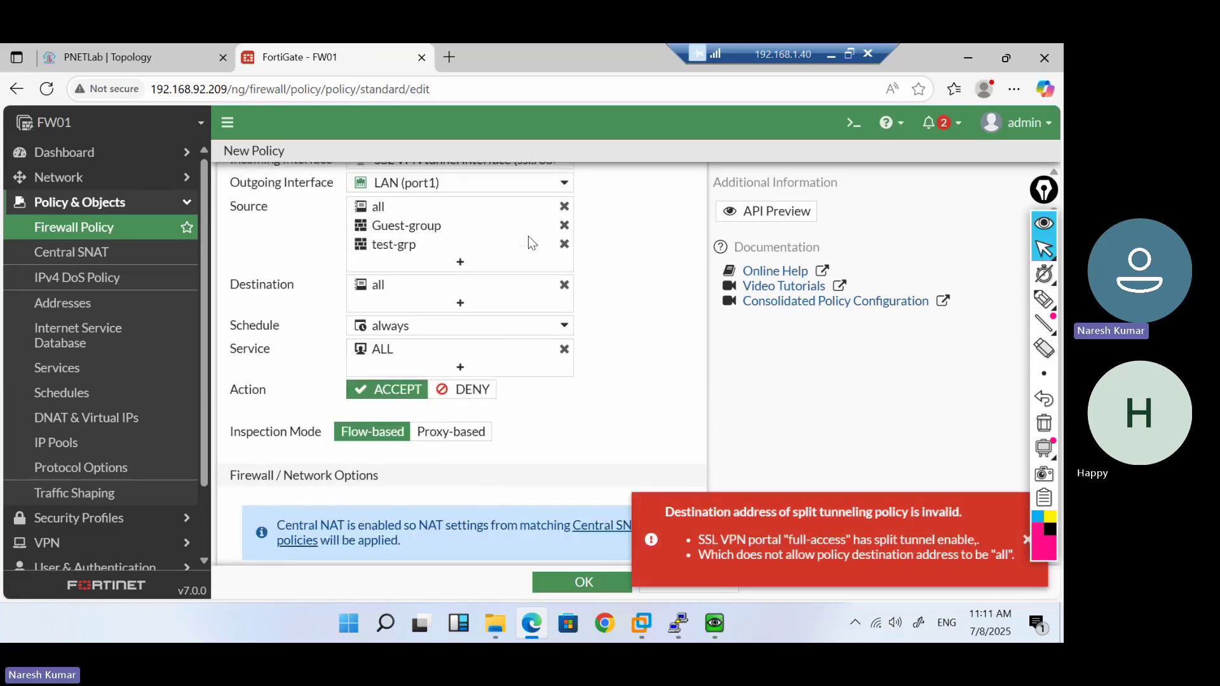
left_click(461, 368)
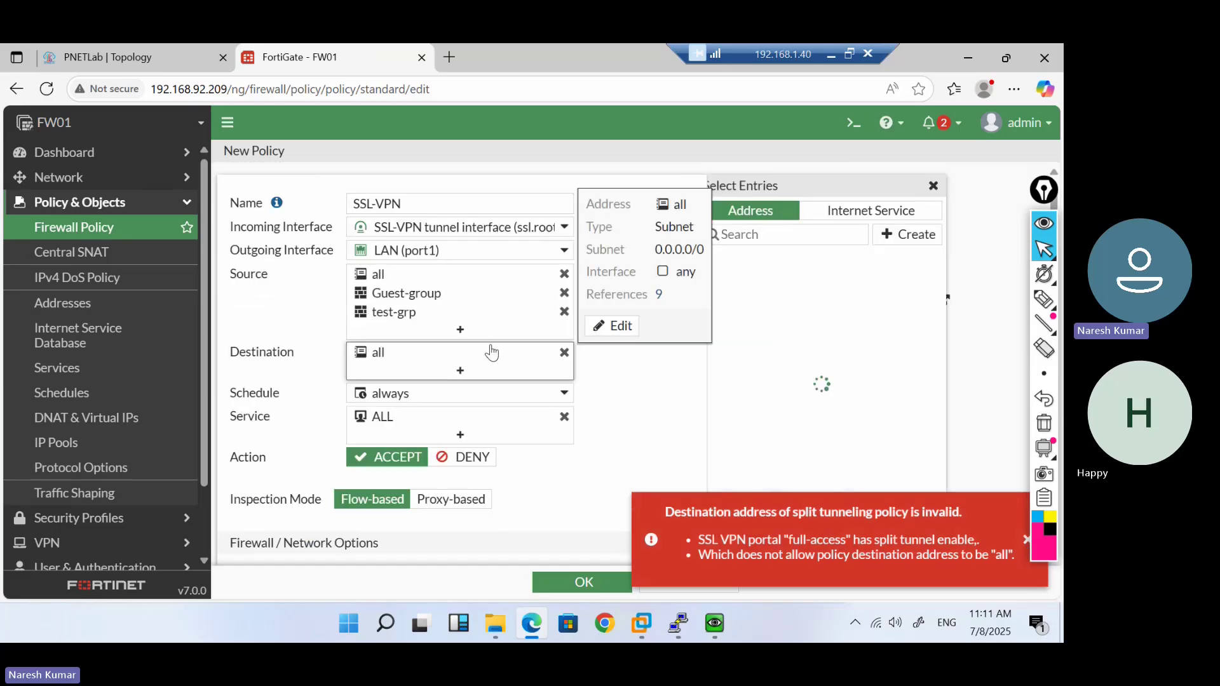
left_click(927, 235)
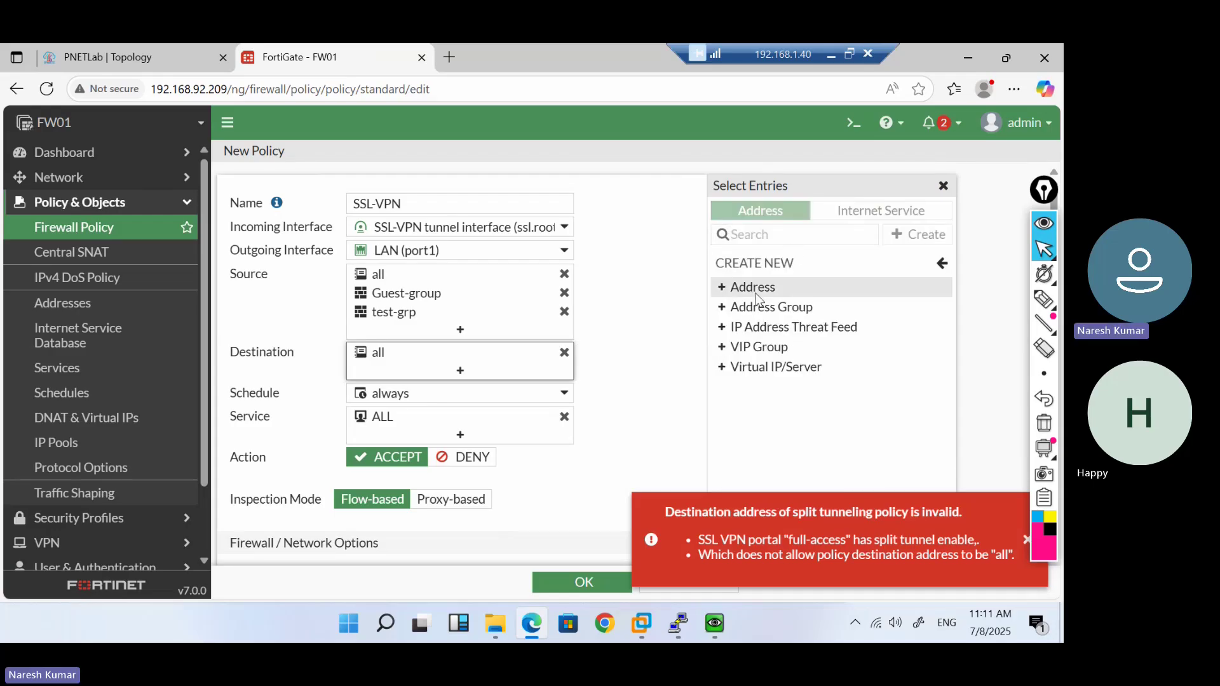
left_click(763, 294)
left_click(459, 204)
type("LAN-Subnet")
left_click(486, 220)
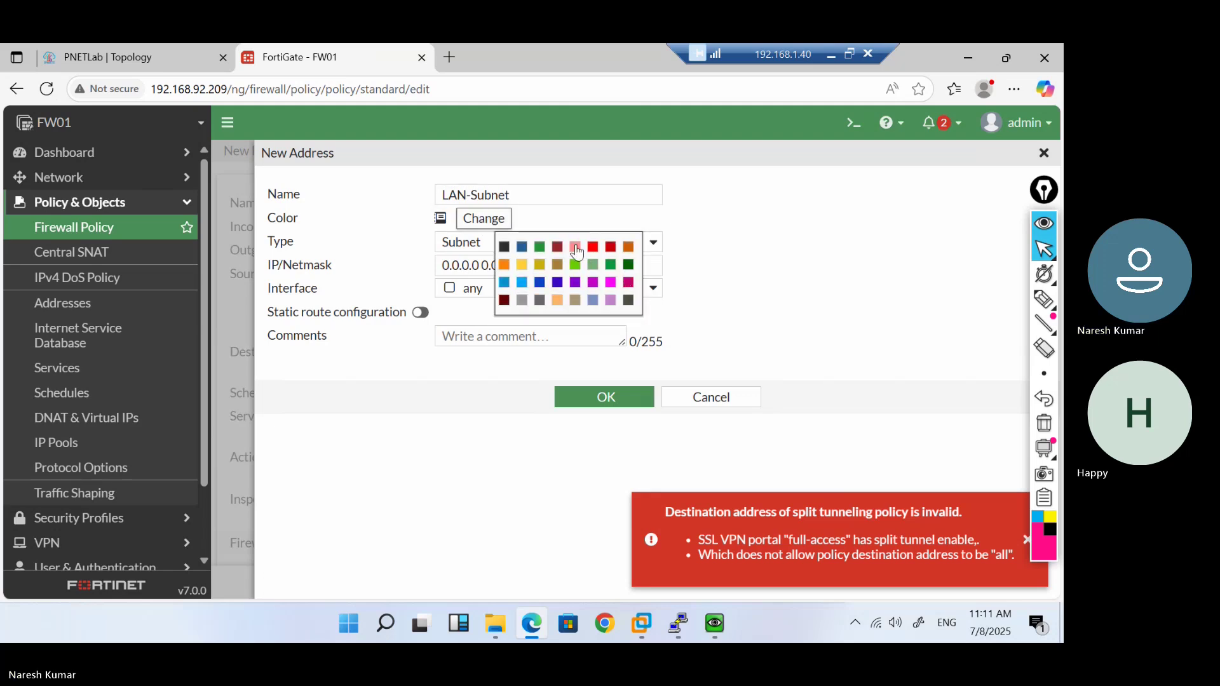
left_click(576, 248)
left_click_drag(521, 267, 373, 261)
type("10.1.1.0/24")
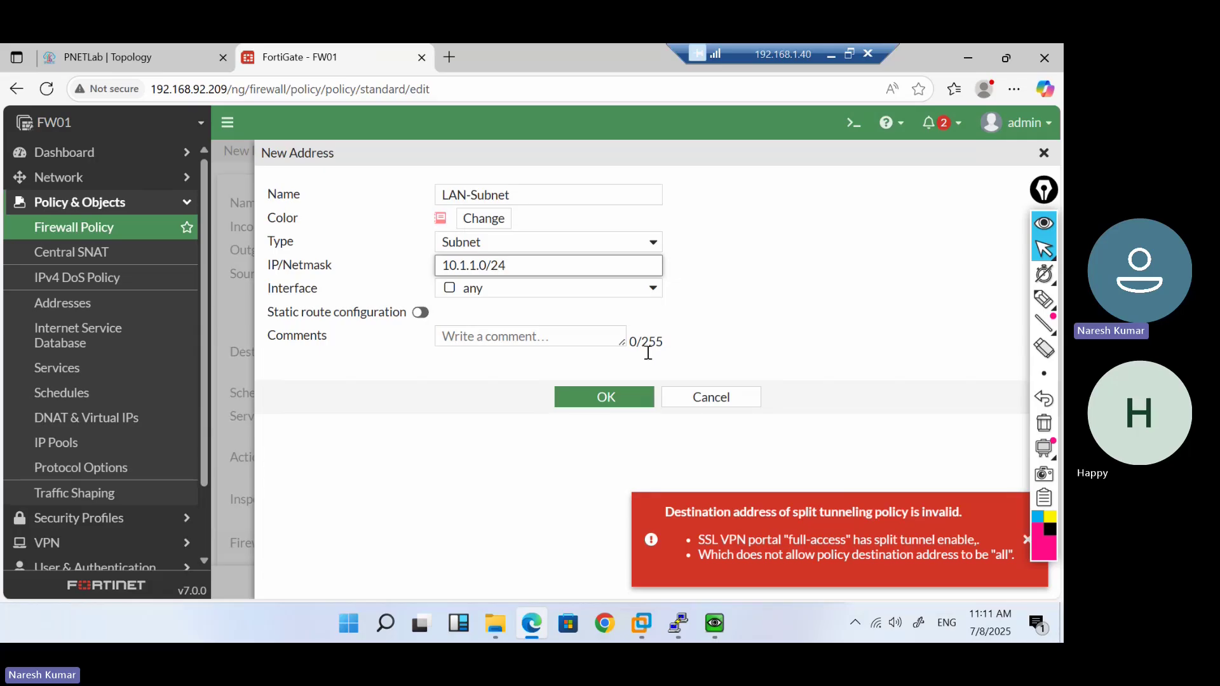
left_click(608, 398)
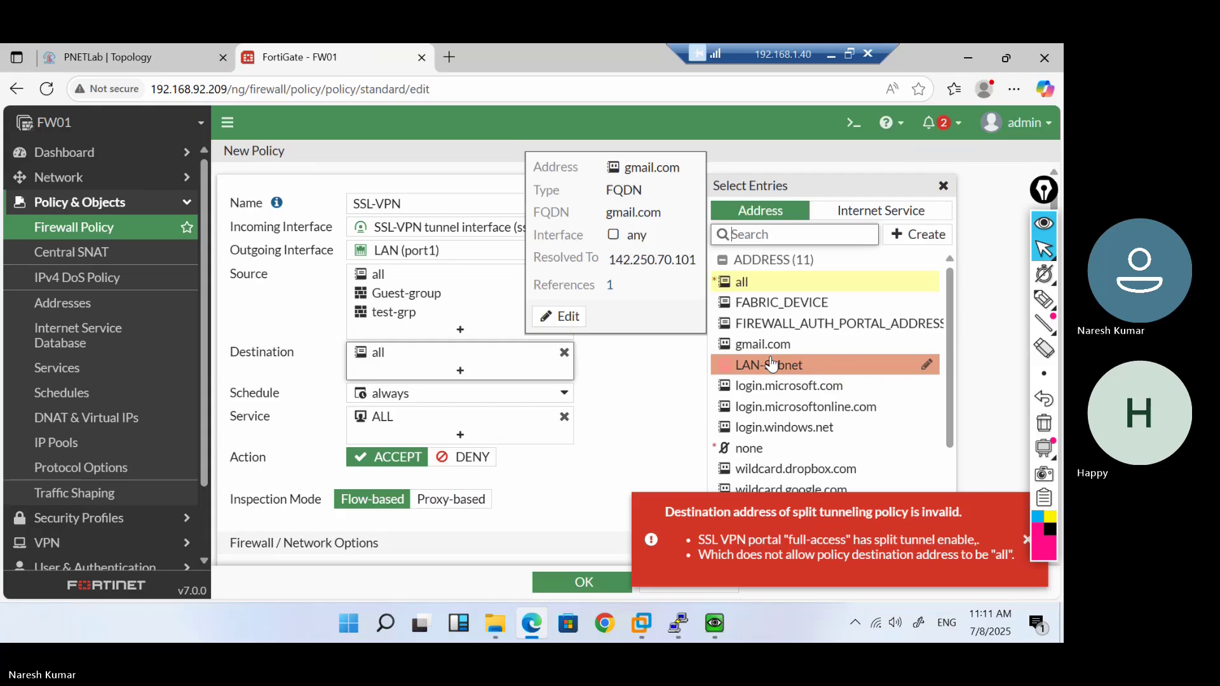
Make LAN-Subnet the policy destination, save the SSL-VPN policy, and move it to the top
left_click(771, 364)
scroll(644, 392, "down", 8)
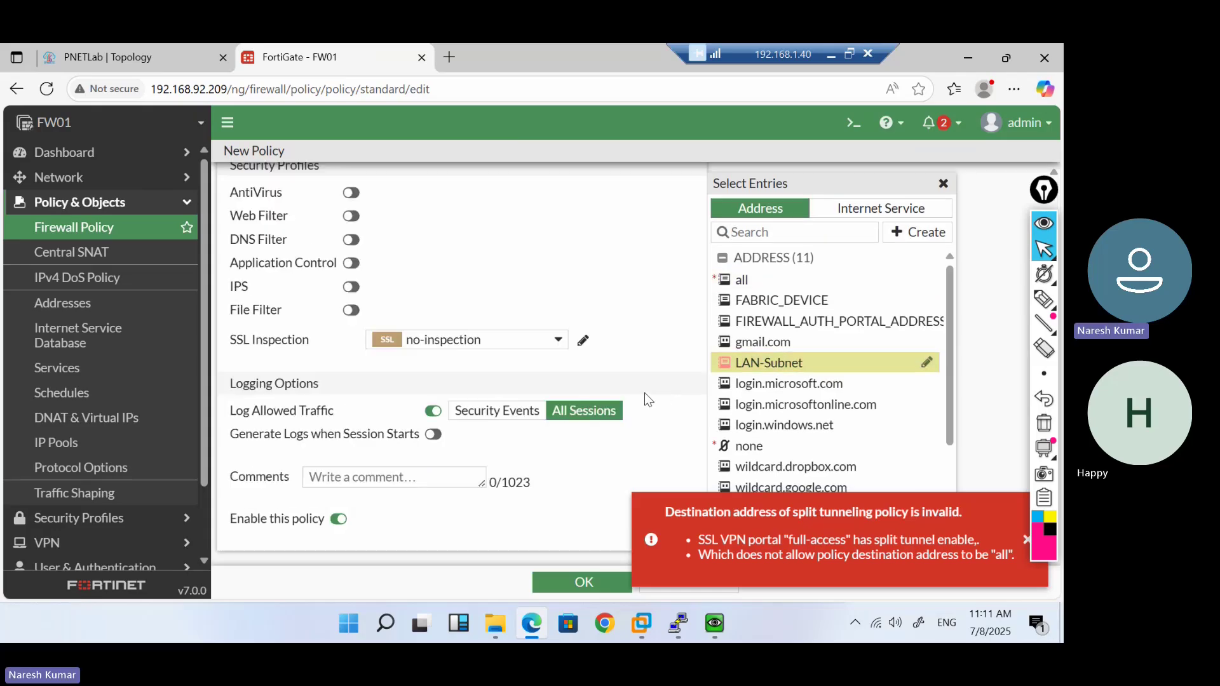
left_click(583, 584)
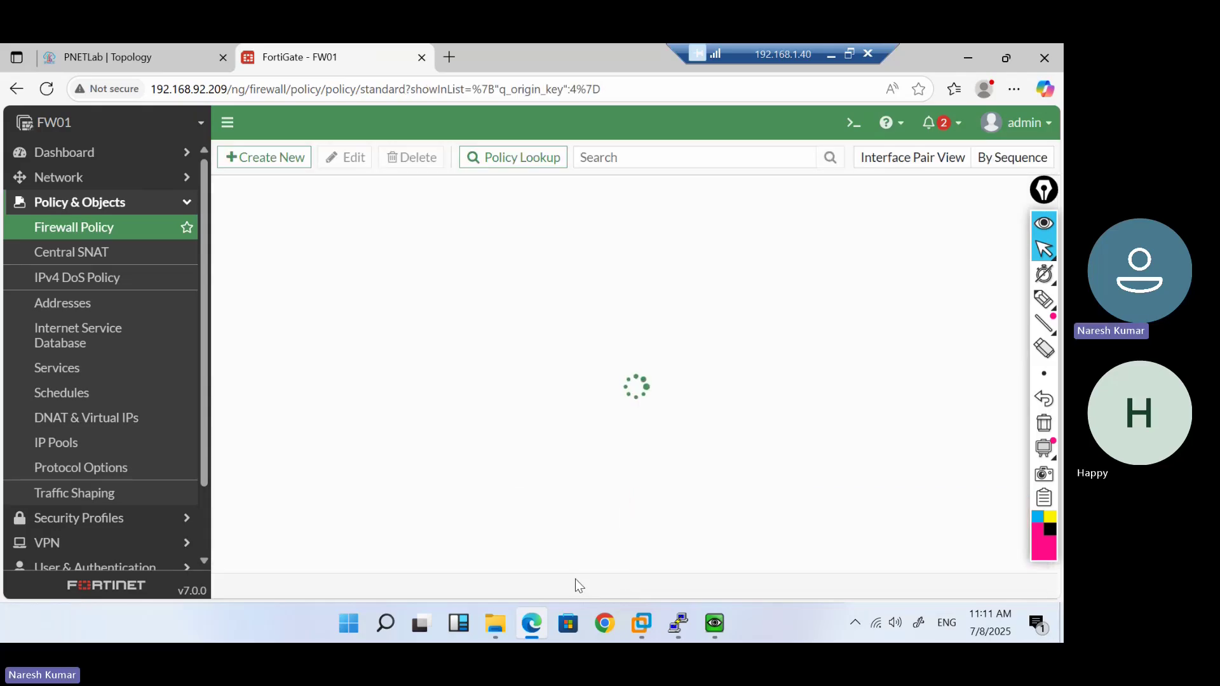
left_click_drag(259, 389, 266, 211)
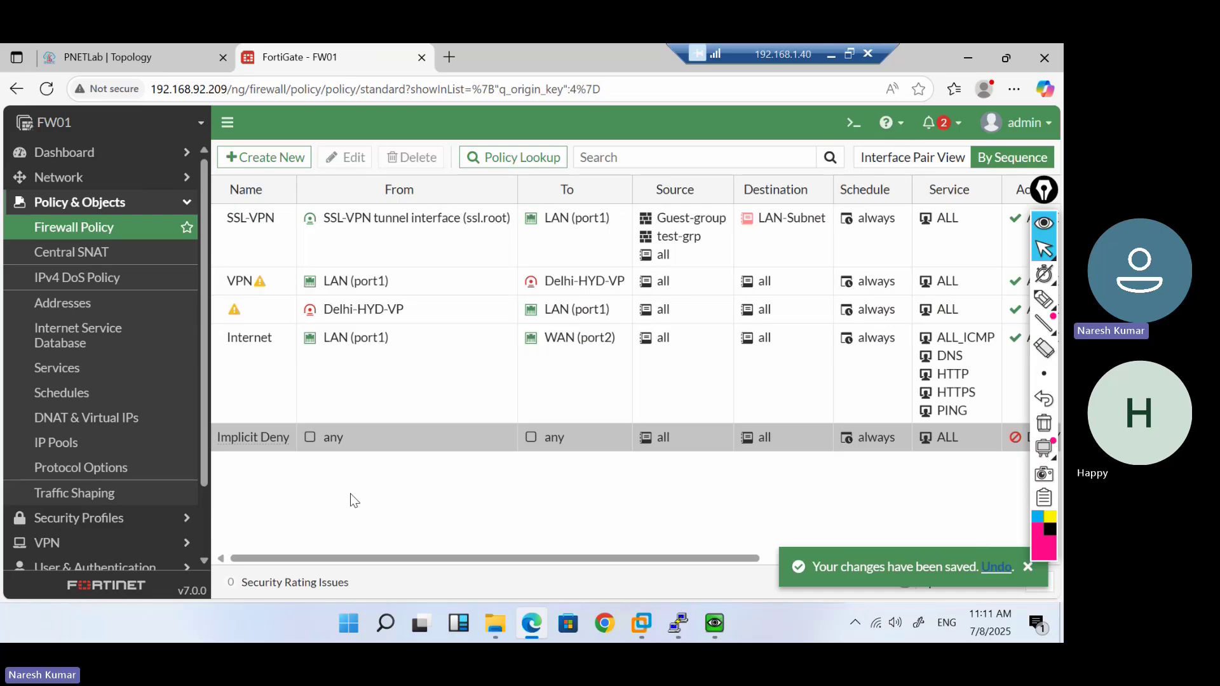
left_click(59, 47)
Open the Win client VM's console and shift its window to the right
mouse_move(710, 634)
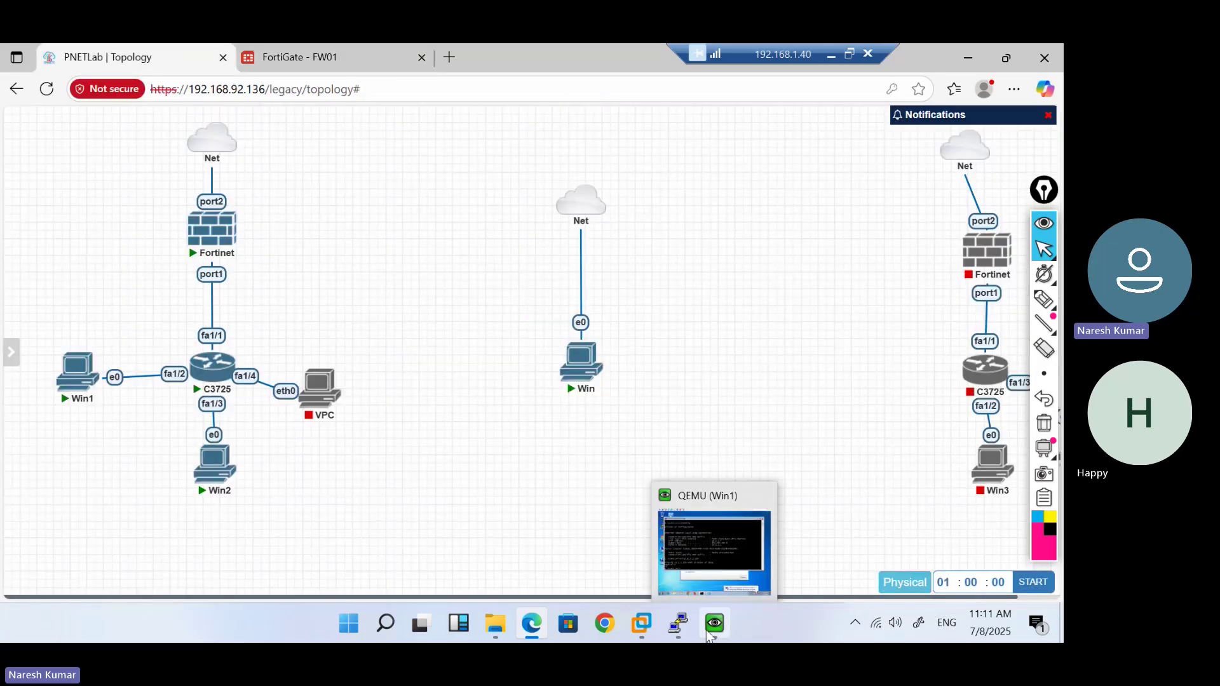
left_click(580, 368)
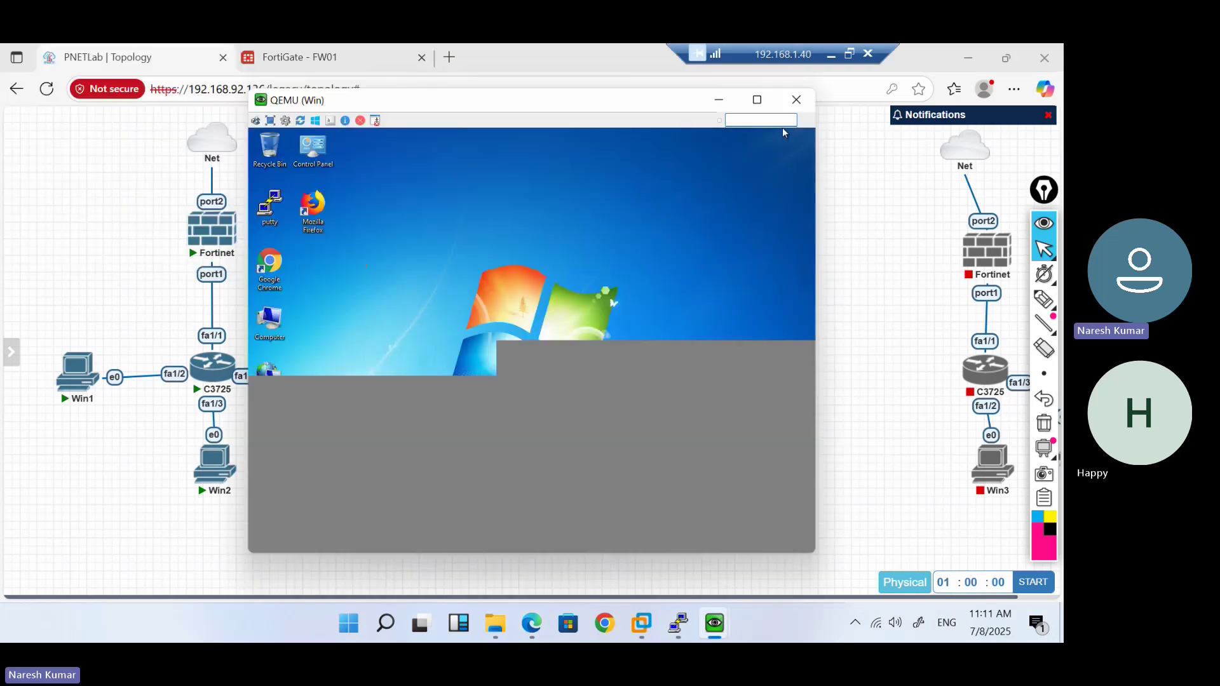
left_click_drag(406, 99, 622, 102)
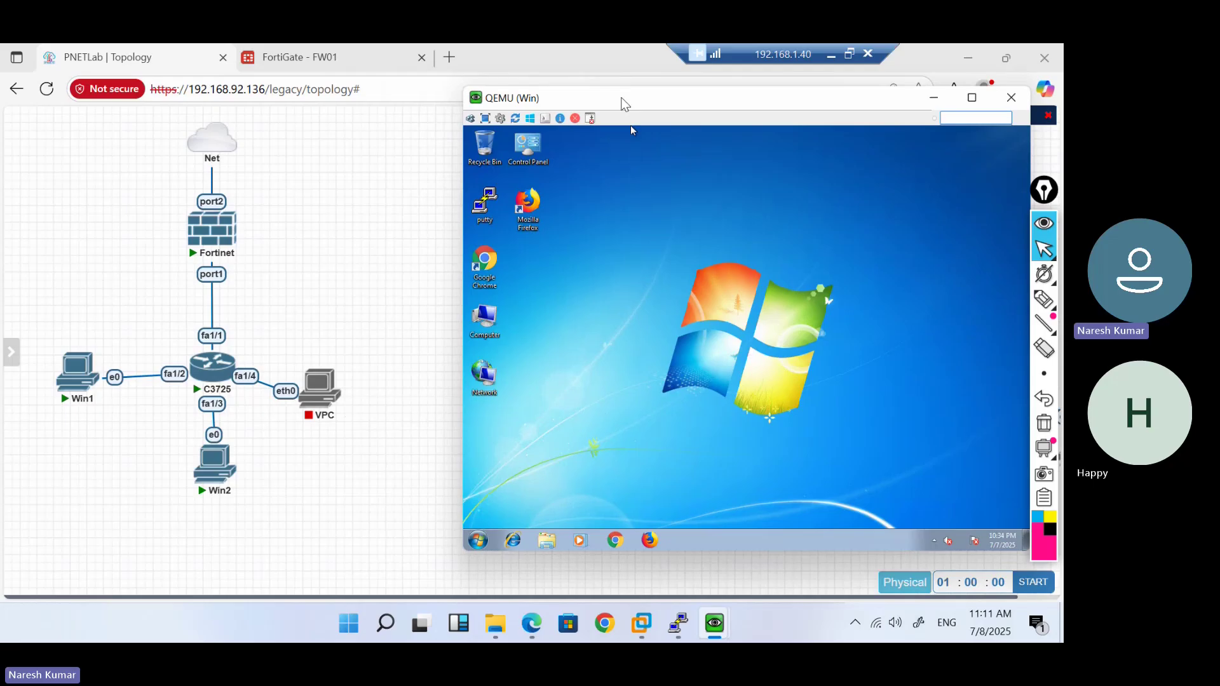
Ping 1.1.1.1 from a Command Prompt in the VM, then launch Chrome
left_click(480, 541)
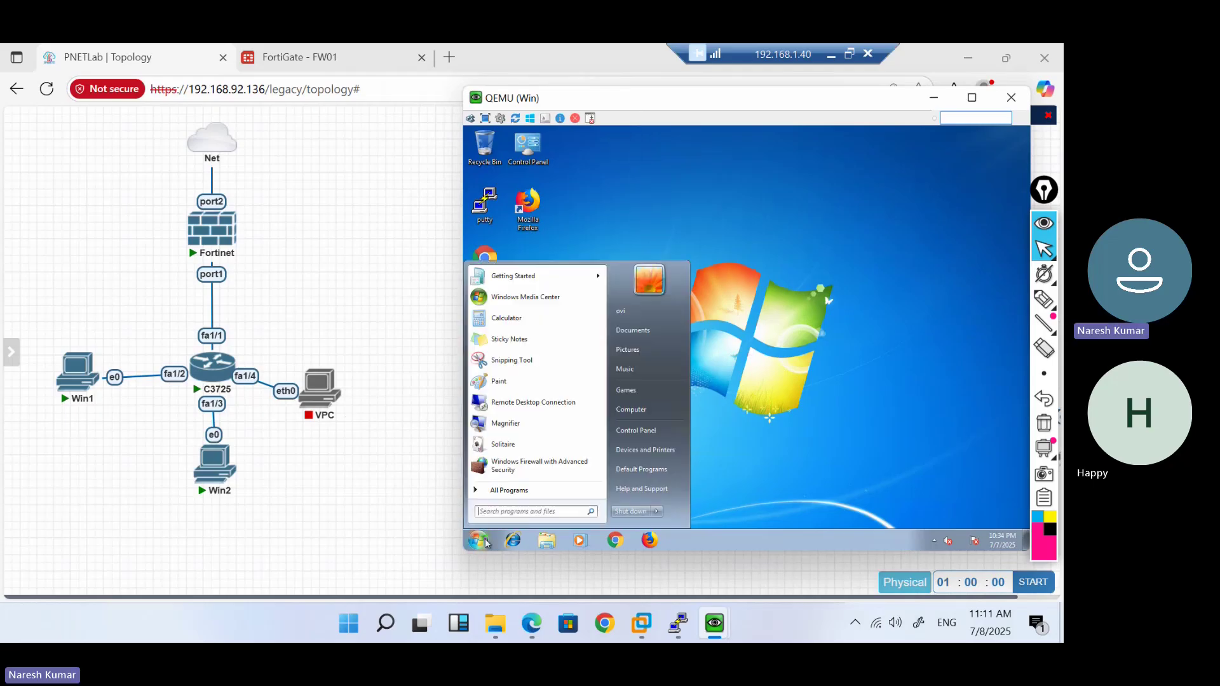
type("cmd")
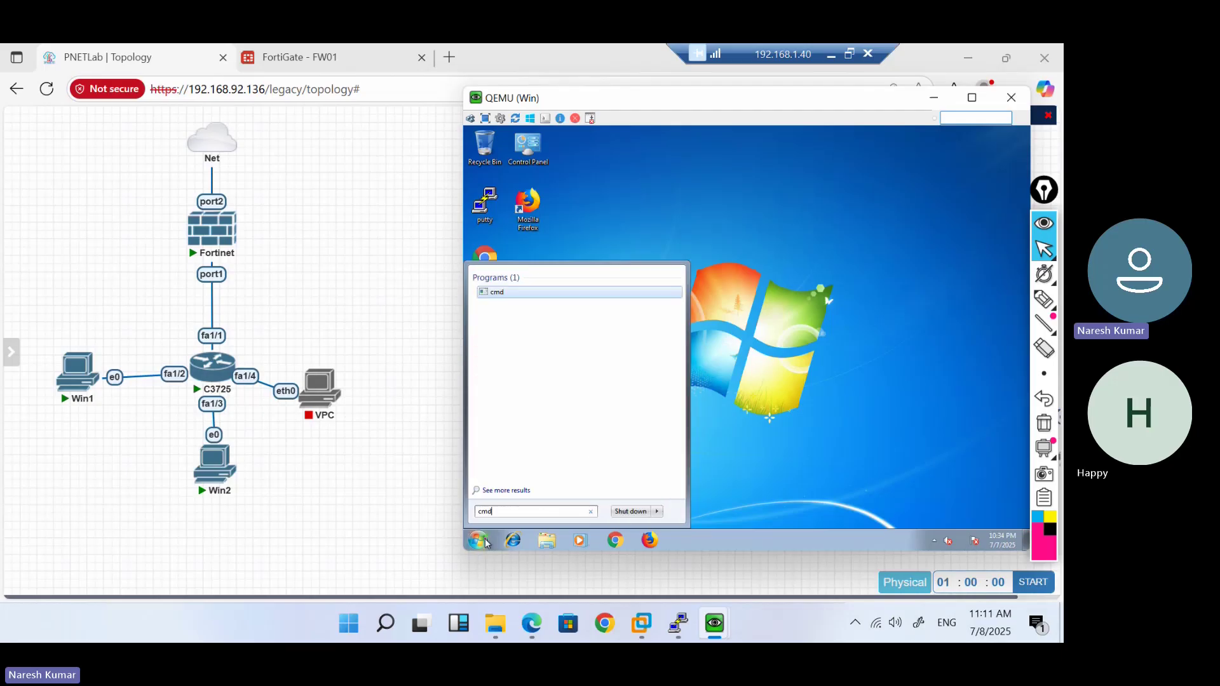
key("Return")
type("ping ")
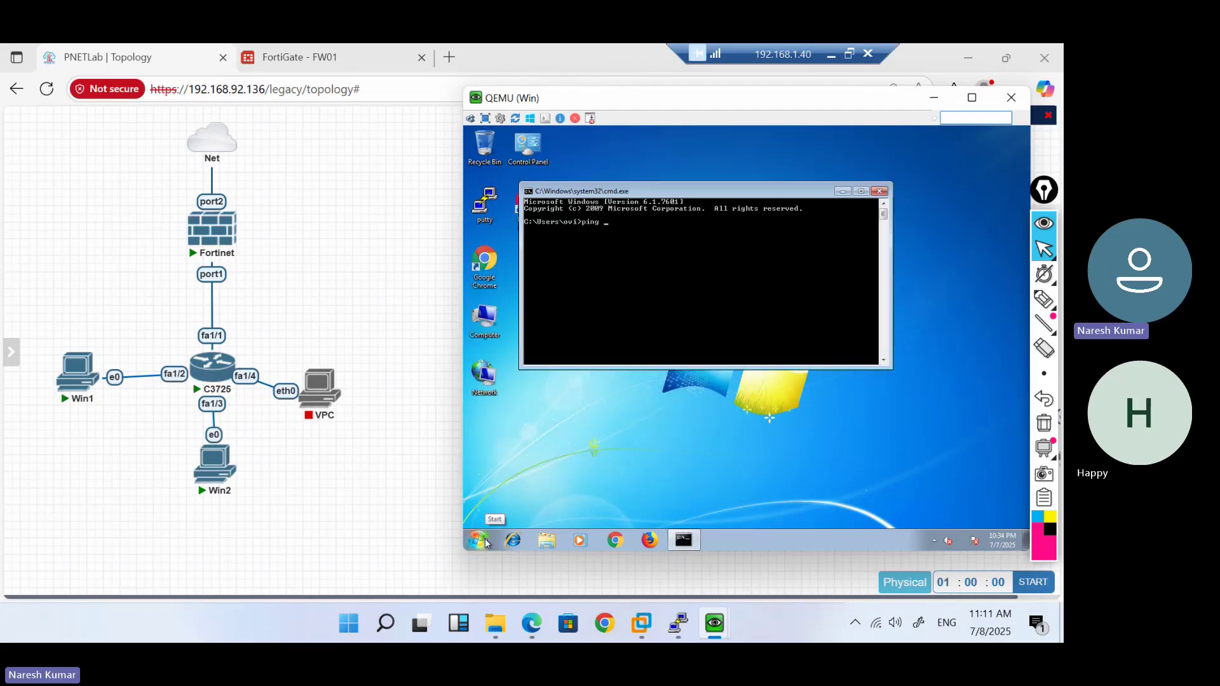
type("1.1.1")
key("Return")
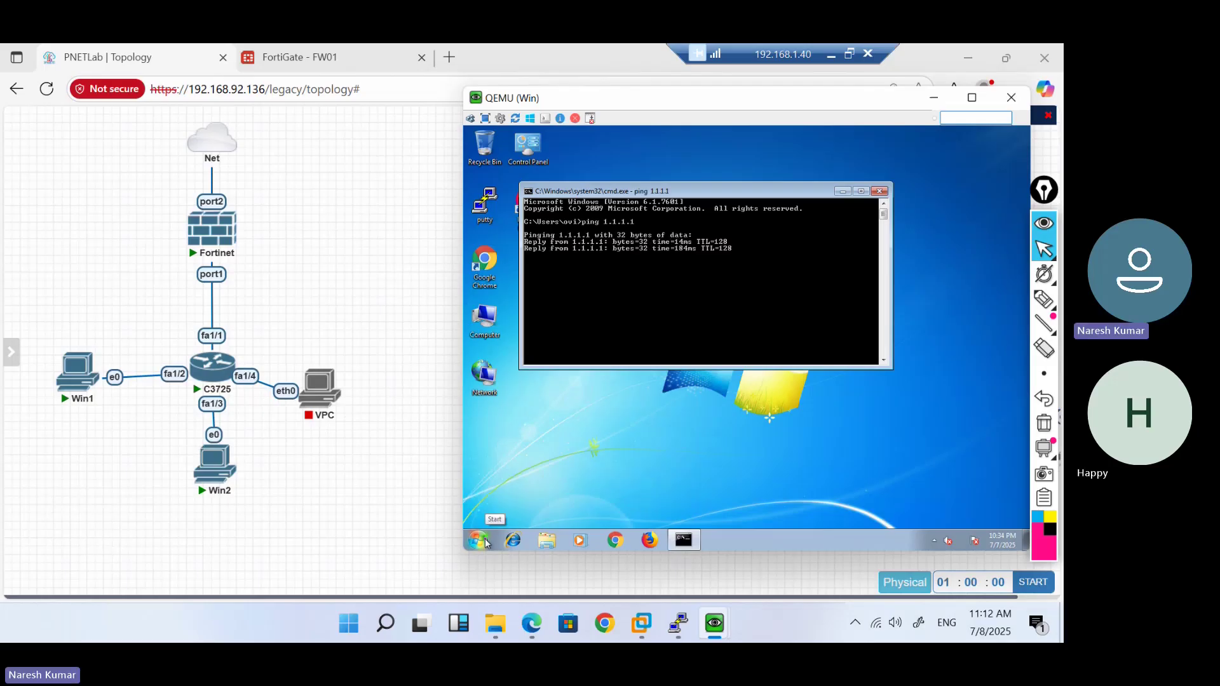
key("ctrl+c")
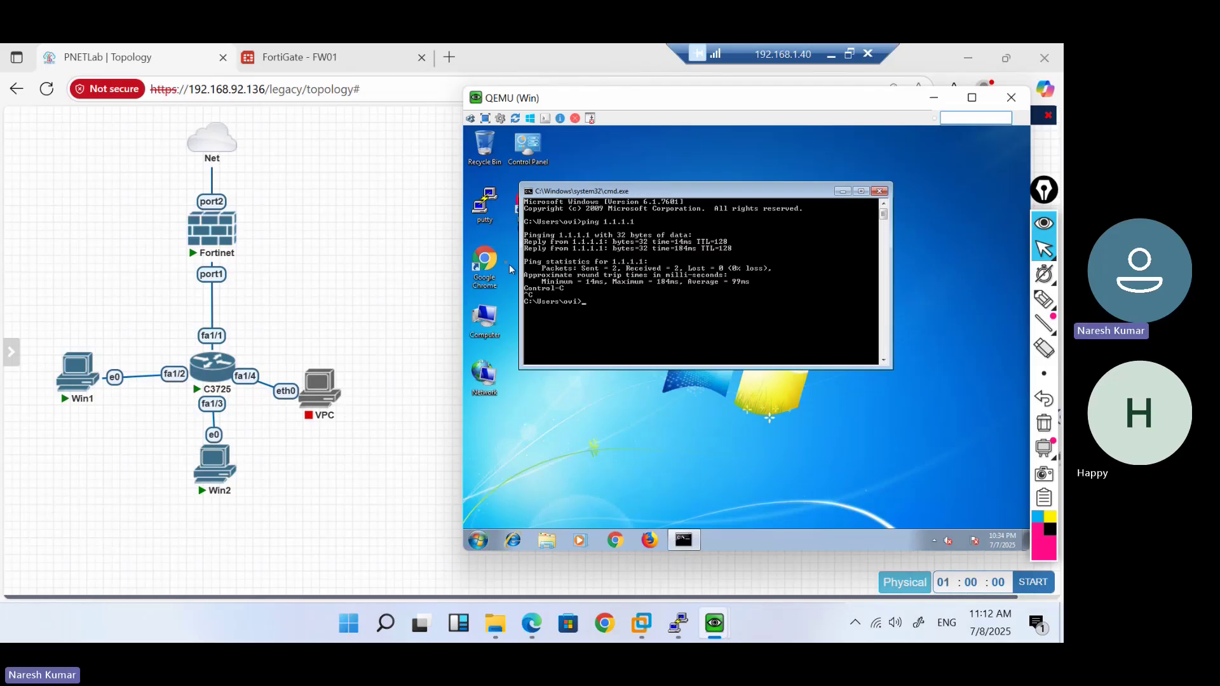
double_click(485, 264)
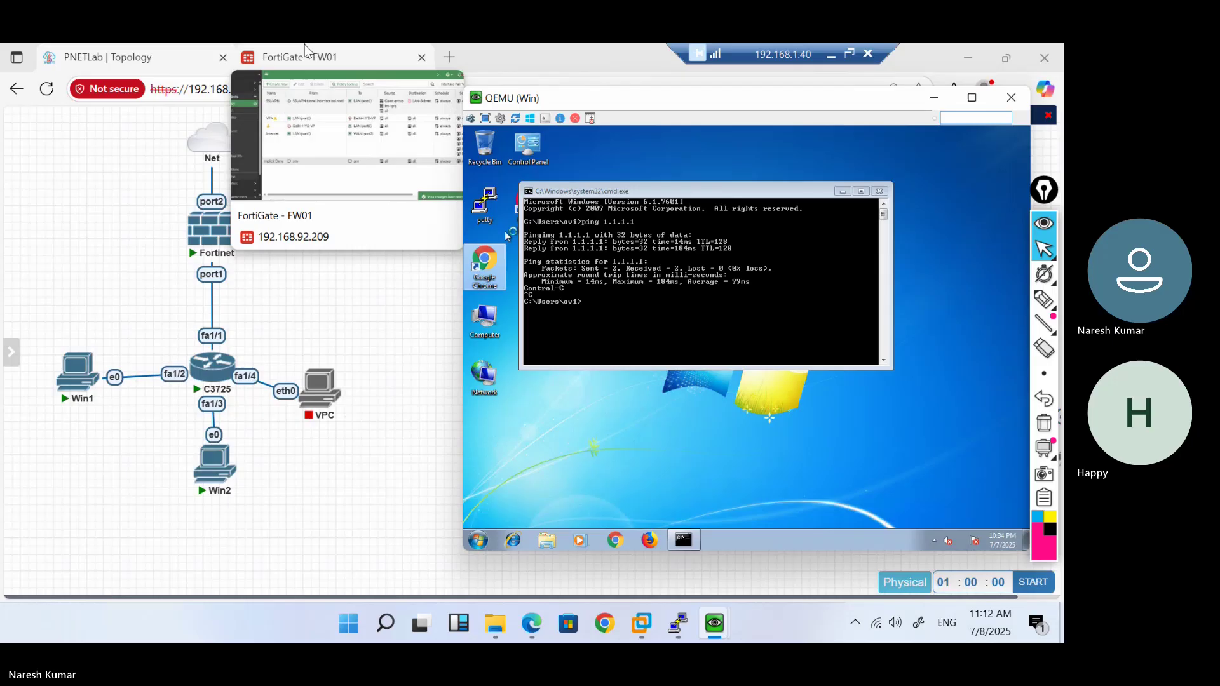
In FortiGate's VPN menu, open the full-access SSL-VPN portal for editing
left_click(306, 54)
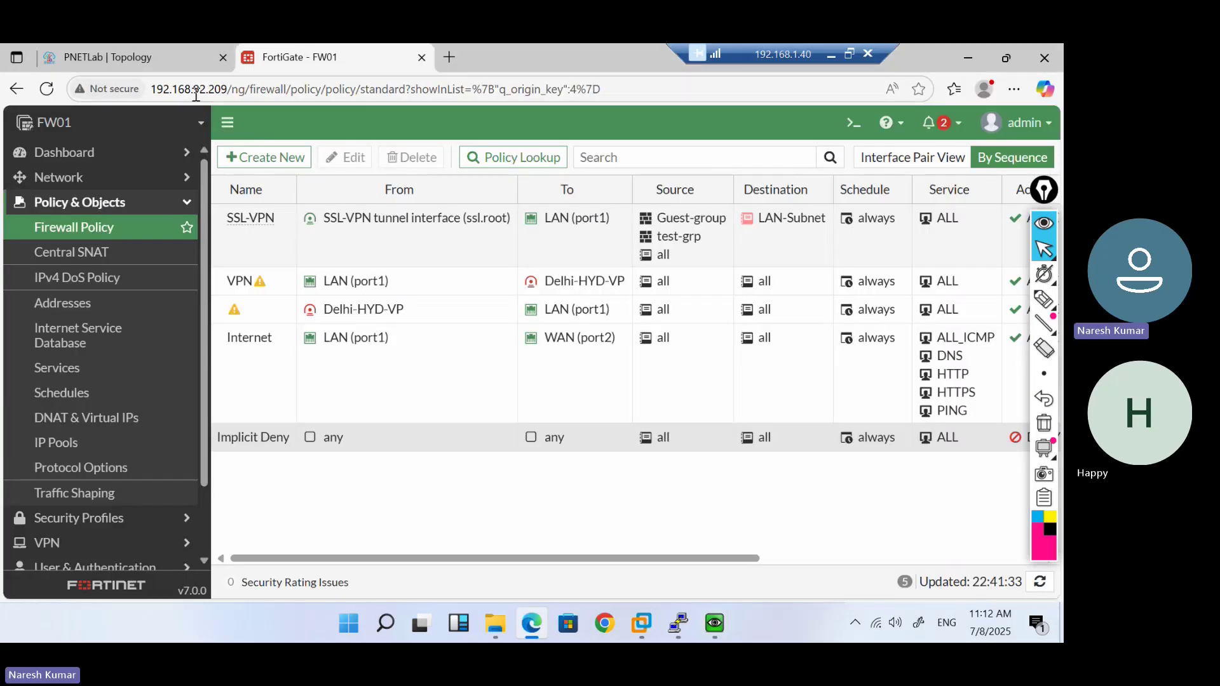
double_click(196, 89)
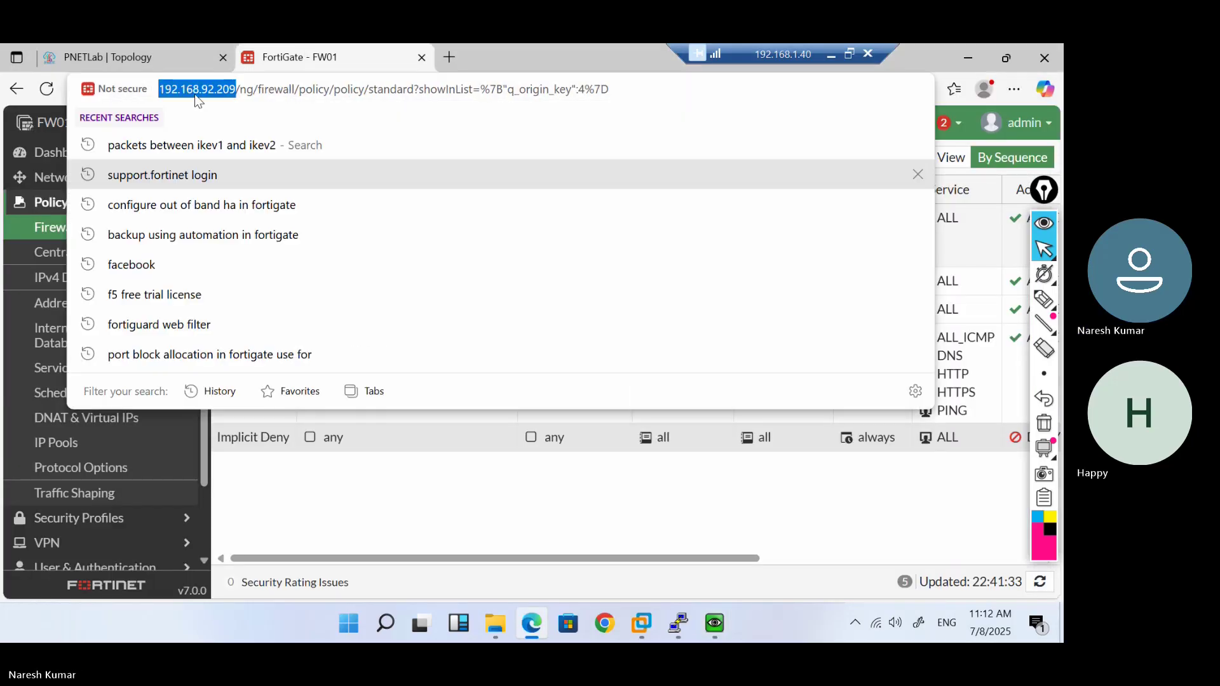
left_click(289, 524)
scroll(138, 489, "down", 2)
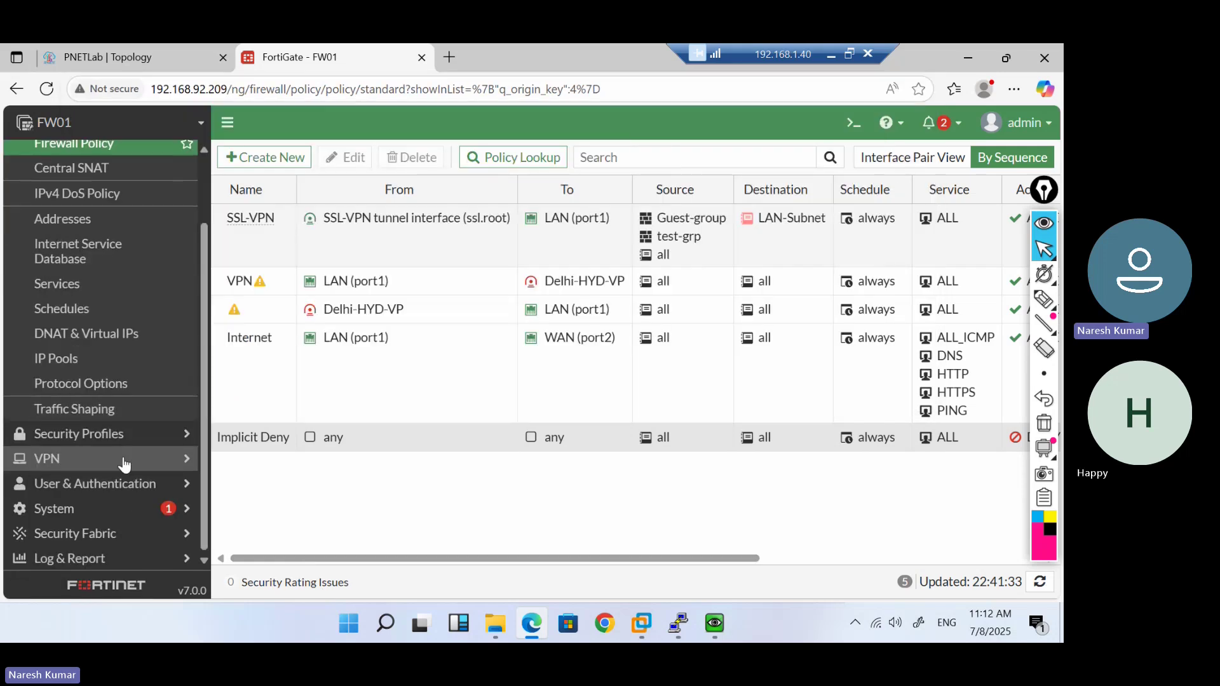
left_click(124, 465)
left_click(114, 308)
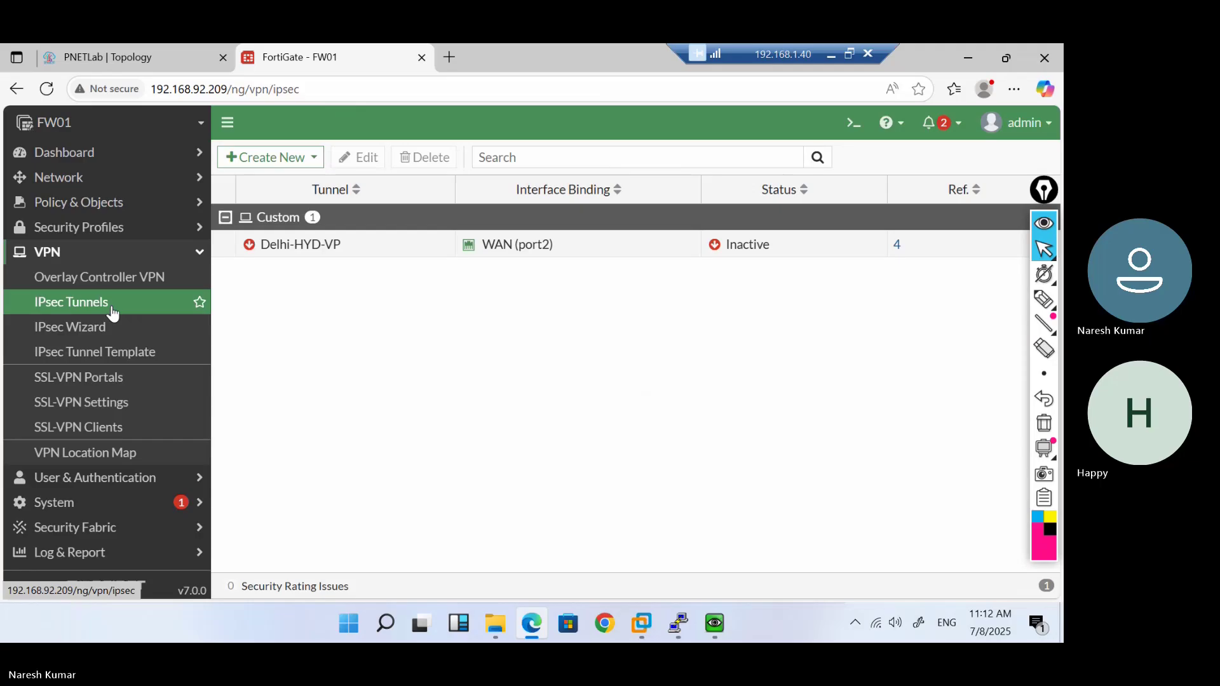
left_click(106, 375)
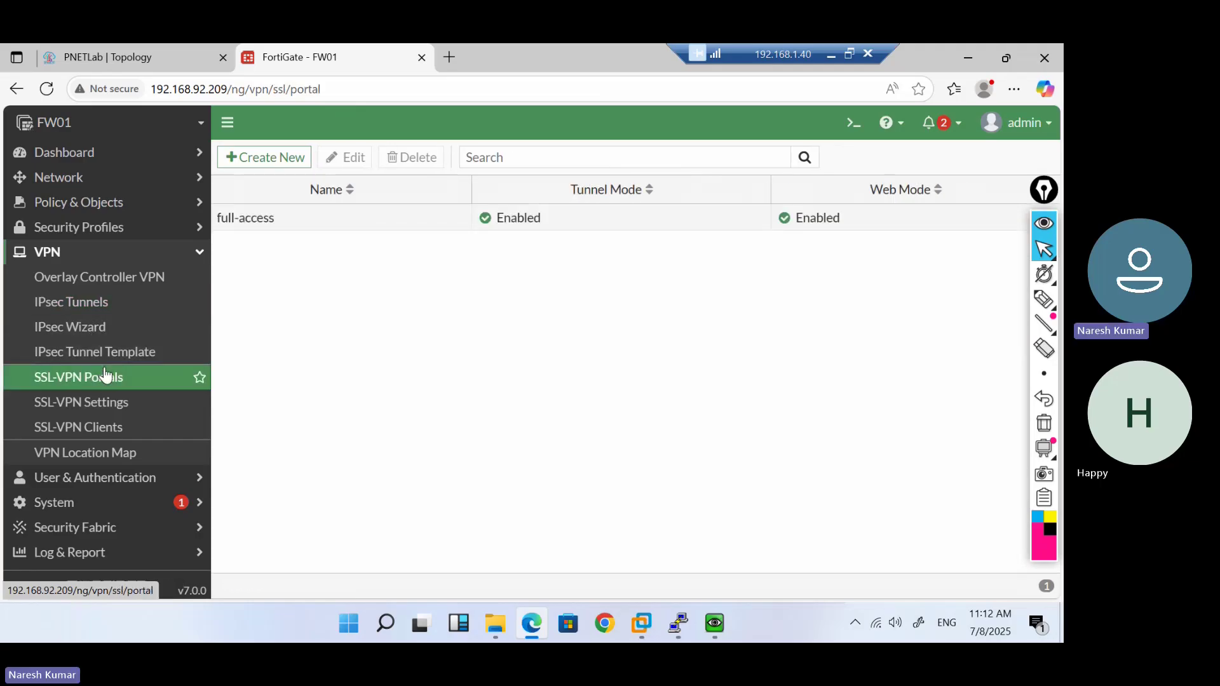
left_click(385, 222)
double_click(385, 222)
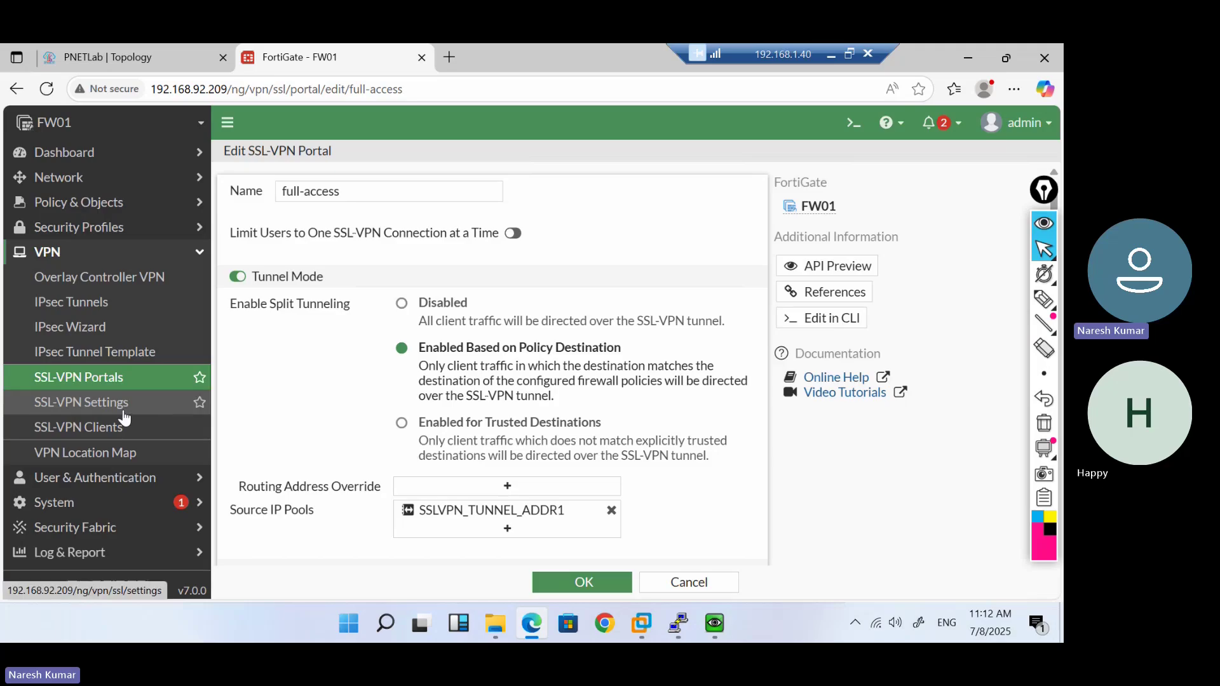
left_click(156, 403)
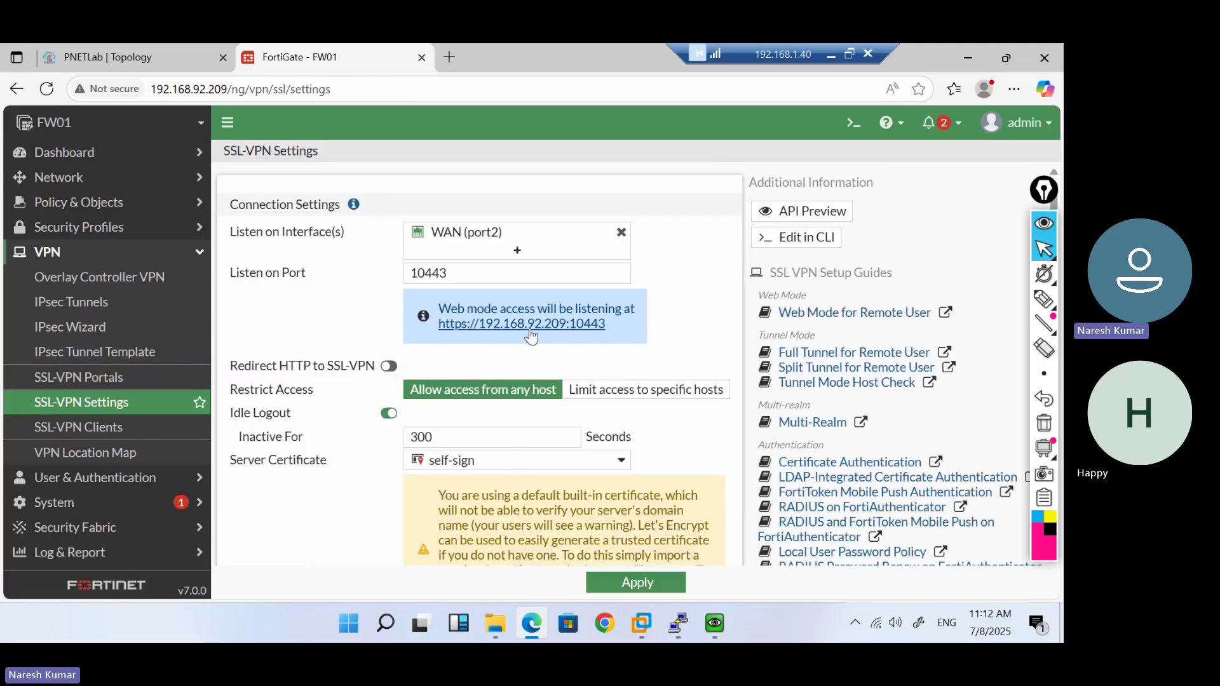
right_click(526, 327)
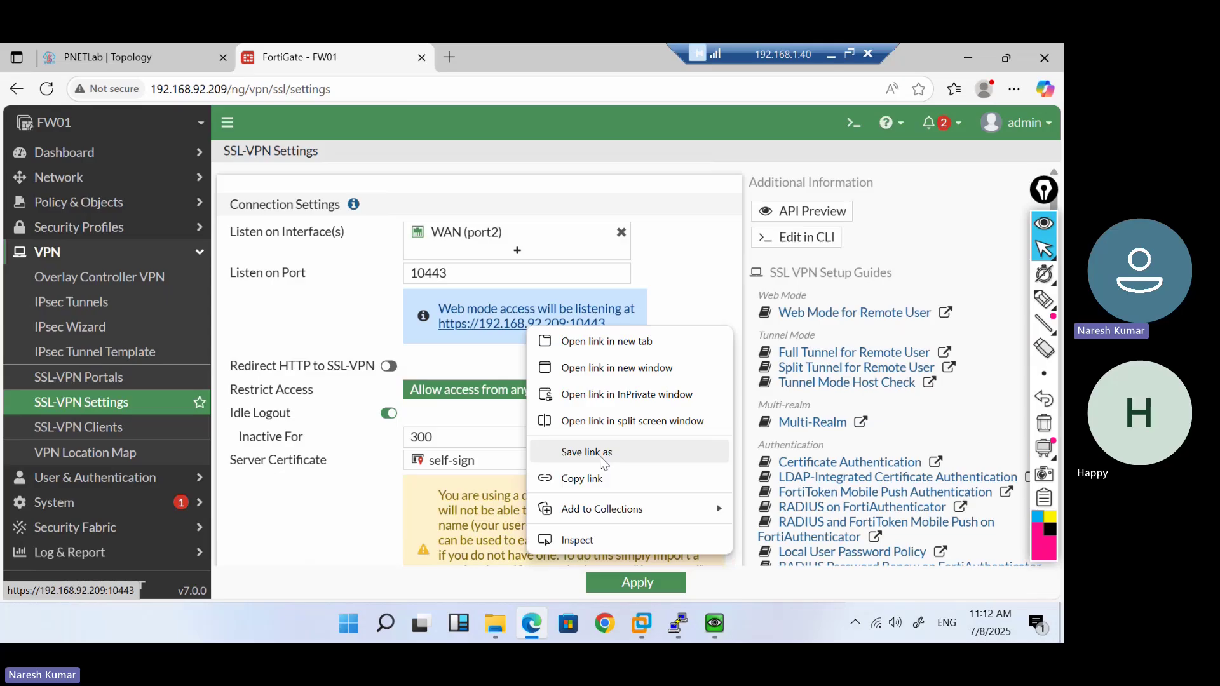
left_click(592, 478)
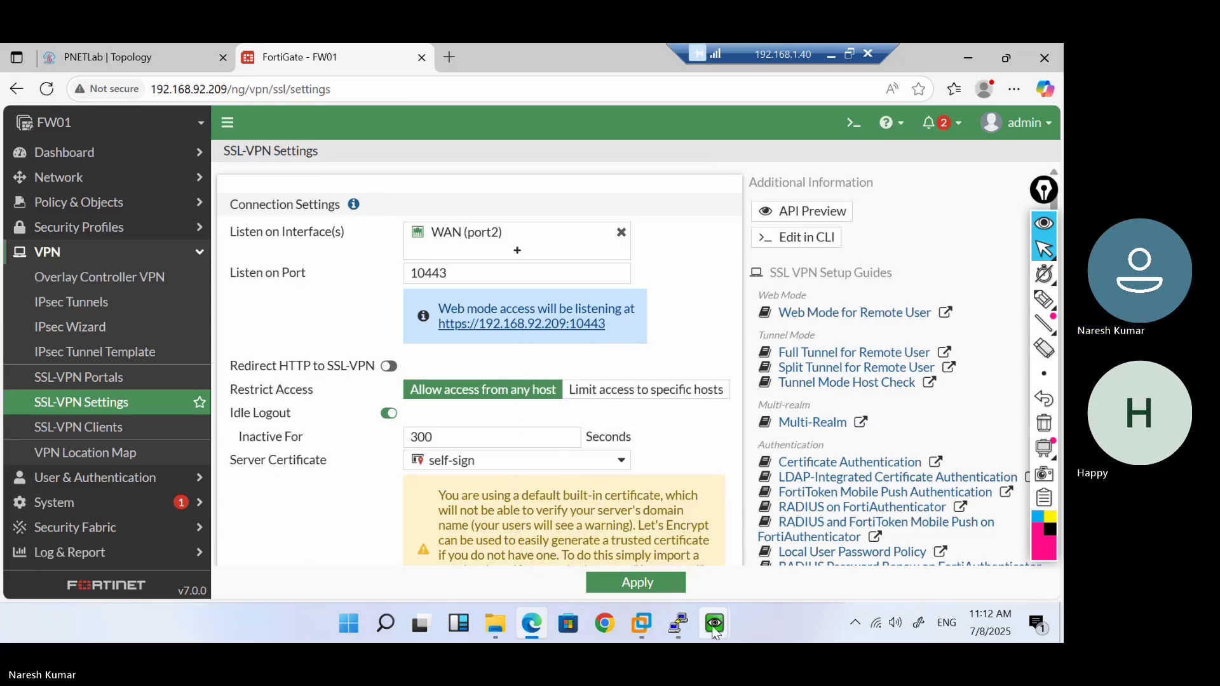
mouse_move(714, 631)
left_click(768, 562)
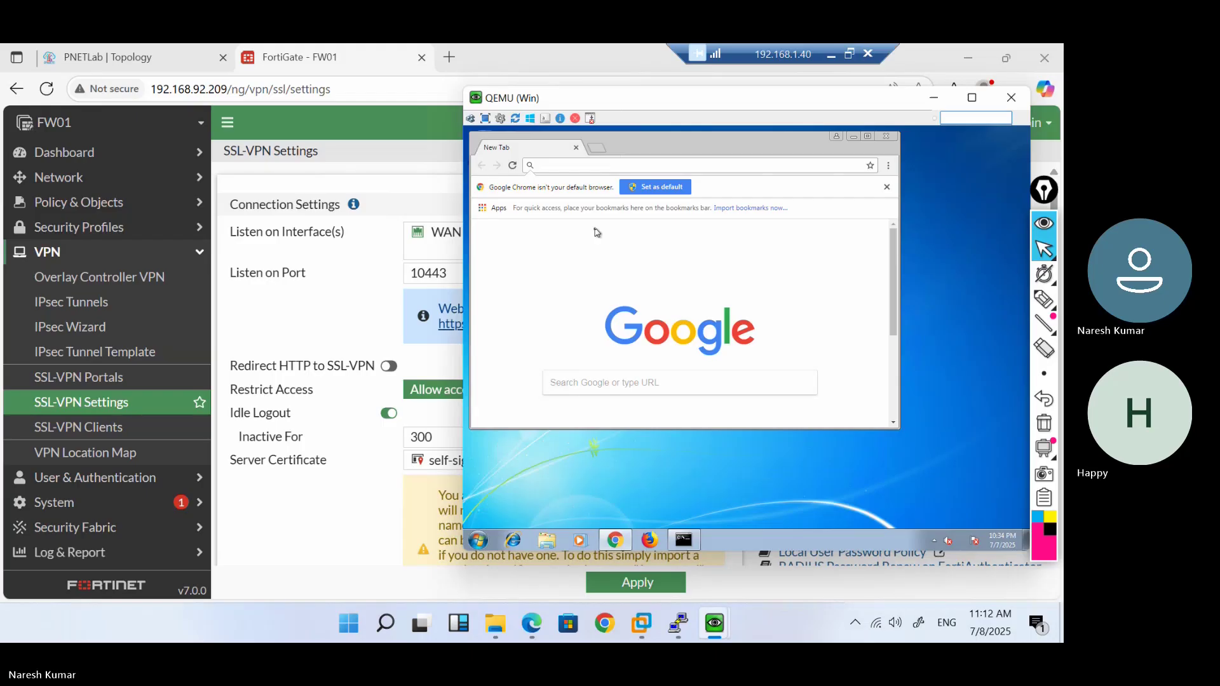
type("https:")
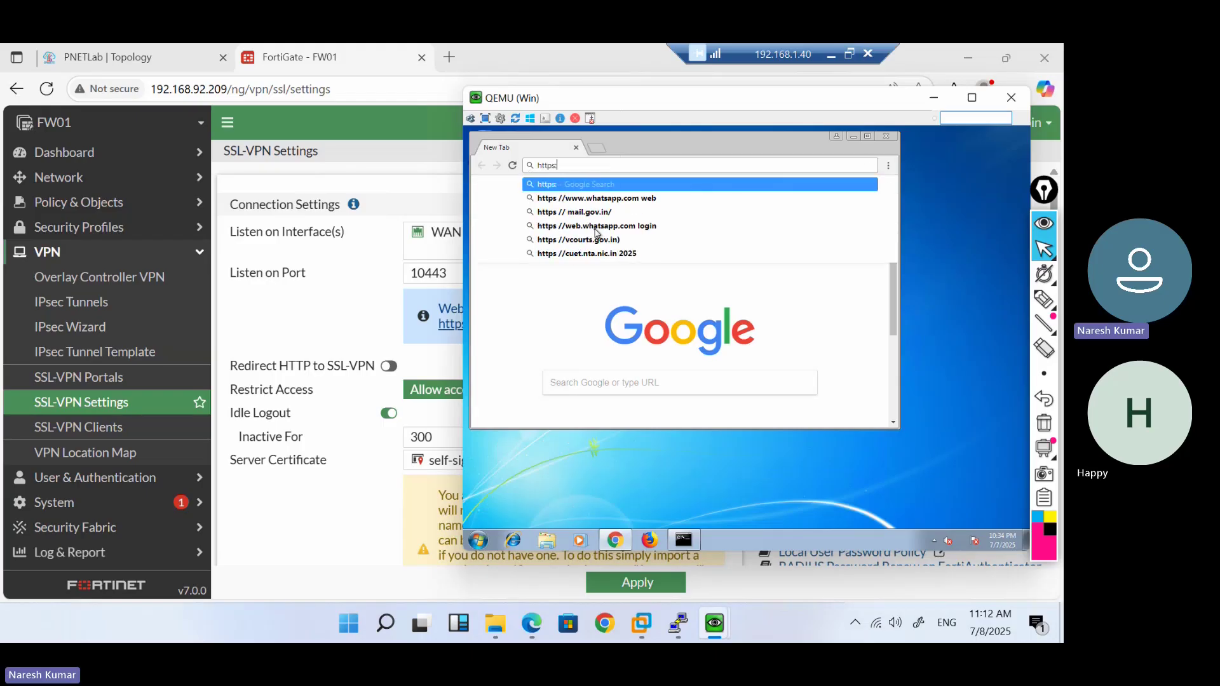
type("//192.168.92.209:10443")
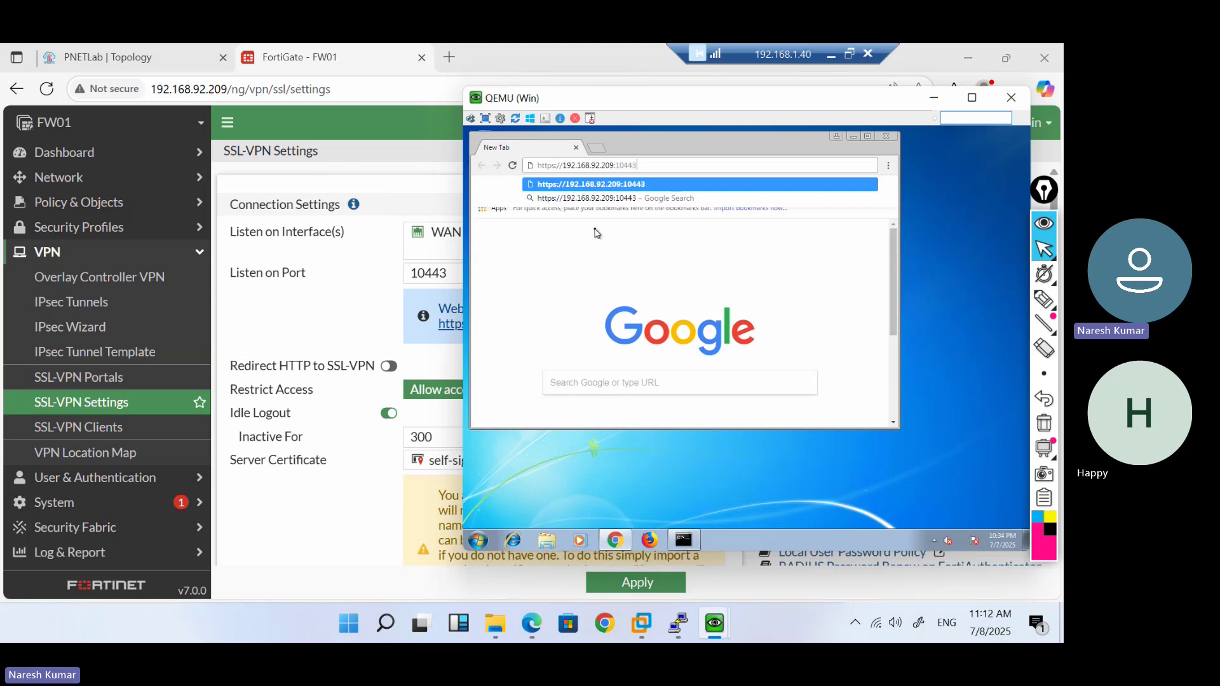
key("Return")
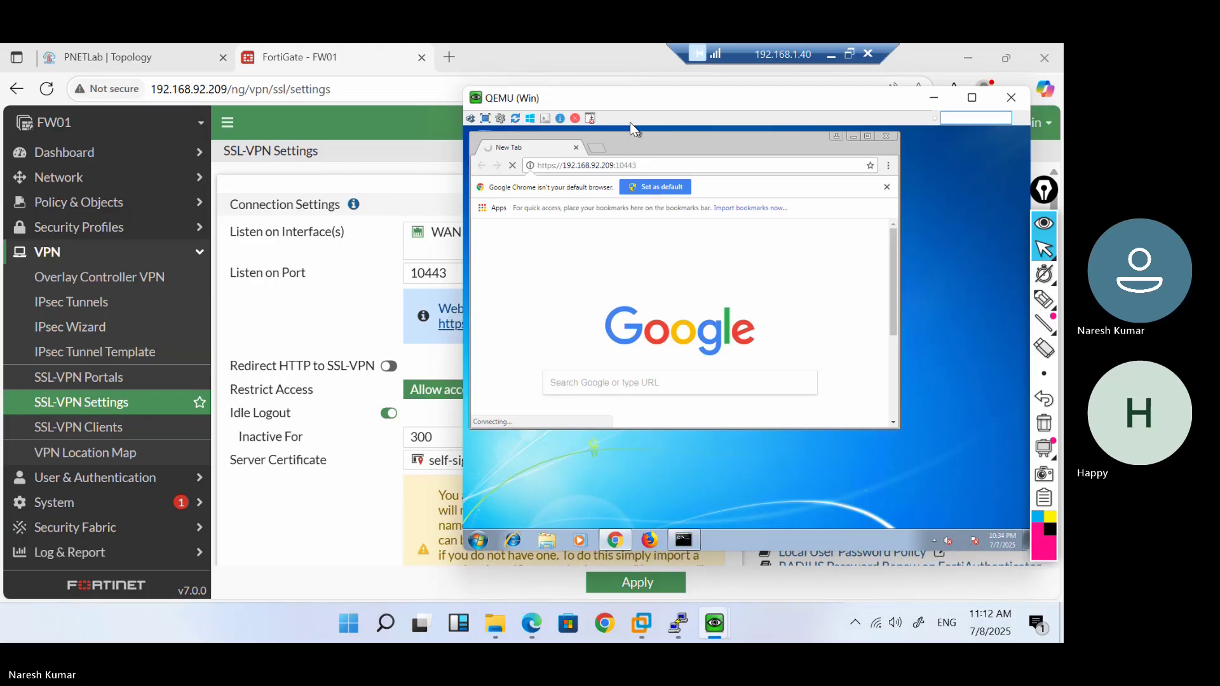
mouse_move(619, 101)
left_mouse_down()
mouse_move(766, 115)
mouse_move(621, 103)
left_mouse_up()
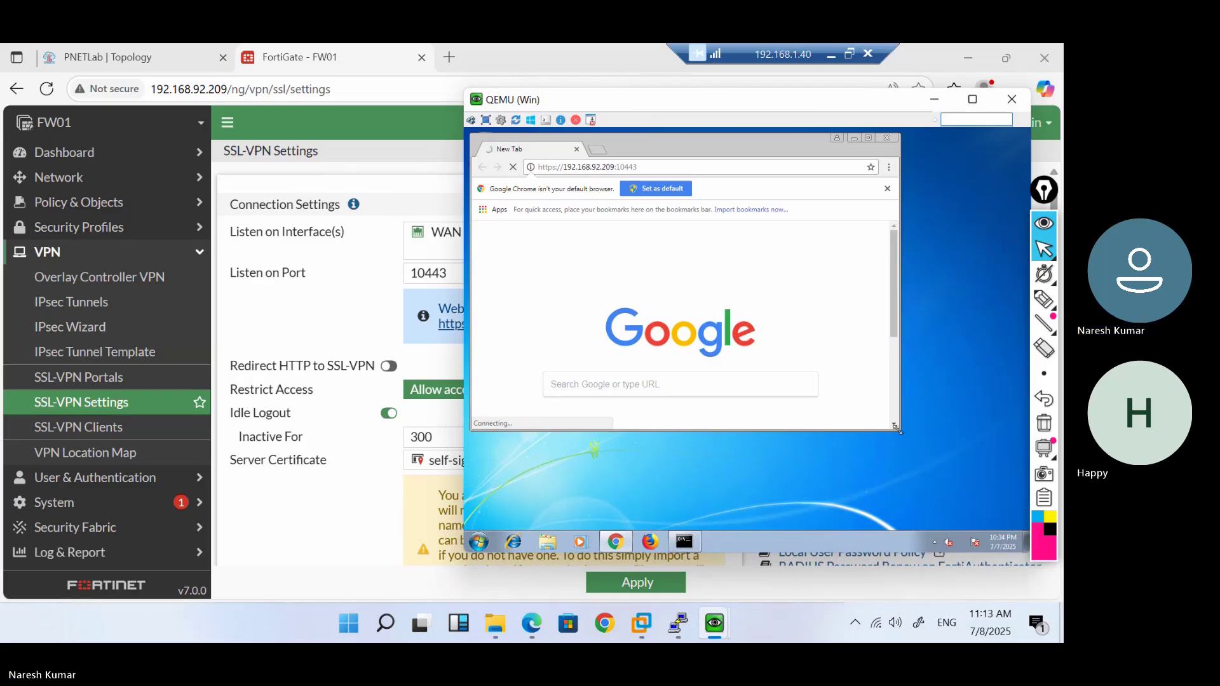
left_click_drag(896, 428, 972, 468)
left_click_drag(1021, 509, 1021, 490)
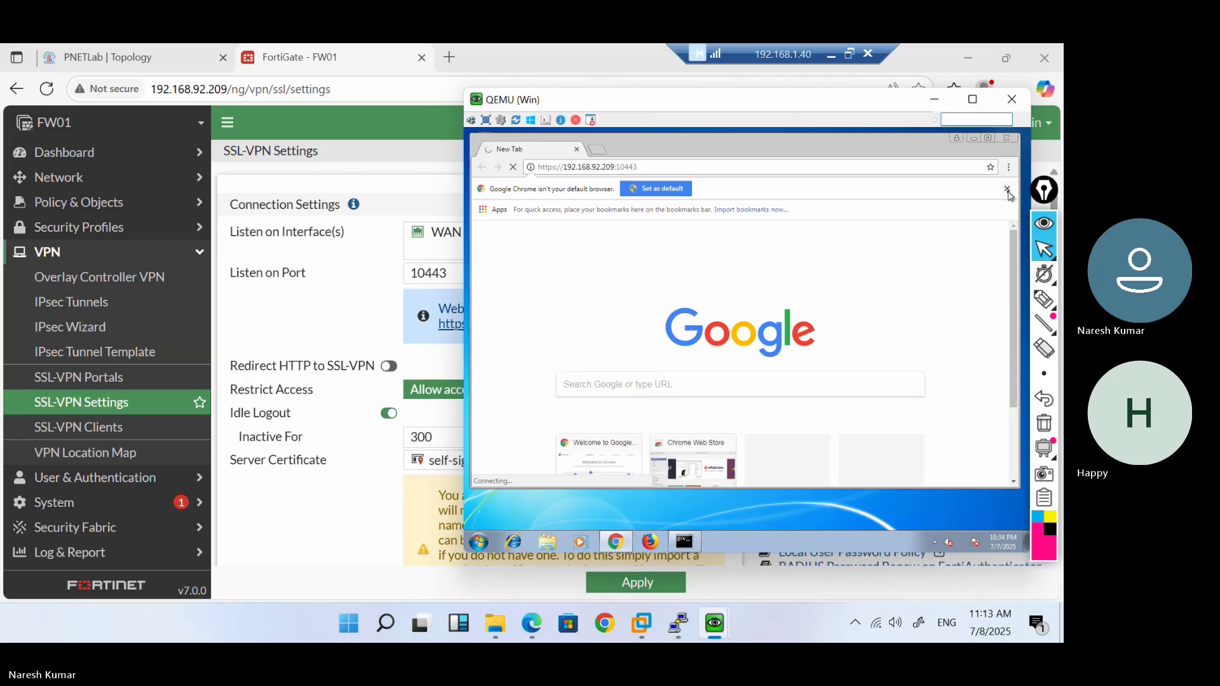
left_click(1008, 190)
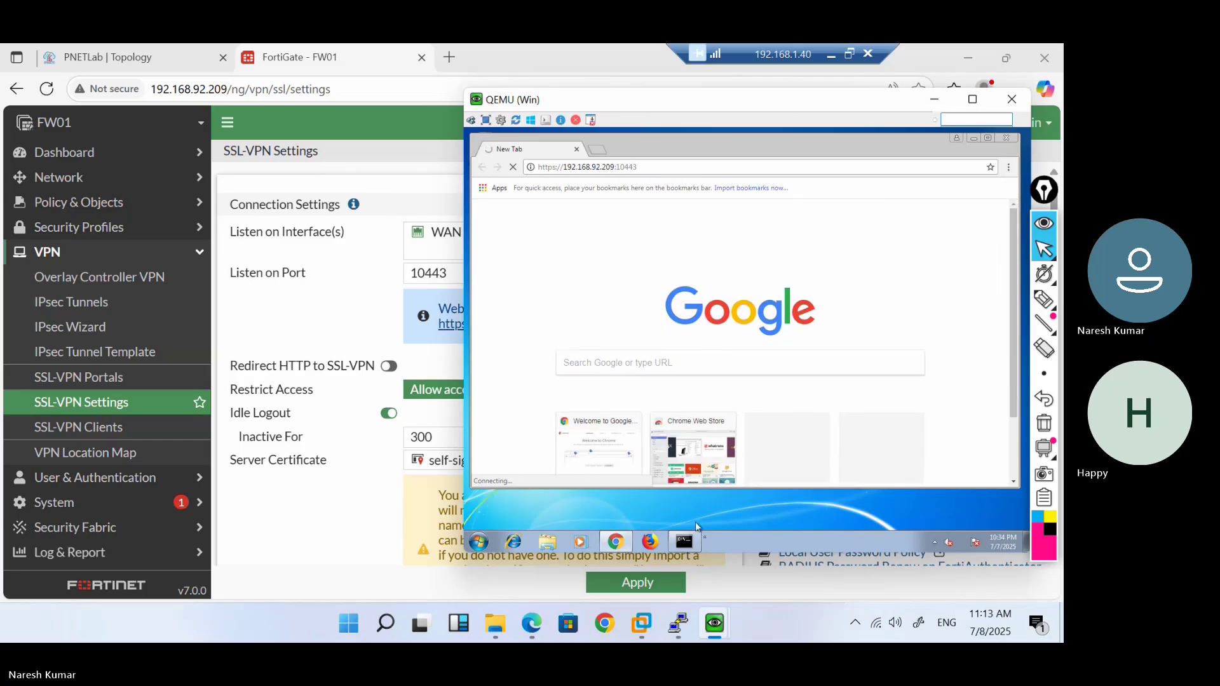
Ping 192.168.92.209 from the VM until it times out, then return to FortiGate
left_click(684, 546)
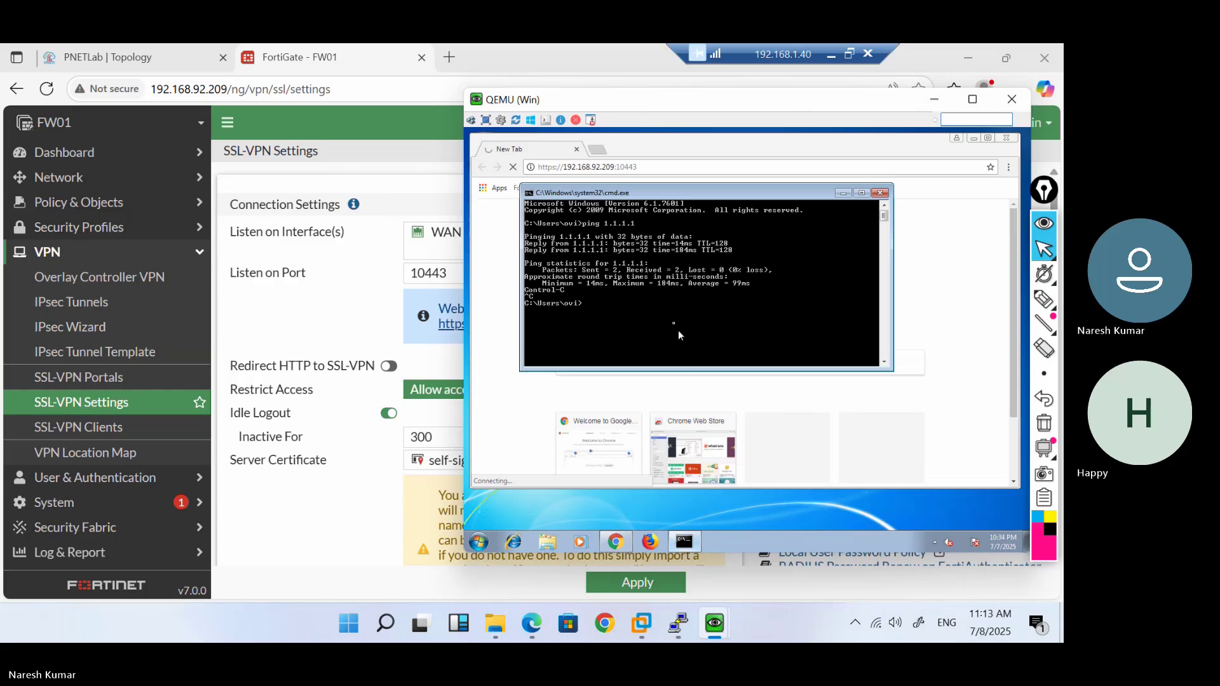
type("ping")
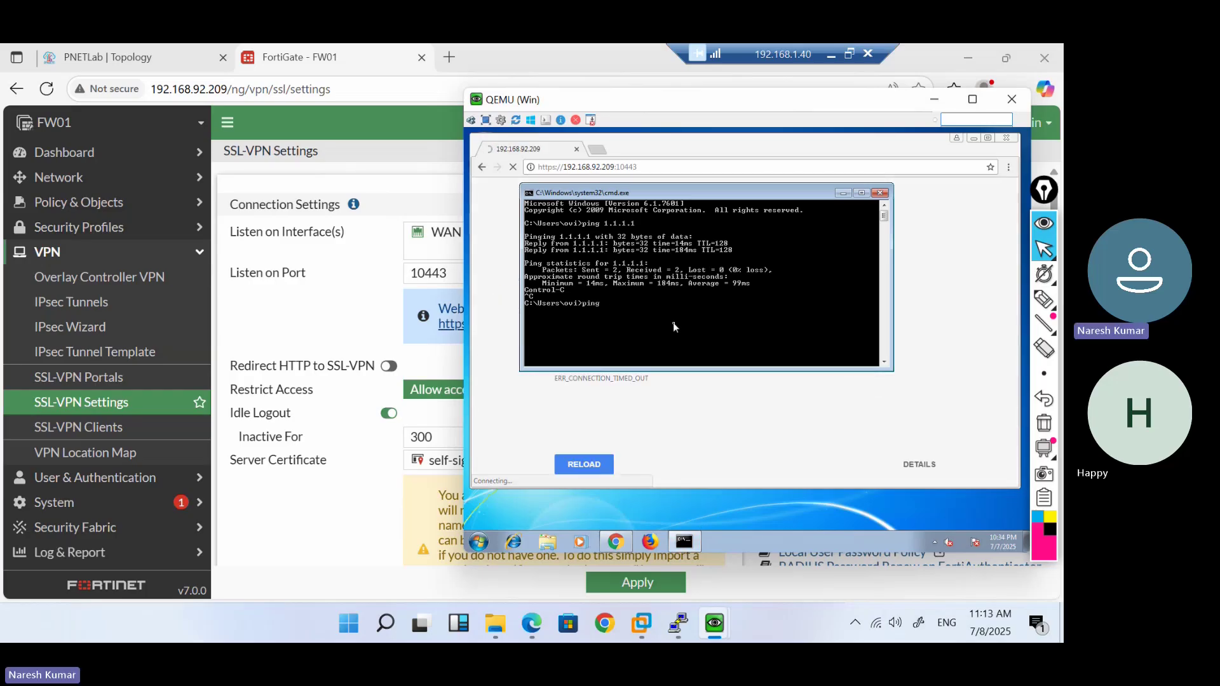
type(" 192.168.92.209")
key("Return")
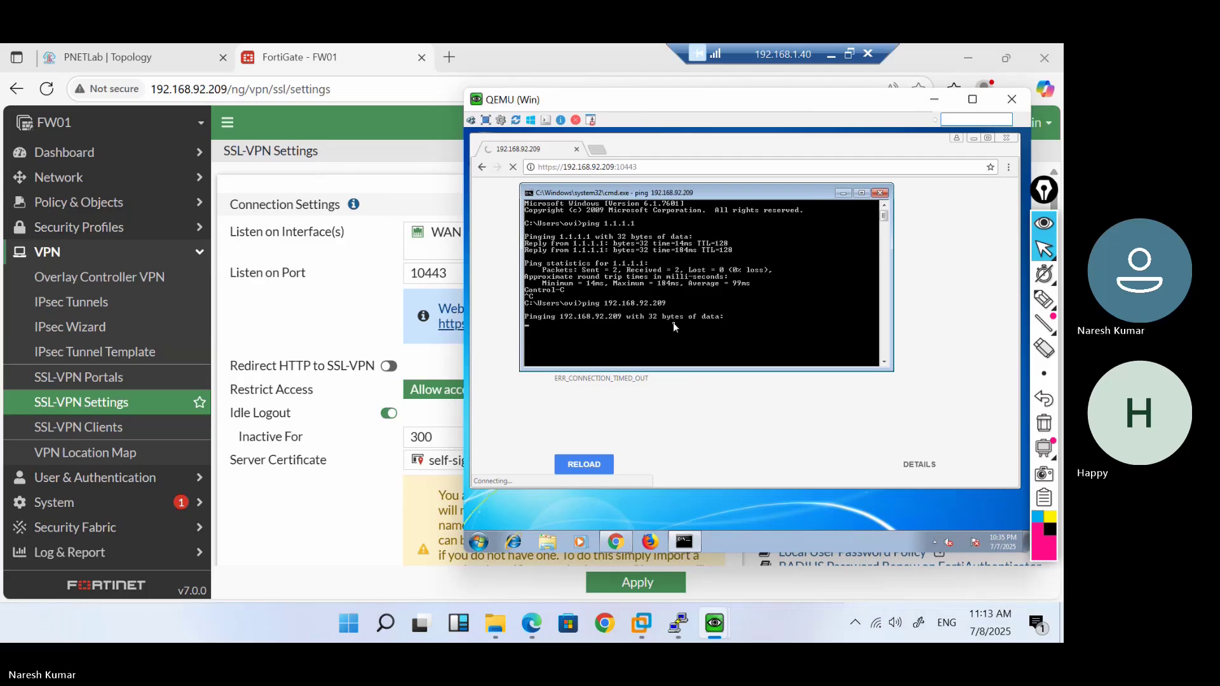
key("ctrl+c")
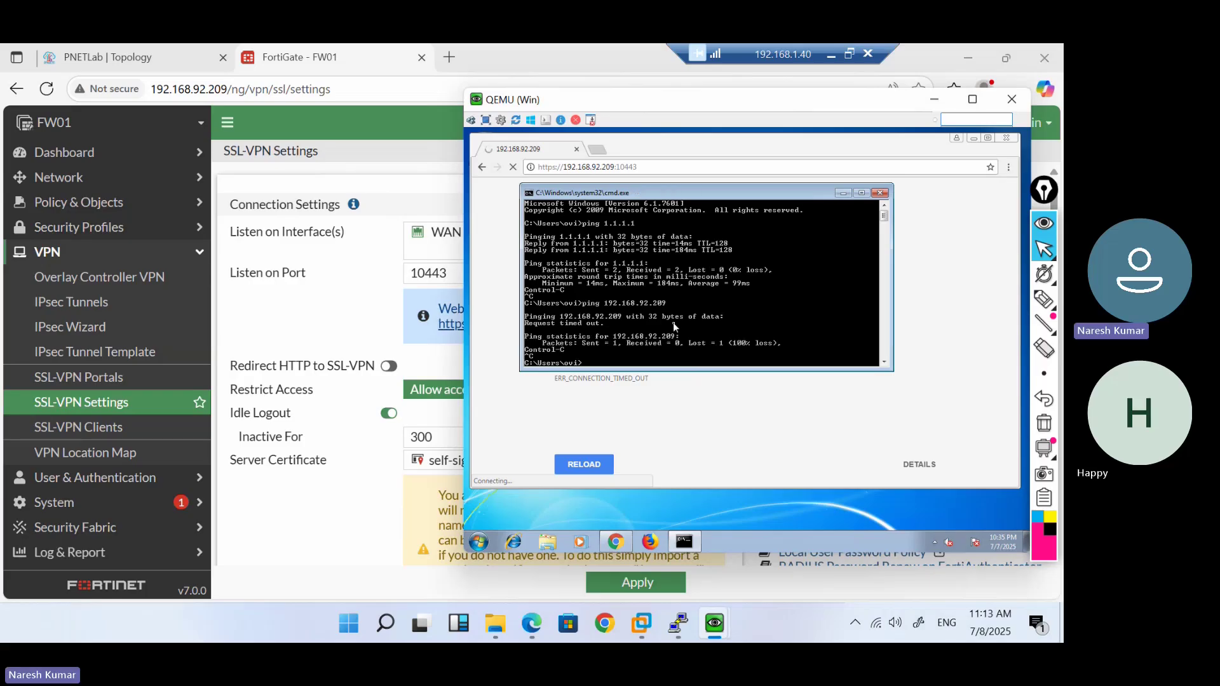
left_click(757, 417)
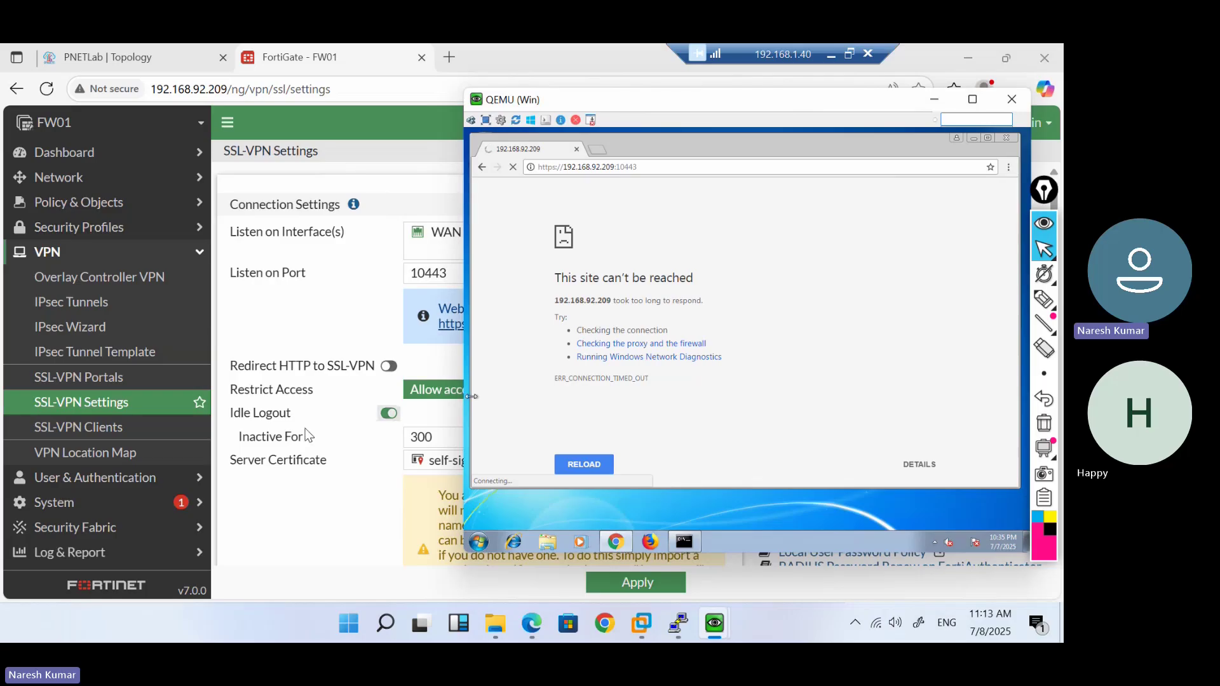
left_click(270, 486)
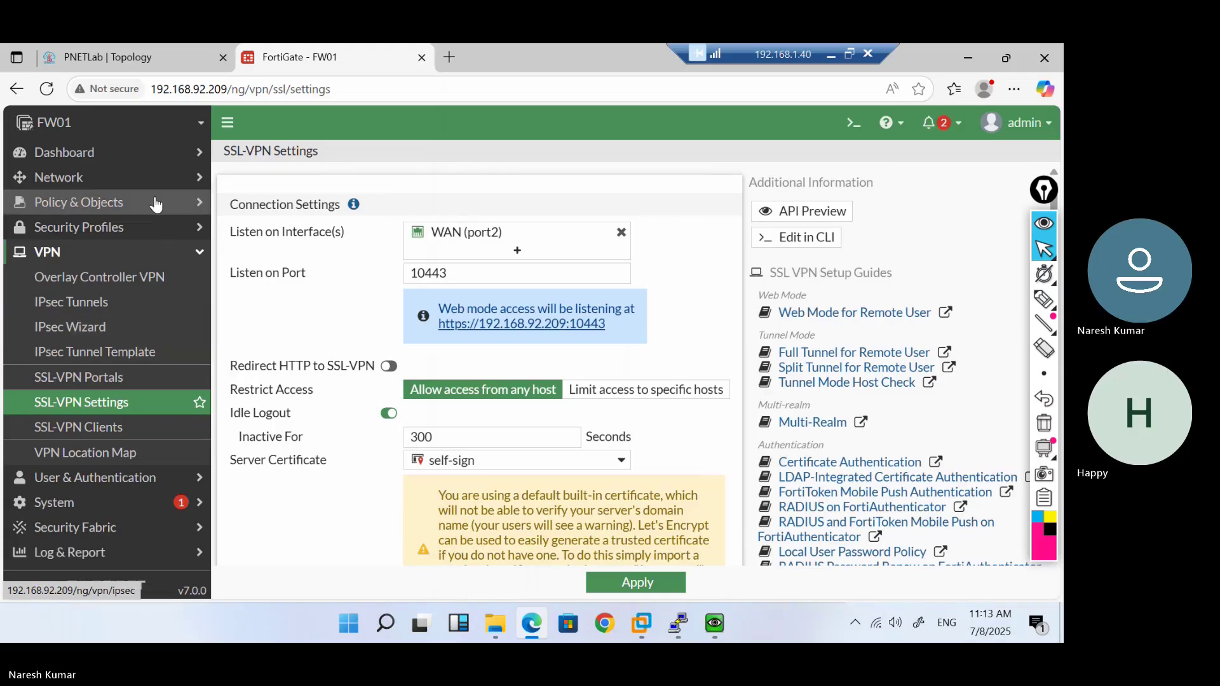
View Network > Interfaces and expand WAN (port2) to show the Delhi-HYD-VP tunnel
left_click(130, 178)
left_click(96, 201)
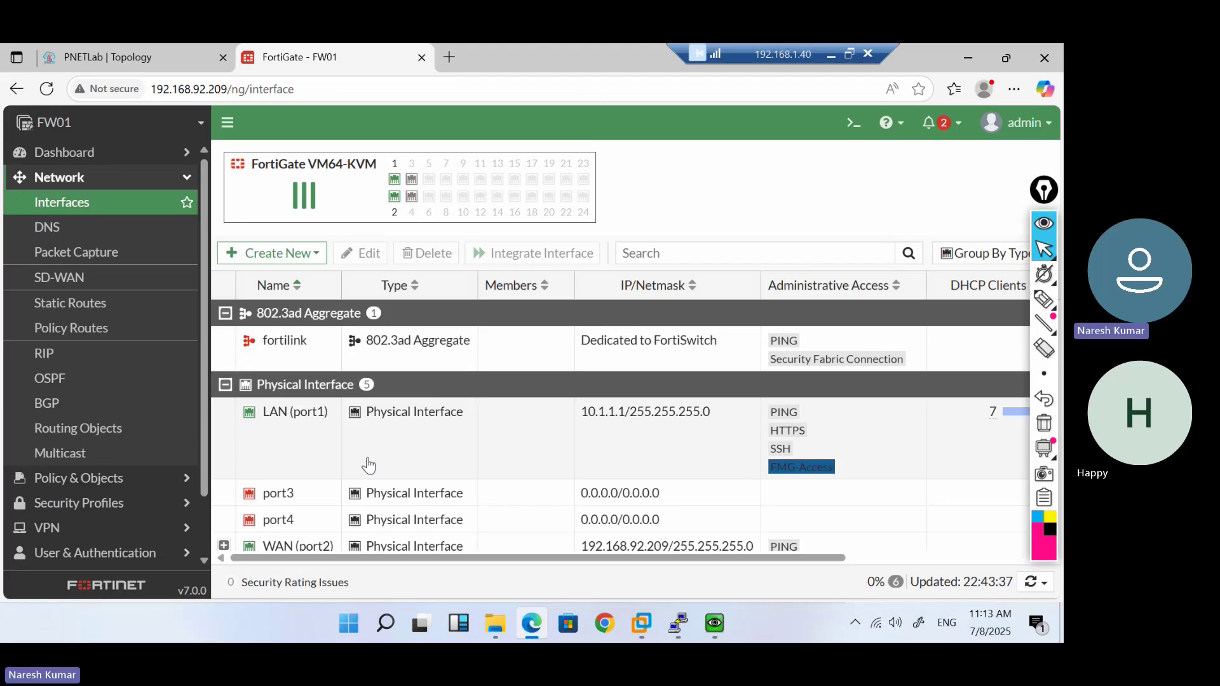
scroll(368, 466, "down", 1)
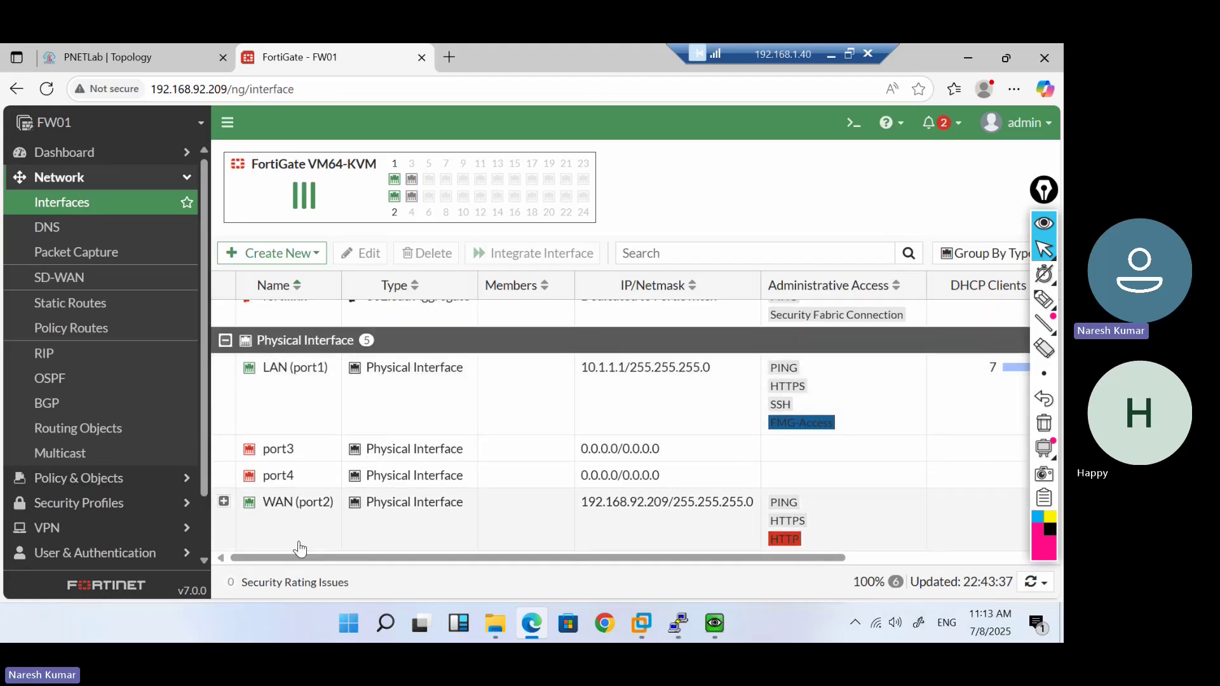
left_click(224, 502)
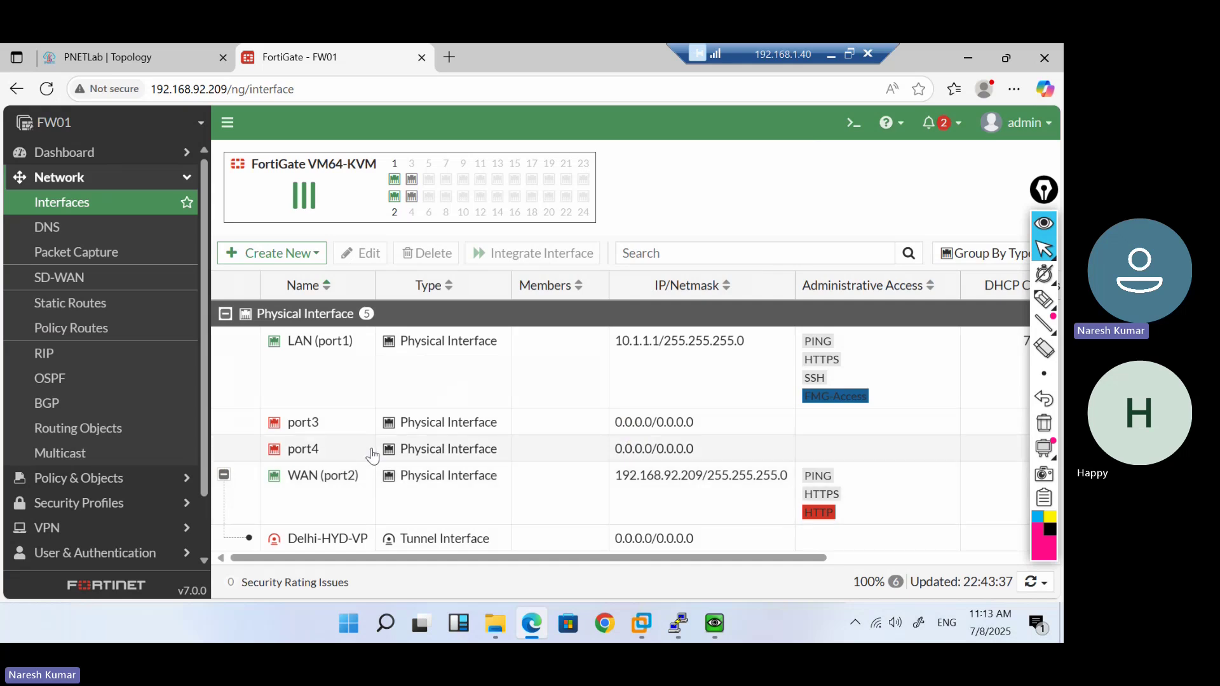
Check the firewall policies and the IPv4 Central SNAT rule, ending on the policy list
left_click(134, 481)
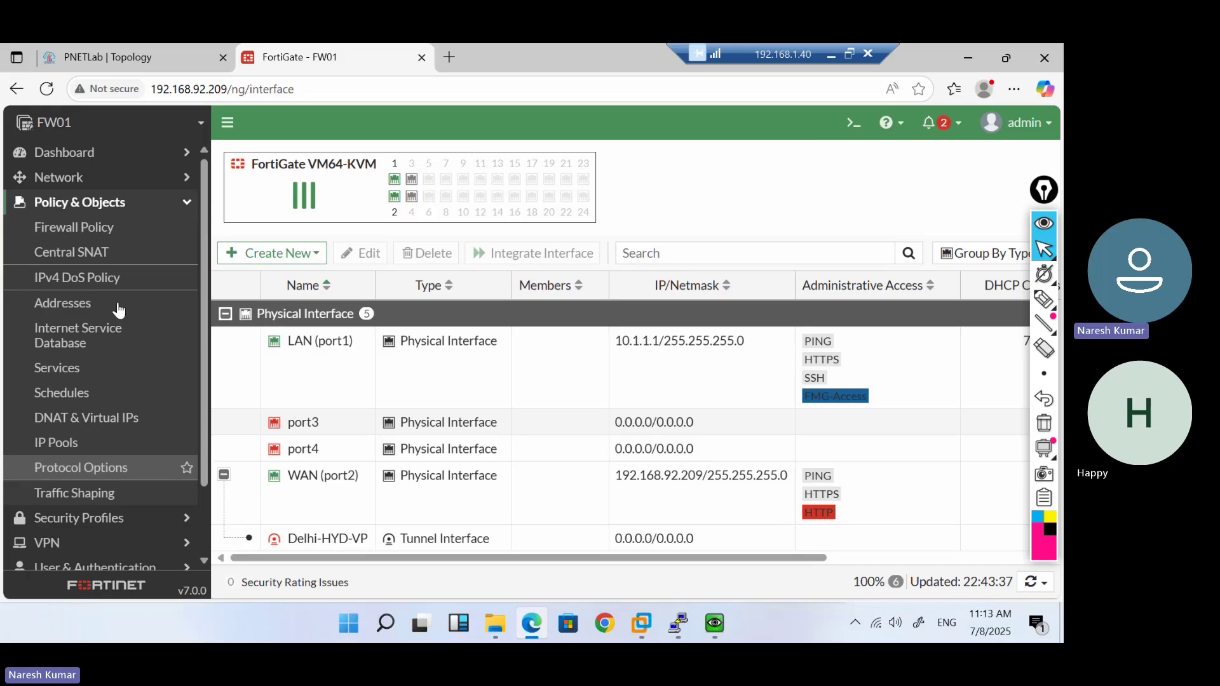
left_click(95, 228)
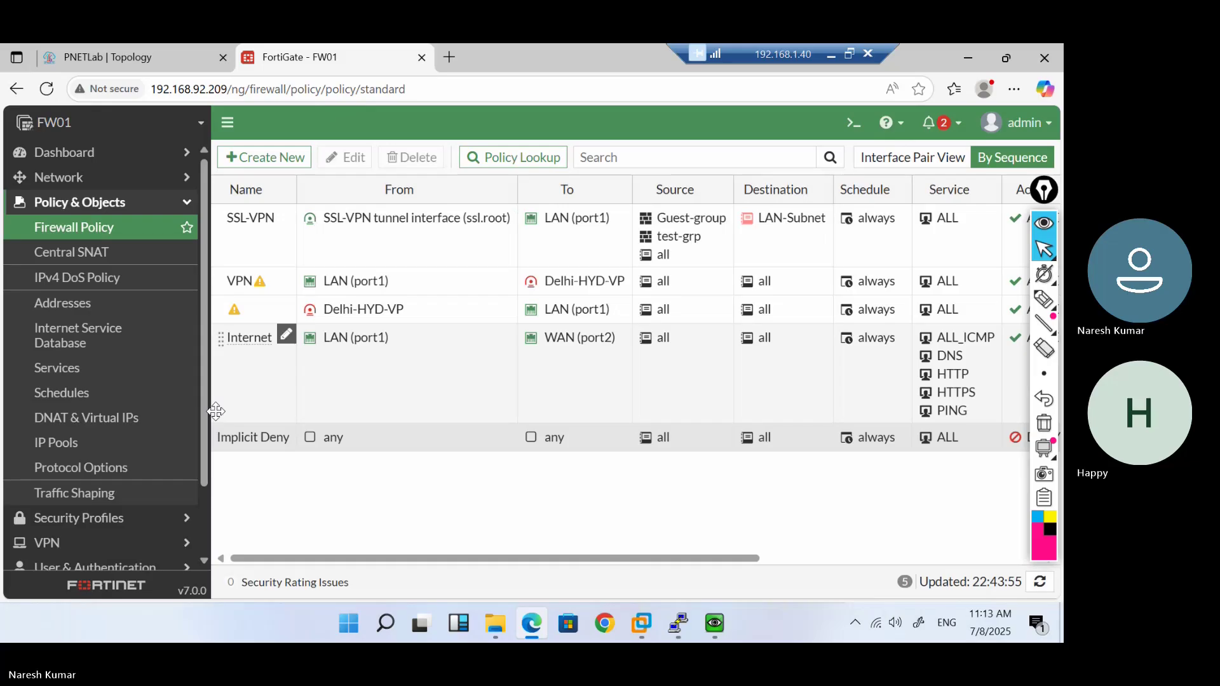
left_click(106, 263)
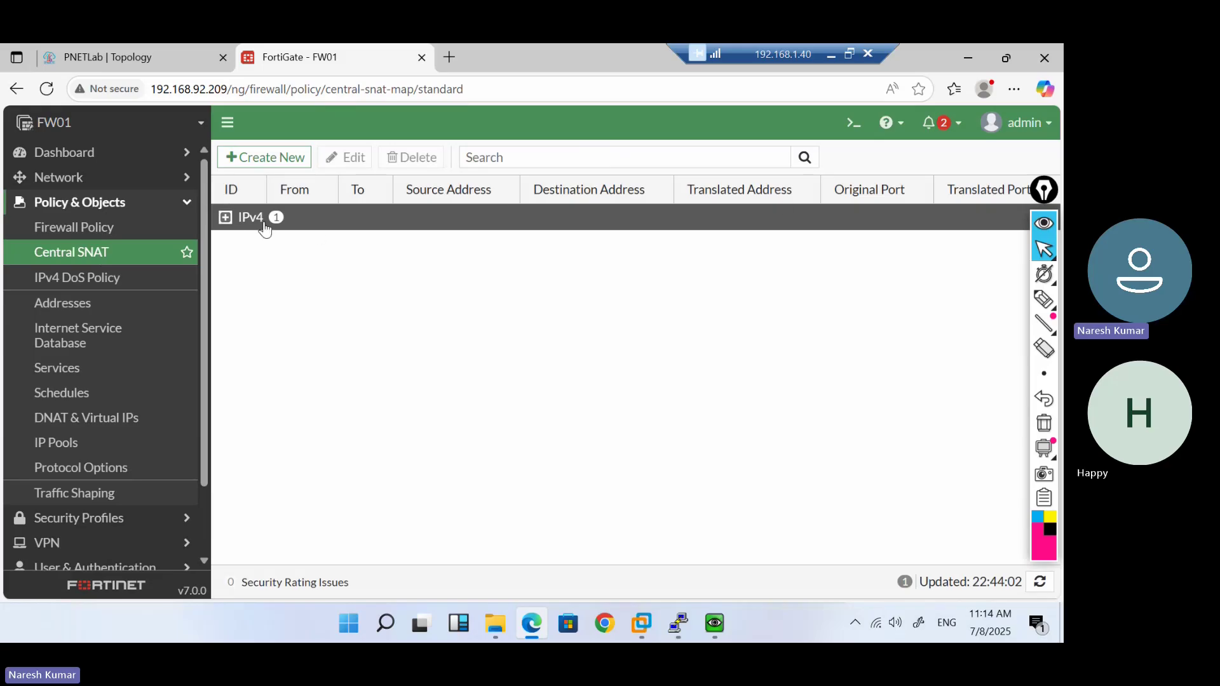
left_click(226, 218)
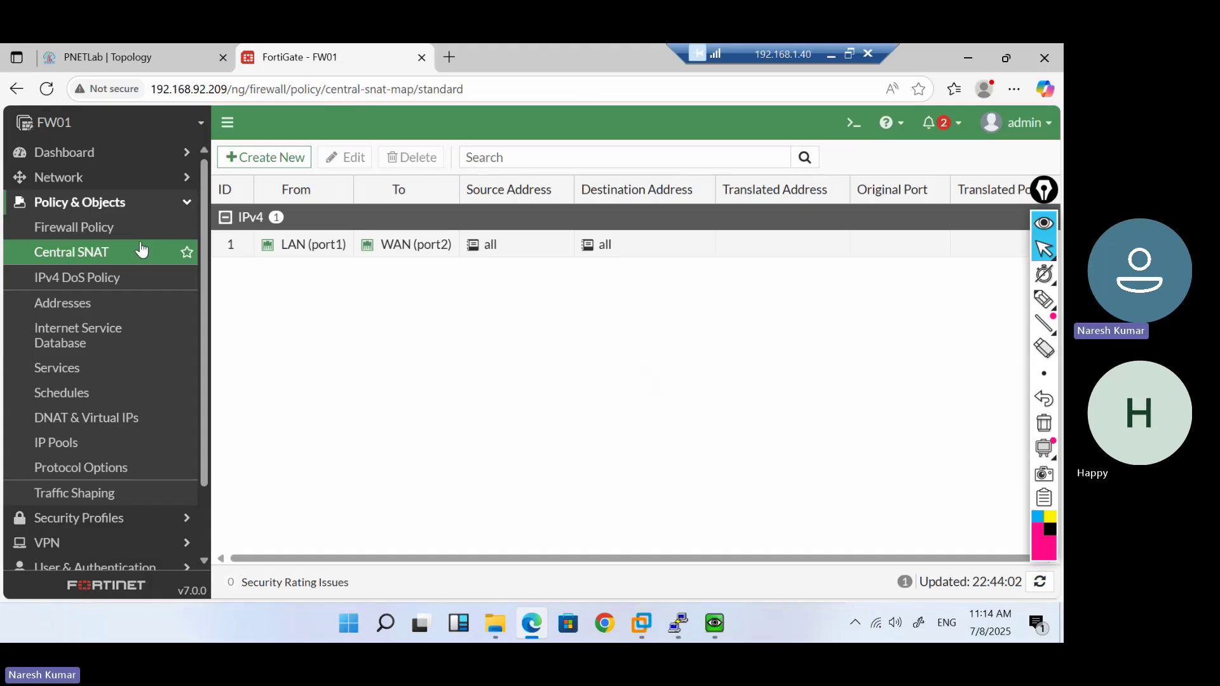
left_click(98, 229)
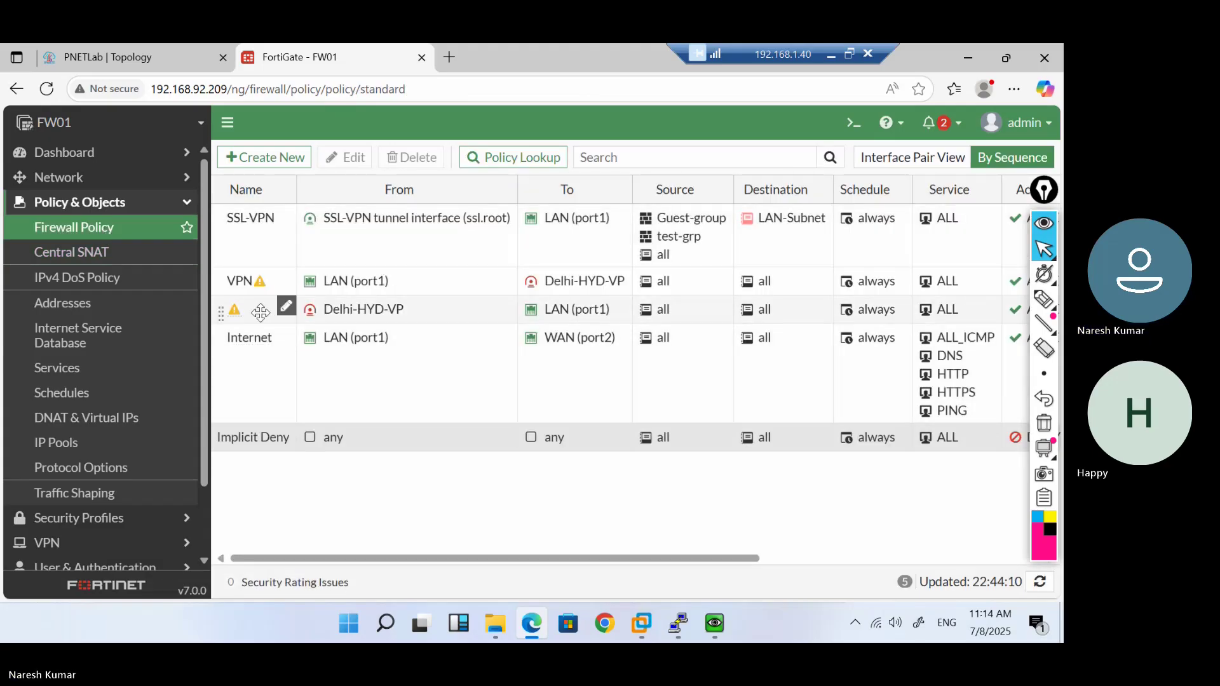
Set the Delhi-HYD-VP and VPN firewall policies to Disabled
right_click(261, 312)
mouse_move(349, 335)
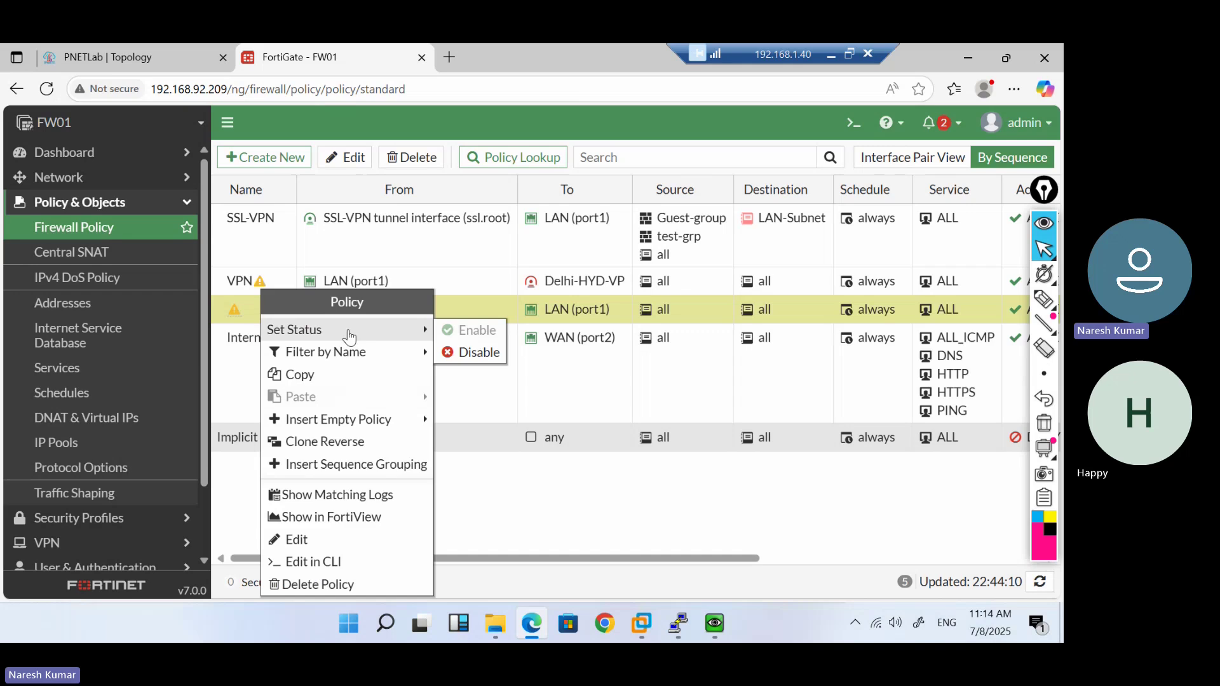
left_click(497, 358)
left_click(266, 282)
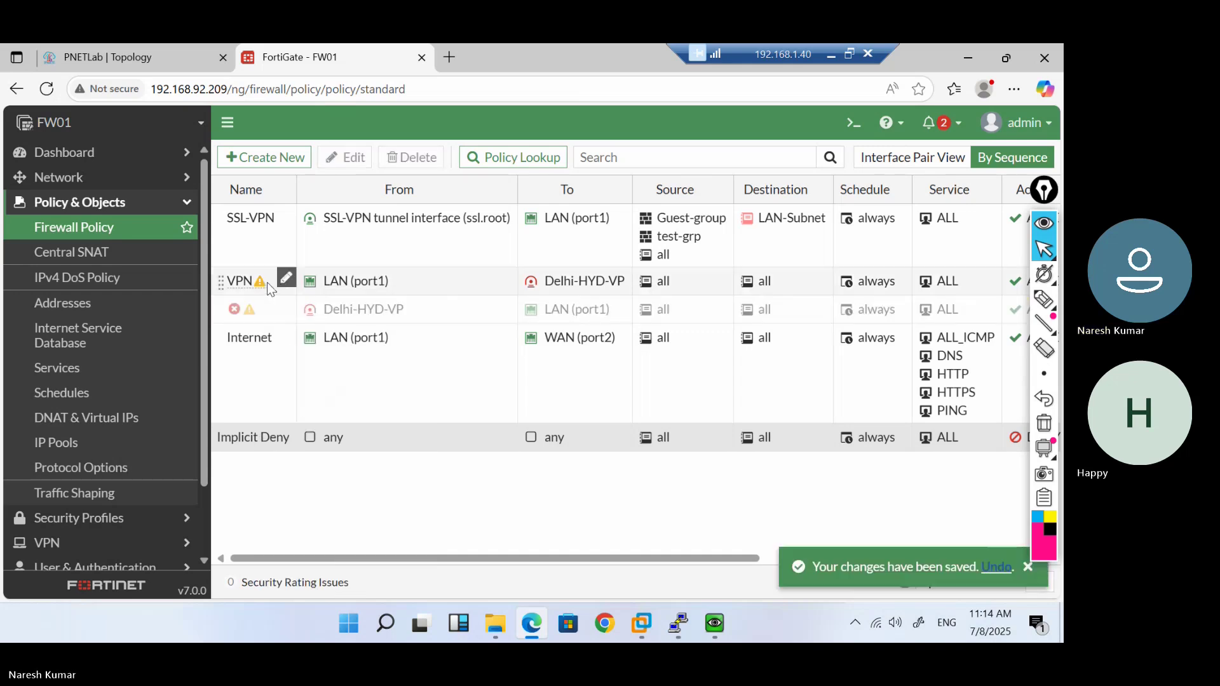
right_click(266, 282)
mouse_move(421, 323)
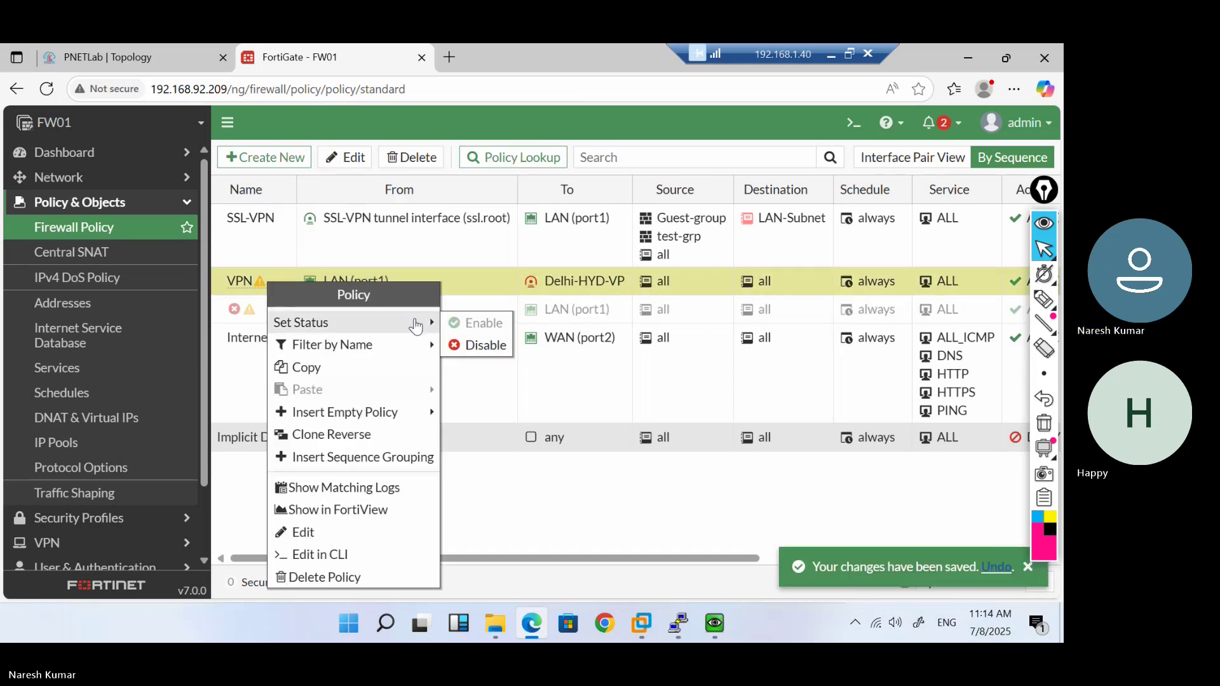
left_click(490, 353)
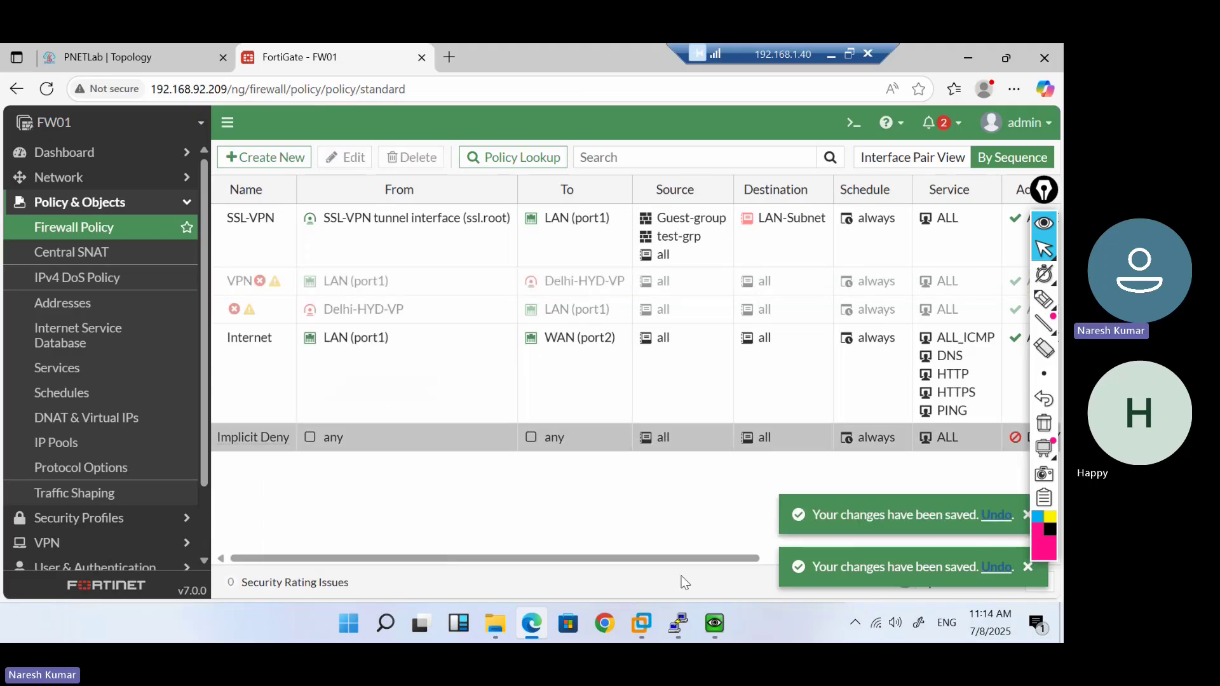
Rerun the ping to 192.168.92.209 from the VM's Command Prompt
mouse_move(715, 621)
left_click(695, 492)
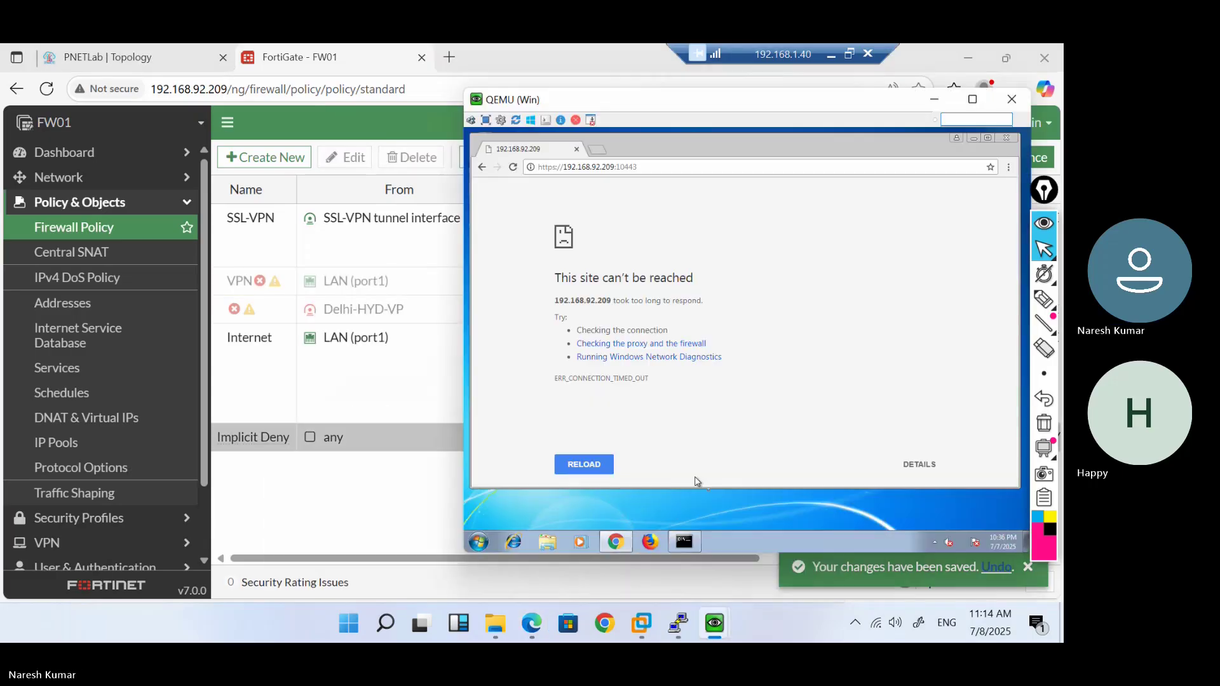
left_click(686, 541)
key("Up")
key("Return")
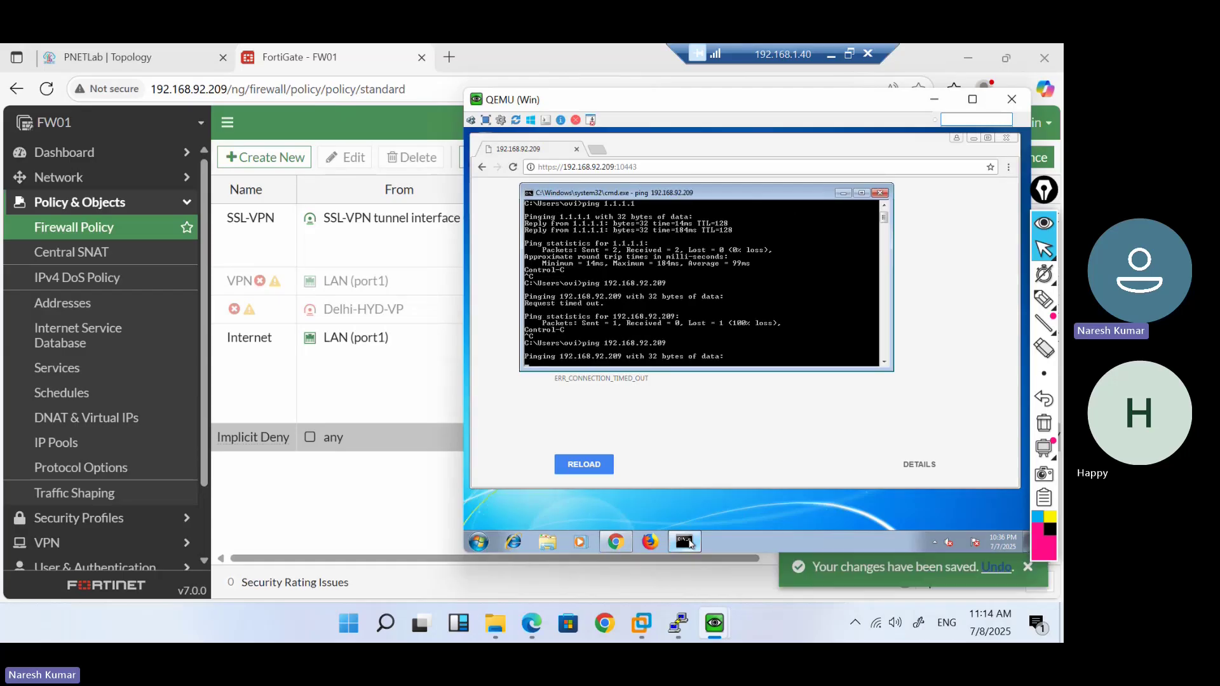
Glance at the PNETLab topology, then return to FortiGate's firewall policy list
left_click(122, 46)
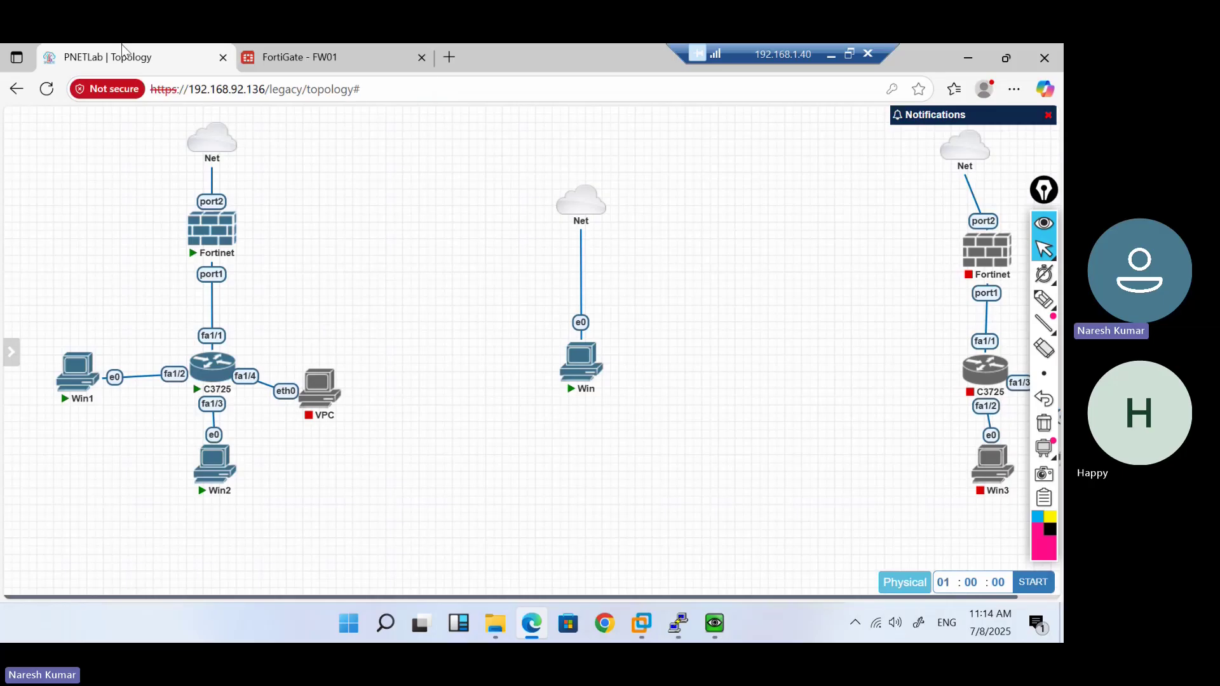
left_click(286, 56)
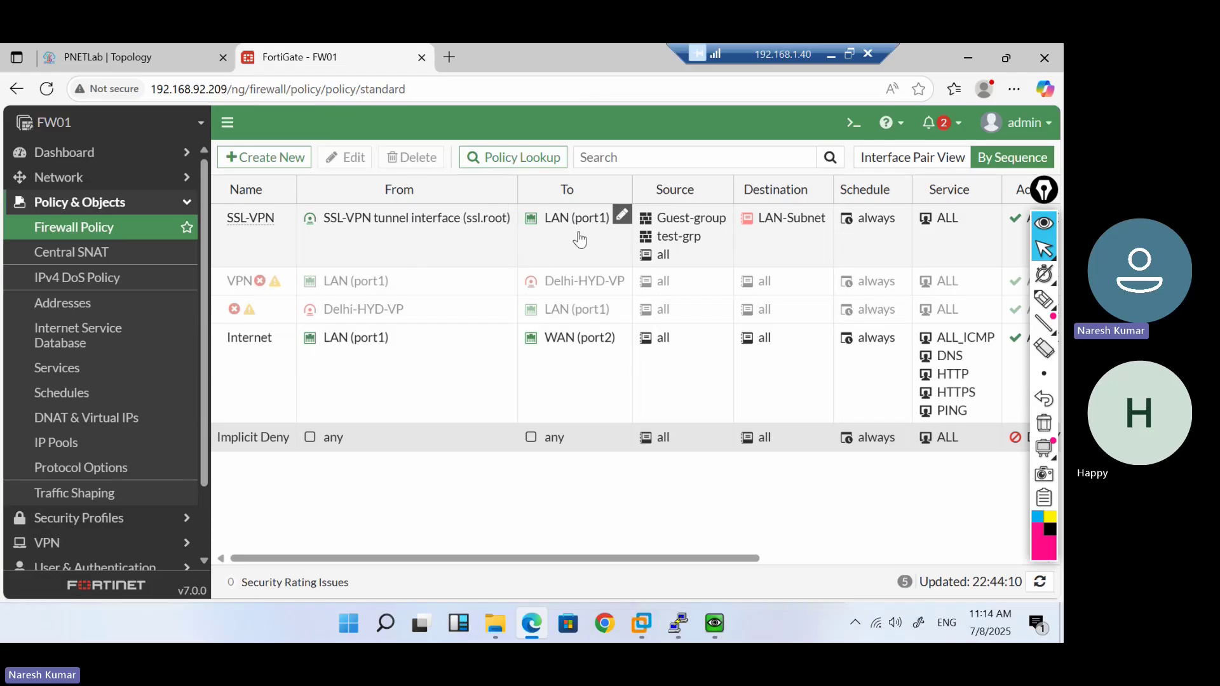
mouse_move(572, 230)
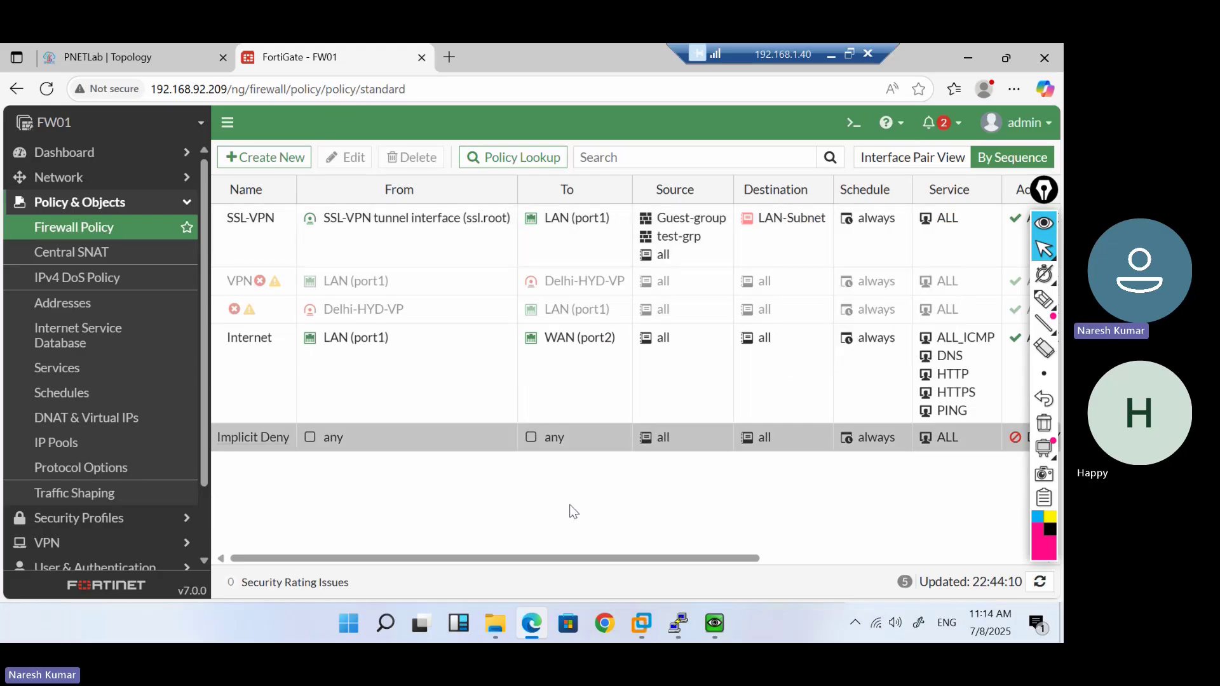
Open SSL-VPN policy ID 4 and review its interfaces, sources and LAN-Subnet destination
double_click(258, 245)
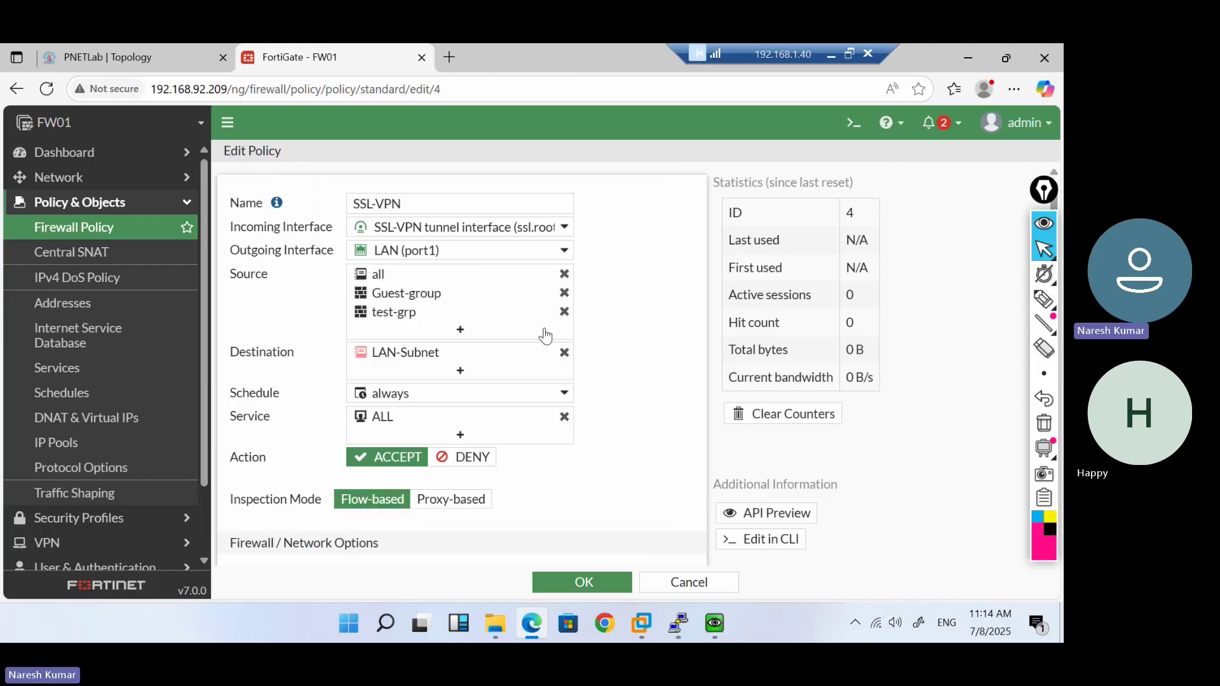
scroll(654, 405, "down", 9)
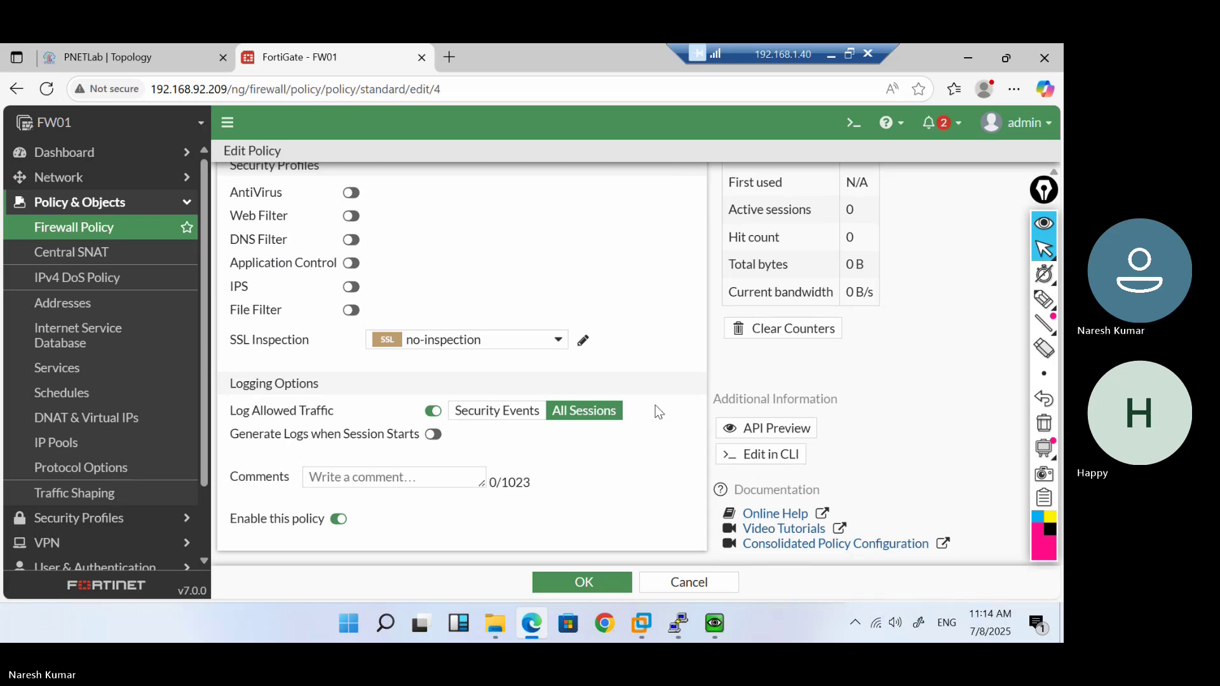
scroll(655, 408, "up", 12)
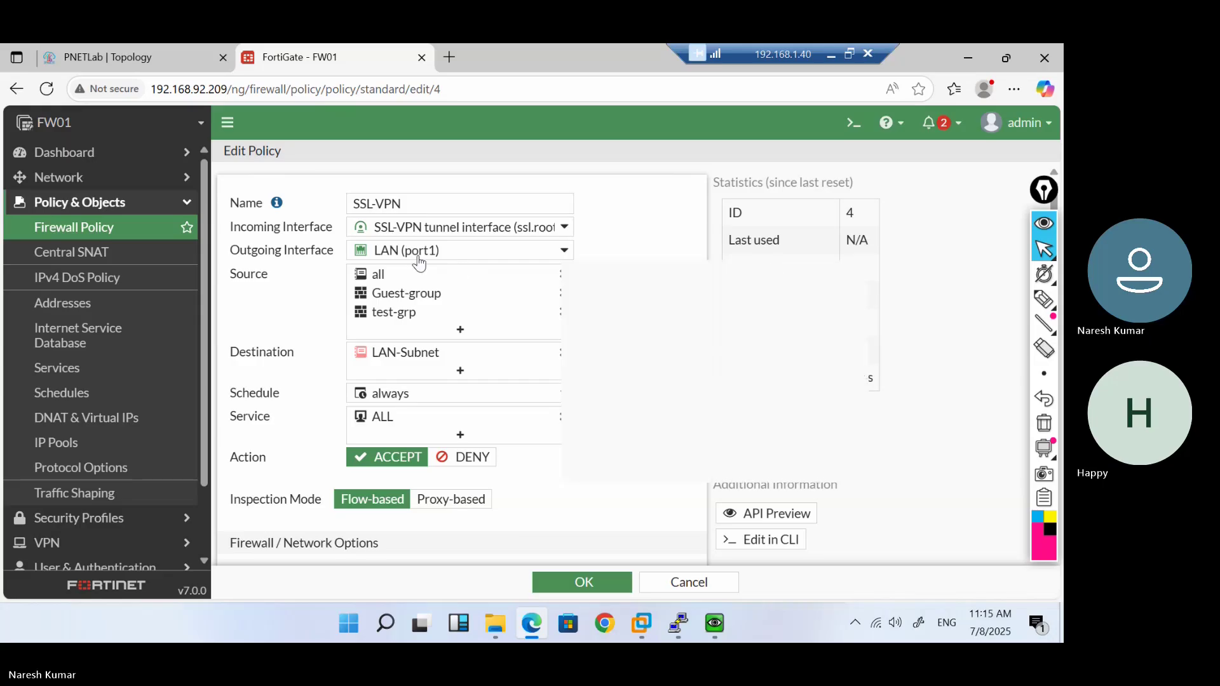
Rerun ping 192.168.92.209 in the VM, see it time out, then select the portal URL
mouse_move(711, 621)
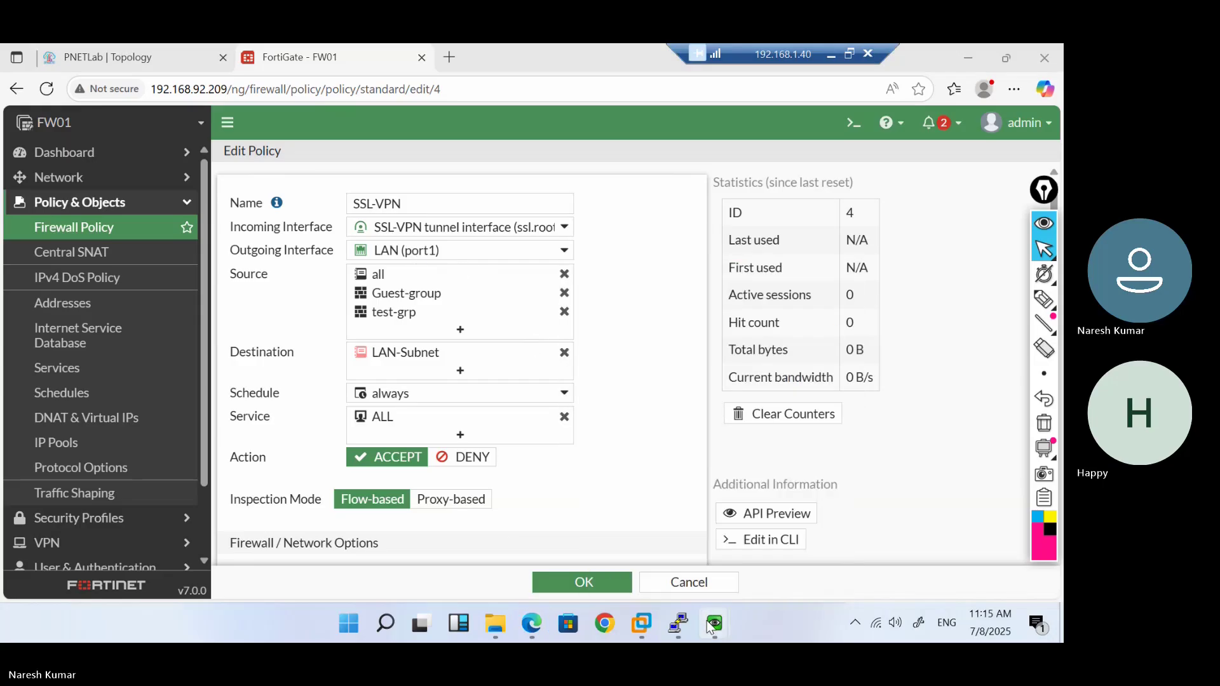
left_click(763, 550)
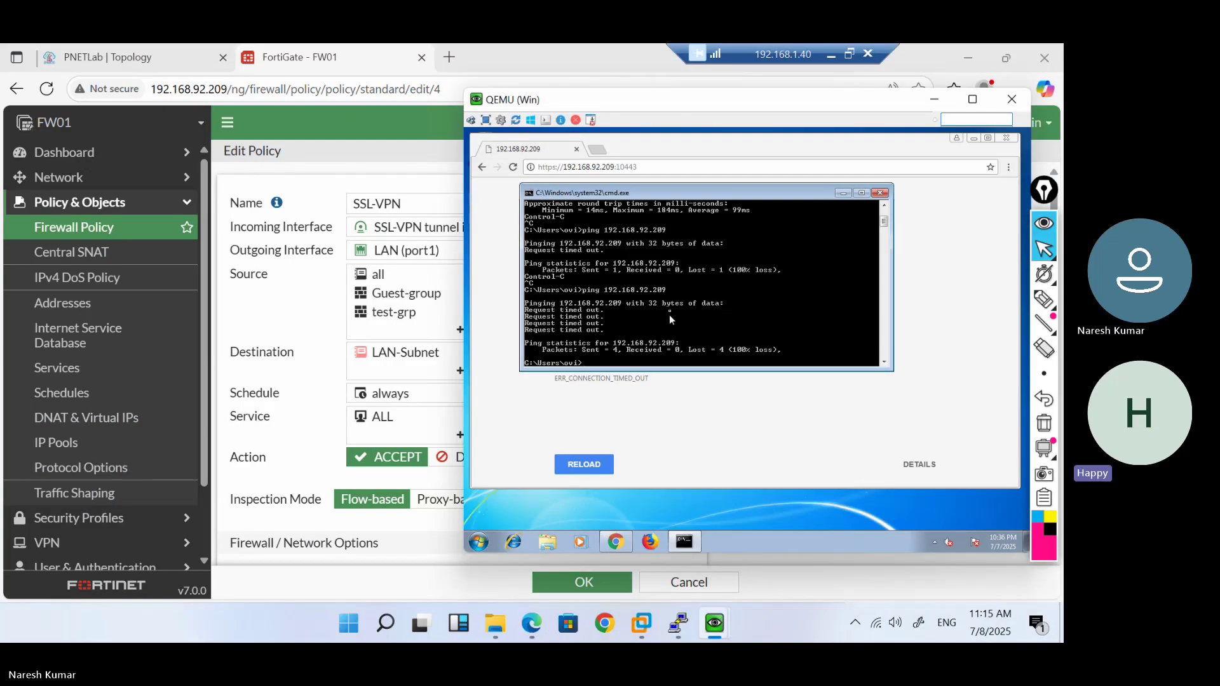
key("Return")
key("Return")
key("Return")
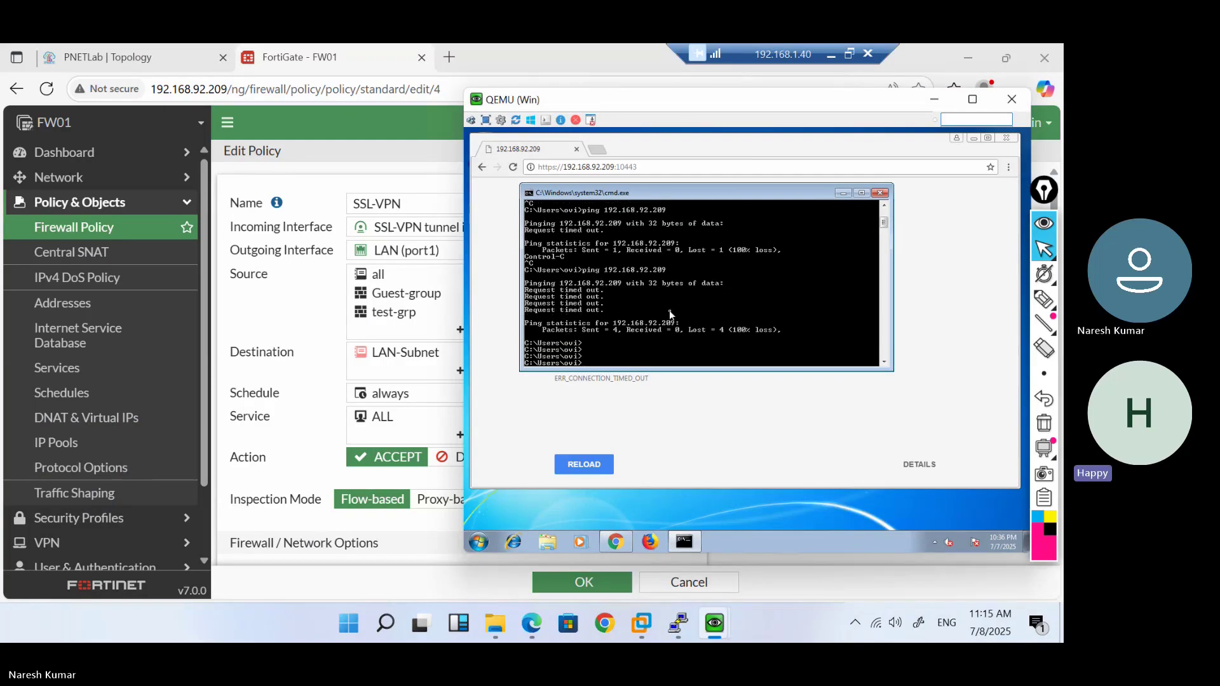
key("Up")
key("Return")
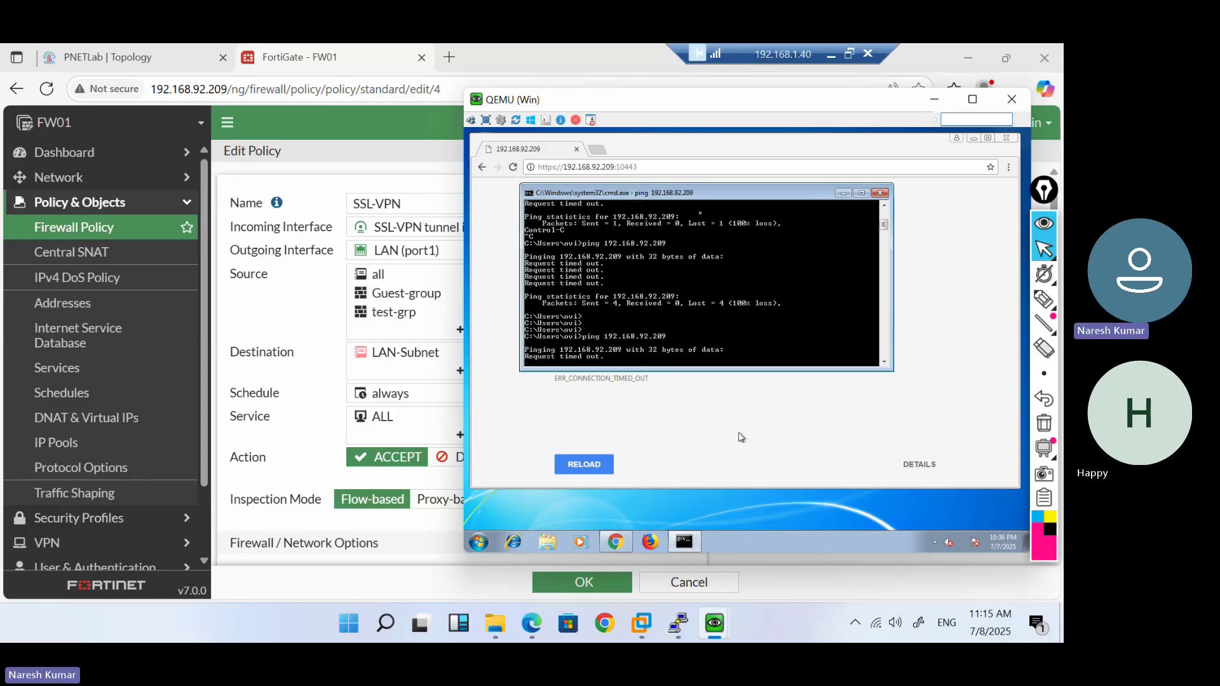
left_click(663, 166)
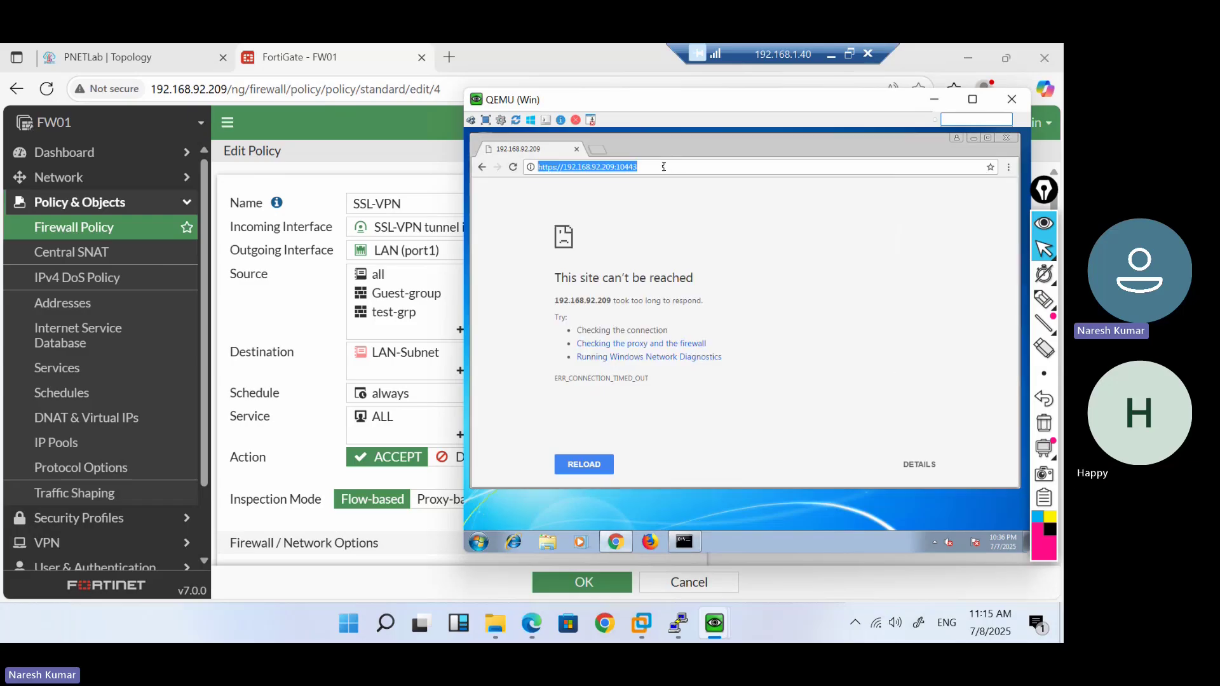
Review SSL-VPN Settings: WAN (port2), port 10443, tunnel range 10.212.134.200–210, full-access mapping
left_click(205, 351)
scroll(206, 351, "down", 3)
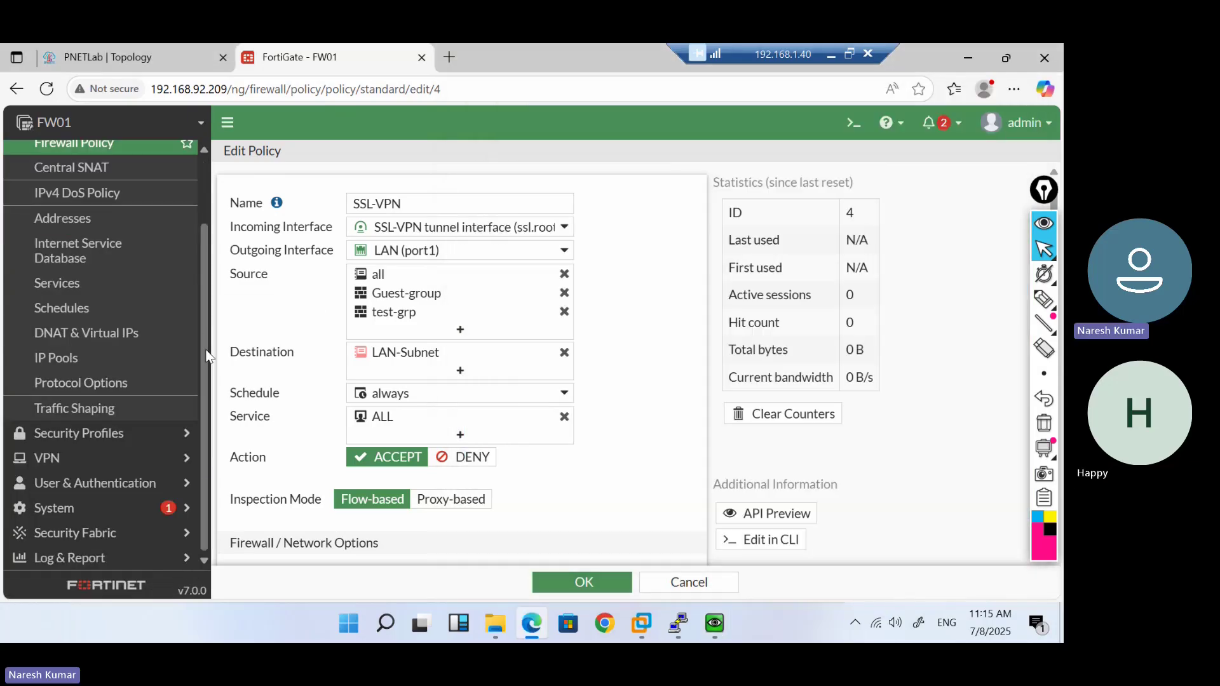
left_click(132, 470)
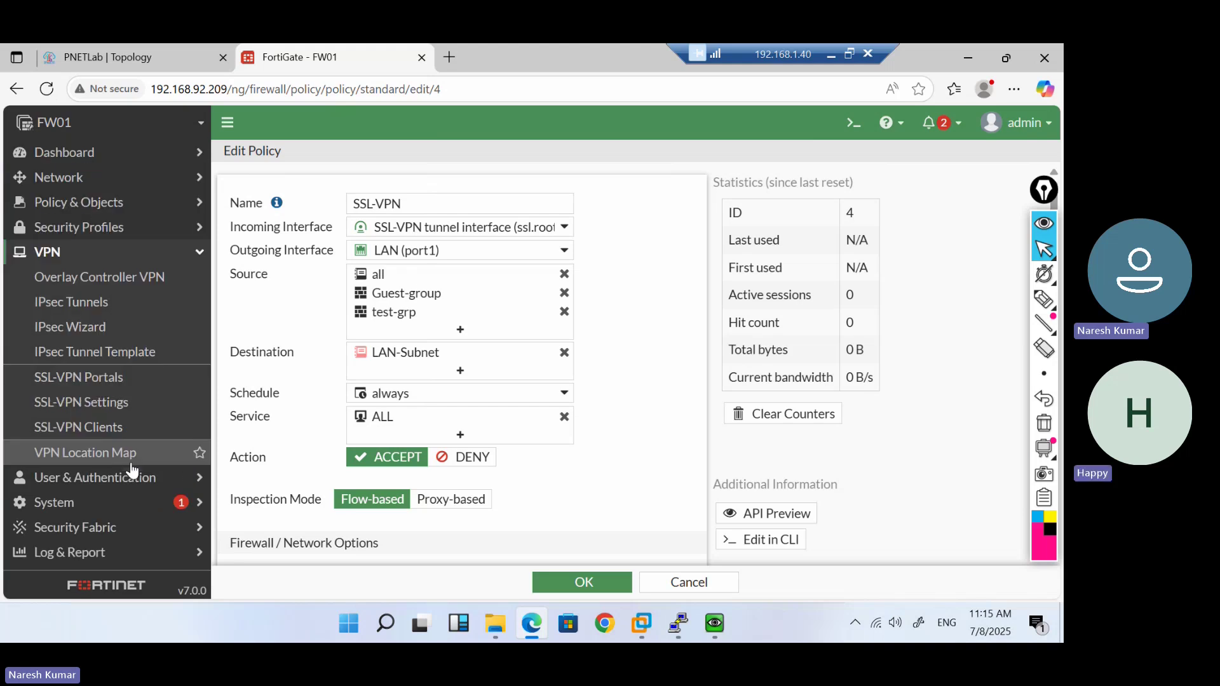
left_click(109, 404)
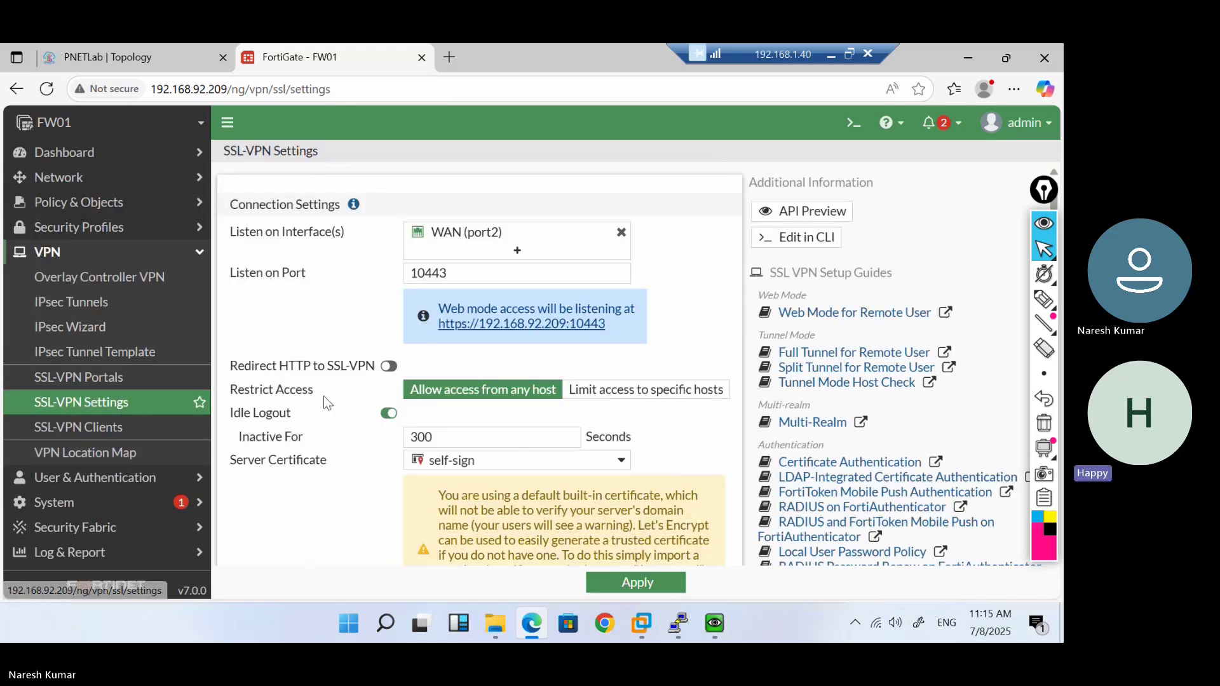
scroll(324, 400, "down", 2)
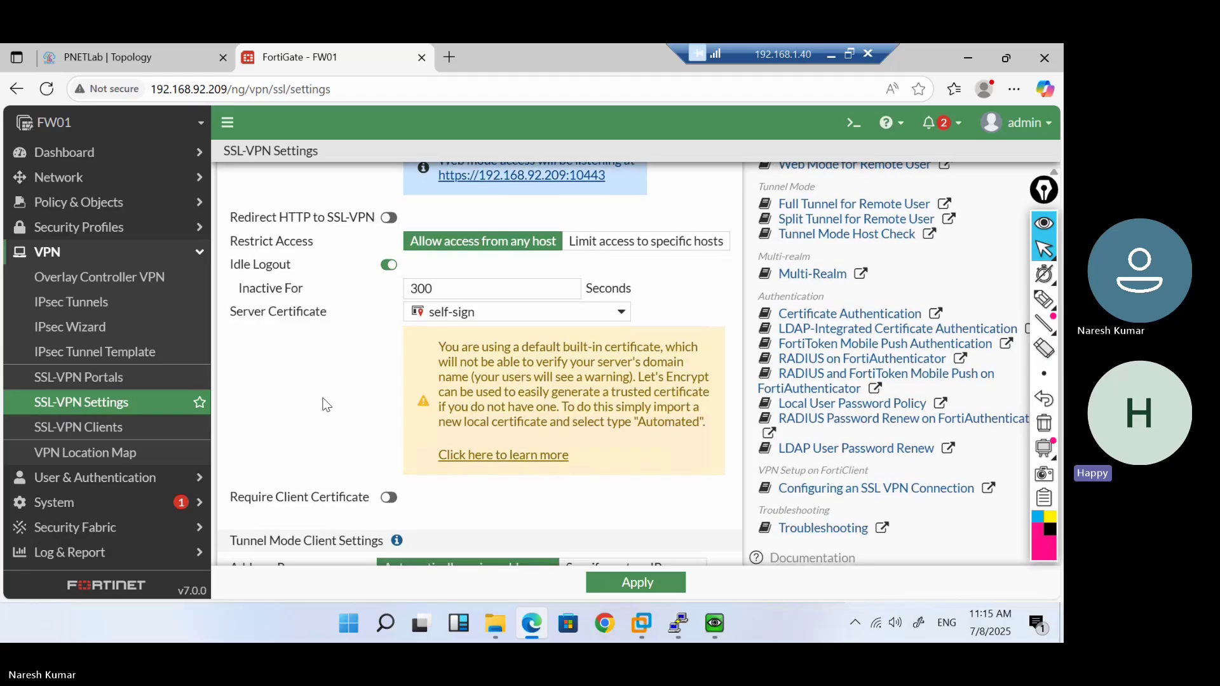
scroll(326, 404, "down", 3)
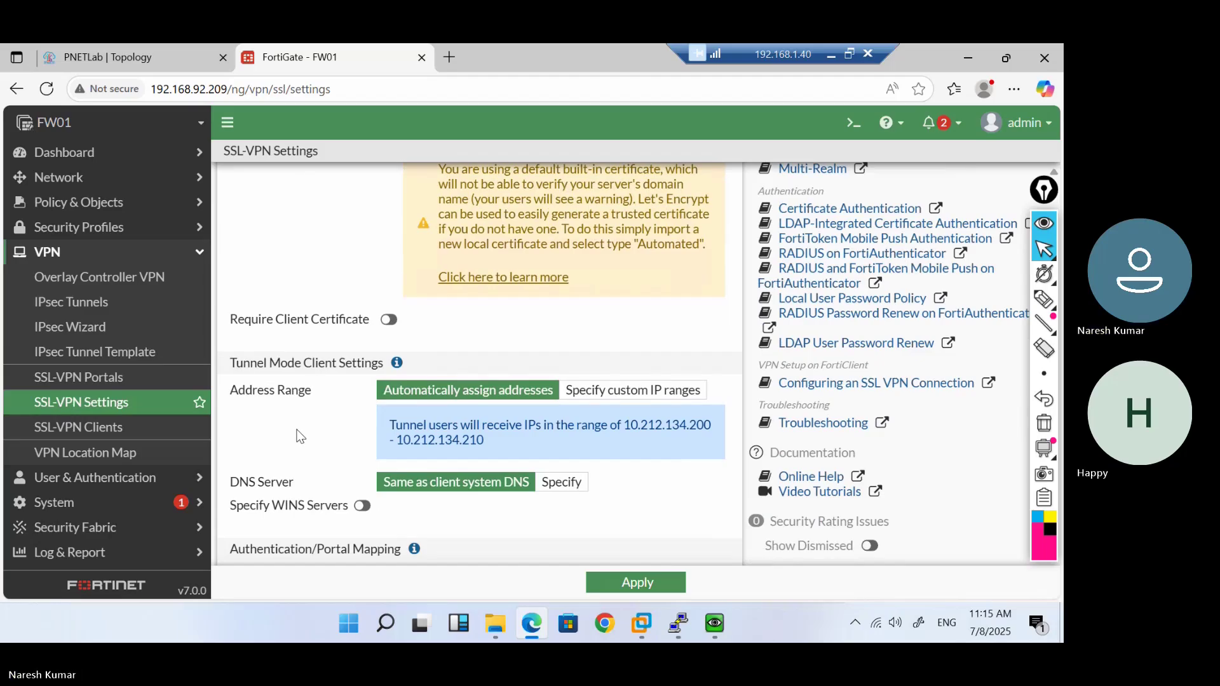
scroll(262, 414, "down", 3)
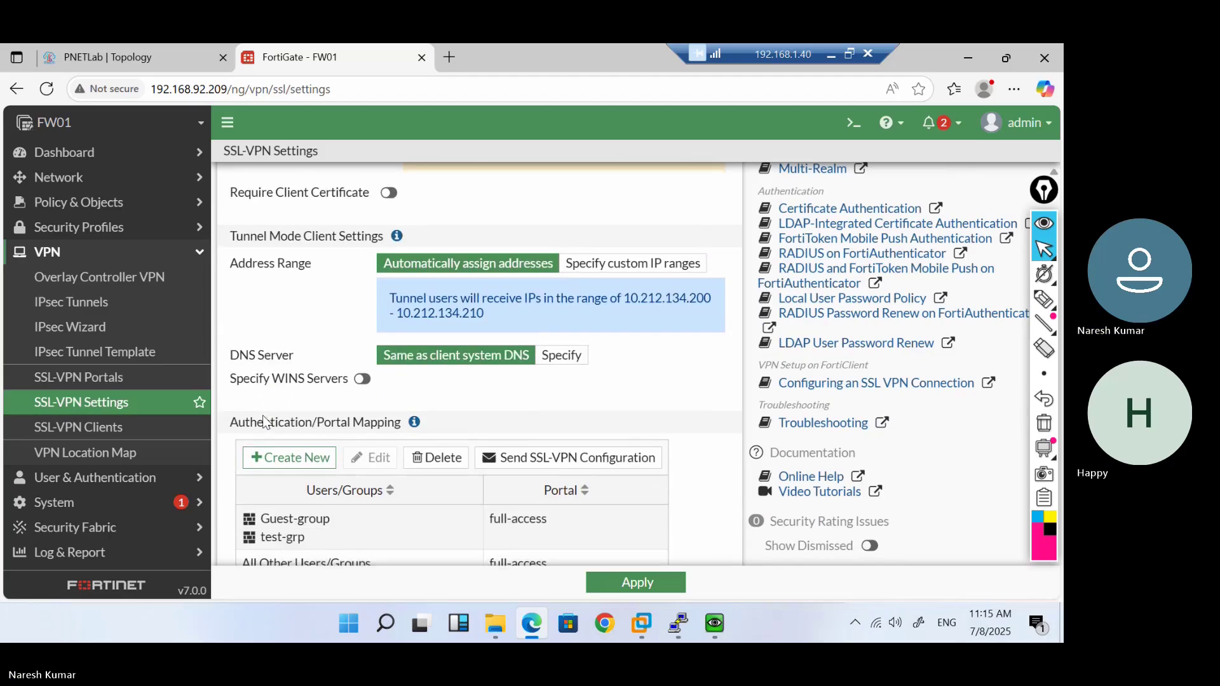
scroll(263, 422, "down", 1)
scroll(264, 423, "down", 1)
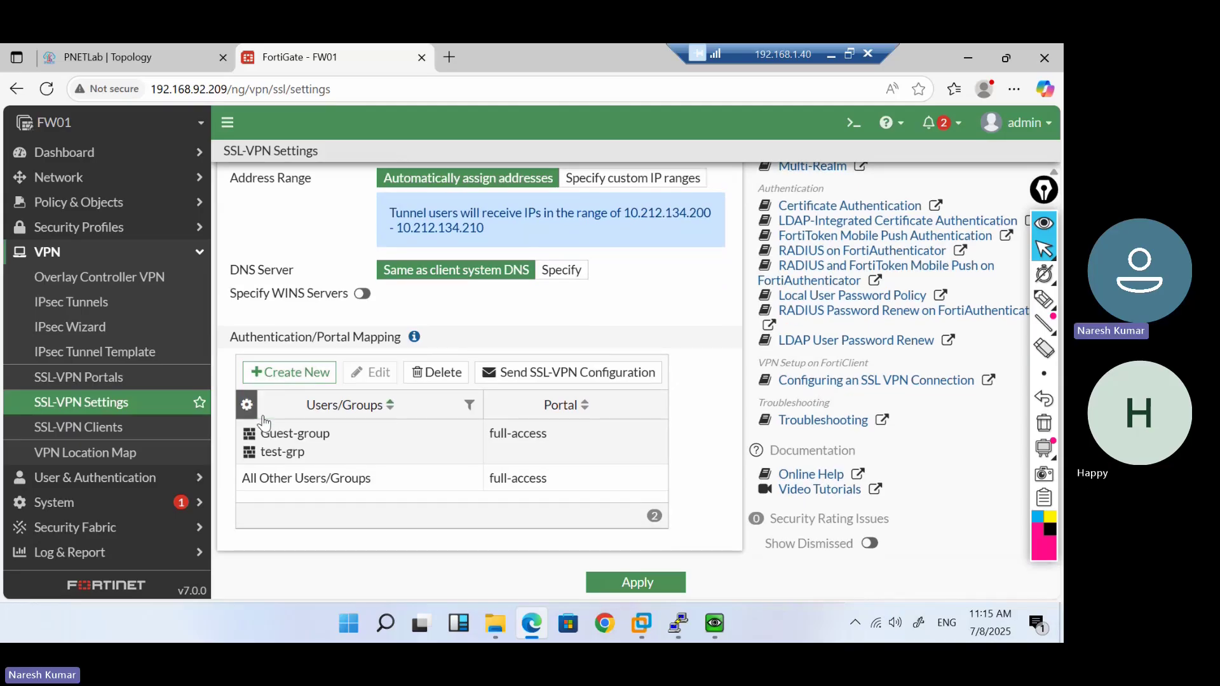
scroll(264, 422, "up", 4)
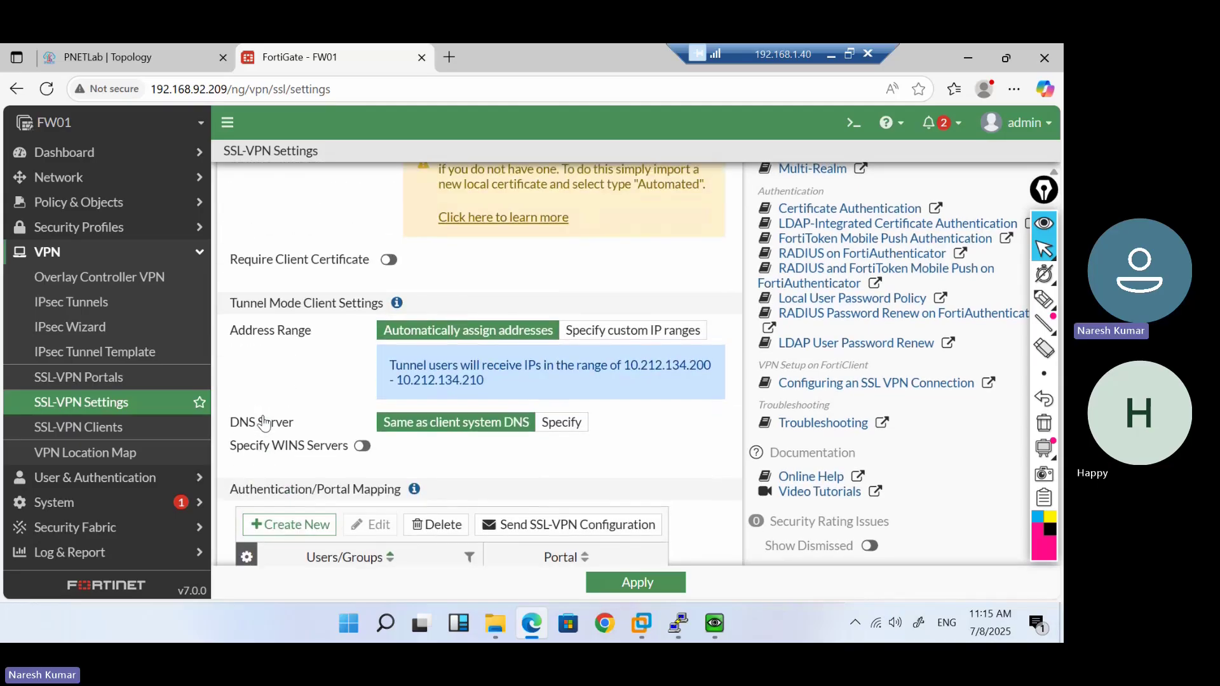
scroll(265, 423, "up", 6)
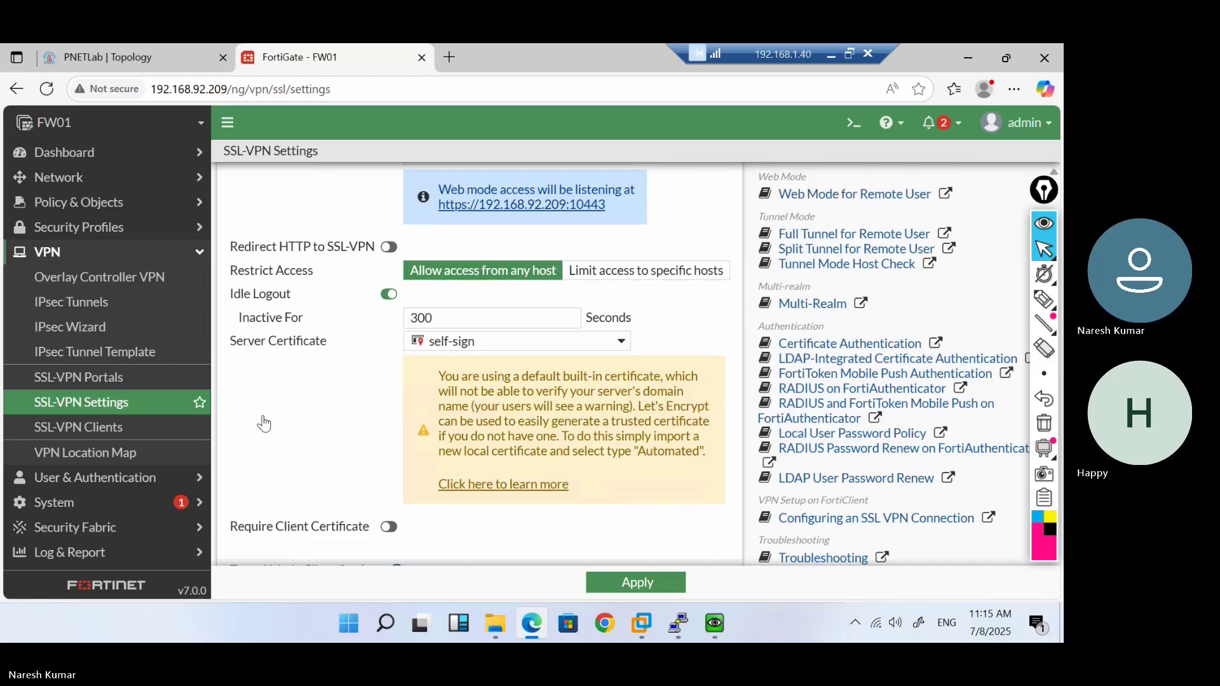
scroll(263, 416, "up", 3)
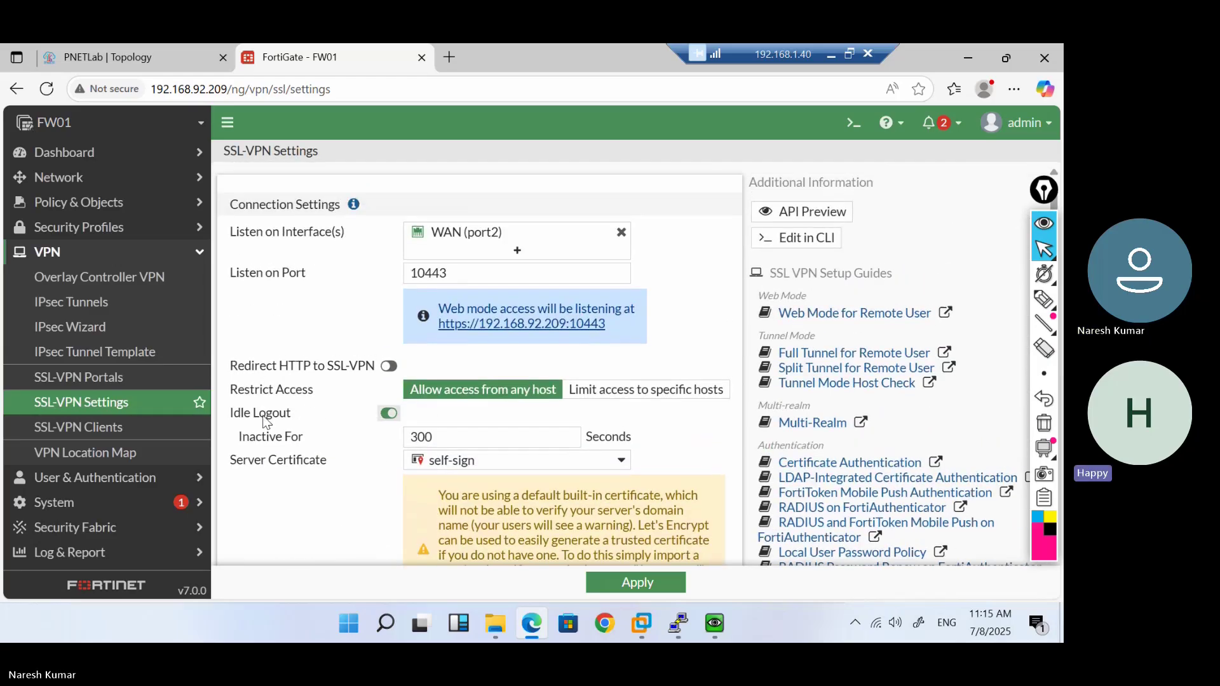
Switch off Restrict to Specific OS Versions on the full-access SSL-VPN portal and save it
left_click(102, 380)
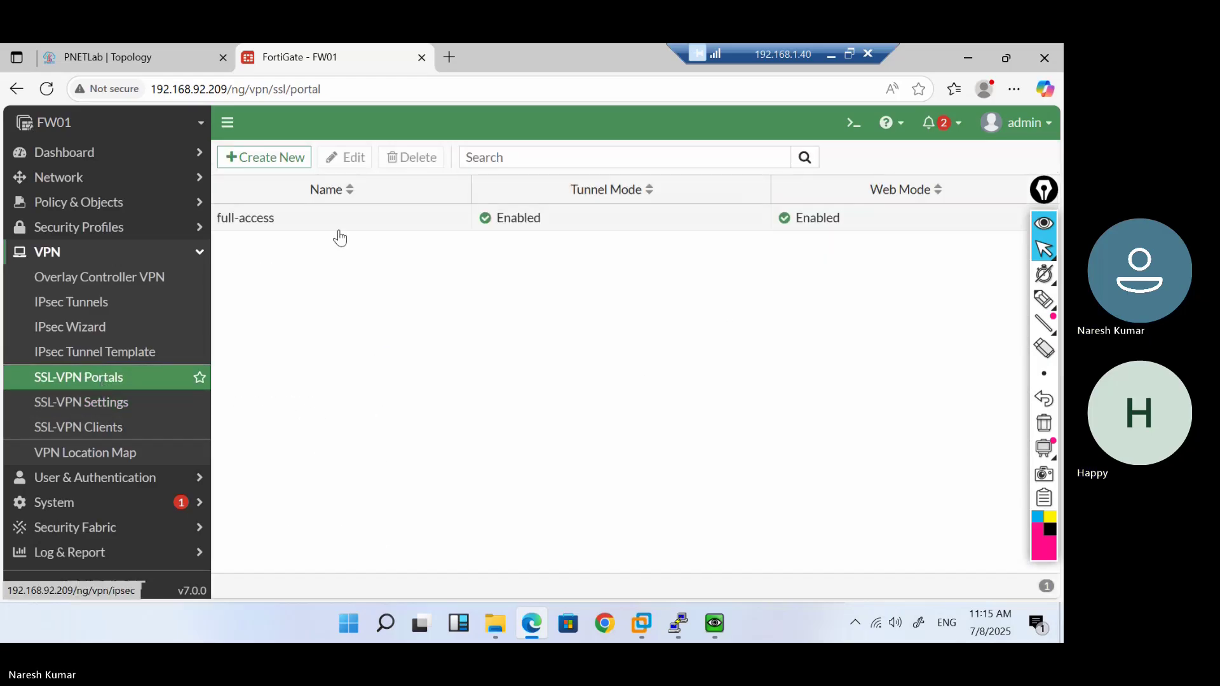
double_click(342, 233)
scroll(360, 398, "down", 5)
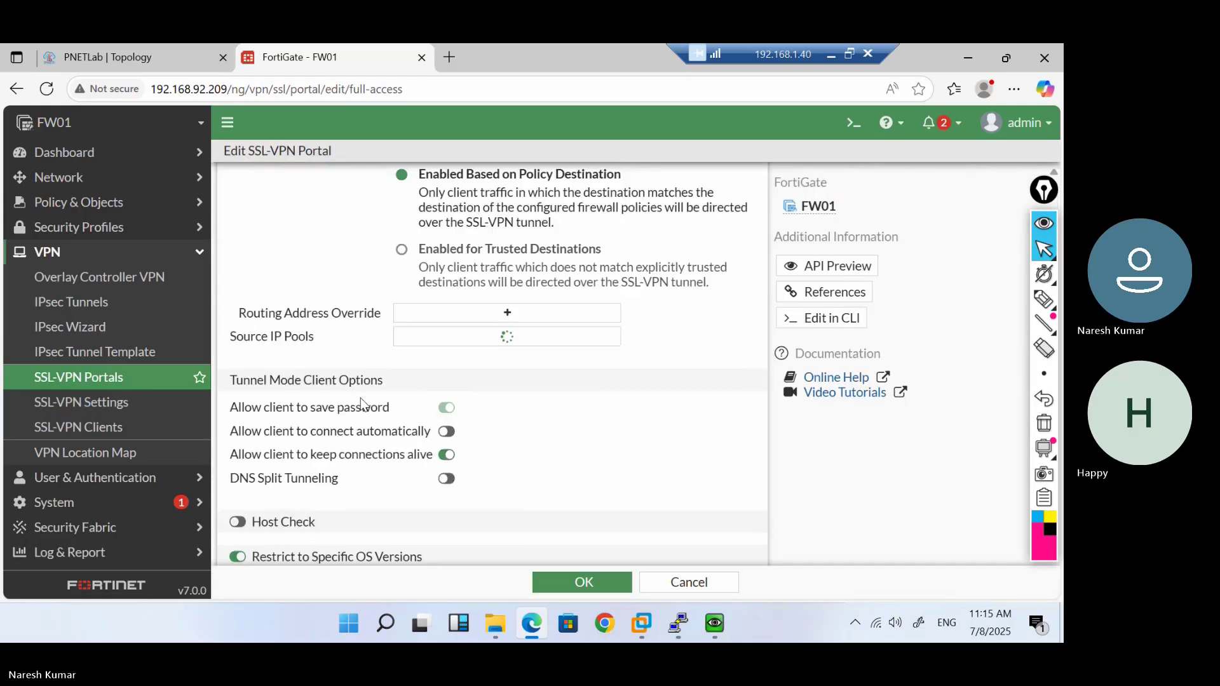
scroll(361, 398, "down", 3)
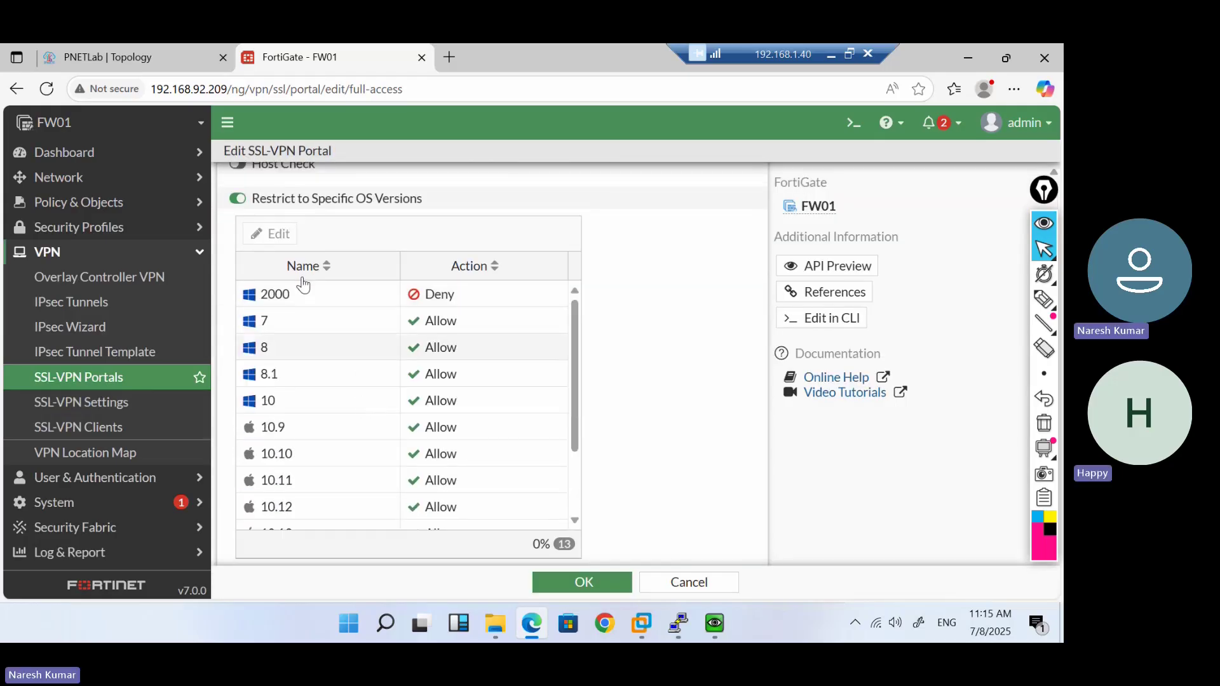
left_click(239, 207)
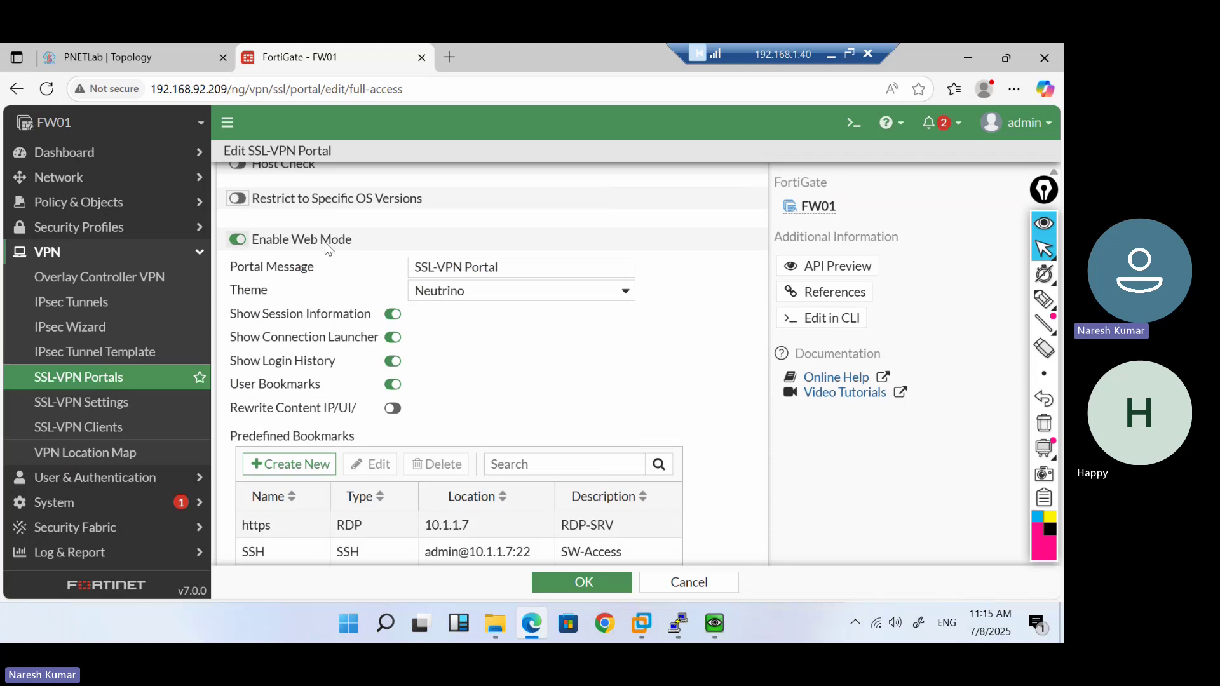
left_click(559, 584)
Retry loading the SSL-VPN portal address in the VM's Chrome
mouse_move(714, 619)
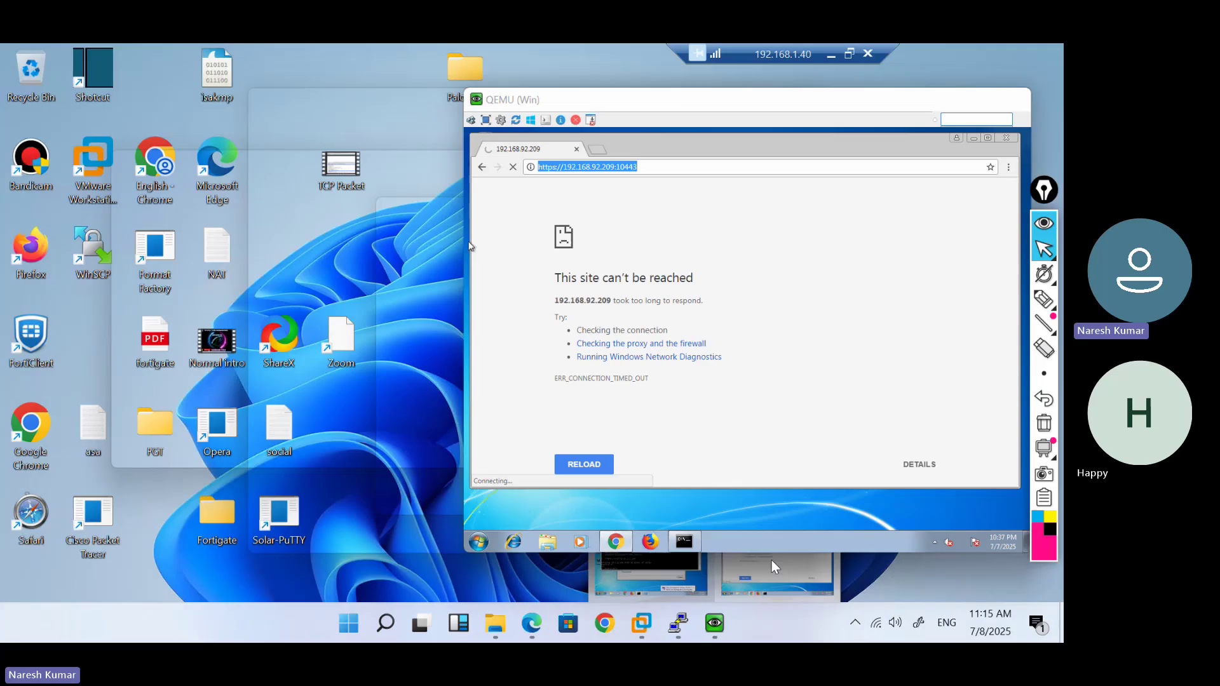
left_click(771, 559)
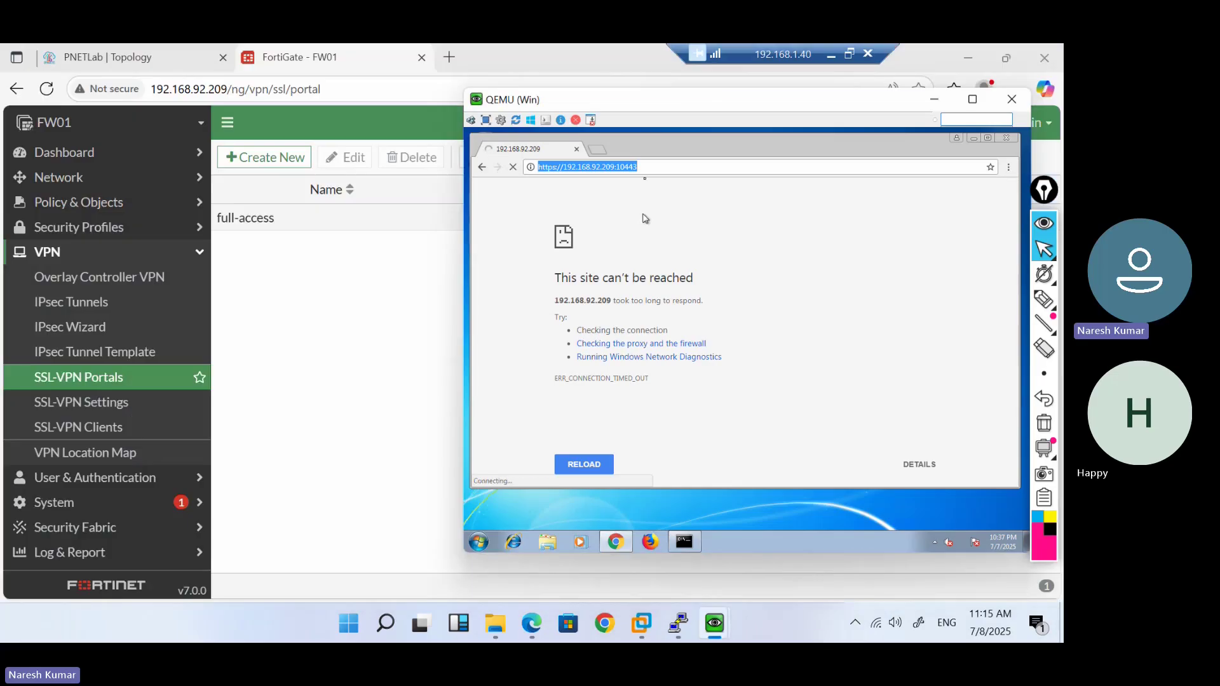
left_click(645, 176)
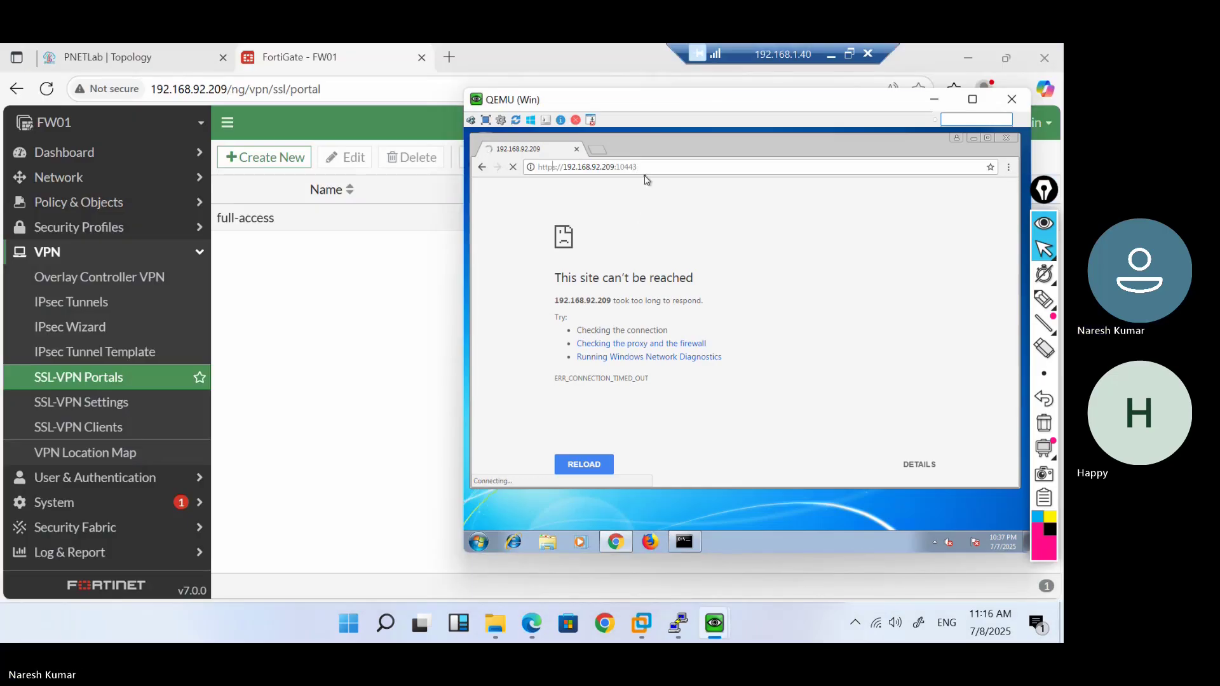
key("BackSpace")
key("Return")
left_click(637, 169)
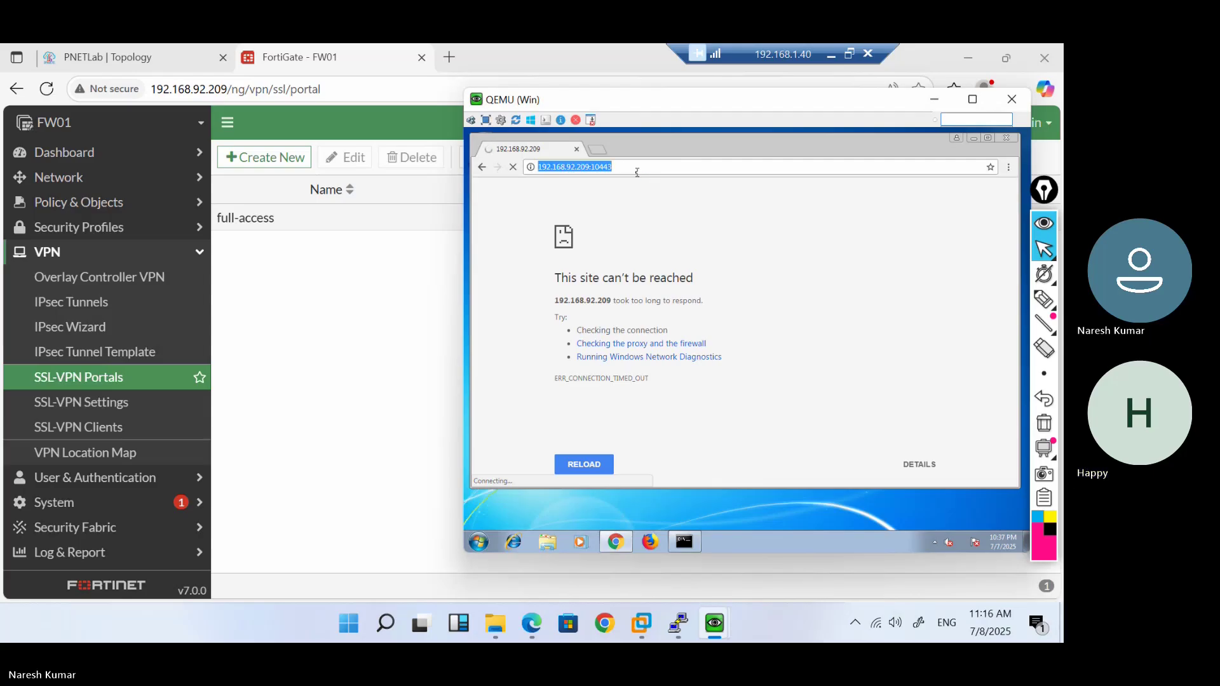
left_click(596, 150)
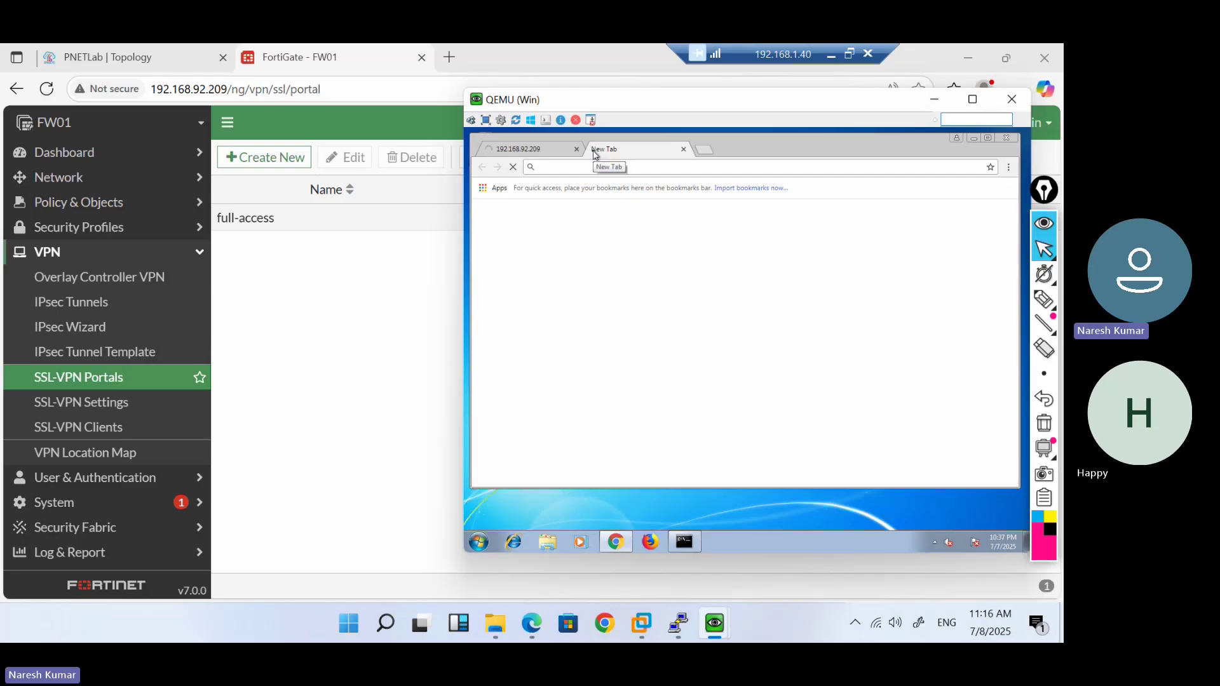
type("https")
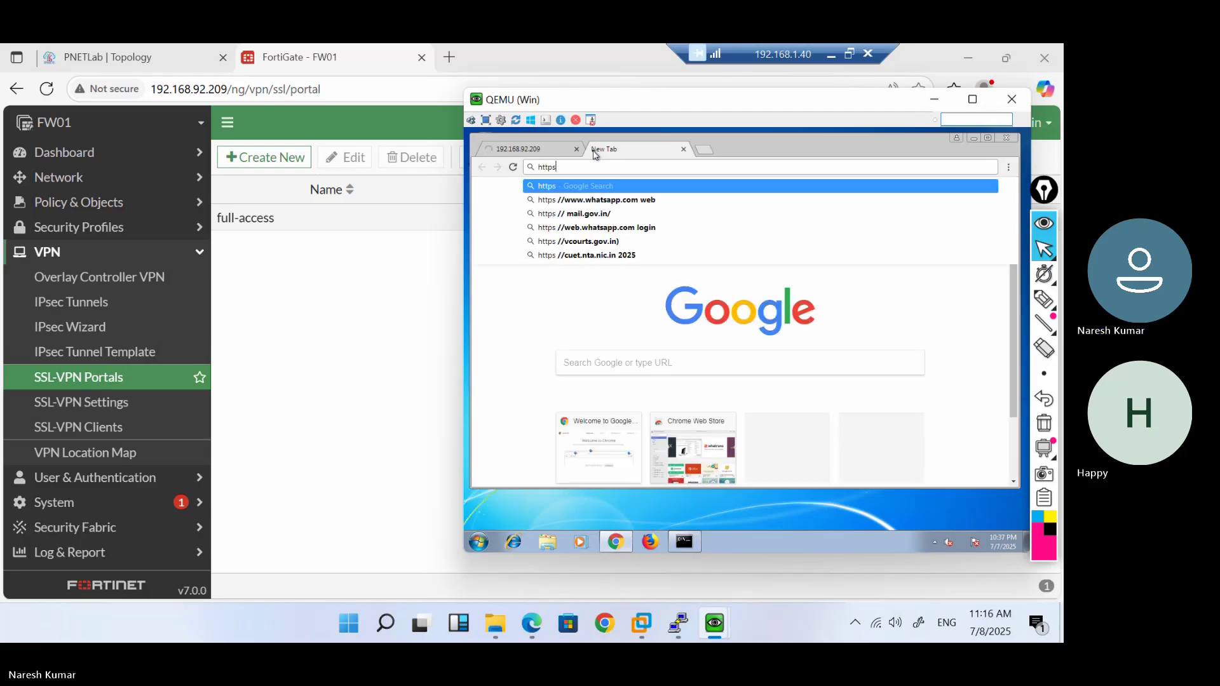
type("://10")
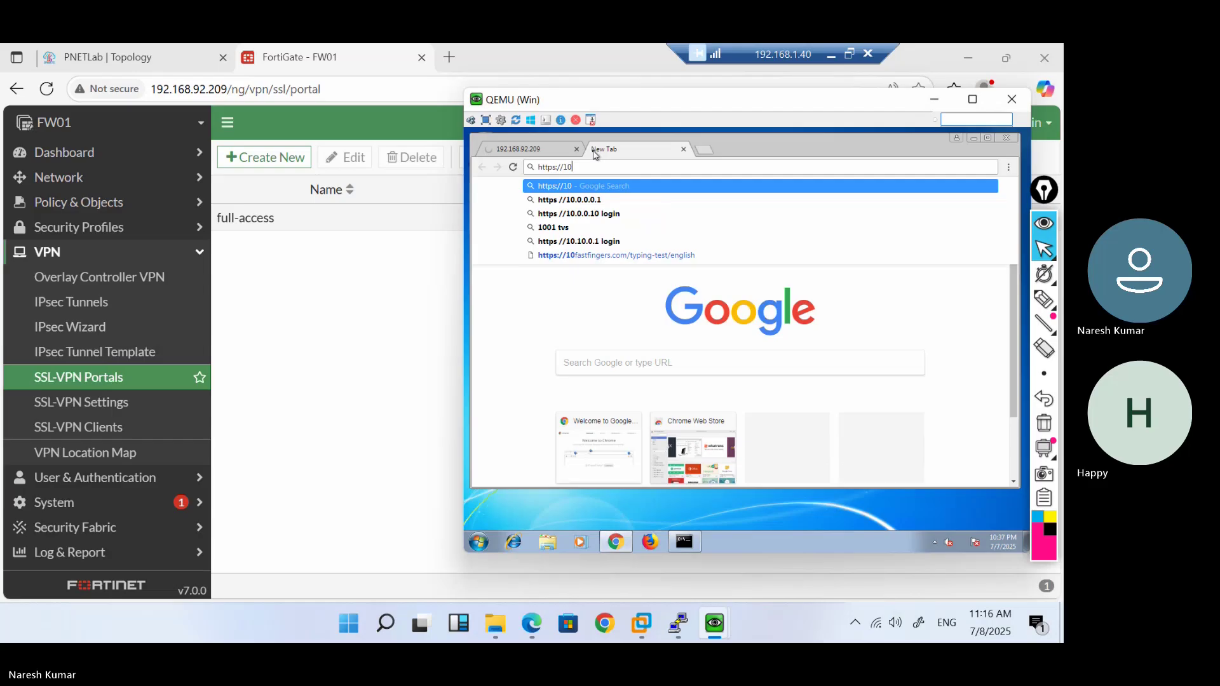
key("BackSpace")
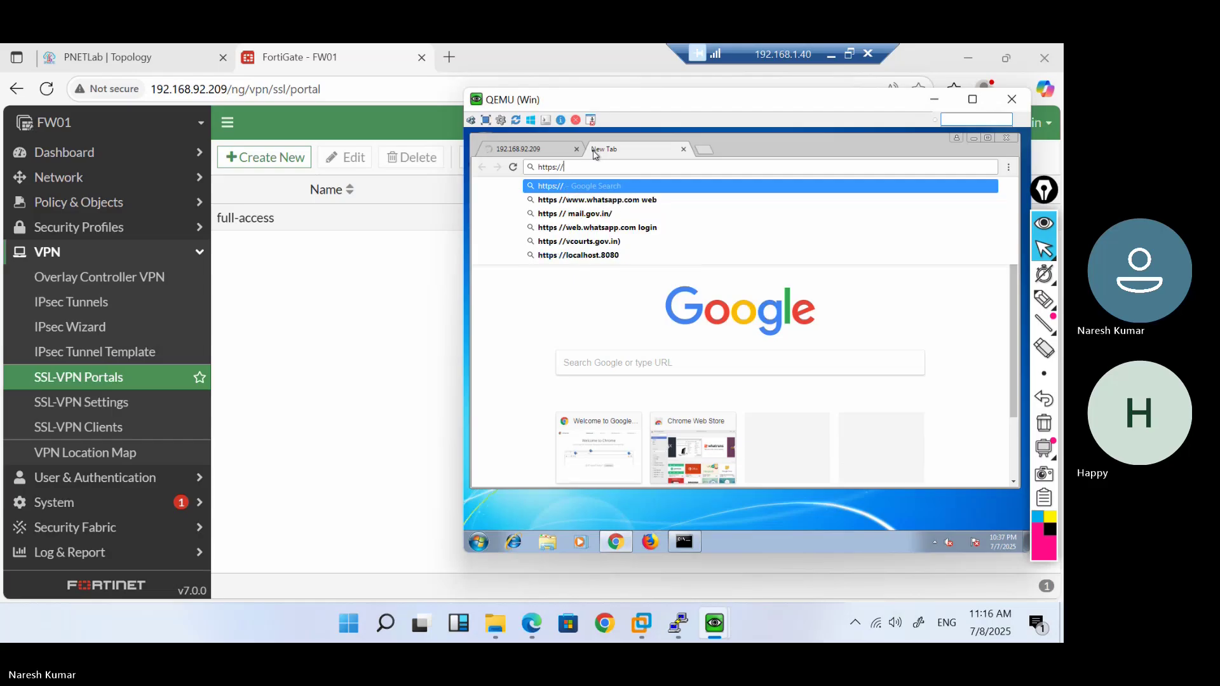
type("92.168")
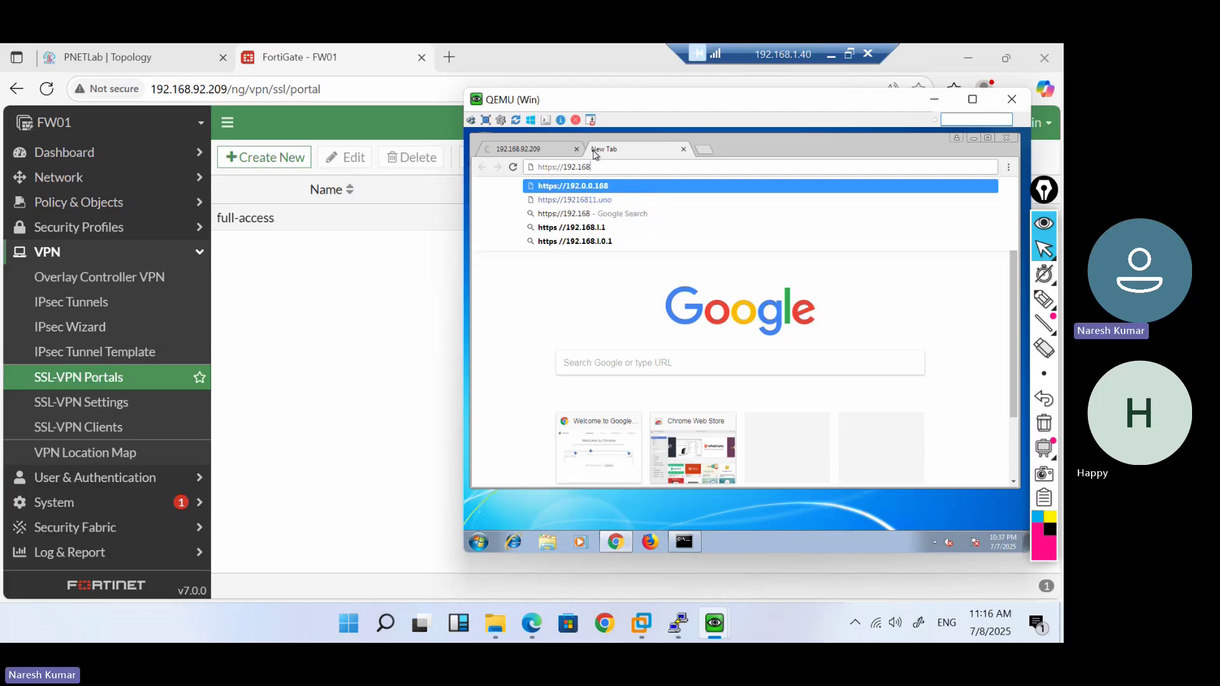
type(".9")
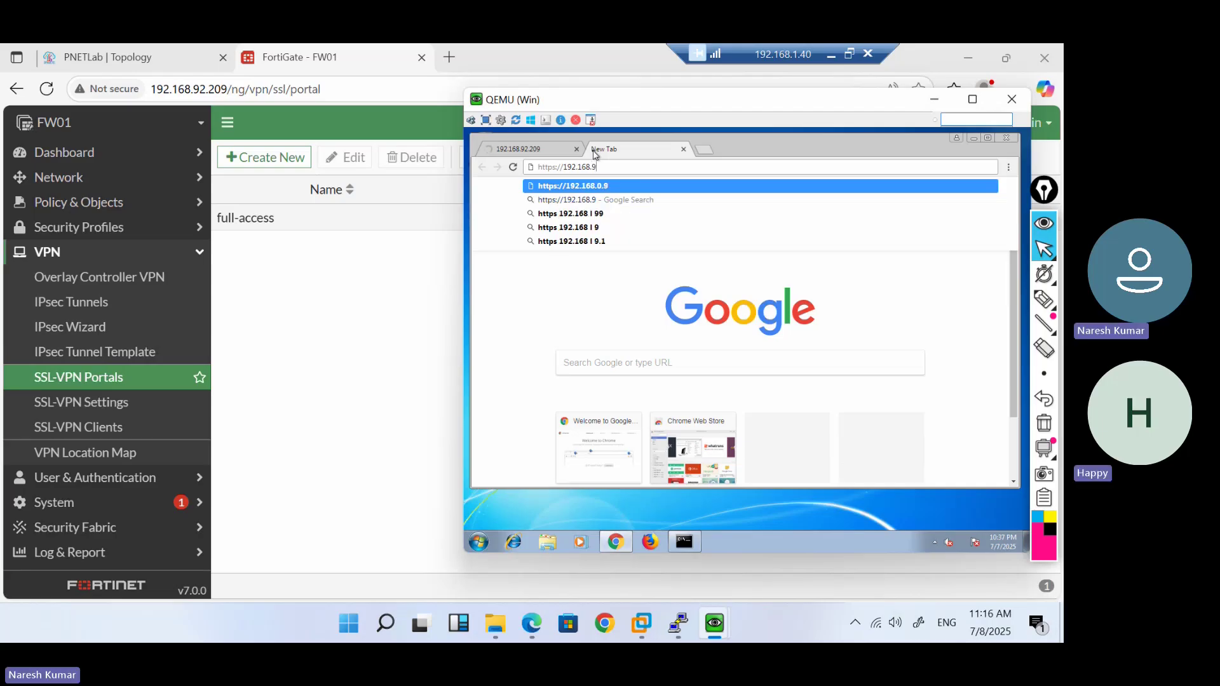
type("2.209")
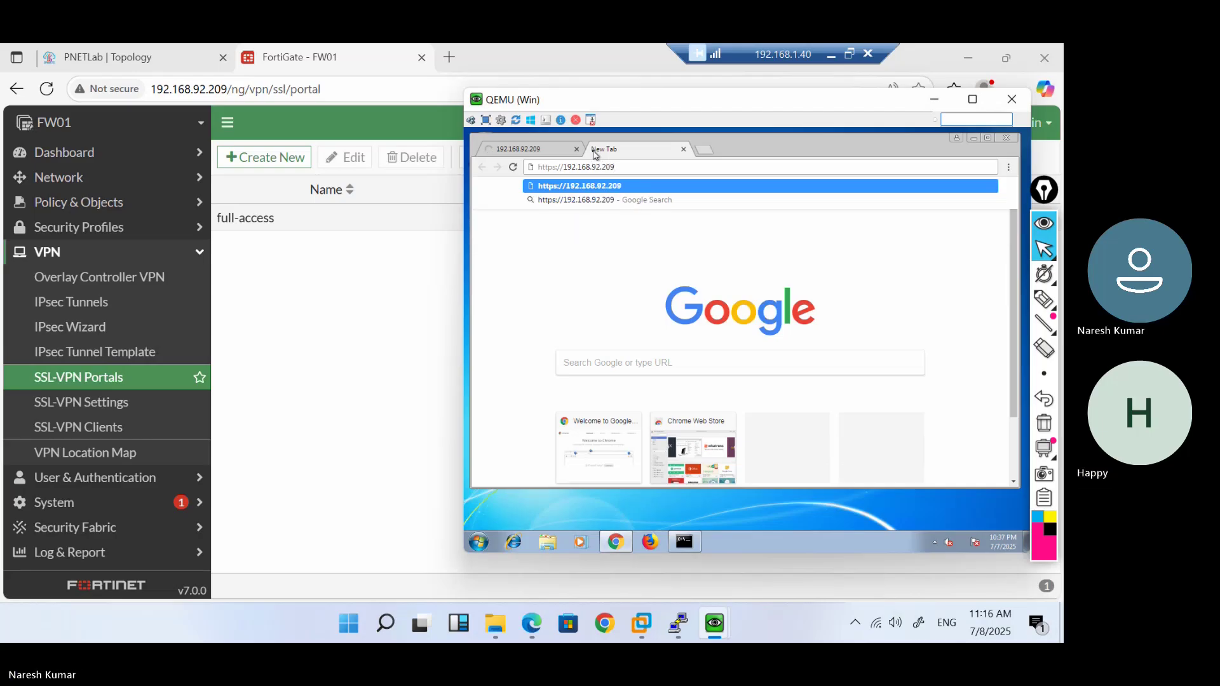
key("Return")
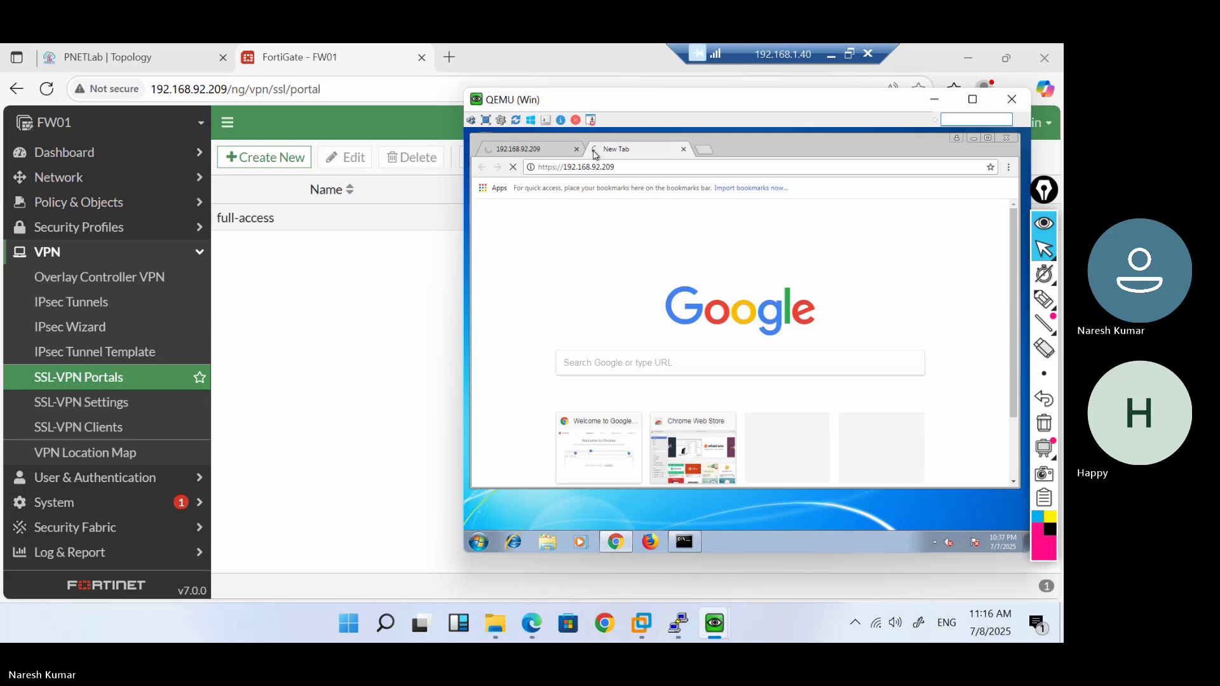
Append :10443 to the firewall address, load it, and compare with the earlier failed tab
left_click(643, 172)
left_click(642, 172)
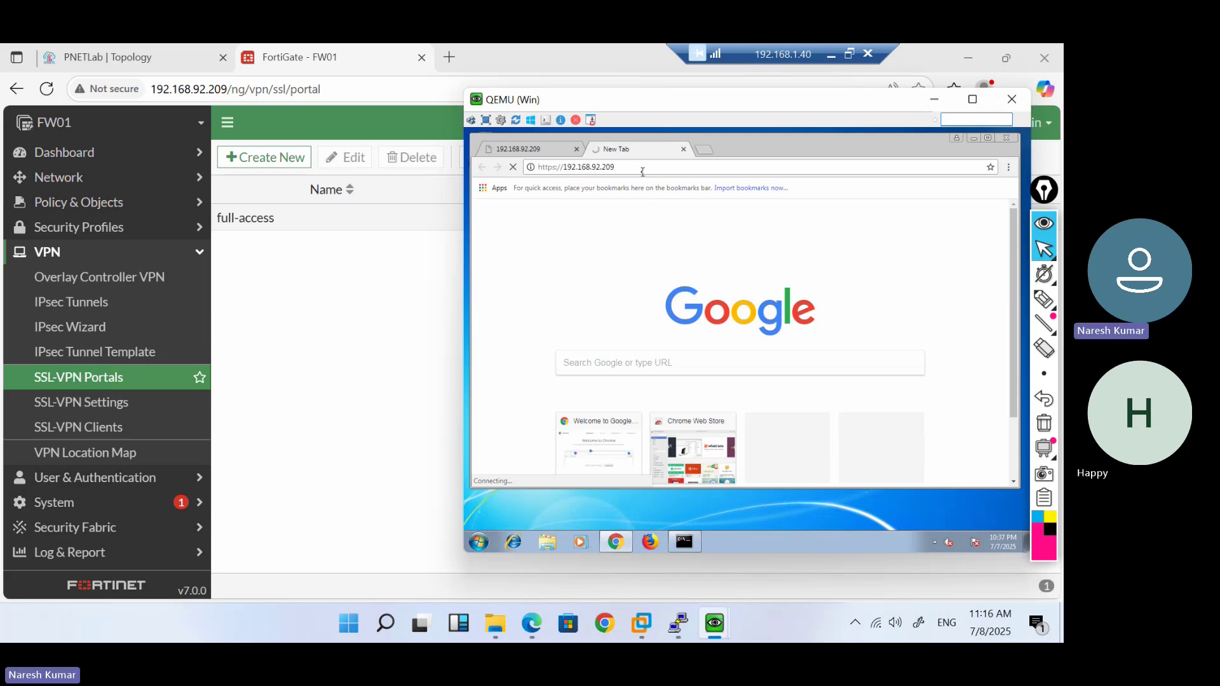
type(":10443")
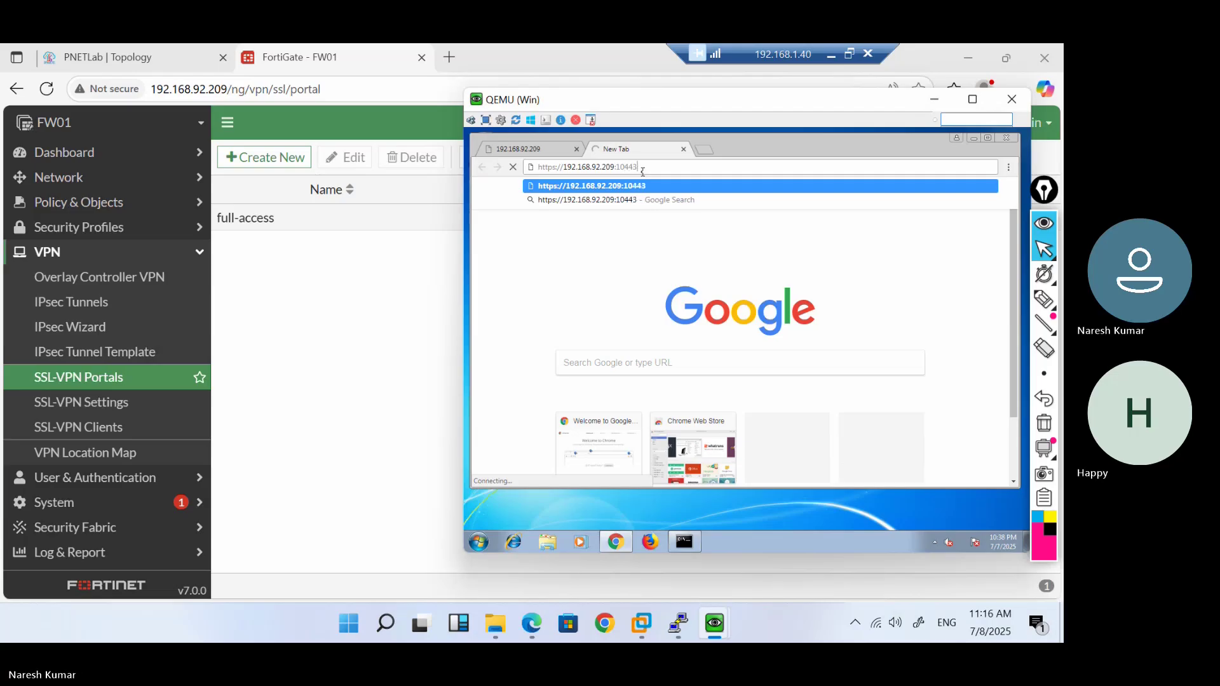
key("Return")
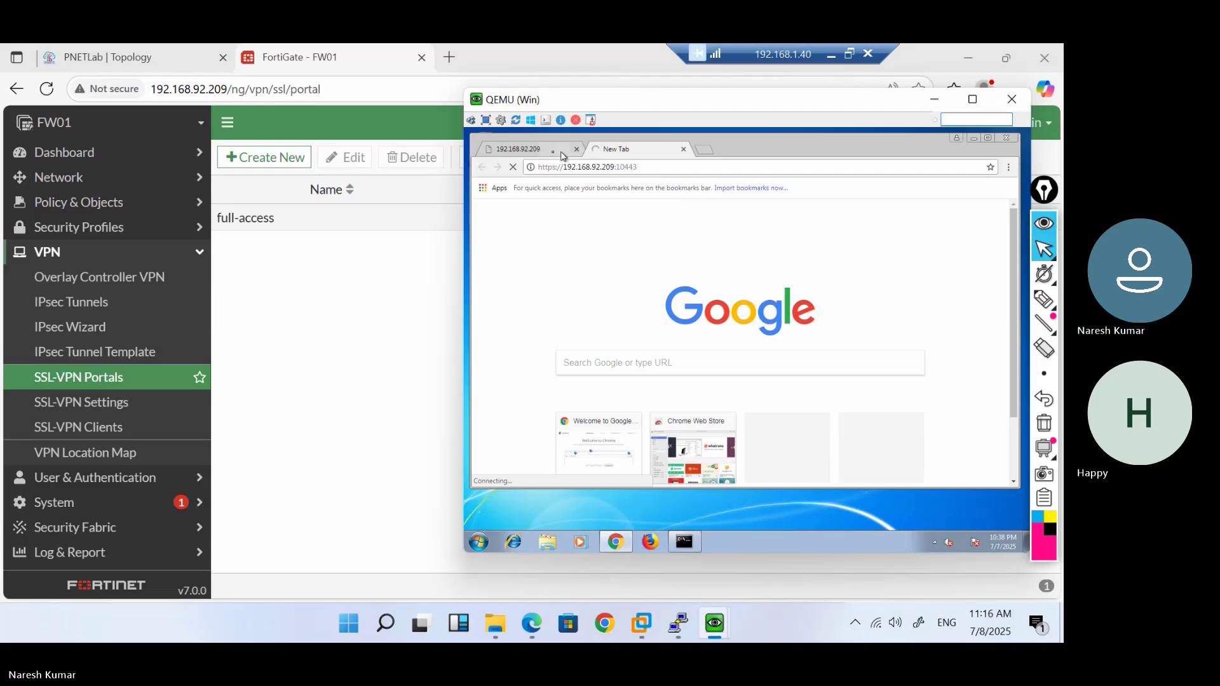
left_click(552, 156)
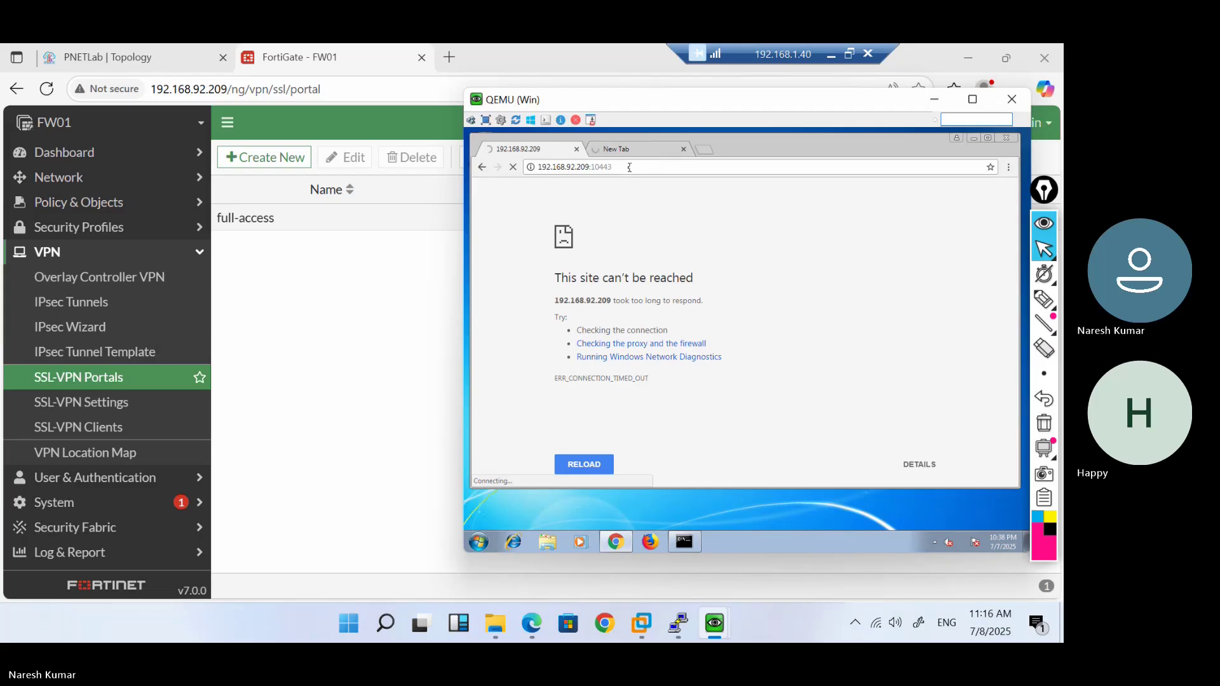
left_click(630, 154)
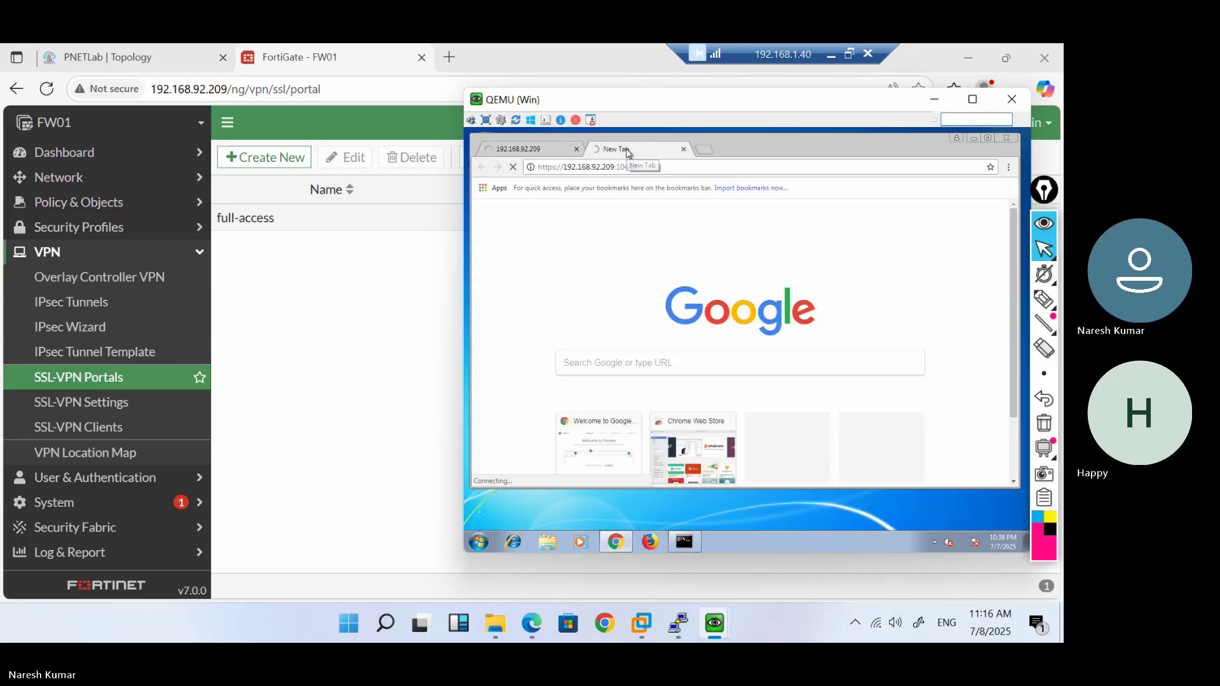
left_click(662, 170)
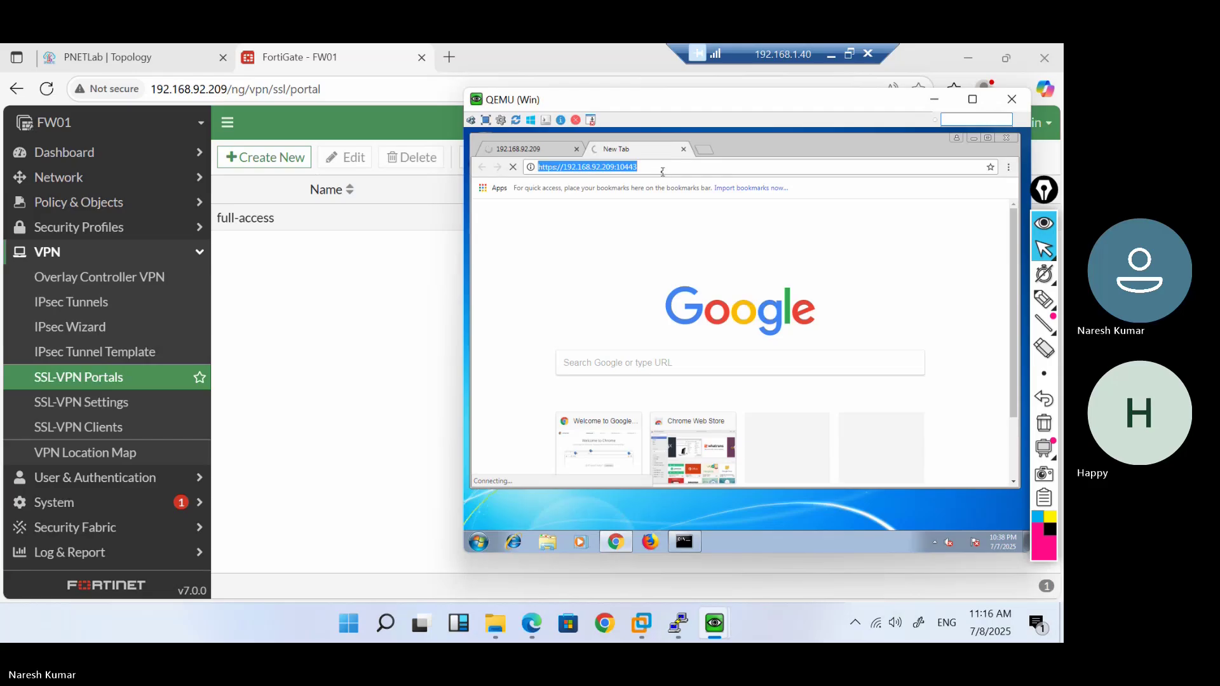
Bring back the VM's command prompt showing the failed ping results
left_click(321, 345)
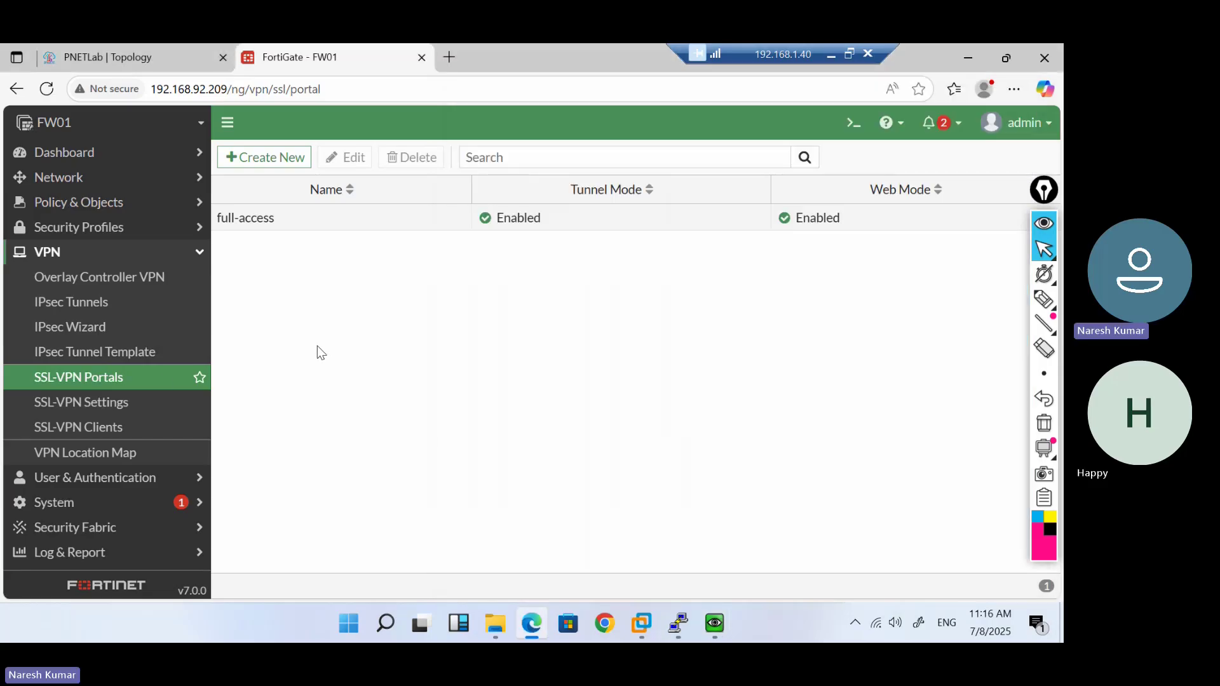
mouse_move(713, 622)
left_click(775, 551)
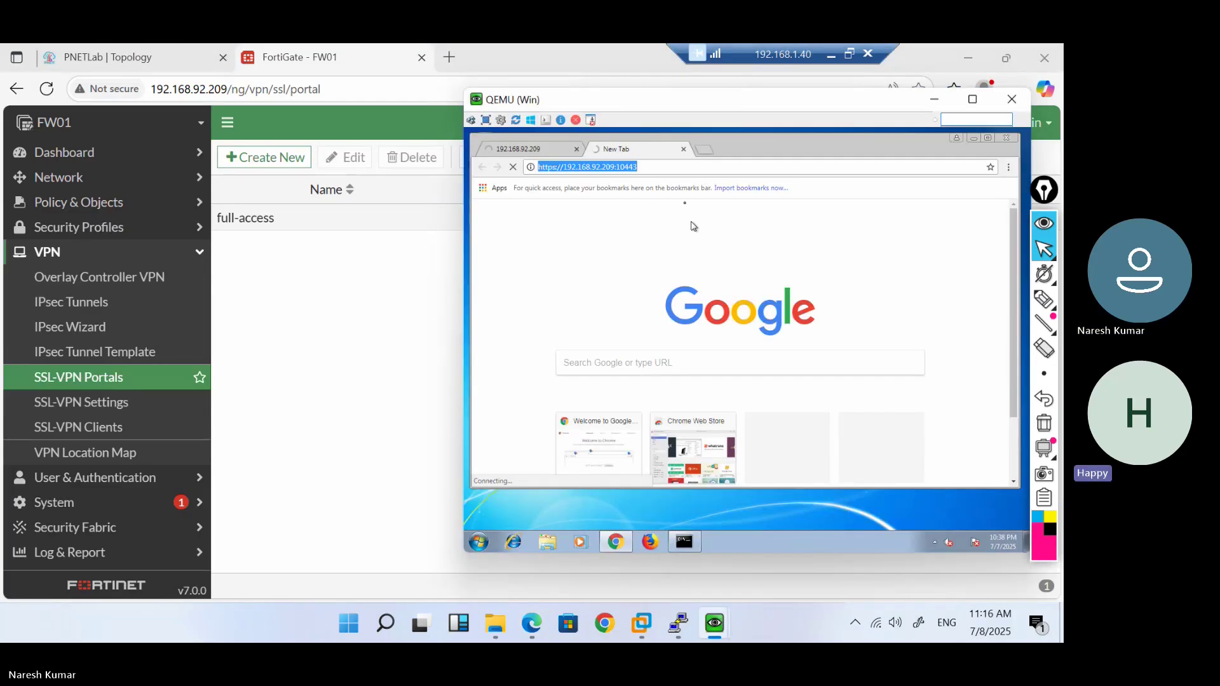
left_click(684, 542)
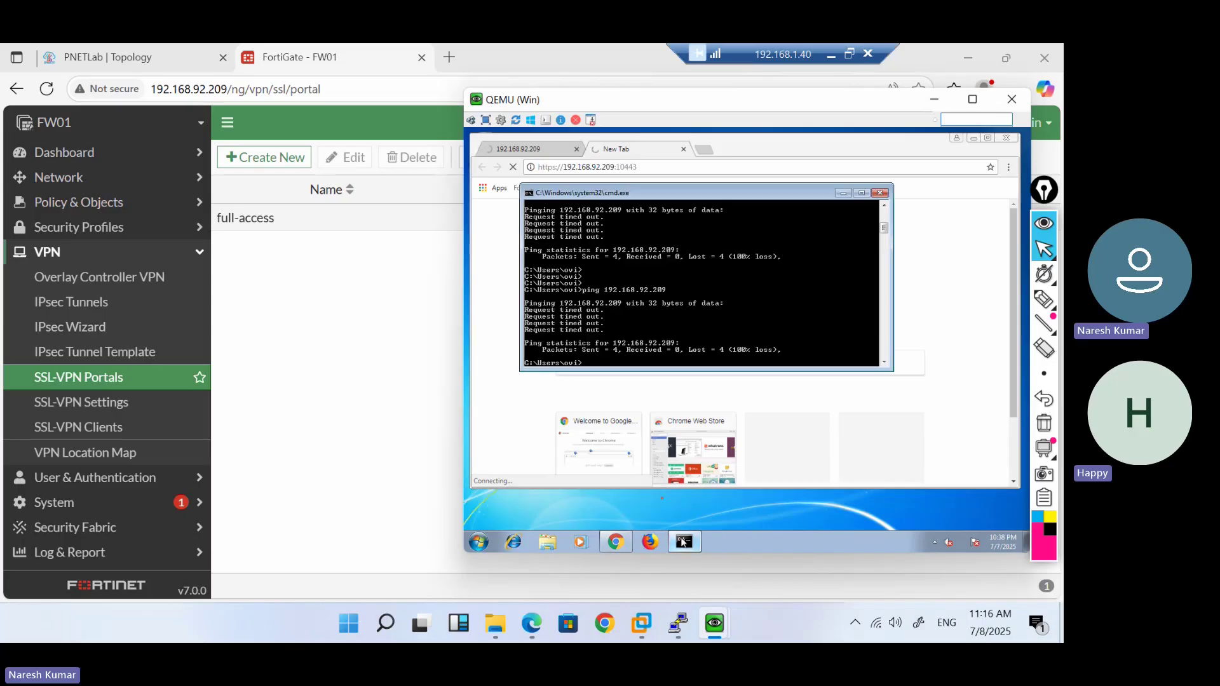
Check the PNETLab lab topology, then return to FW01 and open Network > Interfaces
left_click(165, 59)
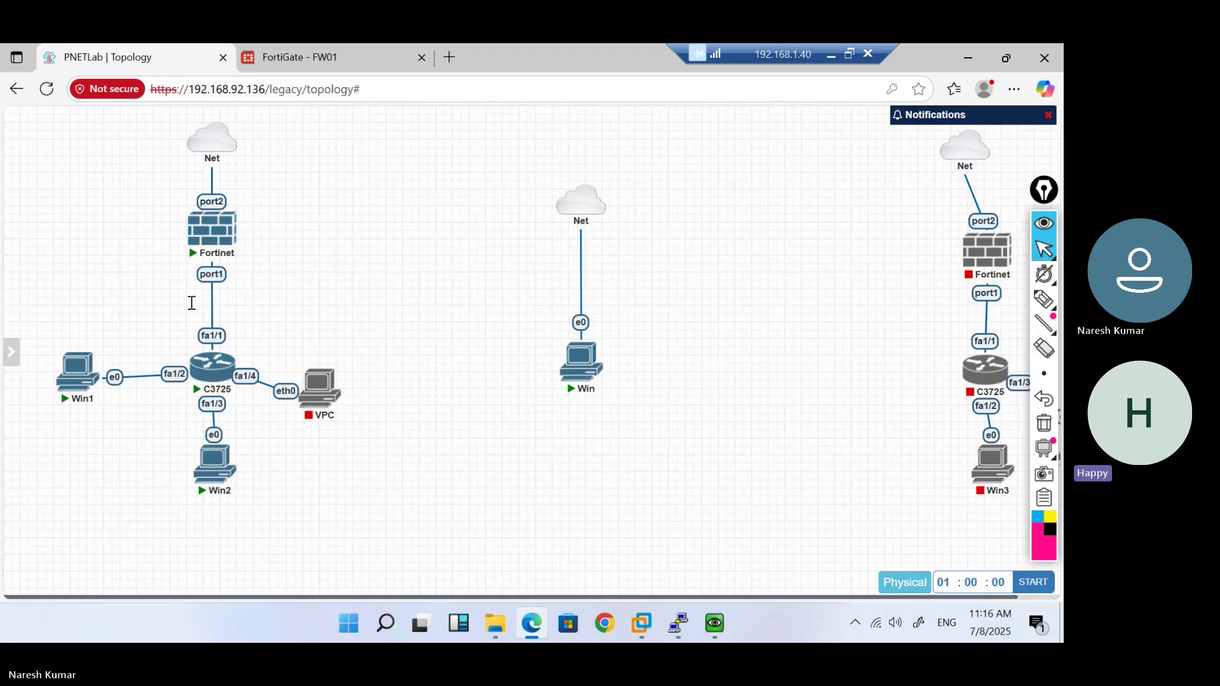
mouse_move(214, 467)
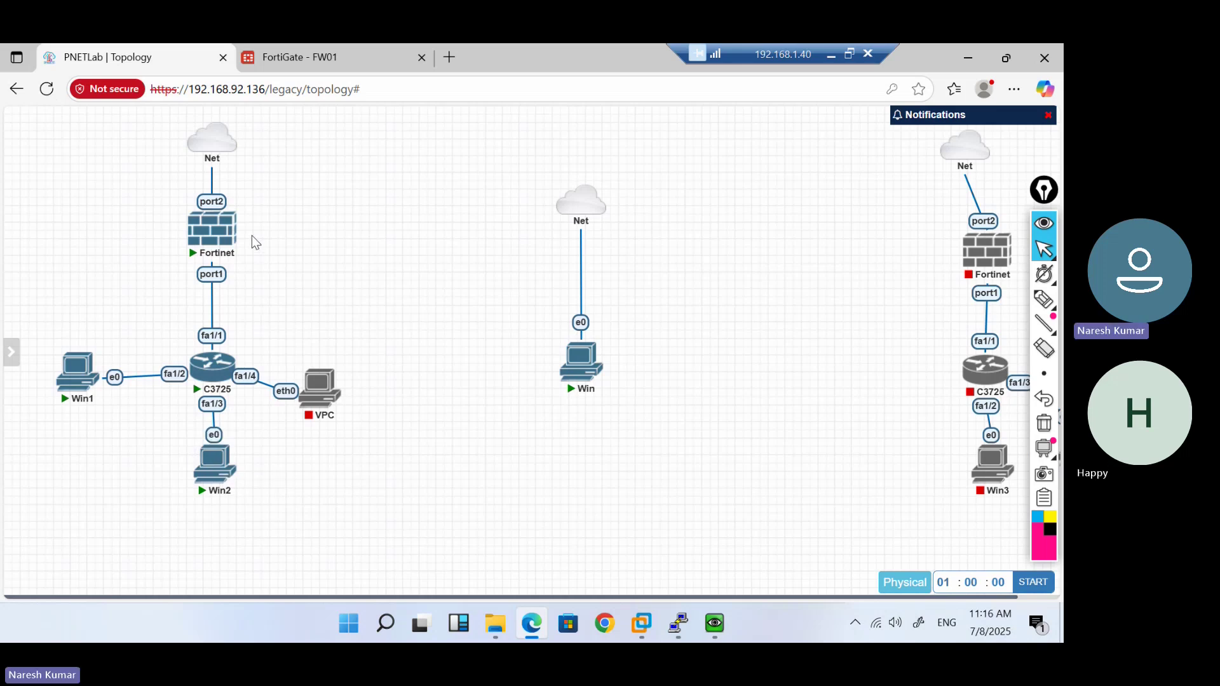
left_click(327, 51)
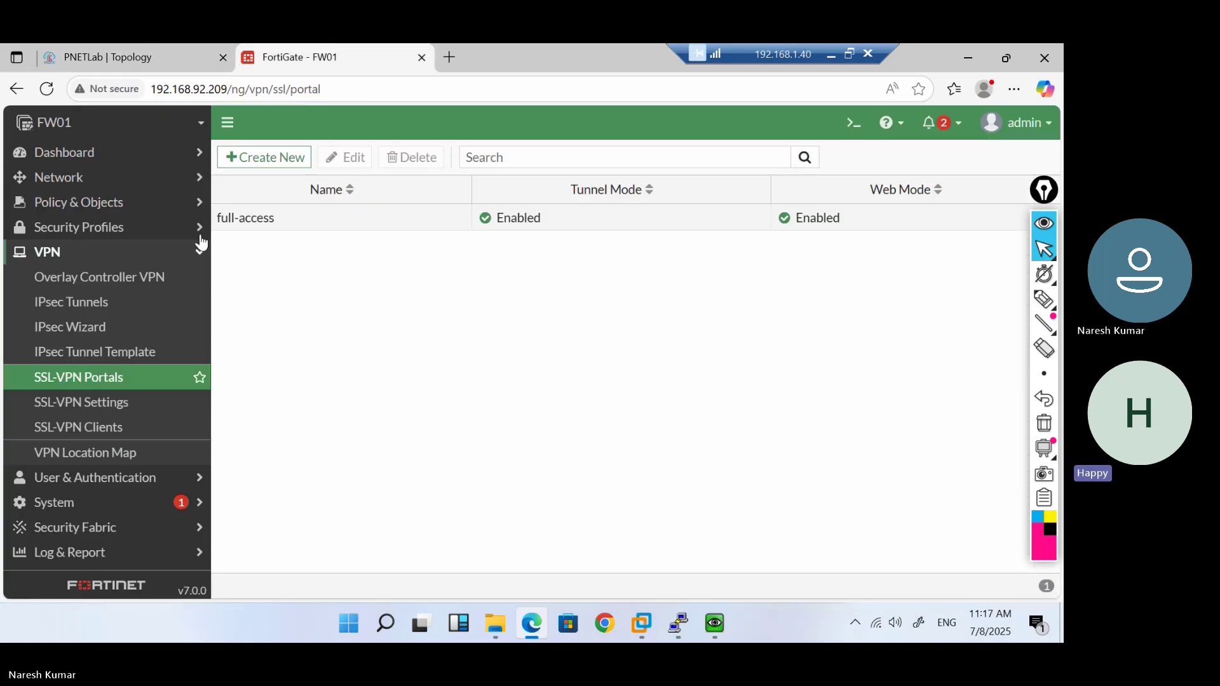
left_click(113, 184)
left_click(101, 210)
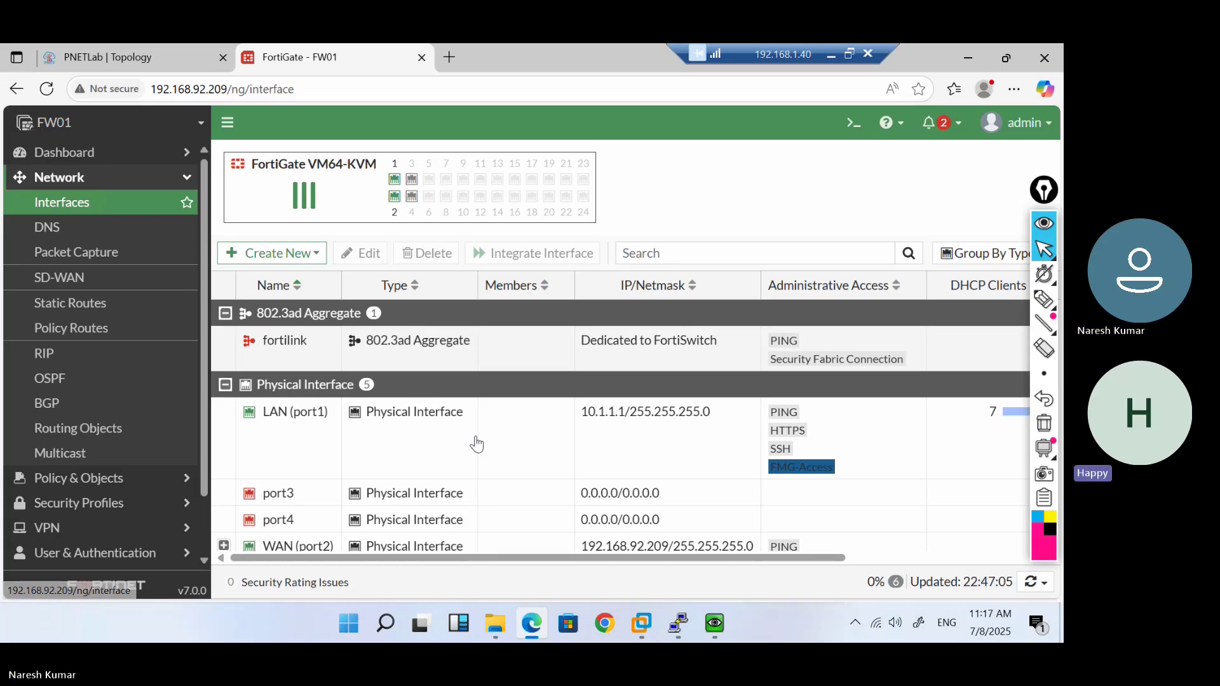
scroll(476, 451, "down", 1)
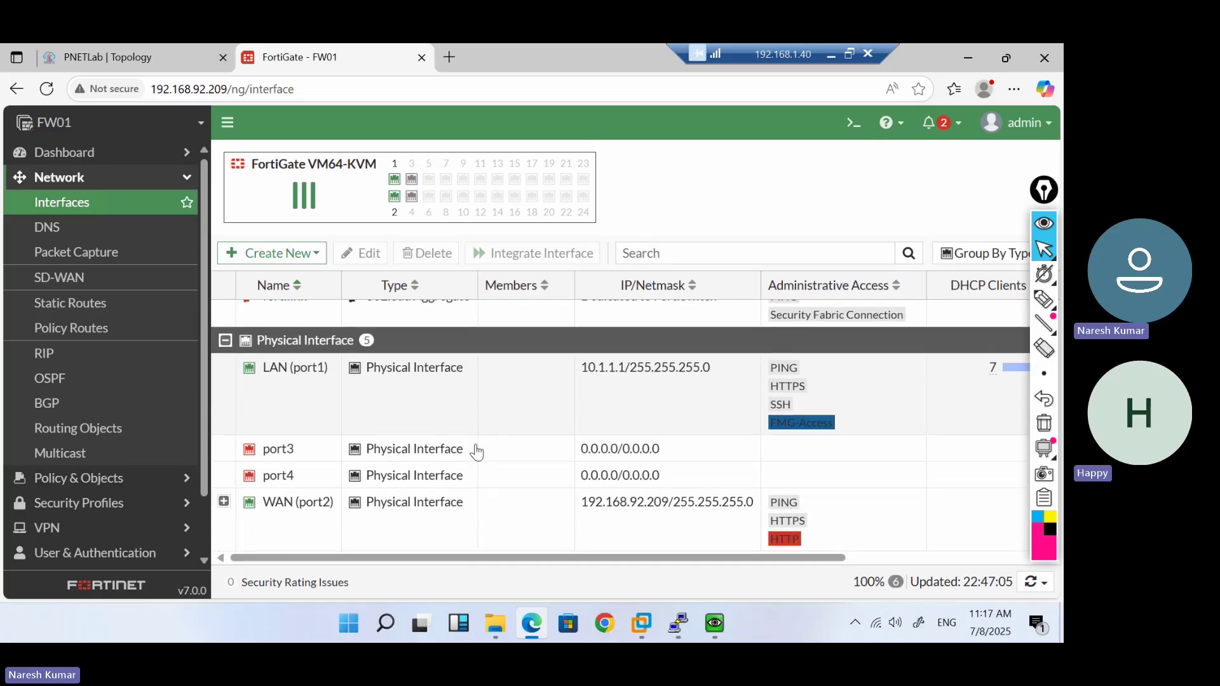
scroll(79, 356, "down", 1)
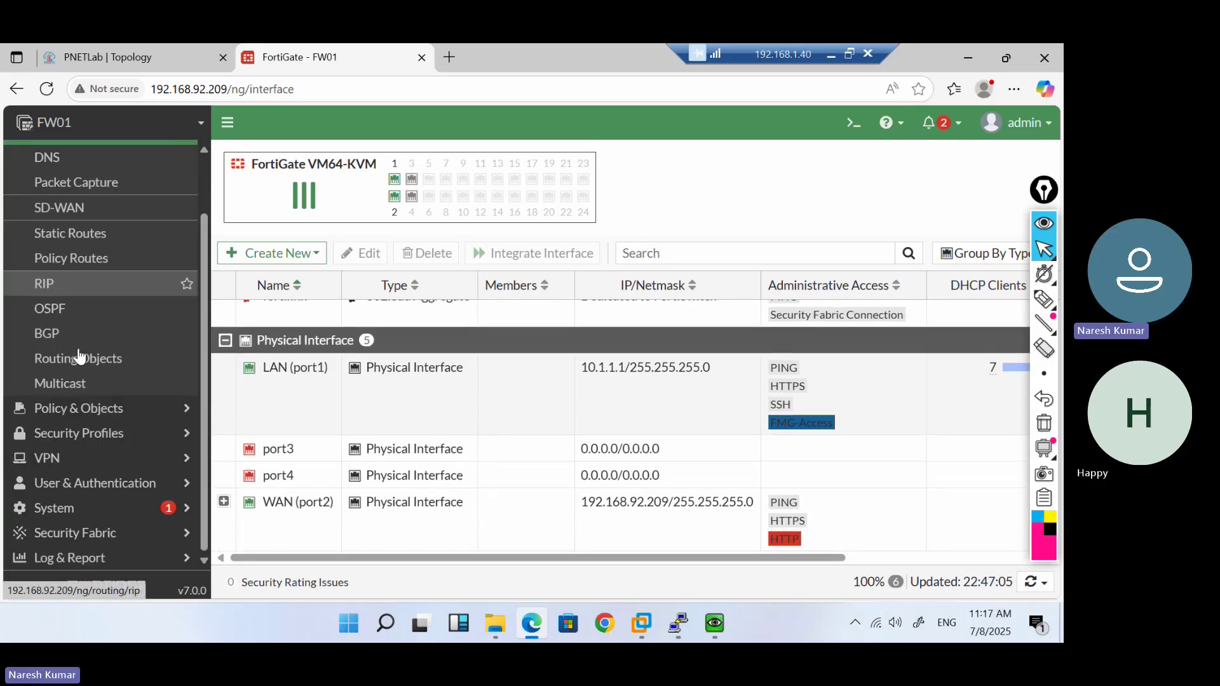
Browse the VPN IPsec Tunnels and SSL-VPN Portals lists, briefly checking the VM
left_click(181, 469)
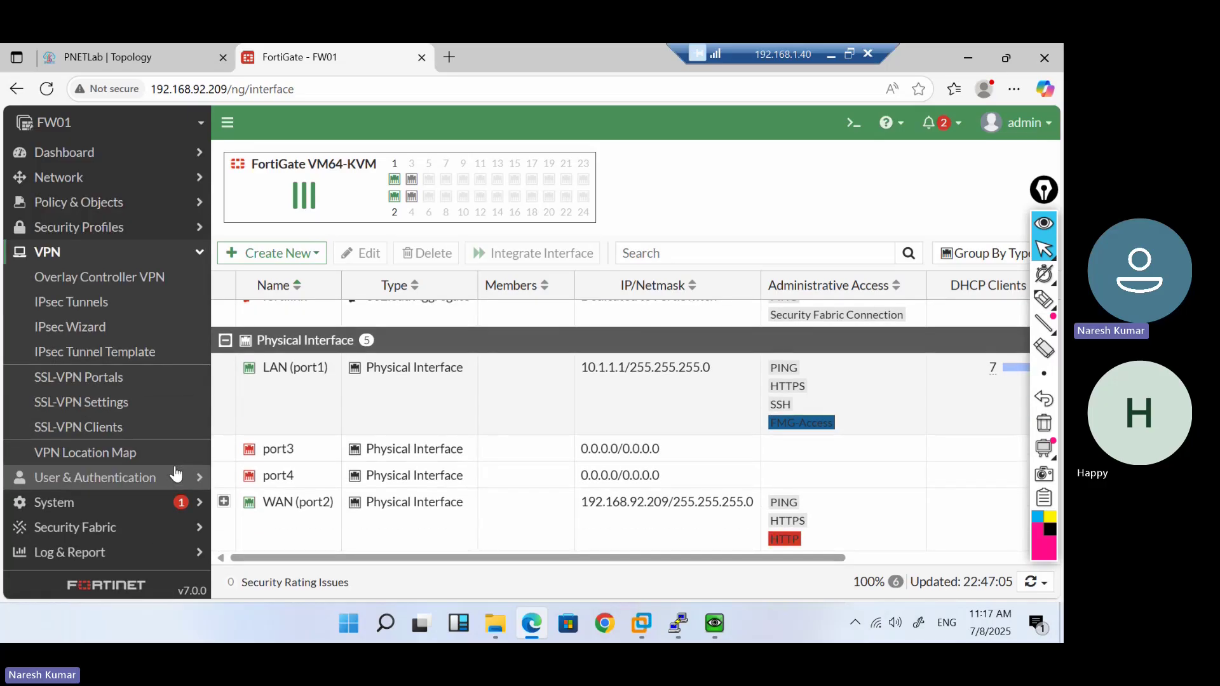
left_click(80, 309)
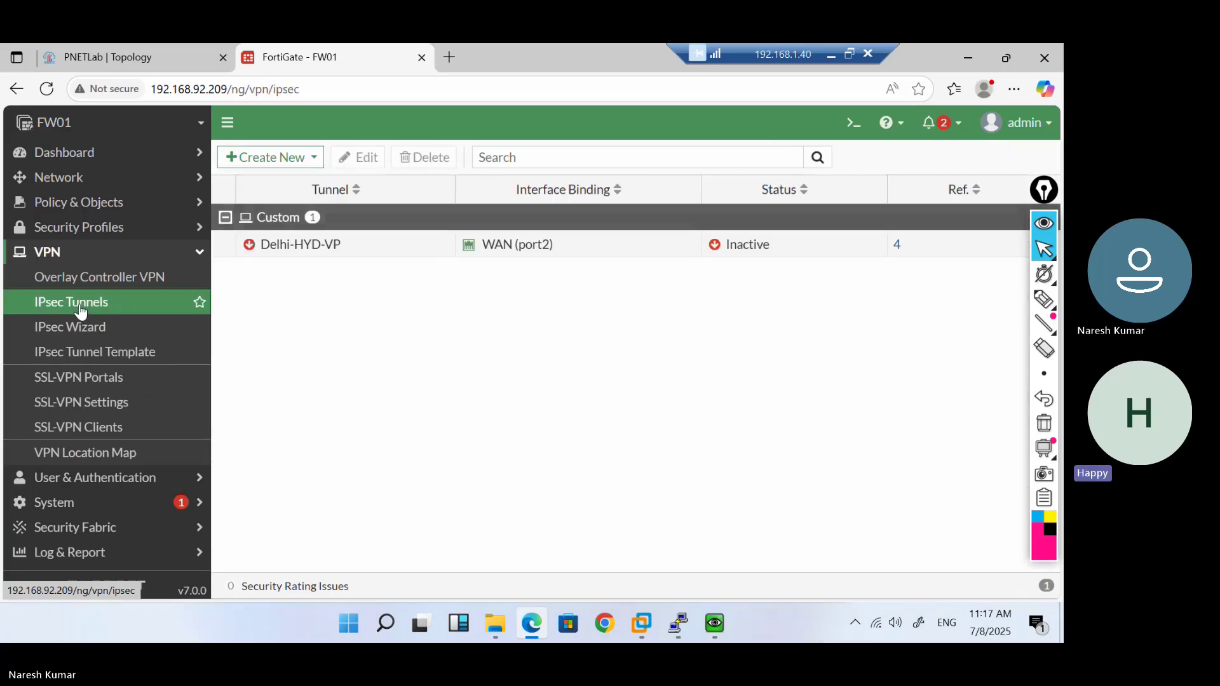
left_click(90, 377)
mouse_move(731, 627)
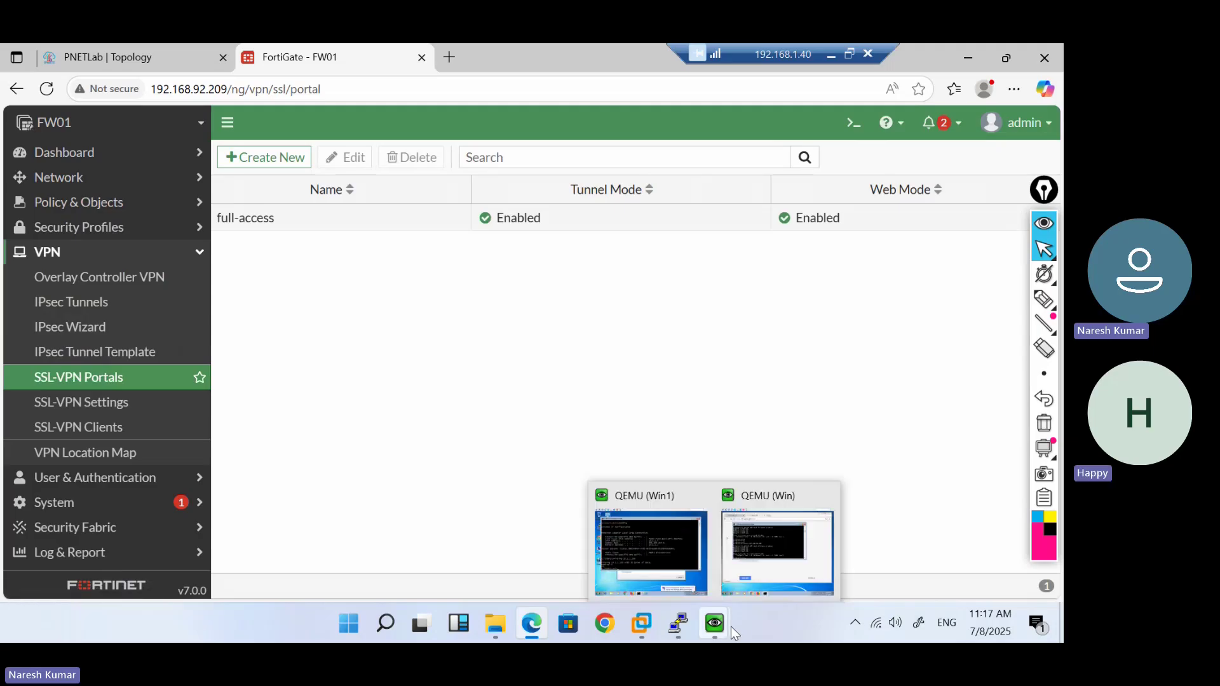
left_click(771, 551)
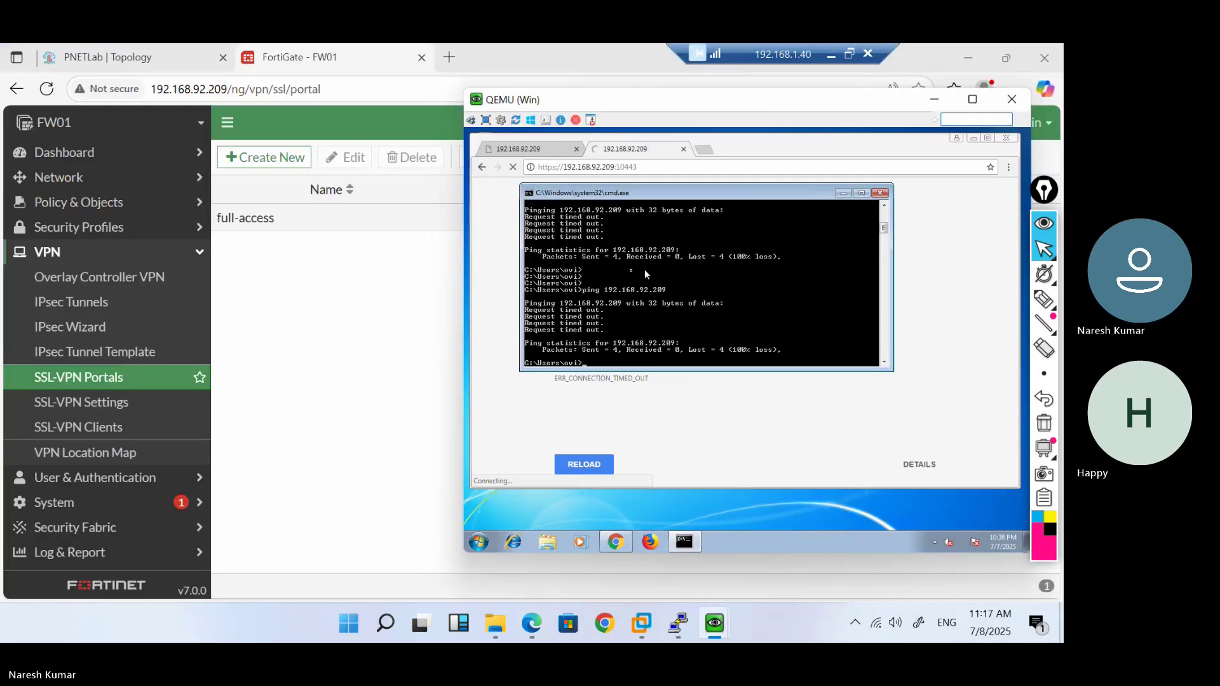
left_click(267, 89)
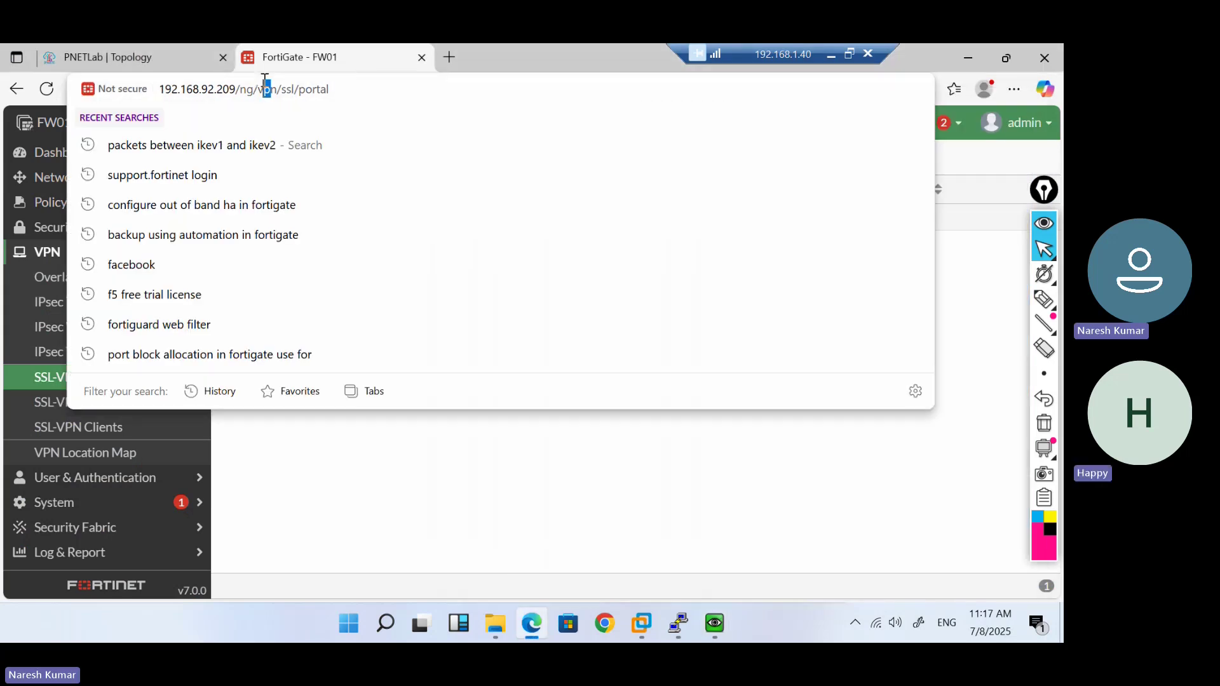
left_click(330, 457)
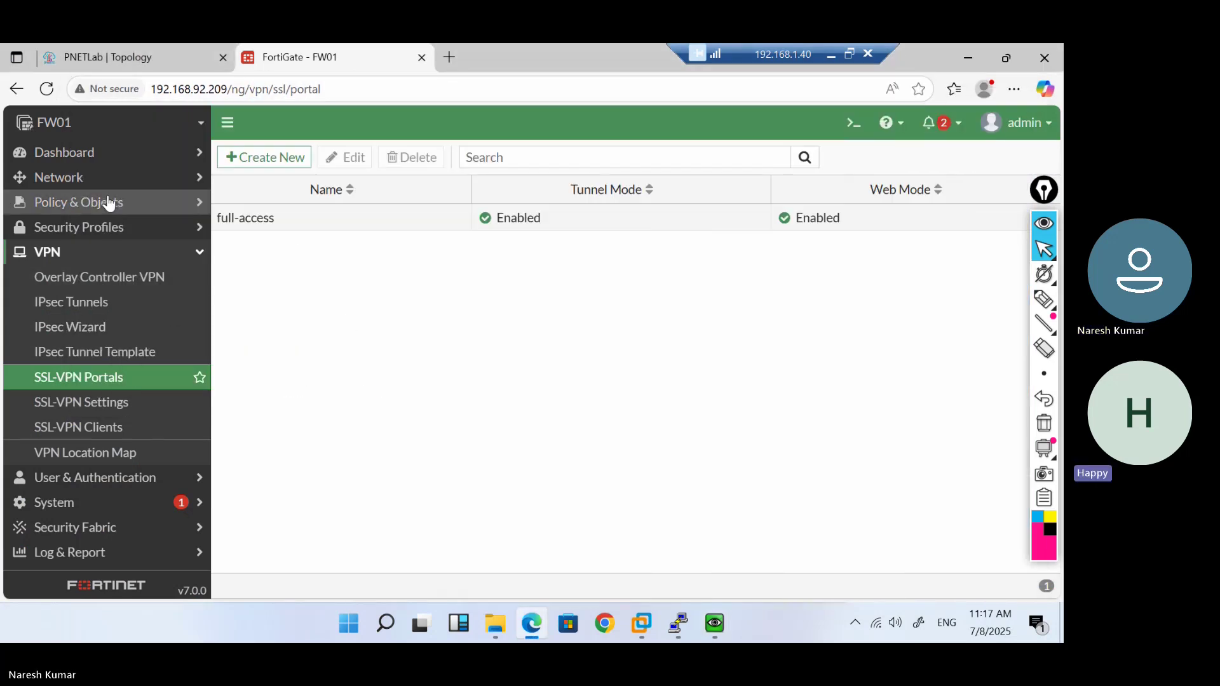
Reopen Network > Interfaces and expand the WAN (port2) entry's details
left_click(76, 177)
left_click(71, 201)
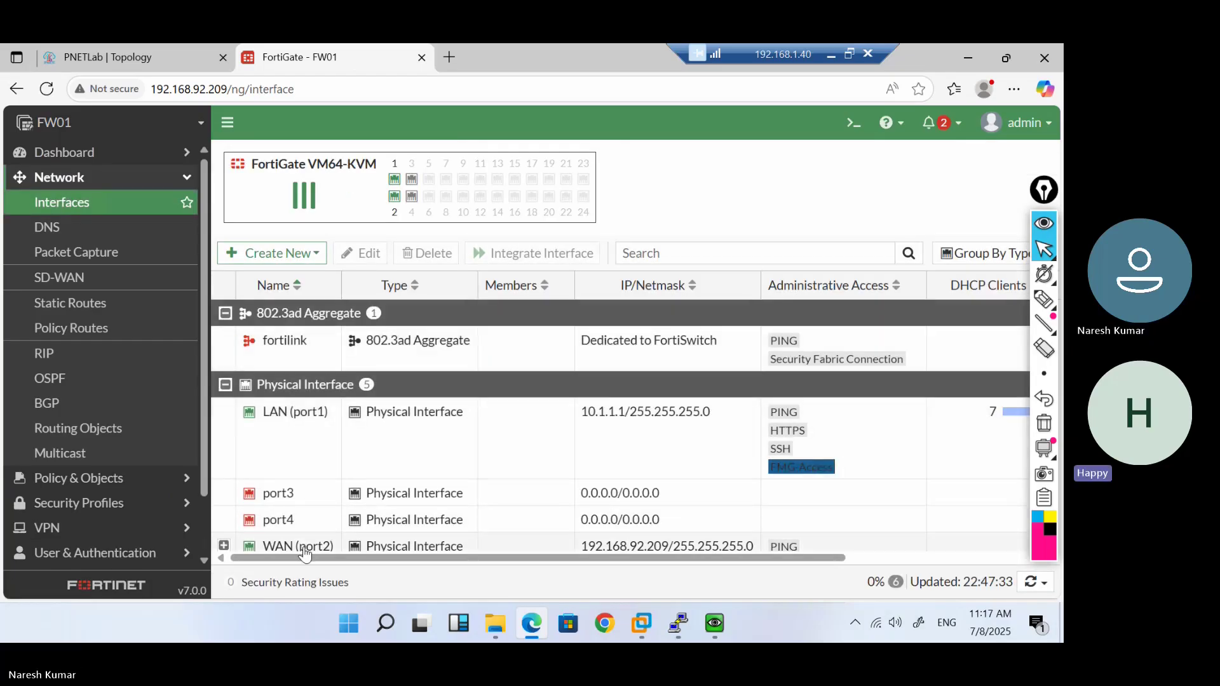
left_click(305, 550)
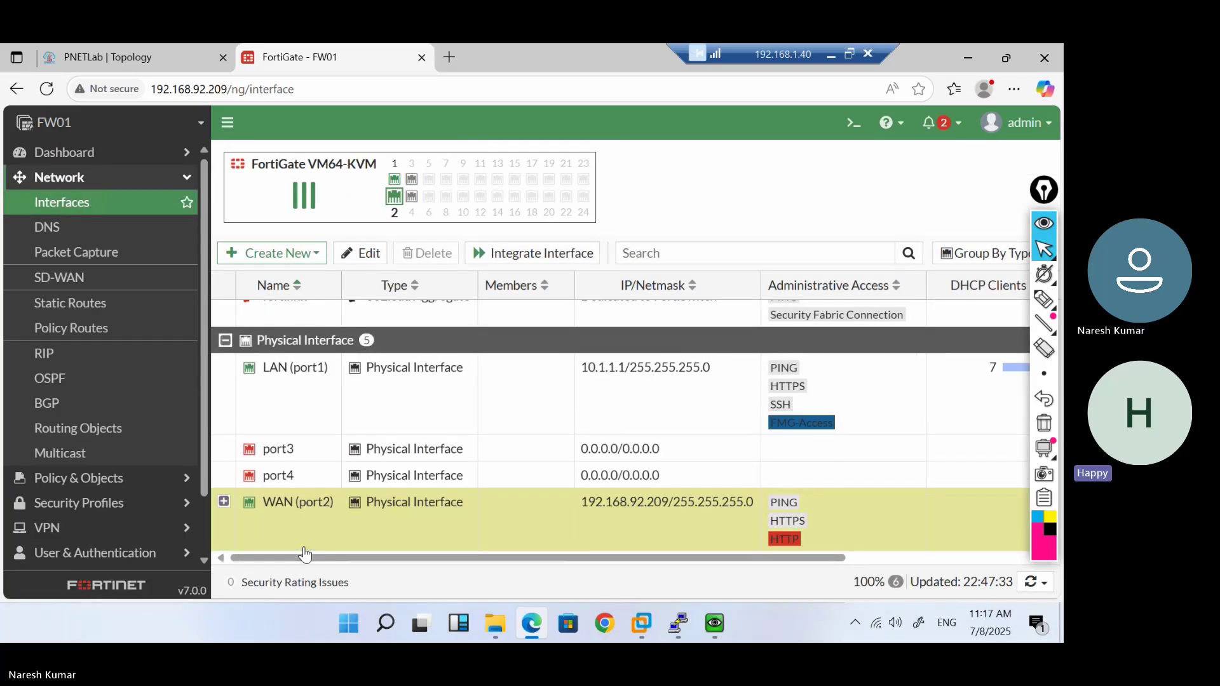
left_click(224, 502)
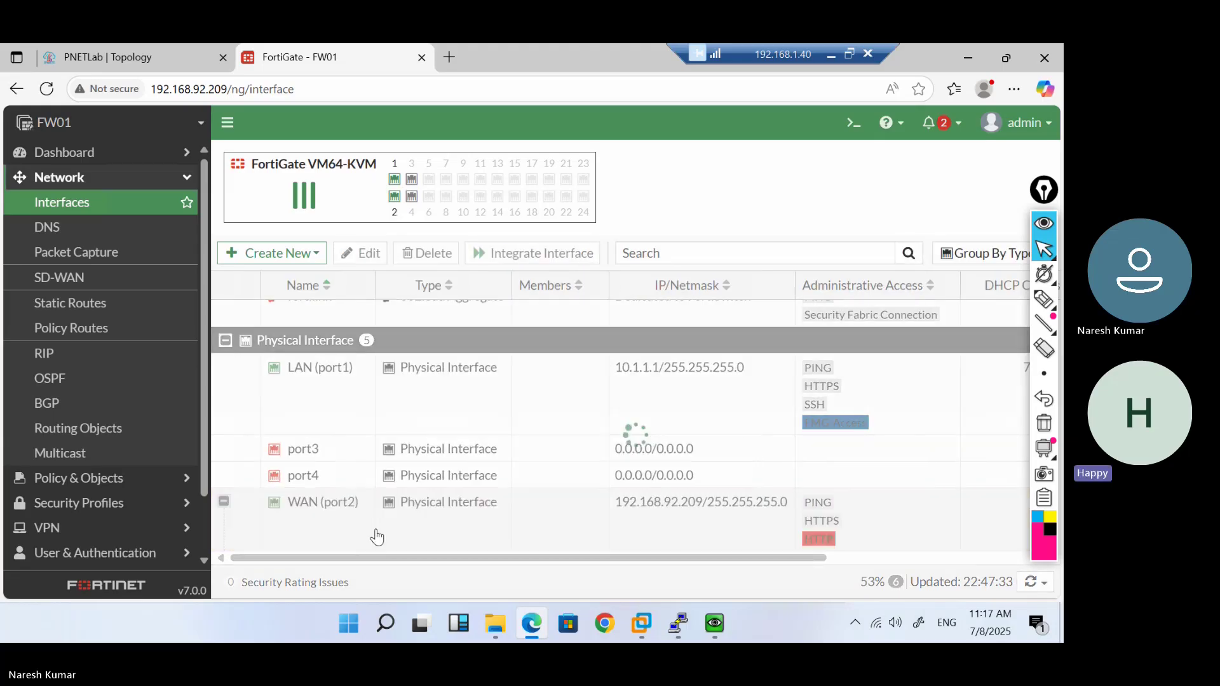
Edit WAN (port2), review its DHCP address 192.168.92.209, and tick FMG-Access
double_click(379, 529)
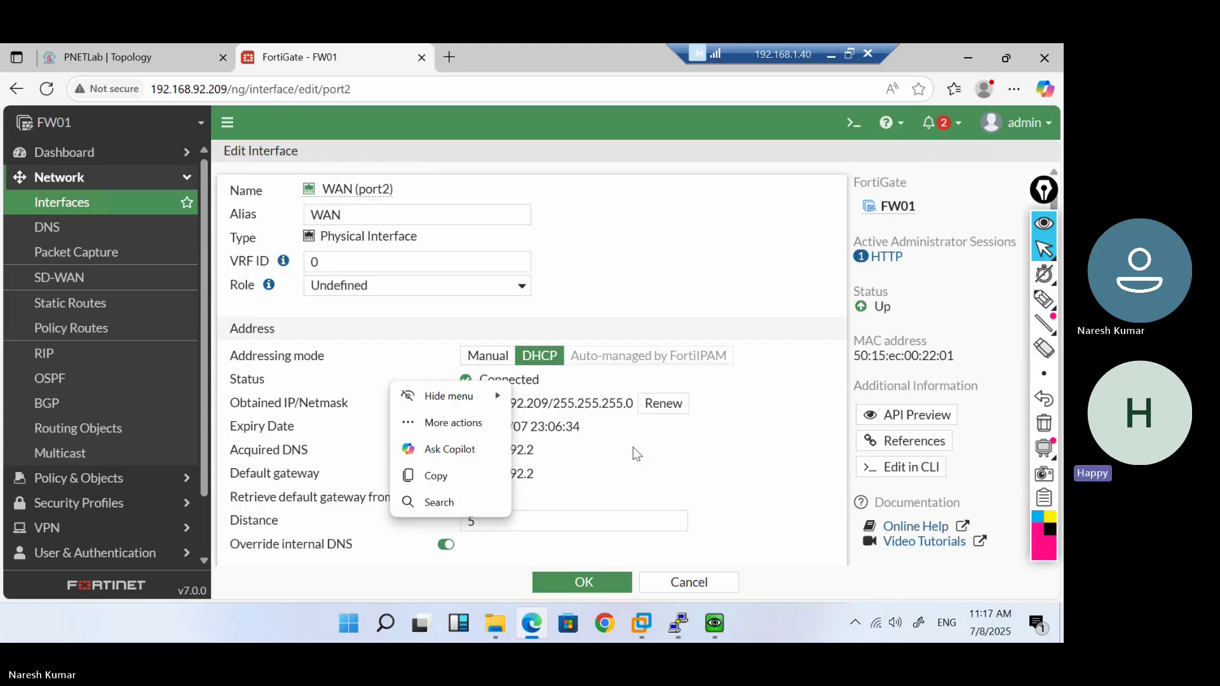
scroll(770, 453, "down", 5)
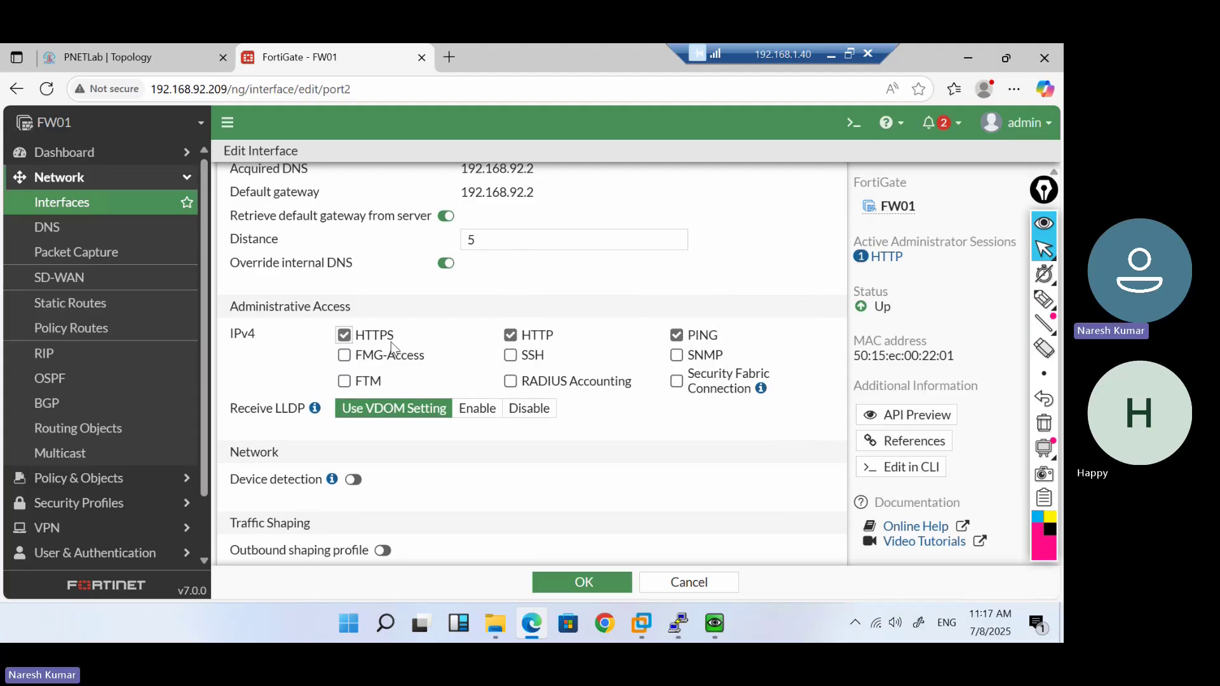
scroll(392, 346, "up", 2)
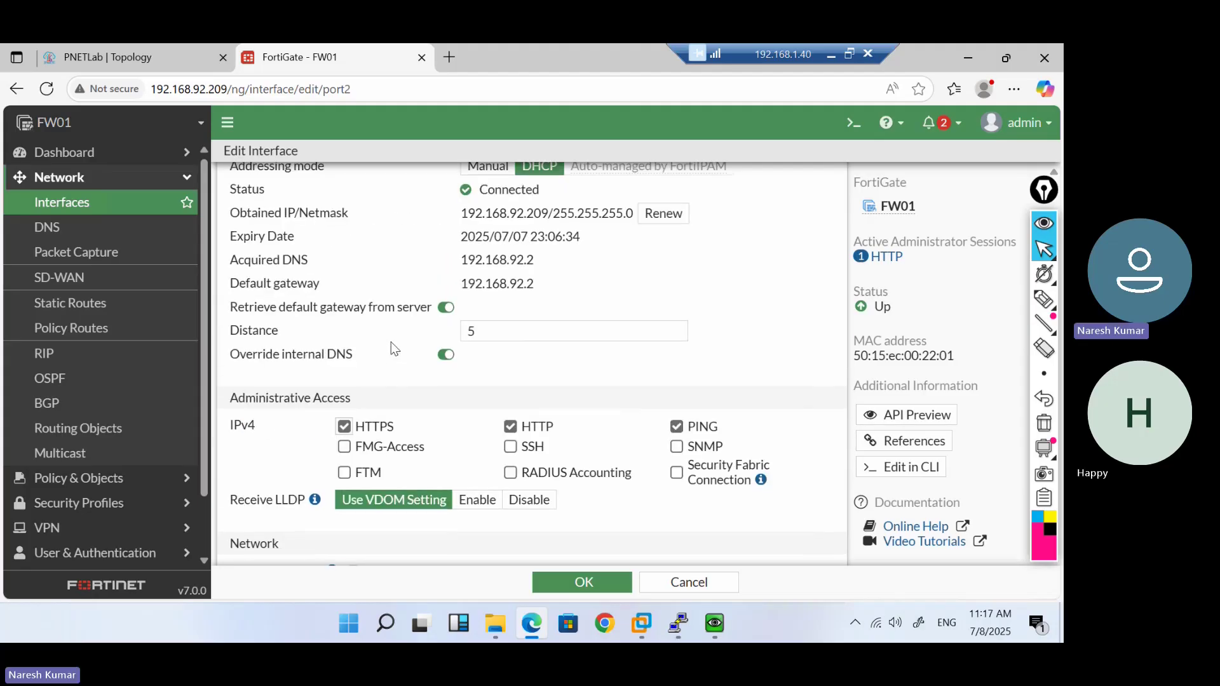
scroll(391, 343, "up", 1)
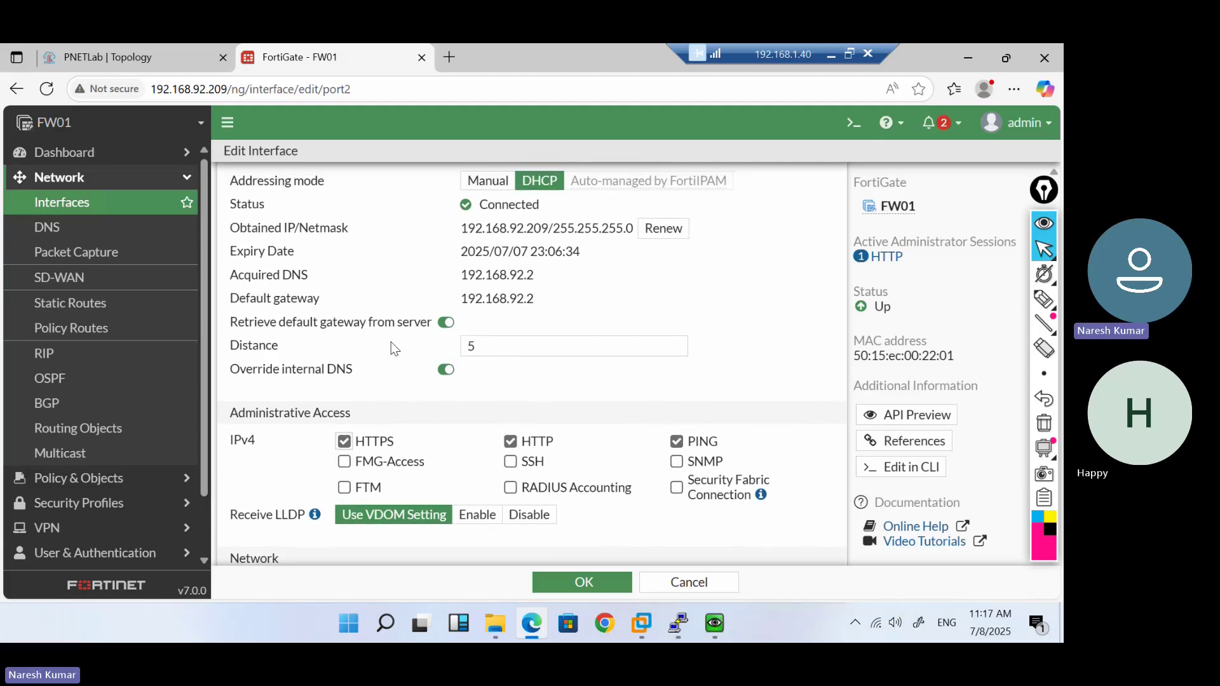
left_click(400, 460)
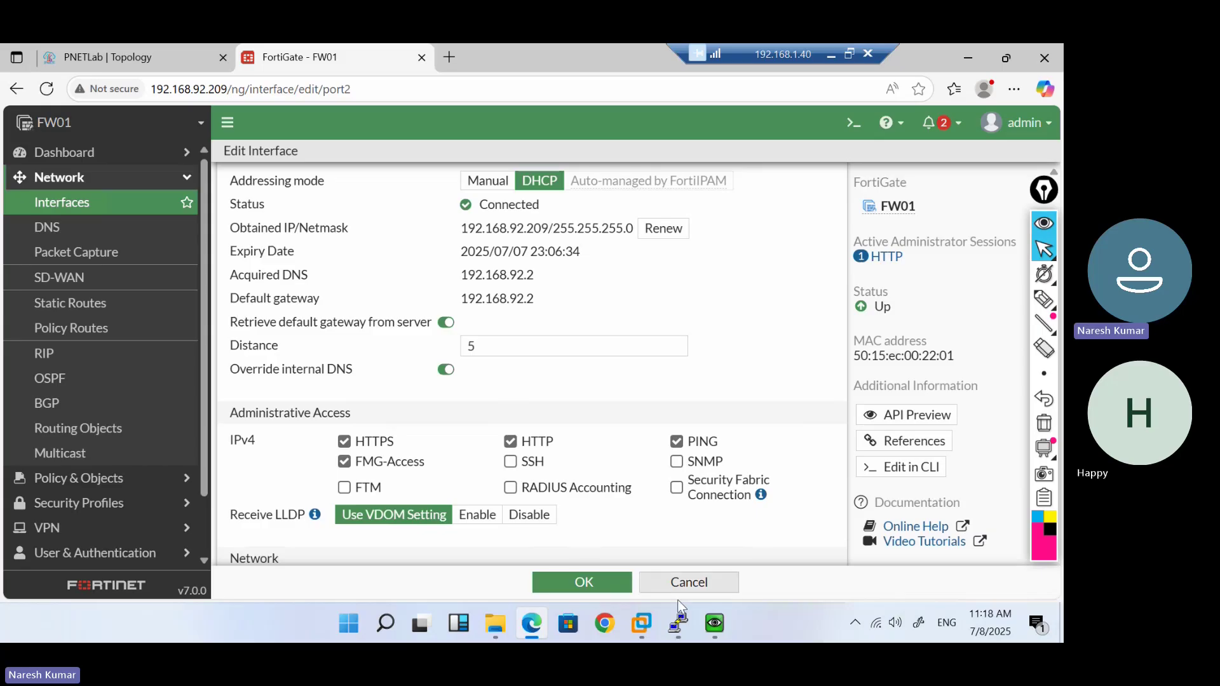
Run firewall.cpl in the VM and turn Windows Firewall off for home/work and public networks
mouse_move(719, 625)
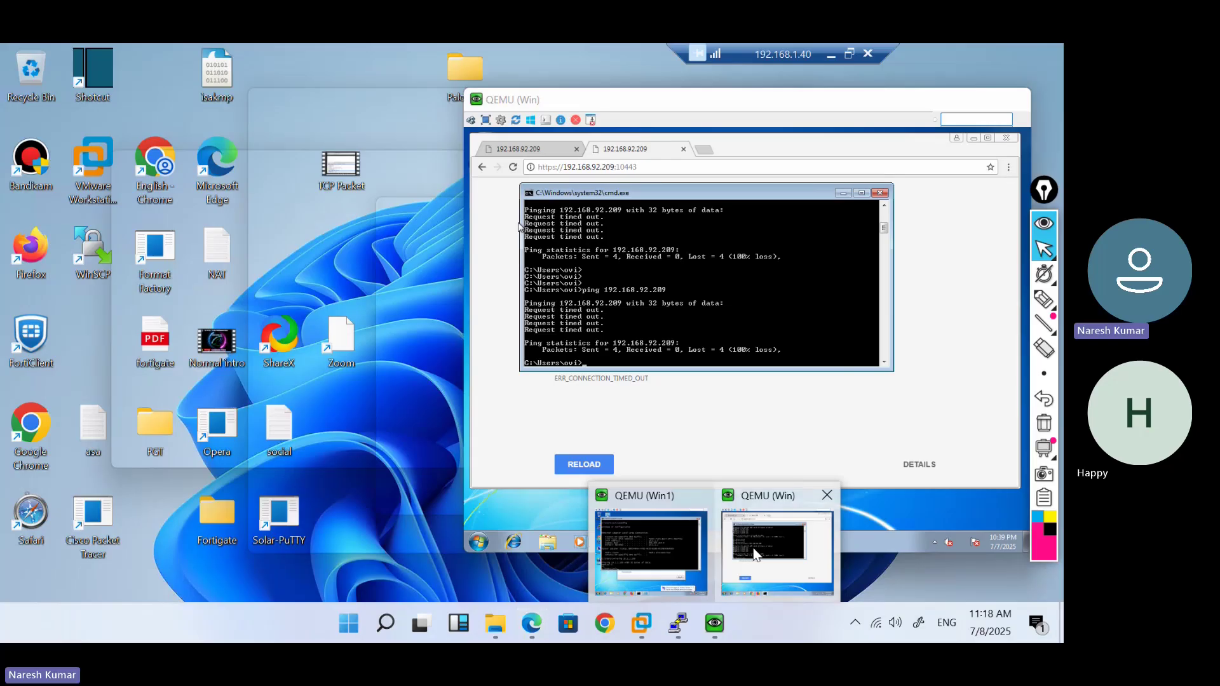
left_click(756, 553)
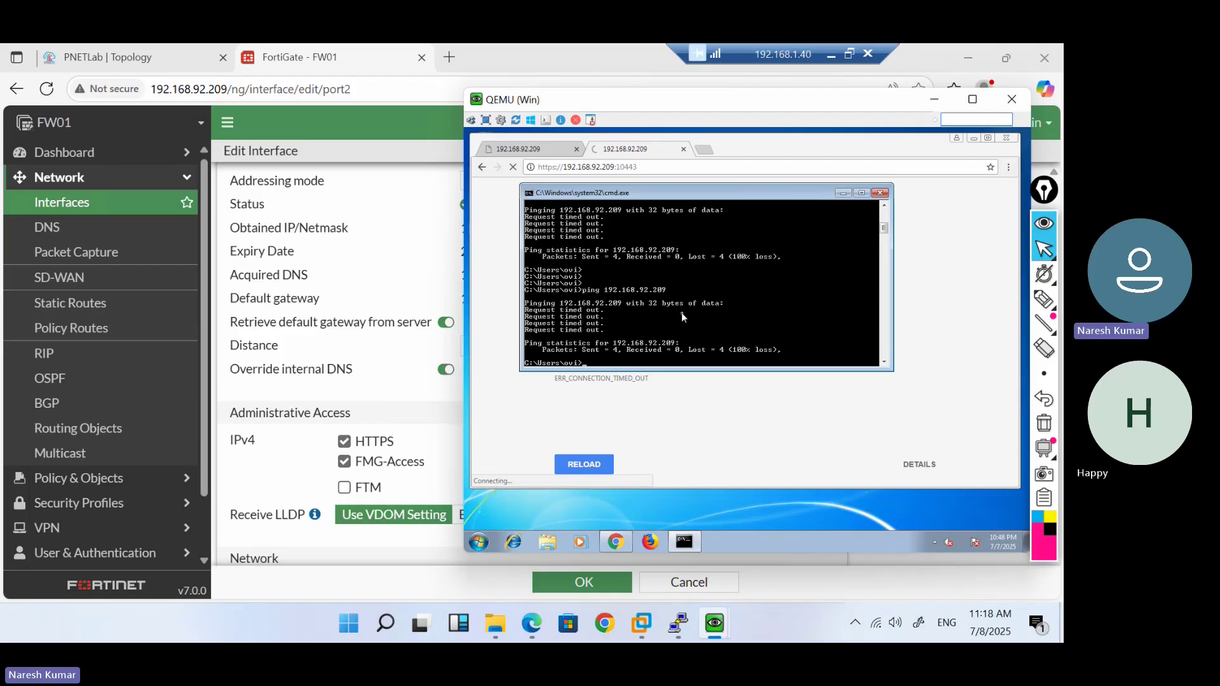
type(".cpl")
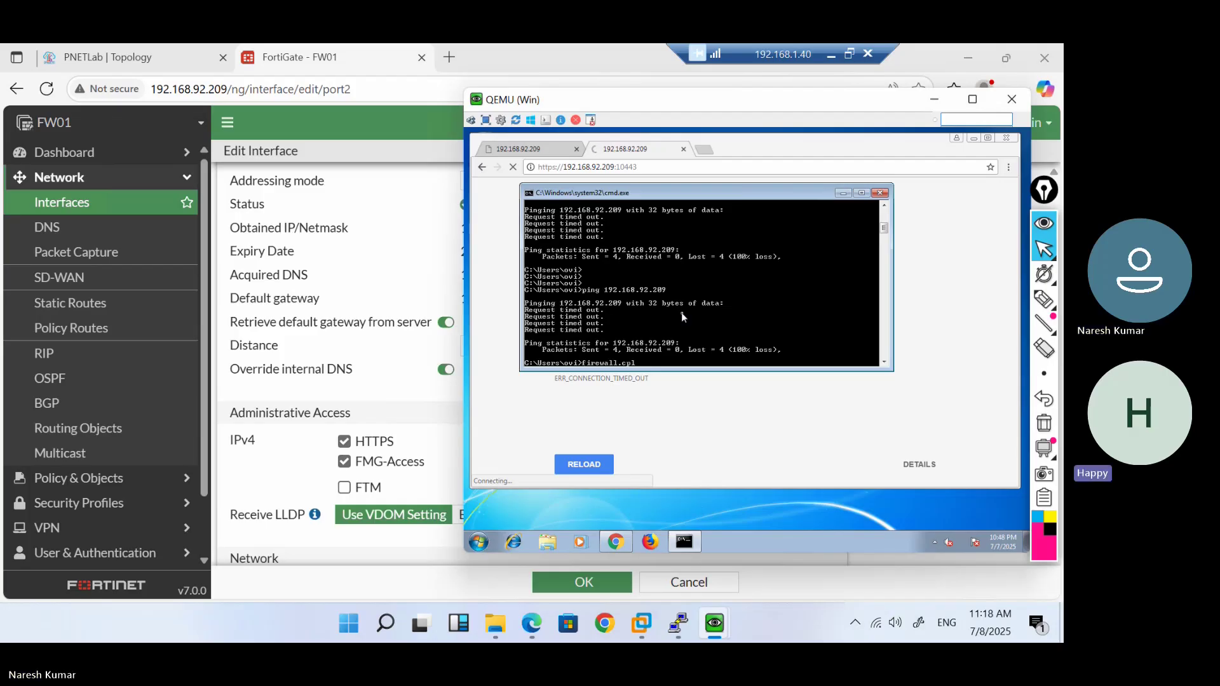
key("Return")
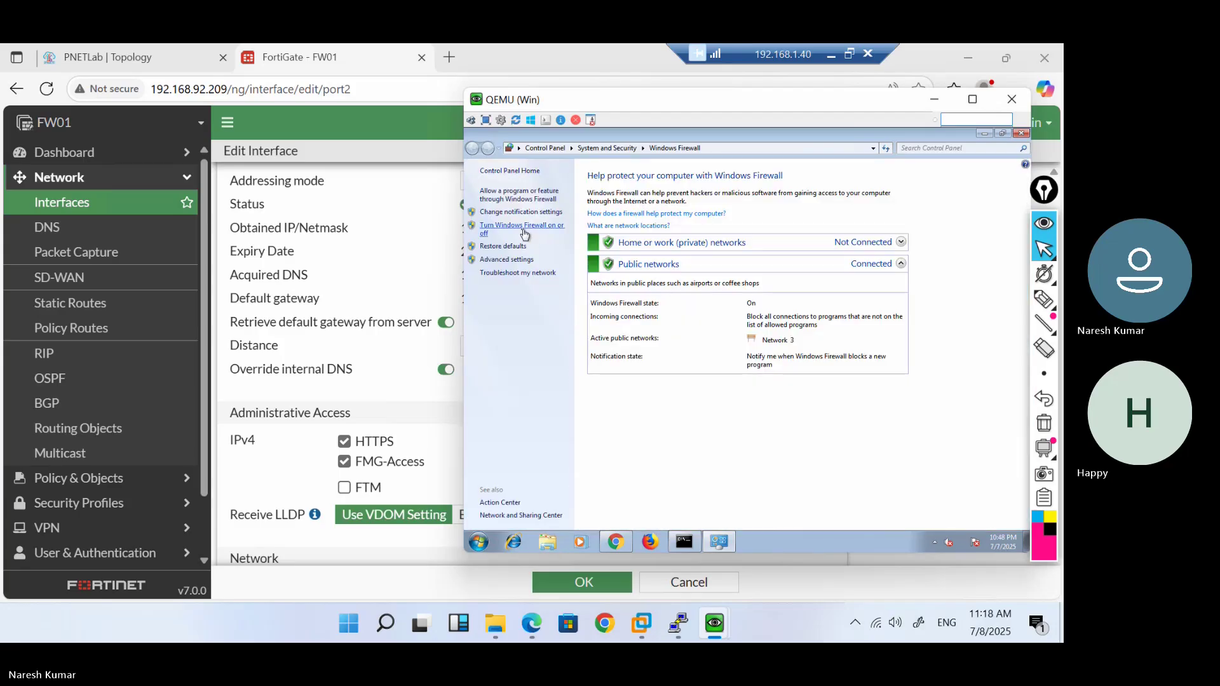
left_click(524, 233)
left_click(641, 262)
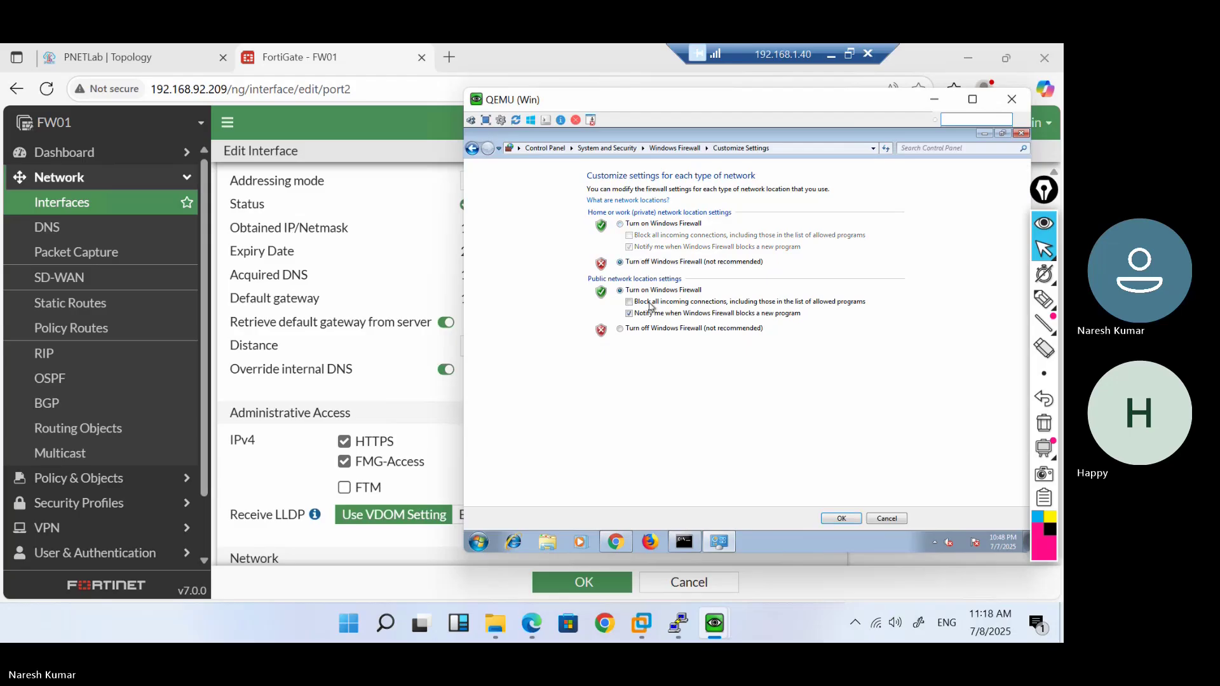
left_click(634, 330)
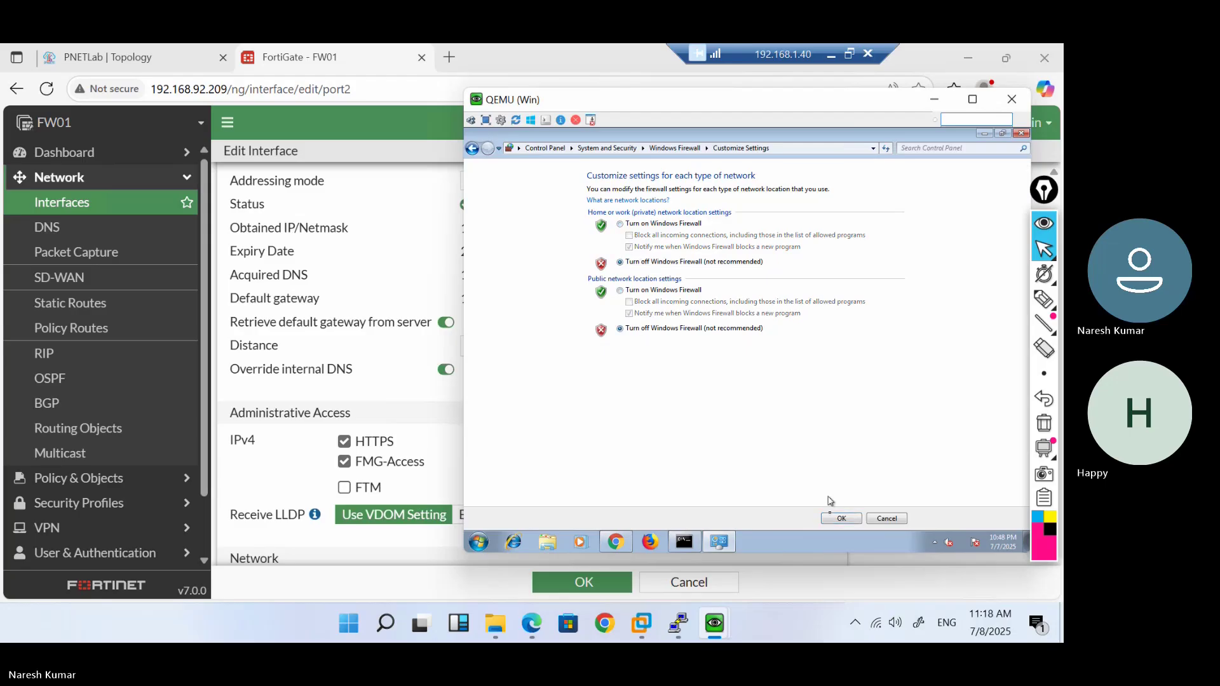
left_click(840, 519)
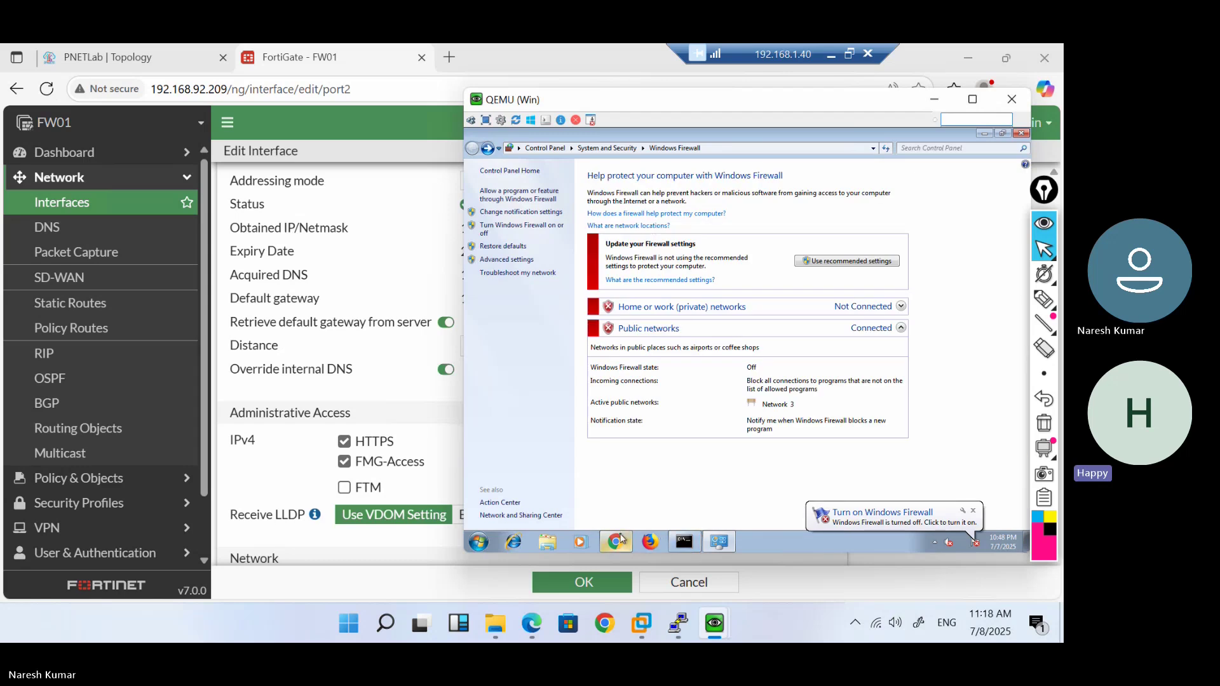
Review the SSL-VPN Settings listening on port2 at port 10443
left_click(201, 517)
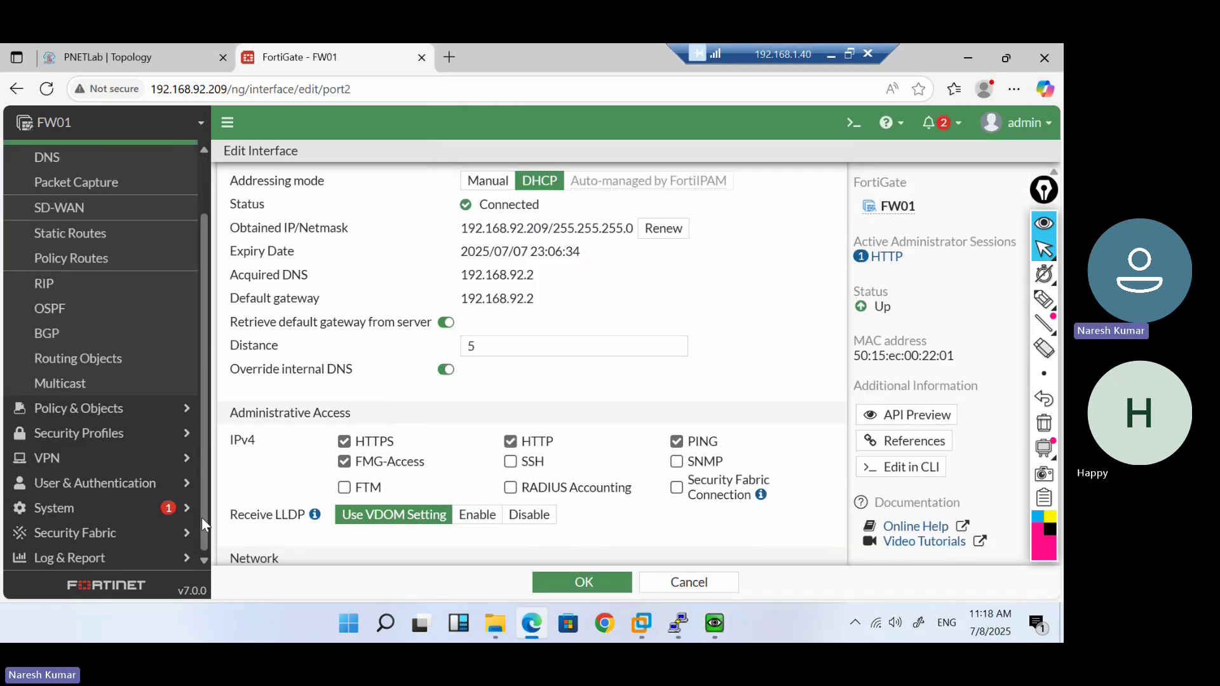
left_click(130, 463)
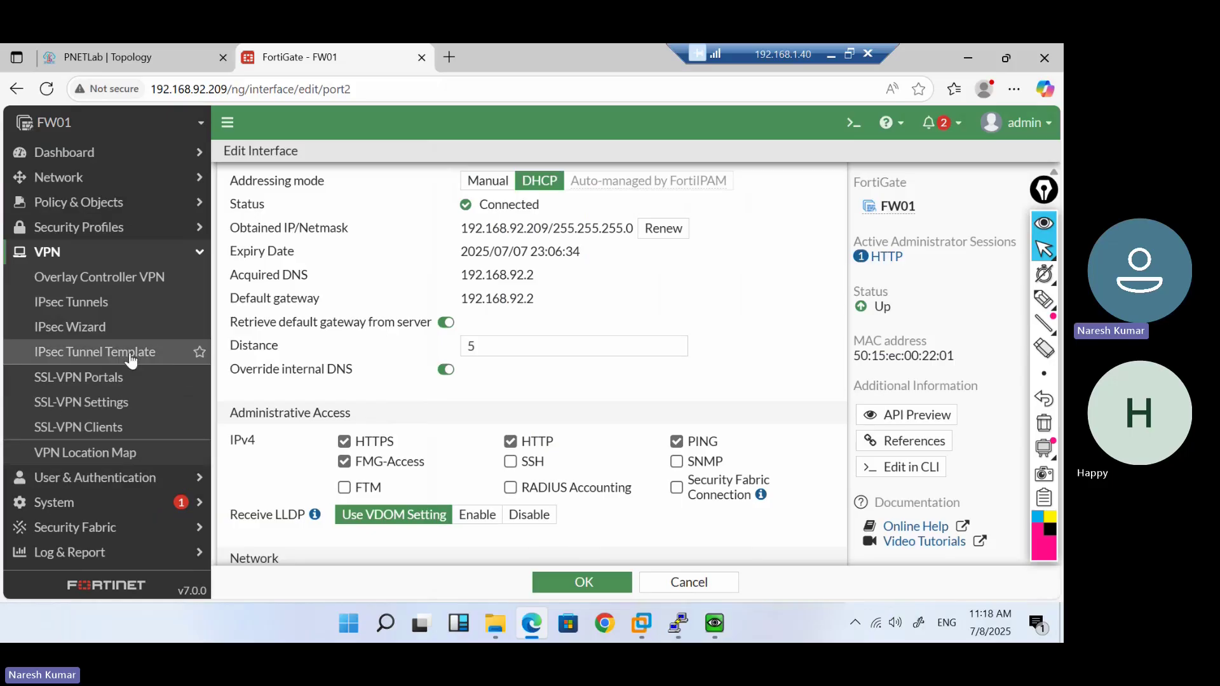
left_click(91, 376)
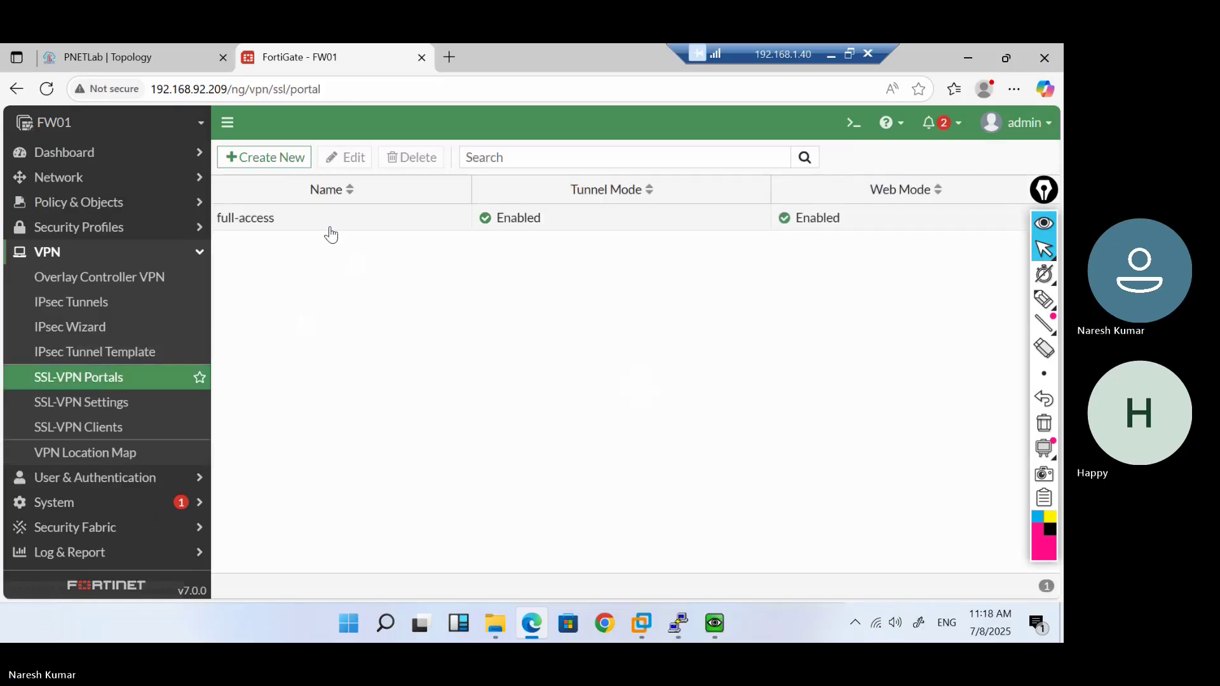
left_click(310, 218)
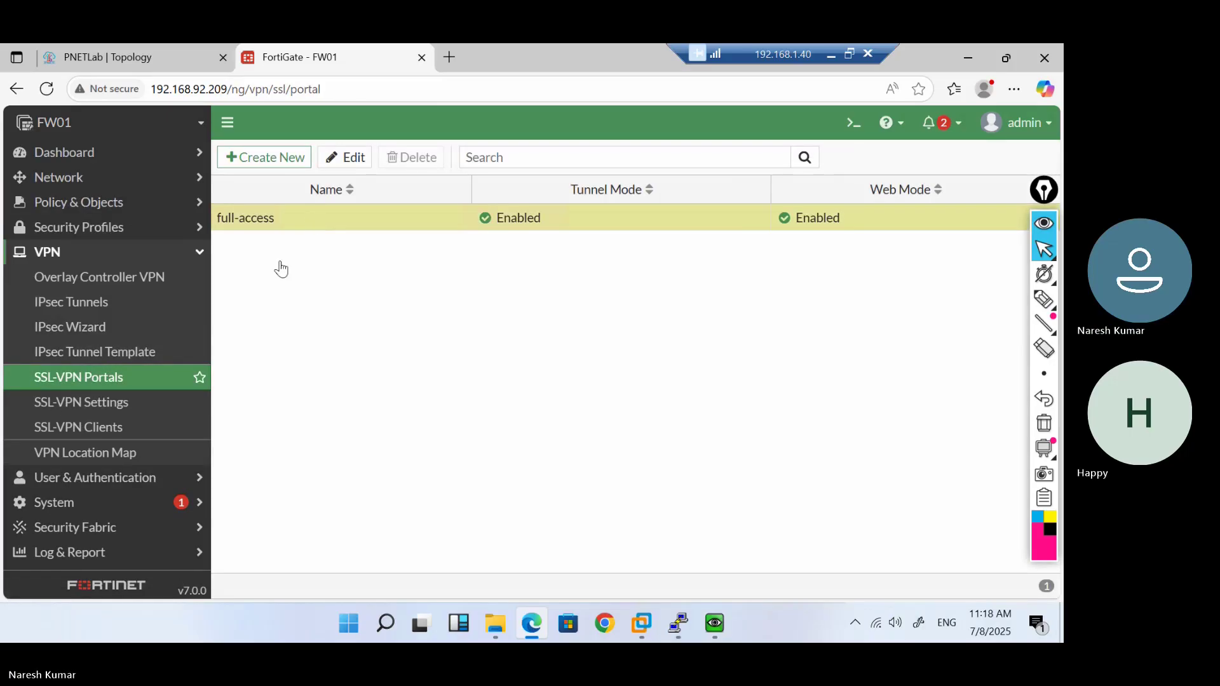
left_click(122, 399)
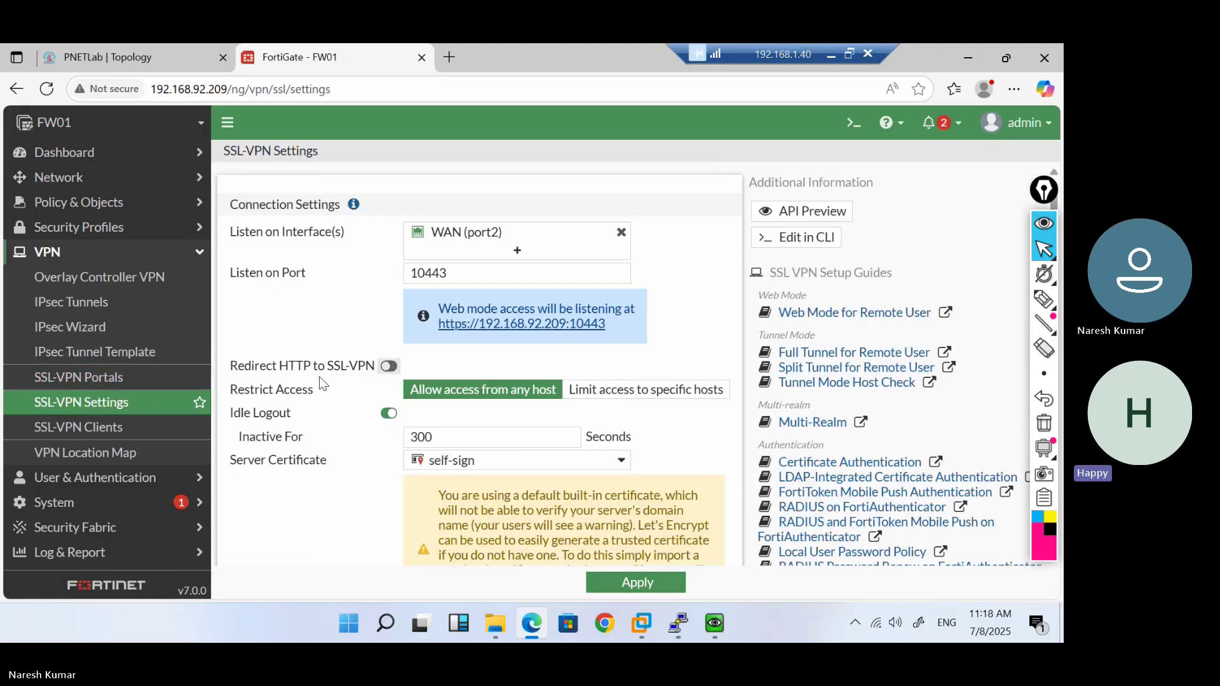
scroll(319, 377, "down", 3)
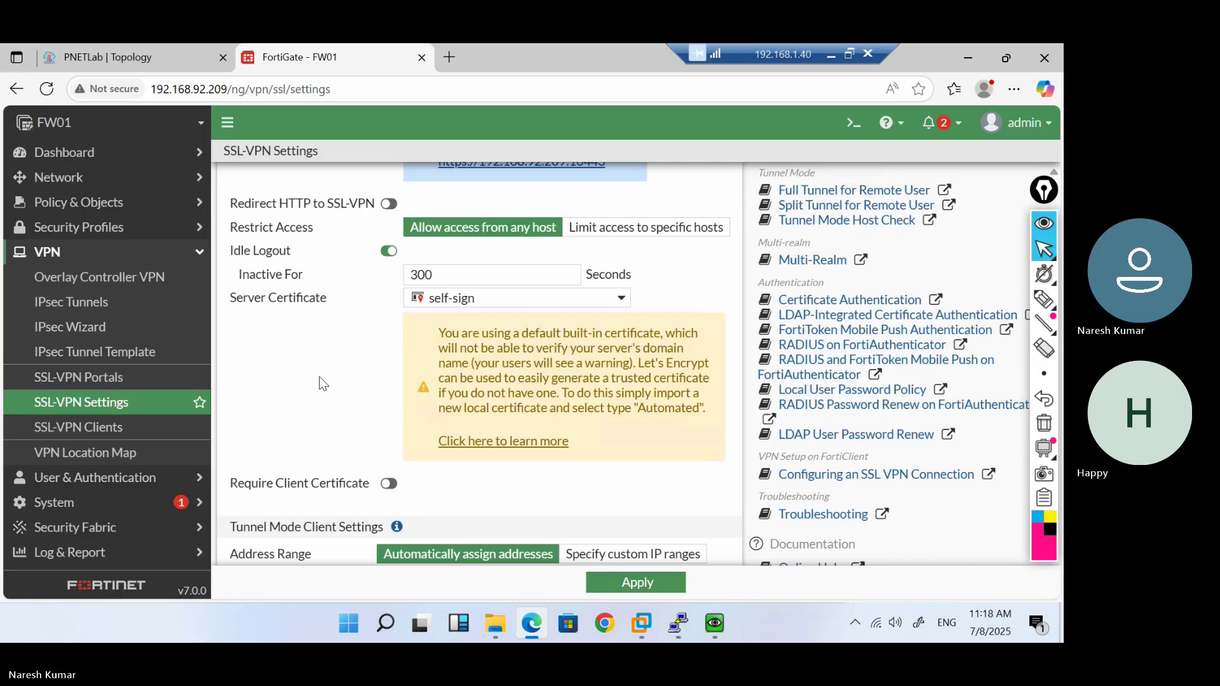
scroll(319, 377, "down", 6)
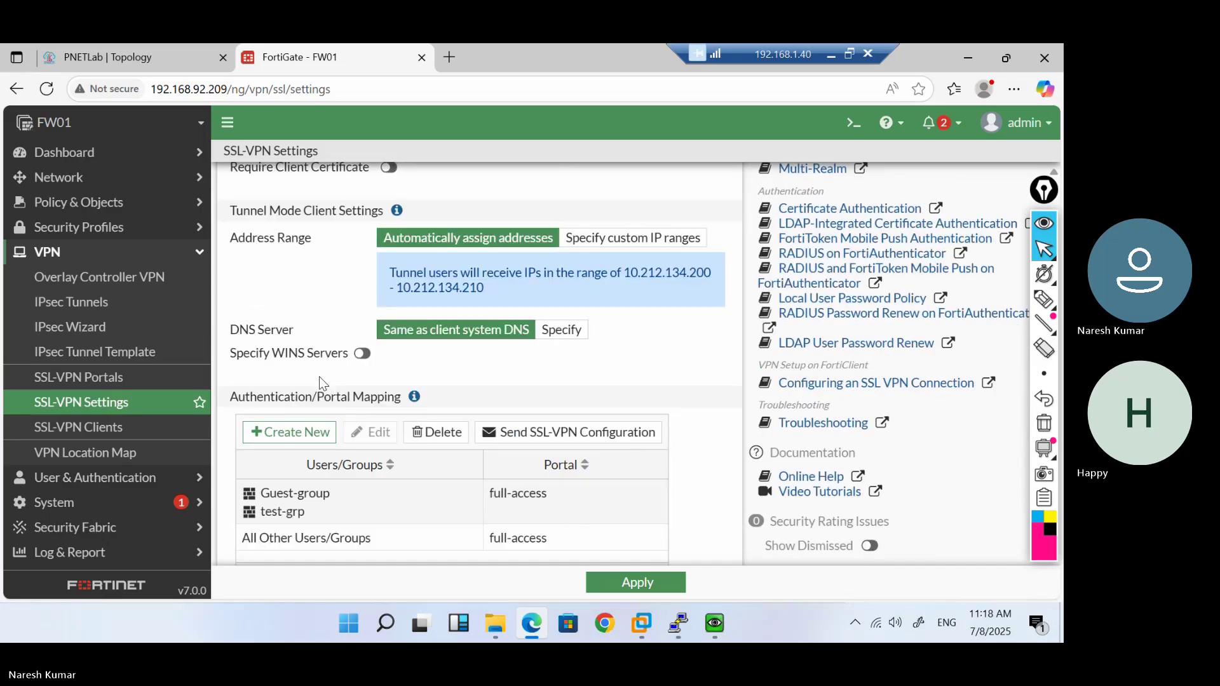
scroll(319, 376, "down", 1)
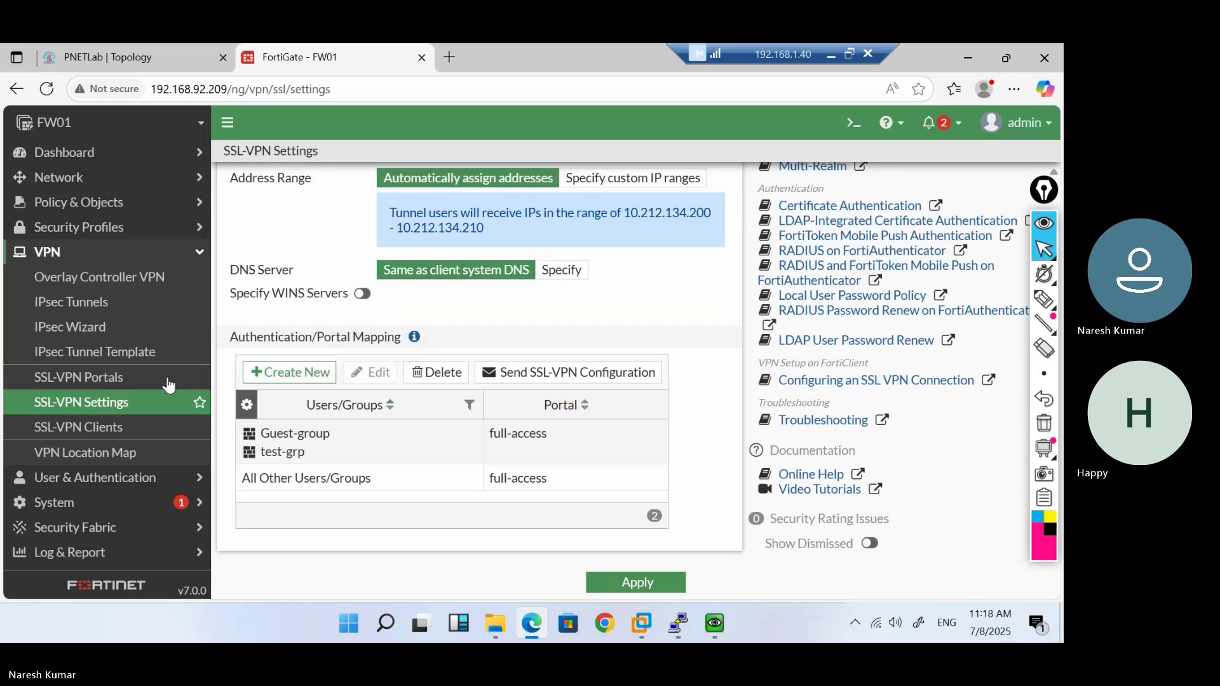
Reopen the full-access portal for editing and scroll through its predefined bookmarks
left_click(145, 376)
left_click(283, 228)
double_click(282, 228)
scroll(285, 402, "down", 4)
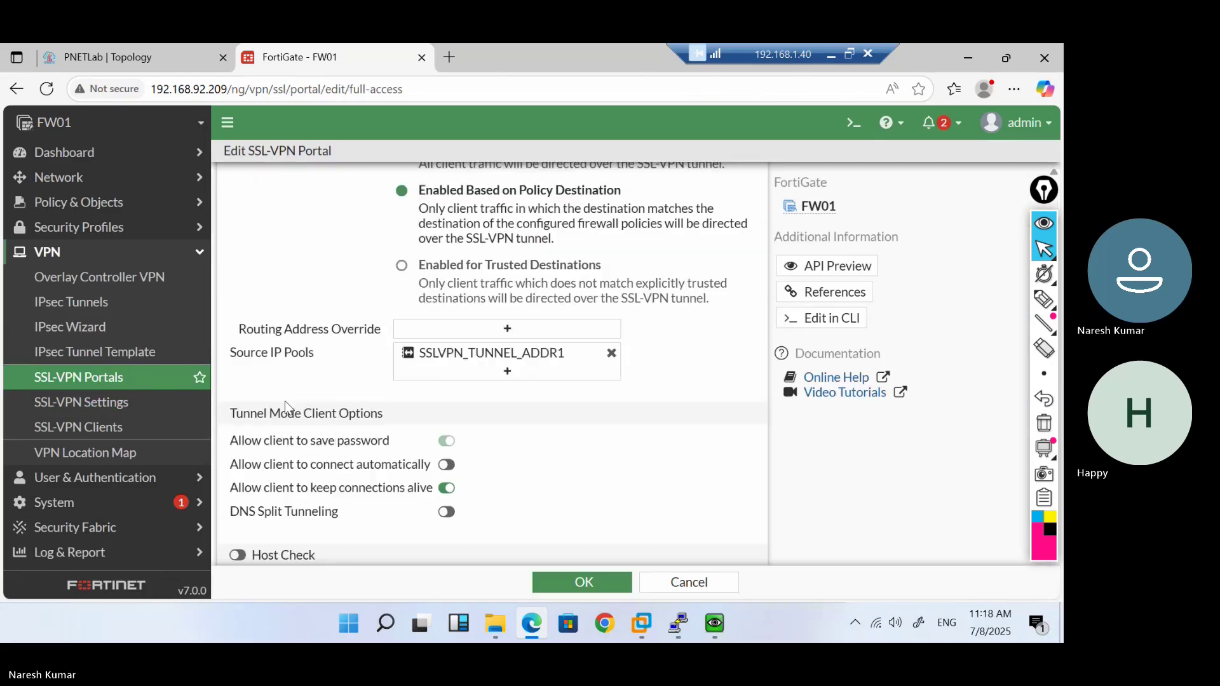
scroll(285, 401, "down", 3)
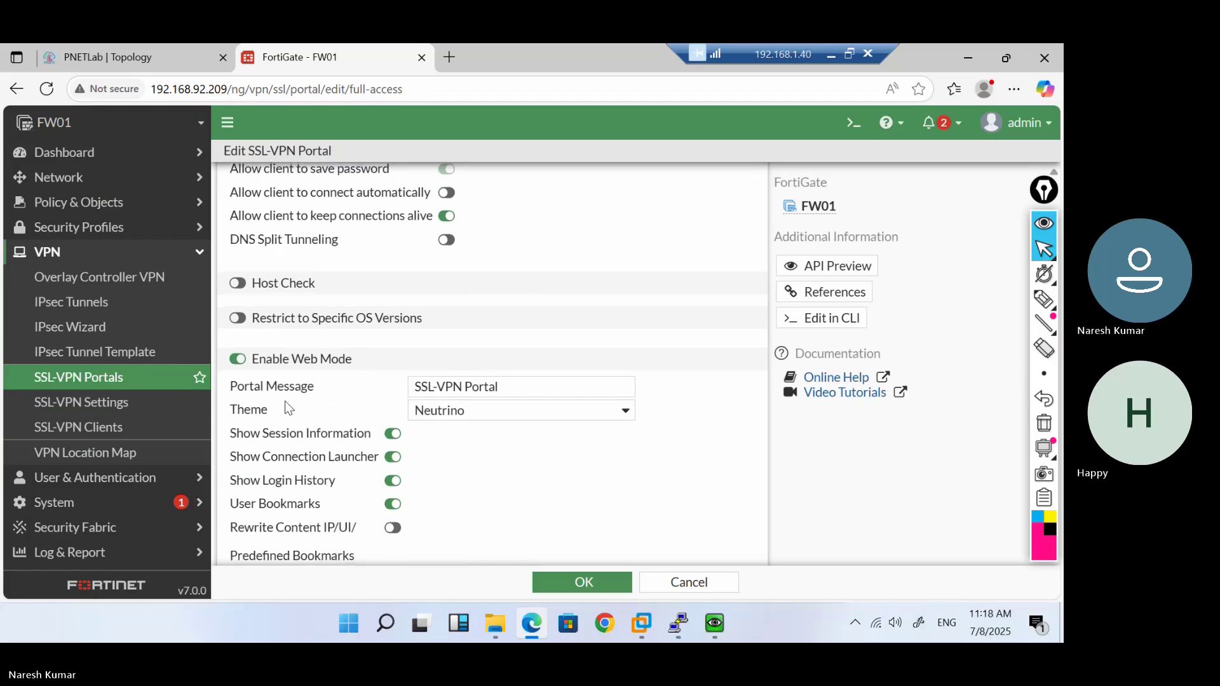
scroll(285, 401, "up", 3)
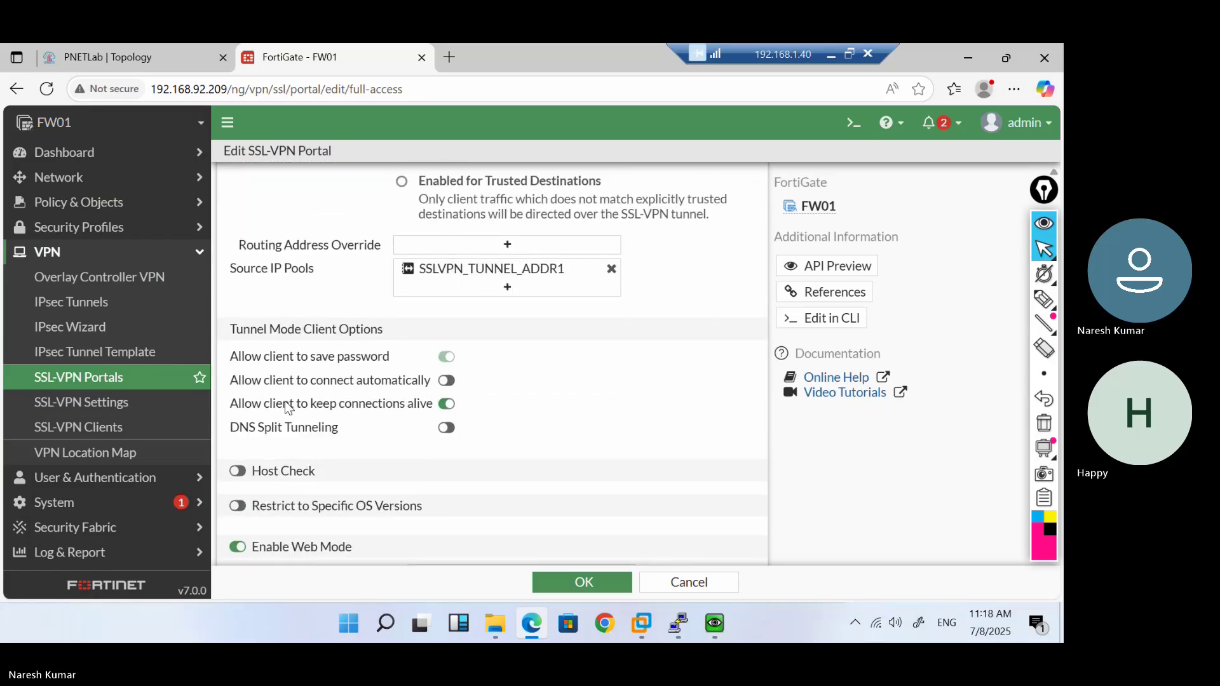
scroll(284, 402, "up", 4)
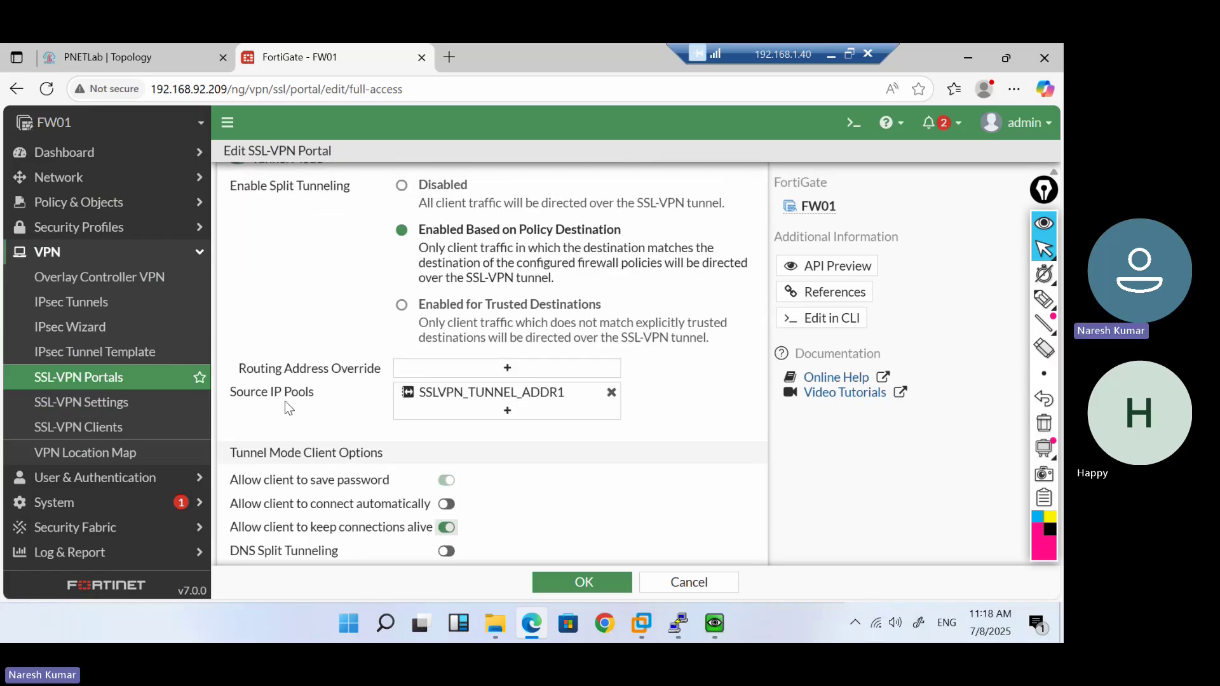
scroll(285, 402, "down", 8)
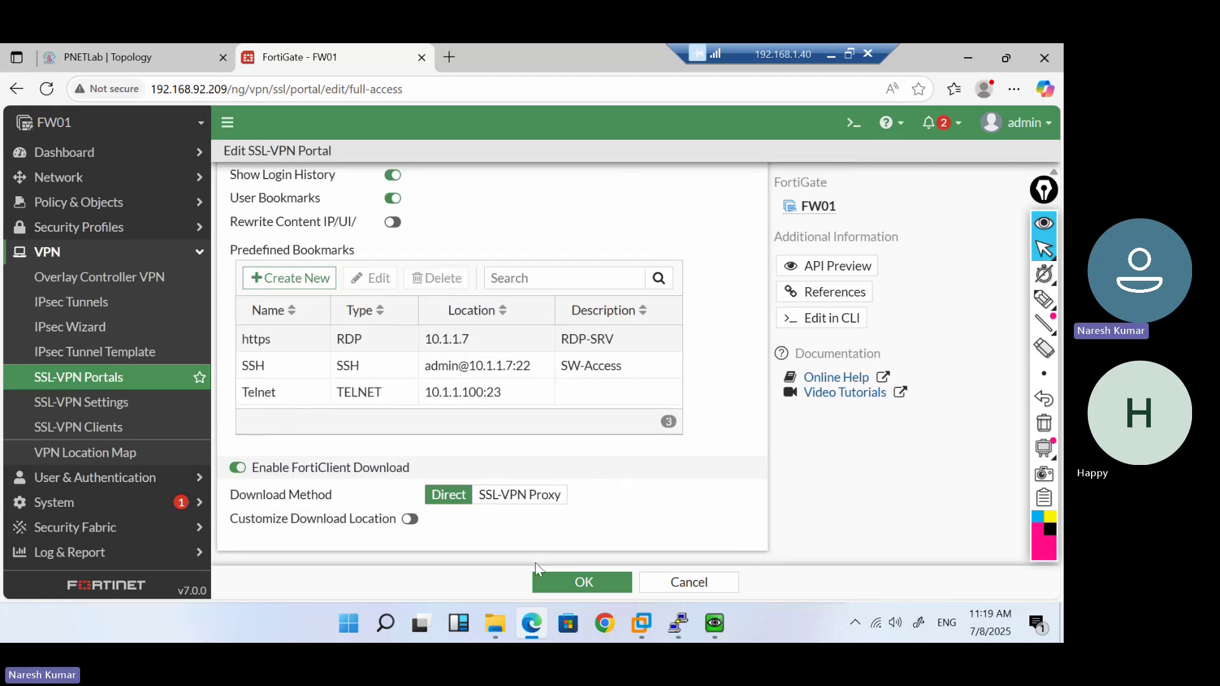
Re-run the ping to 192.168.92.209 from the VM's command prompt
mouse_move(715, 622)
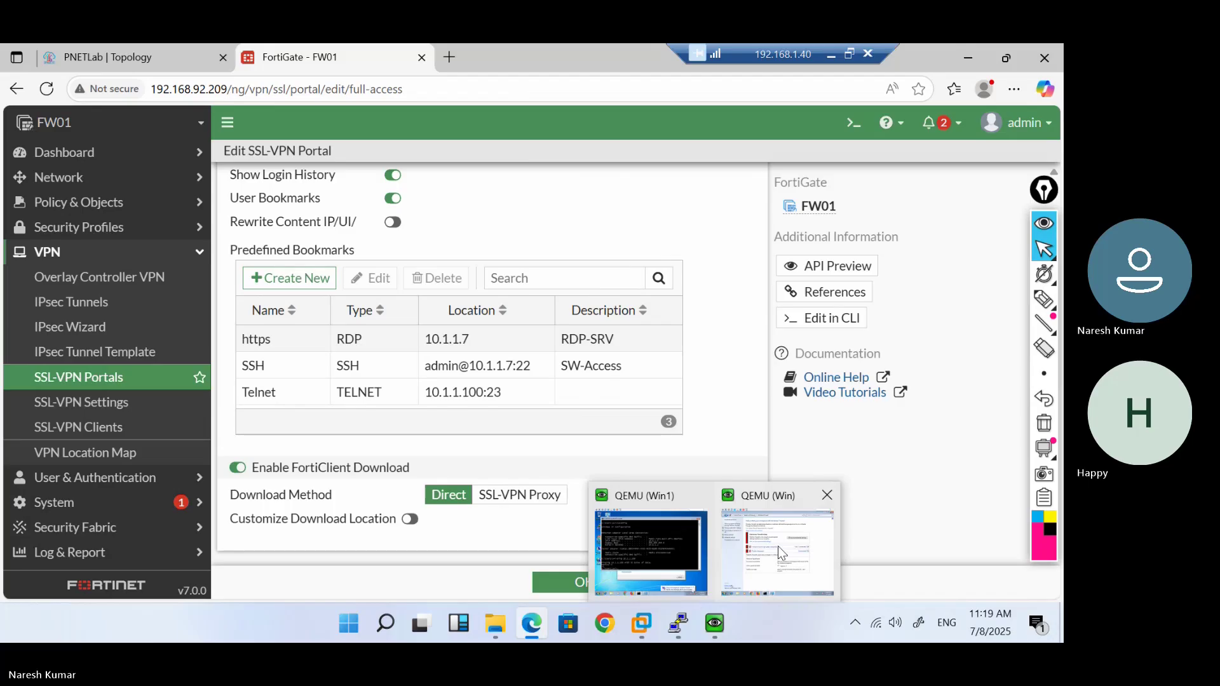
left_click(777, 546)
left_click(615, 541)
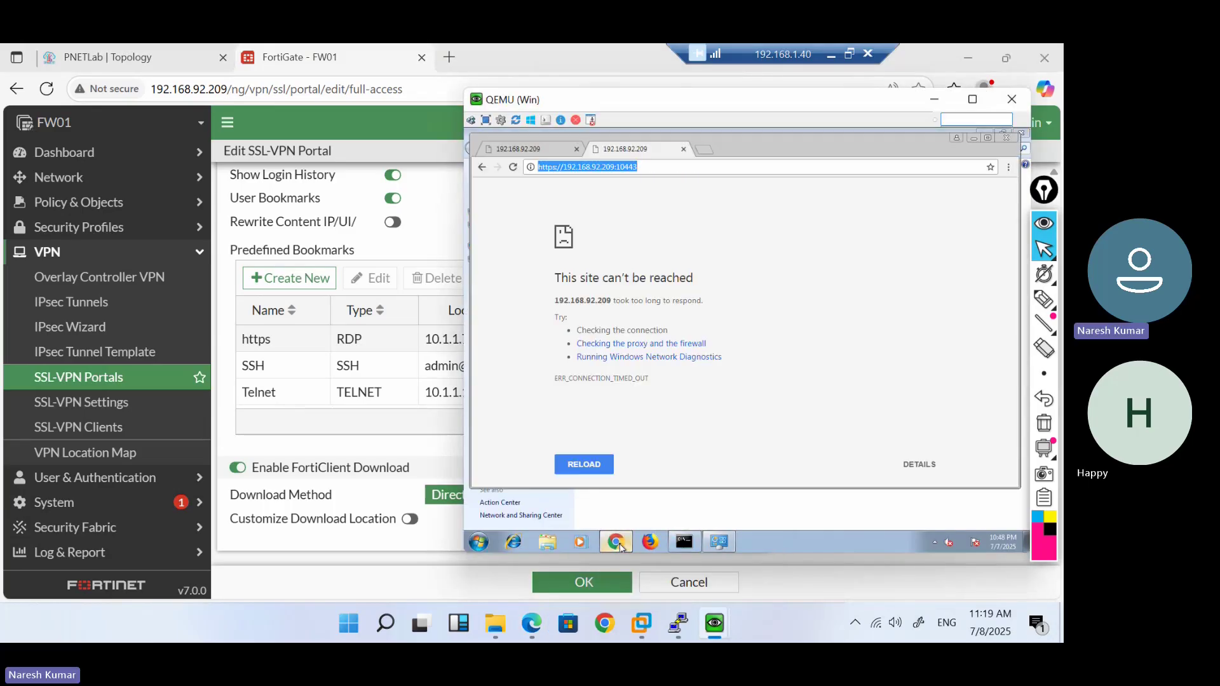
left_click(678, 548)
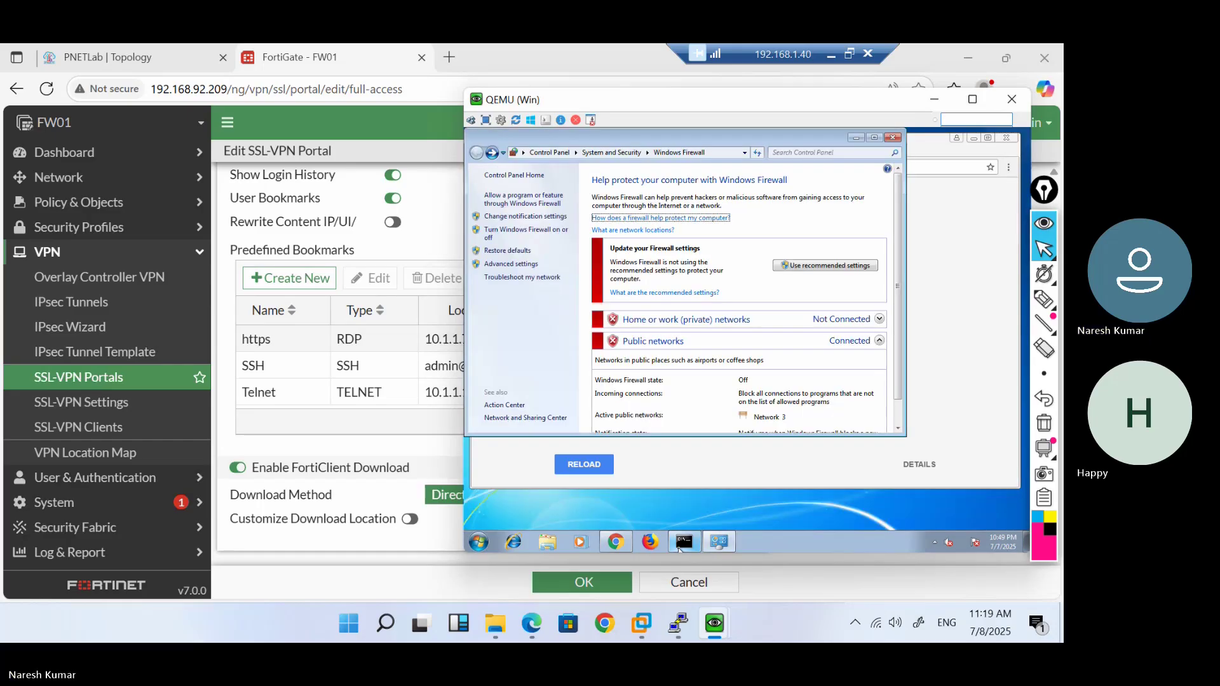
left_click(678, 547)
key("Up")
key("Up")
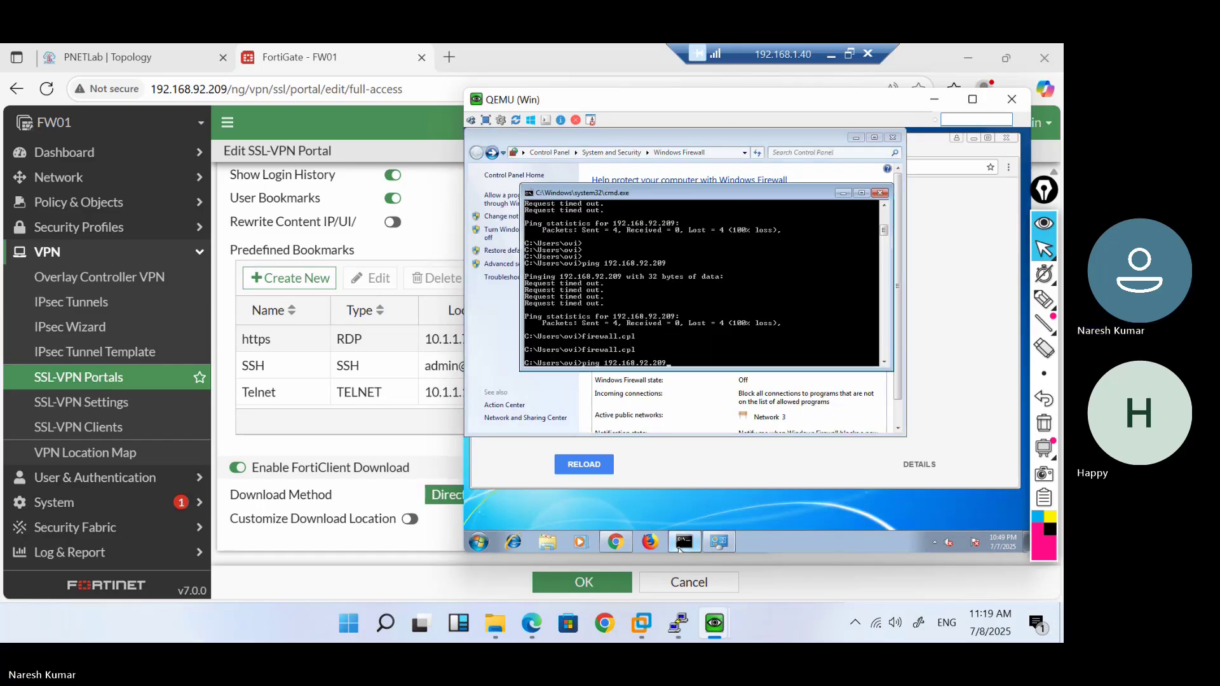
key("Return")
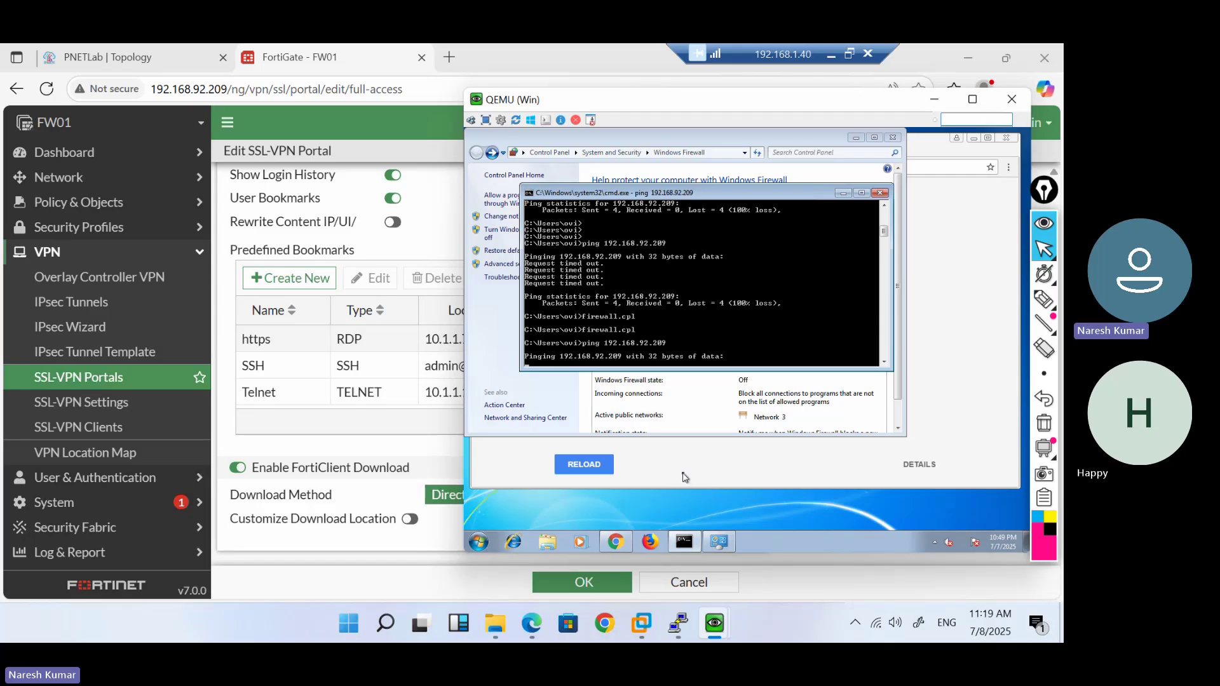
Reload the port 10443 portal address in the VM's Chrome, then open a new host browser tab
left_click(685, 477)
left_click(683, 166)
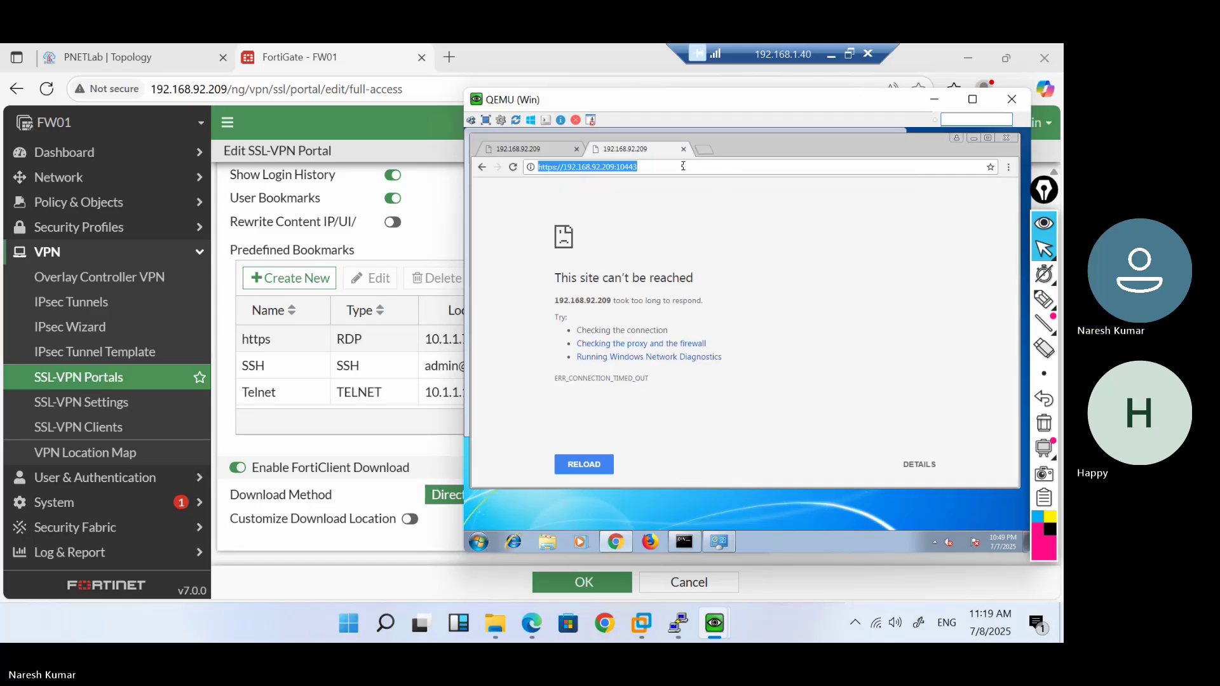
key("Return")
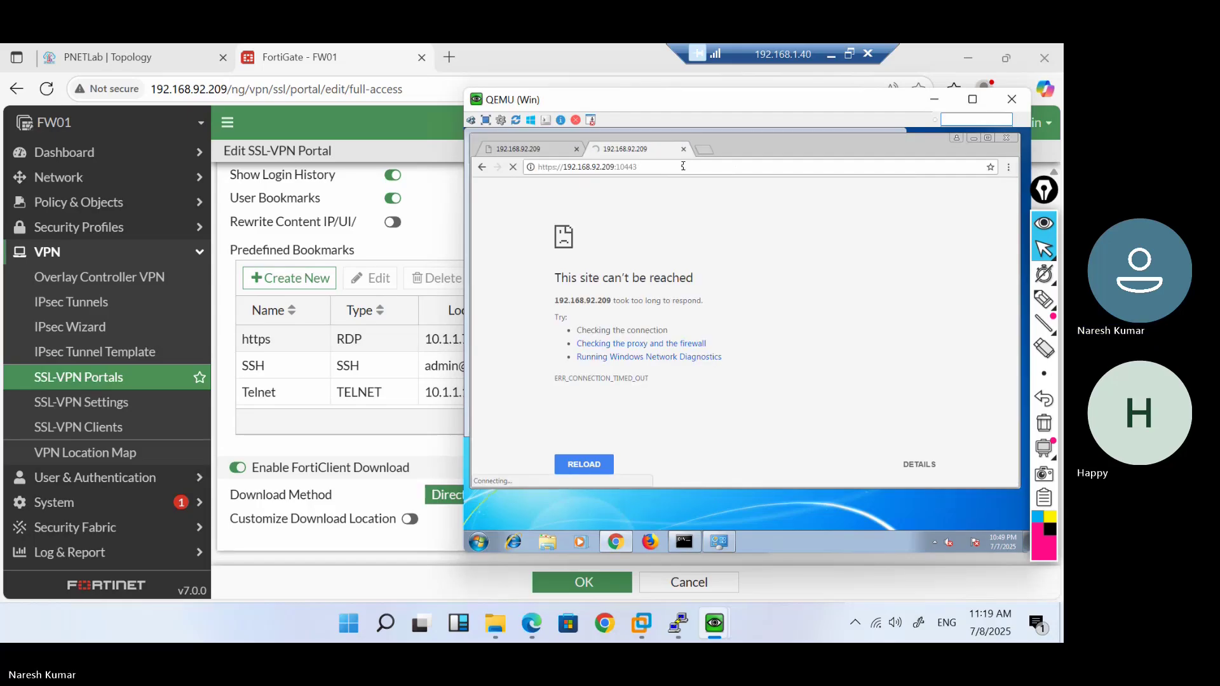
left_click(683, 166)
key("ctrl+c")
left_click(449, 57)
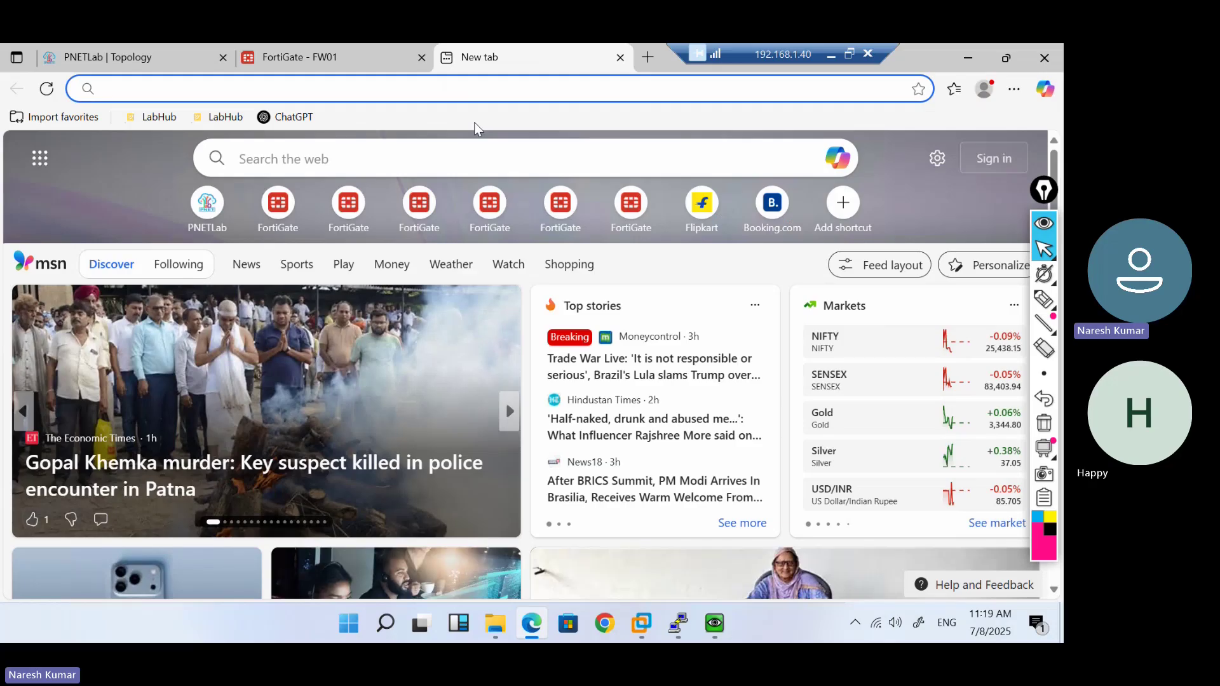
key("ctrl+v")
left_click(475, 123)
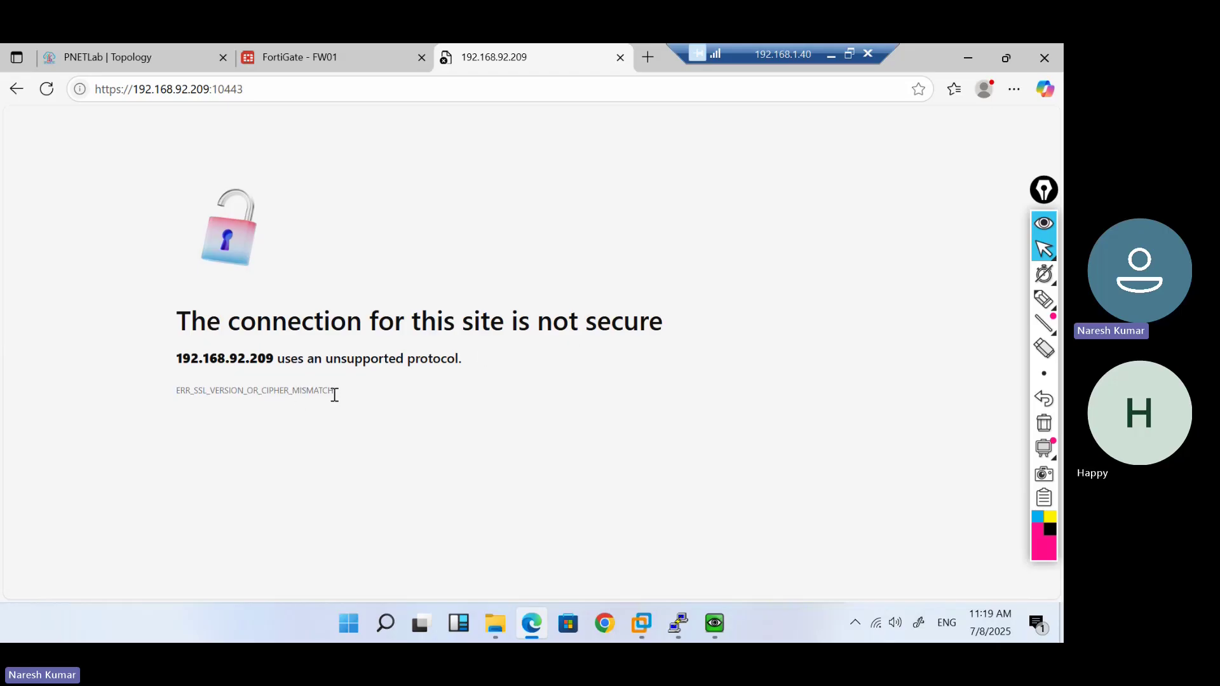
left_click_drag(335, 394, 169, 394)
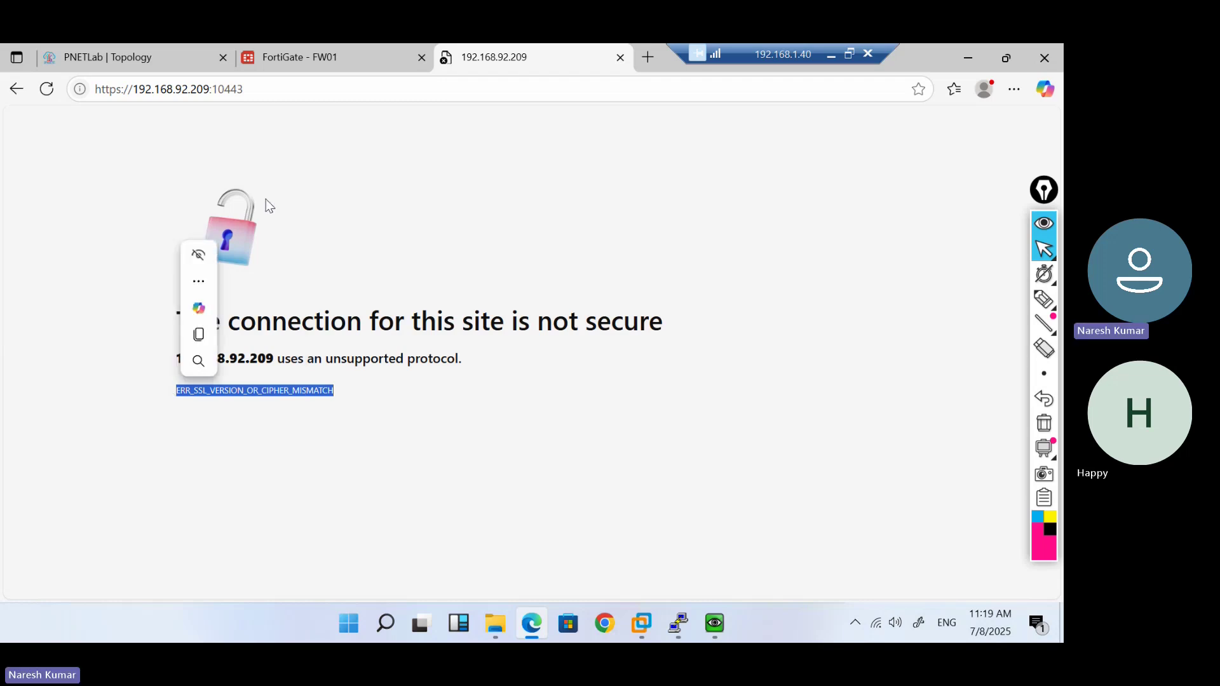
left_click(259, 90)
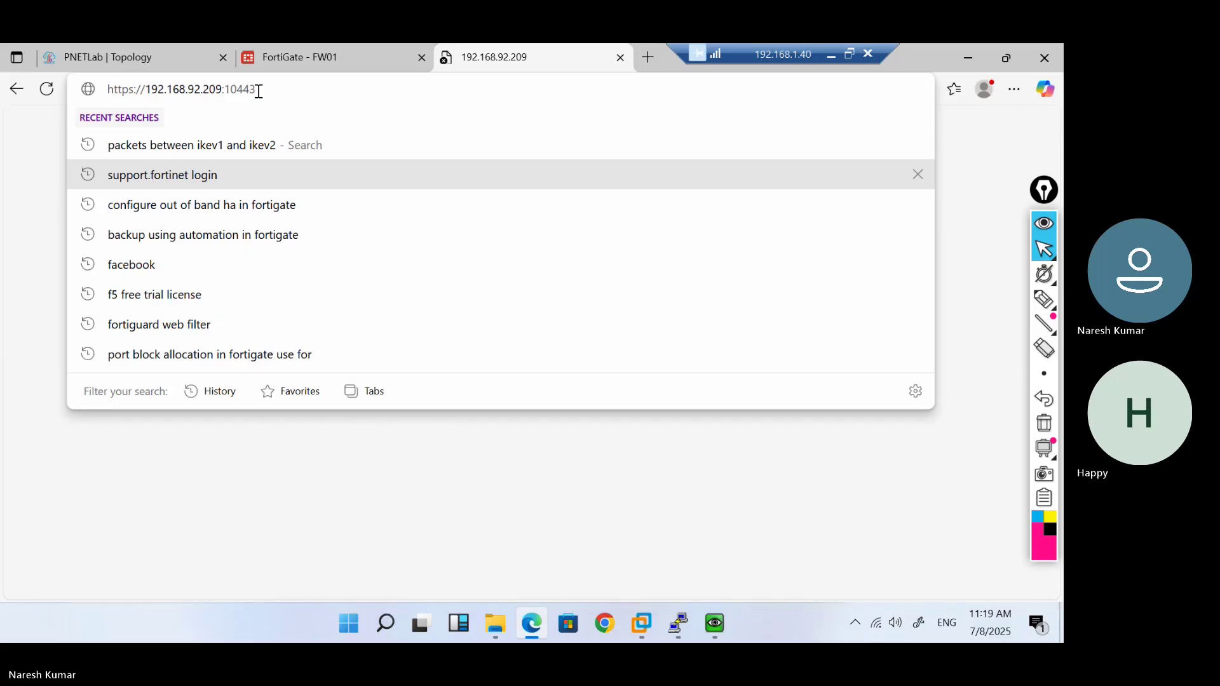
key("BackSpace")
key("Return")
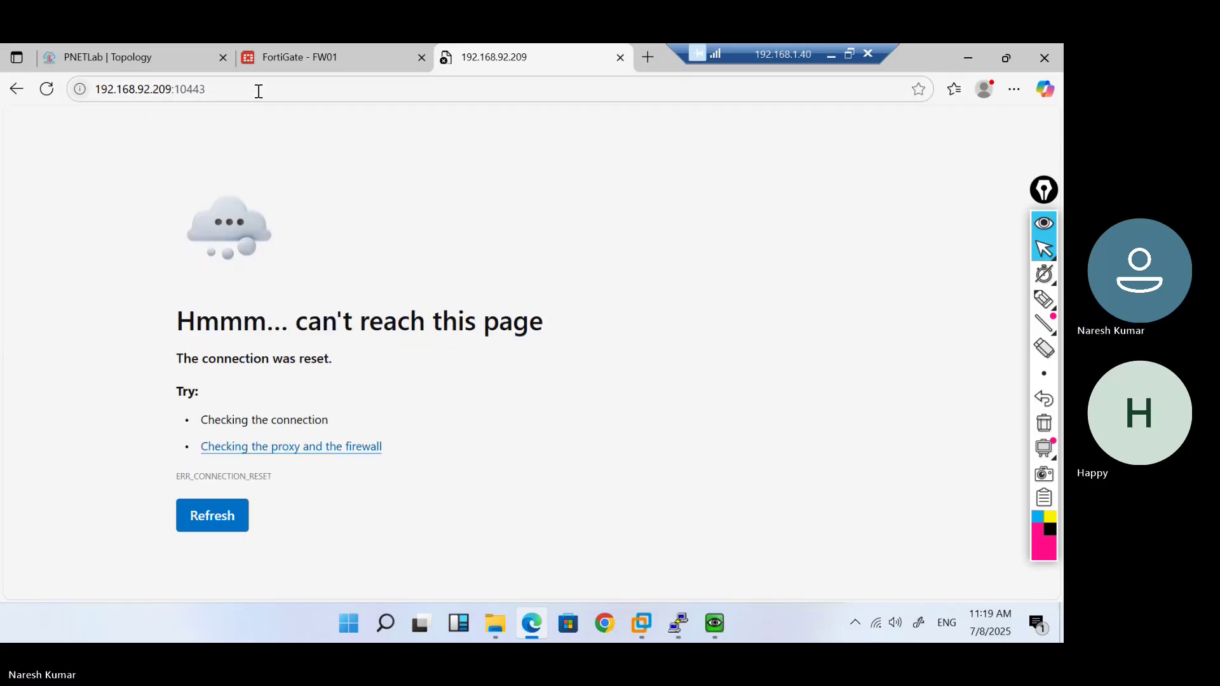
left_click(259, 91)
key("ctrl+c")
left_click_drag(476, 64, 282, 44)
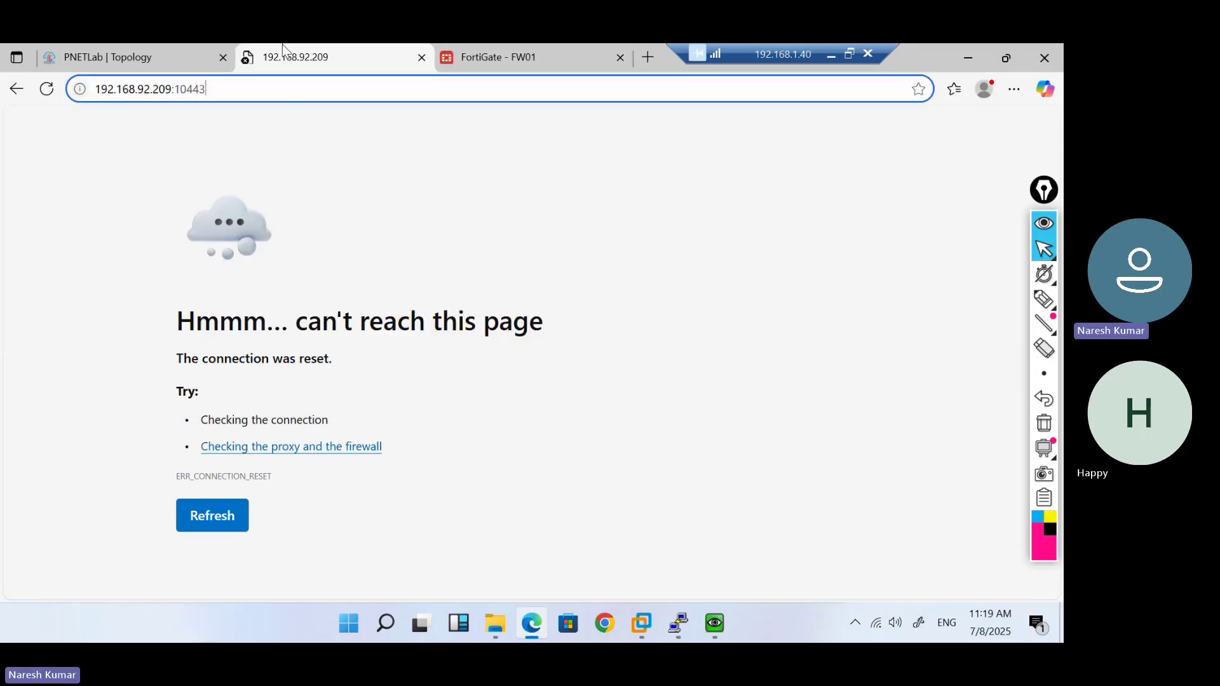
Close the failing Edge tab and launch Firefox from Start search
left_click(420, 59)
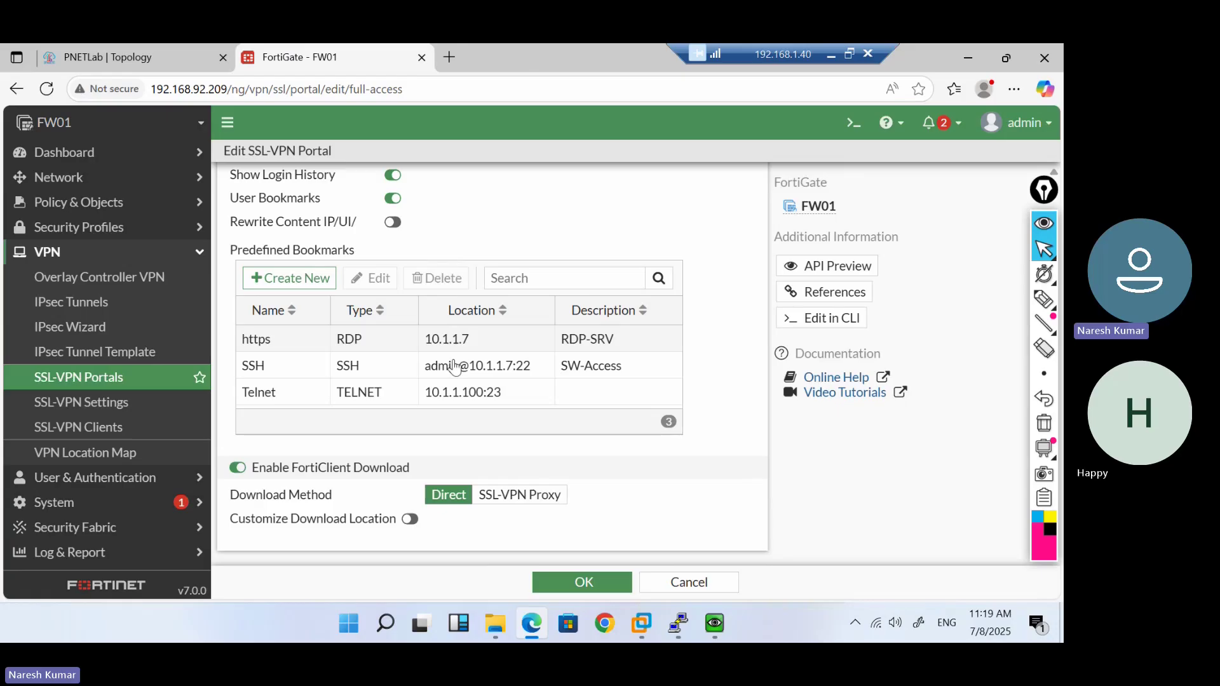
left_click(355, 622)
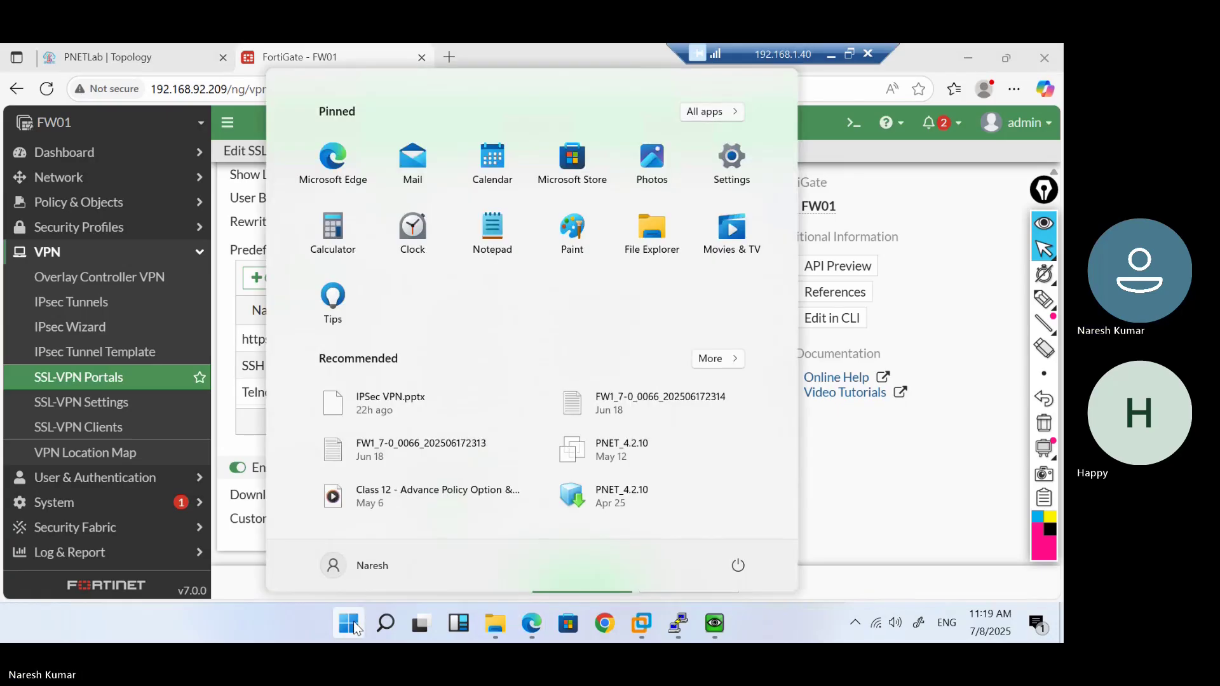
type("fire")
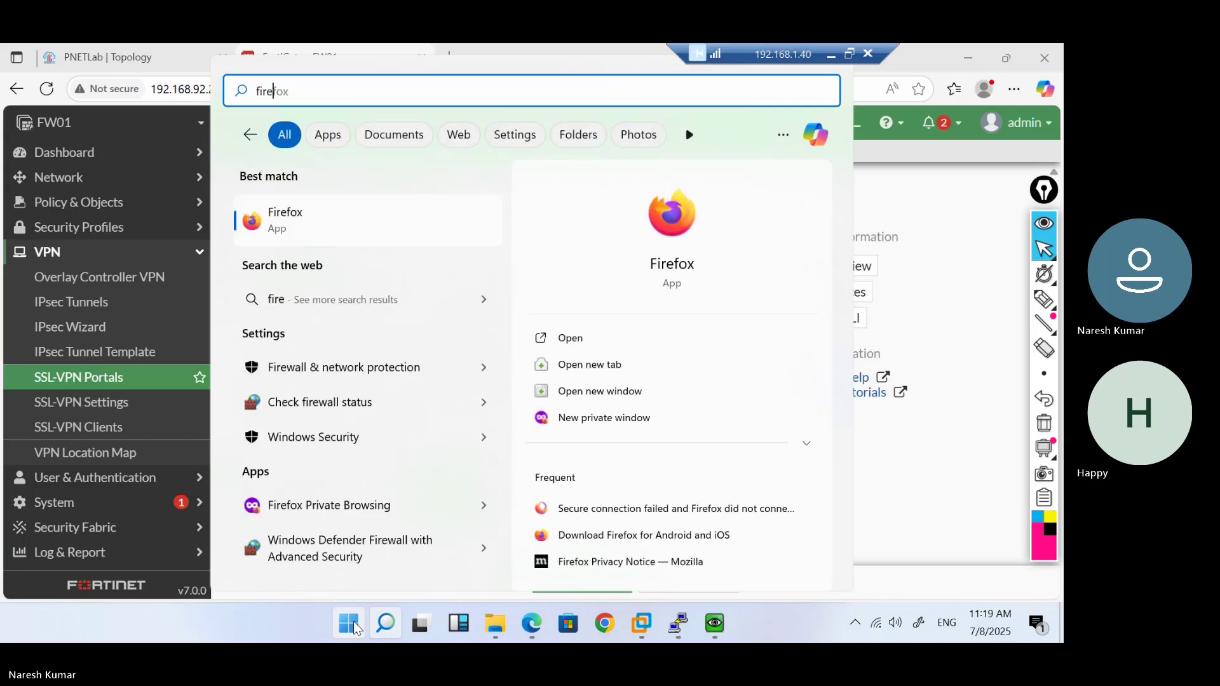
left_click(306, 227)
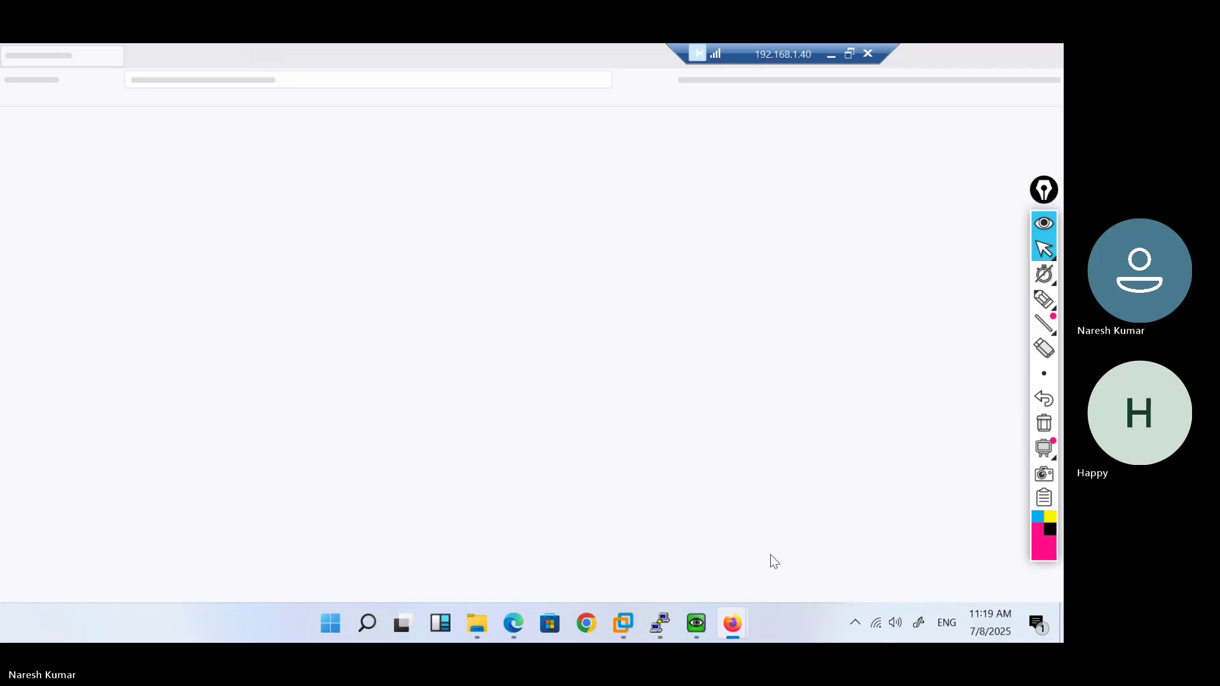
mouse_move(699, 620)
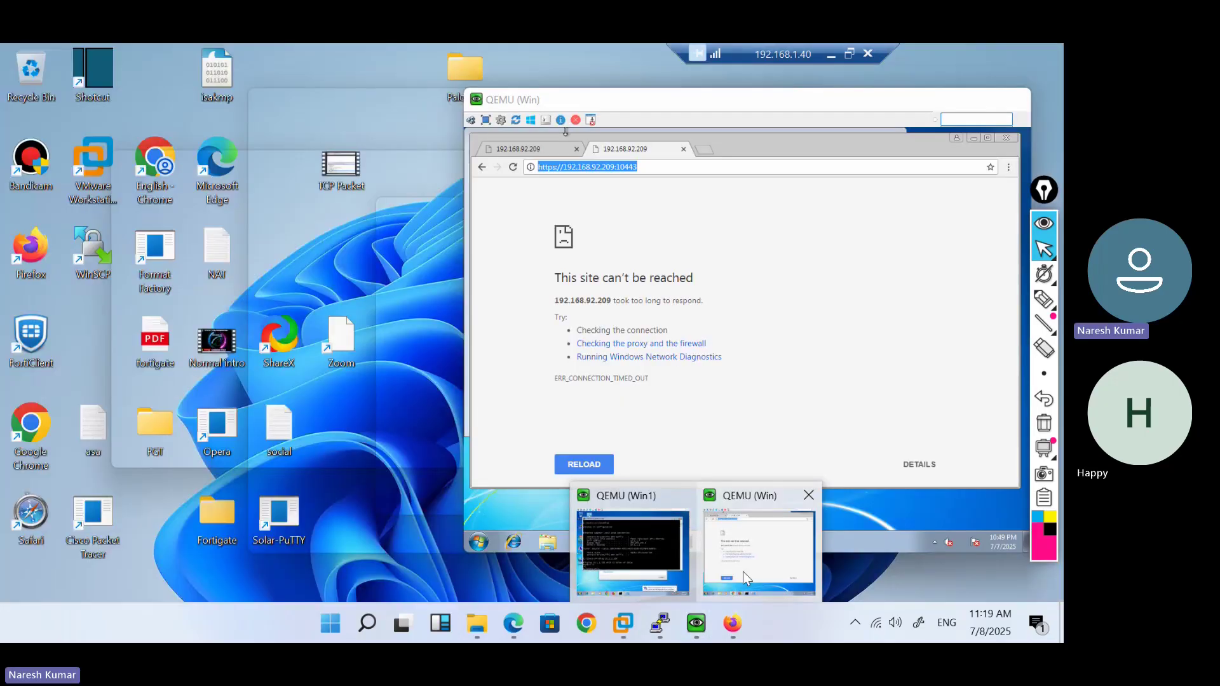
left_click(744, 577)
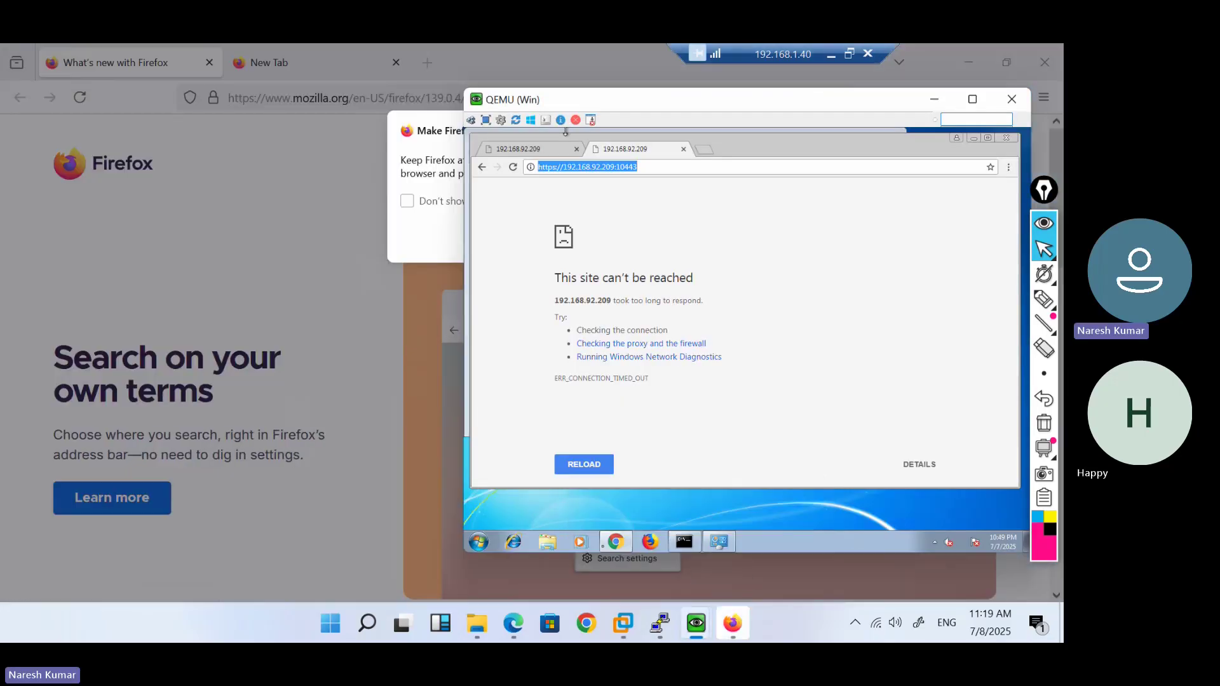
left_click(661, 547)
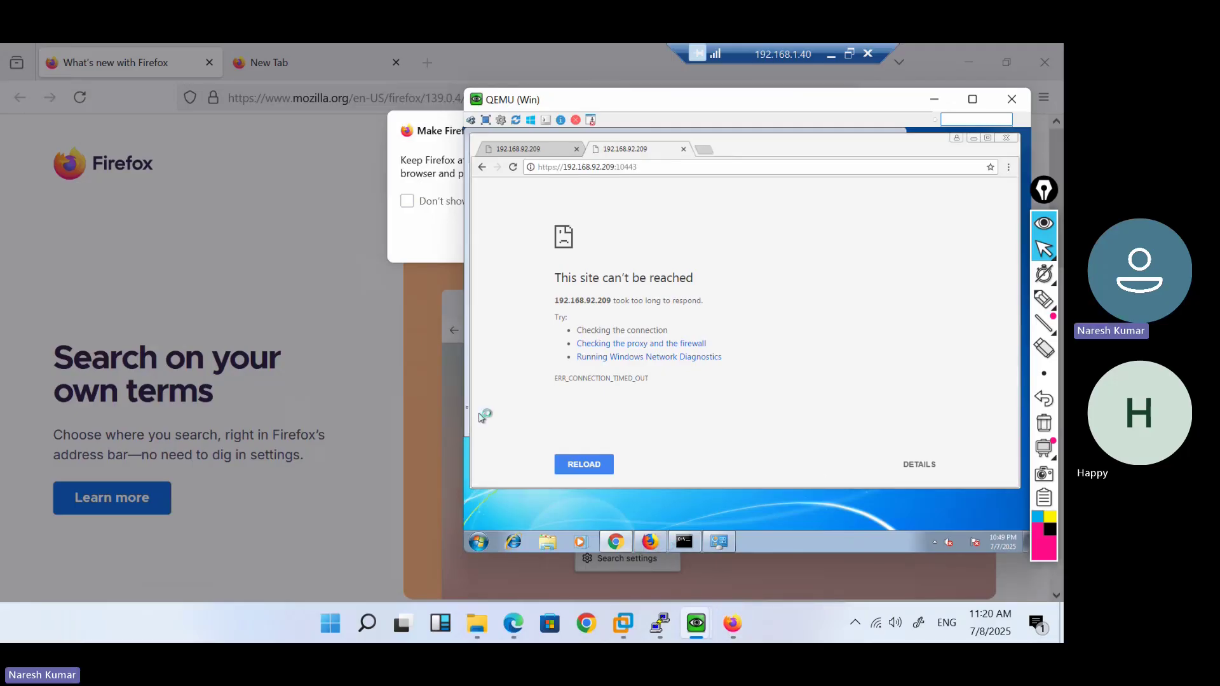
left_click(443, 405)
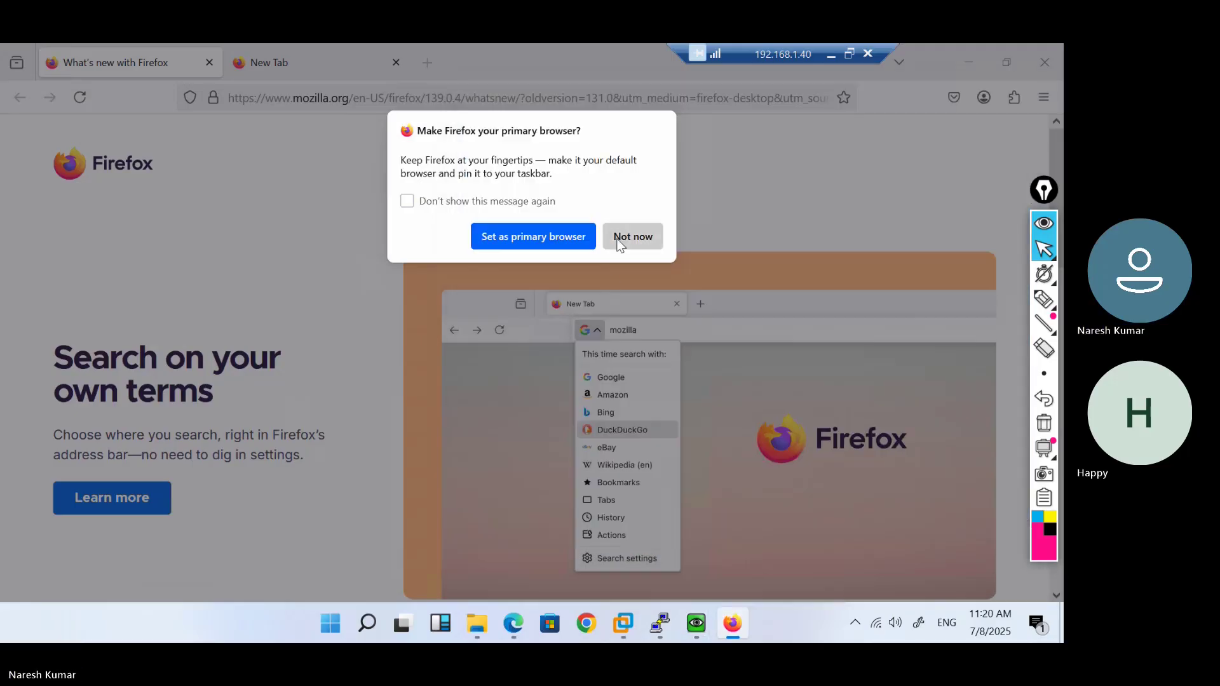
left_click(631, 236)
left_click(390, 96)
key("ctrl+v")
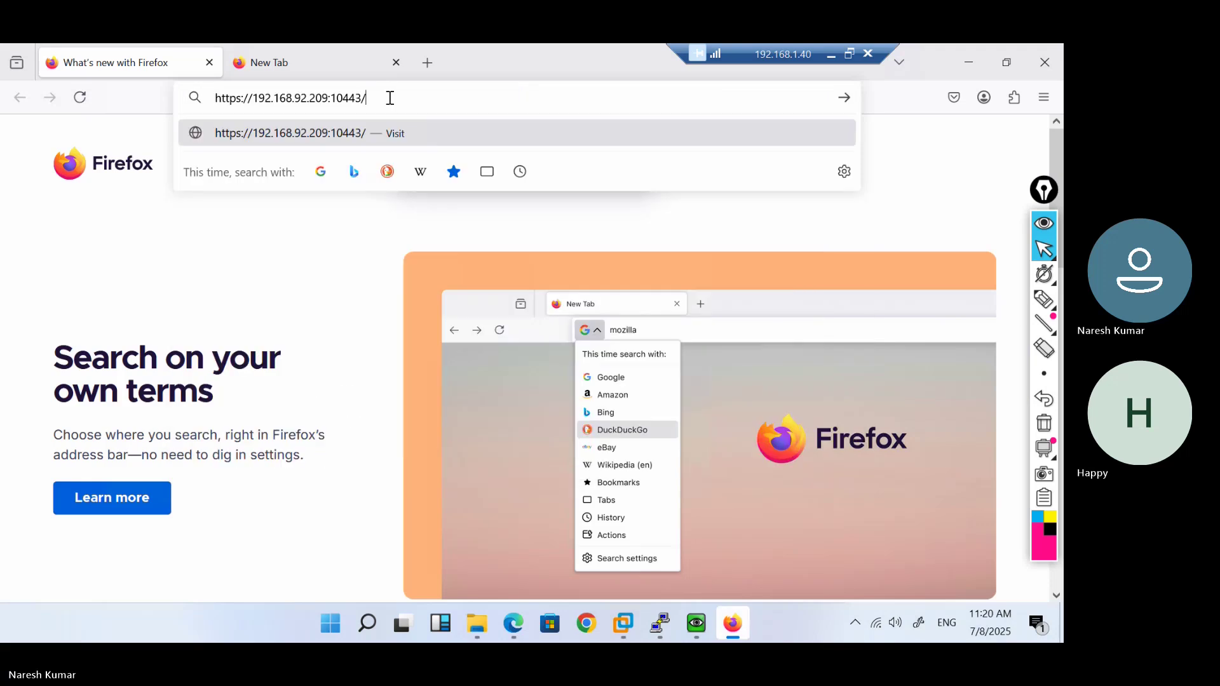
key("Return")
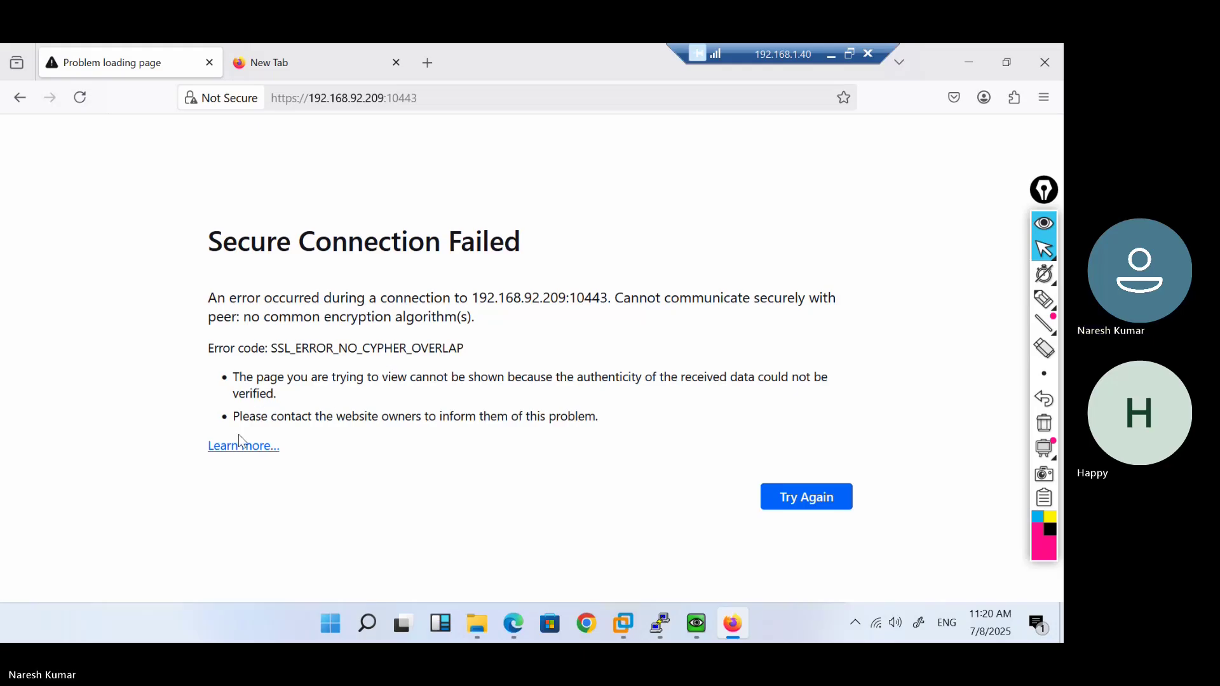
Read Mozilla's article on the secure-connection failure, close the tab, and return to FortiGate
left_click(241, 446)
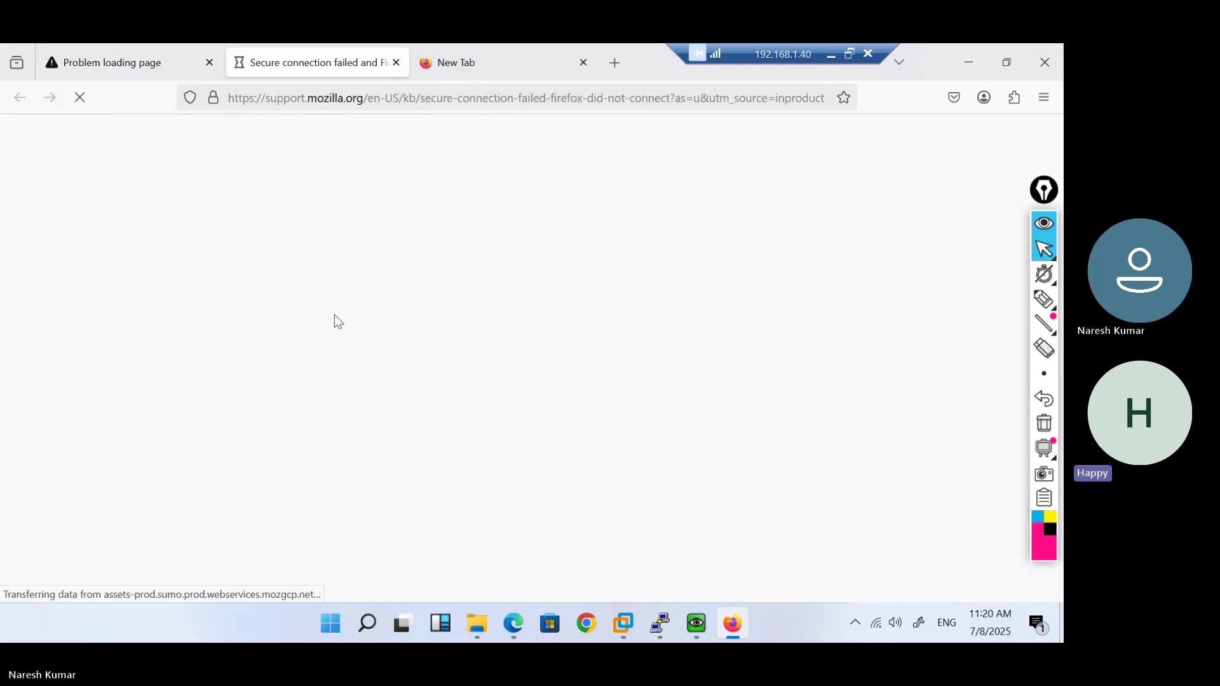
left_click(184, 64)
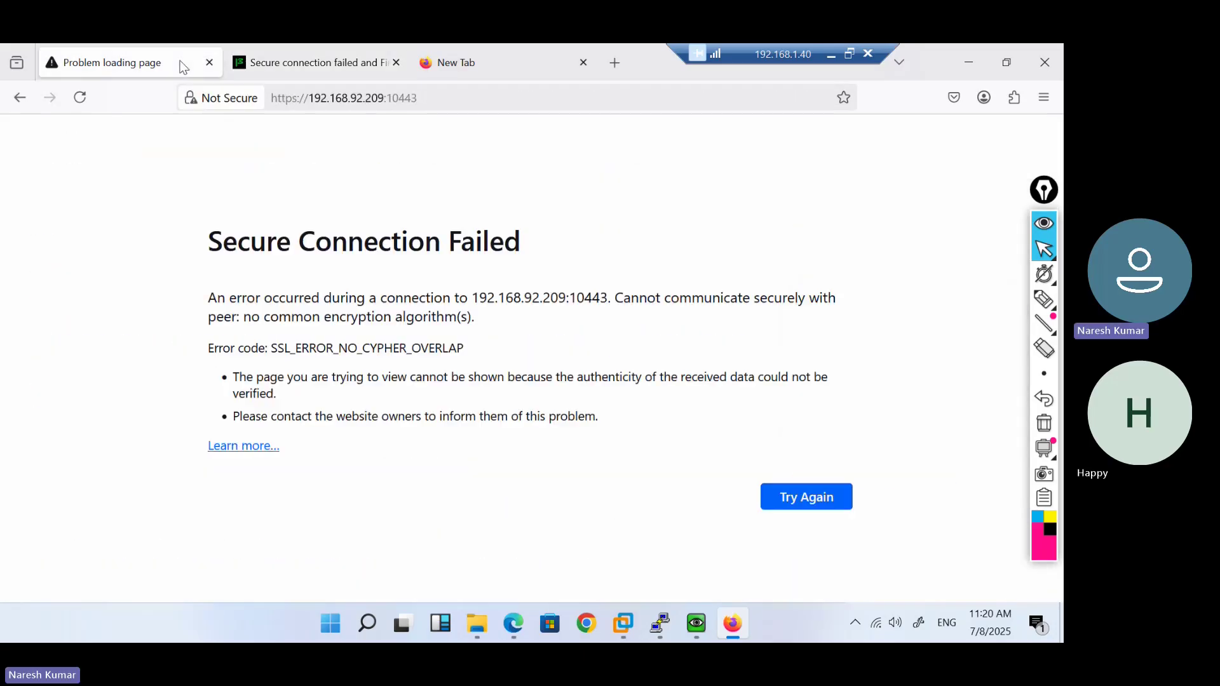
left_click(209, 62)
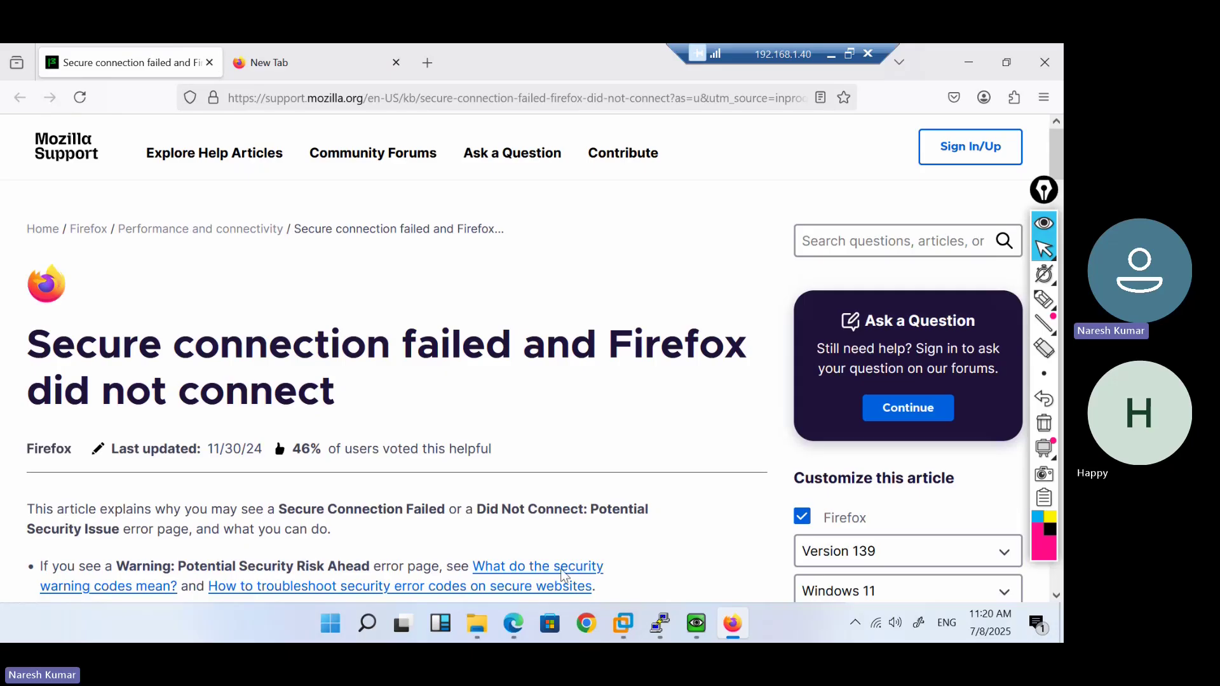
mouse_move(525, 629)
left_click(532, 547)
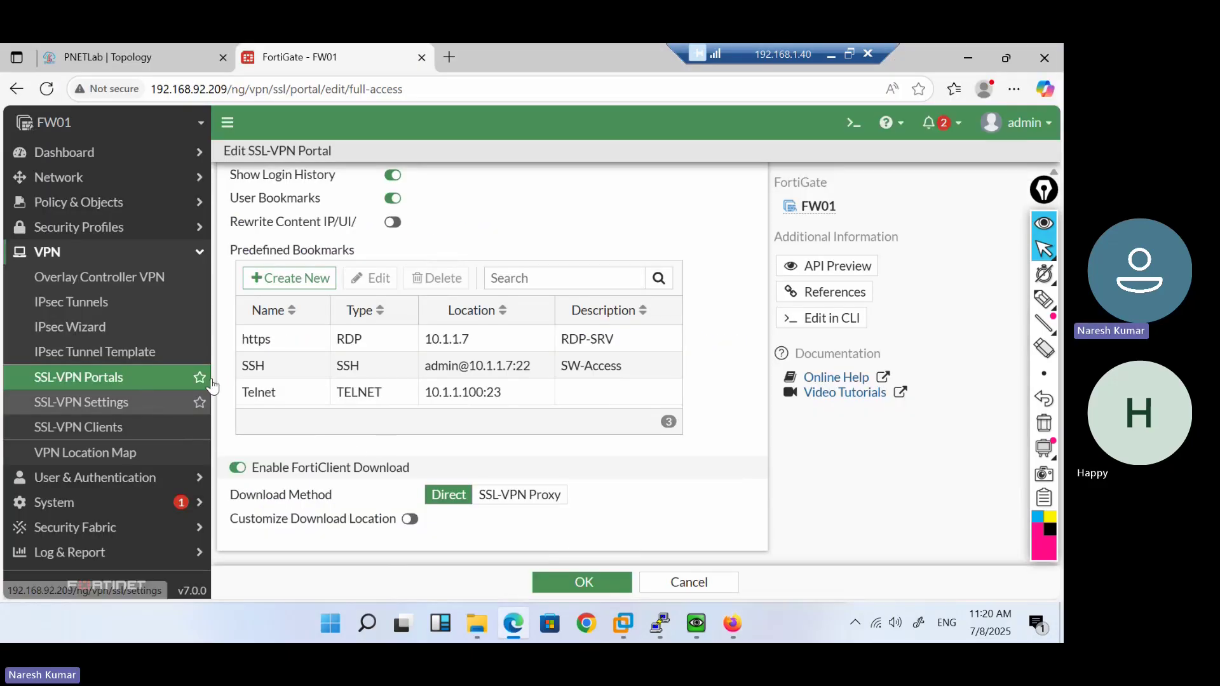
Open VPN > SSL-VPN Settings and keep self-sign as the server certificate on port 10443
scroll(339, 375, "up", 10)
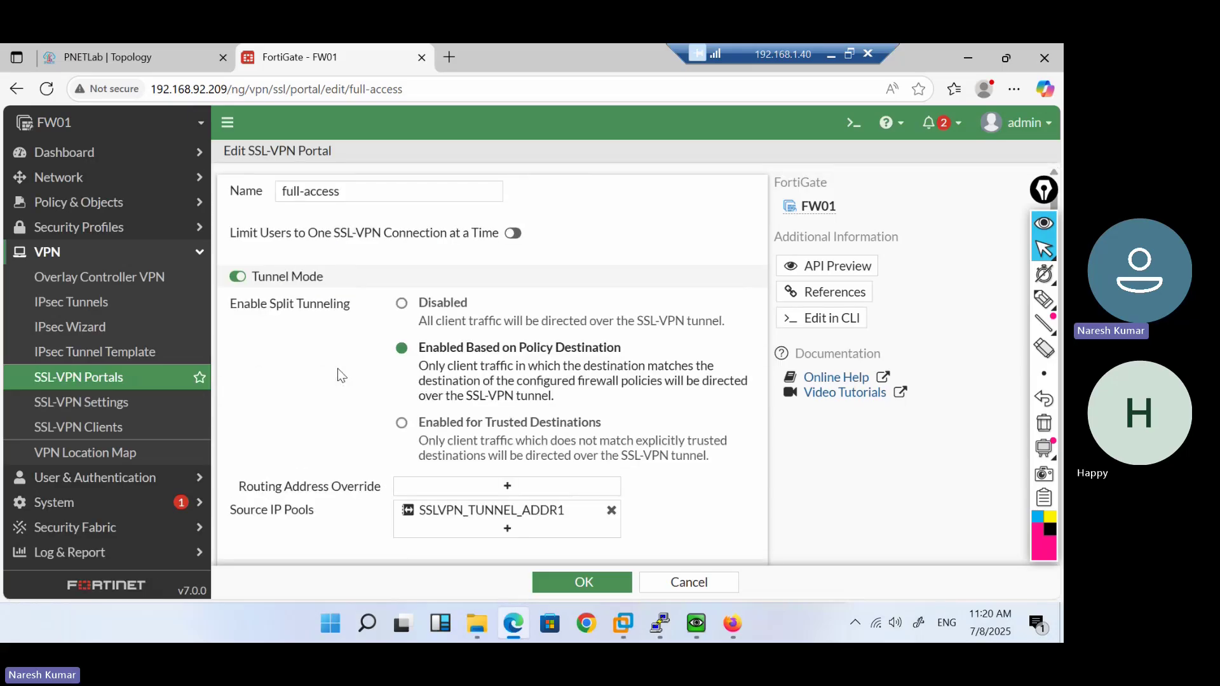
left_click(90, 409)
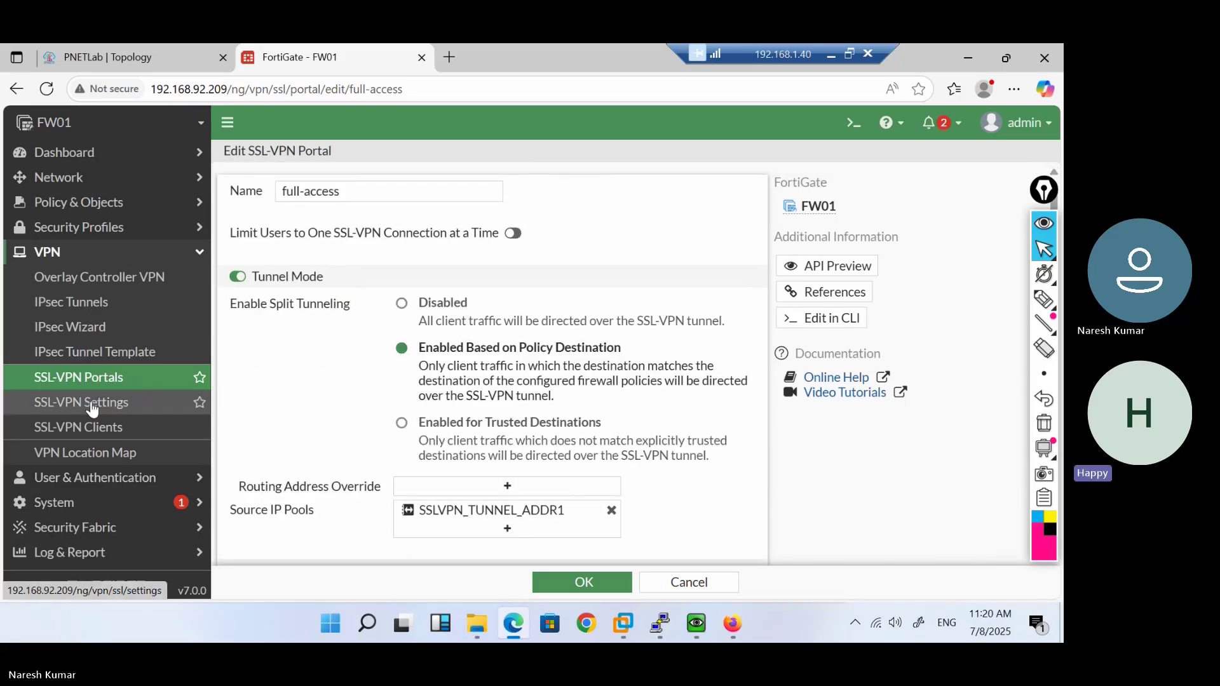
left_click(89, 381)
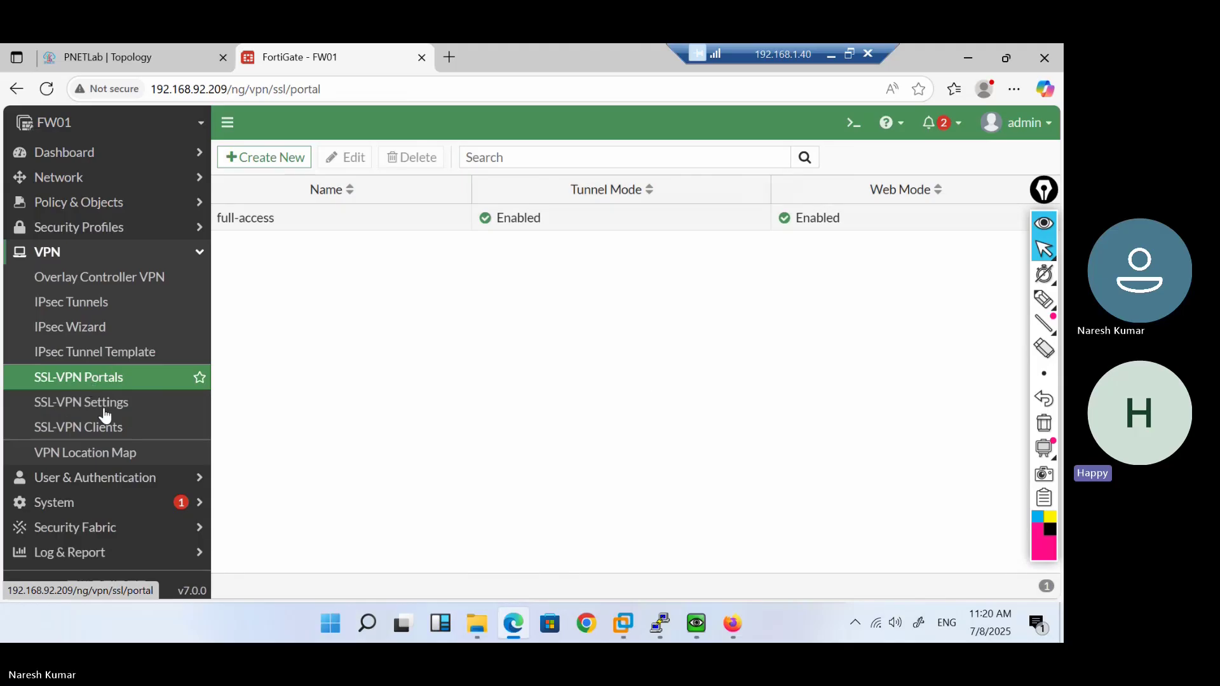
left_click(106, 413)
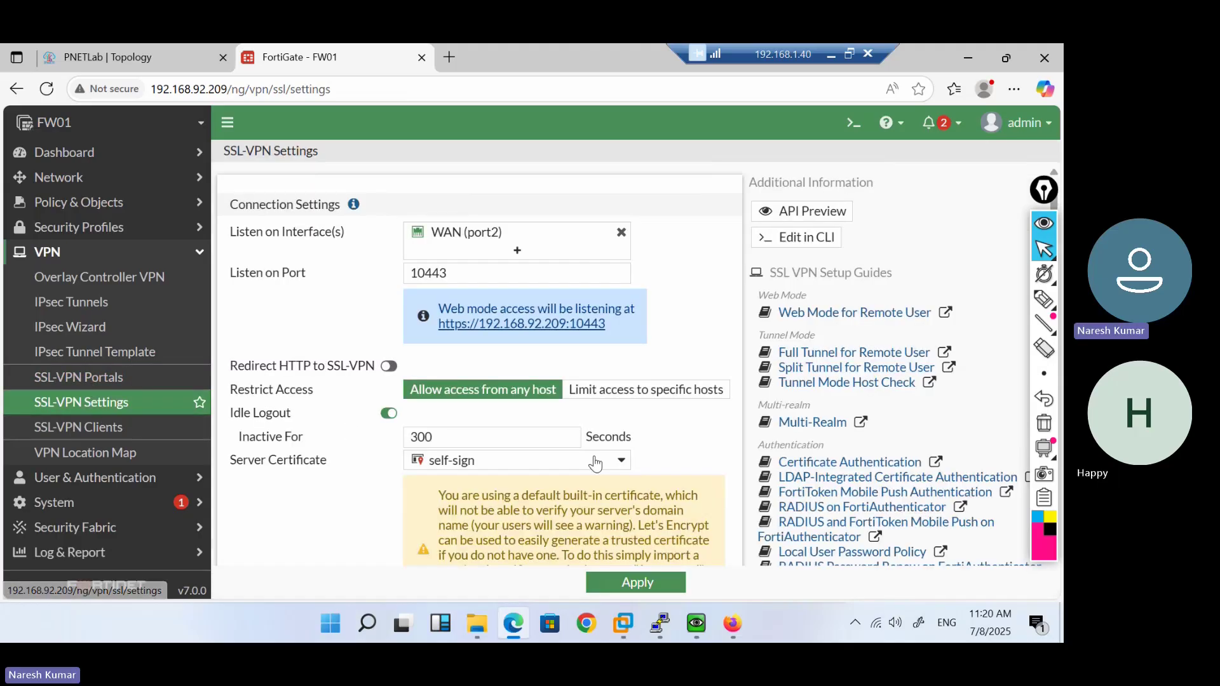
left_click(609, 460)
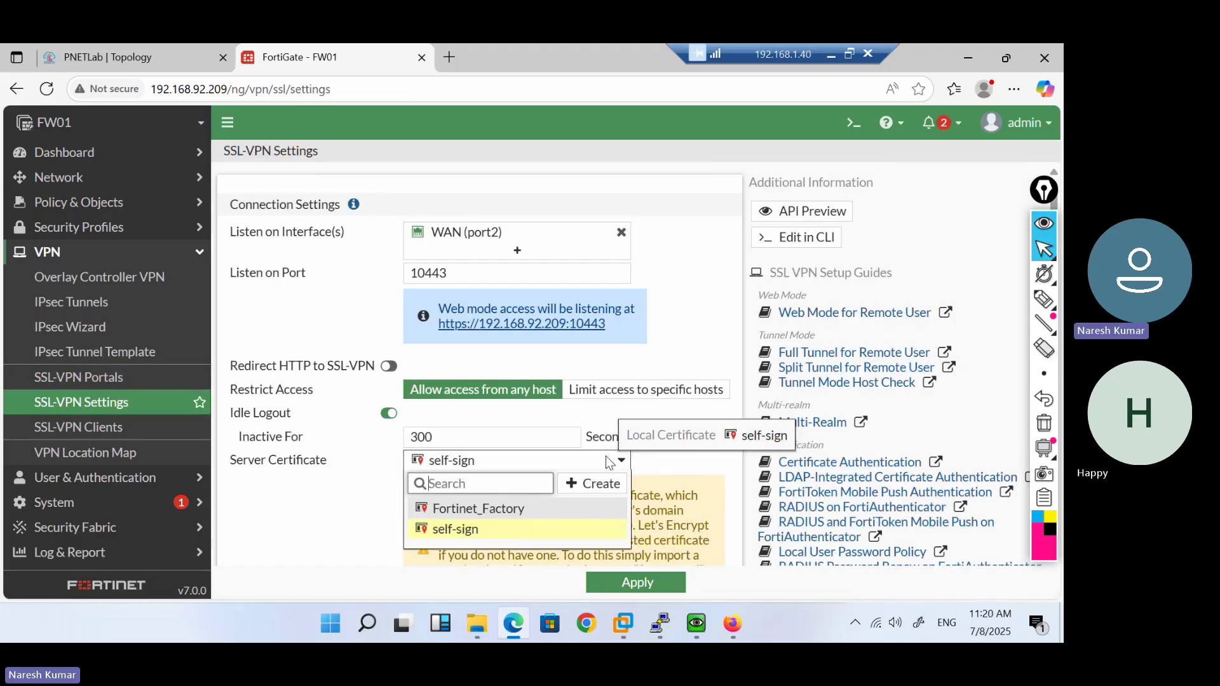
left_click(506, 530)
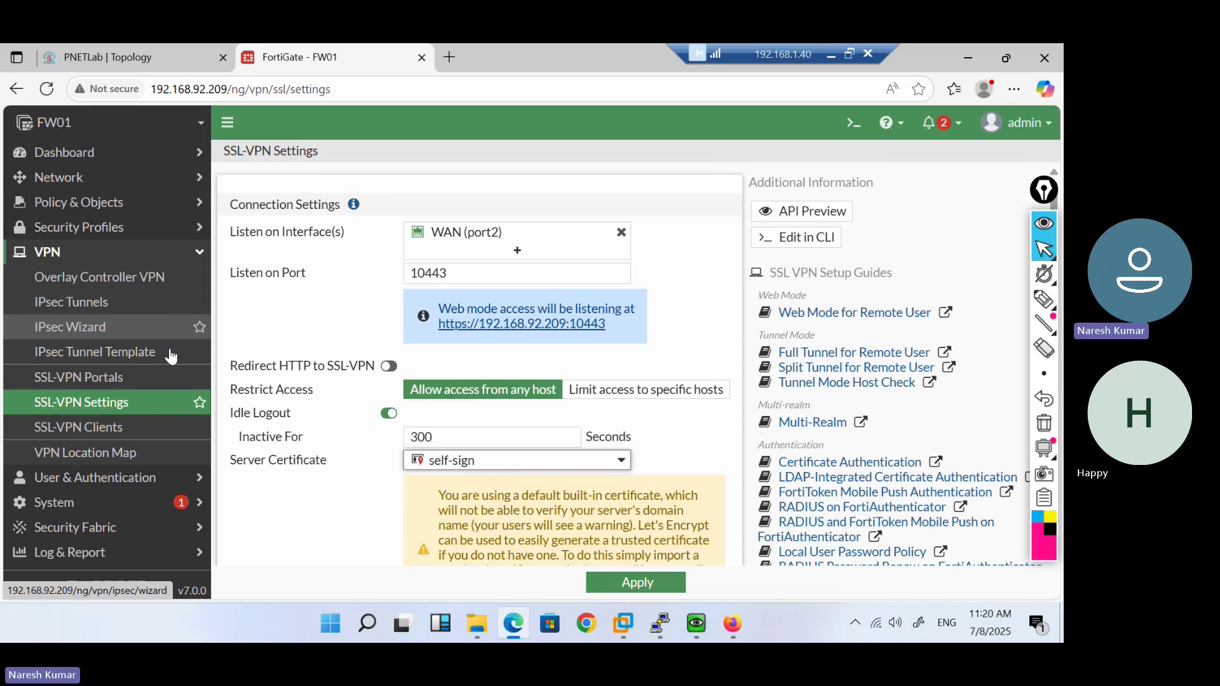
Browse the System and Security Profiles pages: SSL/SSH inspection, application signatures and IPS signatures
left_click(108, 502)
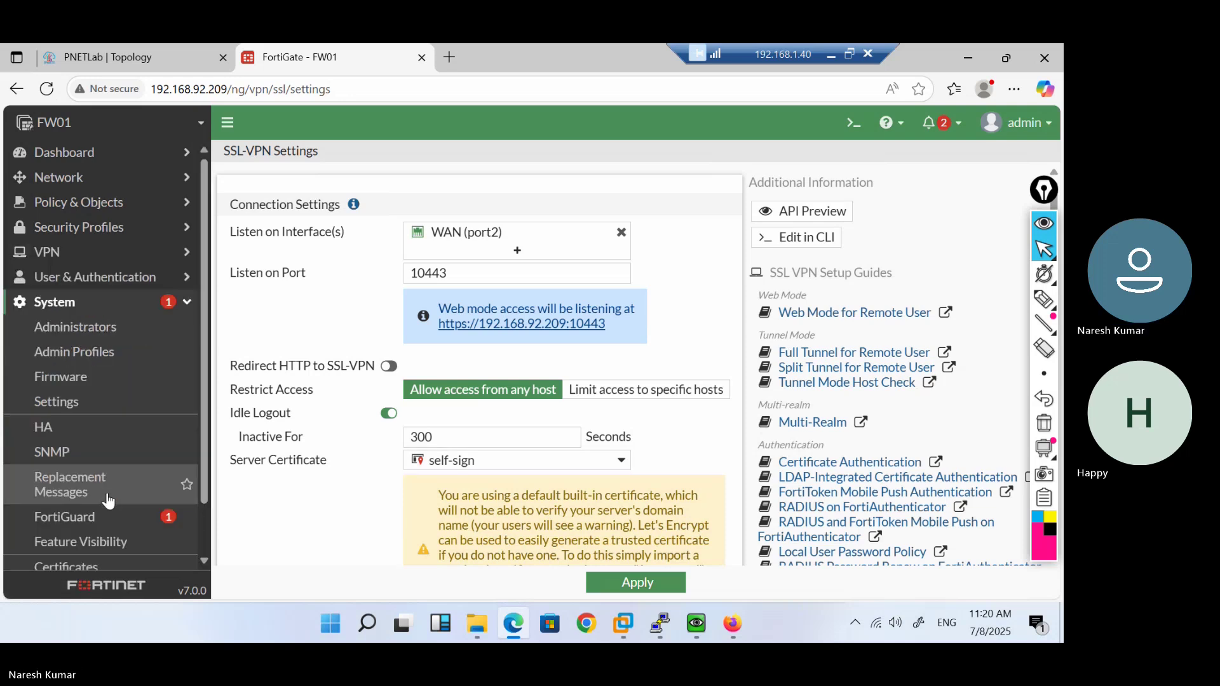
scroll(116, 431, "down", 1)
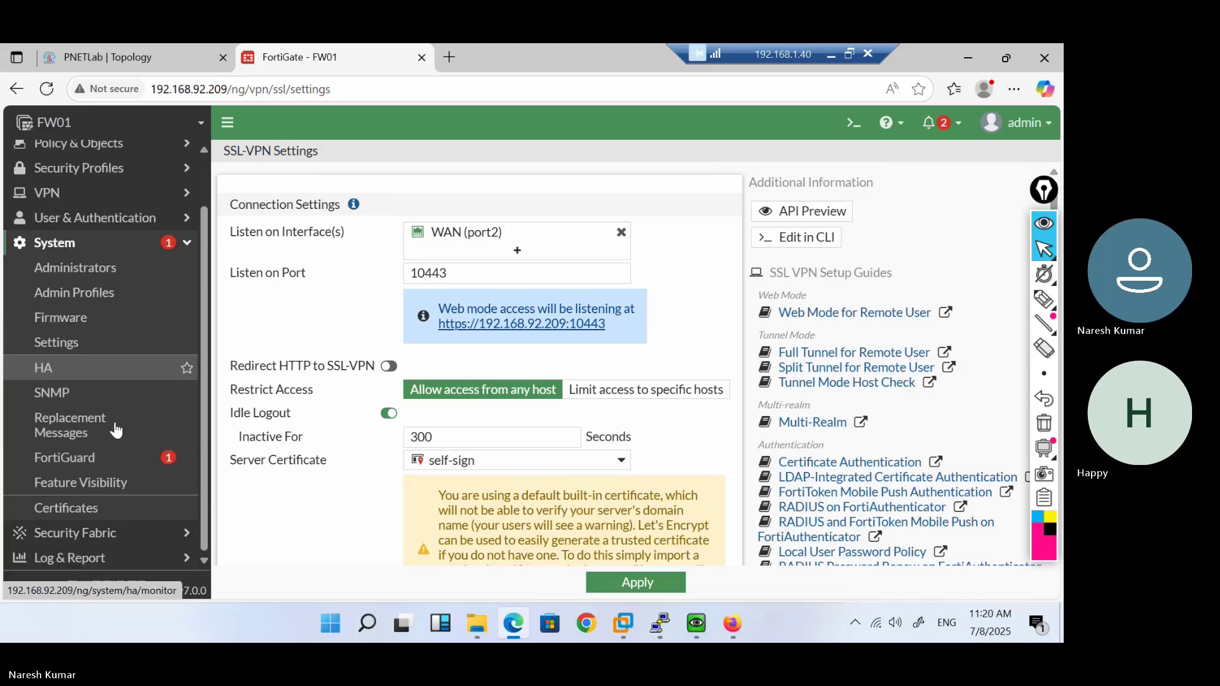
scroll(120, 406, "up", 1)
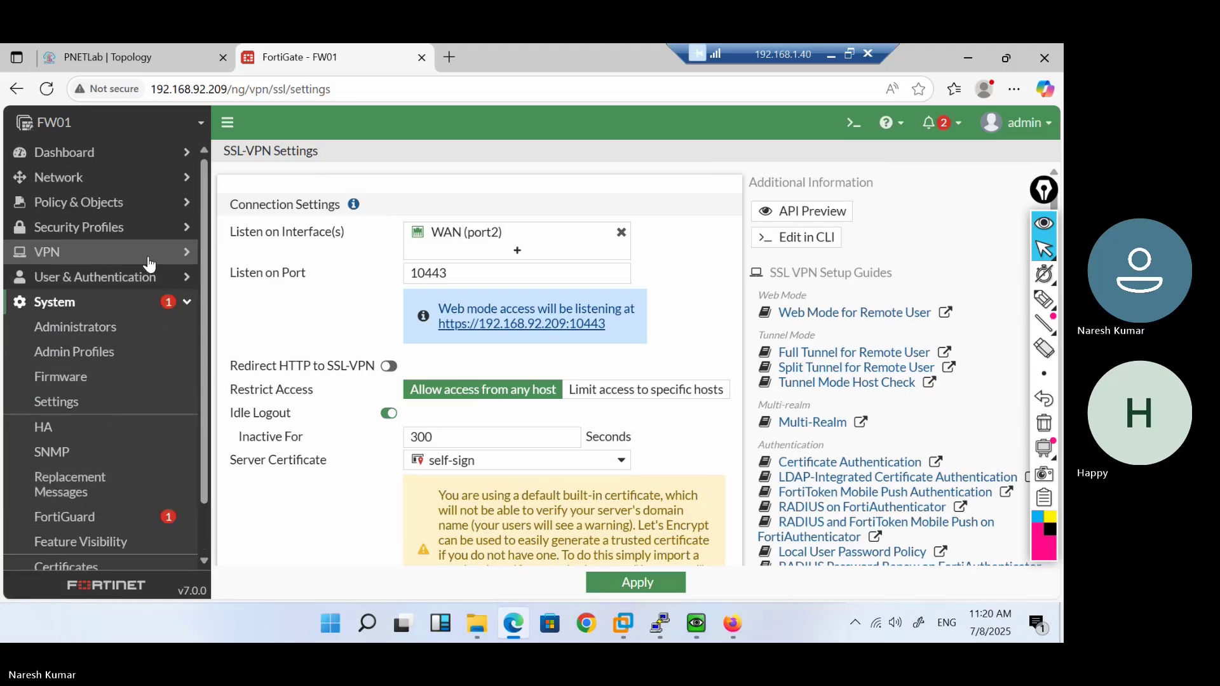
left_click(150, 228)
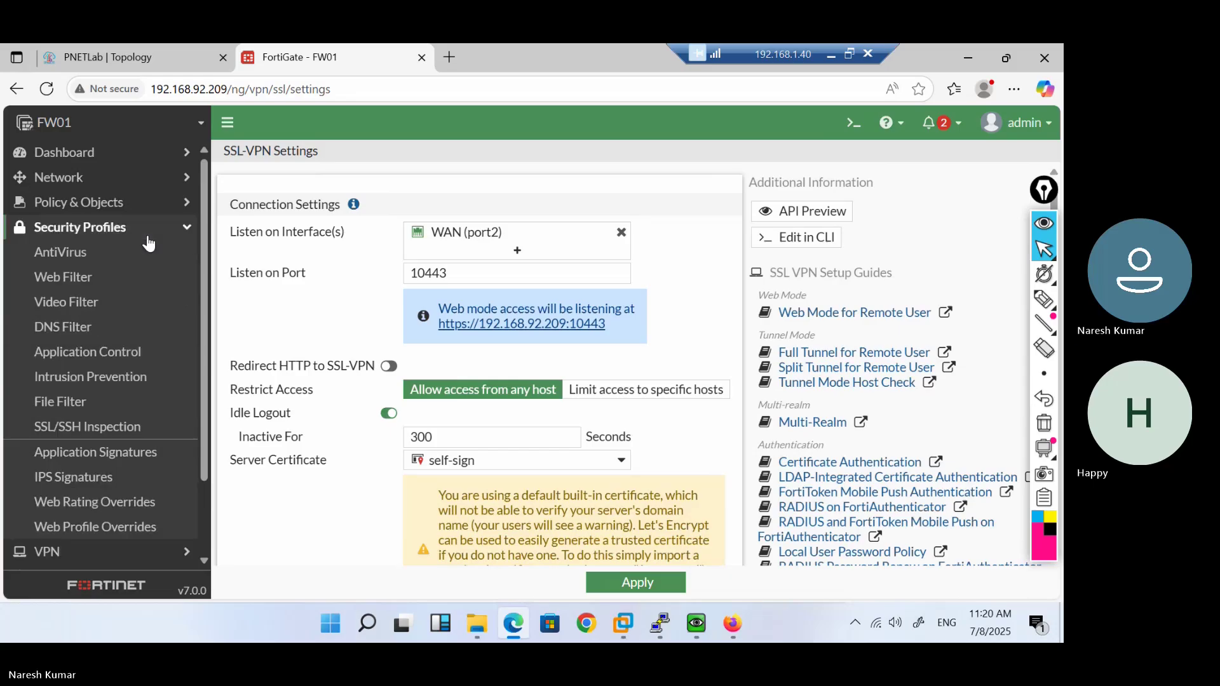
left_click(101, 429)
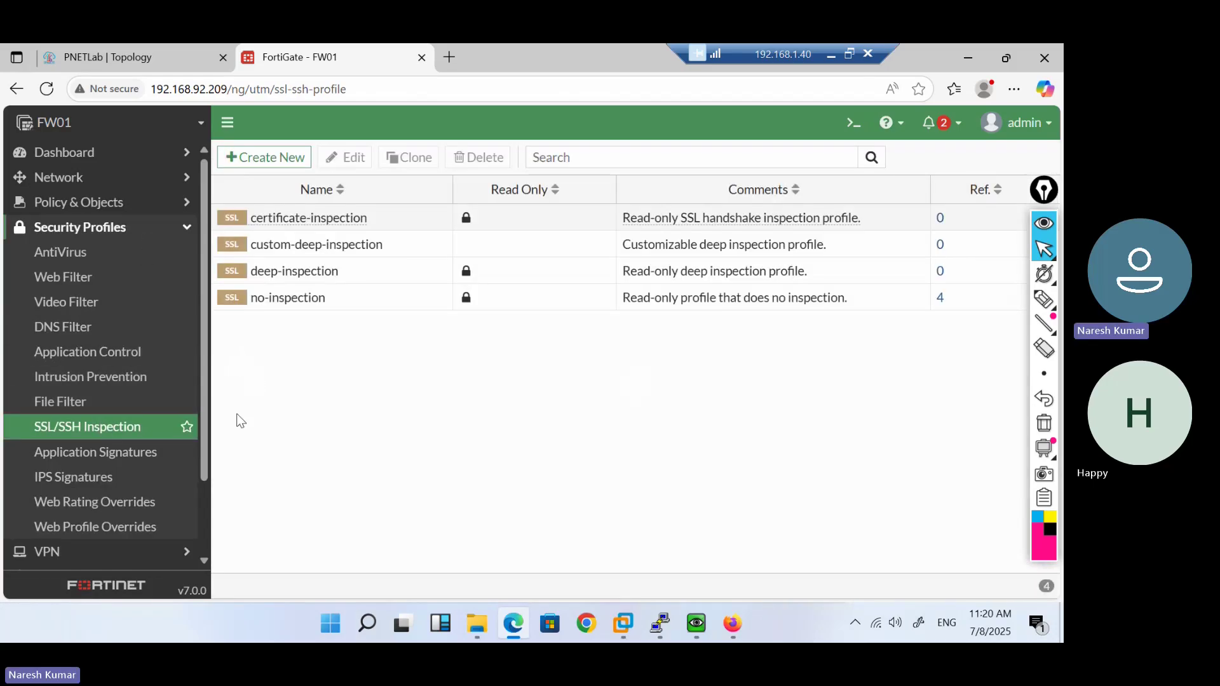
left_click(134, 462)
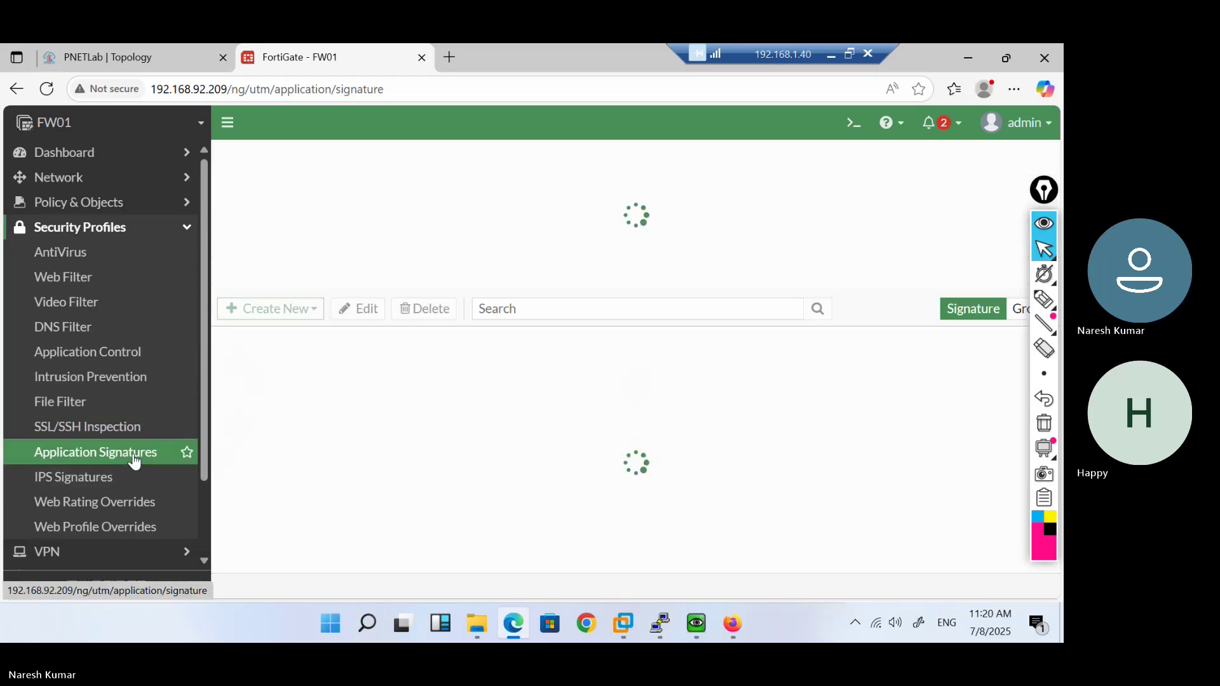
left_click(134, 495)
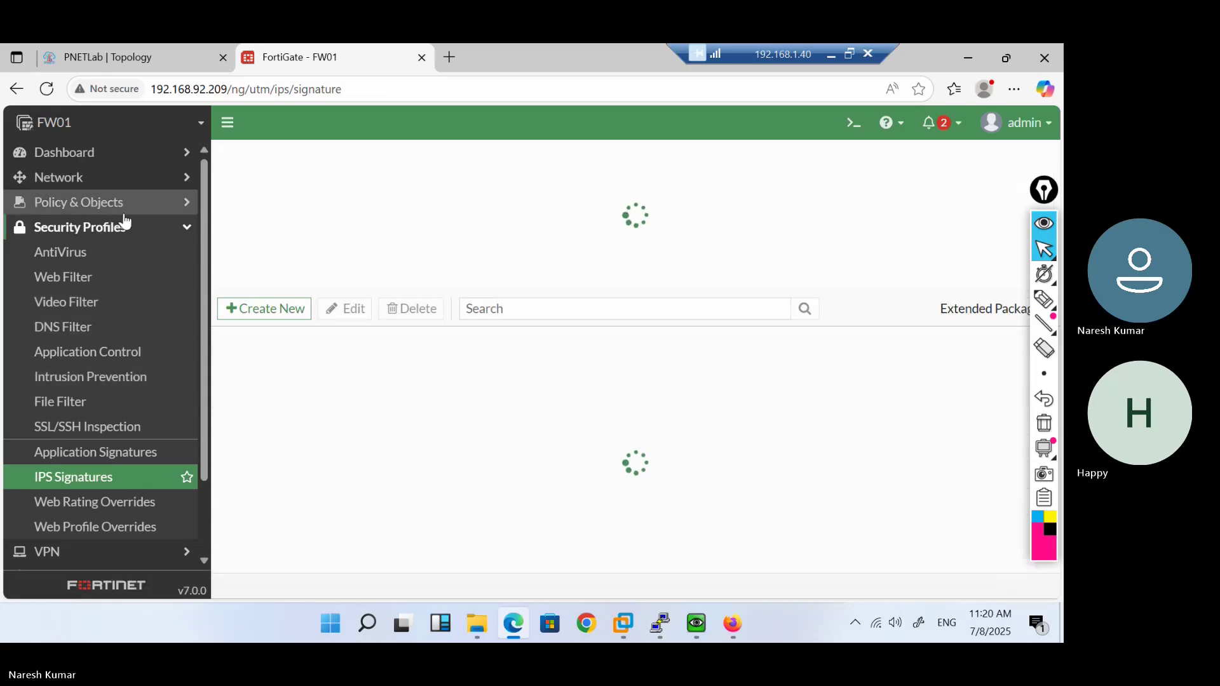
Go to VPN > SSL-VPN Portals, then on to SSL-VPN Settings
left_click(132, 558)
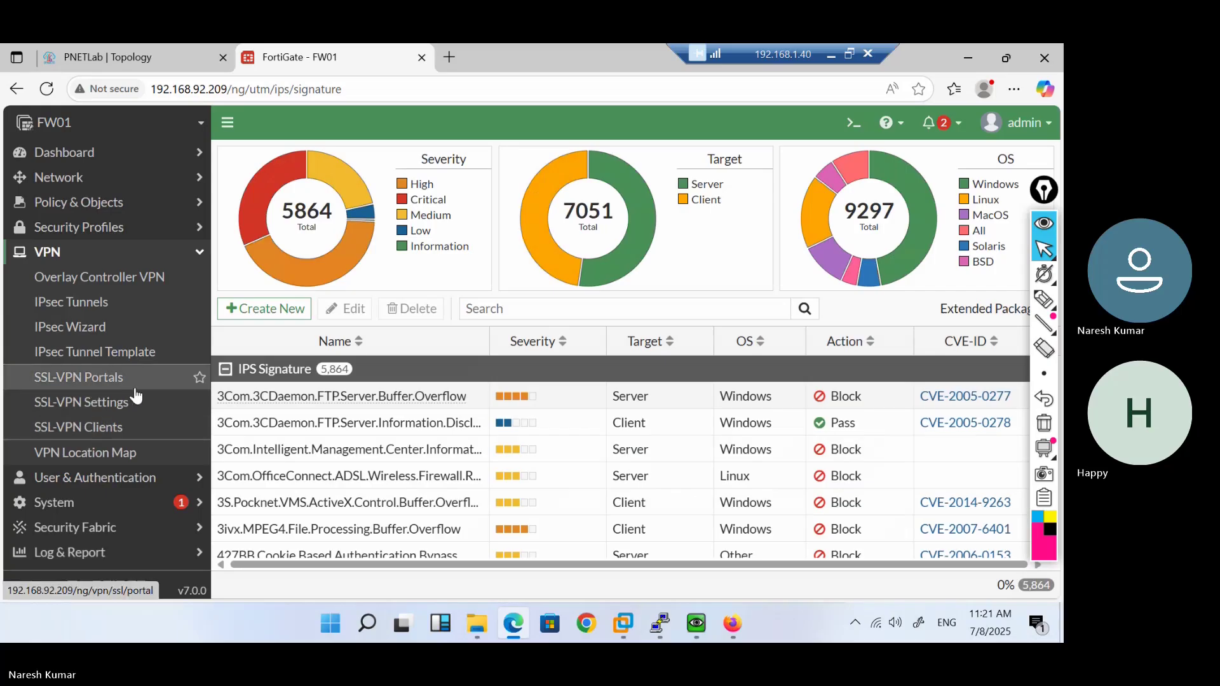
left_click(134, 387)
left_click(120, 403)
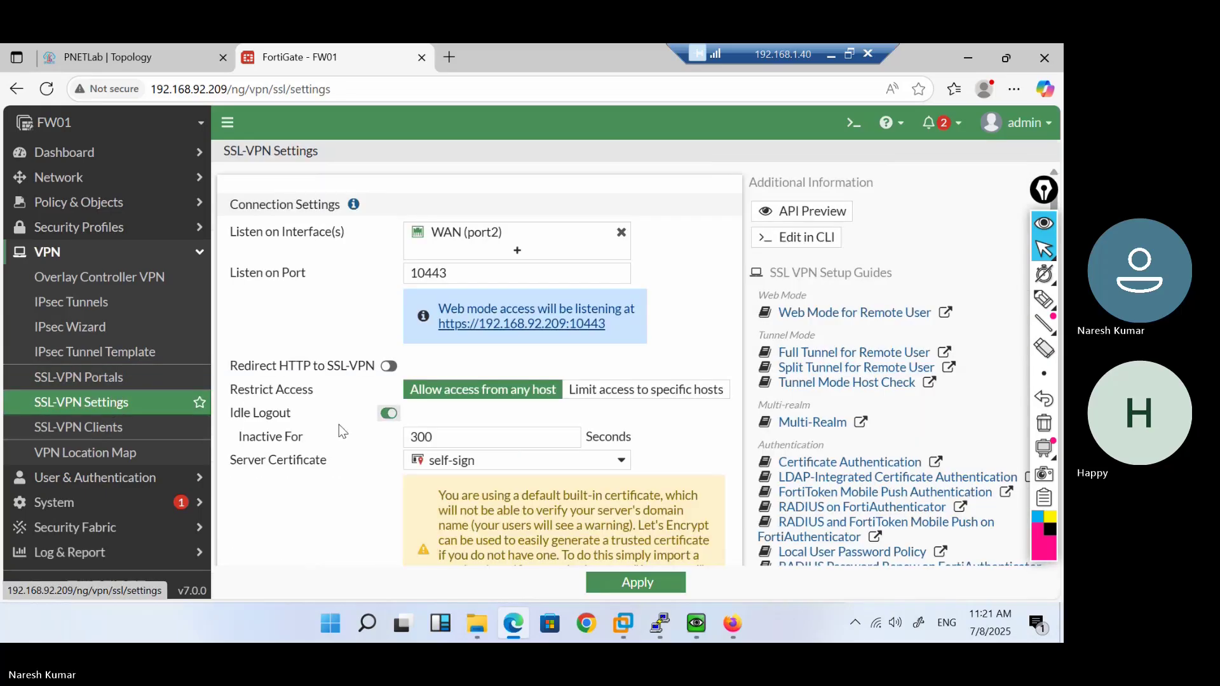
Keep self-sign as the server certificate after cancelling a new certificate import
left_click(549, 464)
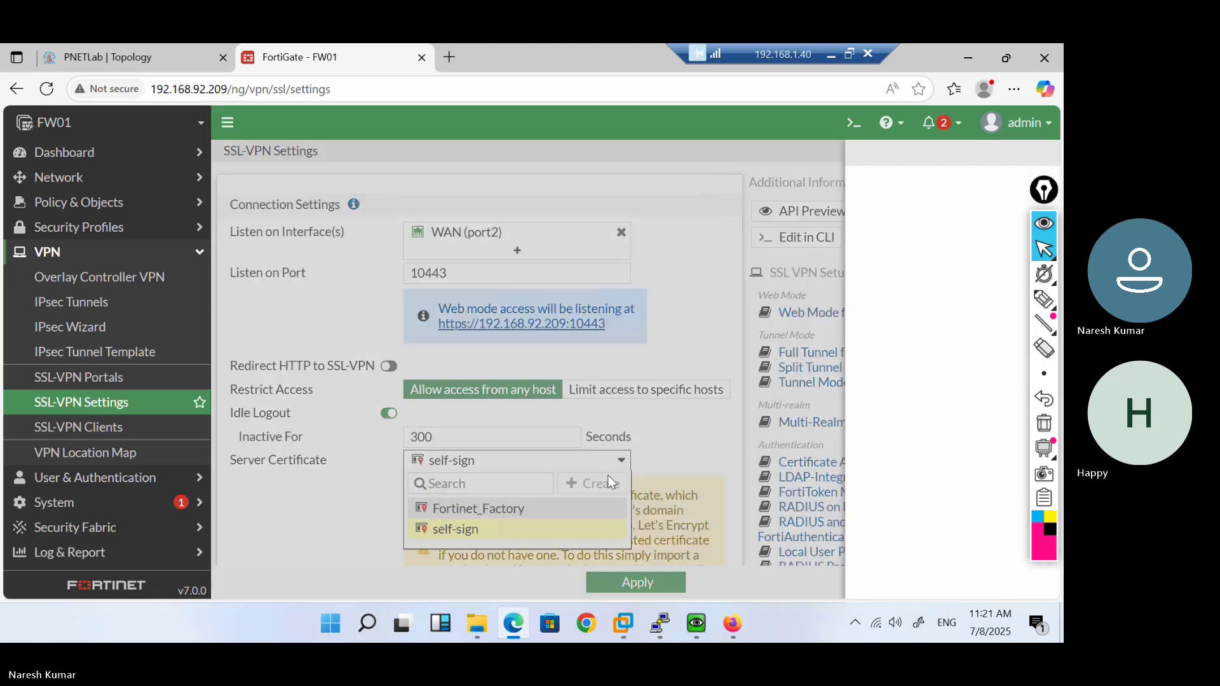
left_click(608, 481)
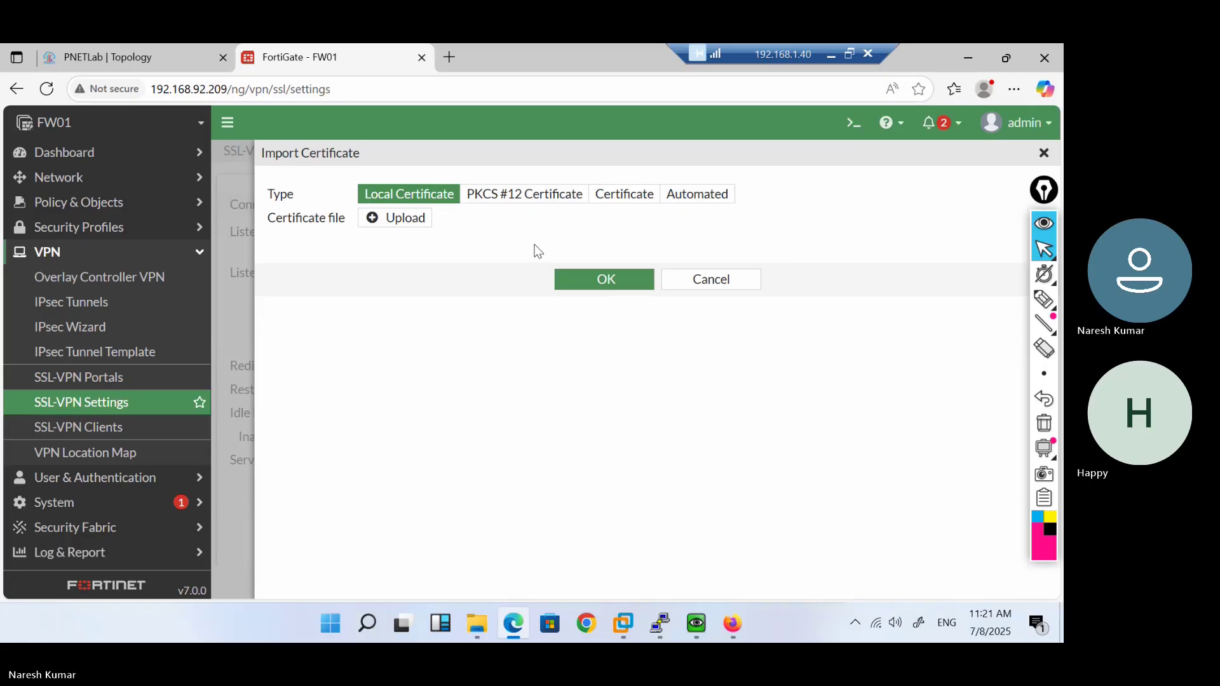
left_click(709, 286)
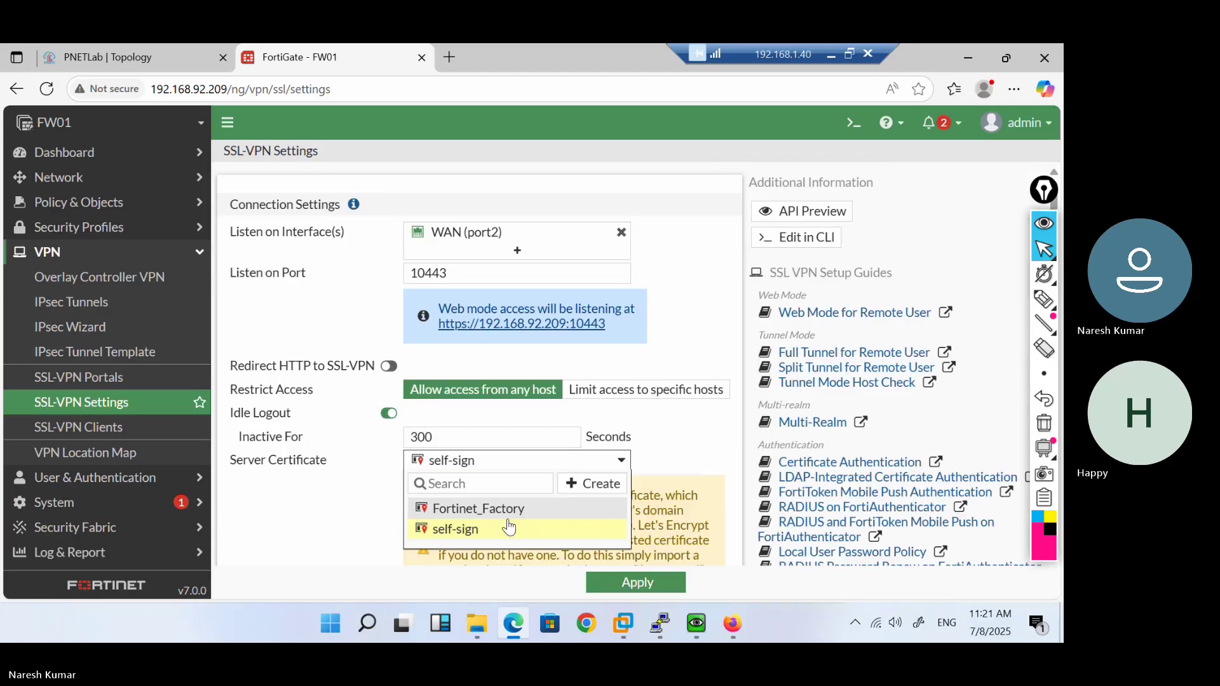
right_click(470, 542)
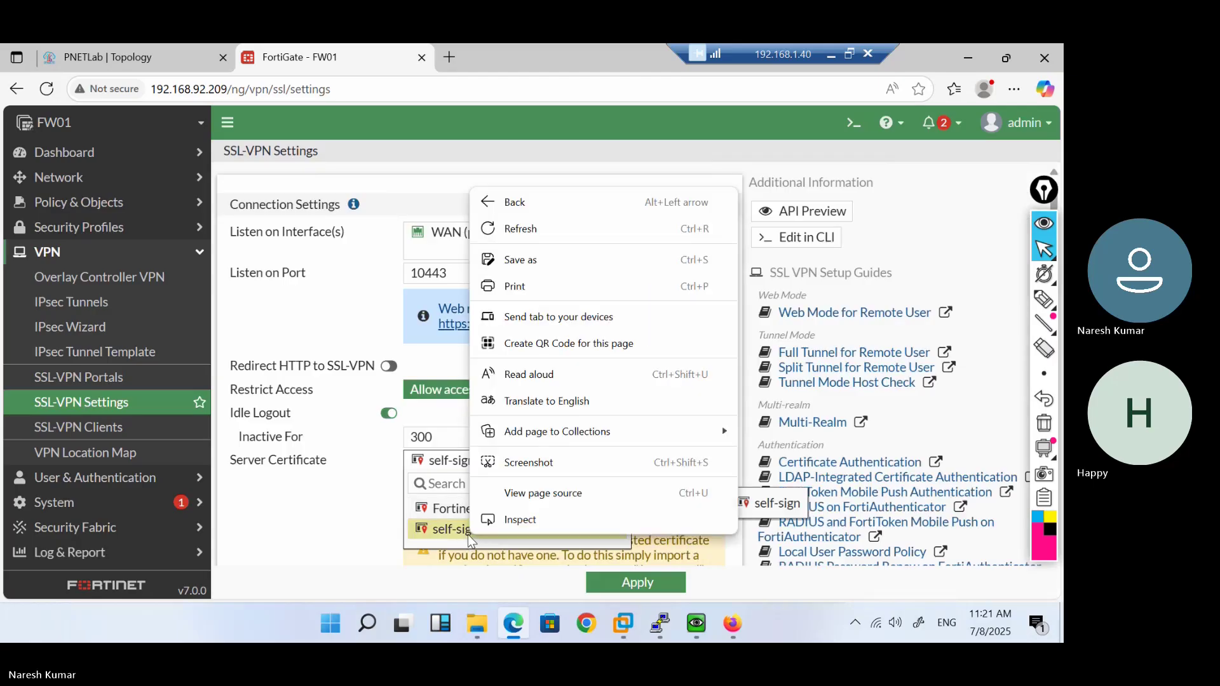
left_click(456, 542)
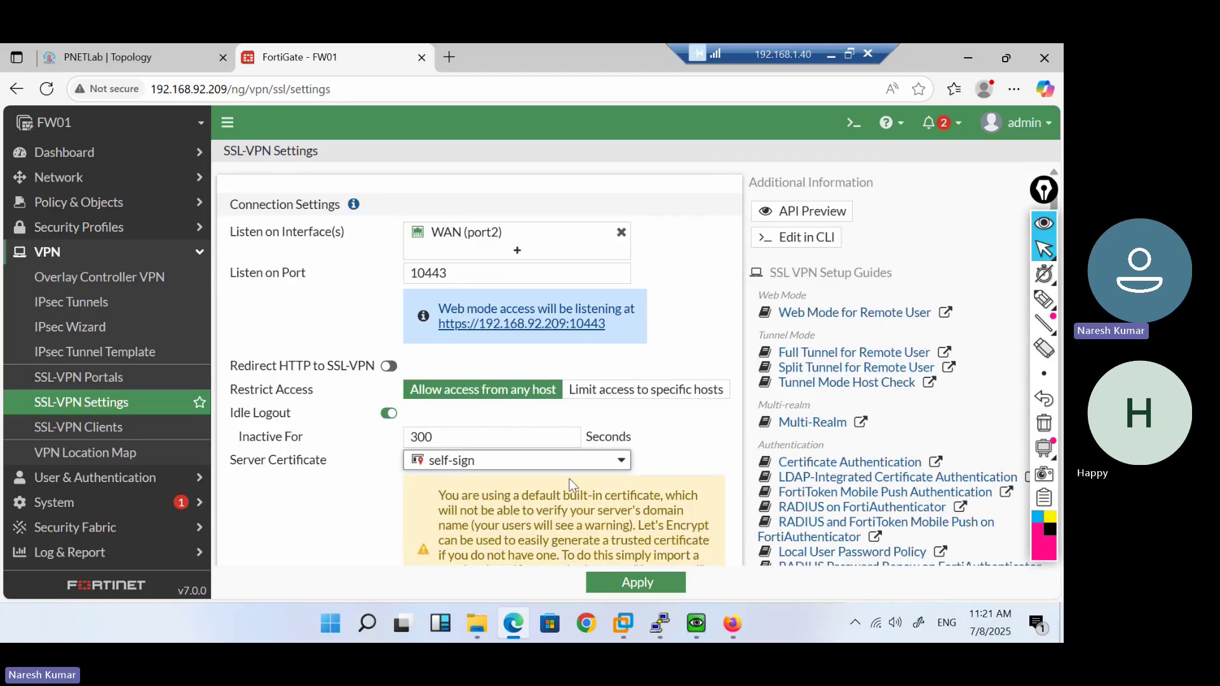
Review the tunnel mode settings further down, then bring the QEMU Windows VM window forward
scroll(571, 486, "down", 3)
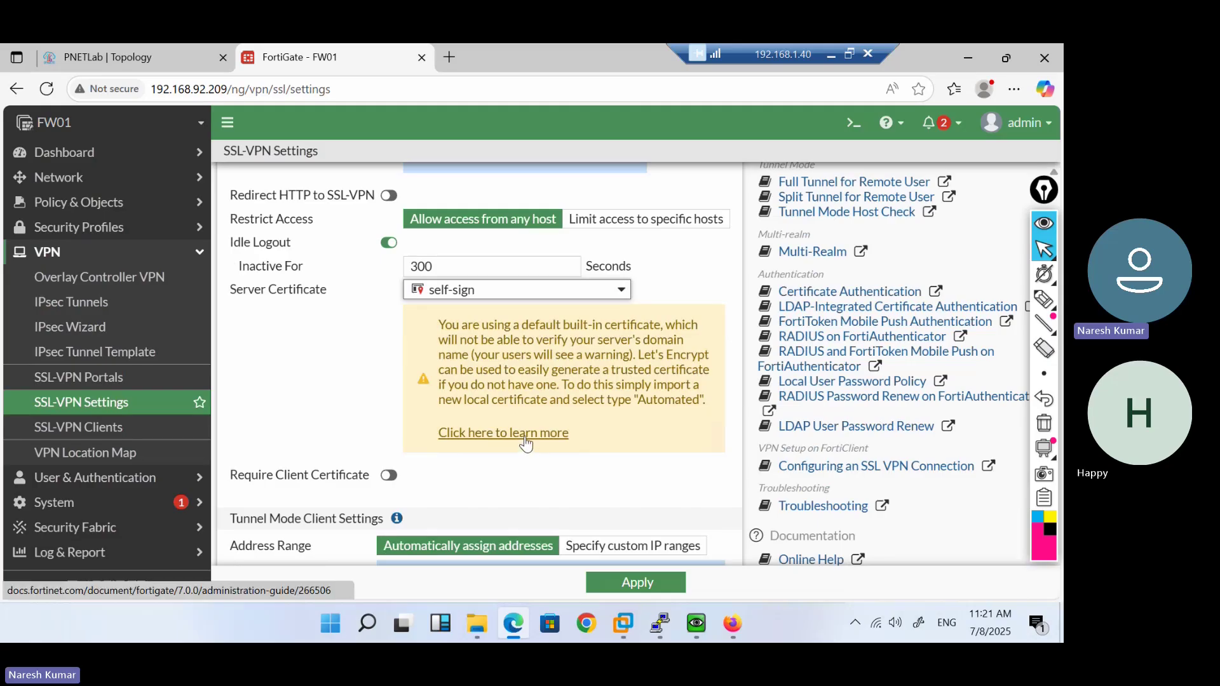
scroll(525, 441, "down", 2)
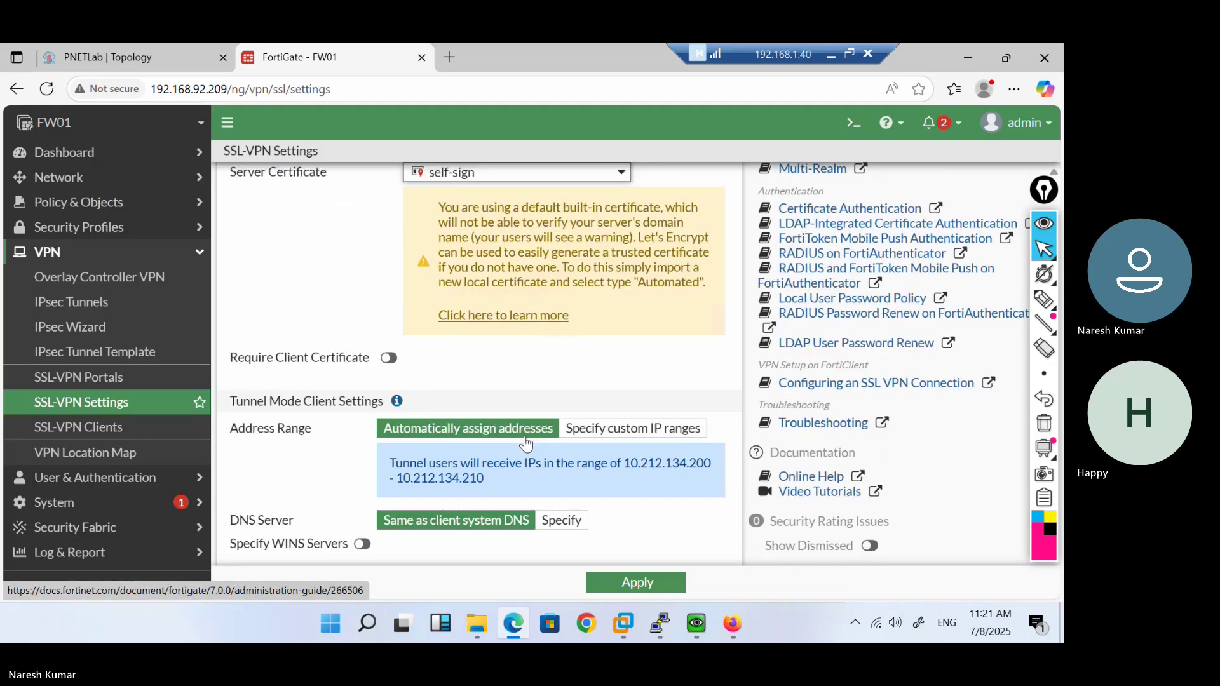
mouse_move(730, 628)
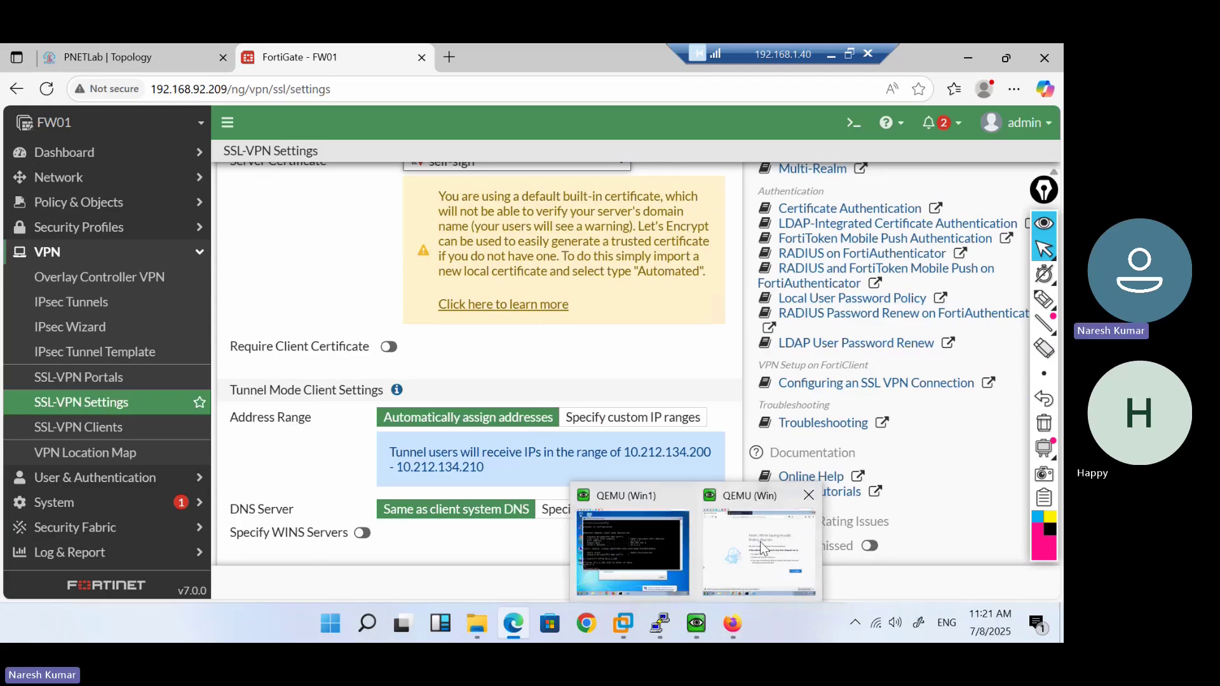
left_click(760, 542)
mouse_move(647, 546)
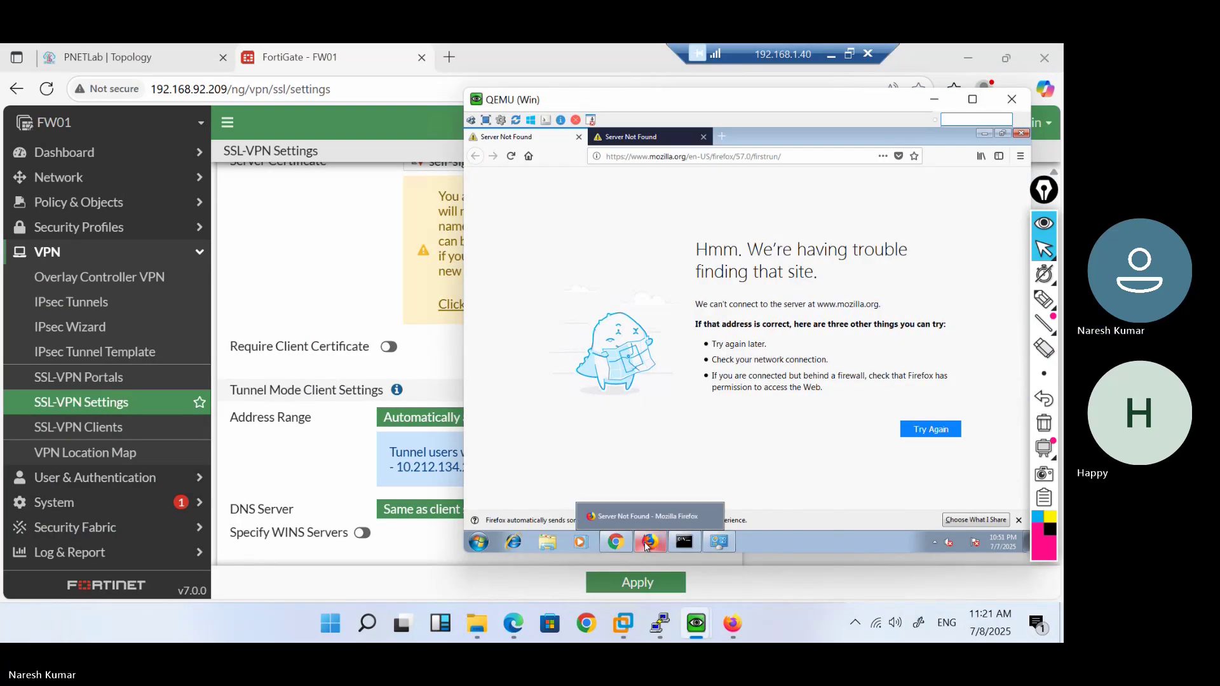
left_click(686, 157)
type("ht")
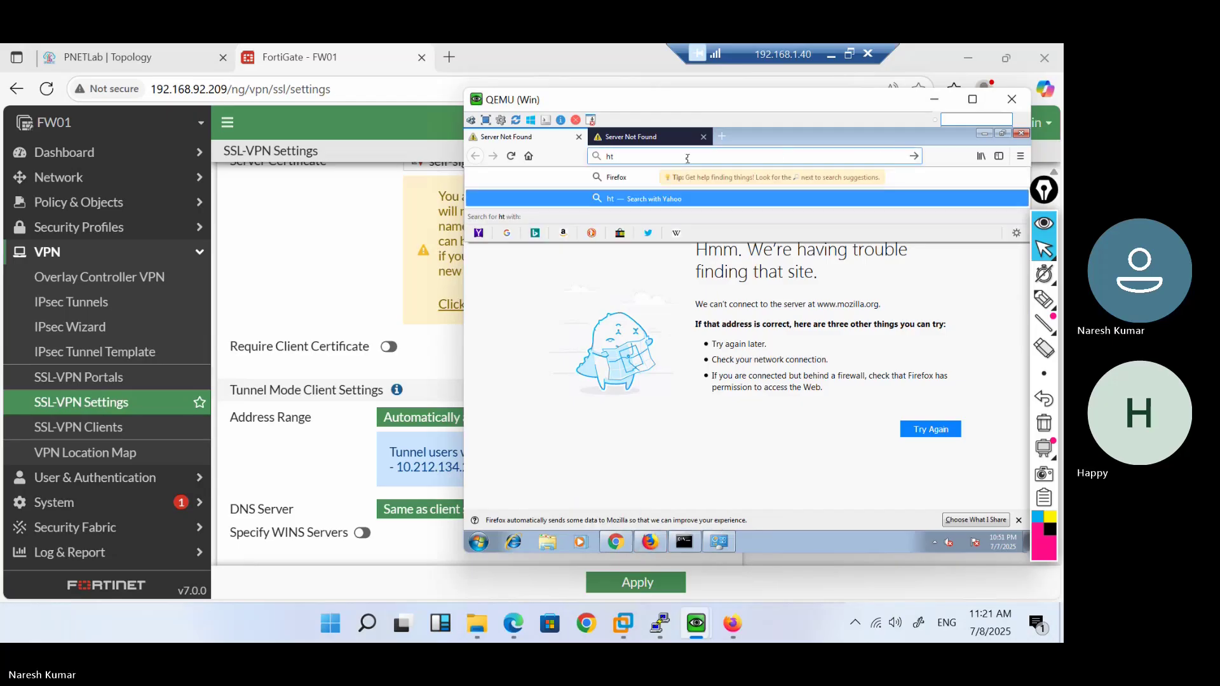
type("tps://192.168")
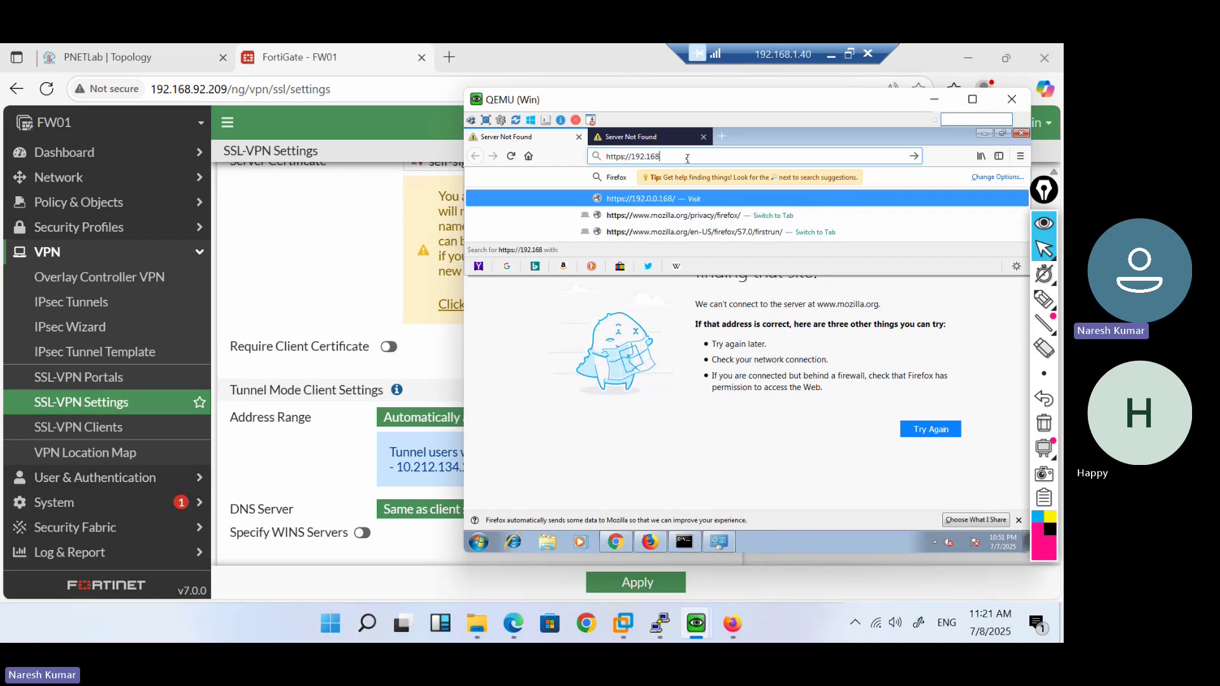
type(".92.209")
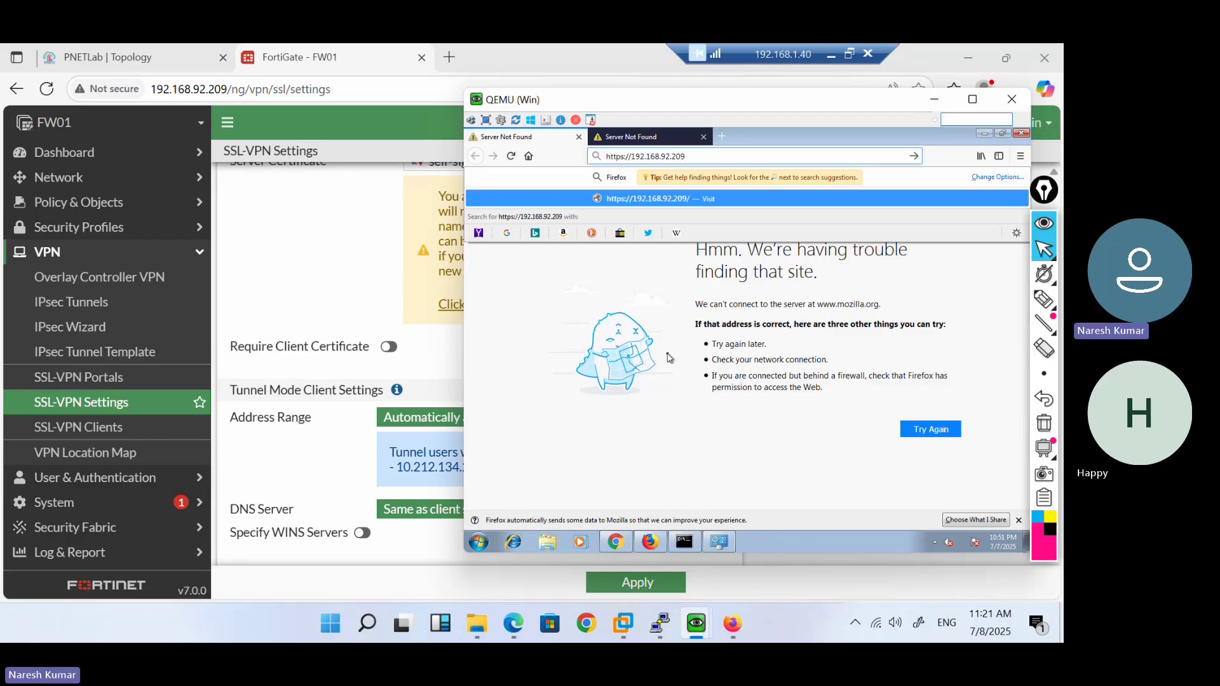
type(":1044")
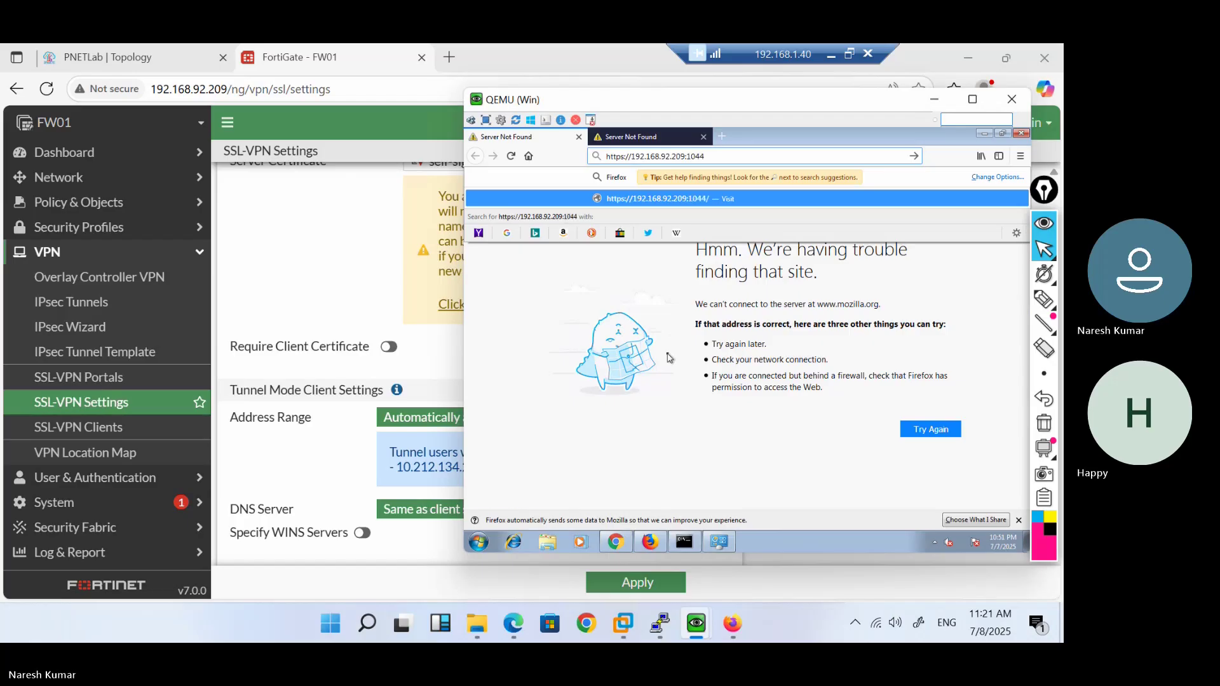
type("3")
key("Return")
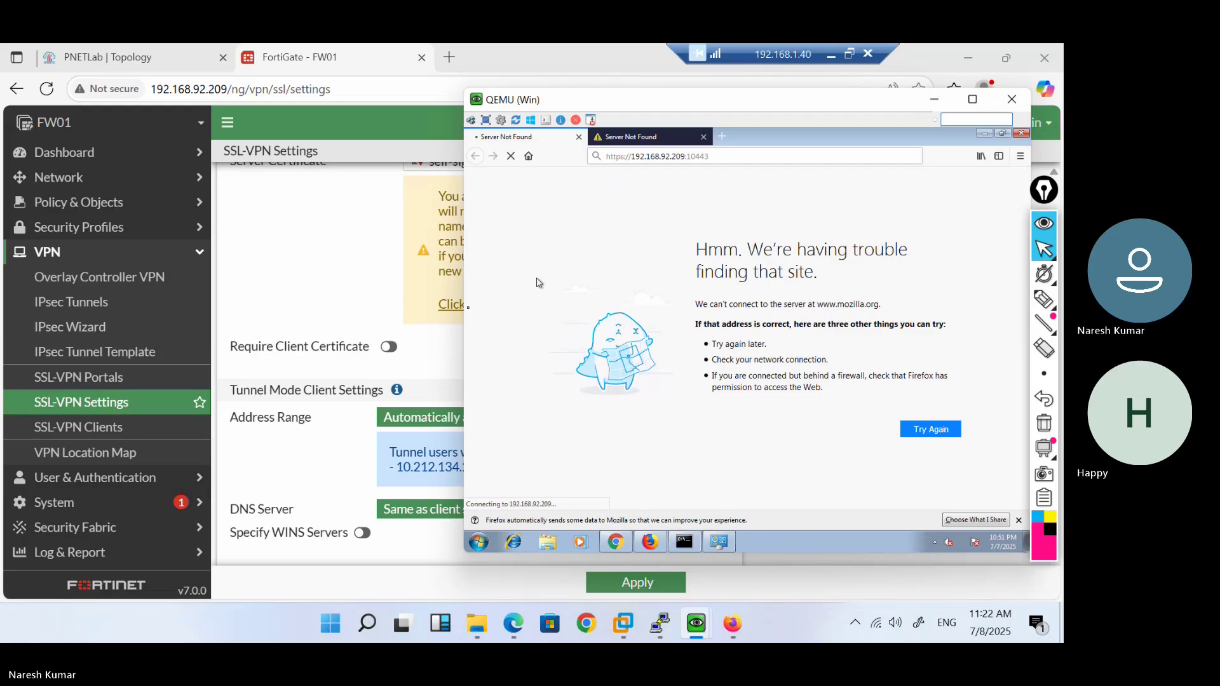
Launch cmd on the host via Win+R and type ping 192.168.92.209
key("super+r")
type("cmd")
key("Return")
type("ping ")
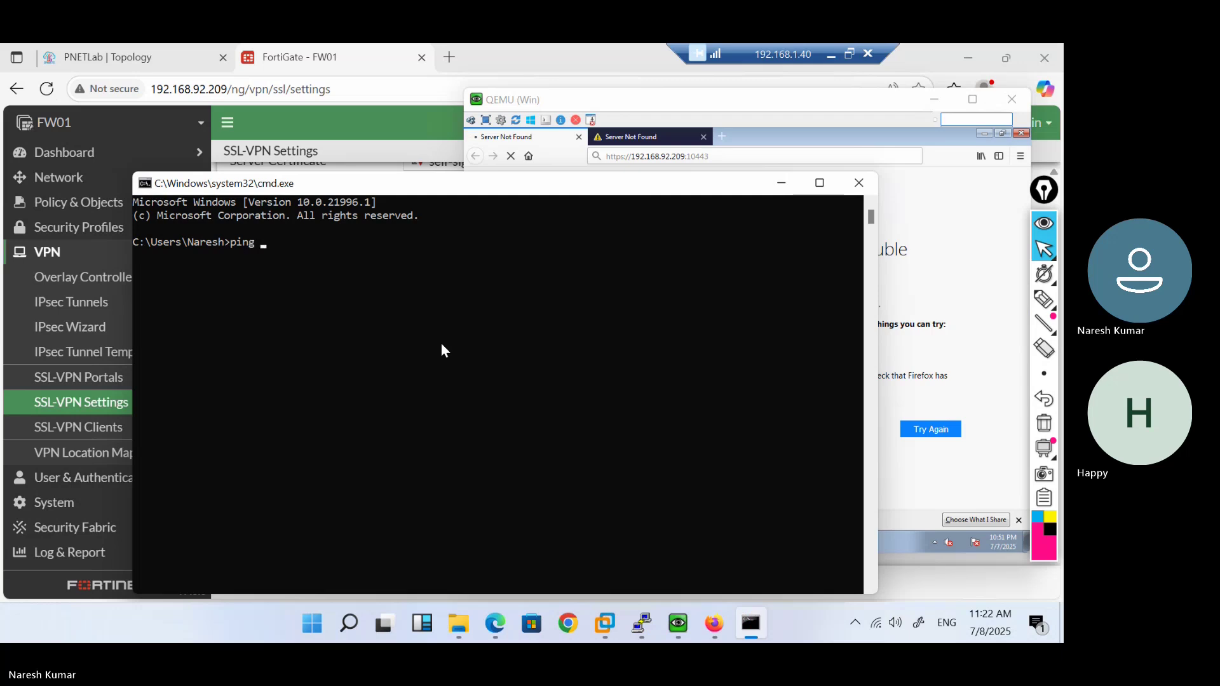
type("192.168.92.209")
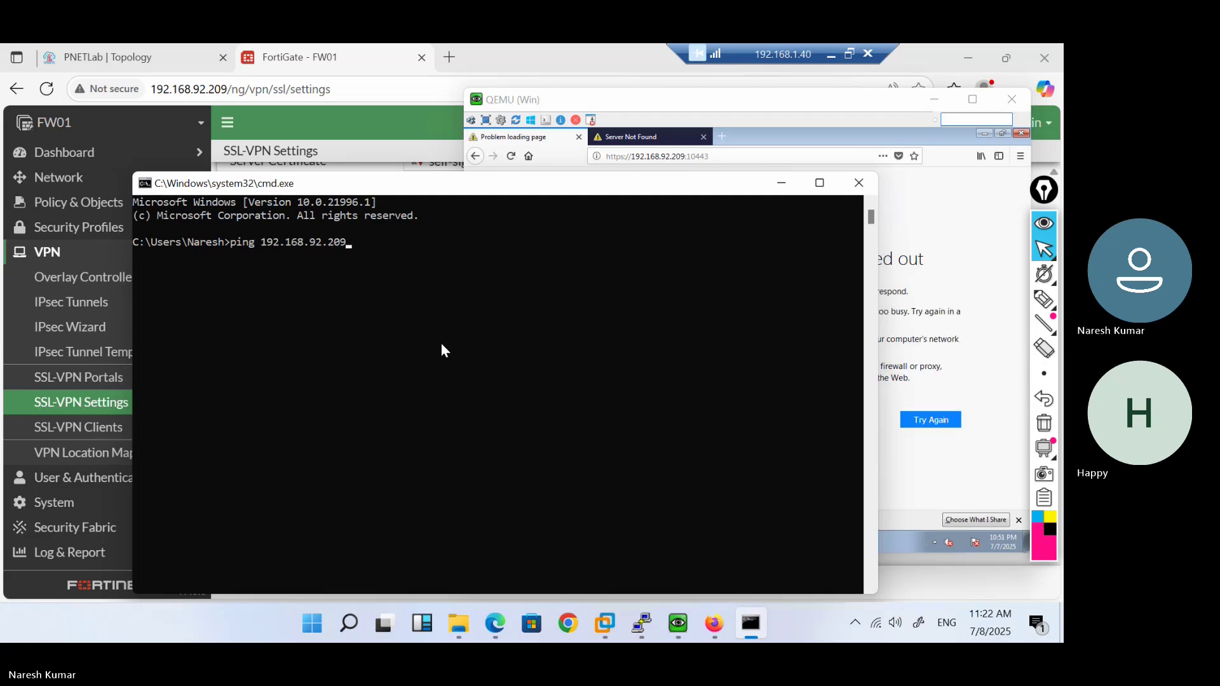
Confirm 192.168.92.209 replies to the host's ping, then run ipconfig in the VM's prompt
key("Return")
key("ctrl+c")
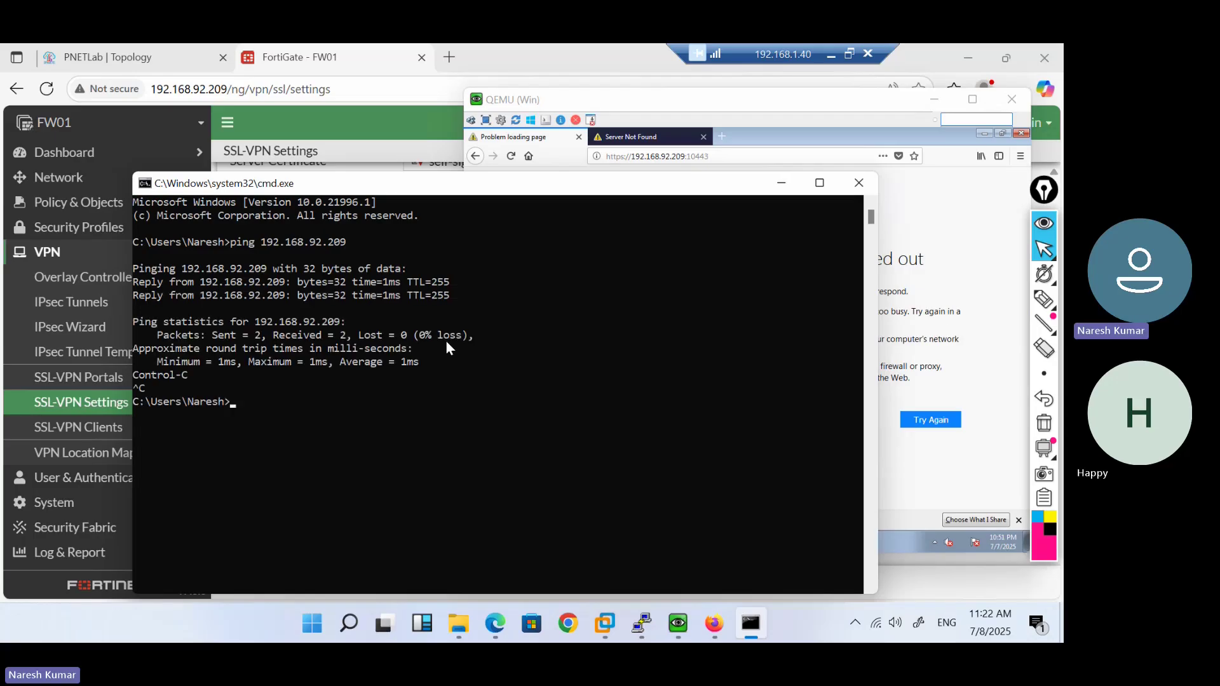
left_click(781, 183)
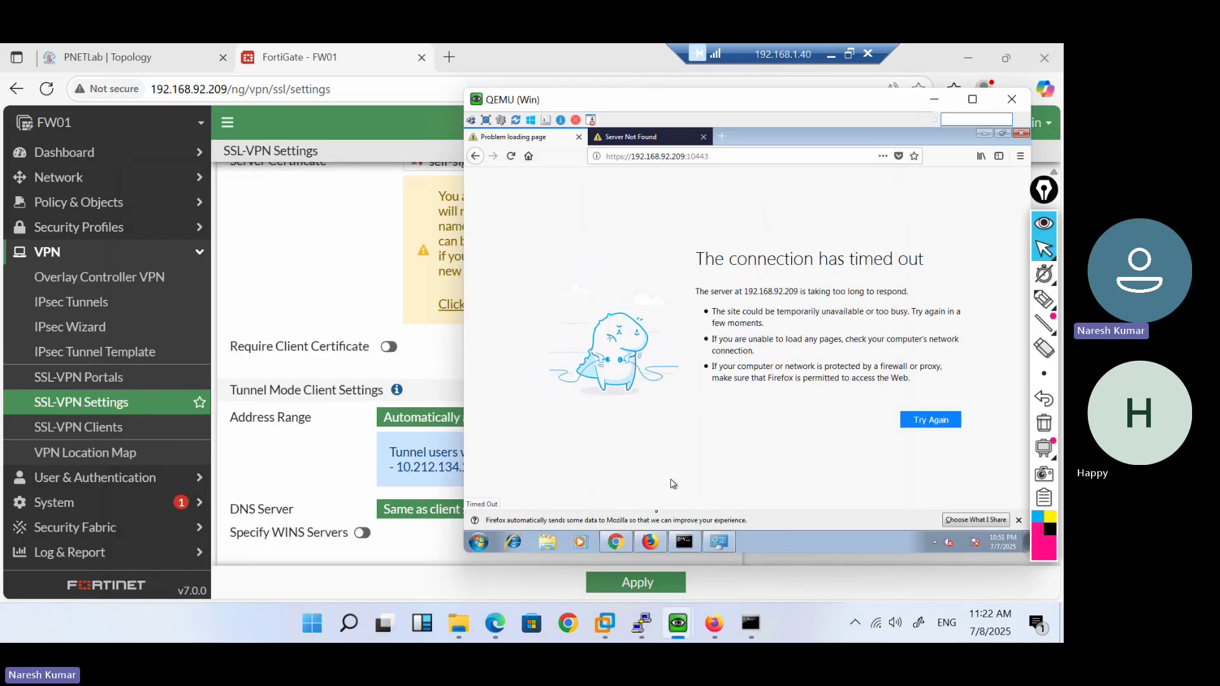
left_click(683, 542)
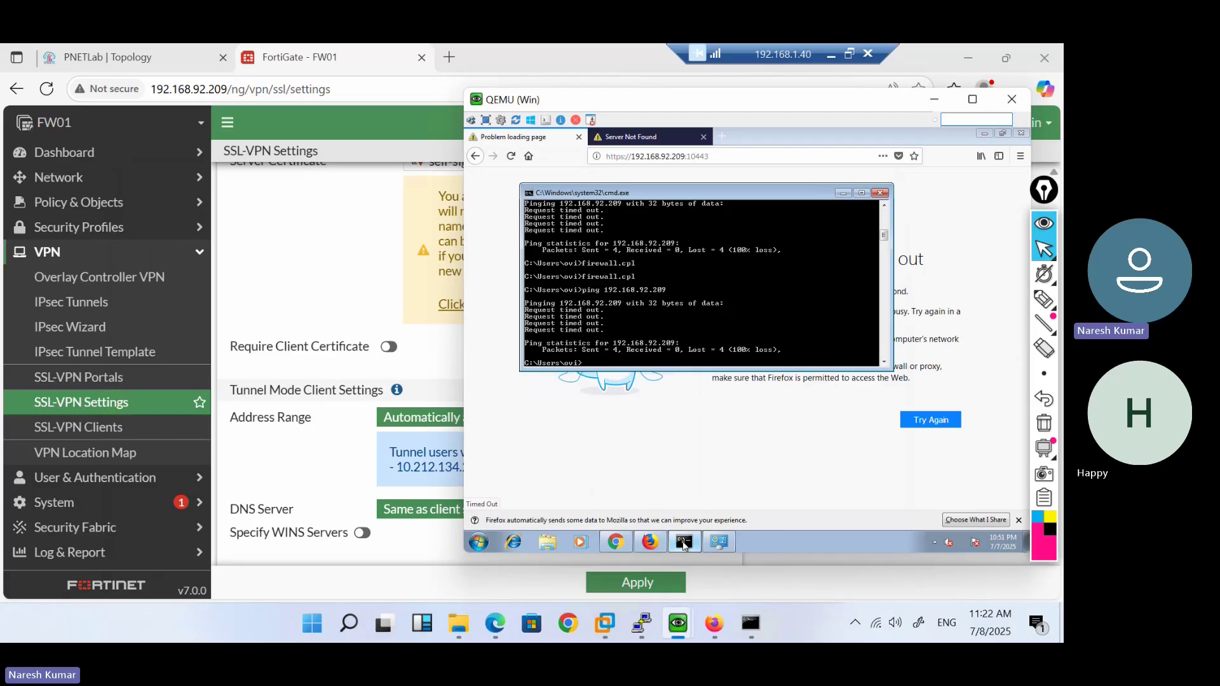
type("ipconfig")
key("Return")
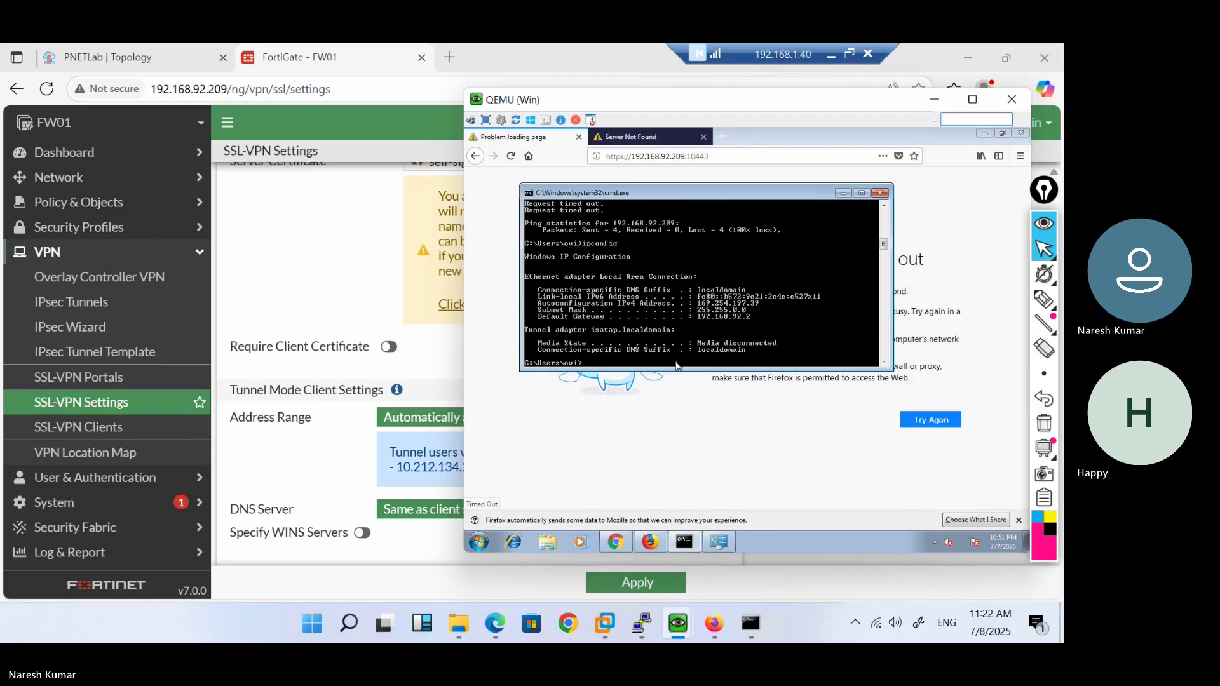
Ping 1.1.1.1 from the VM to test internet reachability
type("ip")
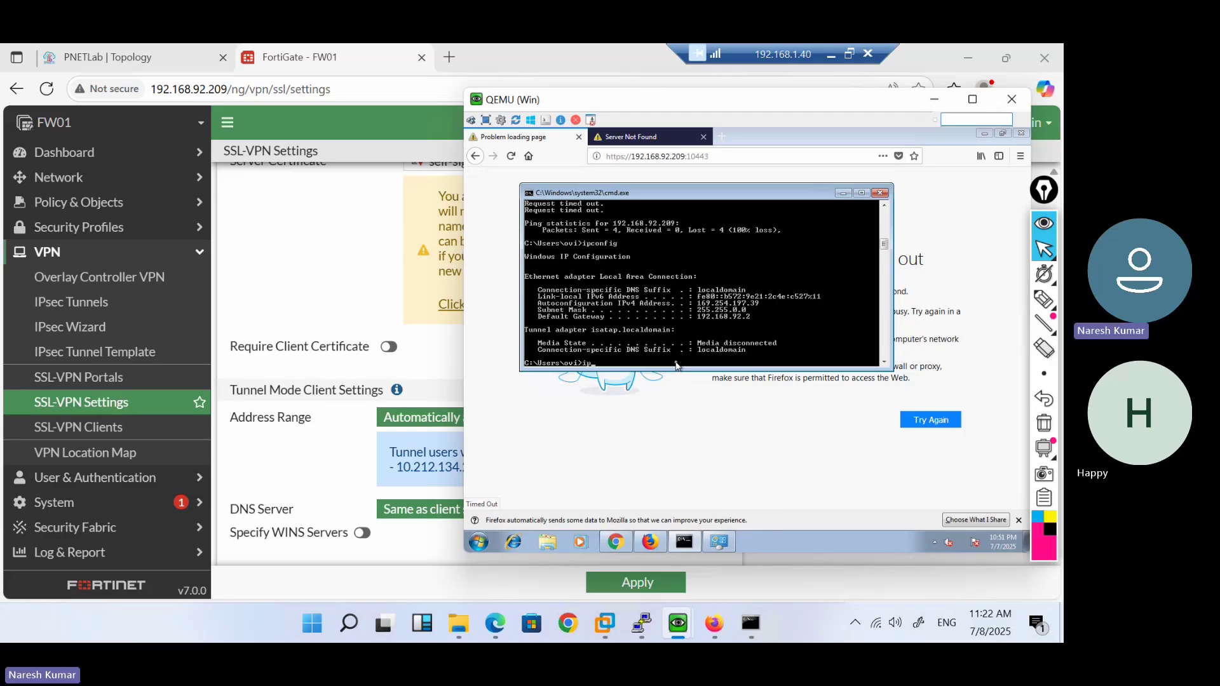
key("BackSpace")
key("BackSpace")
type("ping 1.1.1.1")
key("Return")
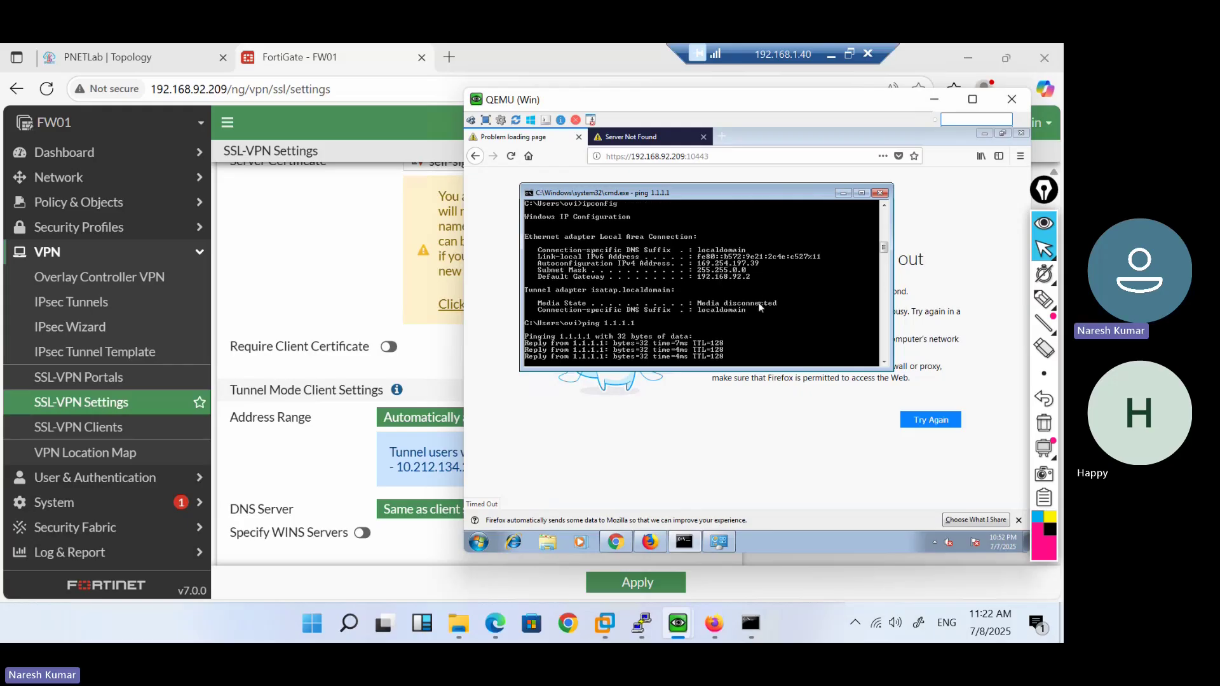
key("ctrl+c")
Try ipconfig /renew and ipconfig /release, then open Network Connections with ncpa.cpl
type("ipconfi")
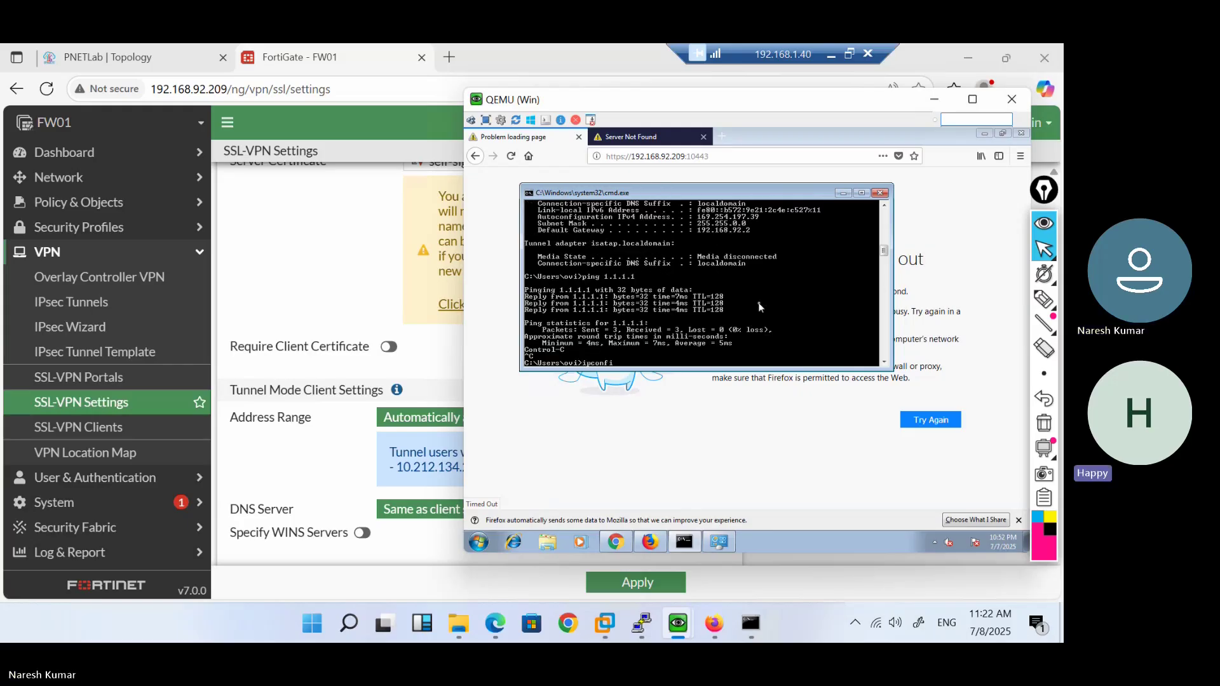
type("g /renew")
key("Return")
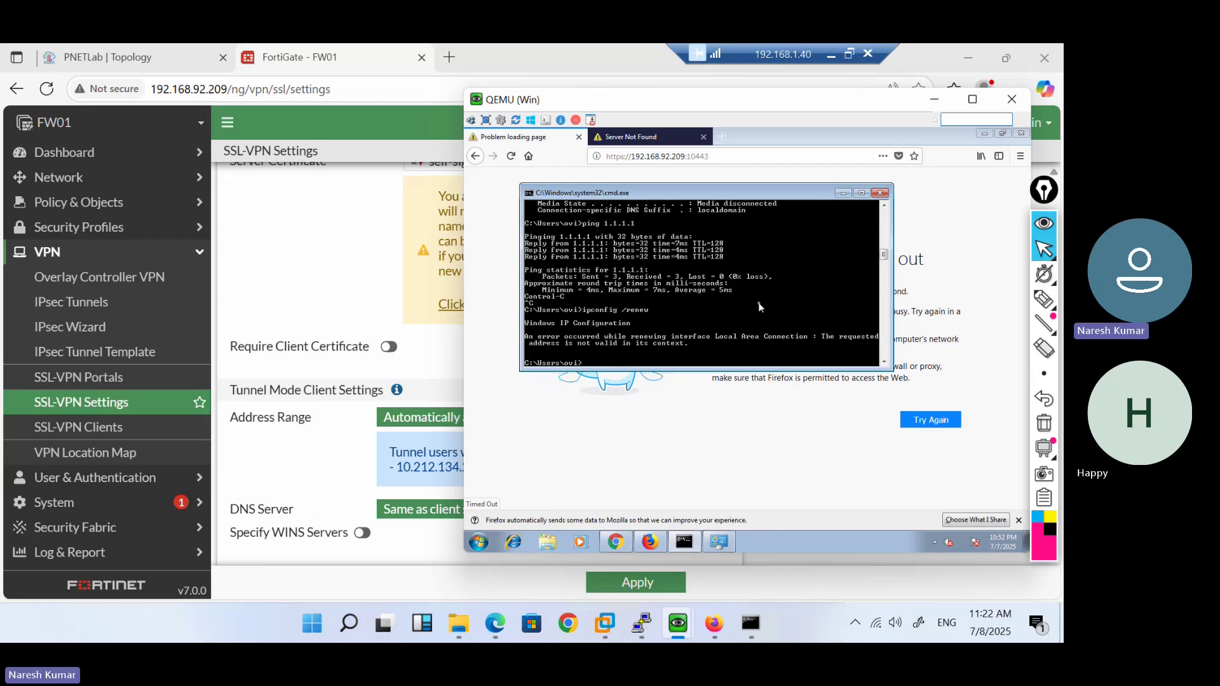
type("i")
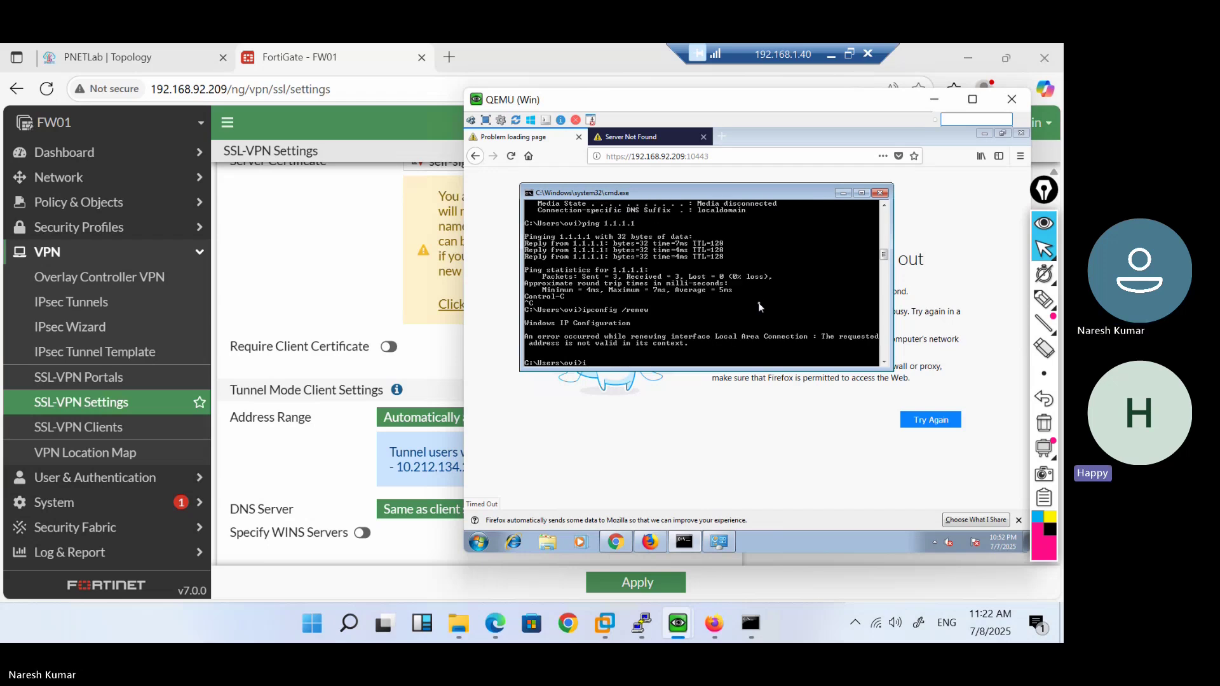
type("pconfig /re")
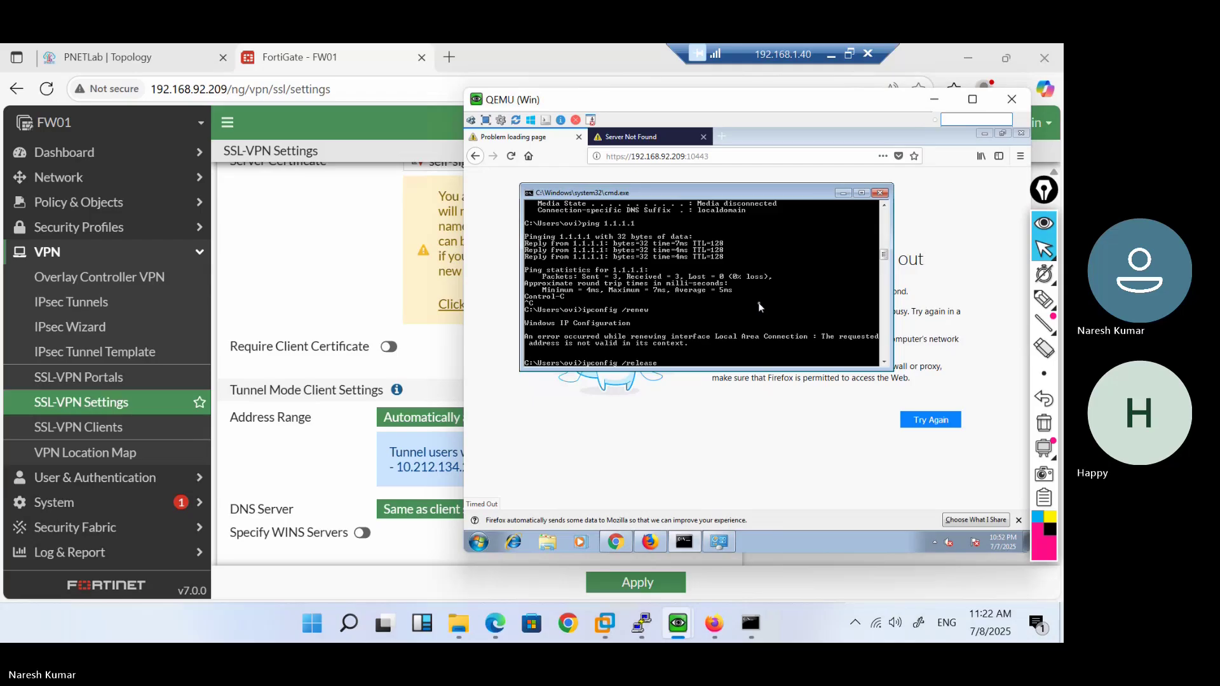
type("lease")
key("Return")
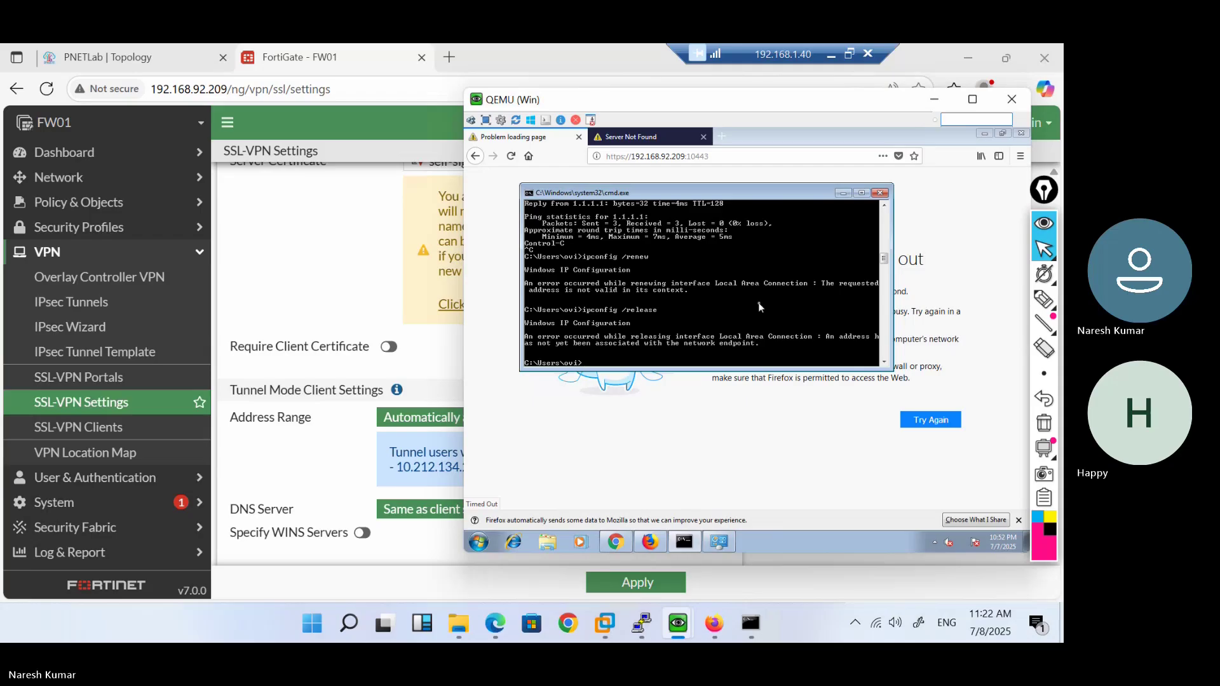
type("ncpa.cpl")
key("Return")
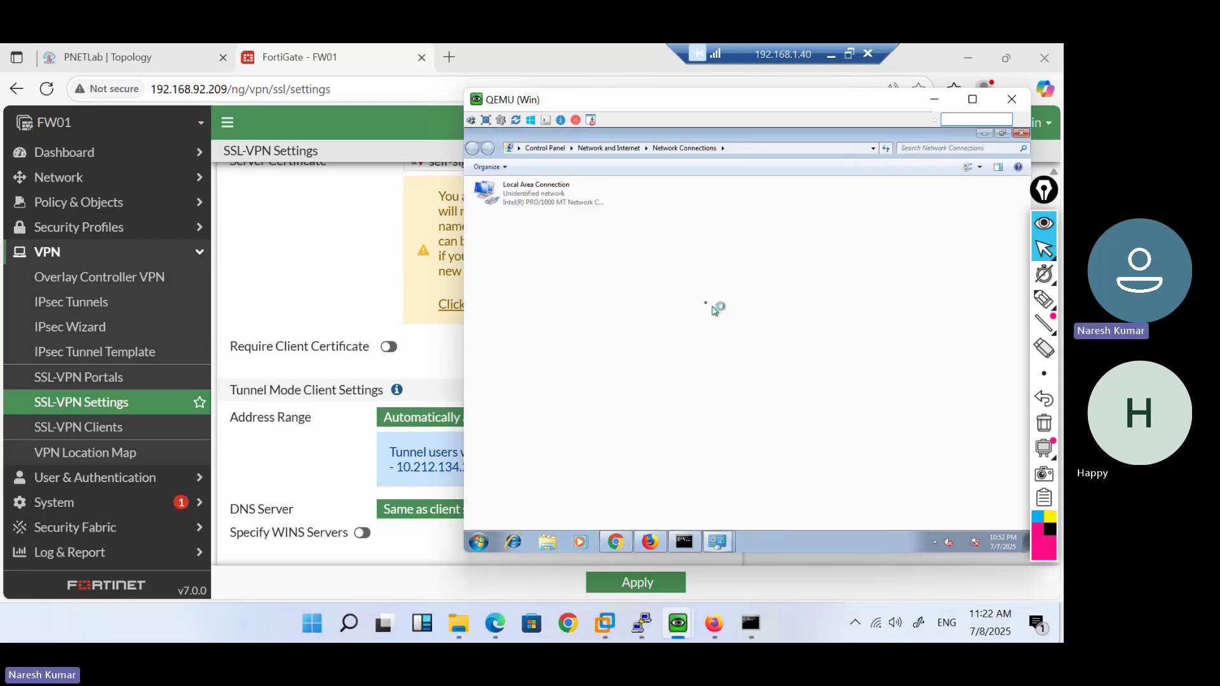
Inspect Local Area Connection's status details and IPv4 properties without changing anything
left_click(528, 202)
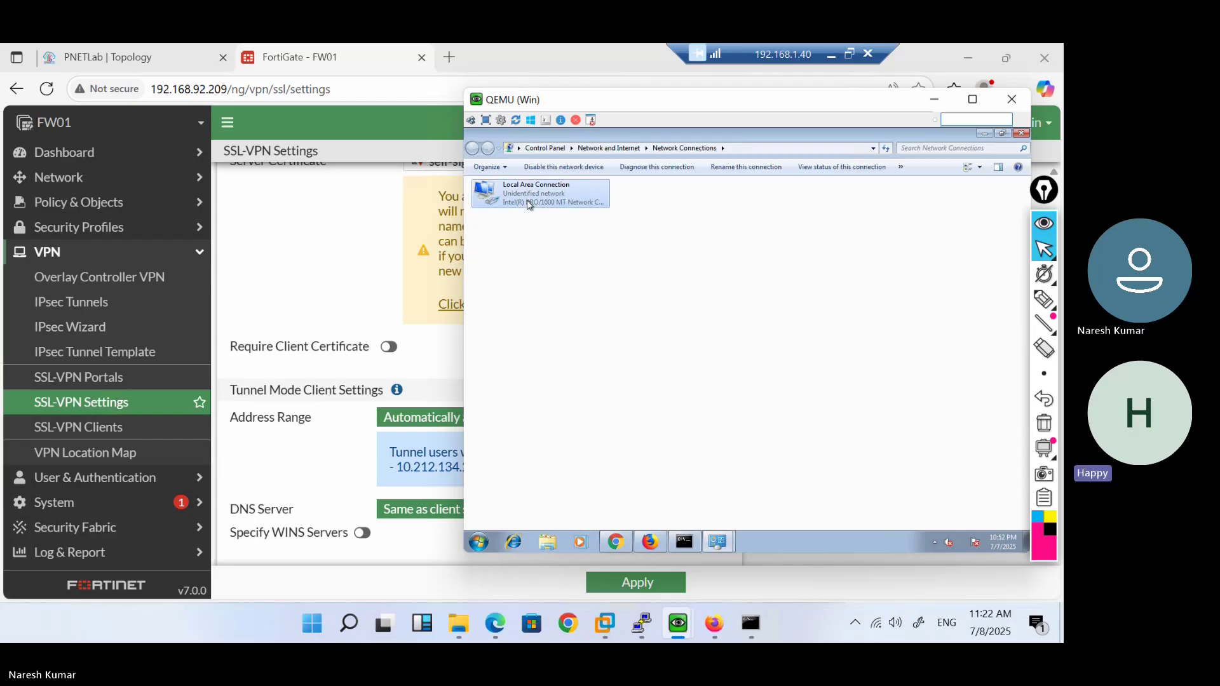
key("Return")
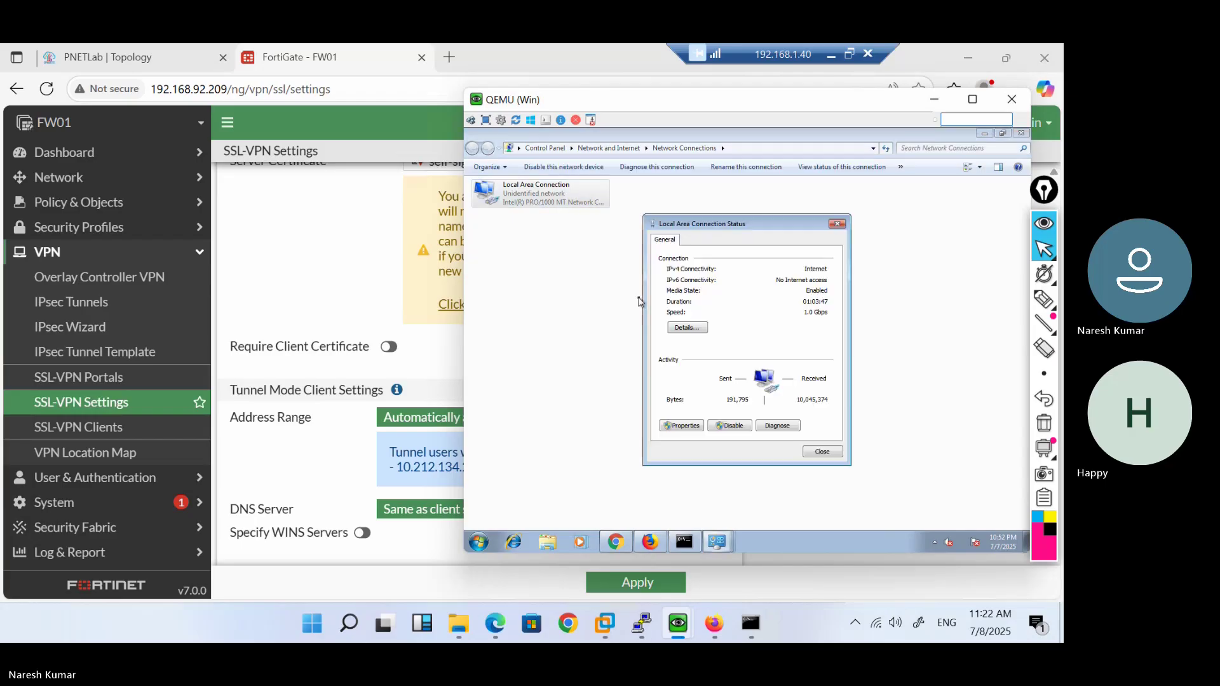
left_click(699, 328)
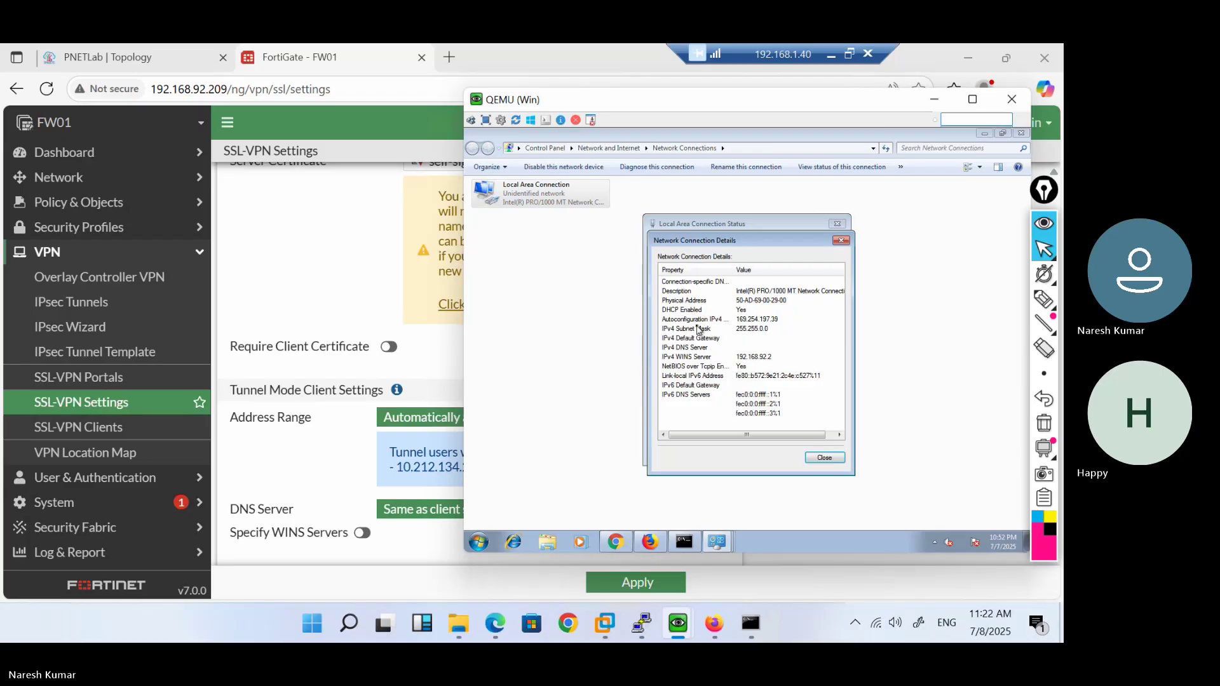
left_click(824, 458)
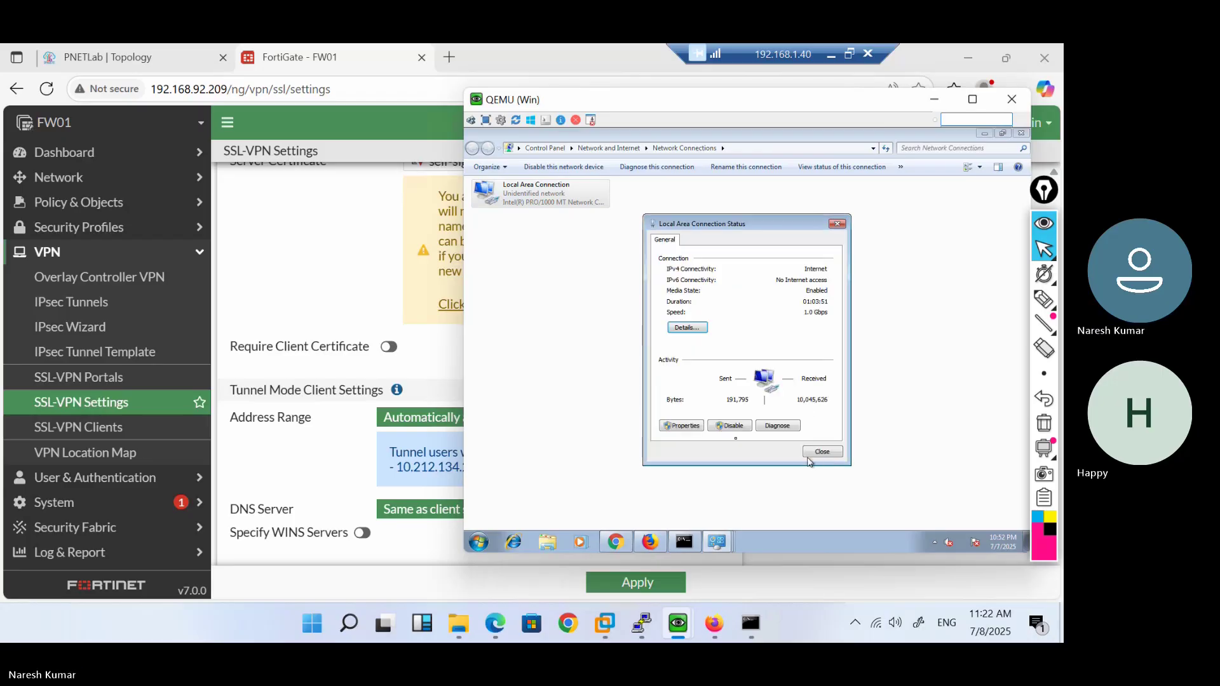
left_click(685, 427)
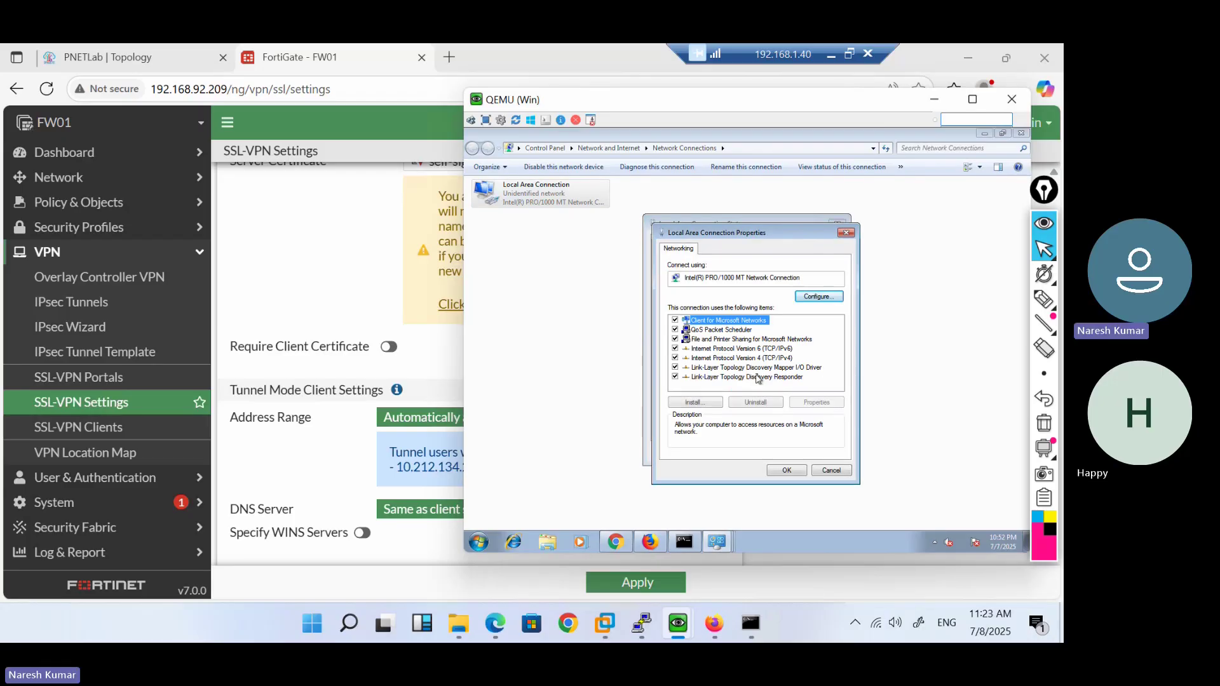
left_click(777, 360)
double_click(777, 360)
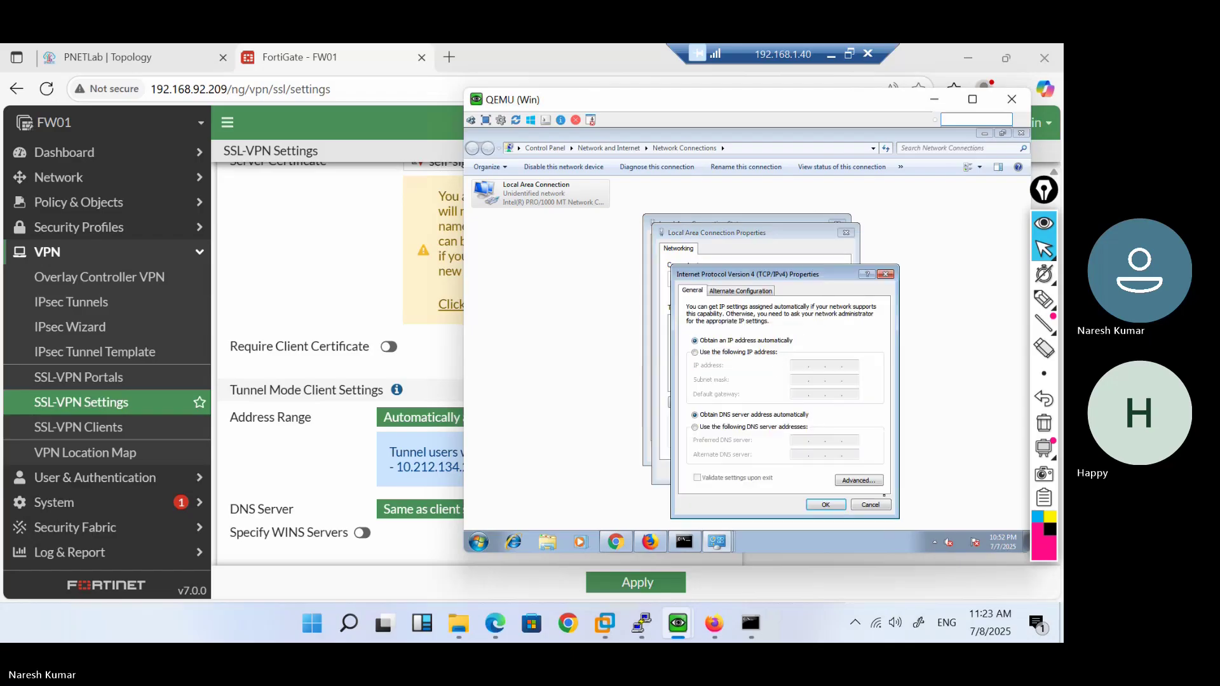
left_click(881, 506)
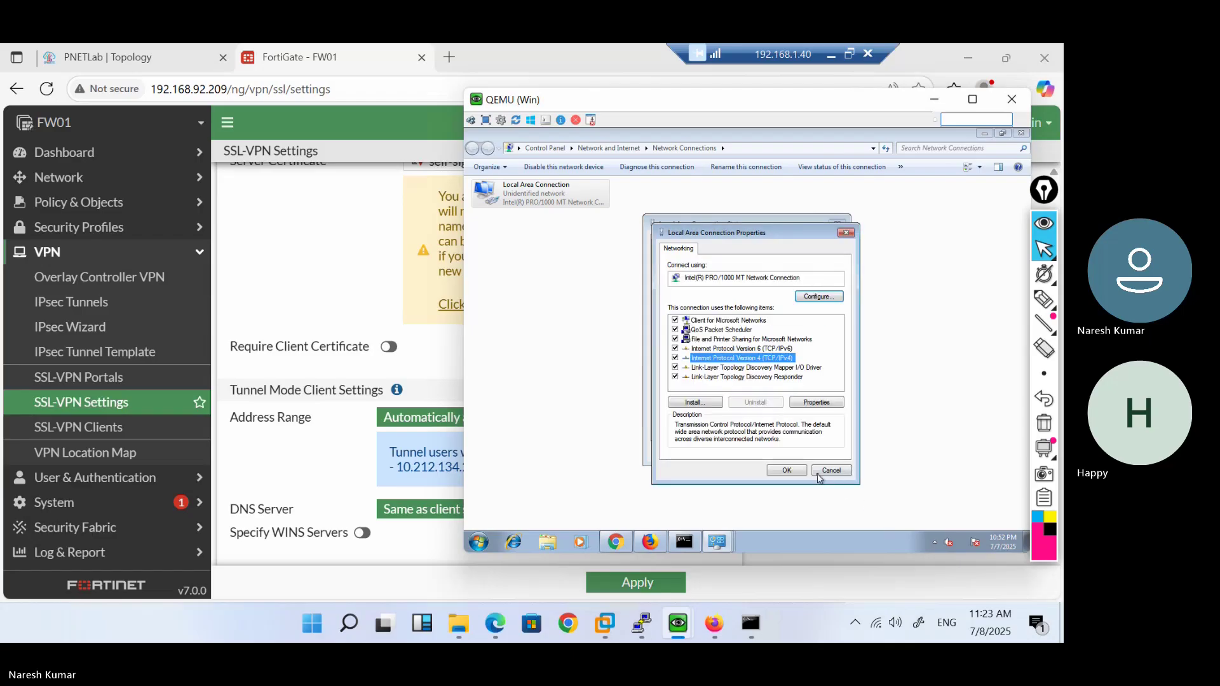
left_click(819, 479)
Disable and re-enable the adapter, then confirm its new DHCP address 192.168.92.210
left_click(730, 429)
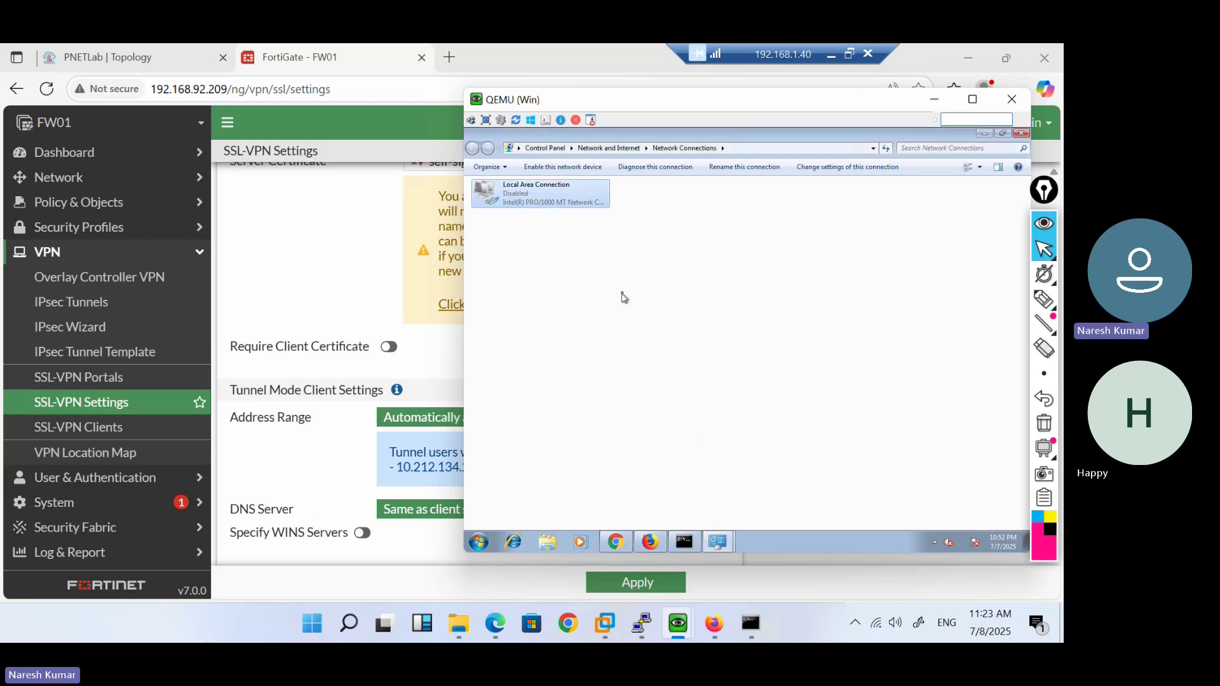
left_click(550, 169)
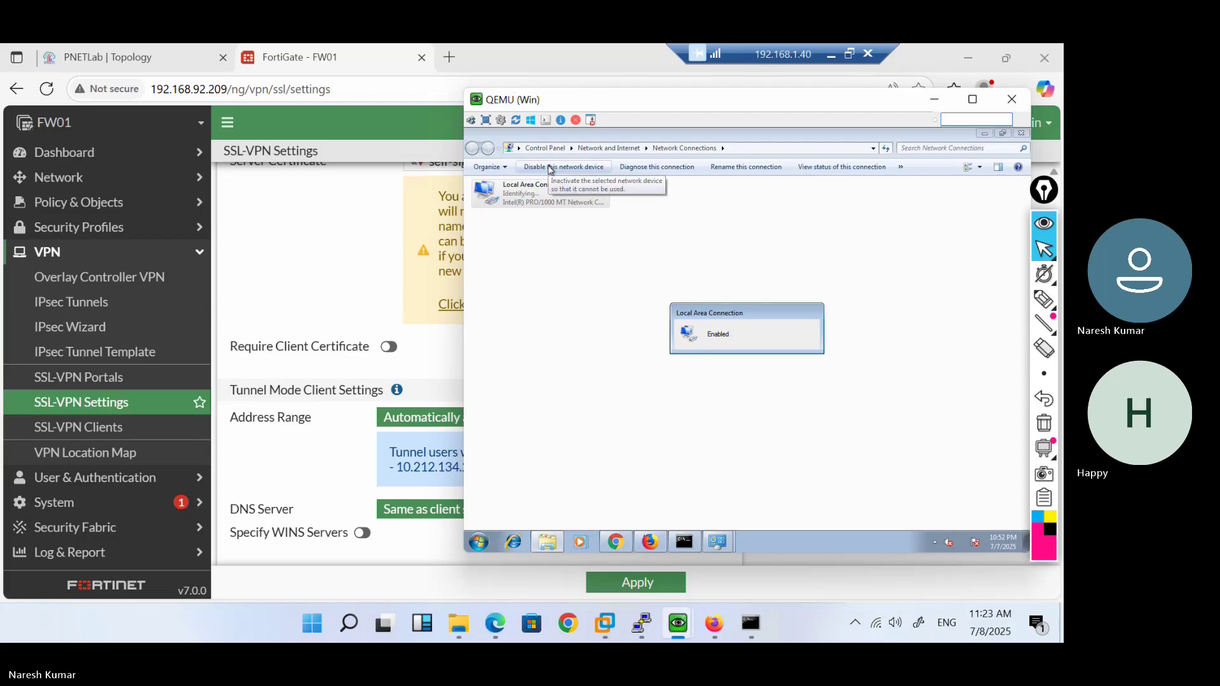
double_click(524, 203)
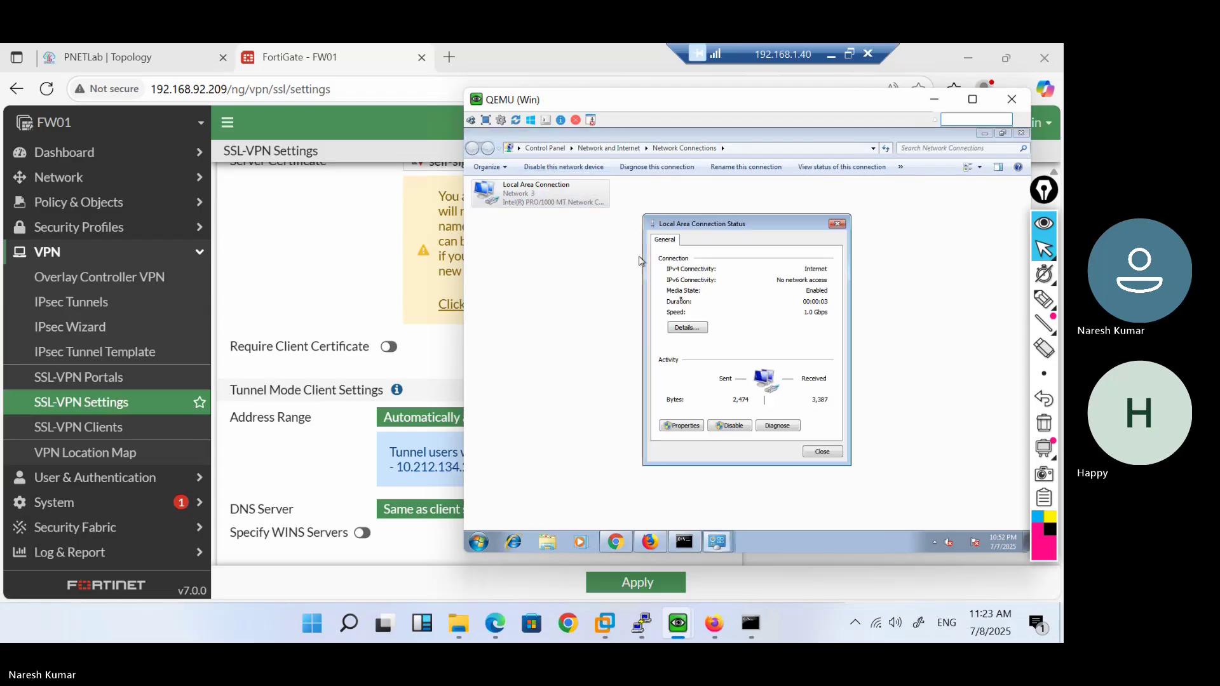
left_click(701, 328)
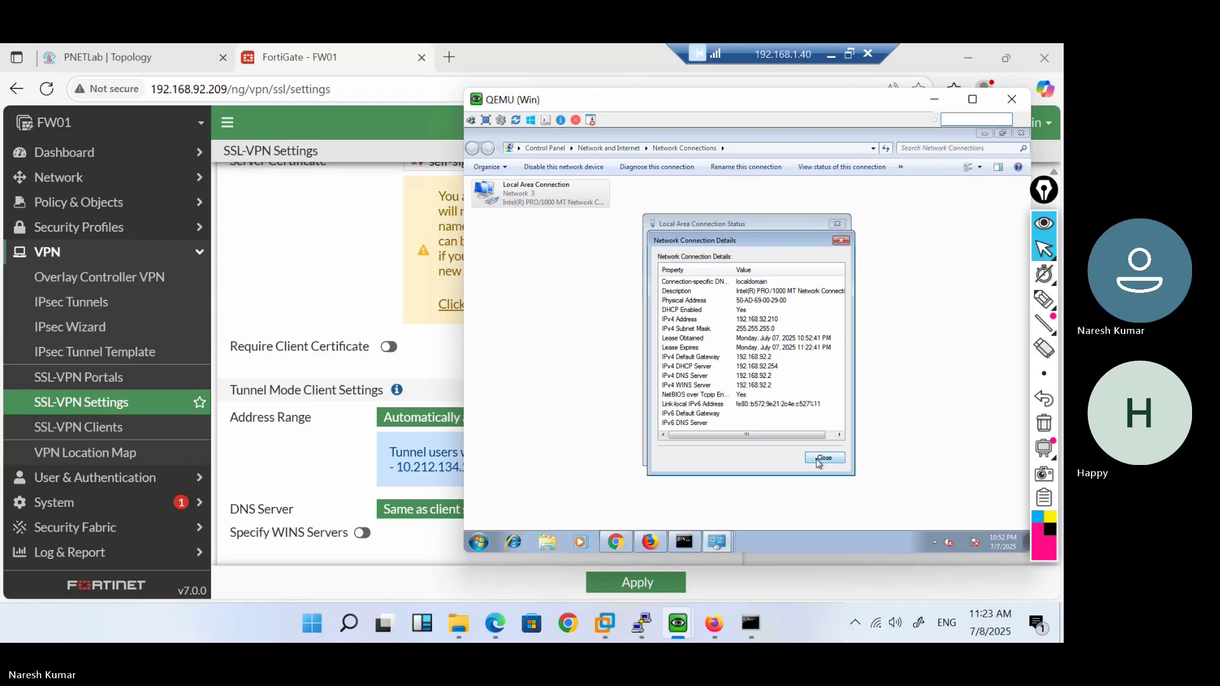
left_click(821, 459)
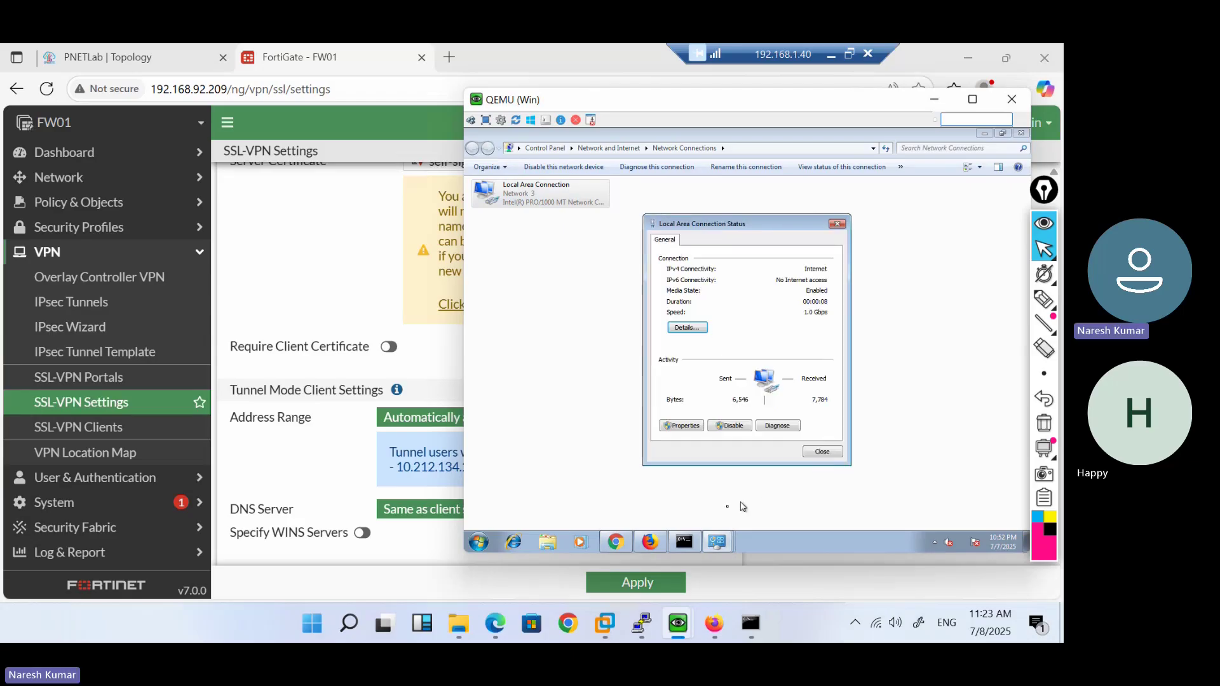
key("Escape")
Rerun ipconfig in the VM's command prompt to confirm the new address
left_click(688, 542)
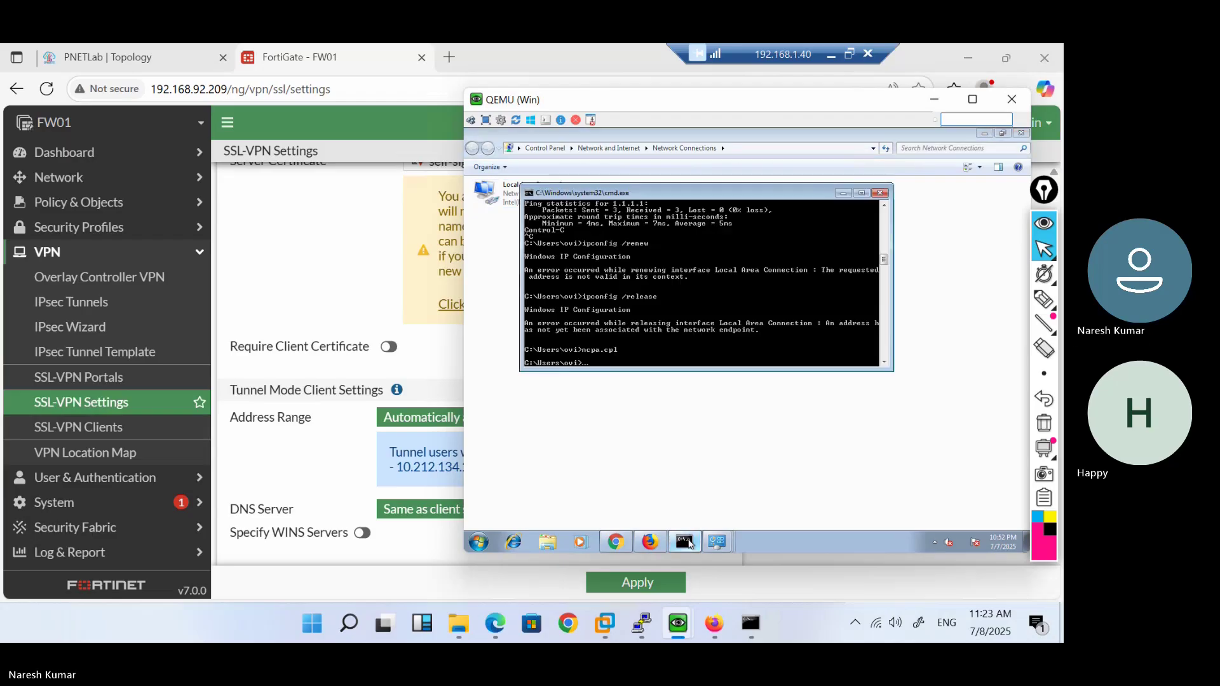
key("Up")
key("Up")
key("Up")
key("Return")
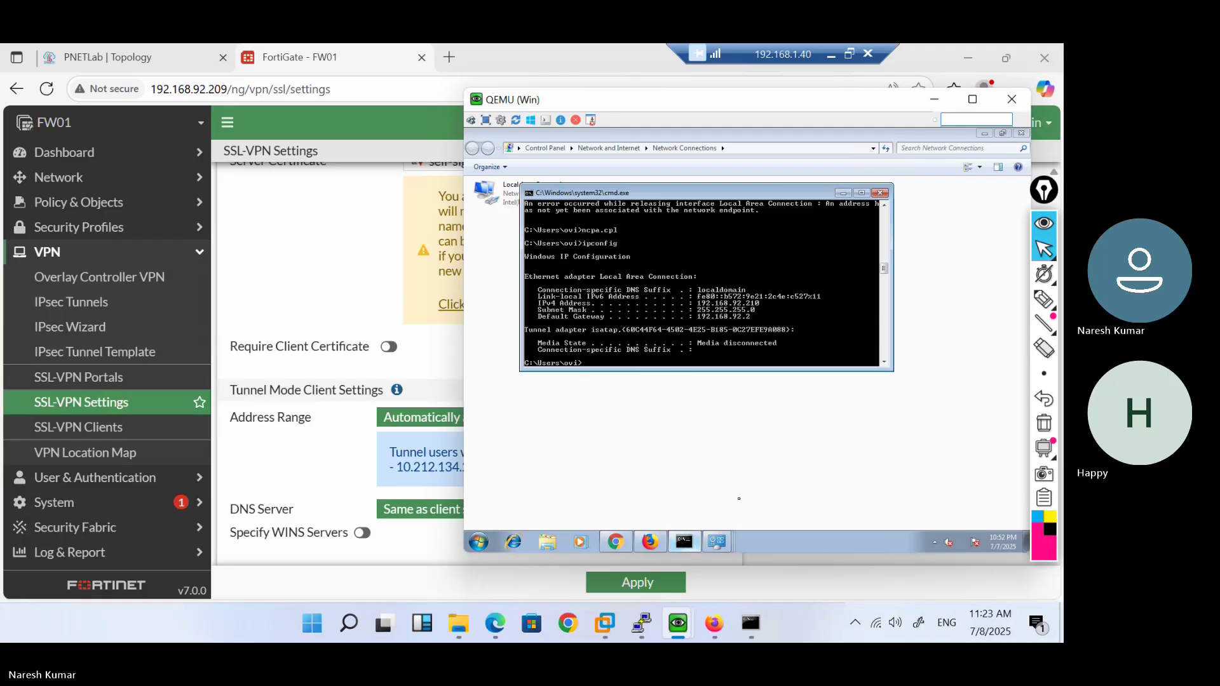
Add and confirm a Firefox security exception for the firewall's self-signed certificate
left_click(652, 542)
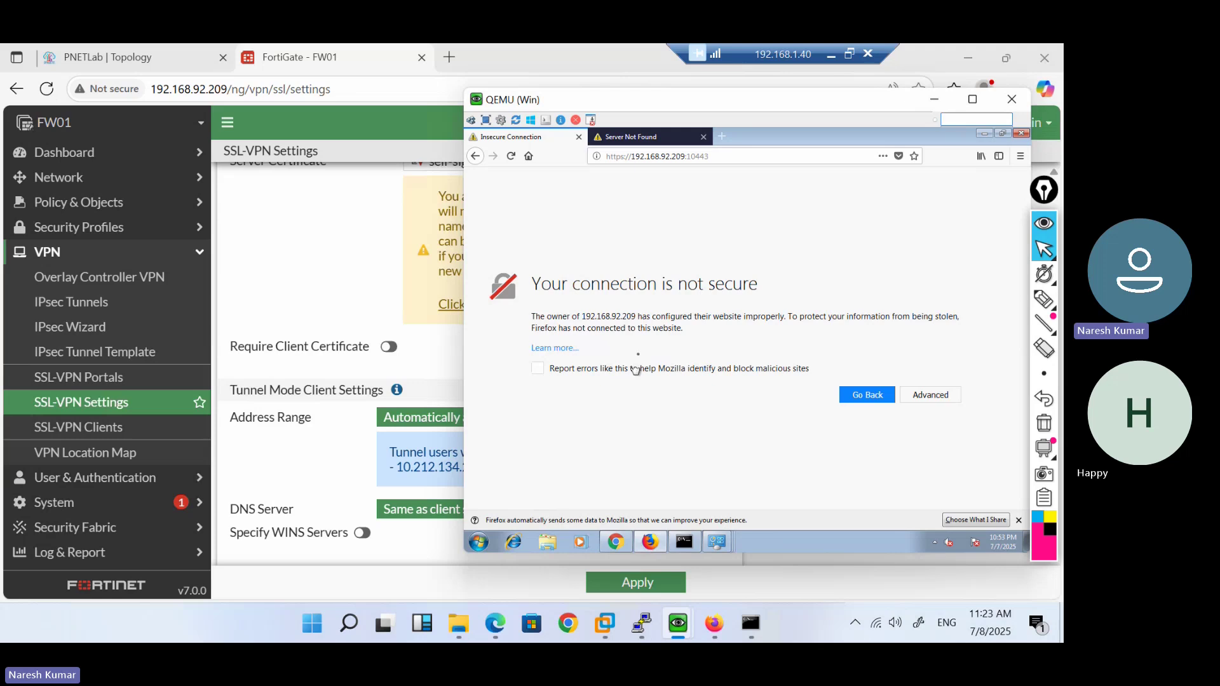
left_click(927, 394)
scroll(702, 383, "down", 3)
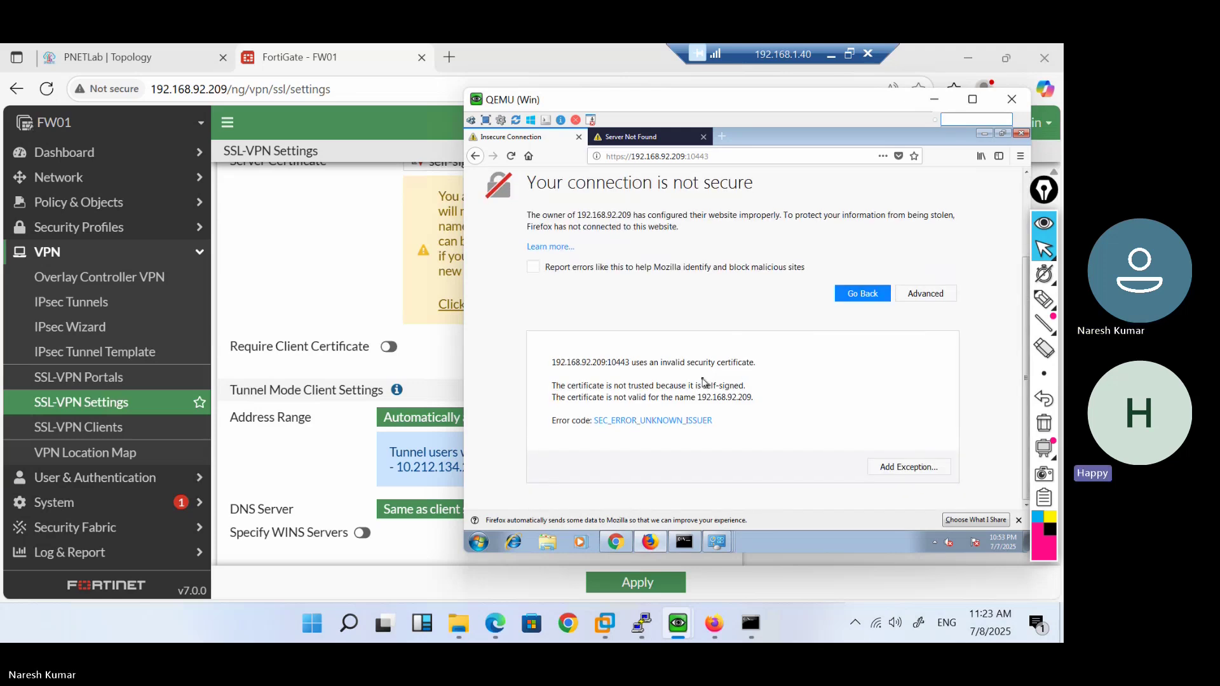
left_click(918, 473)
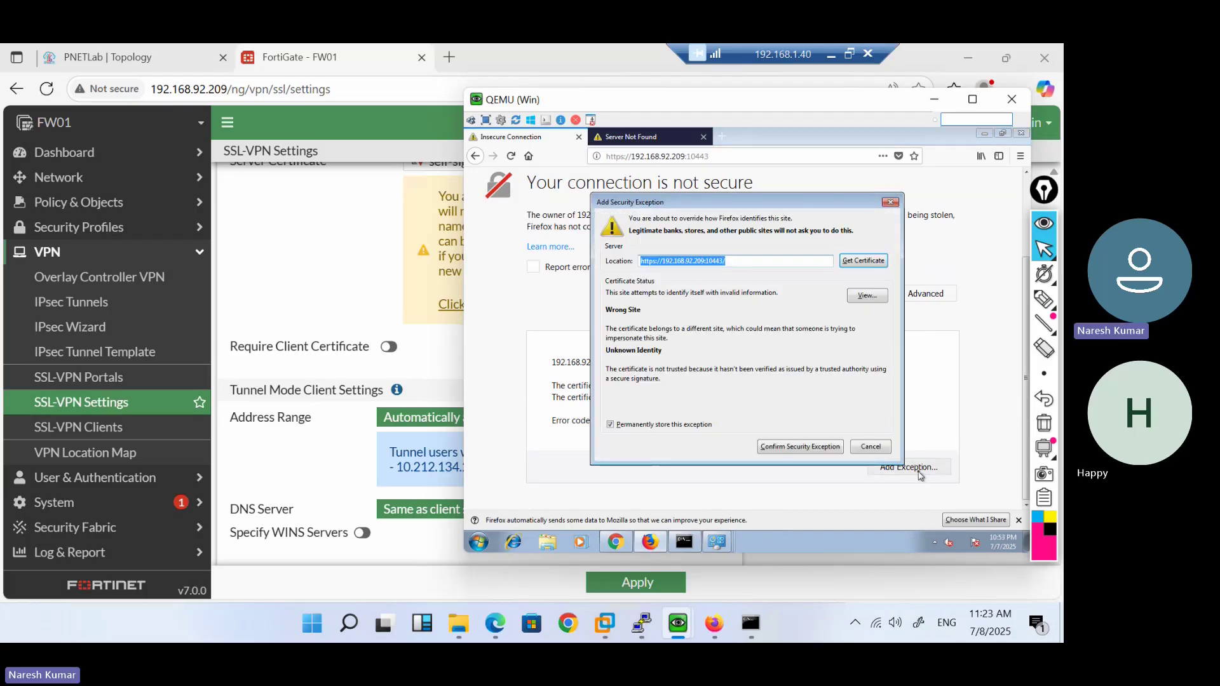
left_click(805, 452)
left_click_drag(787, 100, 653, 104)
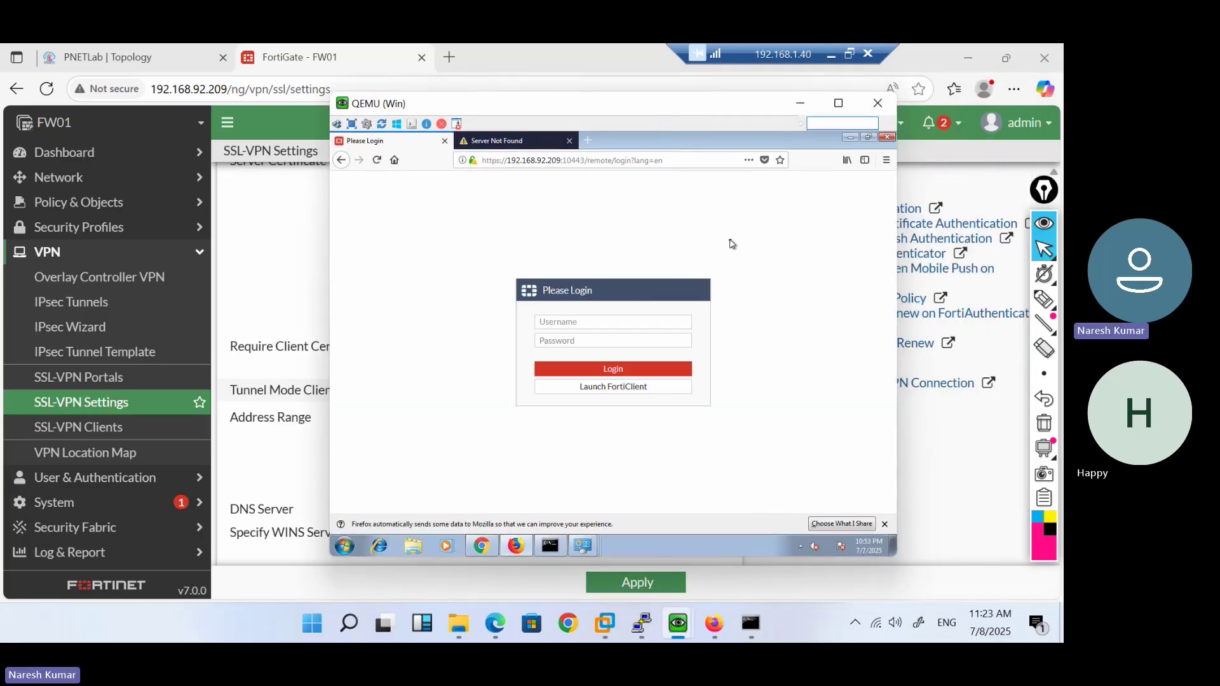
Log in on the Please Login form with the test user's username and password
left_click(623, 321)
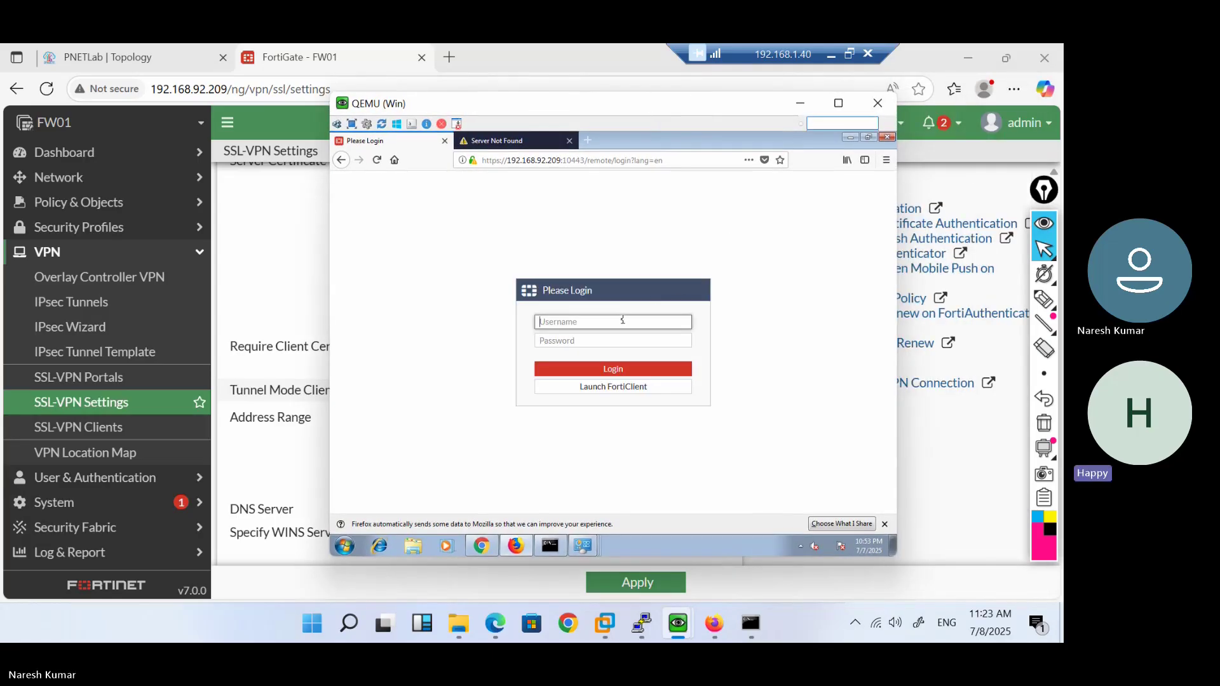
type("adm")
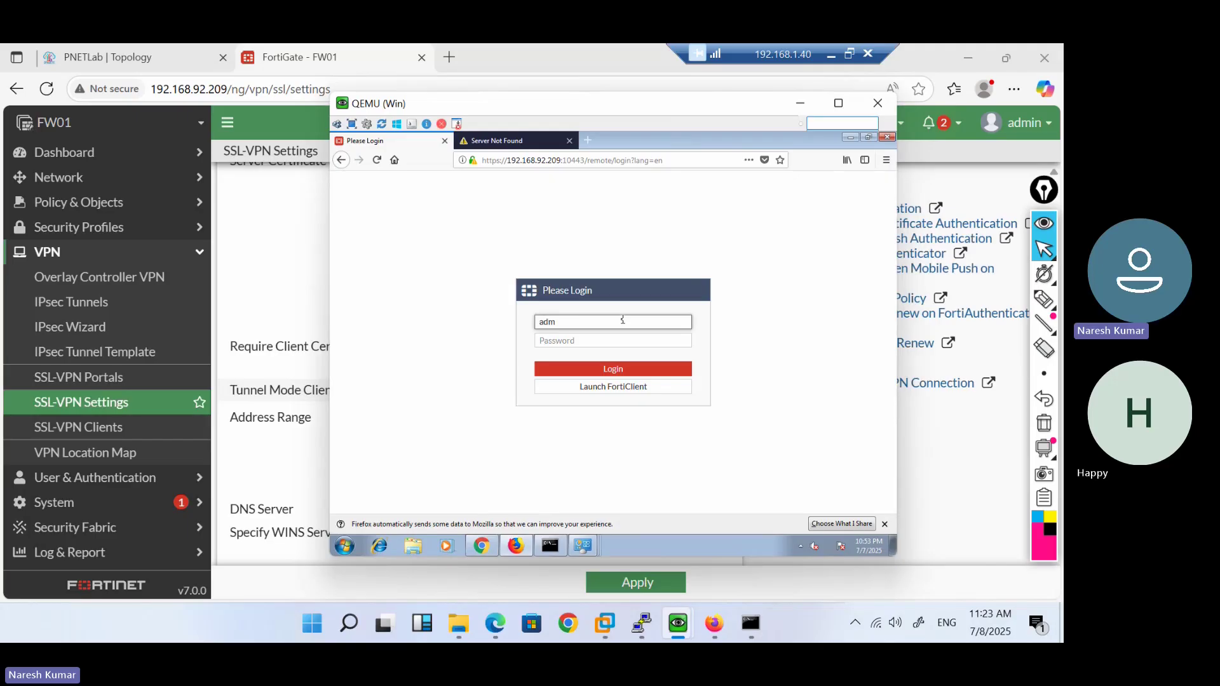
key("BackSpace")
key("BackSpace")
key("BackSpace")
type("test")
key("Tab")
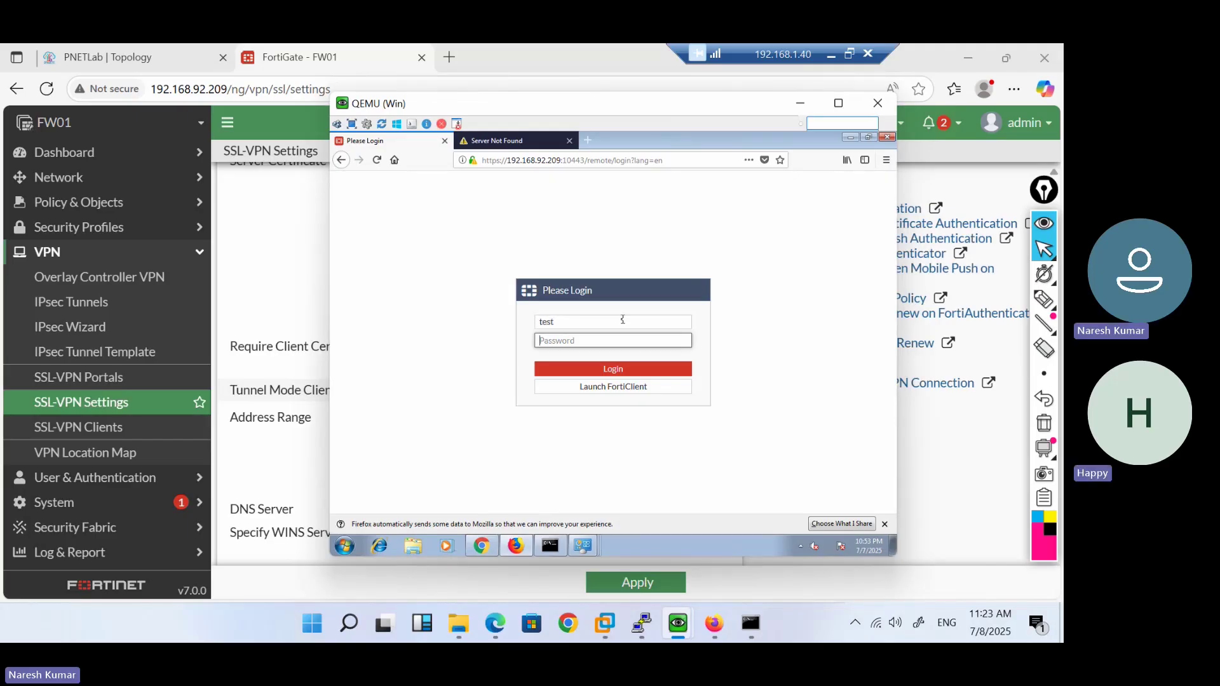
type("tes")
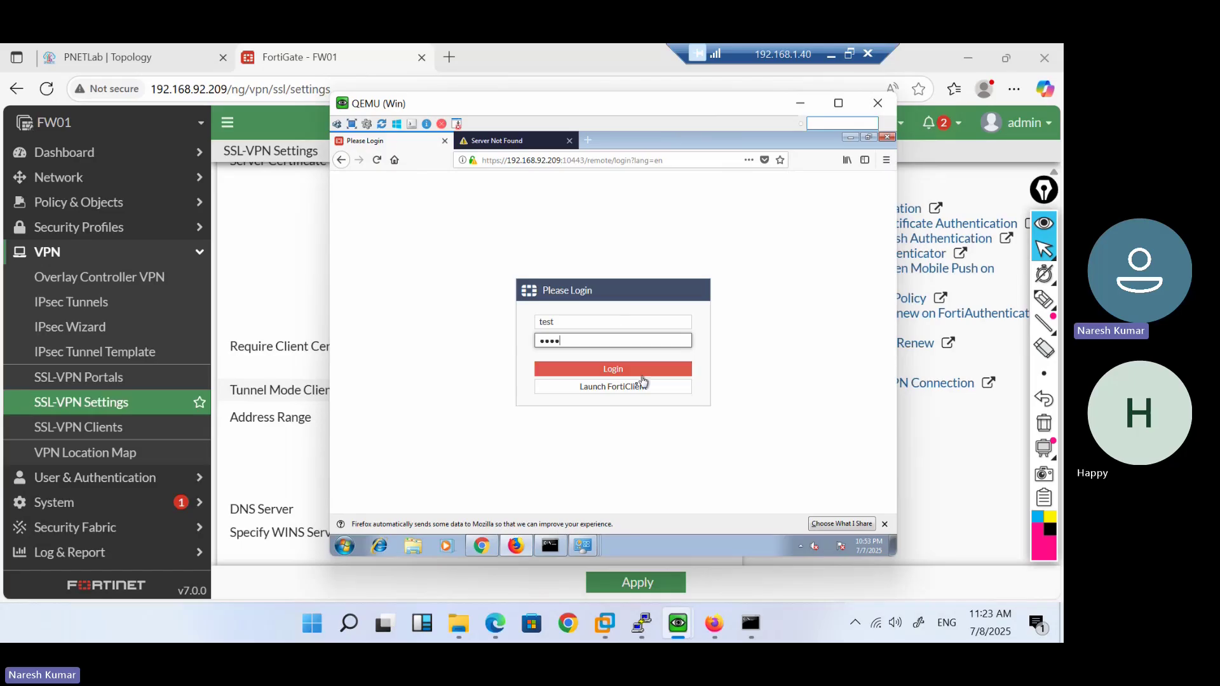
type("t")
left_click(629, 373)
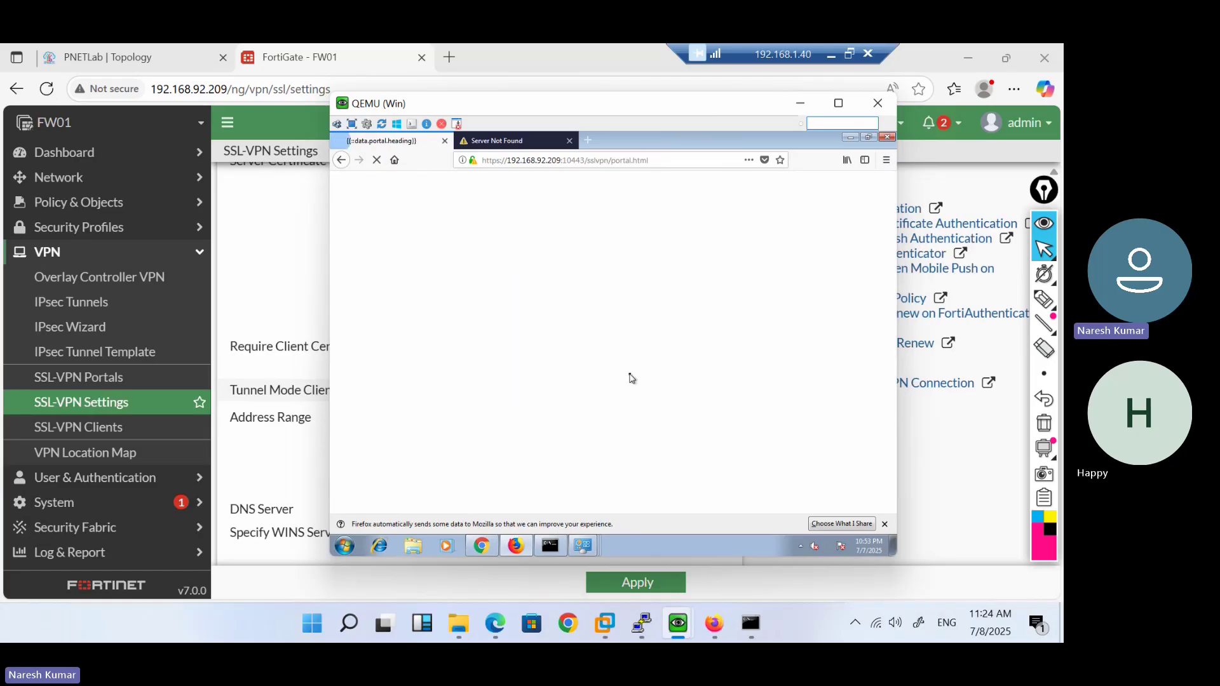
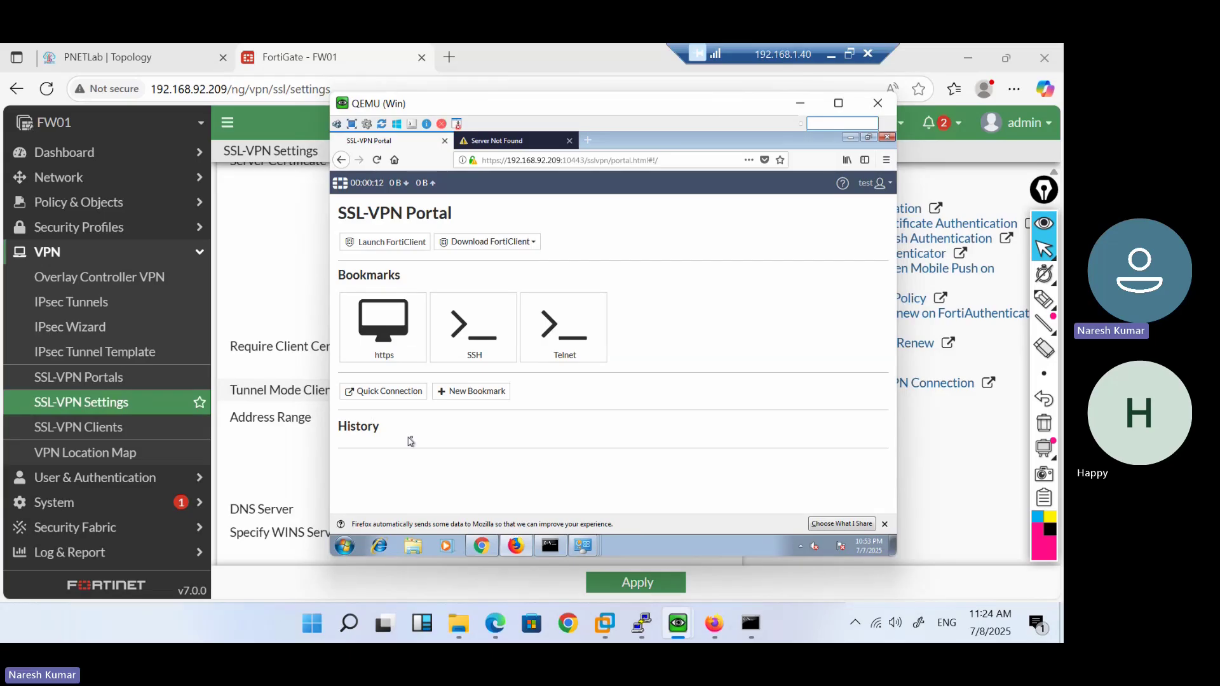
Launch the https bookmark's remote desktop session to 10.1.1.7 in a new tab
left_click(393, 350)
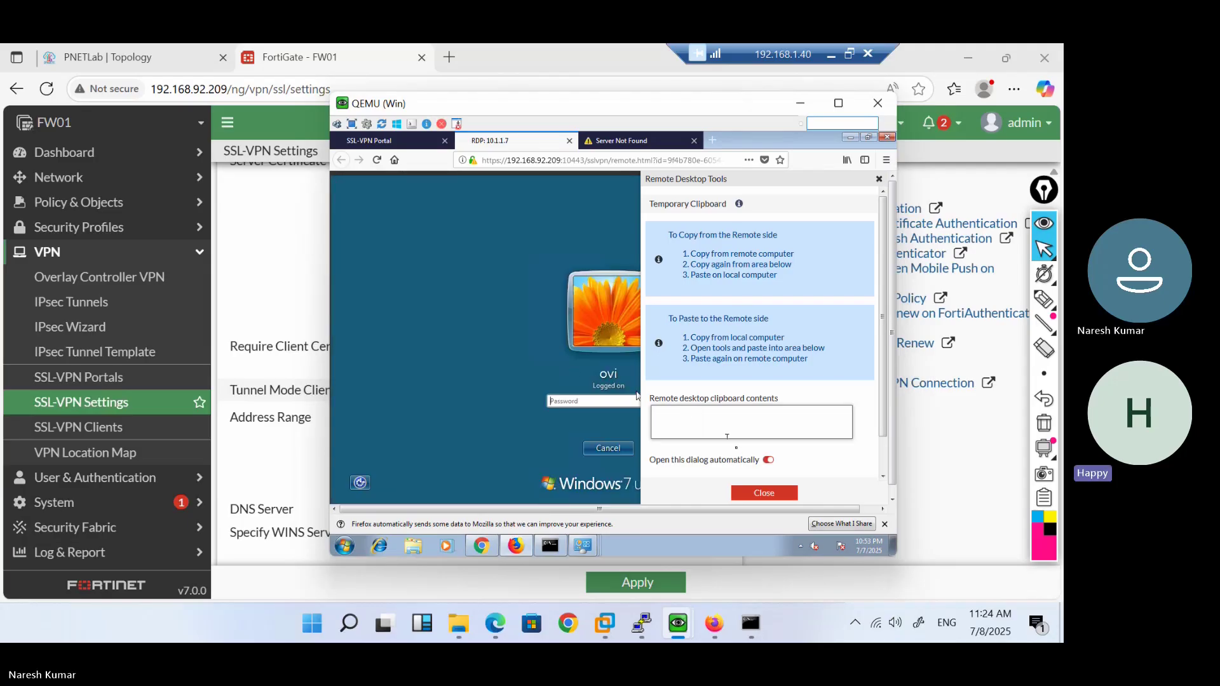
Dismiss the Remote Desktop Tools and log on to the Windows 7 desktop with the account password
left_click(756, 500)
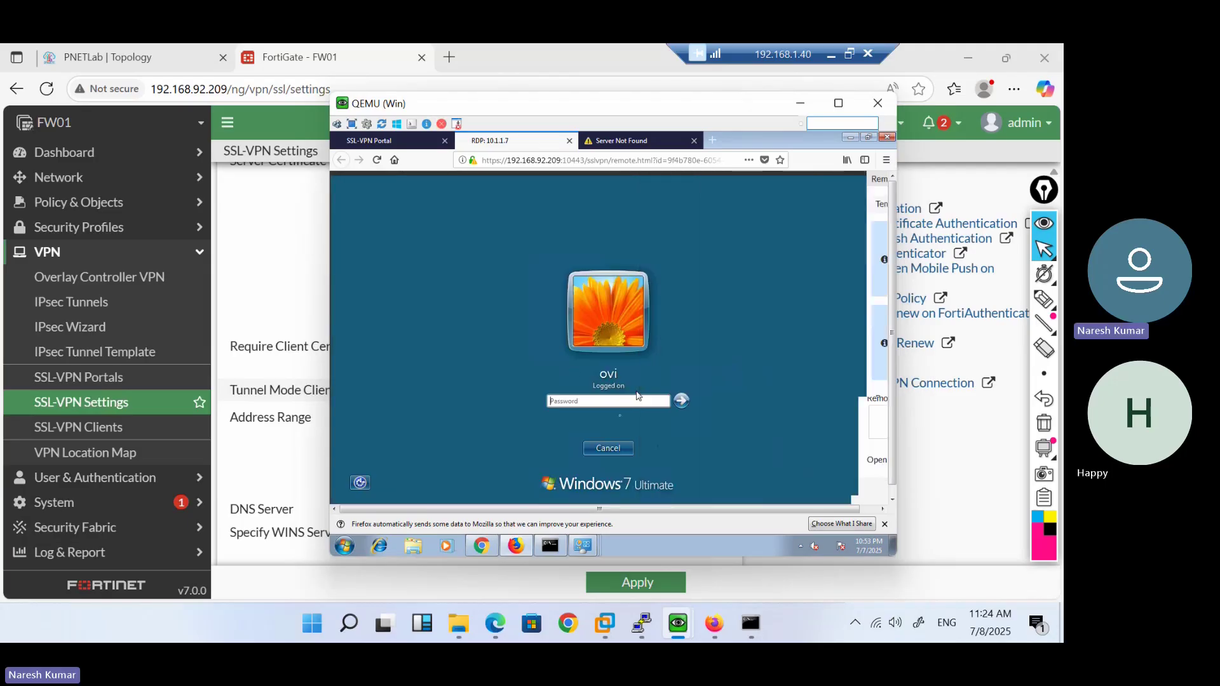
left_click(602, 401)
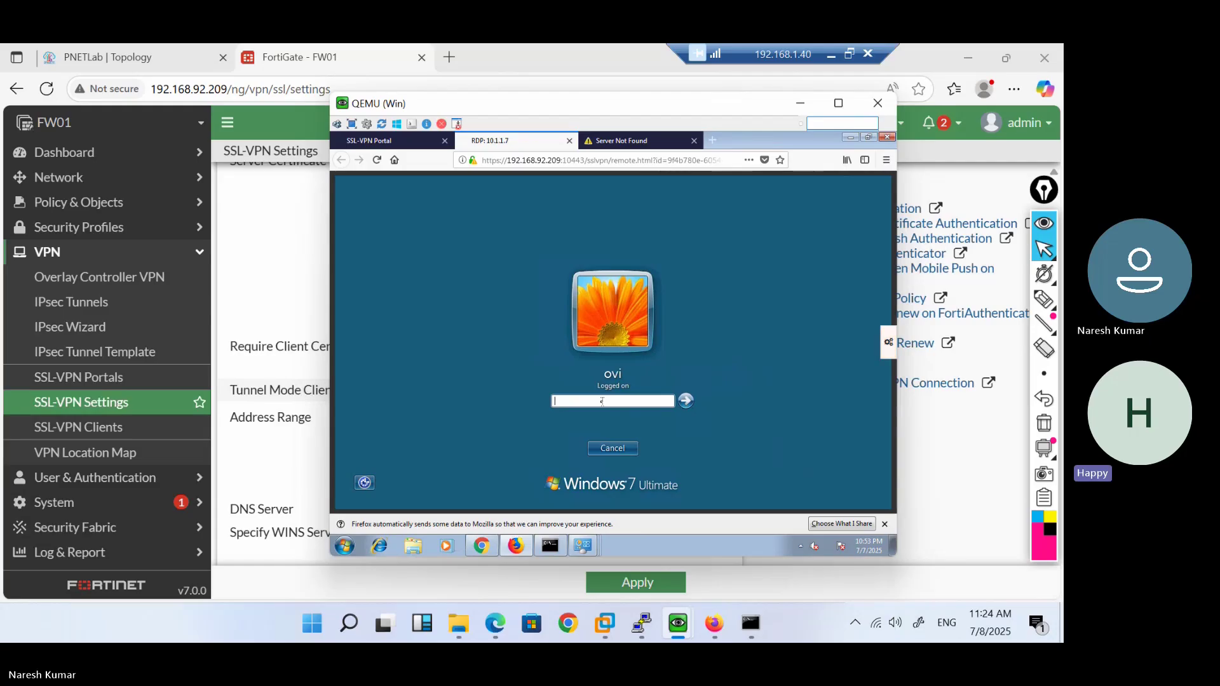
type("••")
key("Return")
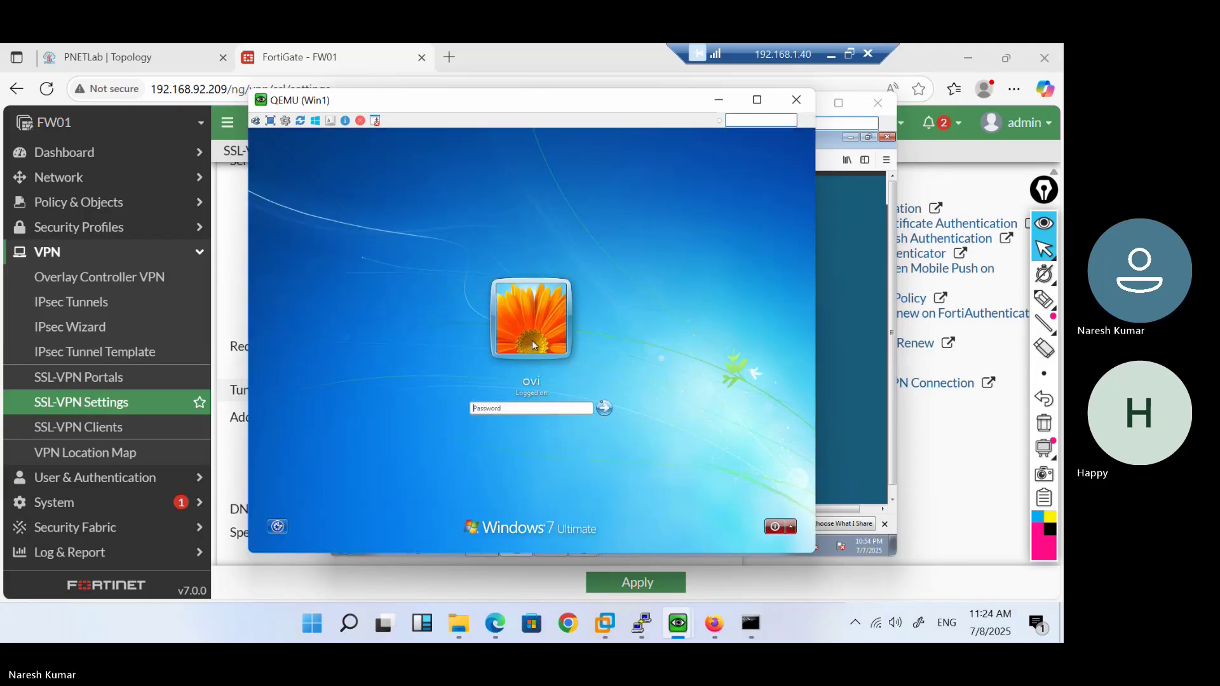
Close the remote cmd window and Set Network Location prompt, then end the RDP: 10.1.1.7 session
left_click(859, 401)
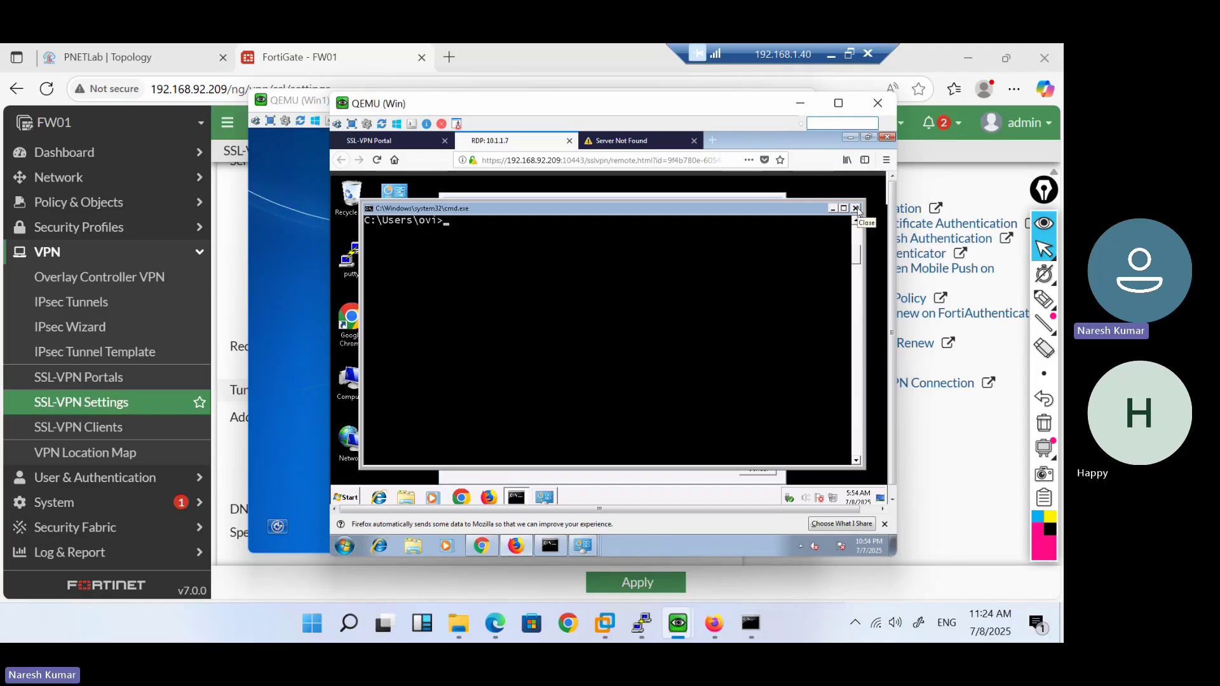
left_click(856, 209)
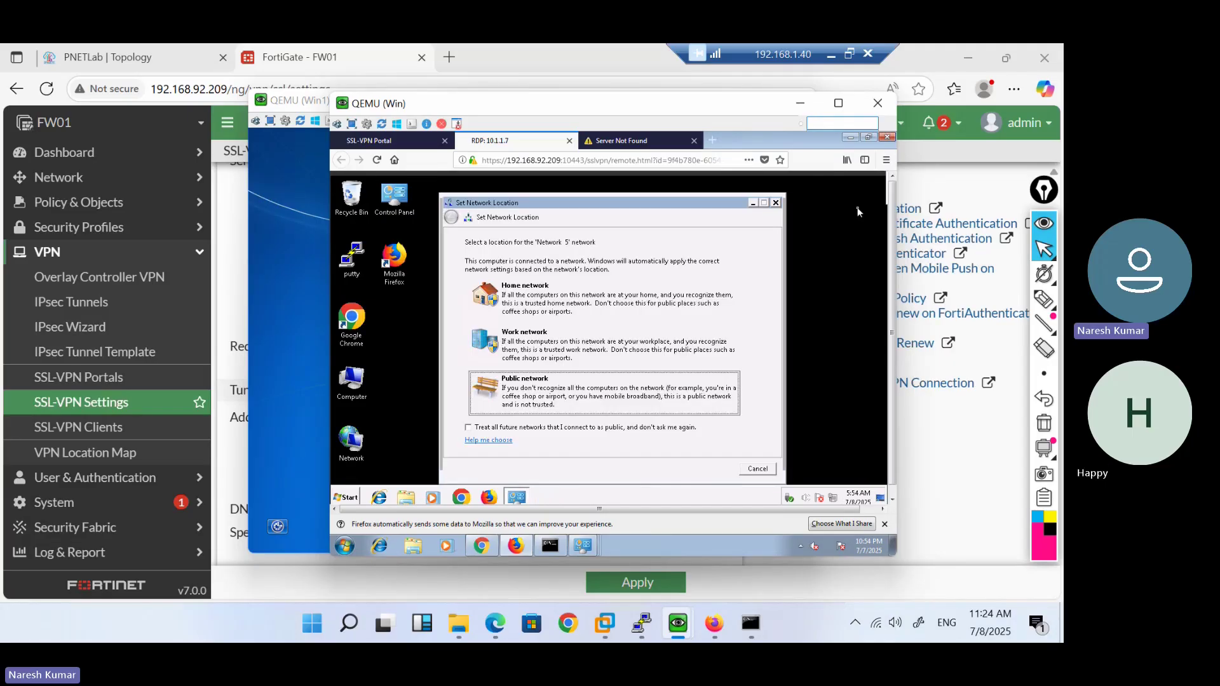
left_click(776, 204)
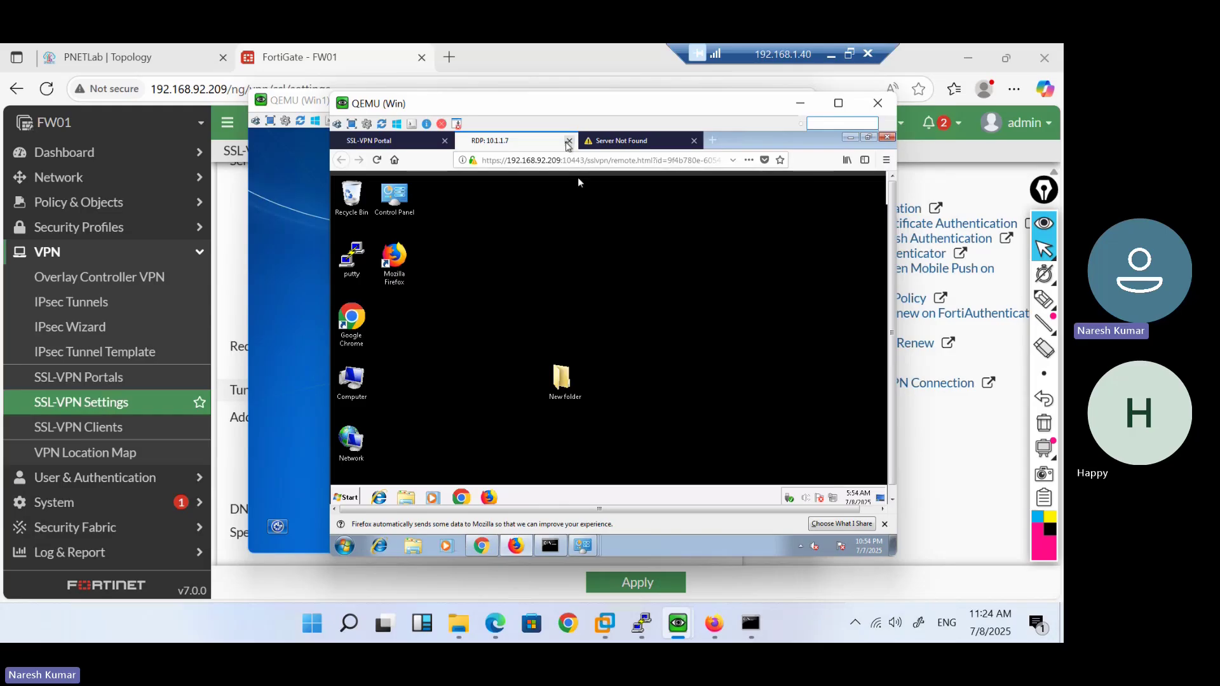
left_click(568, 140)
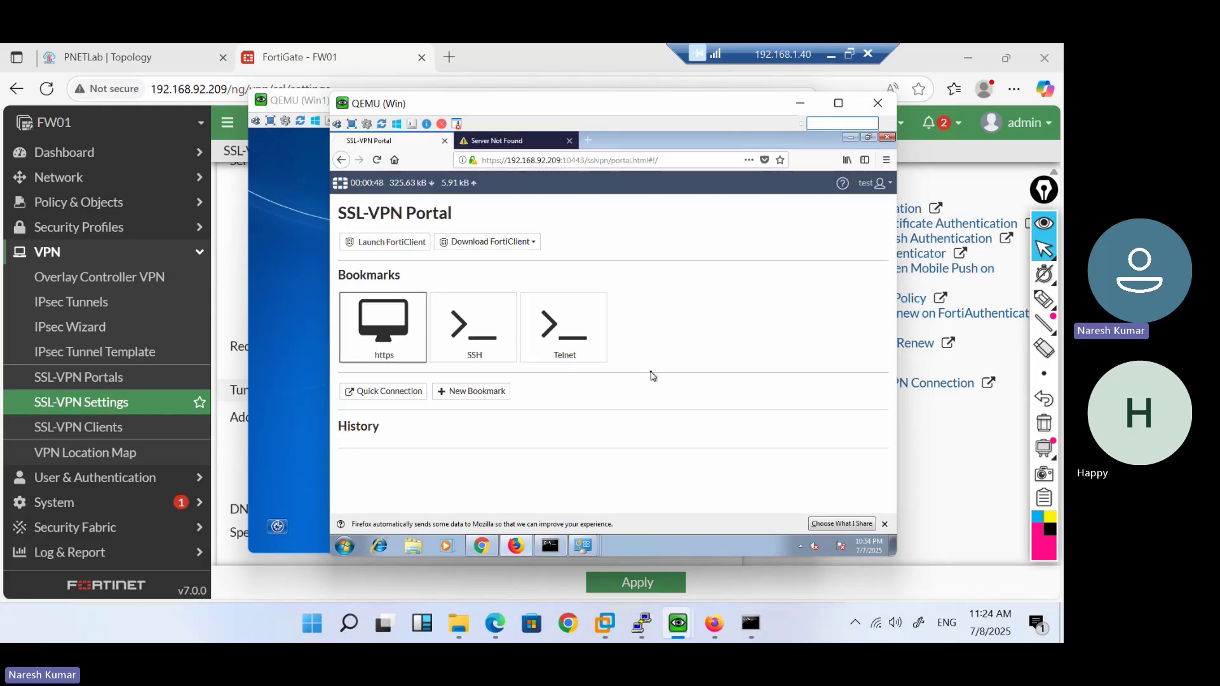
On the C3725 console, enter privileged mode and check Vlan1's address 10.1.1.100 with show ip int brief
mouse_move(657, 628)
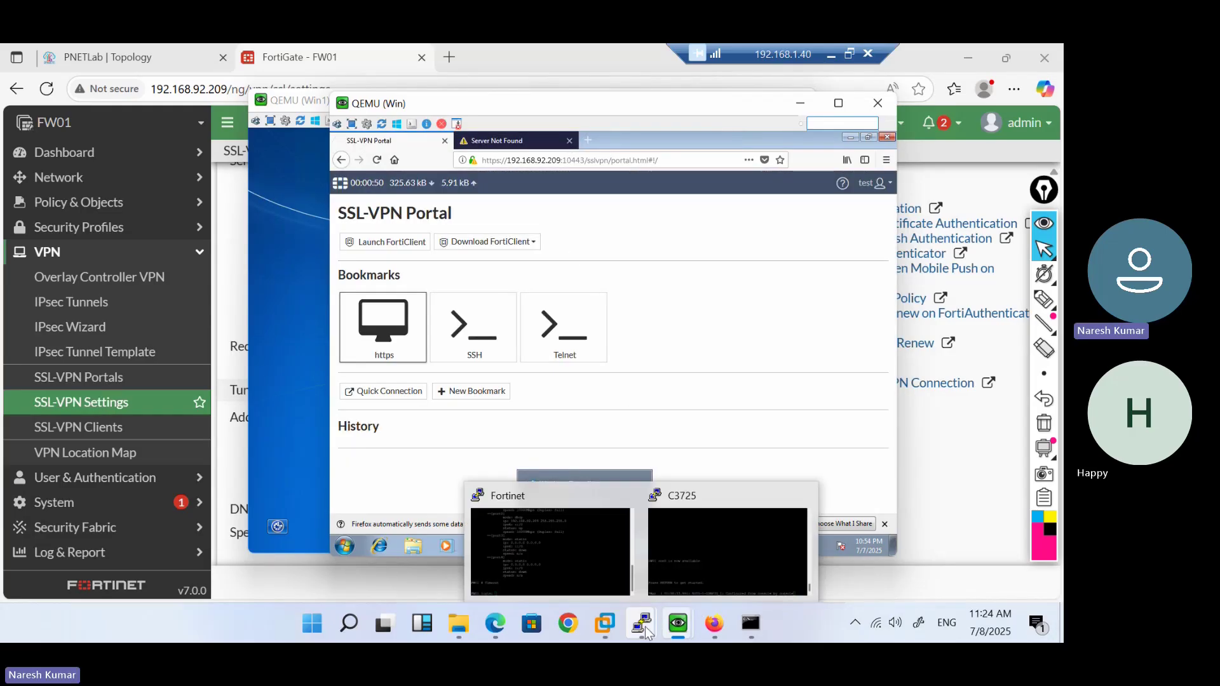
left_click(707, 562)
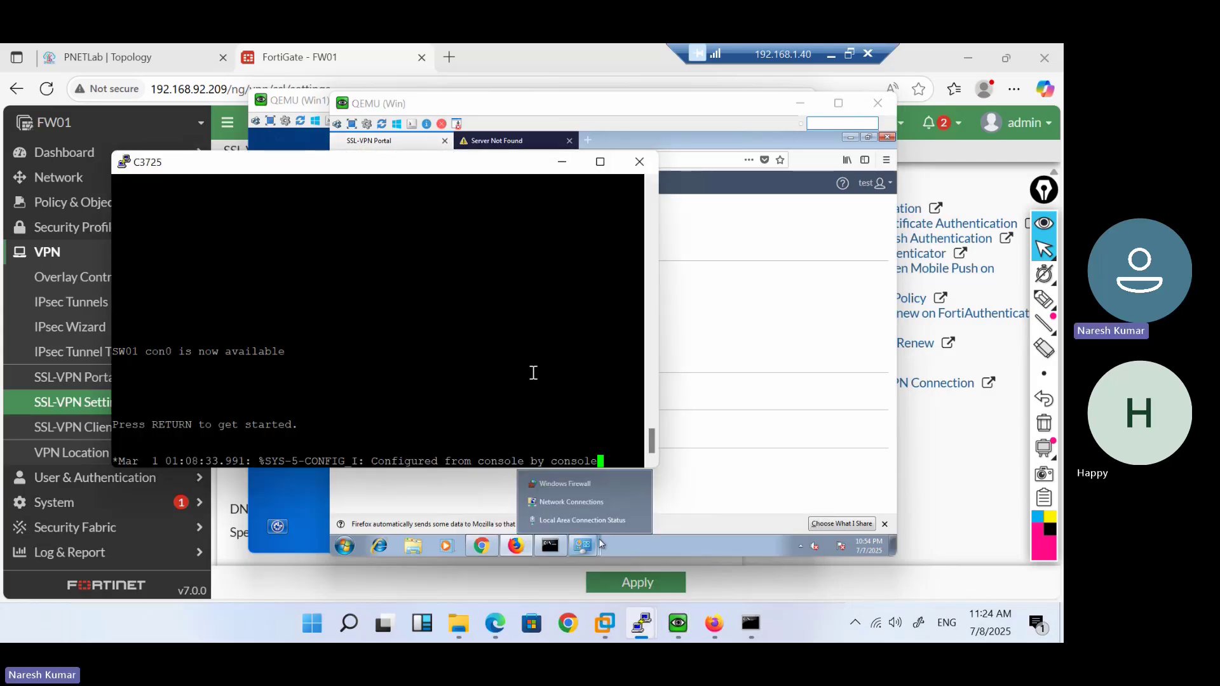
key("Return")
key("Return")
key("Return")
key("Return")
key("Return")
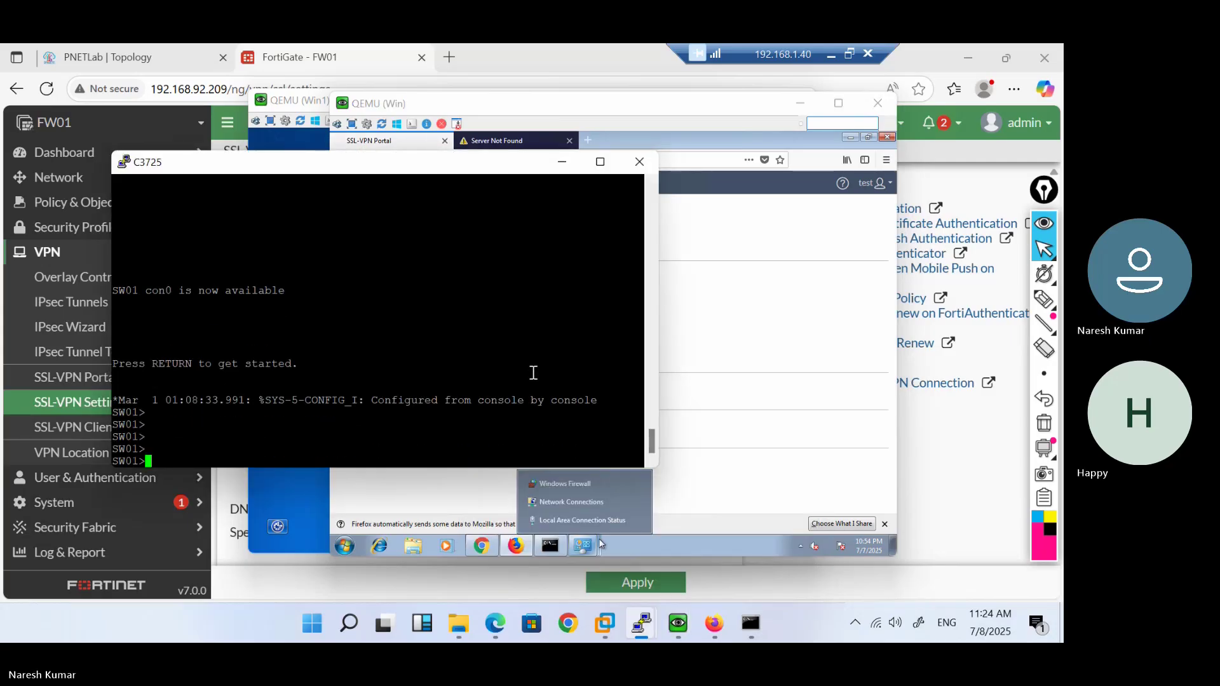
type("en")
key("Return")
type("show")
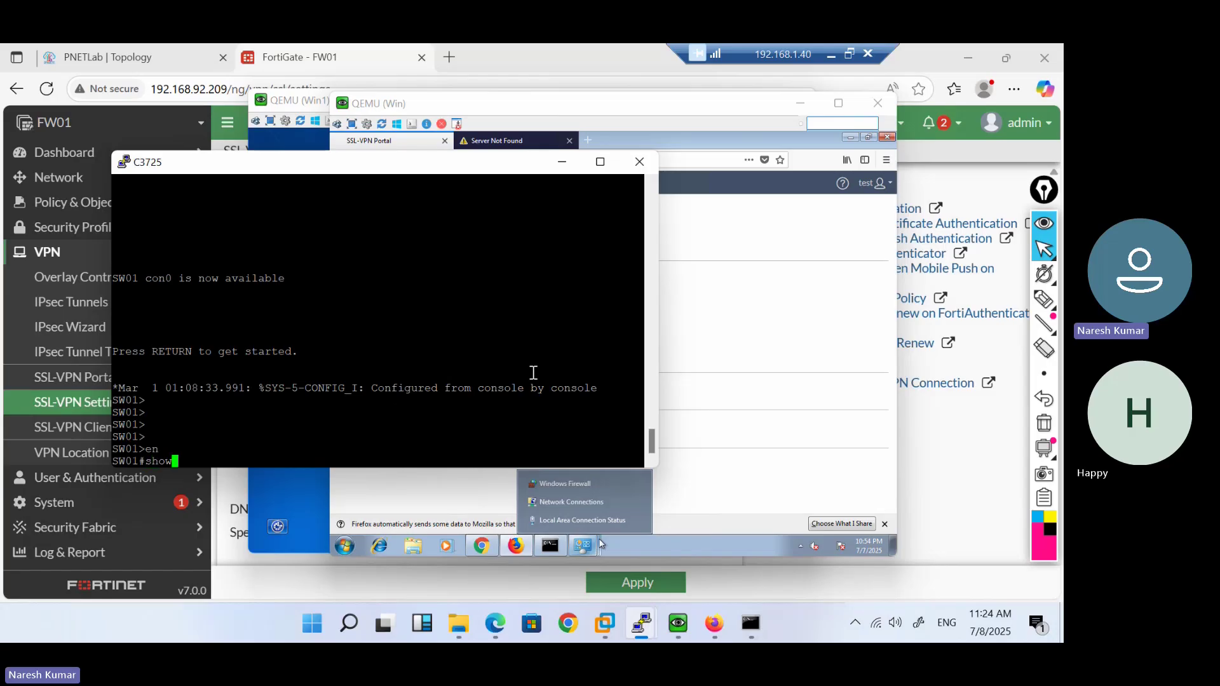
type(" ip int br")
key("Tab")
type("vl")
key("Tab")
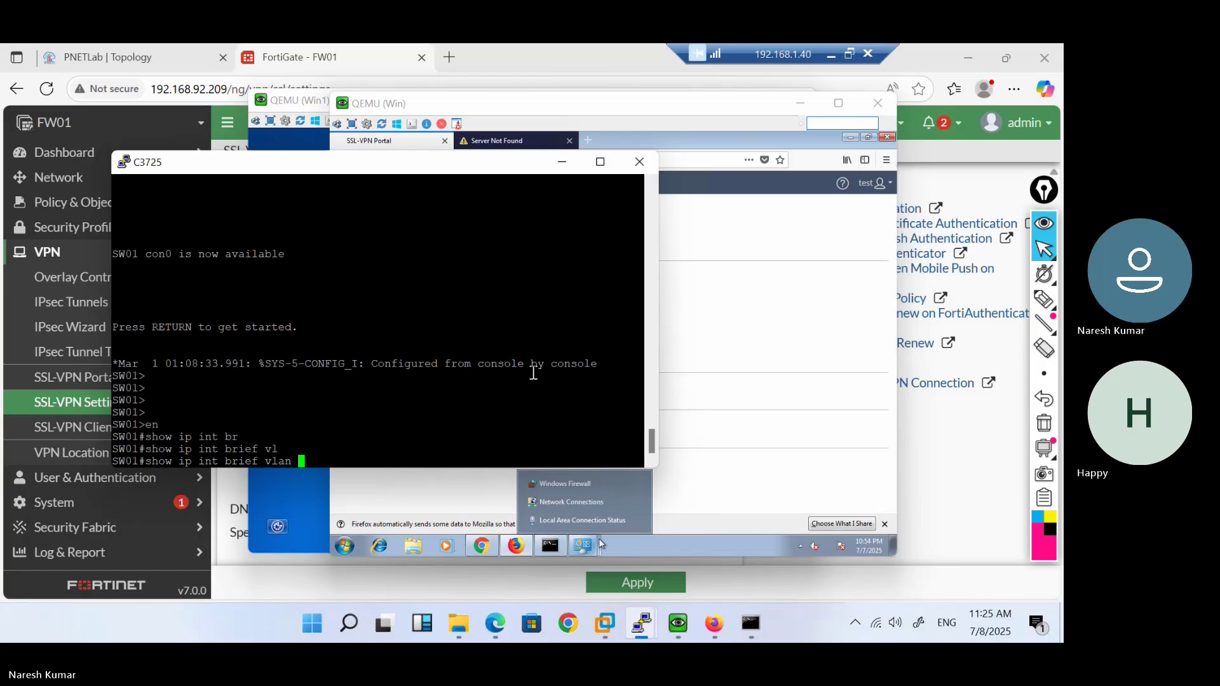
type("1")
key("Return")
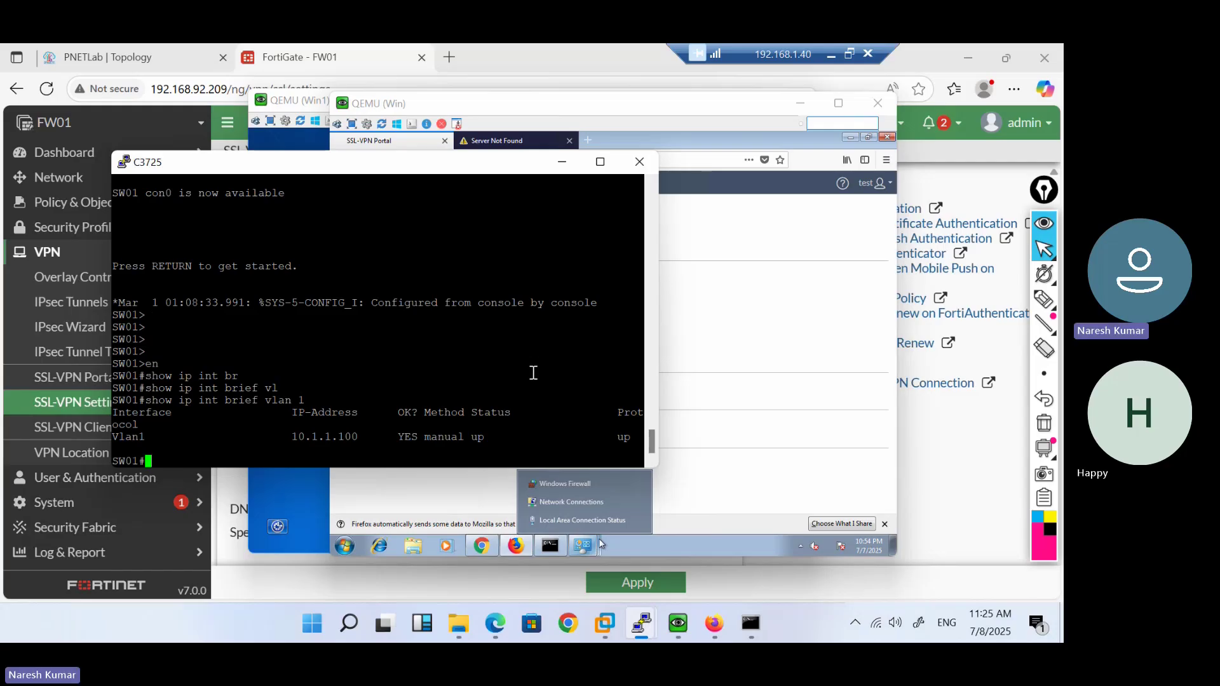
Enter global configuration, select line vty 0 4, and set transport input ssh
type("confi ter")
key("Return")
type("line v")
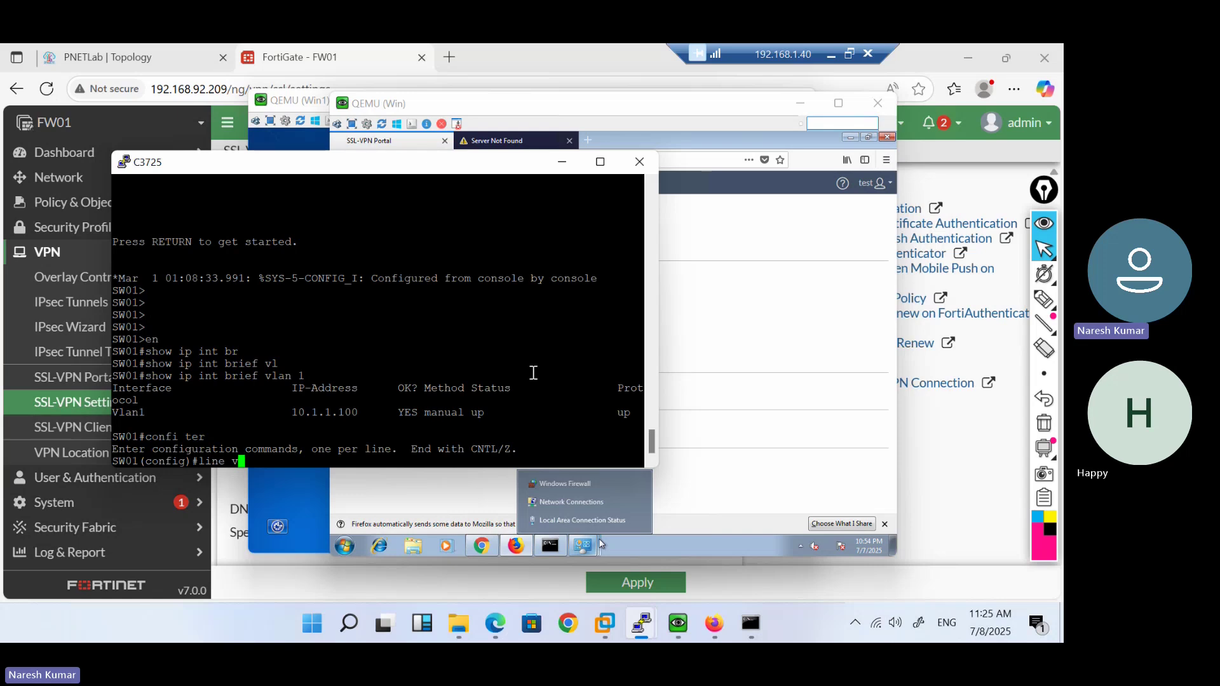
type("ty 0 4")
key("Return")
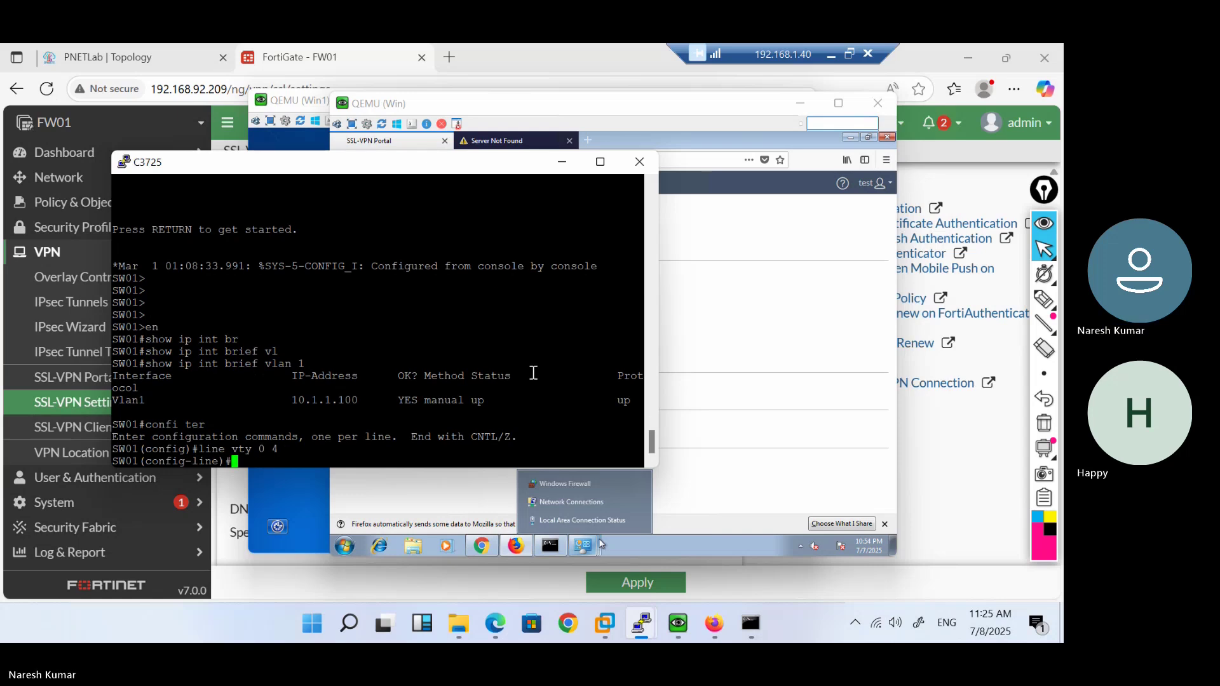
type("log")
key("Tab")
key("BackSpace")
key("BackSpace")
key("BackSpace")
type("tr")
key("Tab")
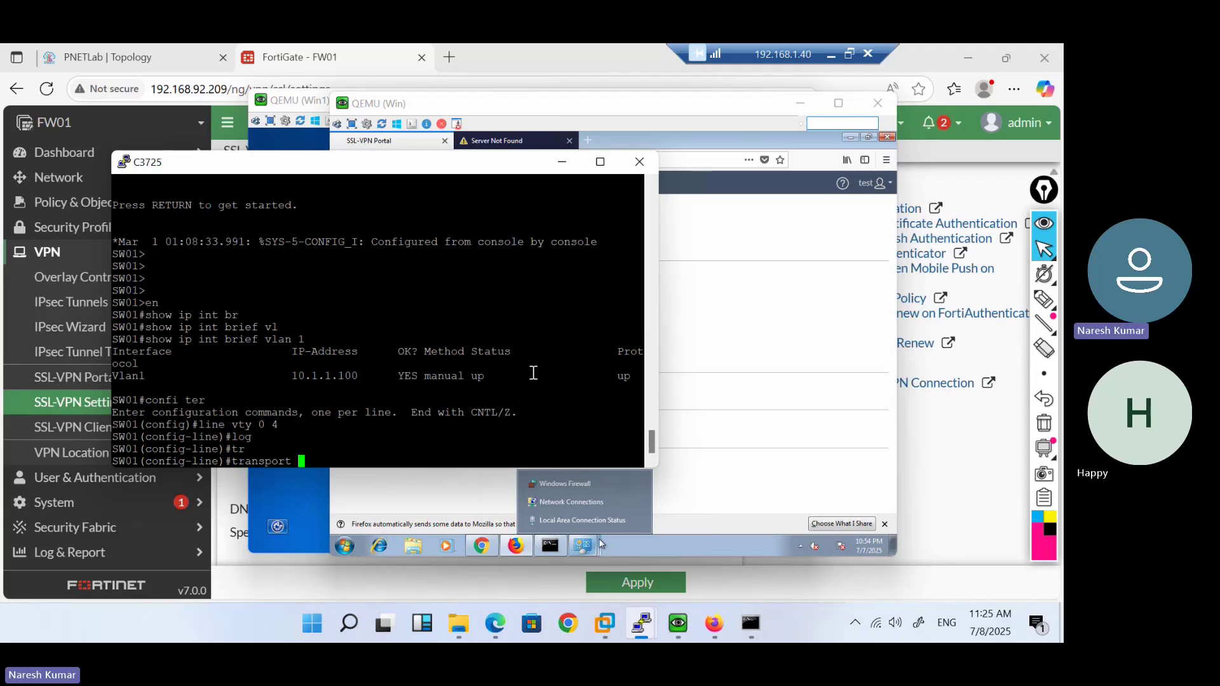
type("input")
key("Tab")
type("ssh")
key("Tab")
key("Return")
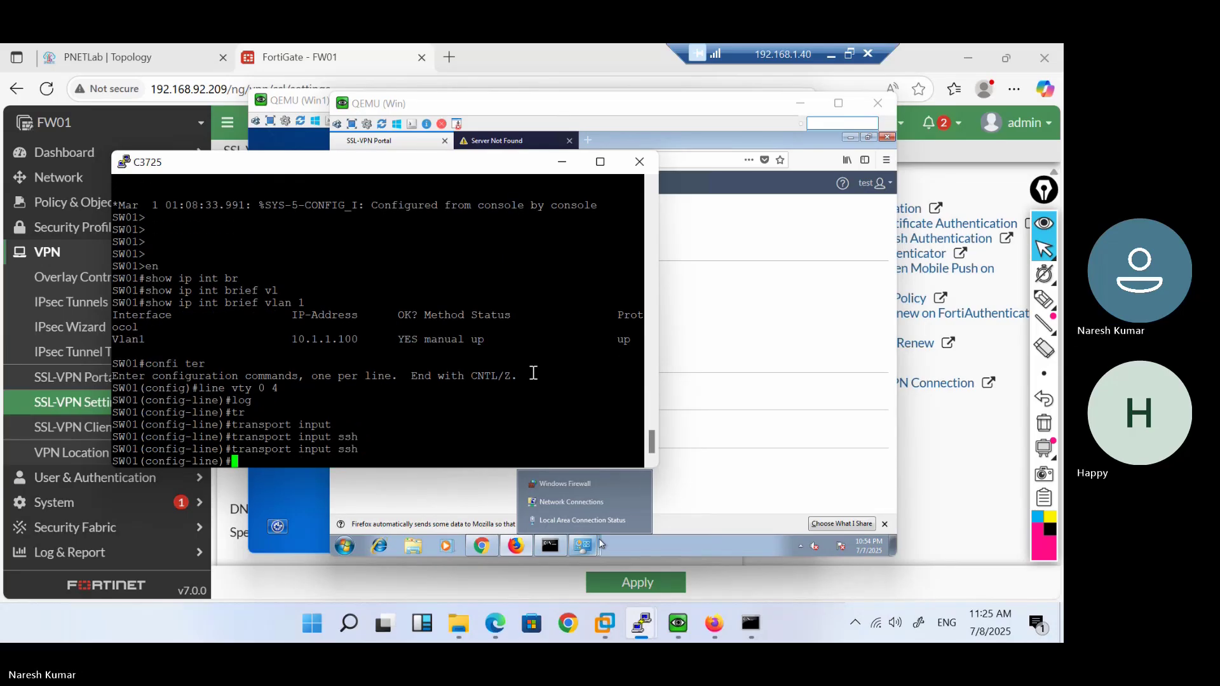
Set login local on VTY lines 0–4
type("cr")
key("Return")
type("ex")
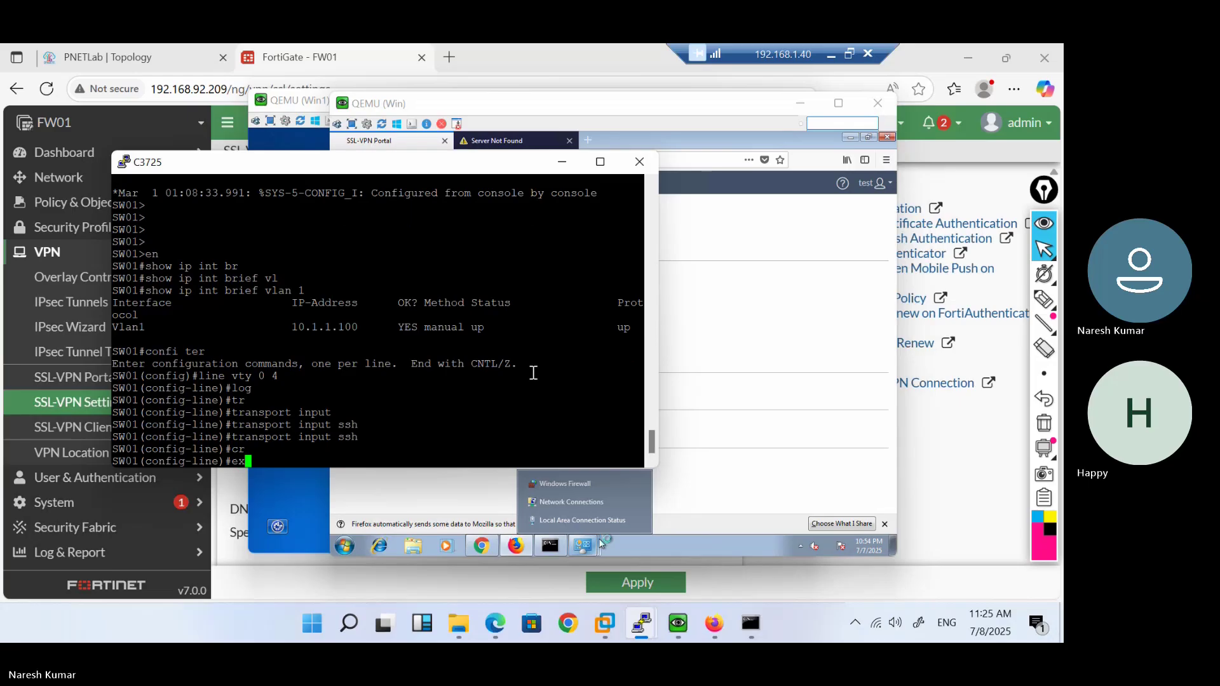
key("BackSpace")
key("BackSpace")
type("log")
key("Tab")
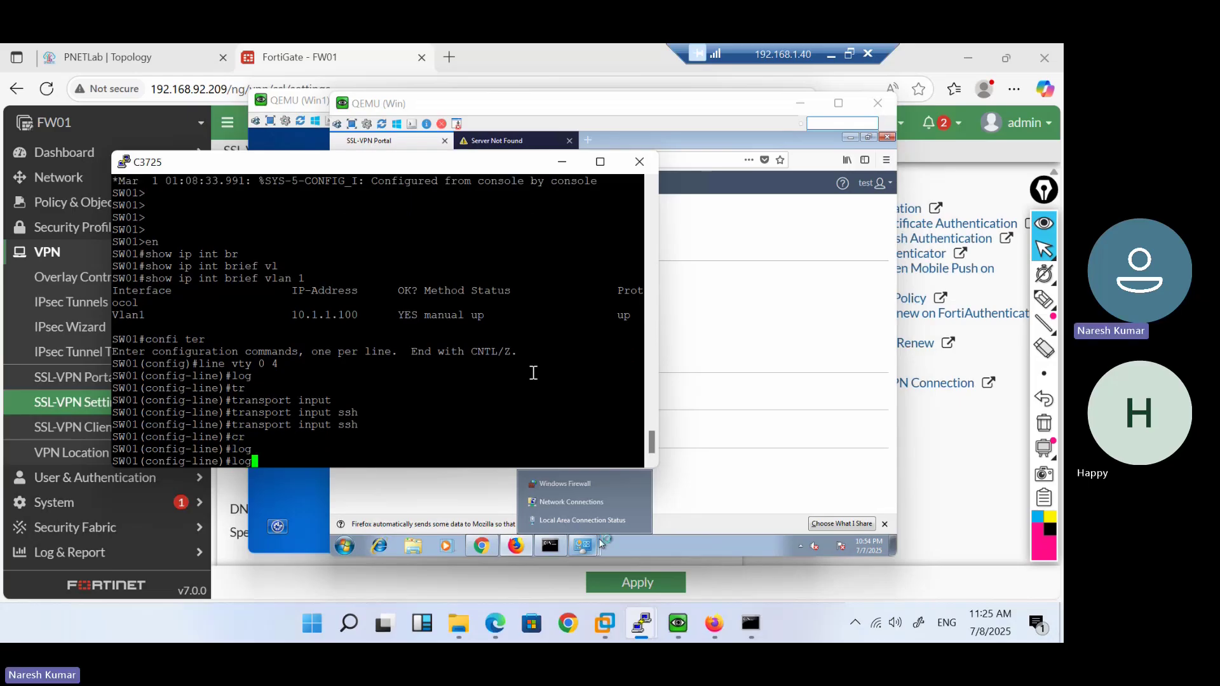
type("in")
key("Tab")
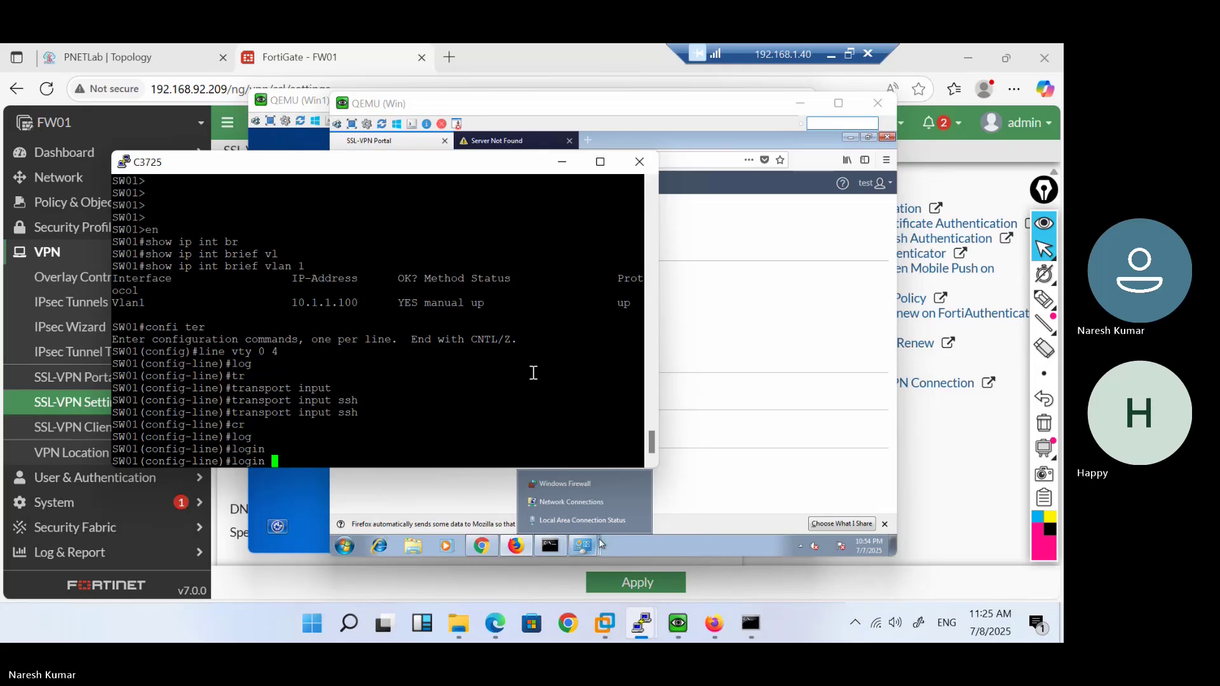
type("local")
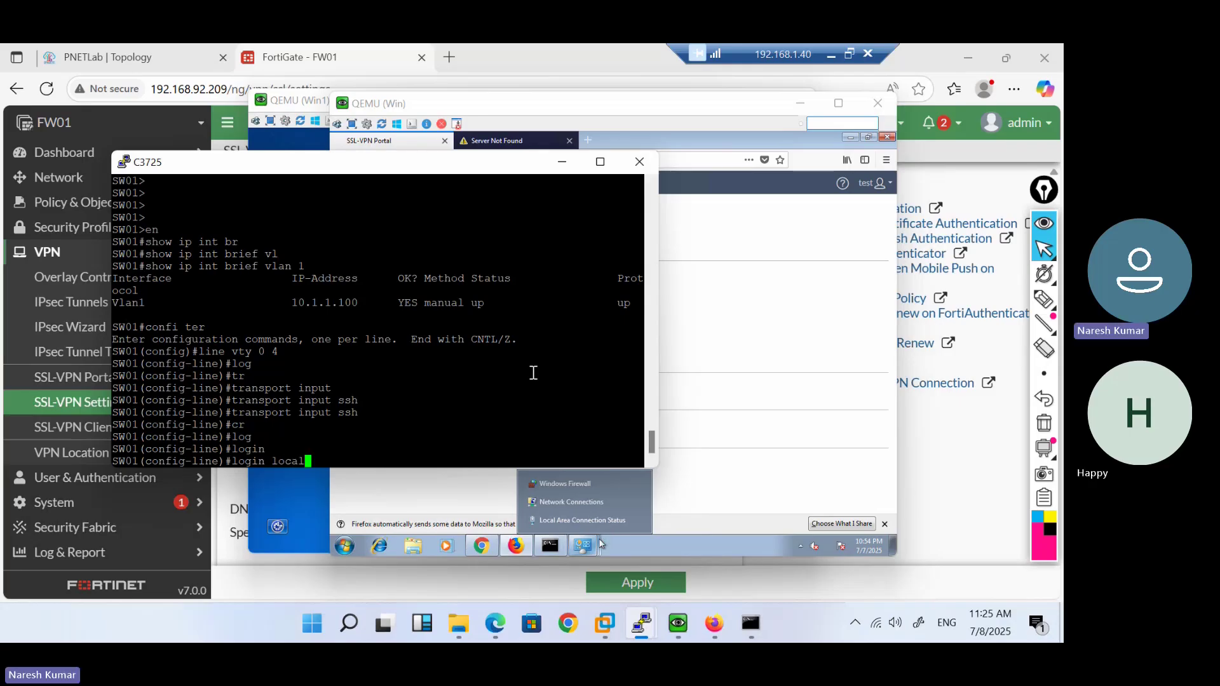
key("Return")
Exit line configuration back to global configuration after a misplaced crypto attempt
type("crey")
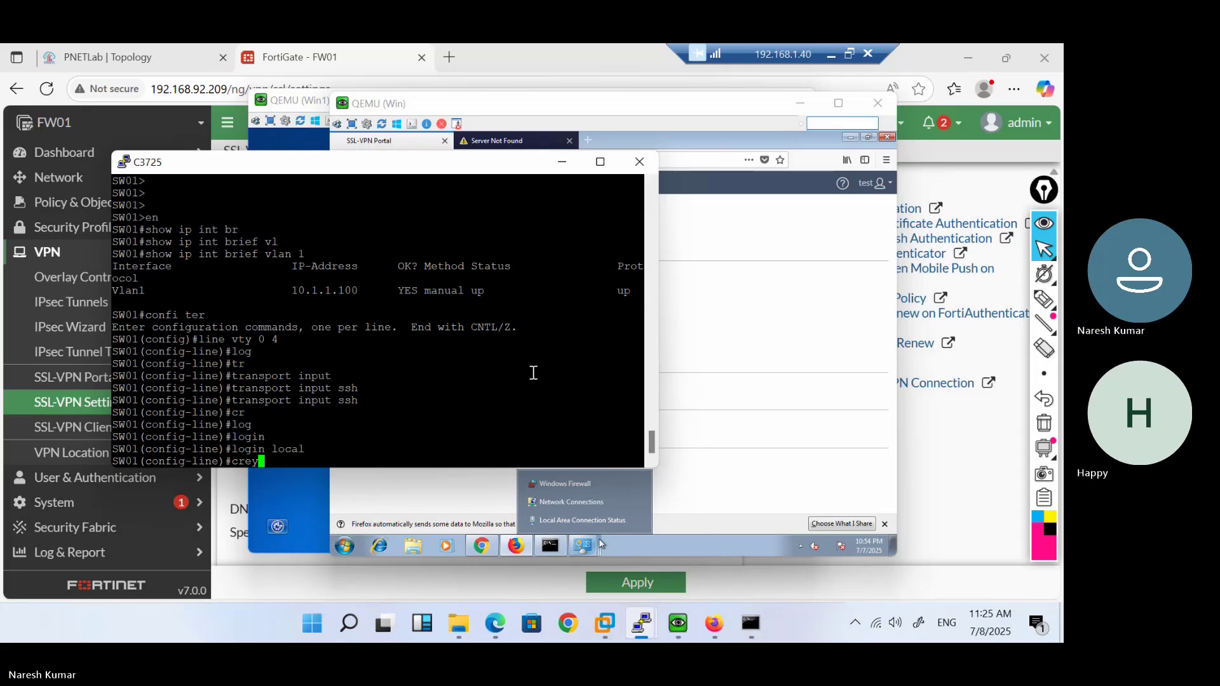
key("BackSpace")
key("BackSpace")
type("yp")
key("Return")
type("config-line)#c")
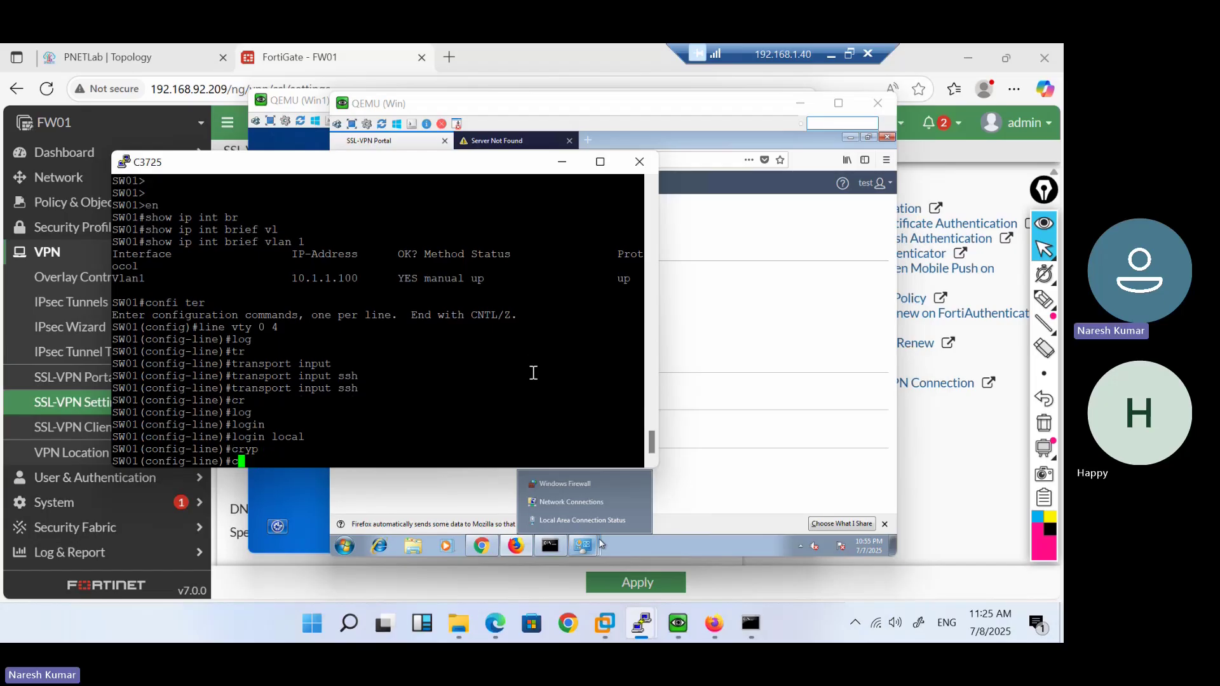
type("?")
key("BackSpace")
type("exit")
key("Return")
type("config)#cry")
key("Tab")
Try crypto key generate rsa with a 1024 size, then with 768
type("k")
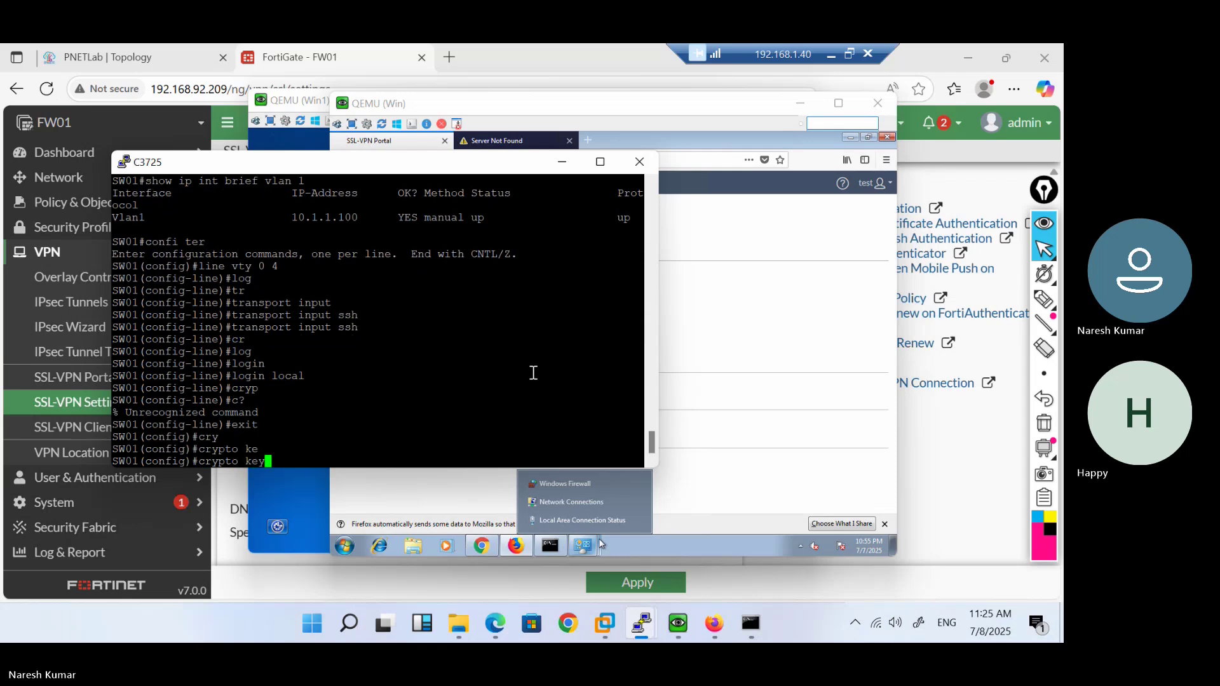
type("e")
key("Tab")
type("? ge")
key("Tab")
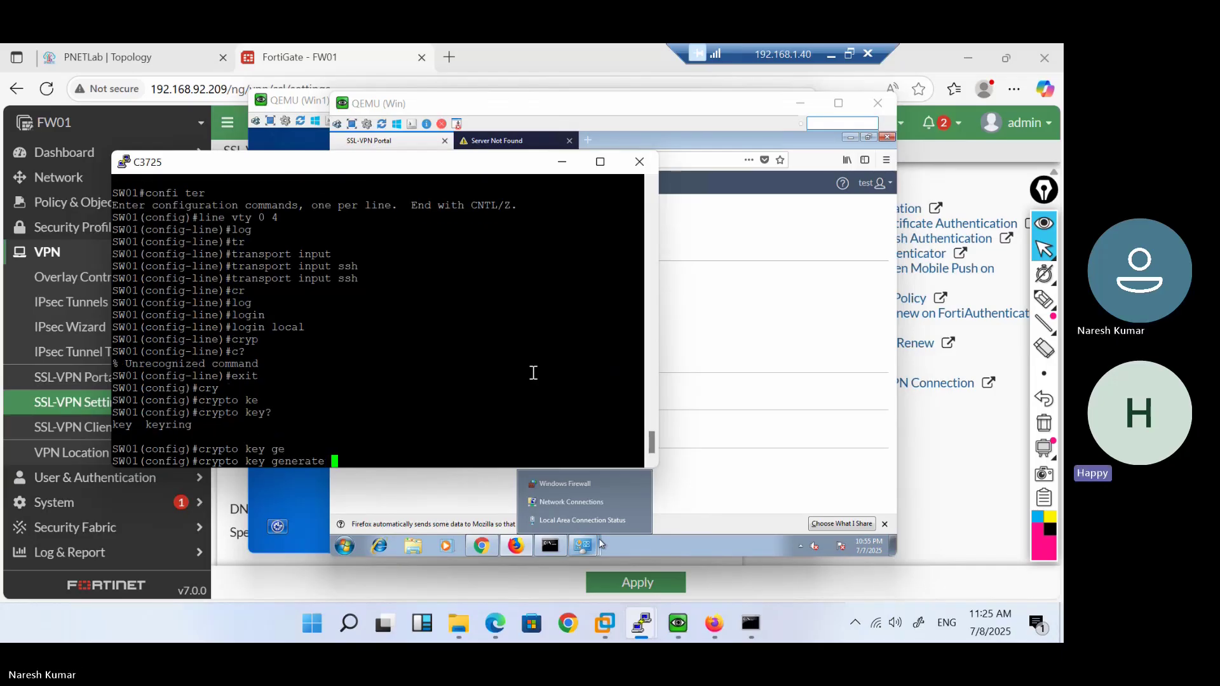
type("?")
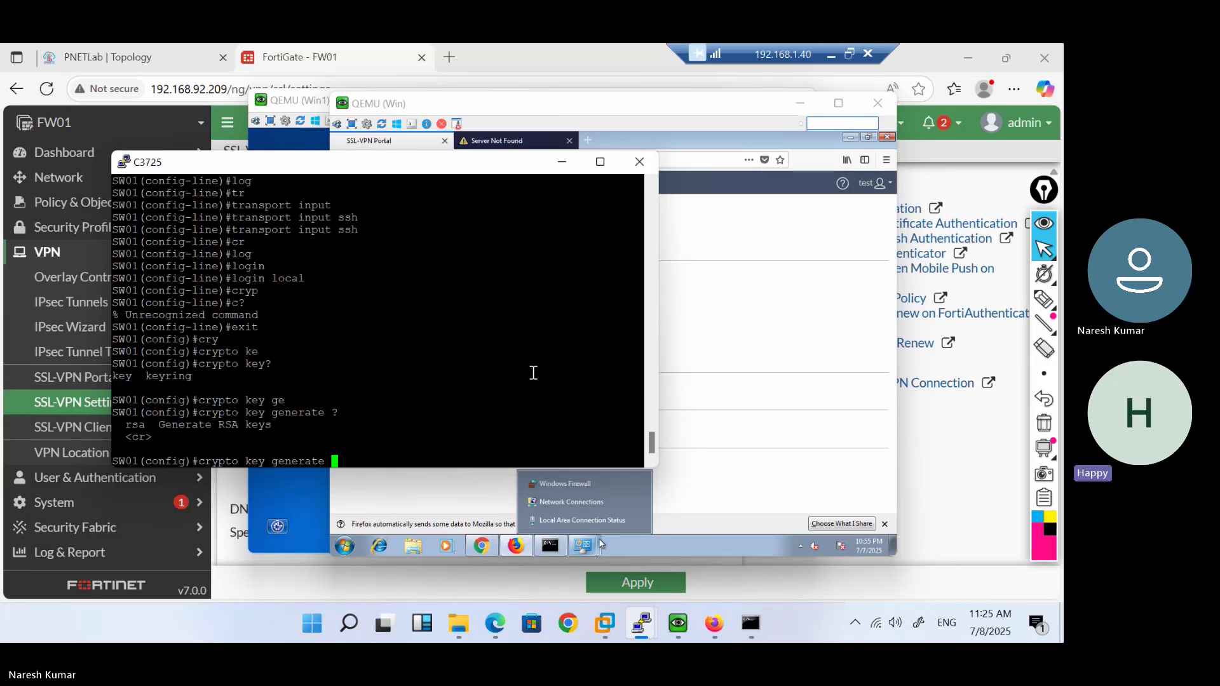
type("rsa 1024")
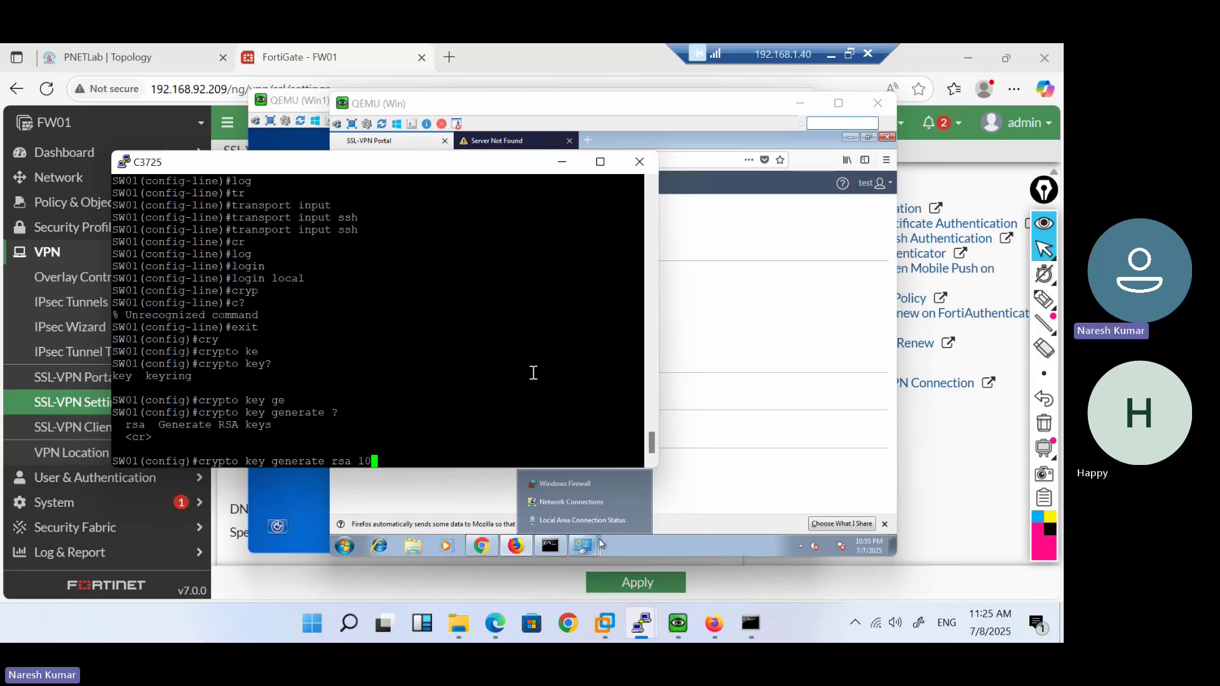
key("Return")
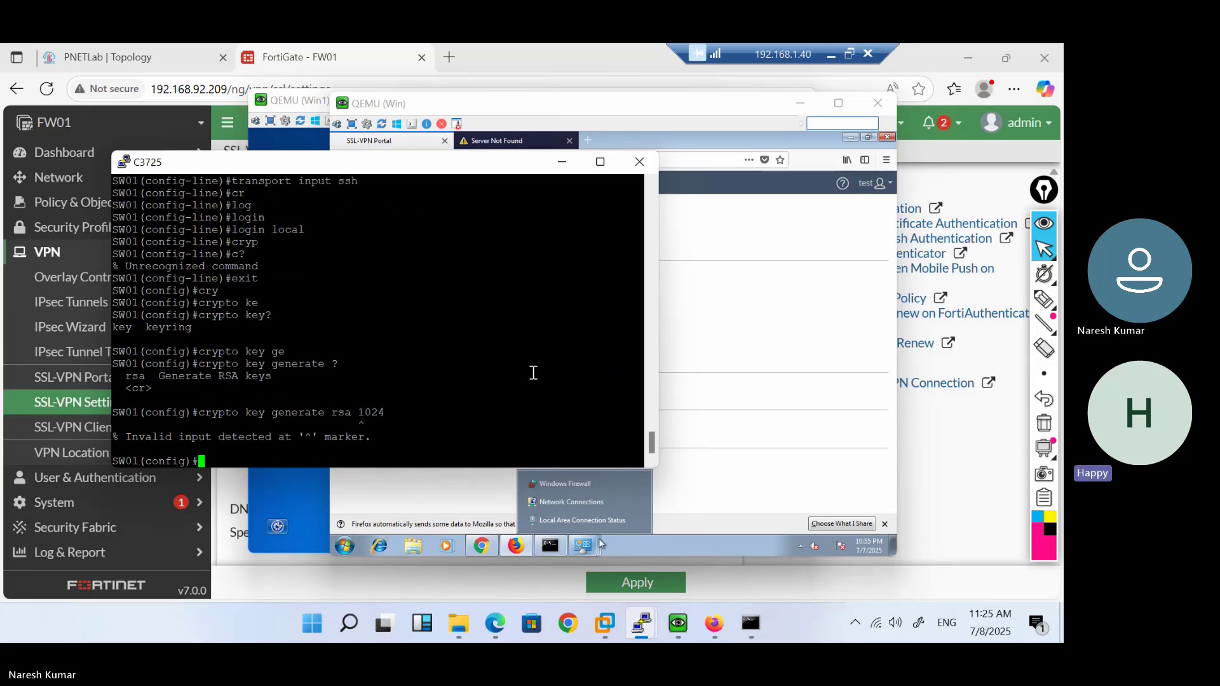
key("Up")
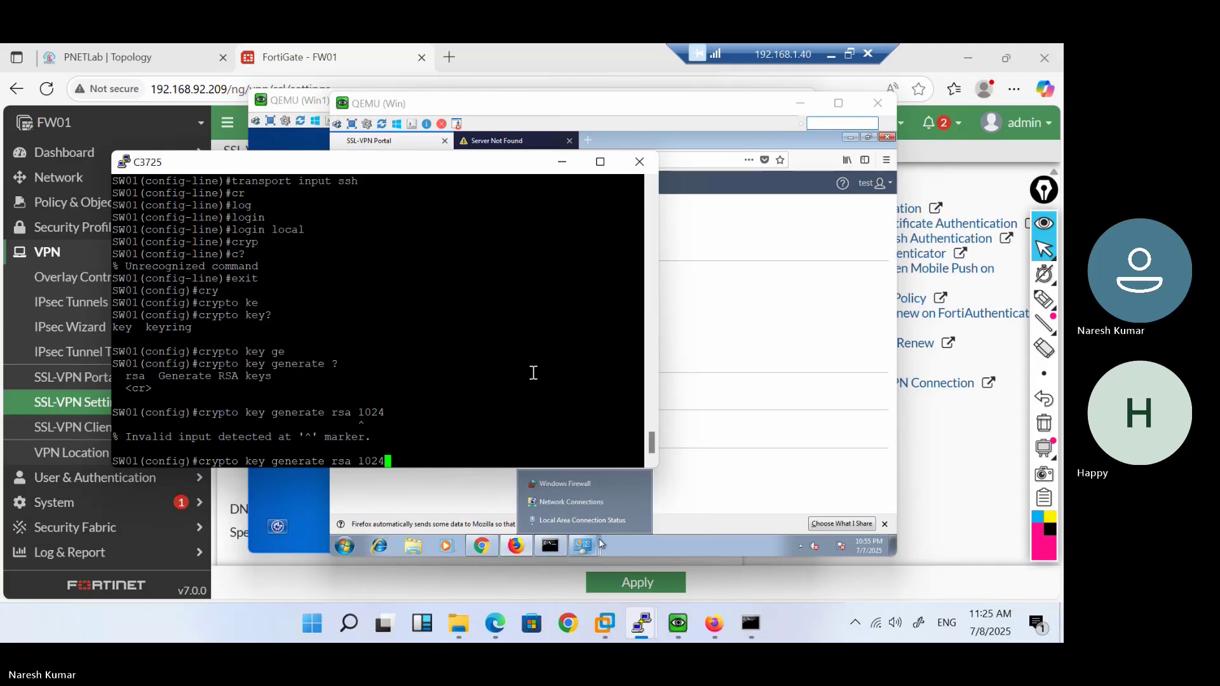
key("BackSpace")
key("BackSpace")
key("BackSpace")
key("BackSpace")
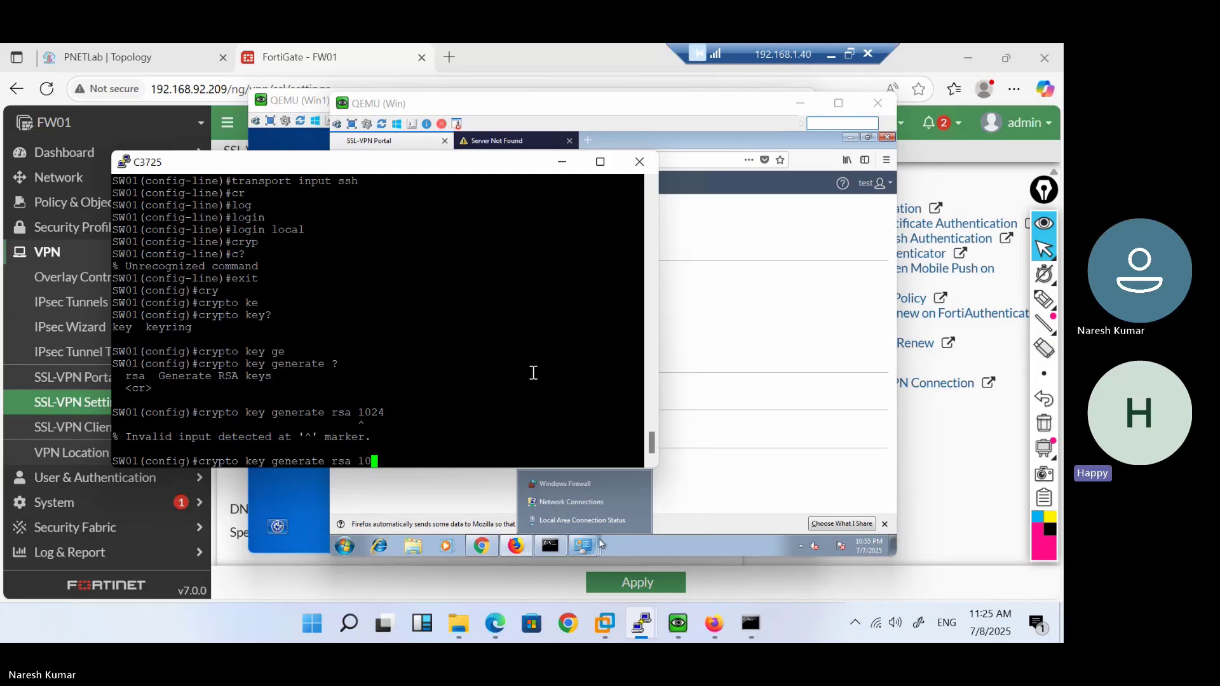
type("?")
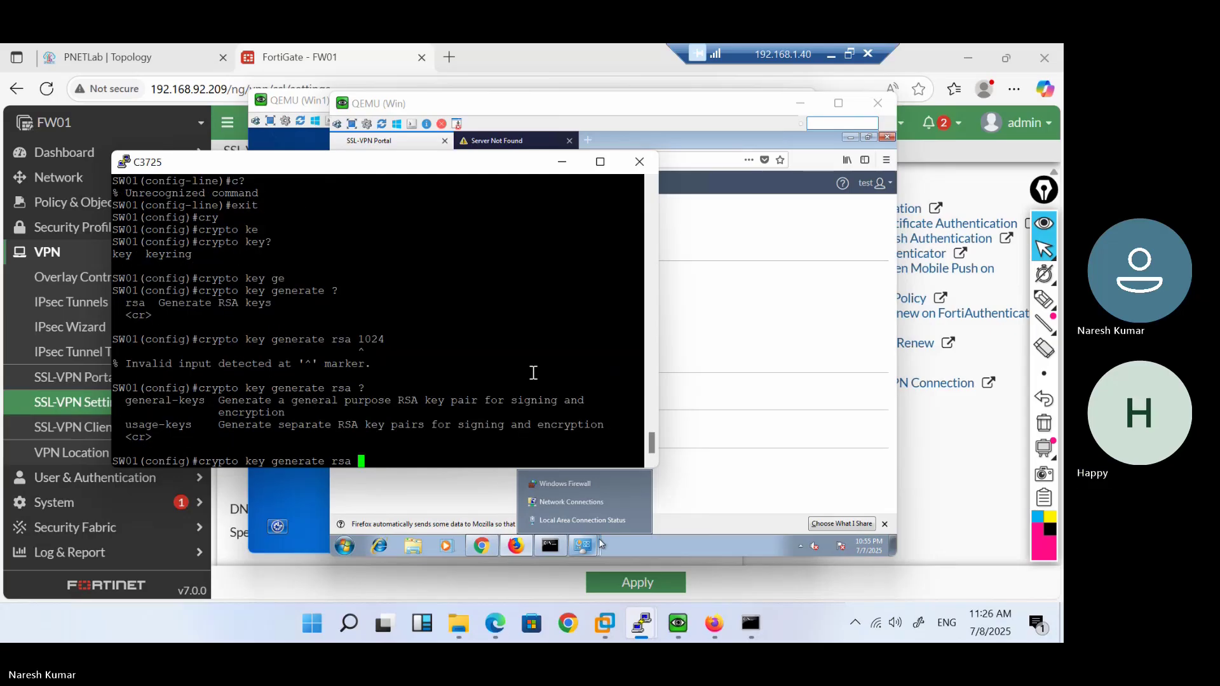
type("768")
key("Return")
Run crypto key generate rsa general-keys modulus 768, which demands a domain name
key("Up")
key("BackSpace")
key("BackSpace")
key("BackSpace")
key("BackSpace")
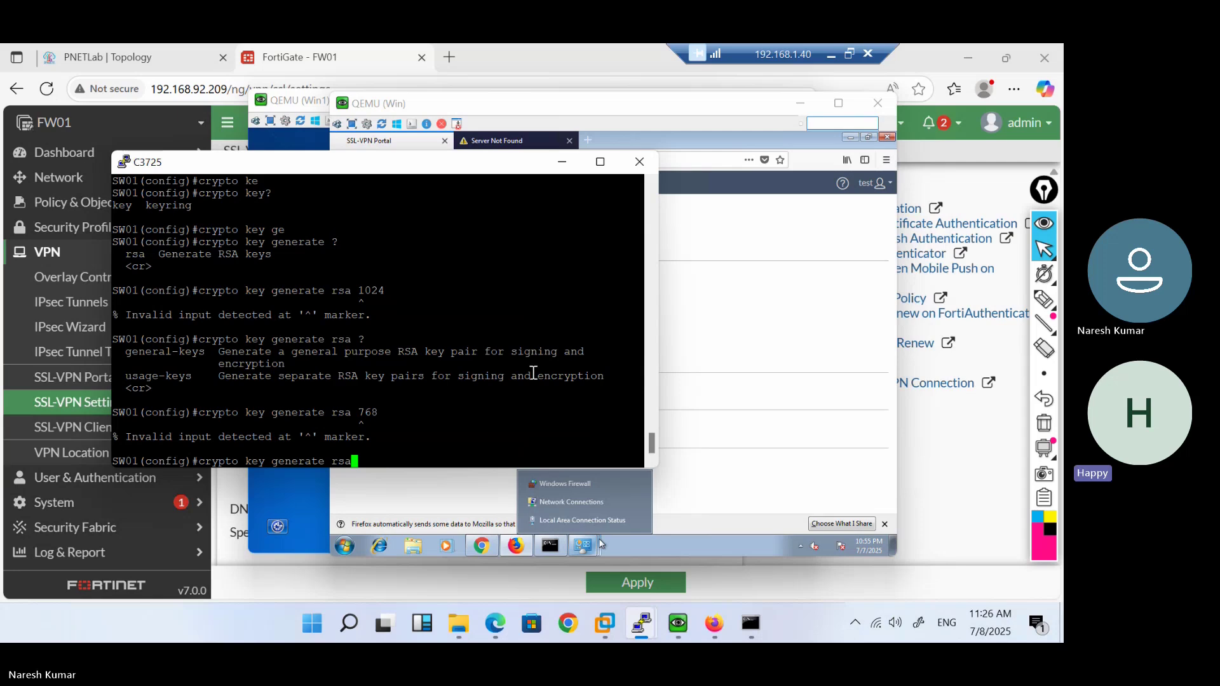
type("gen")
key("Tab")
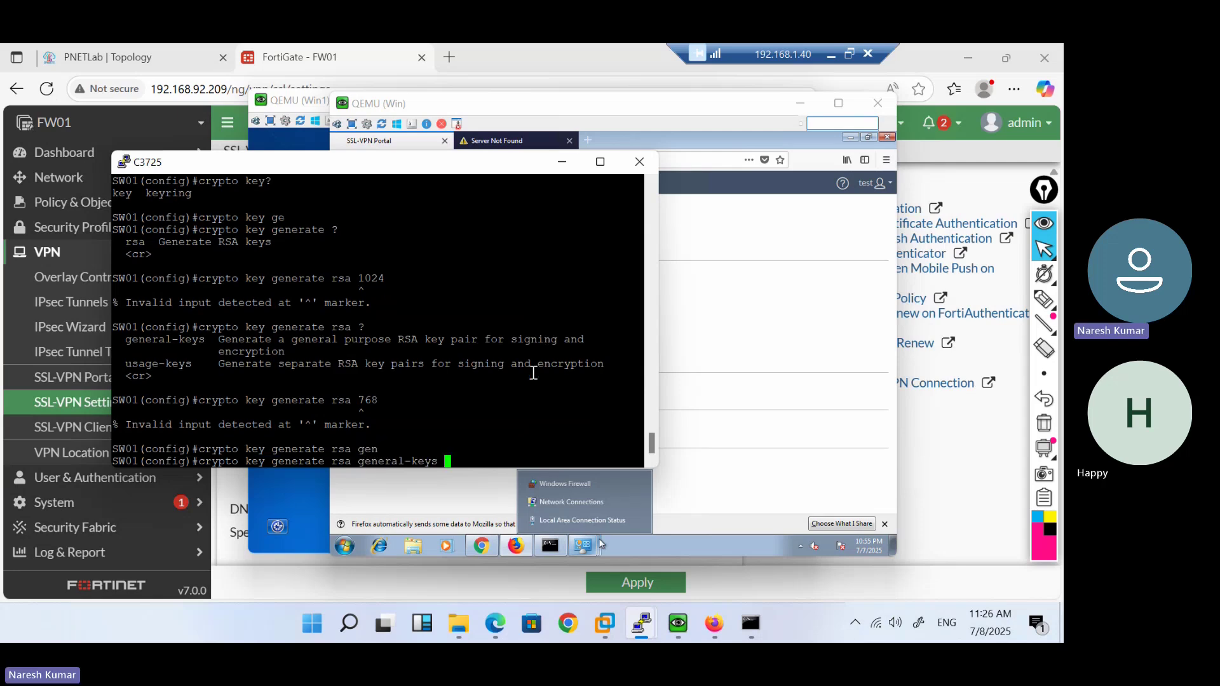
type("?")
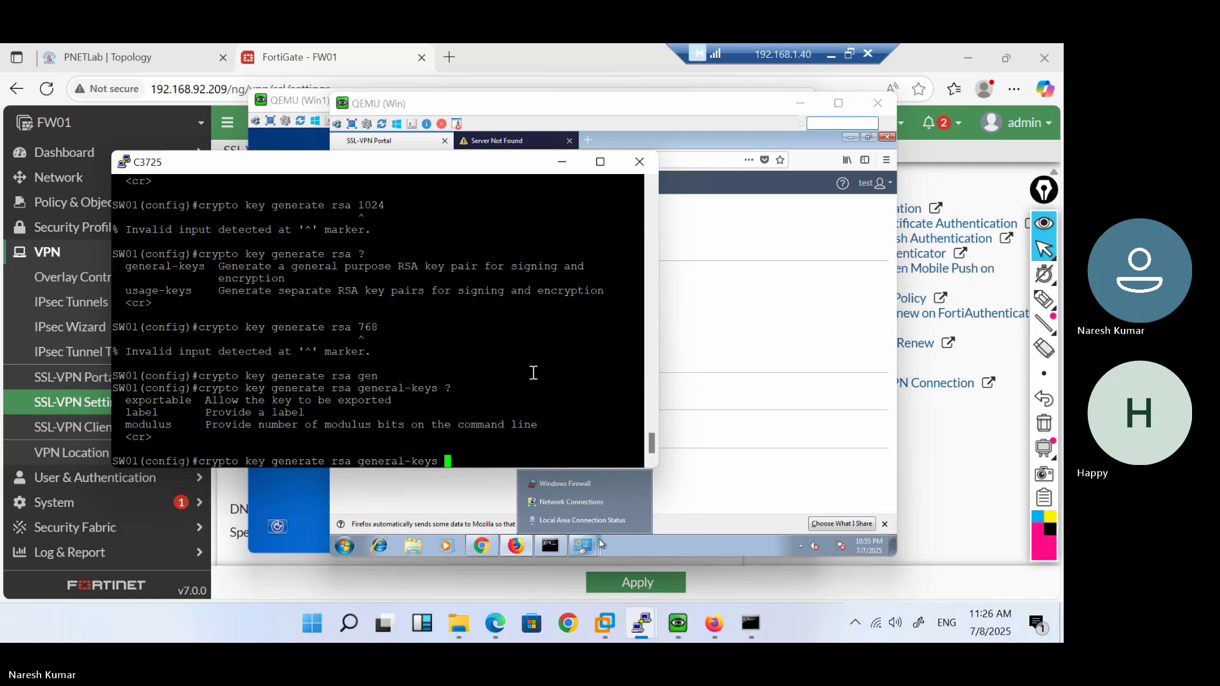
key("Return")
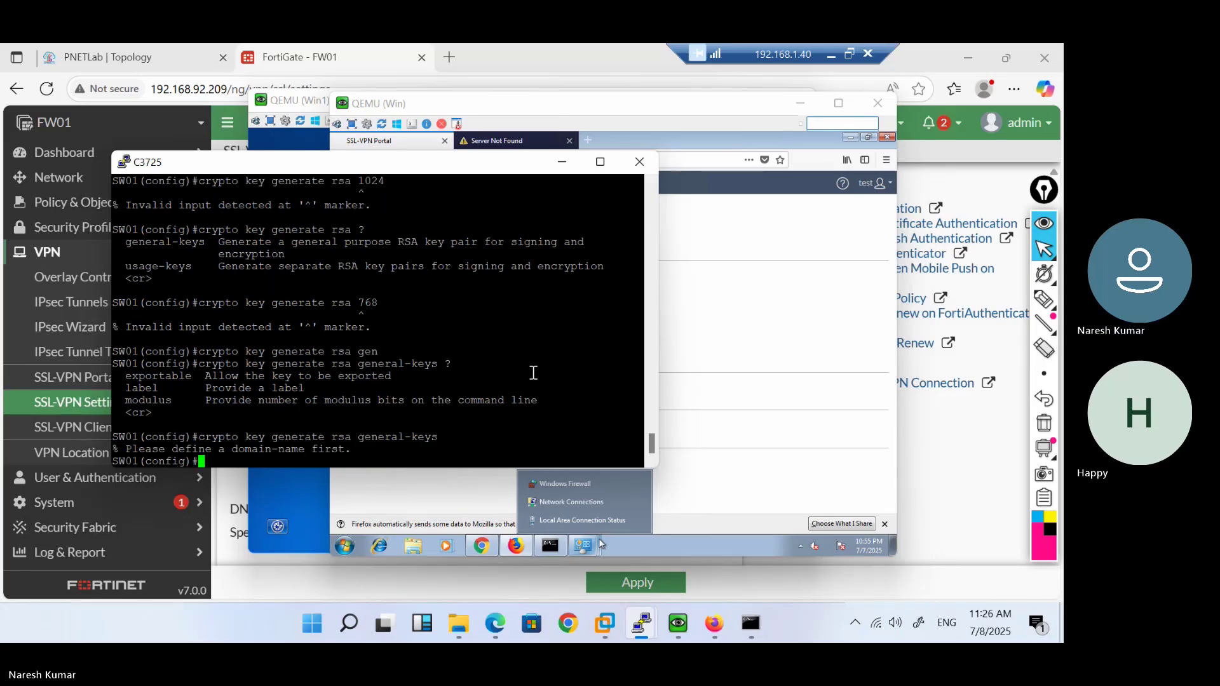
key("Up")
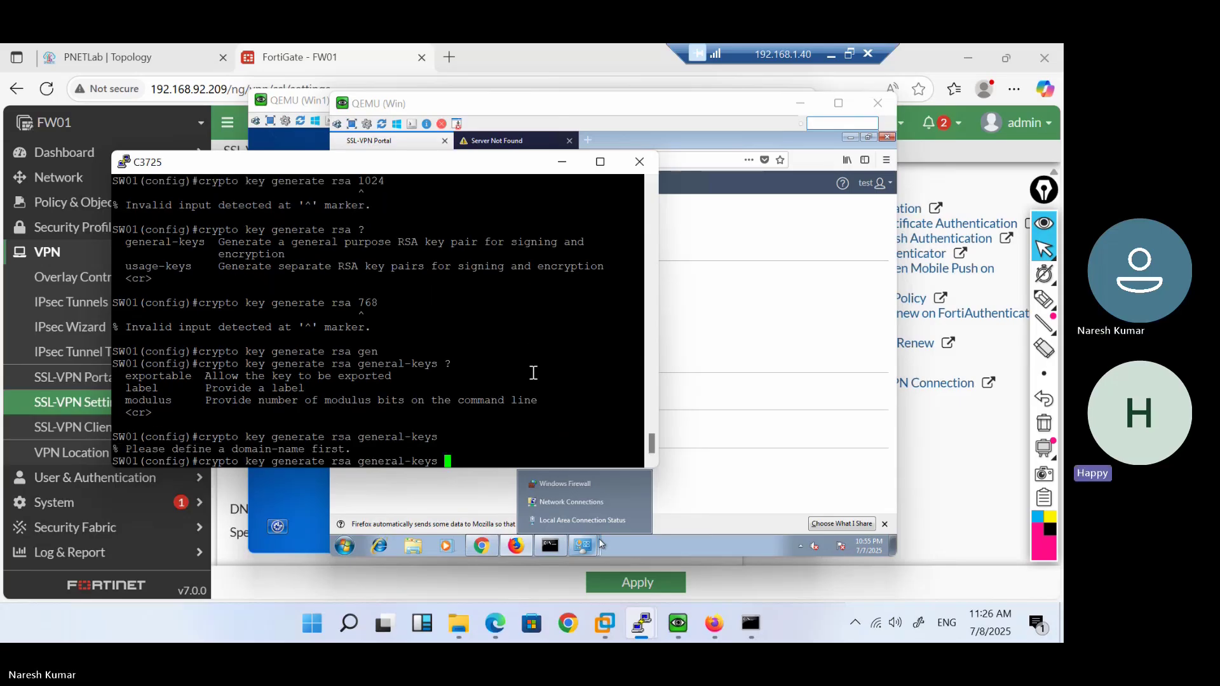
type("mo")
key("Tab")
type("768")
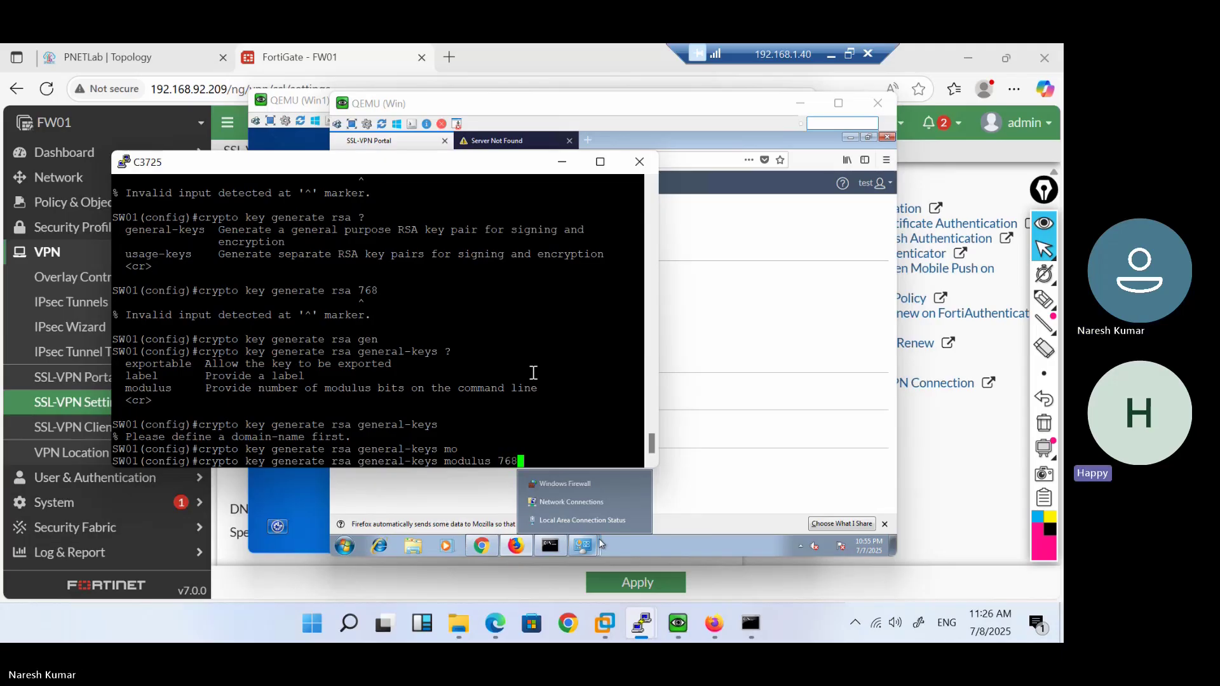
key("Return")
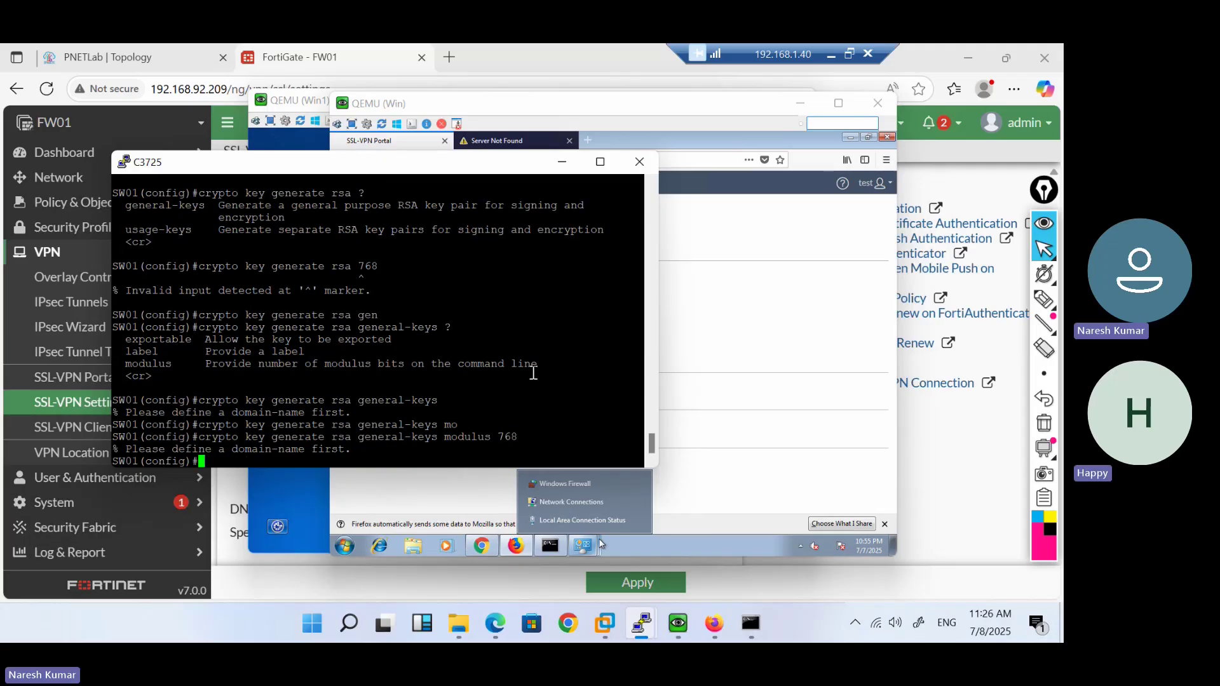
Try domain-name hcl.com, then check the domain command syntax with ? help
type("domai")
key("Tab")
key("BackSpace")
key("BackSpace")
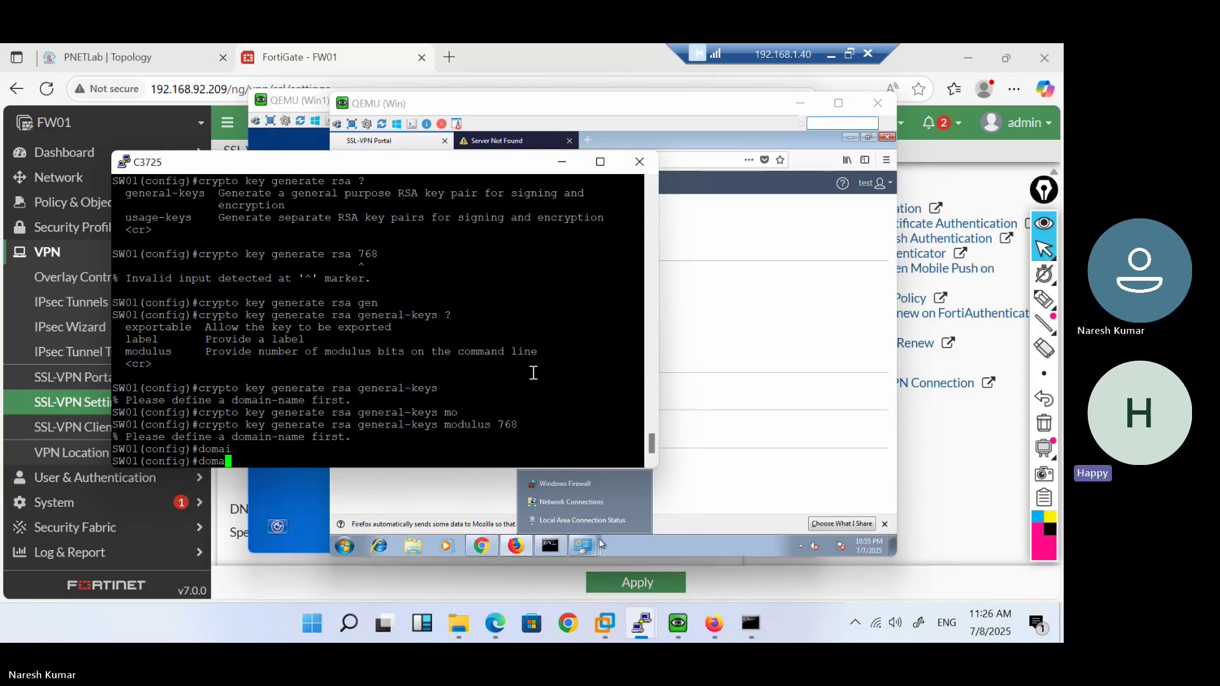
type("ain-name hcl.com")
key("Return")
key("Up")
key("BackSpace")
key("BackSpace")
key("BackSpace")
key("BackSpace")
key("BackSpace")
key("BackSpace")
key("BackSpace")
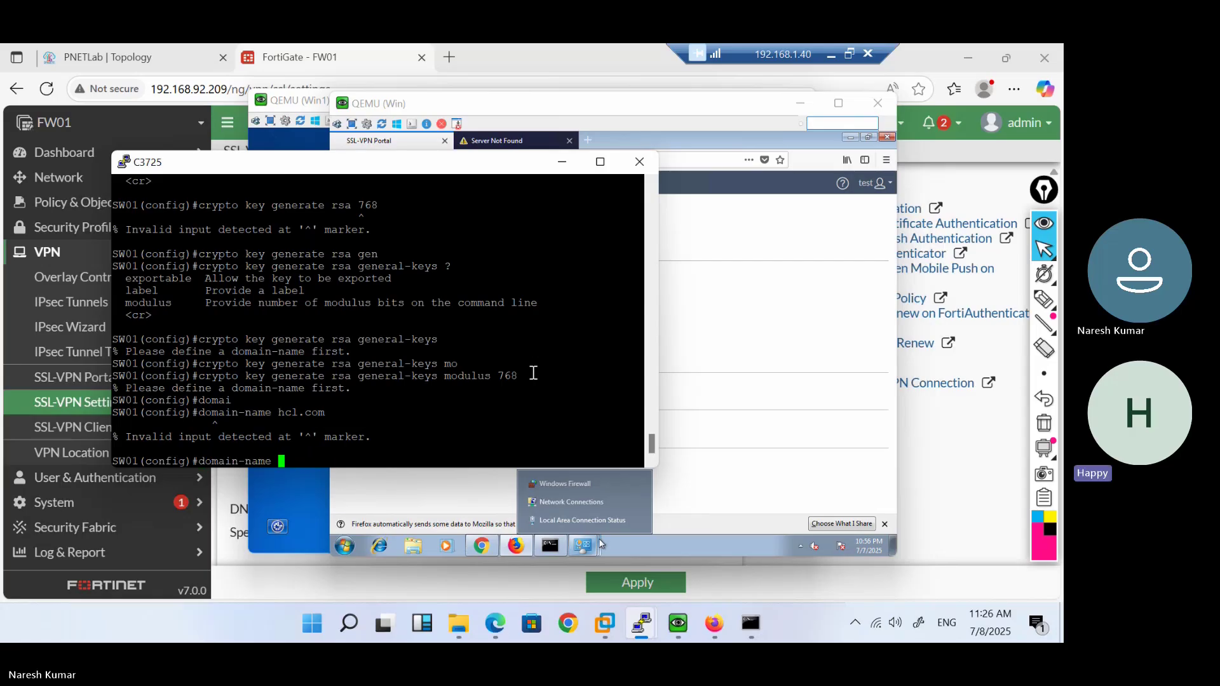
type("?")
key("BackSpace")
key("BackSpace")
key("BackSpace")
key("BackSpace")
key("BackSpace")
key("BackSpace")
key("BackSpace")
key("BackSpace")
key("BackSpace")
key("BackSpace")
key("BackSpace")
key("BackSpace")
type("do")
key("Tab")
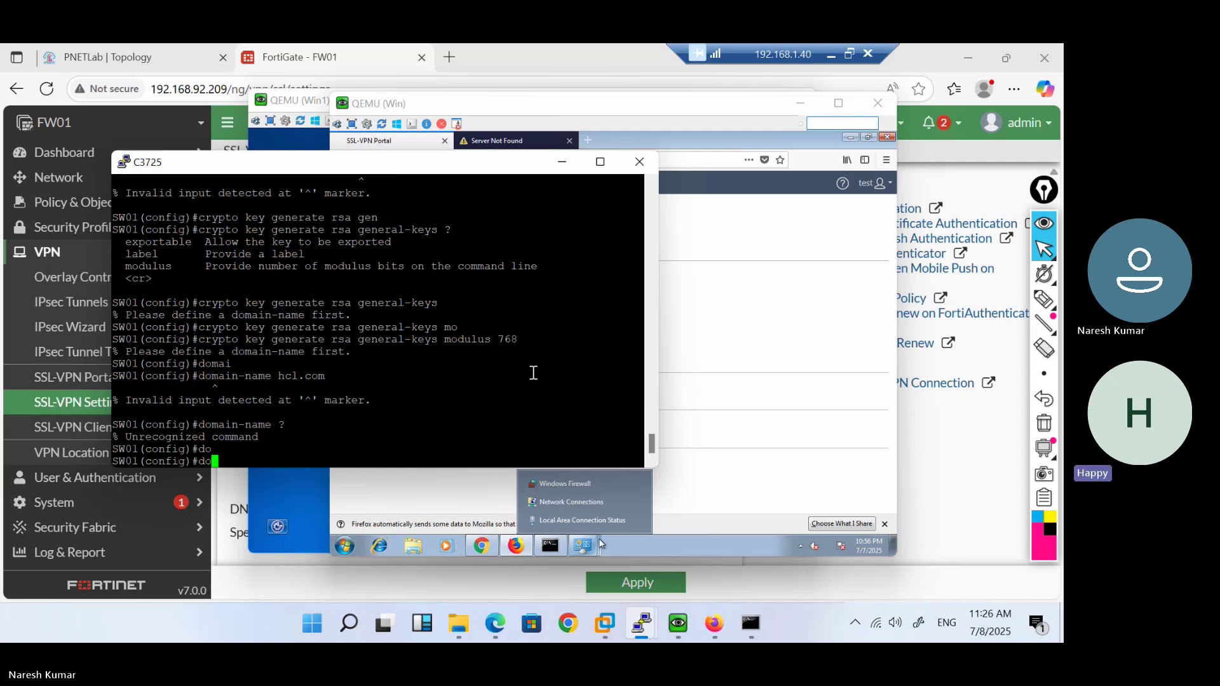
type("?")
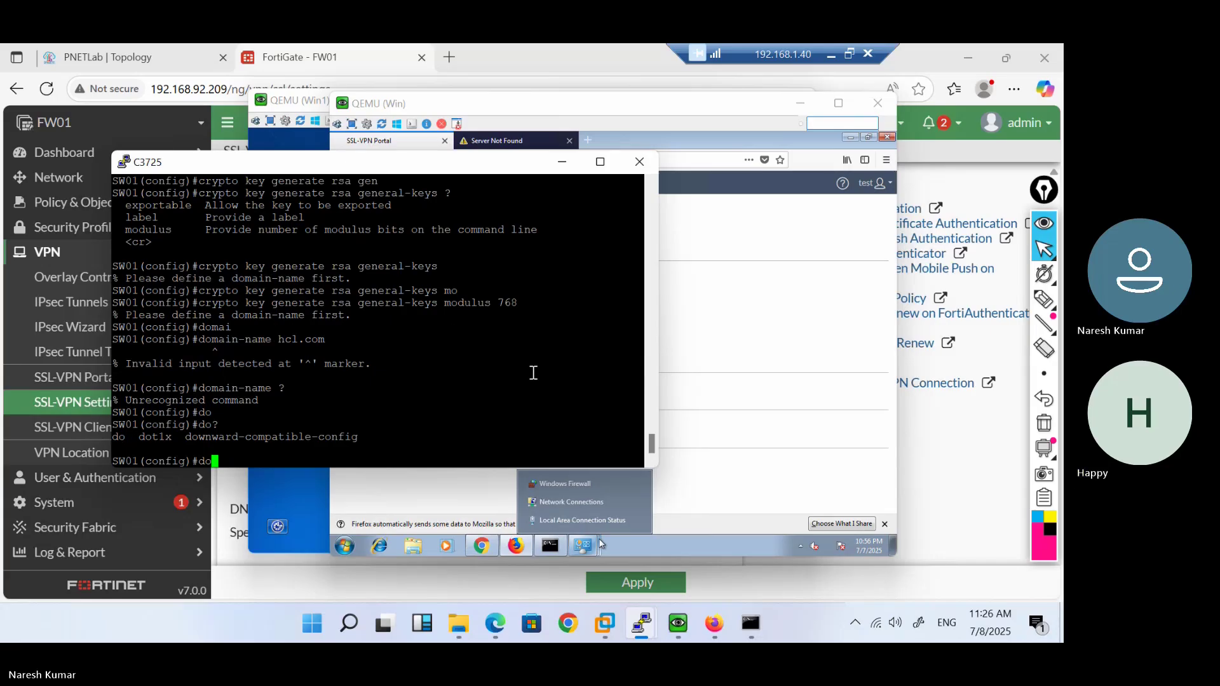
key("BackSpace")
key("BackSpace")
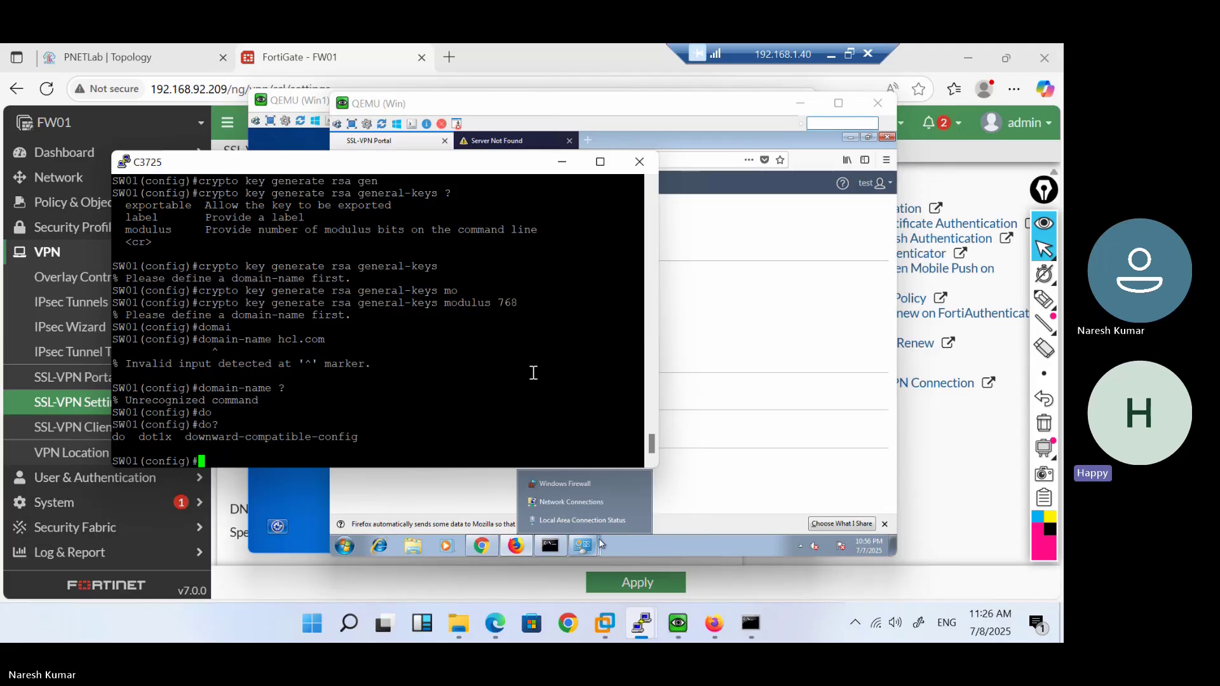
type("do?")
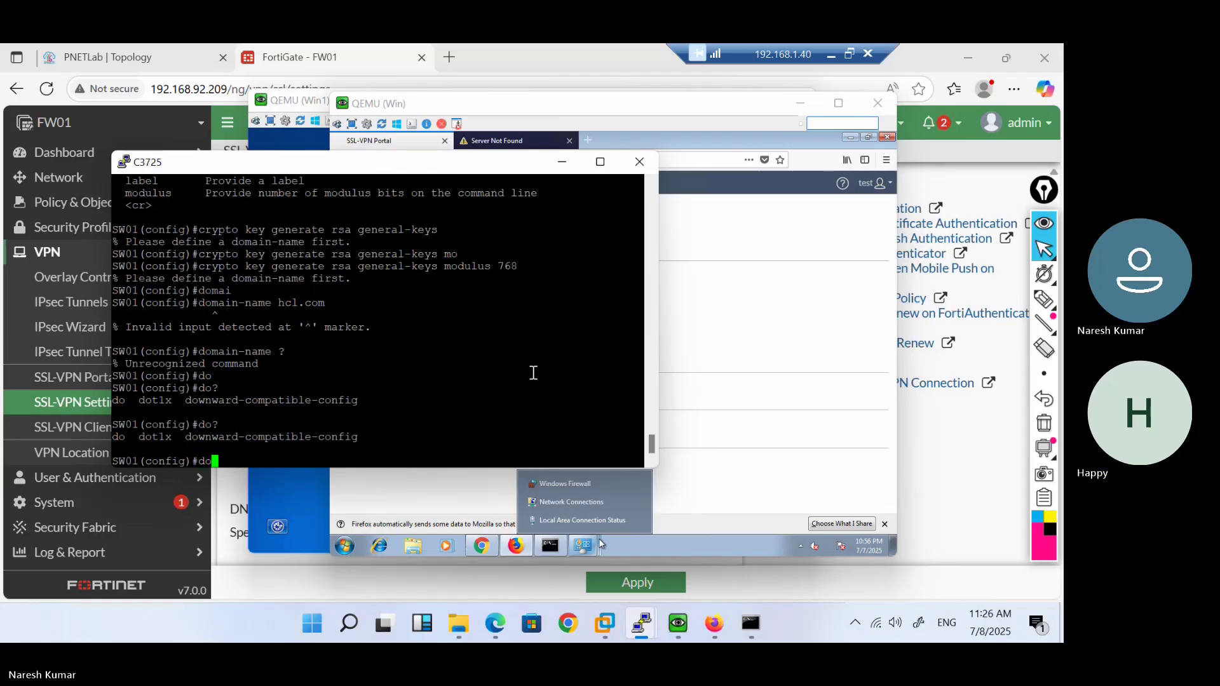
key("BackSpace")
key("BackSpace")
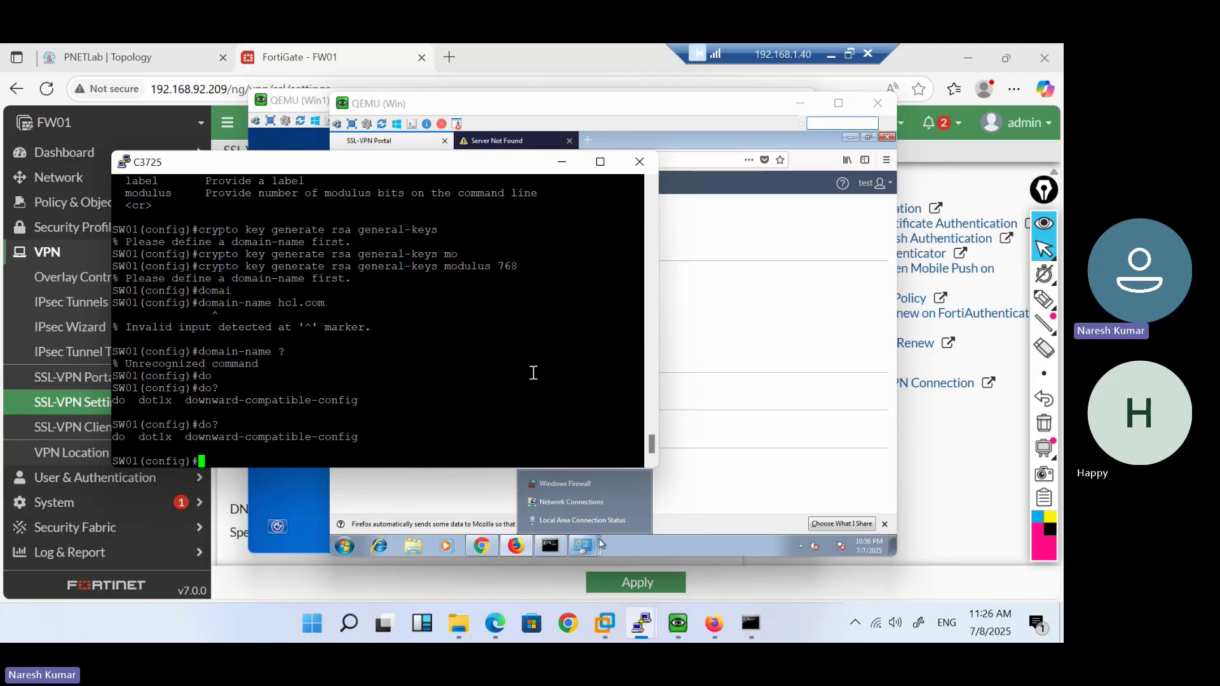
Re-enter line vty 0 4, set transport input ssh, and try ssh version 2
type("li")
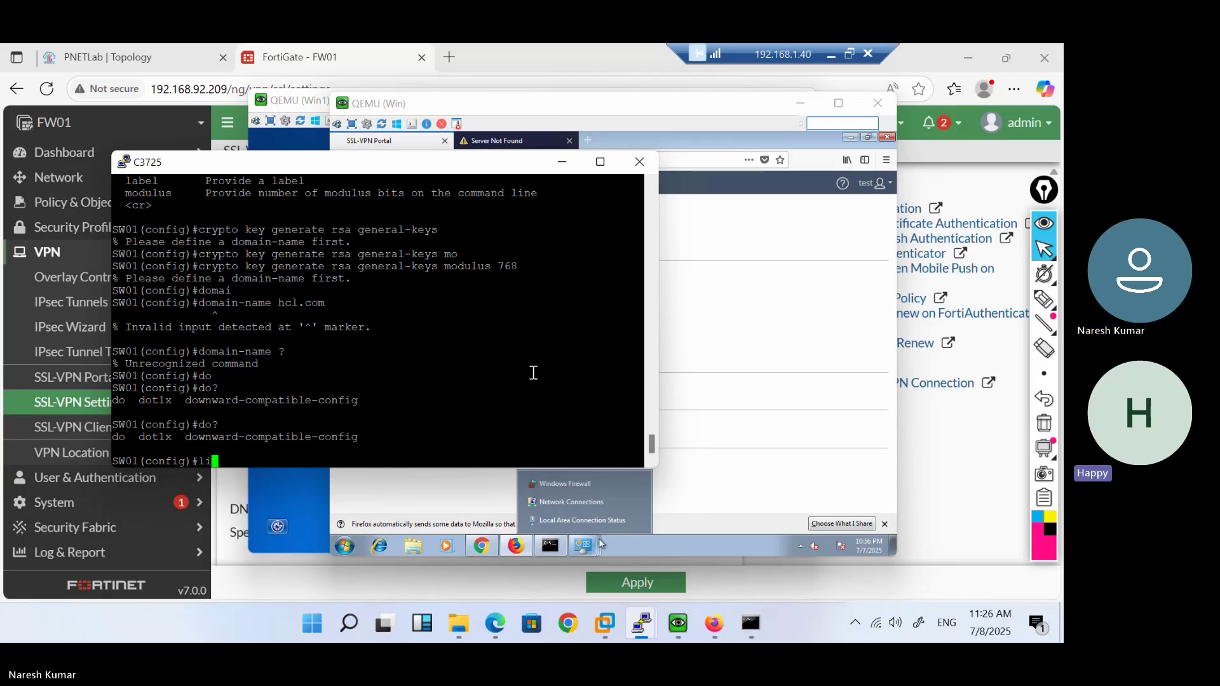
type("ne vtyp")
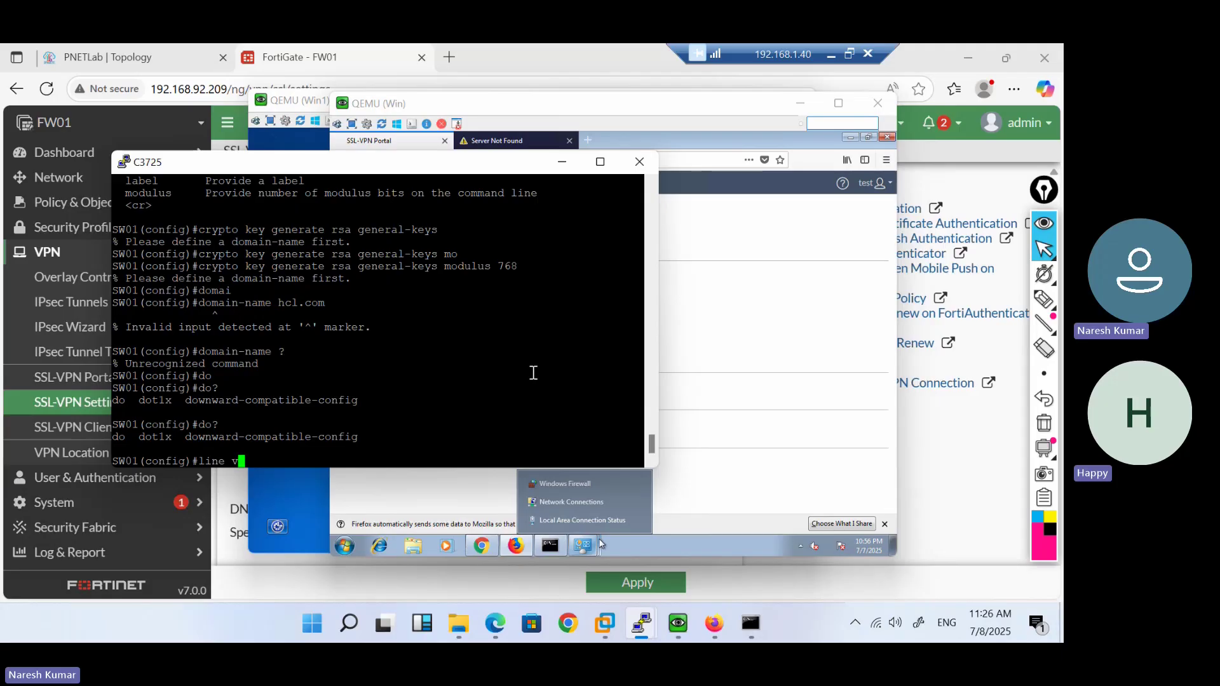
key("BackSpace")
key("BackSpace")
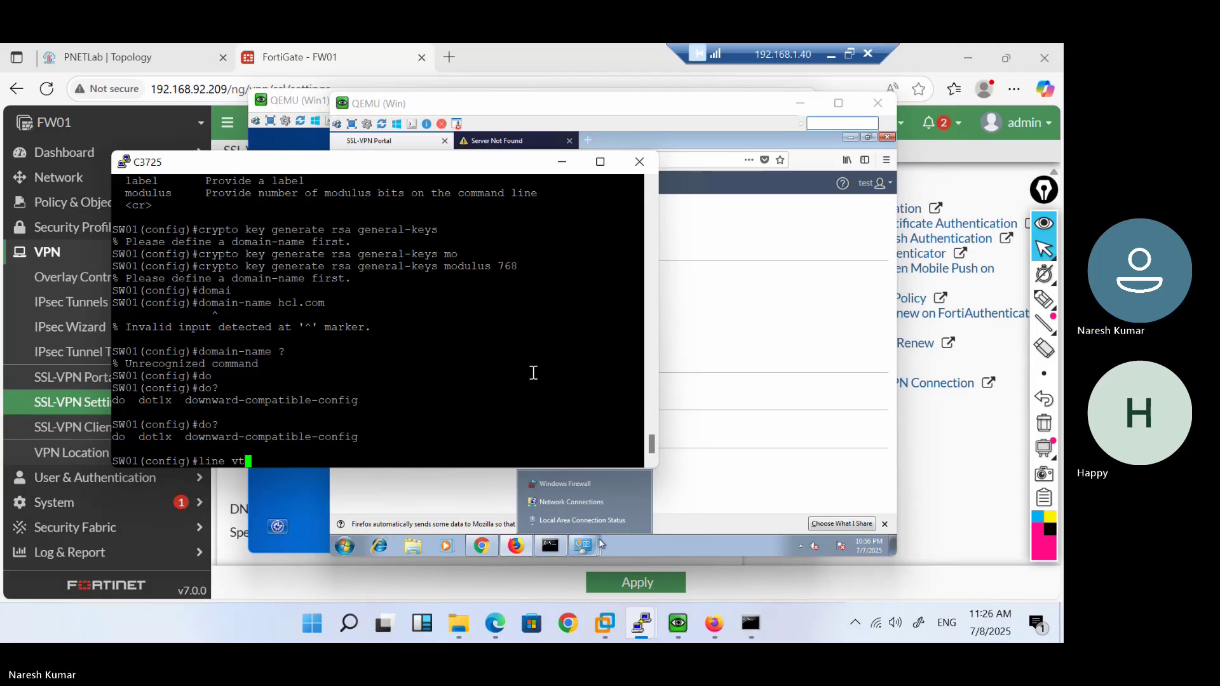
type("y 0 4")
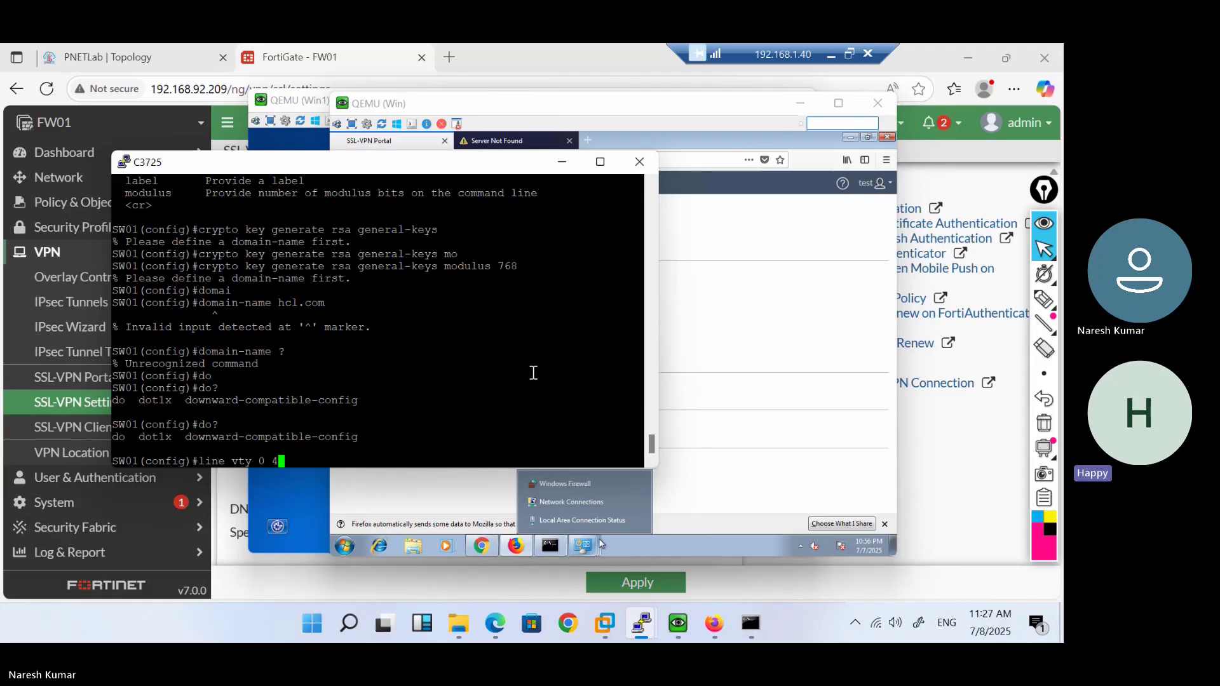
key("Return")
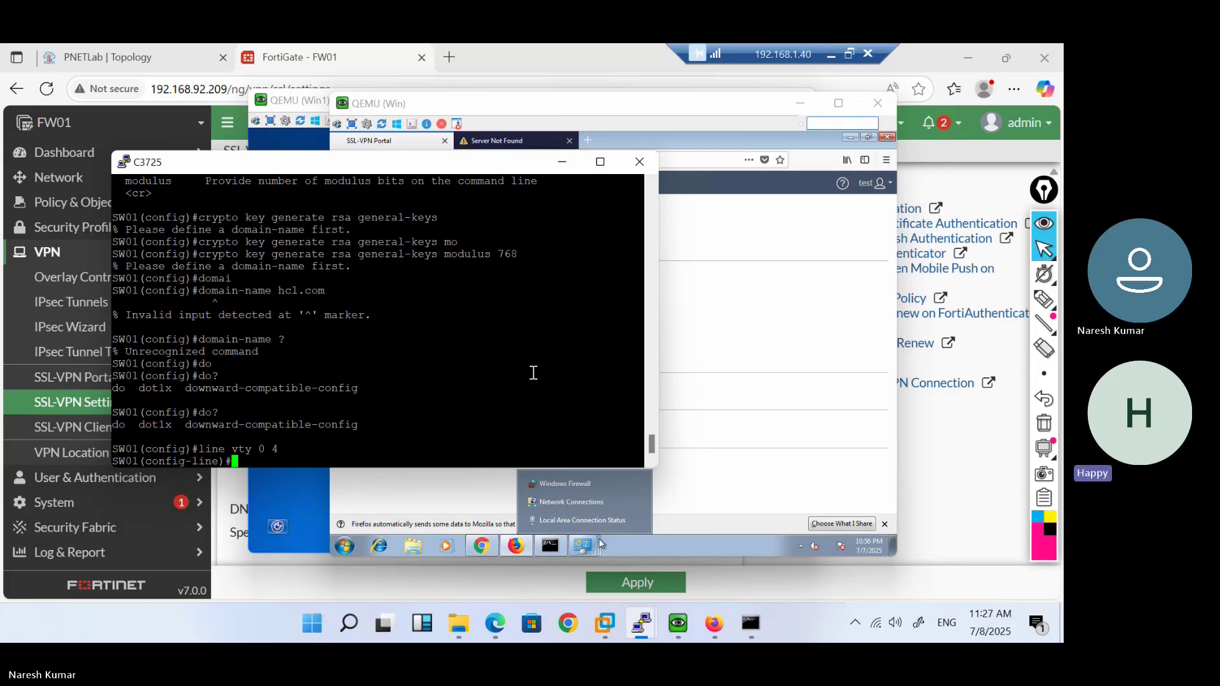
type("tran")
key("Tab")
type("i")
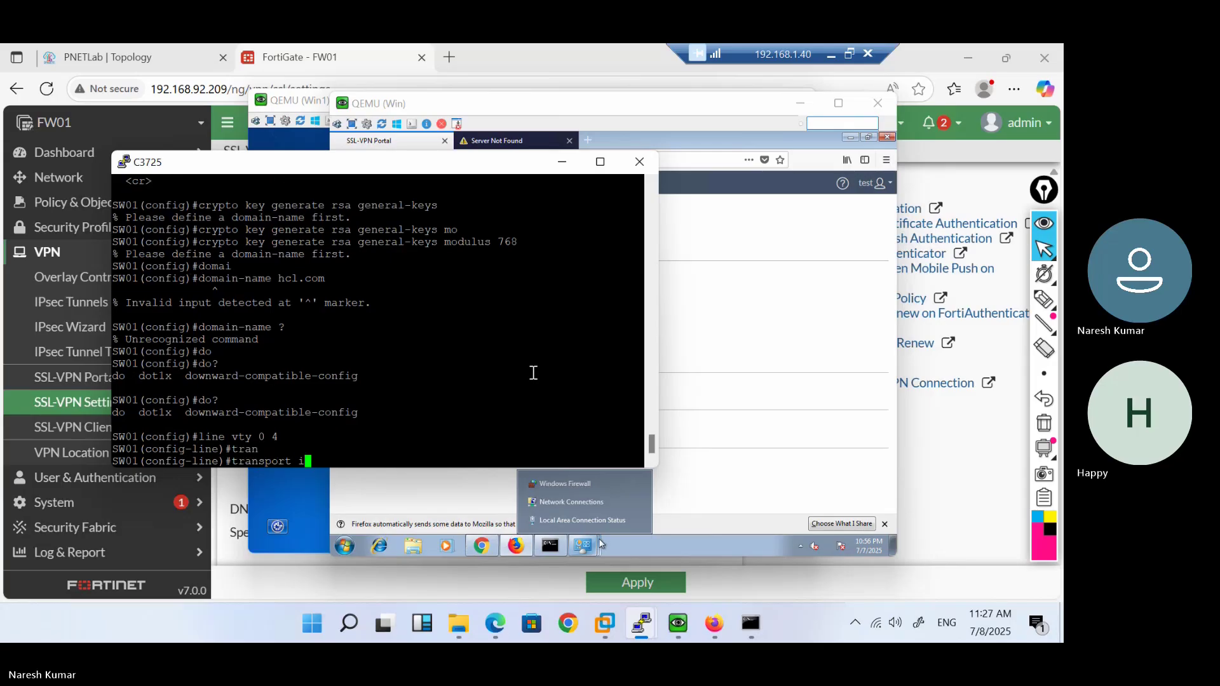
type("nput ssh")
key("Return")
type("ssh ver")
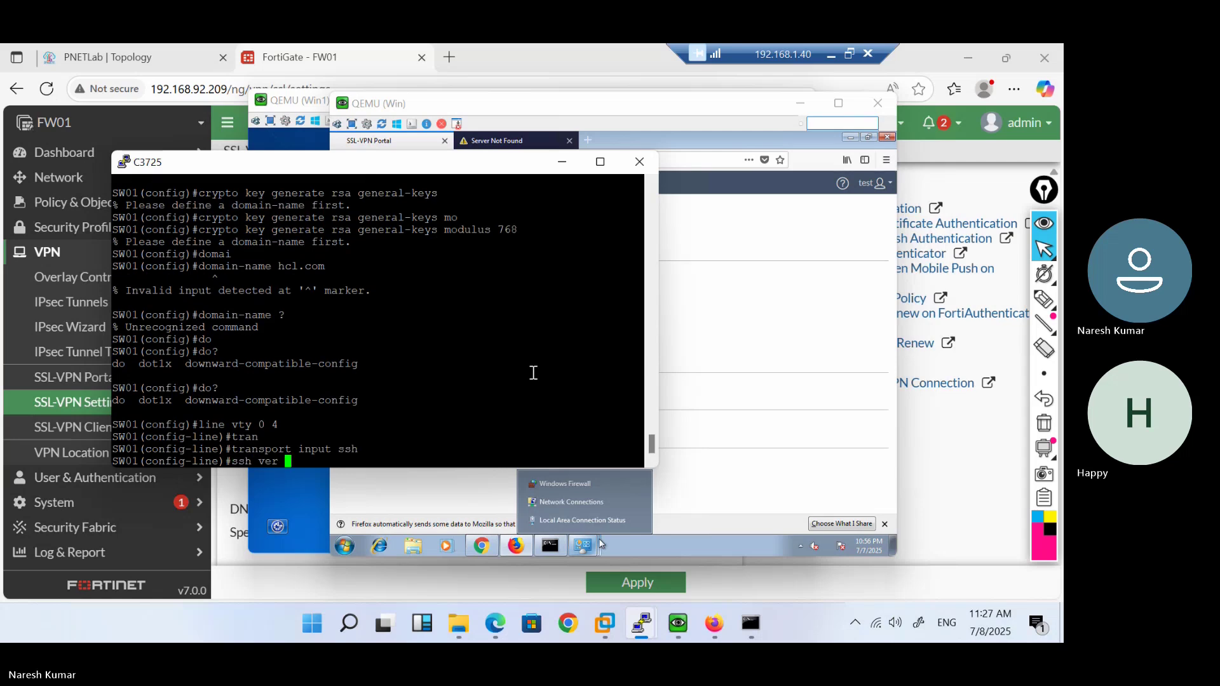
key("BackSpace")
type("2")
key("Return")
Clear the ssh version attempt and apply login local on the VTY lines
key("Up")
key("BackSpace")
key("BackSpace")
key("BackSpace")
key("BackSpace")
key("BackSpace")
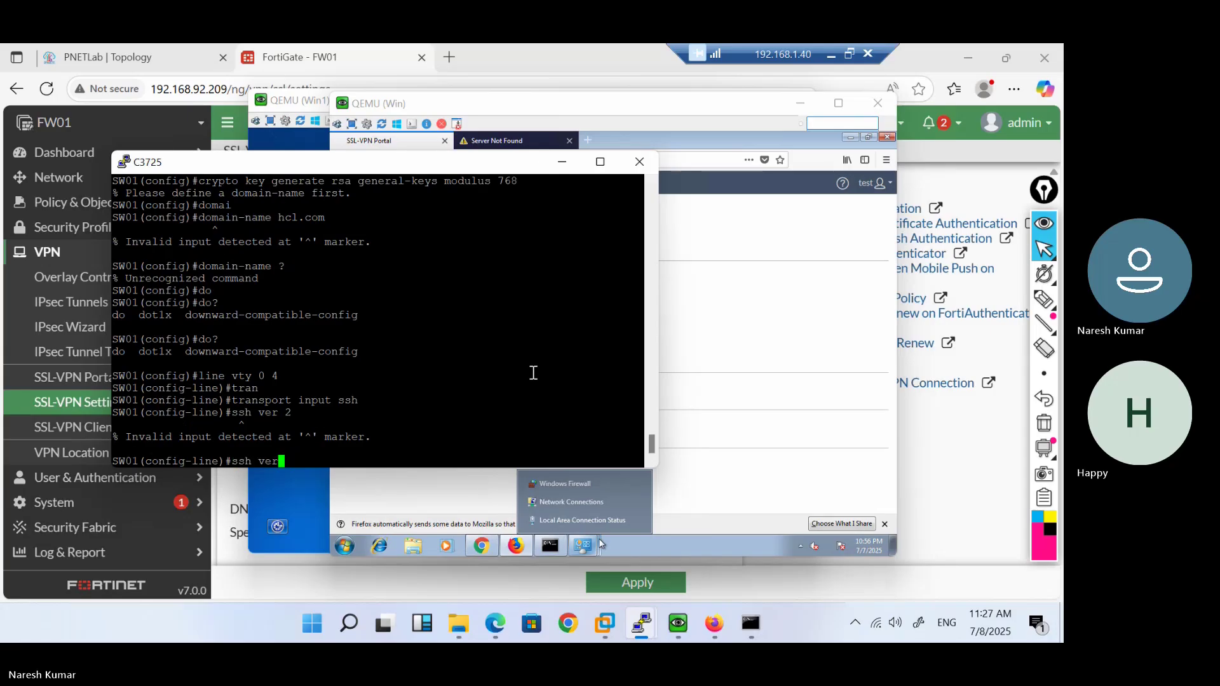
type("?")
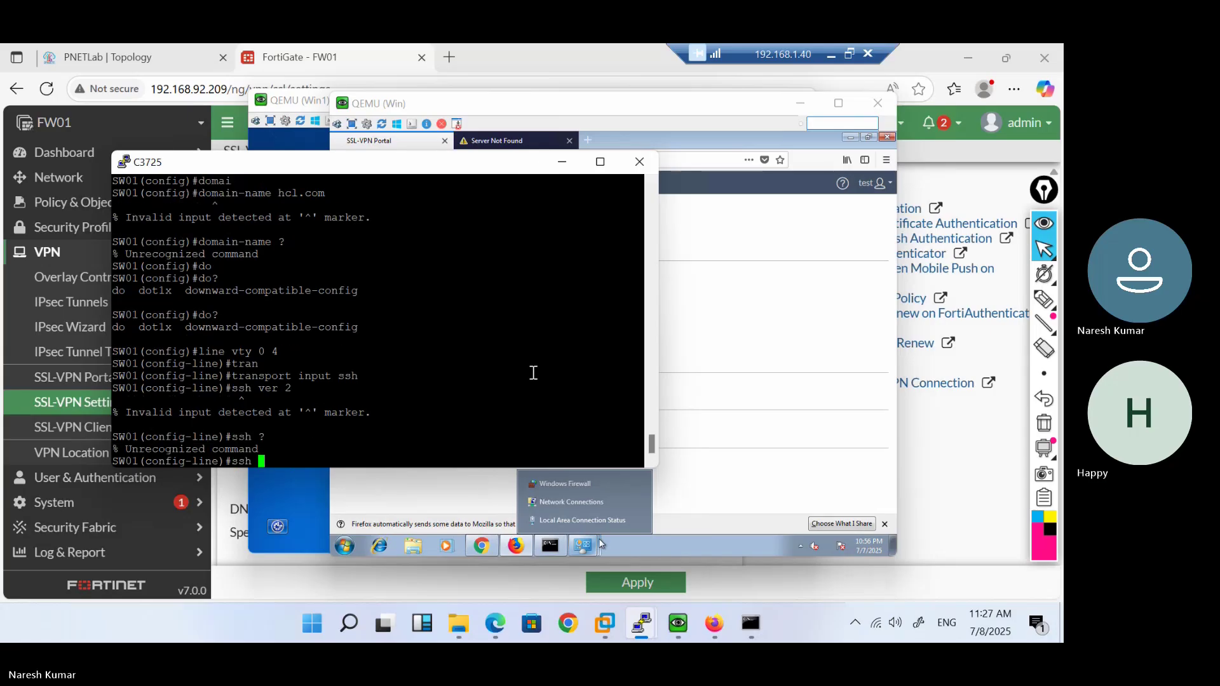
key("BackSpace")
key("BackSpace")
type("?")
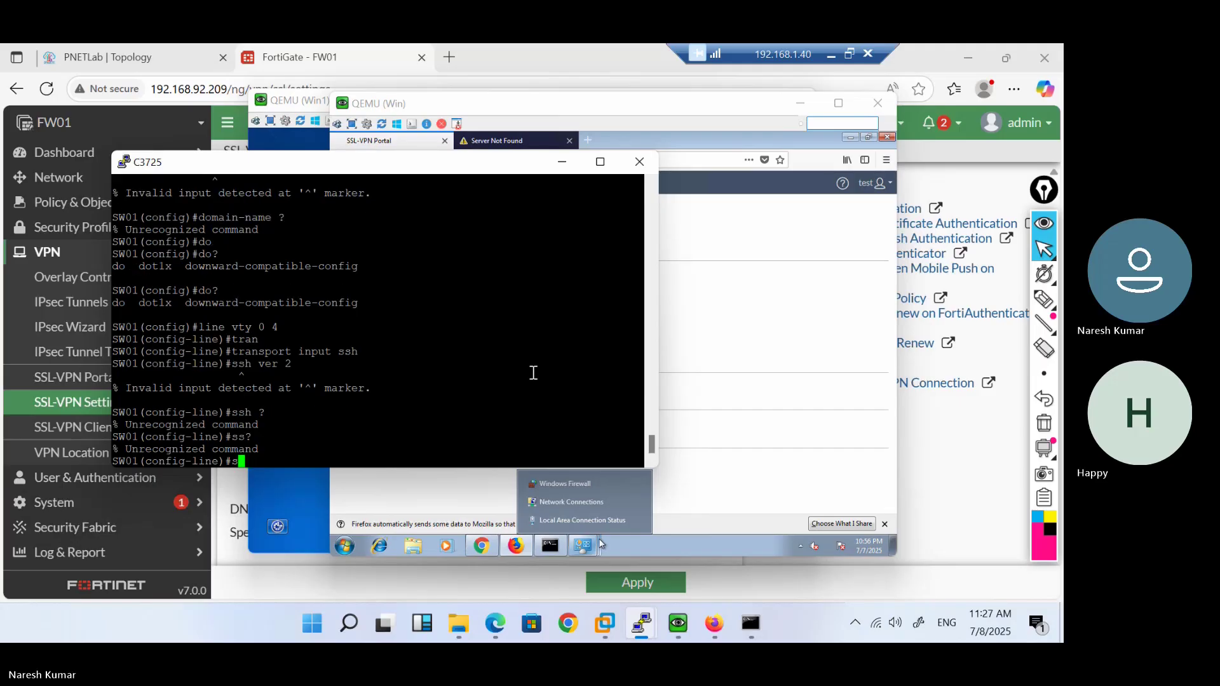
key("BackSpace")
key("BackSpace")
type("?")
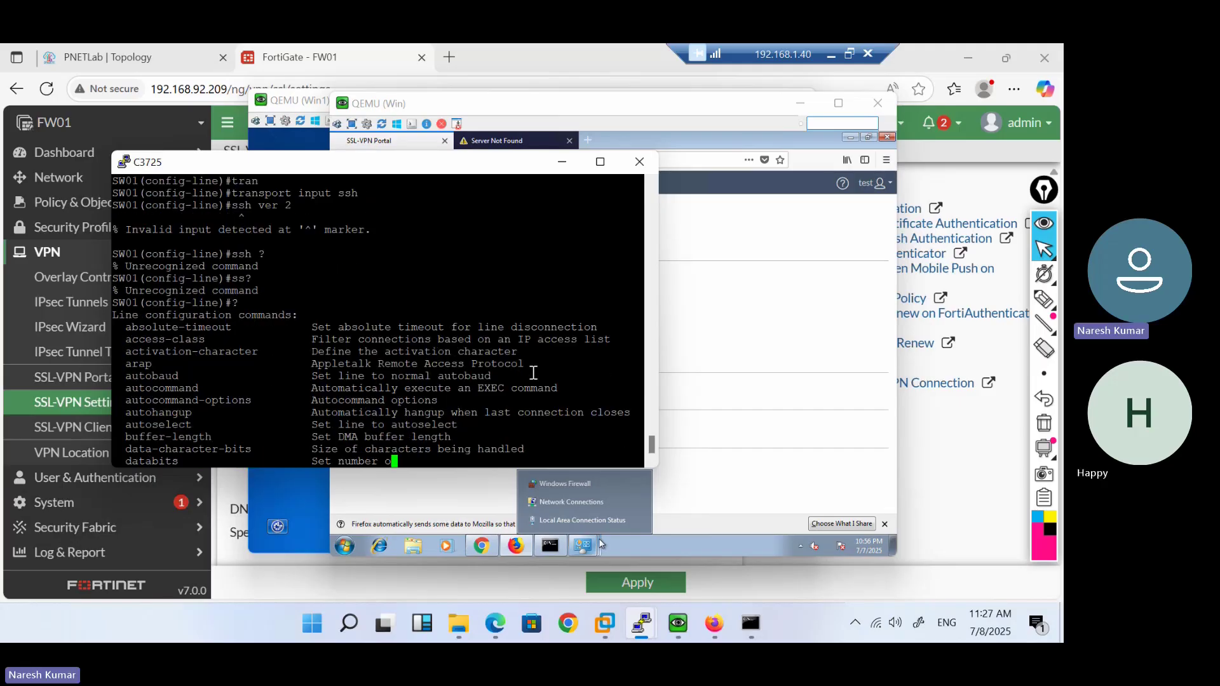
type("q")
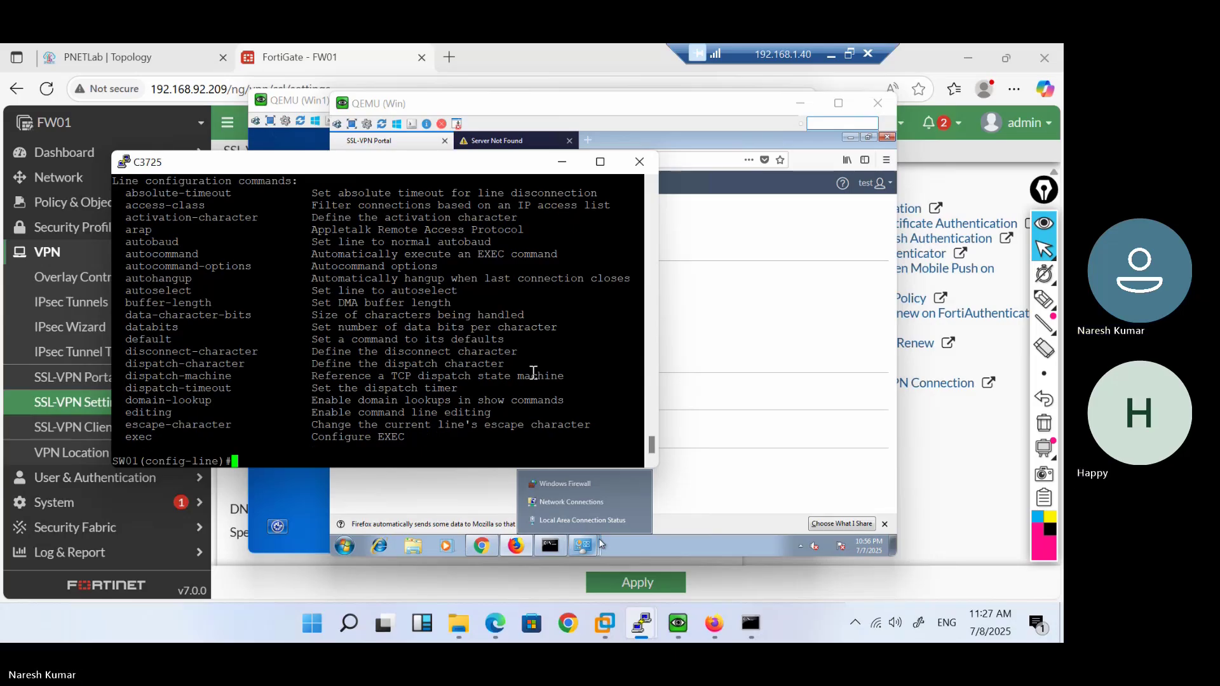
type("login local")
key("Return")
Submit an abbreviated transport command, then exit to global configuration
type("tr?")
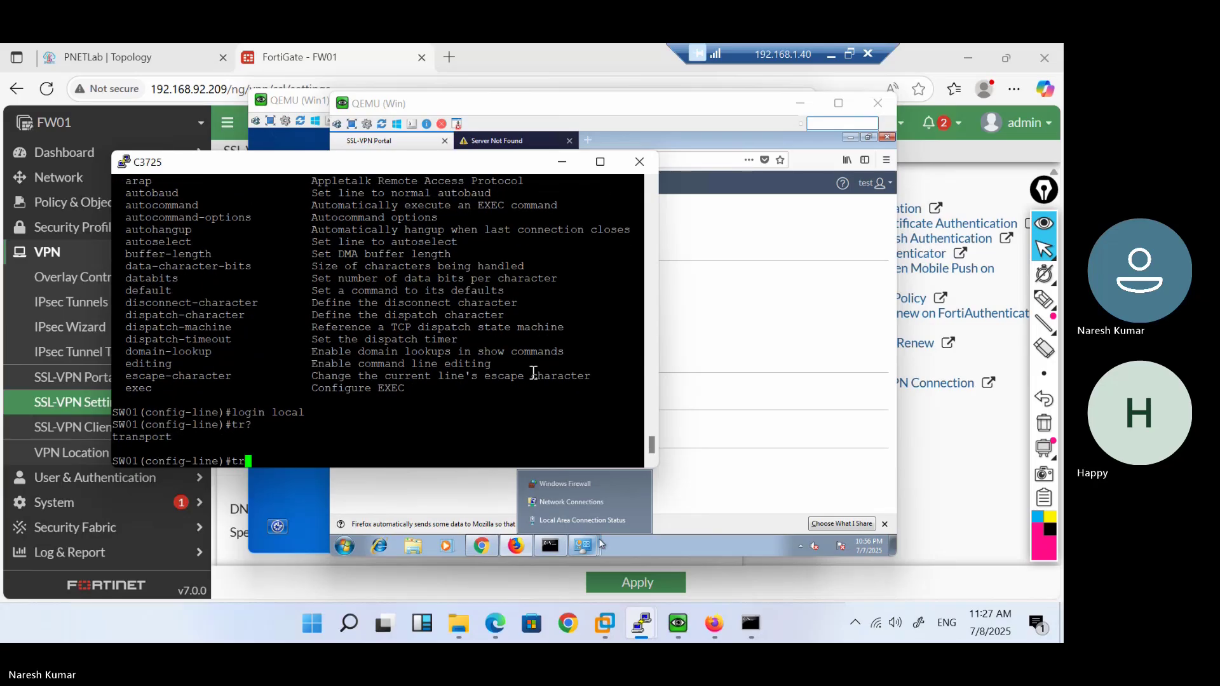
type("s")
key("Return")
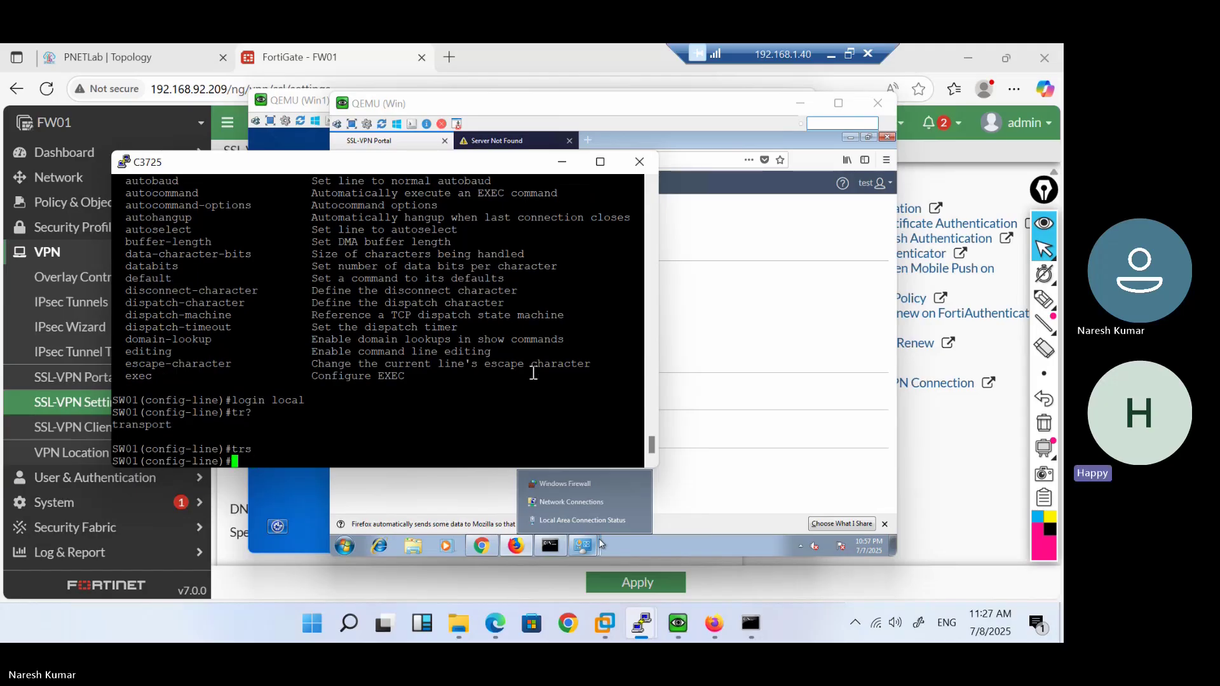
type("c?")
key("BackSpace")
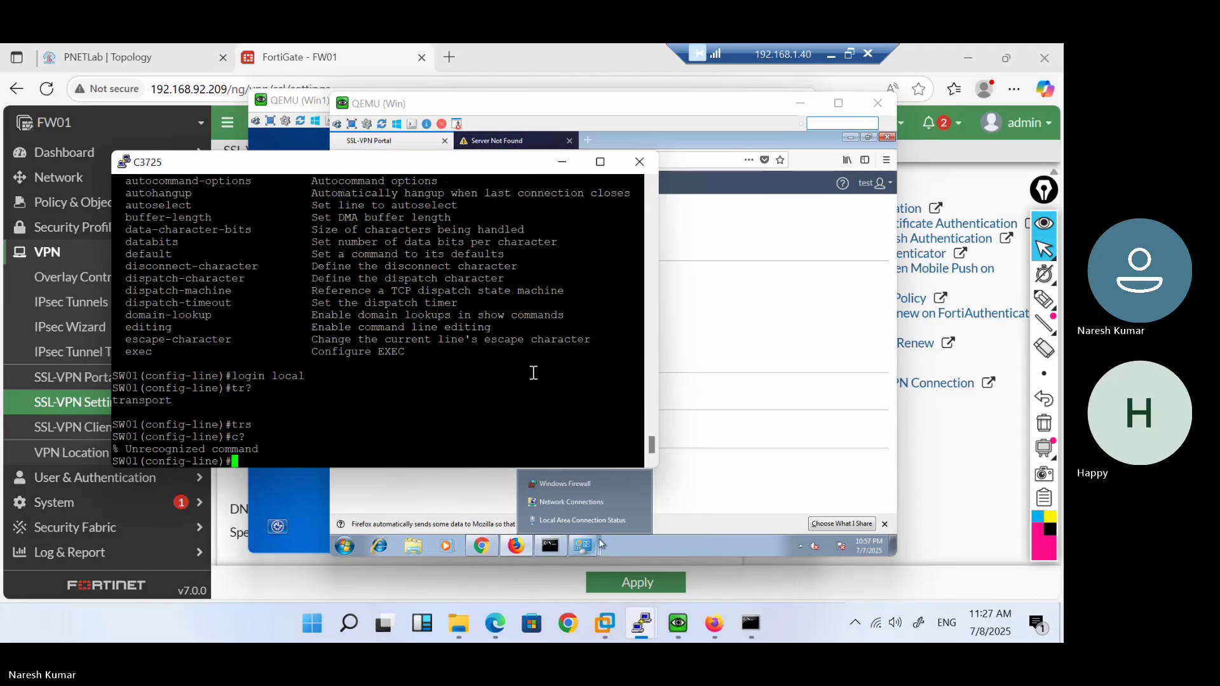
type("exit")
key("Return")
Build the crypto key generate rsa command with ? and Tab help
type("cr")
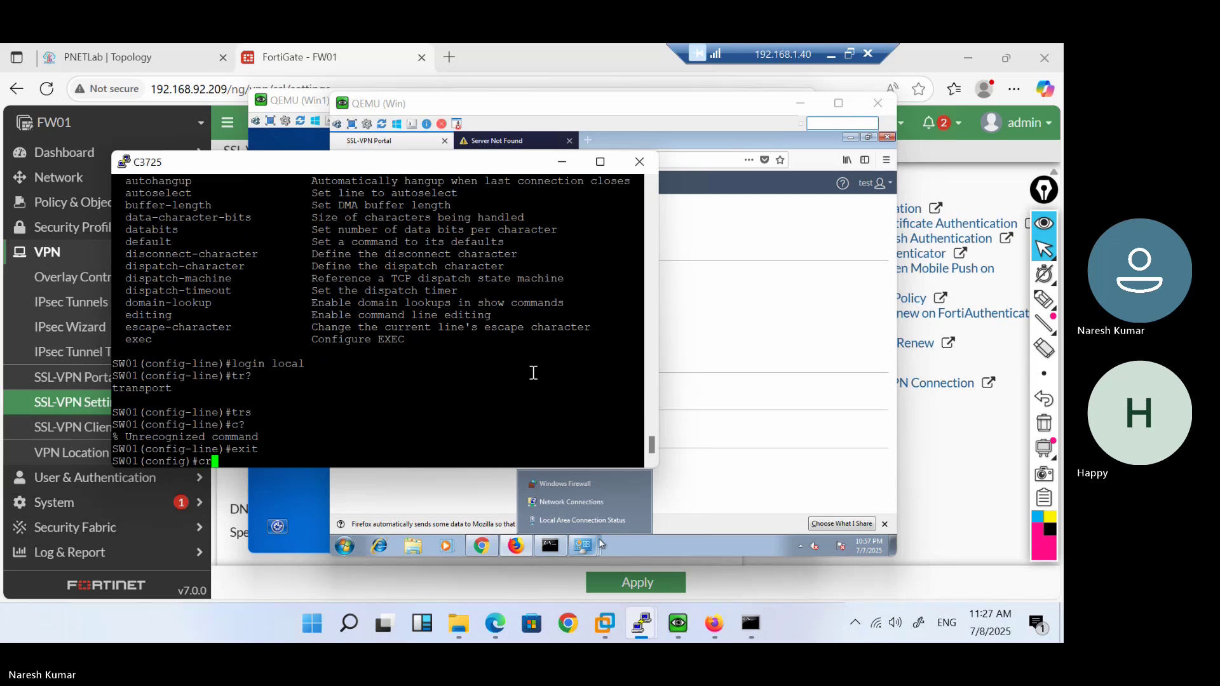
key("Tab")
type("?")
key("BackSpace")
type("rypto ")
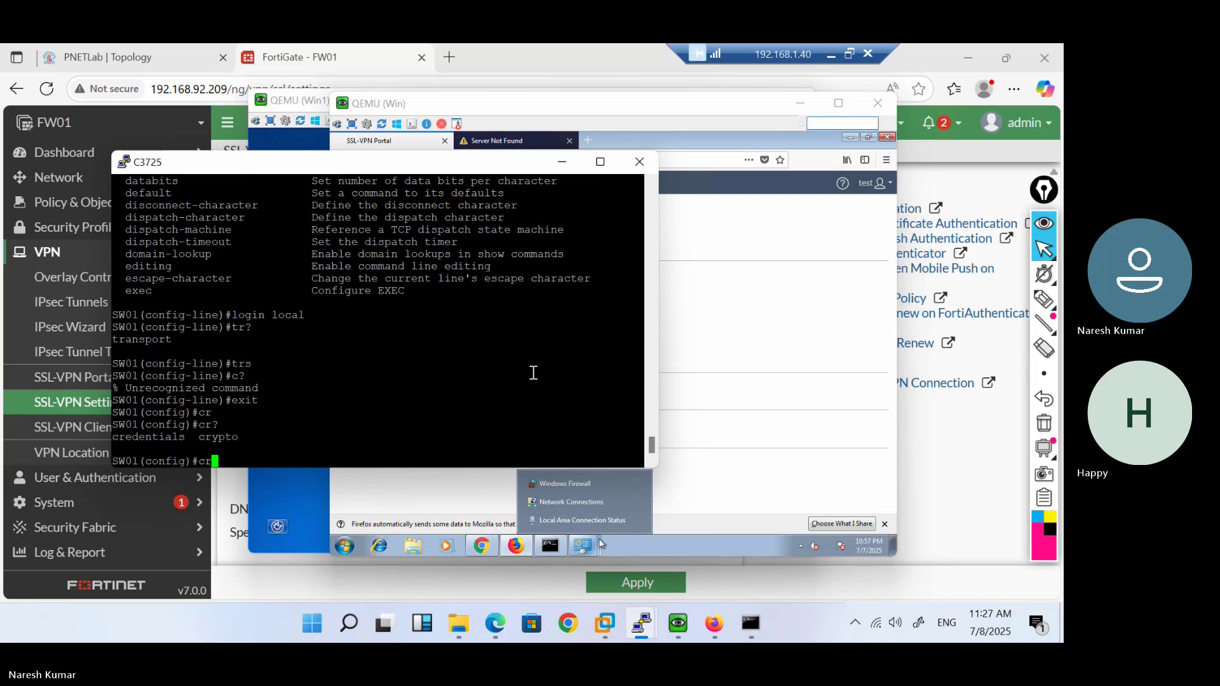
type("?")
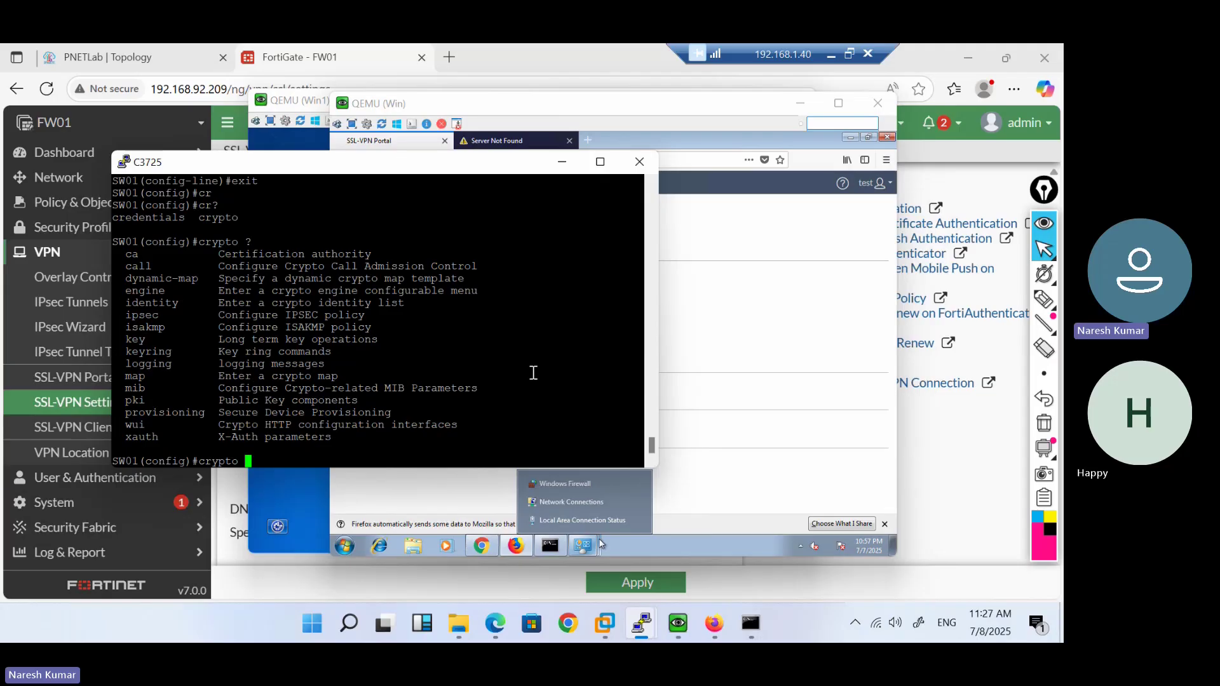
type("key")
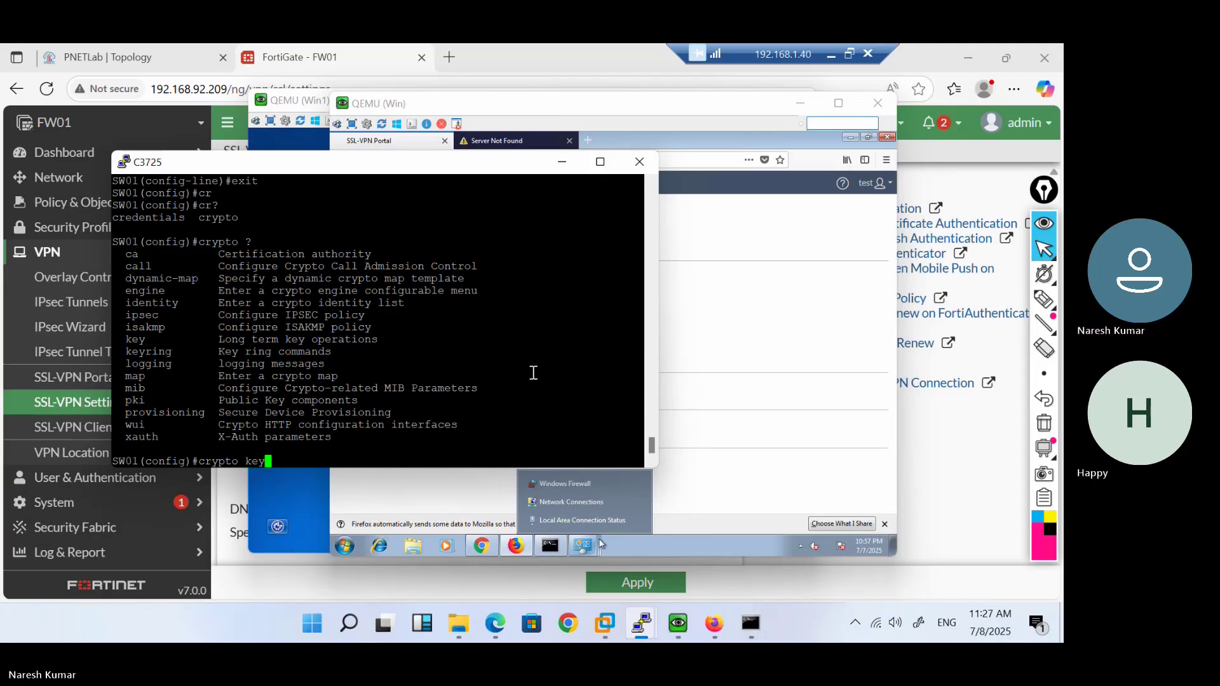
type(" ?")
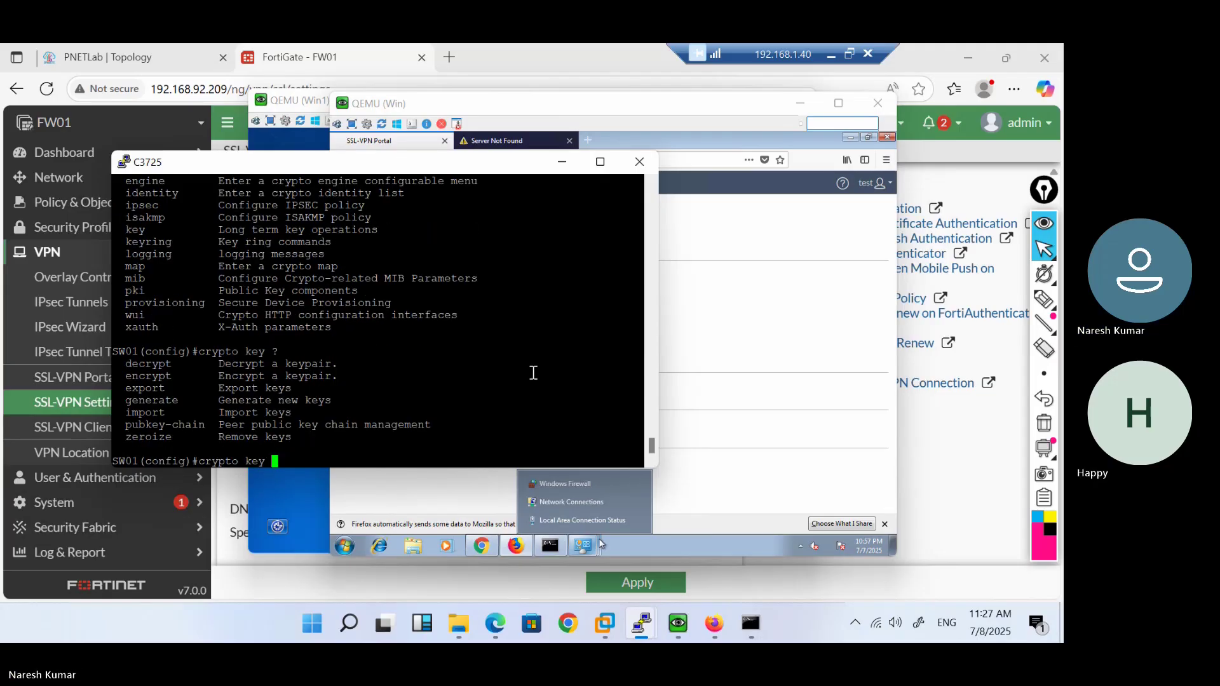
type("g")
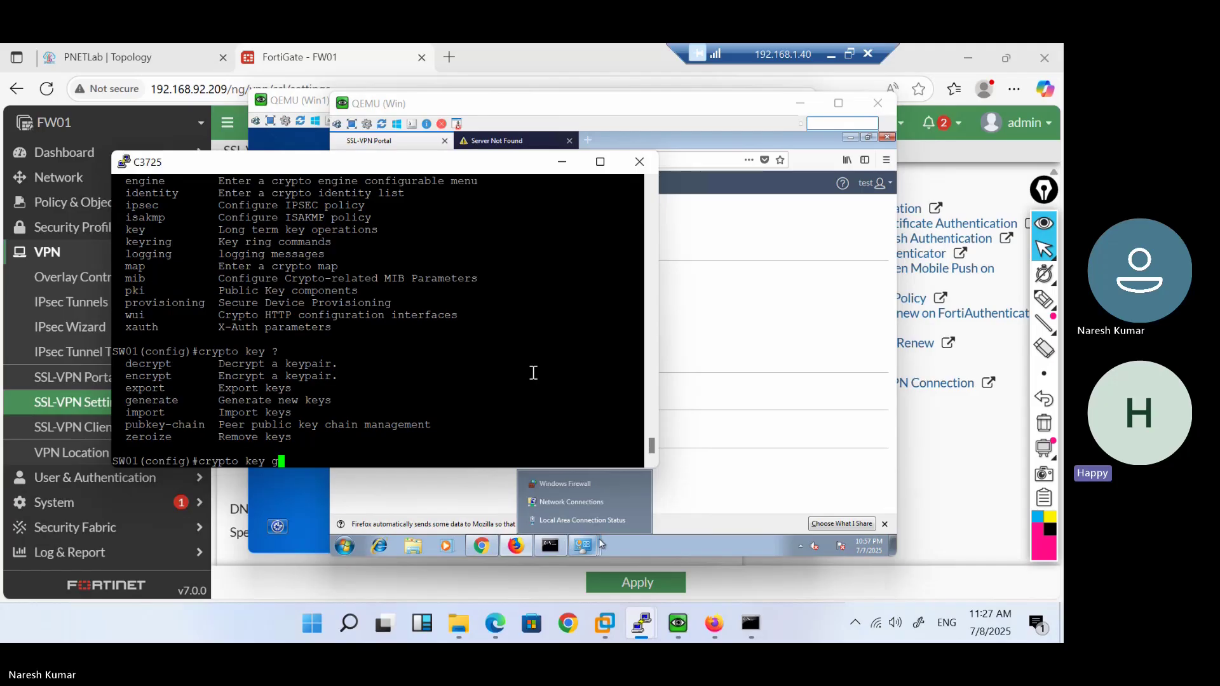
type("en?")
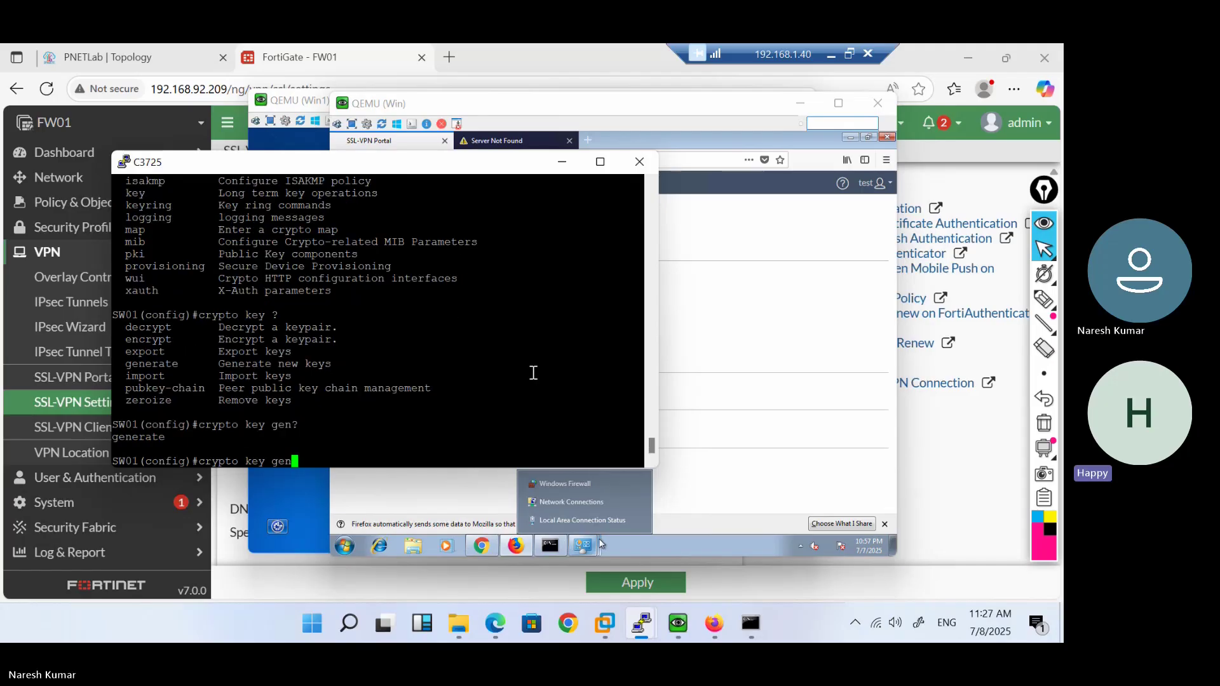
key("Tab")
type("?r?s")
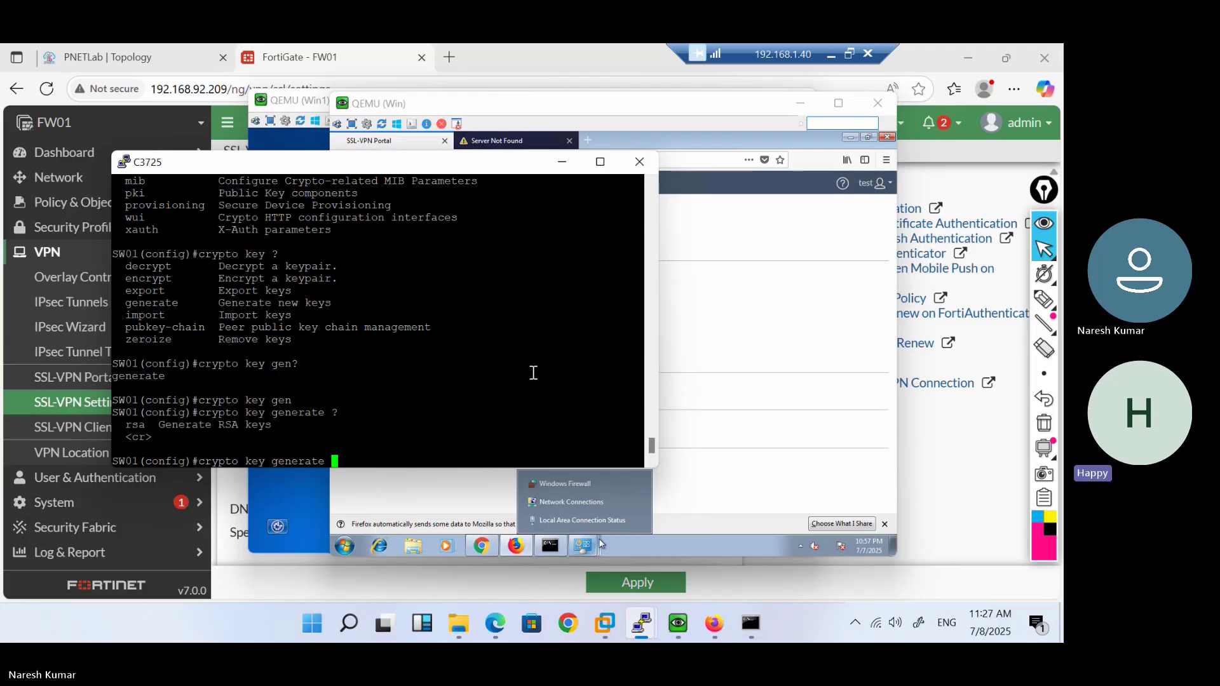
key("Tab")
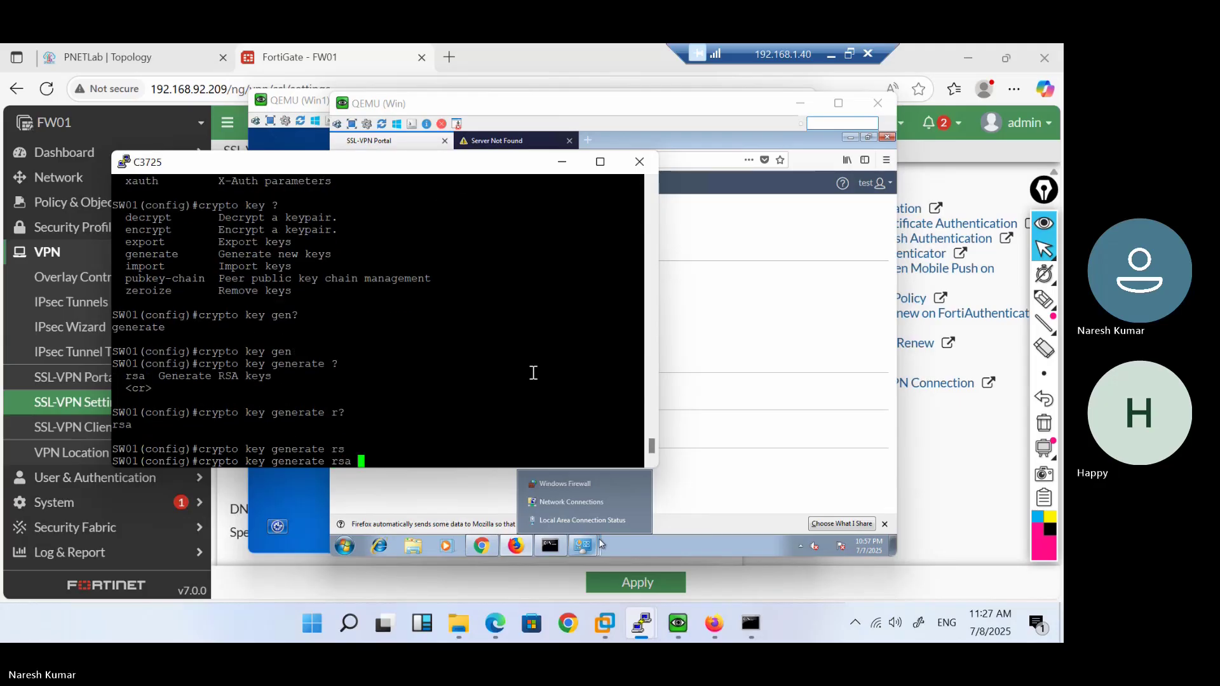
type("?")
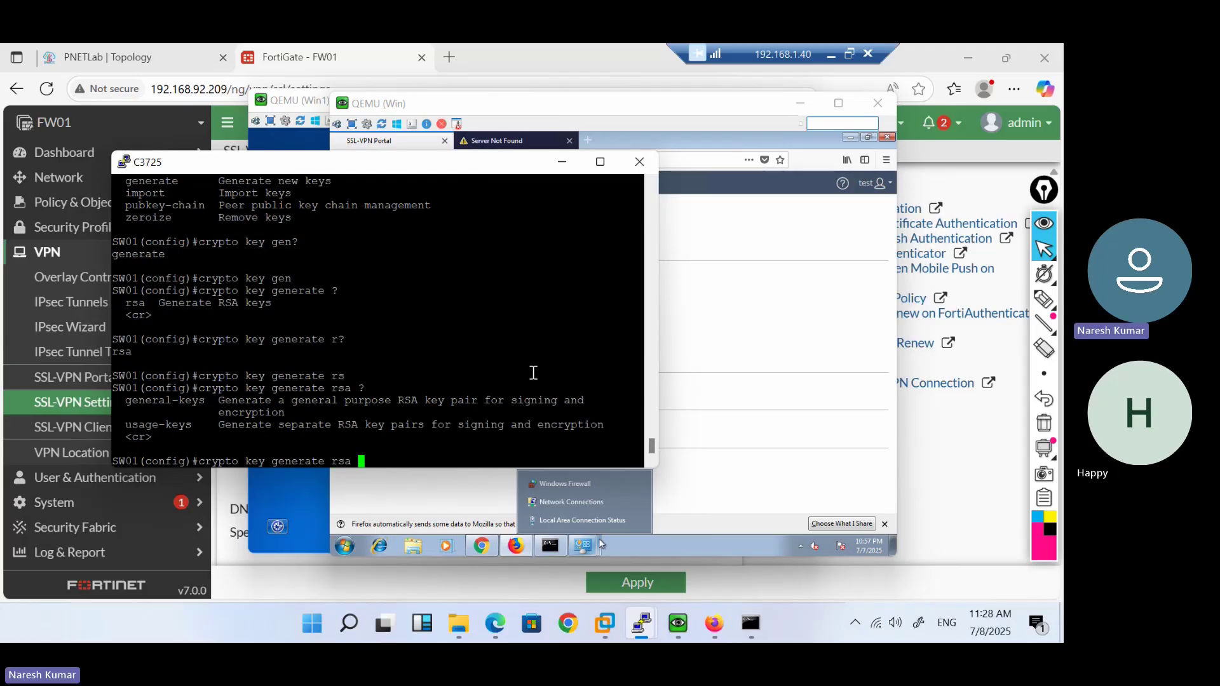
type("us")
key("Tab")
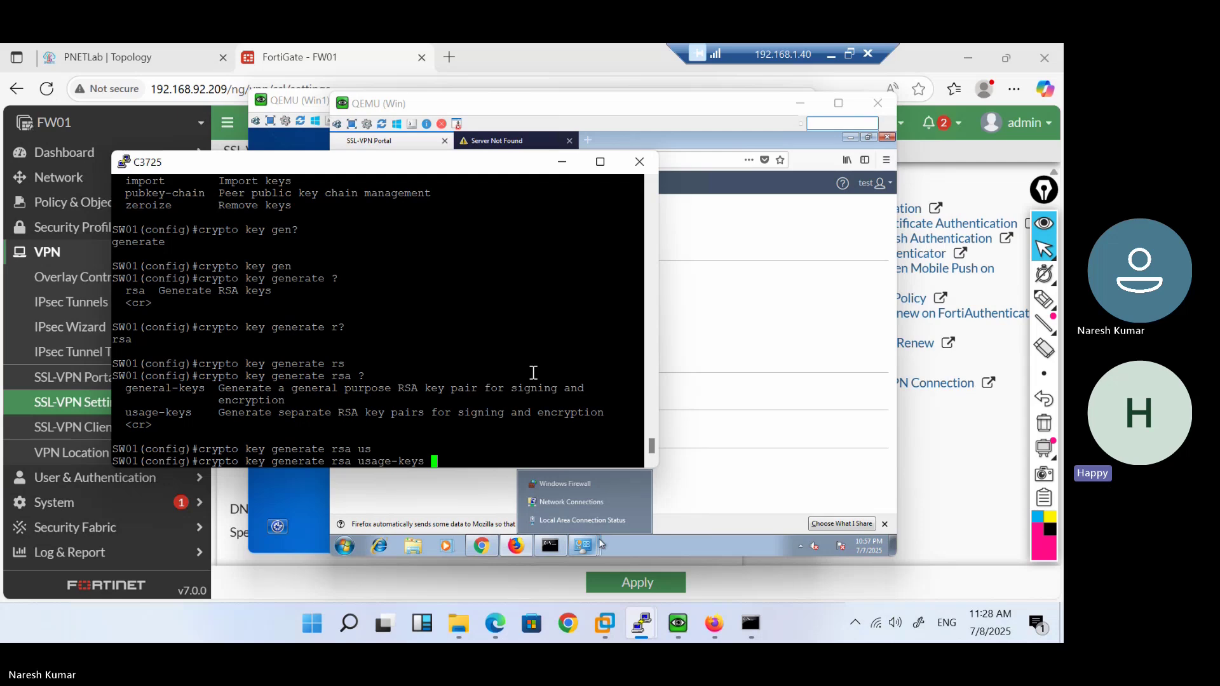
Switch to general-keys with modulus 768 and run it; SW01 requires a domain-name first
key("BackSpace")
key("BackSpace")
key("BackSpace")
key("BackSpace")
key("BackSpace")
key("BackSpace")
key("BackSpace")
key("BackSpace")
key("BackSpace")
key("BackSpace")
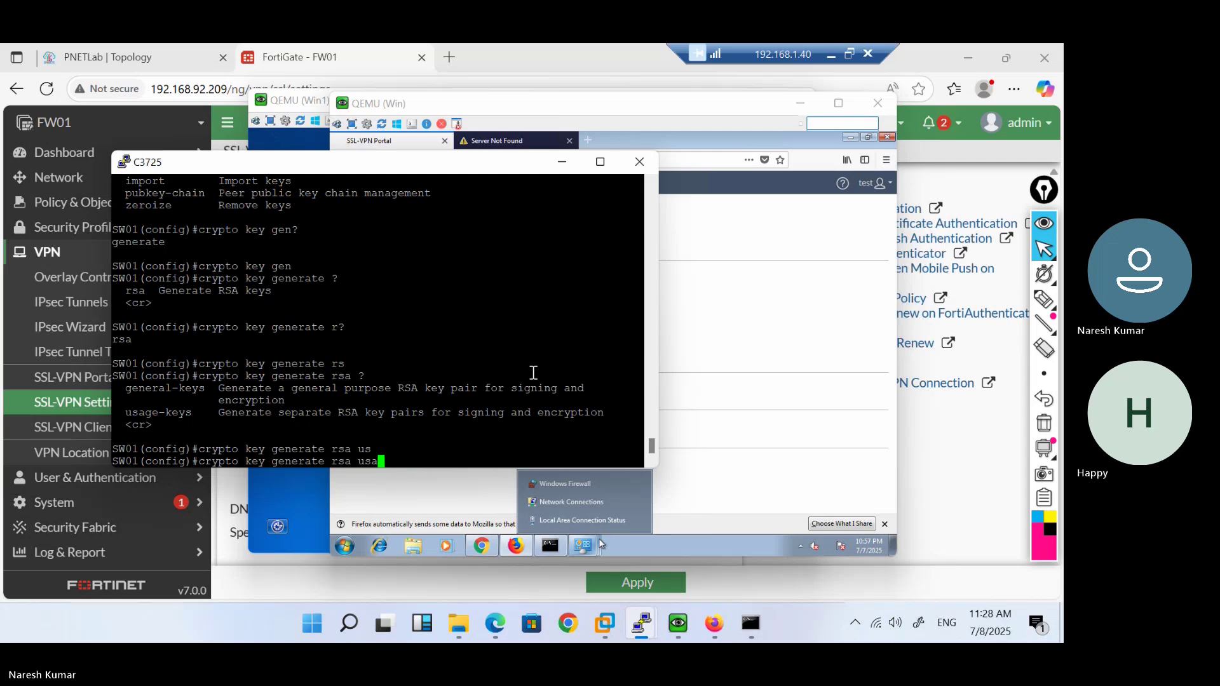
key("BackSpace")
type("g")
key("Tab")
type("?")
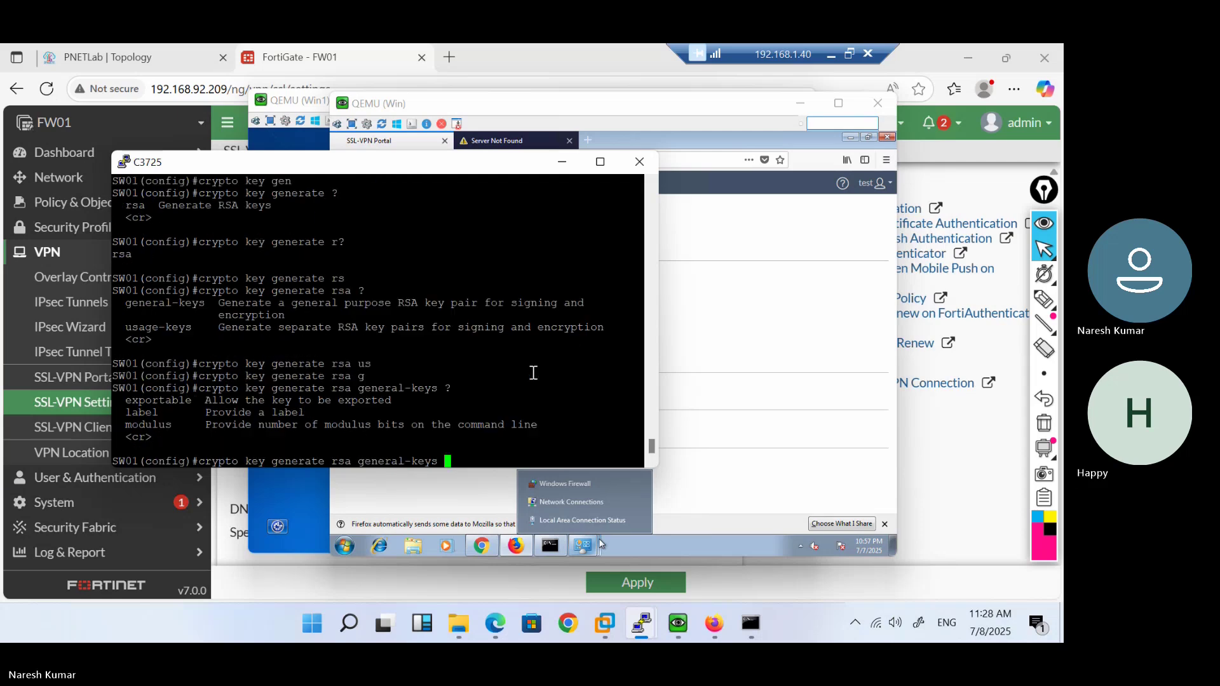
type("mo")
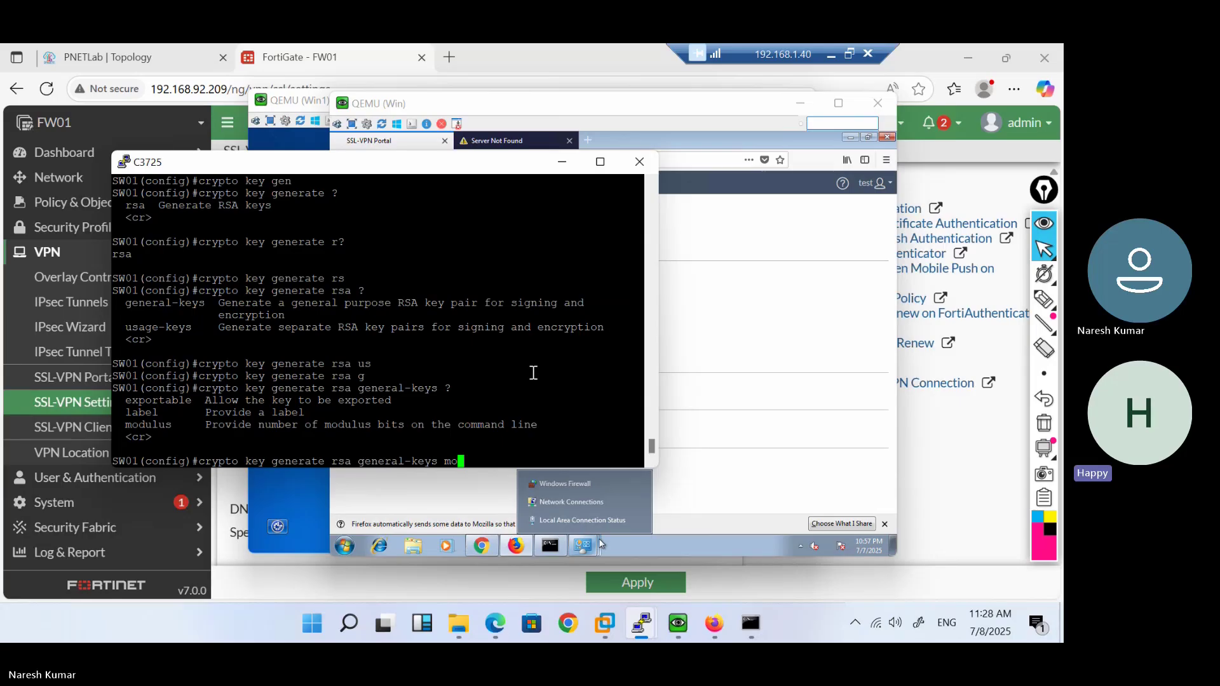
type("d")
key("Tab")
type("?")
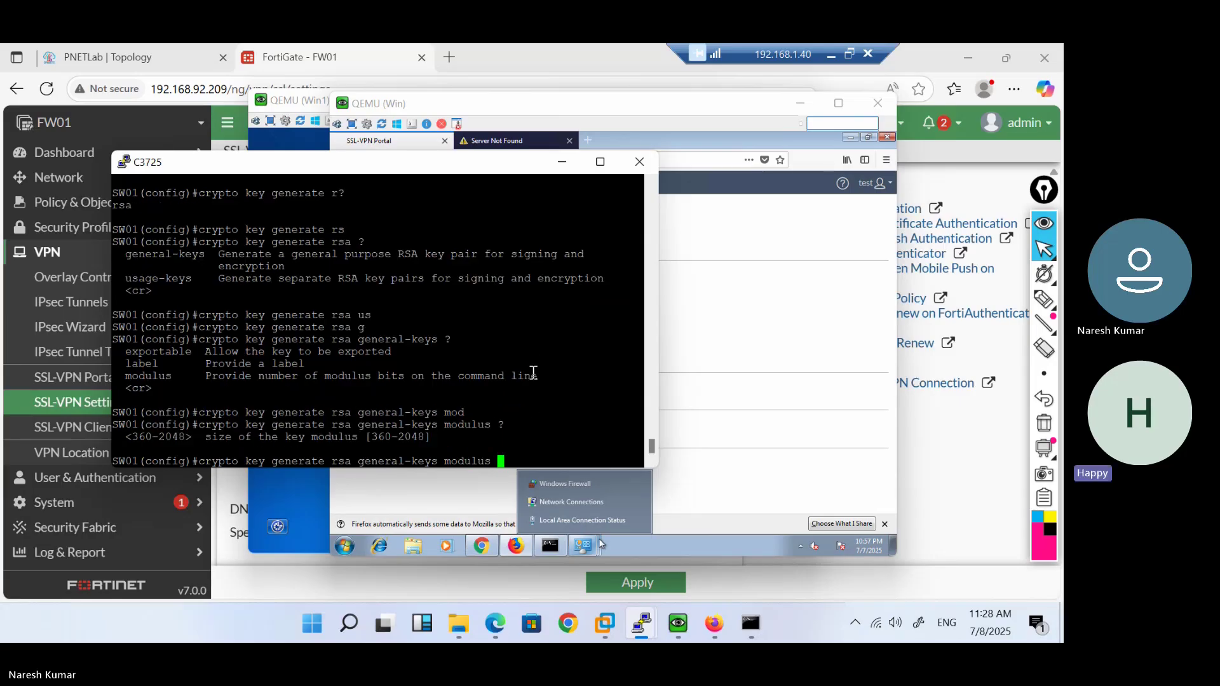
type("76")
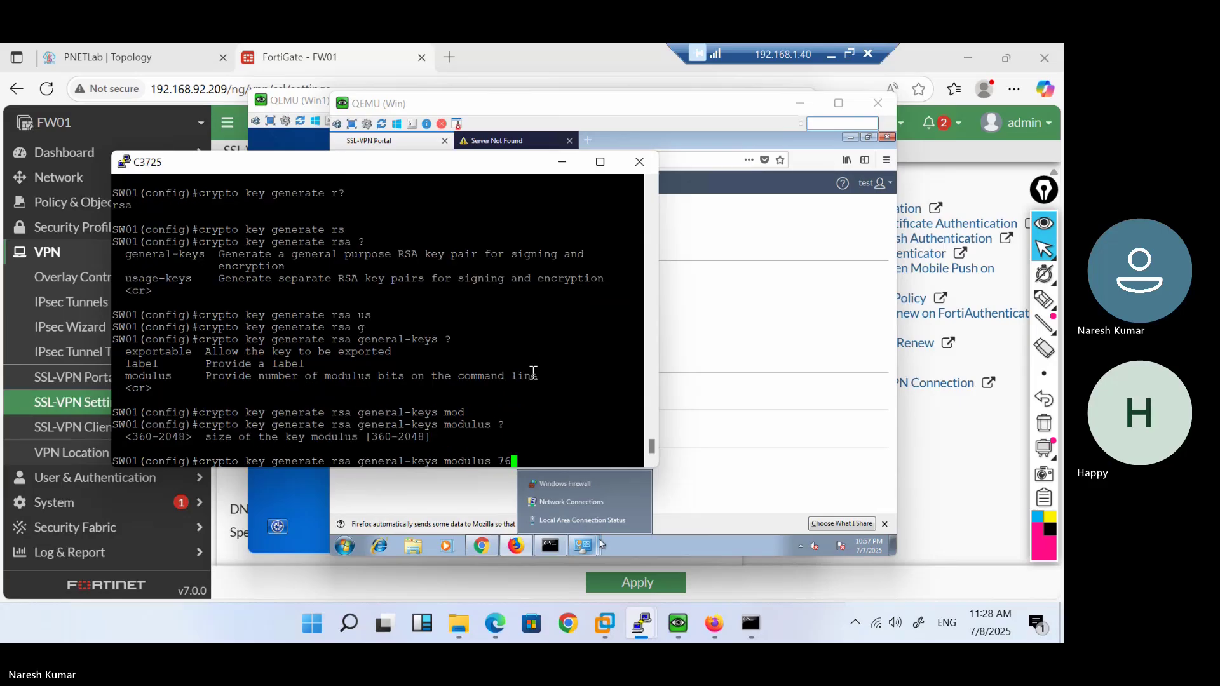
type("8")
key("Return")
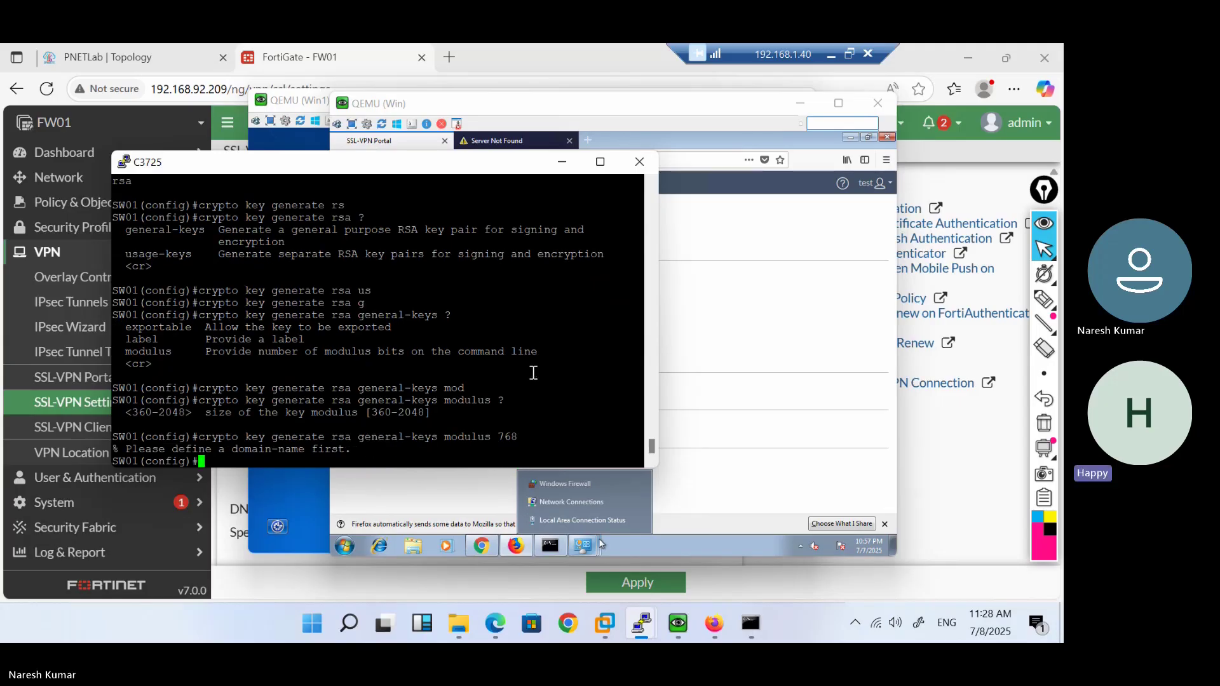
Set the switch domain name to abc.com
type("domain-name abc.com")
key("Return")
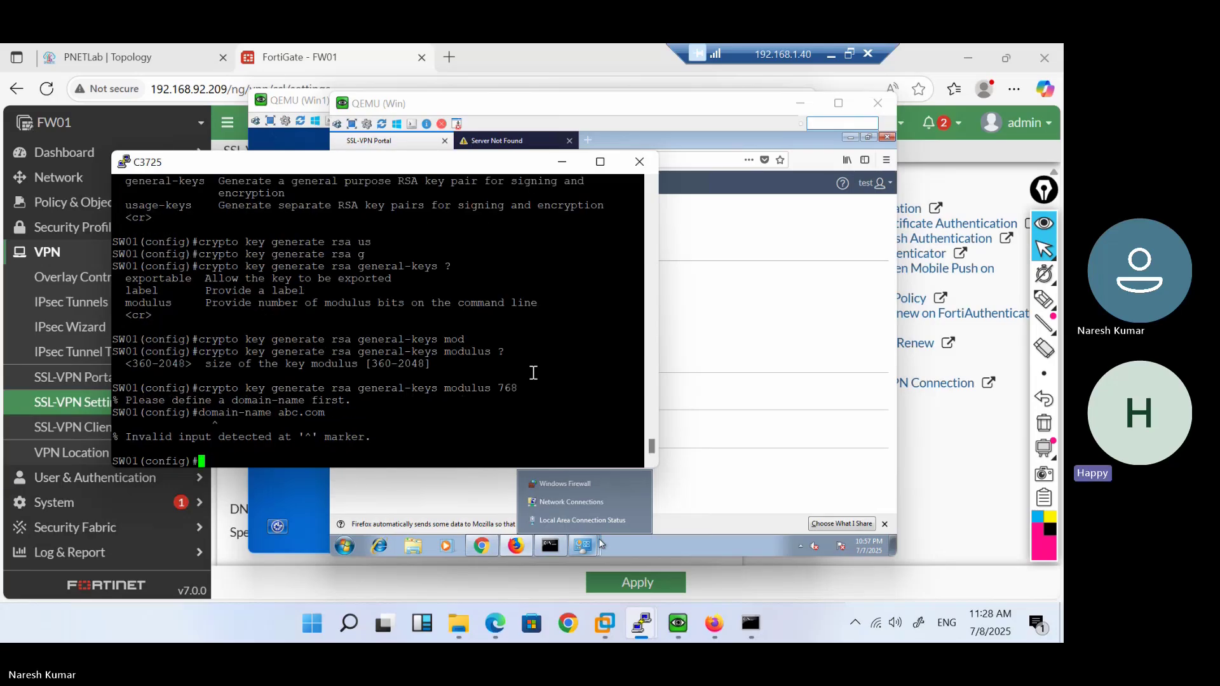
type("exi")
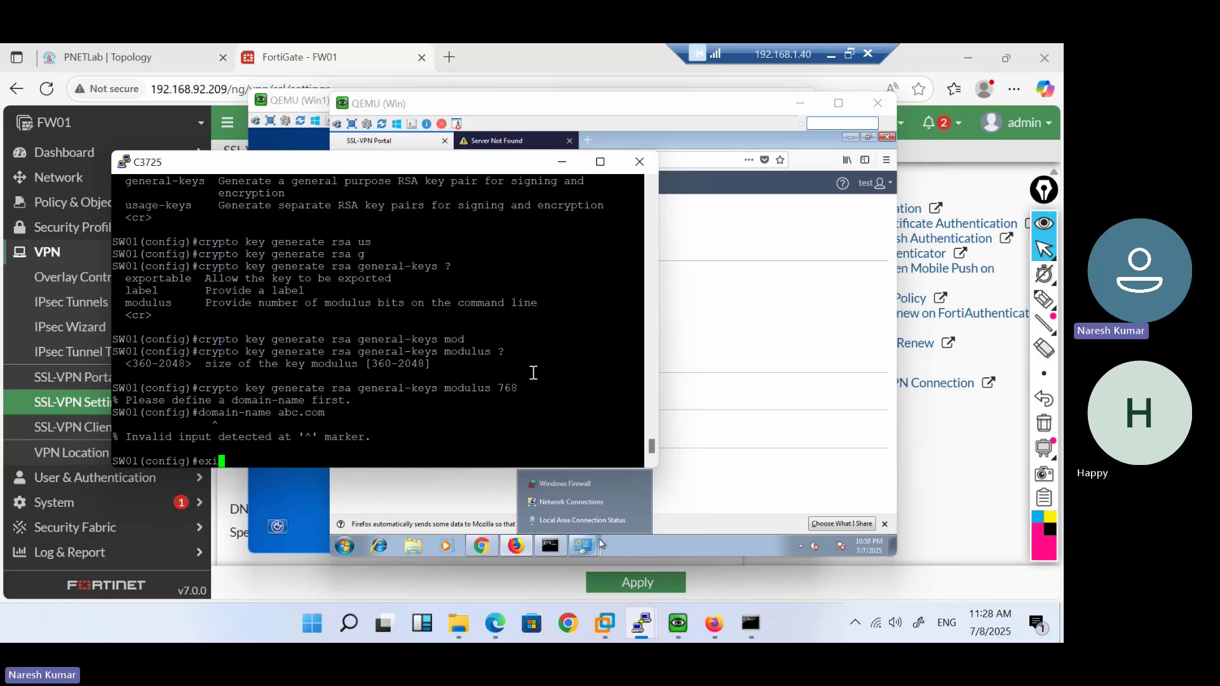
key("BackSpace")
key("BackSpace")
key("BackSpace")
Create local user abc with privilege 15 and a password
type("username abc")
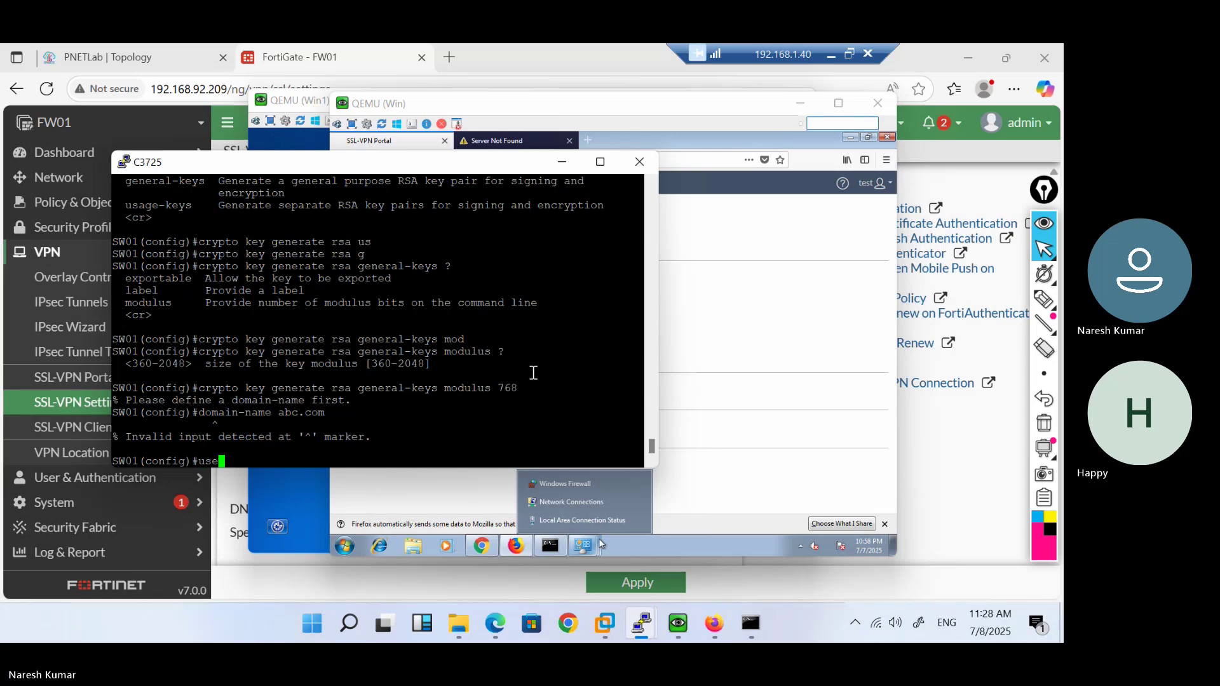
key("Tab")
type("abc ")
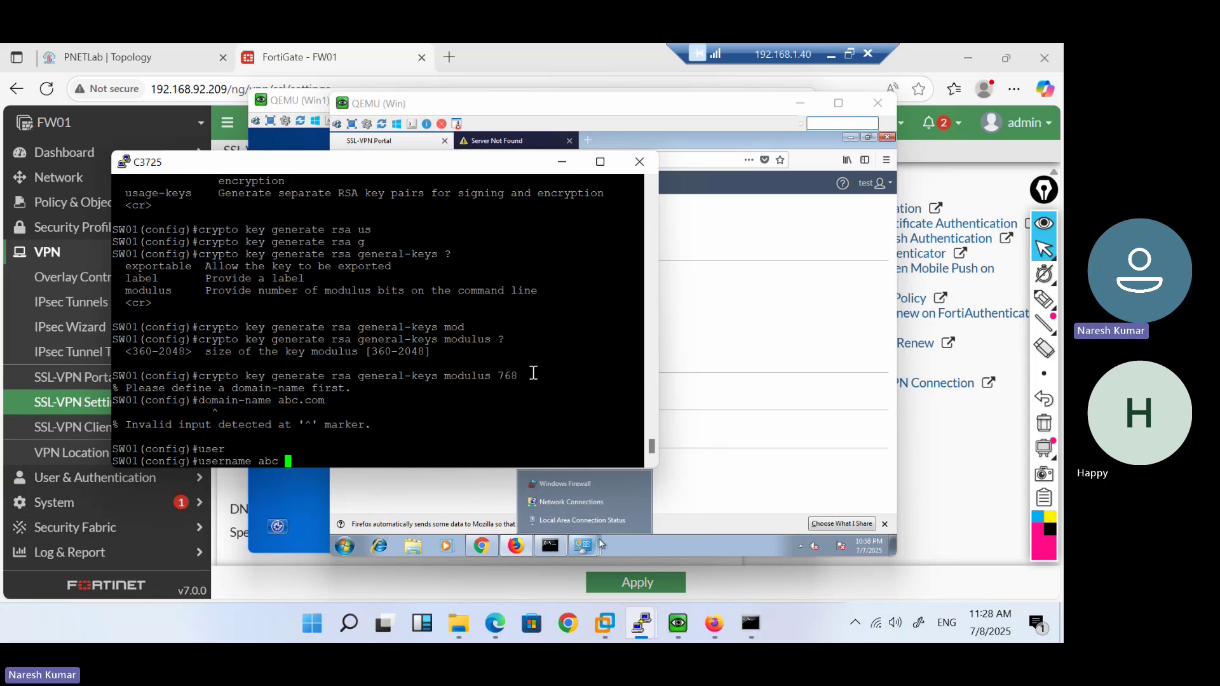
type("pr")
key("Tab")
type("15 pas")
key("Tab")
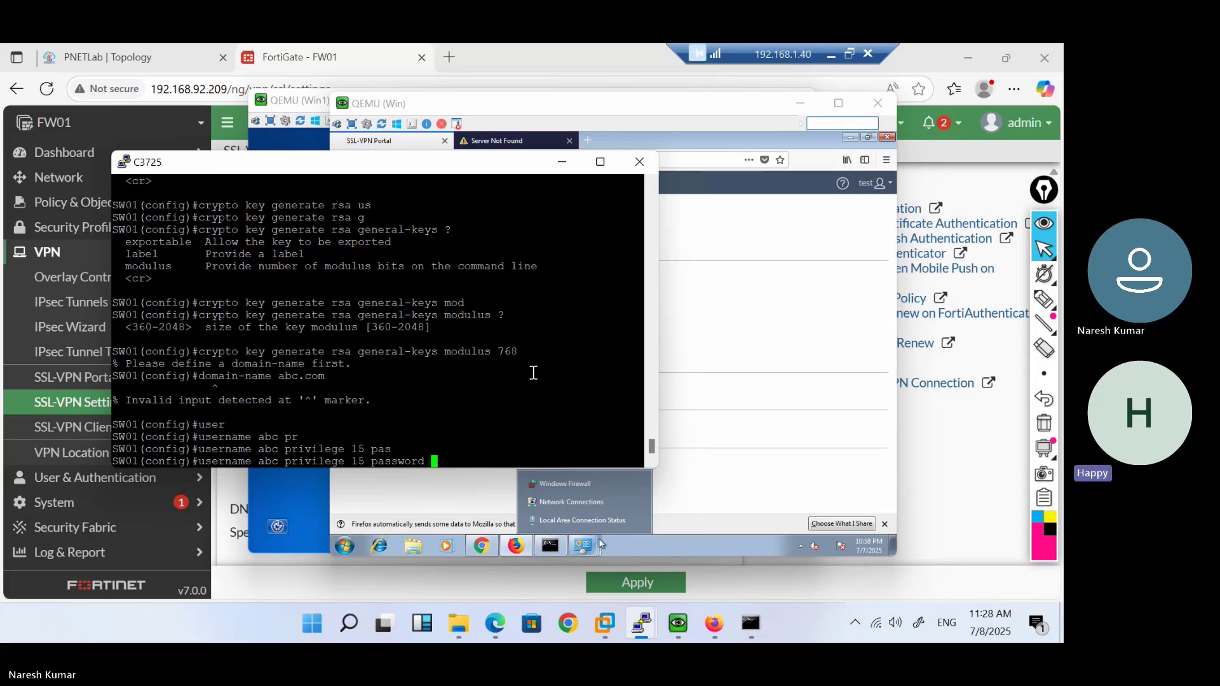
type("admin")
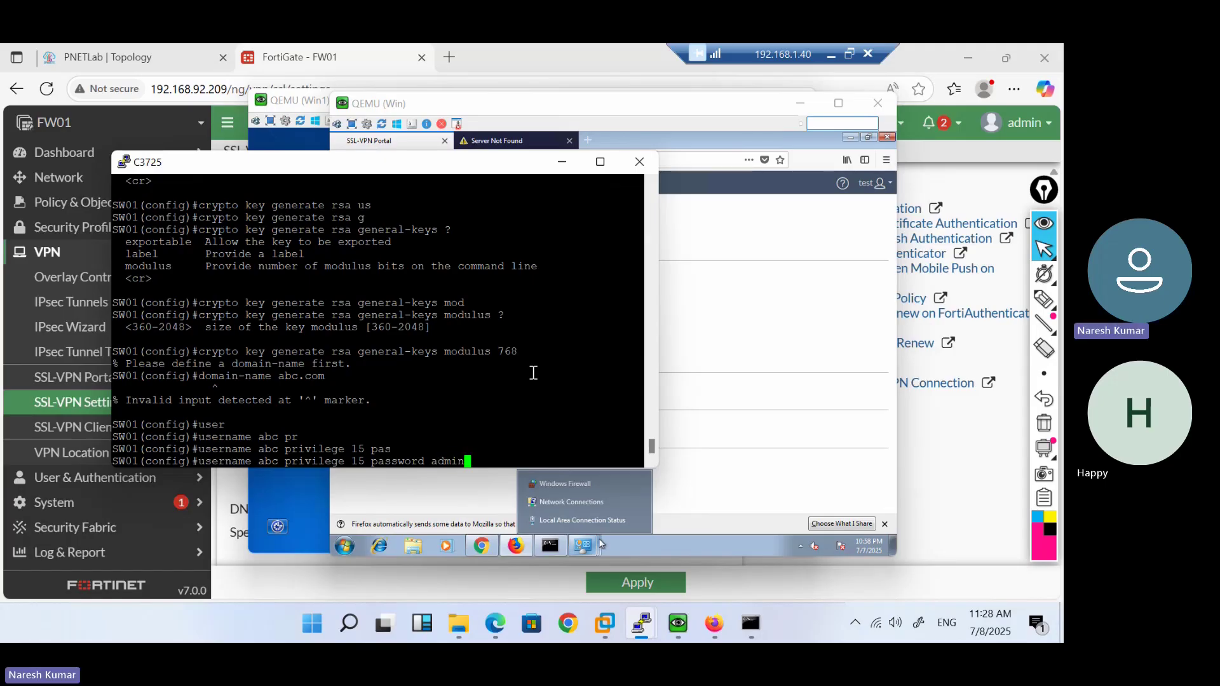
key("BackSpace")
key("BackSpace")
key("BackSpace")
key("BackSpace")
type("dmin")
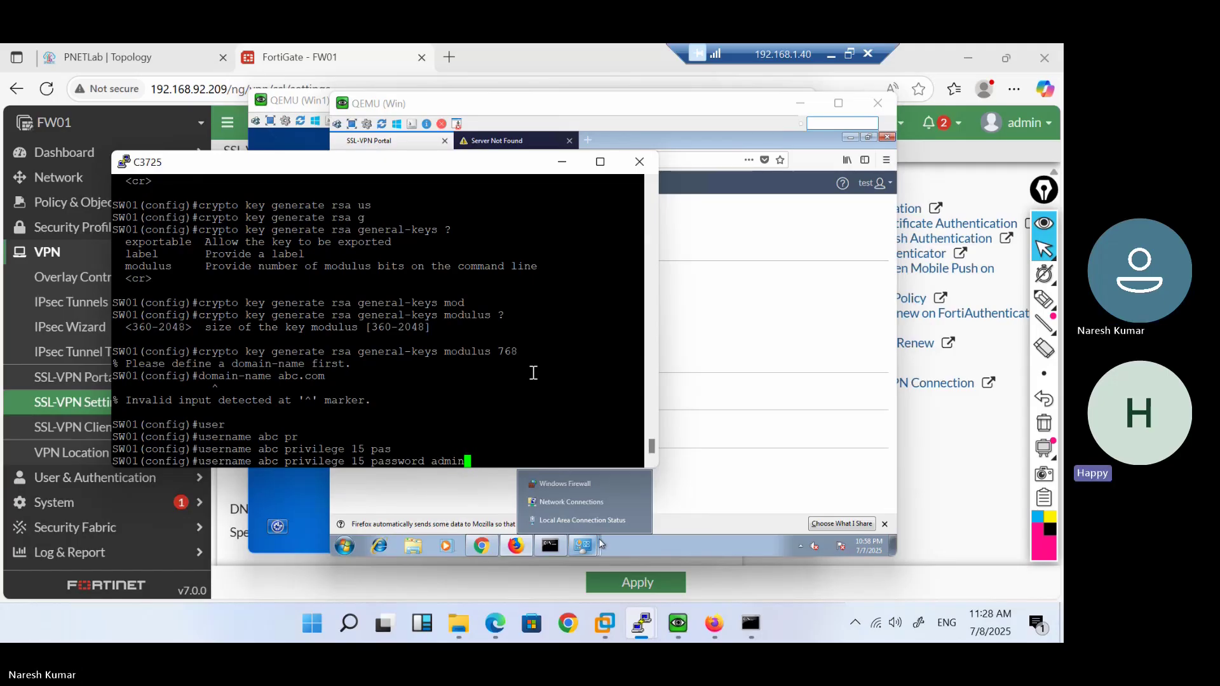
key("Return")
Leave configuration mode with end and save the running config with write
type("end")
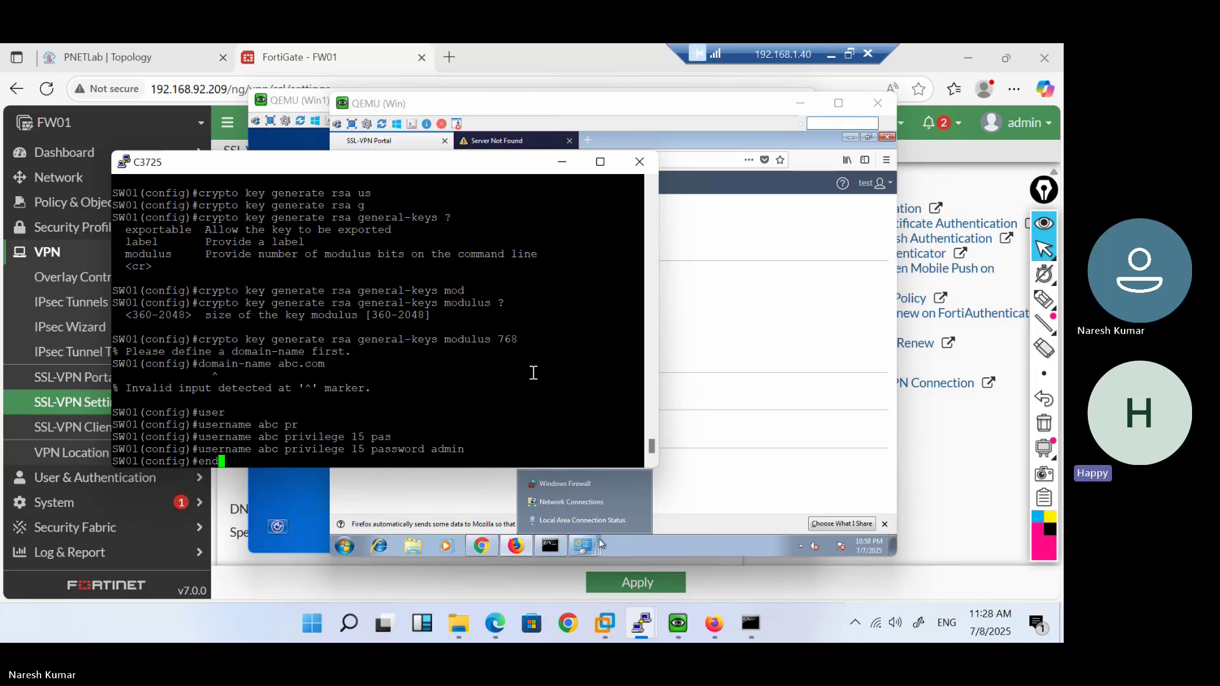
key("Return")
key("Return")
type("w")
key("Return")
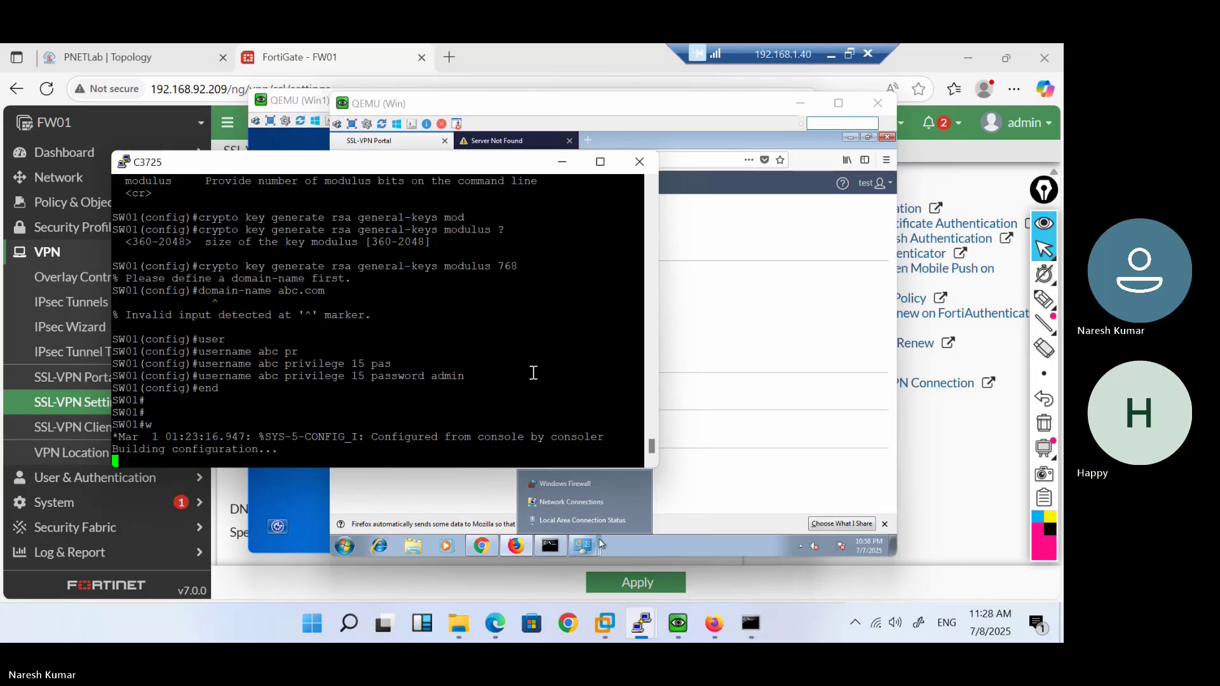
Try the portal's Telnet bookmark, close the ended session, and return to FortiGate's SSL-VPN Settings
left_click(601, 543)
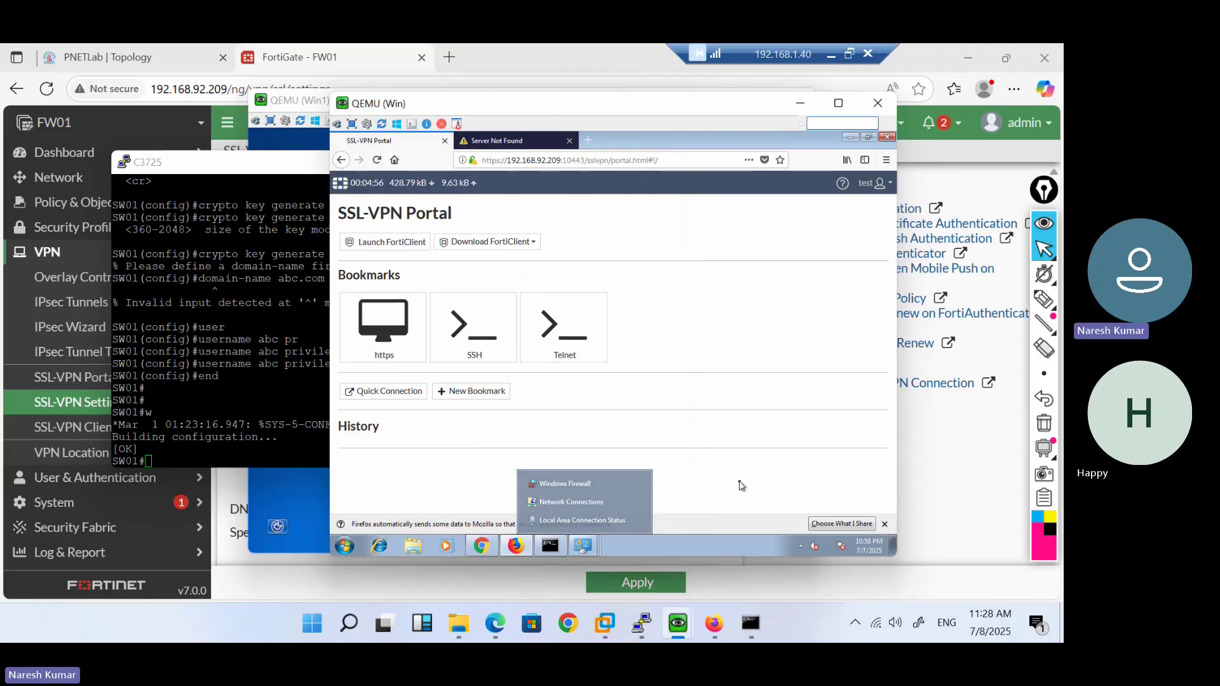
left_click(551, 341)
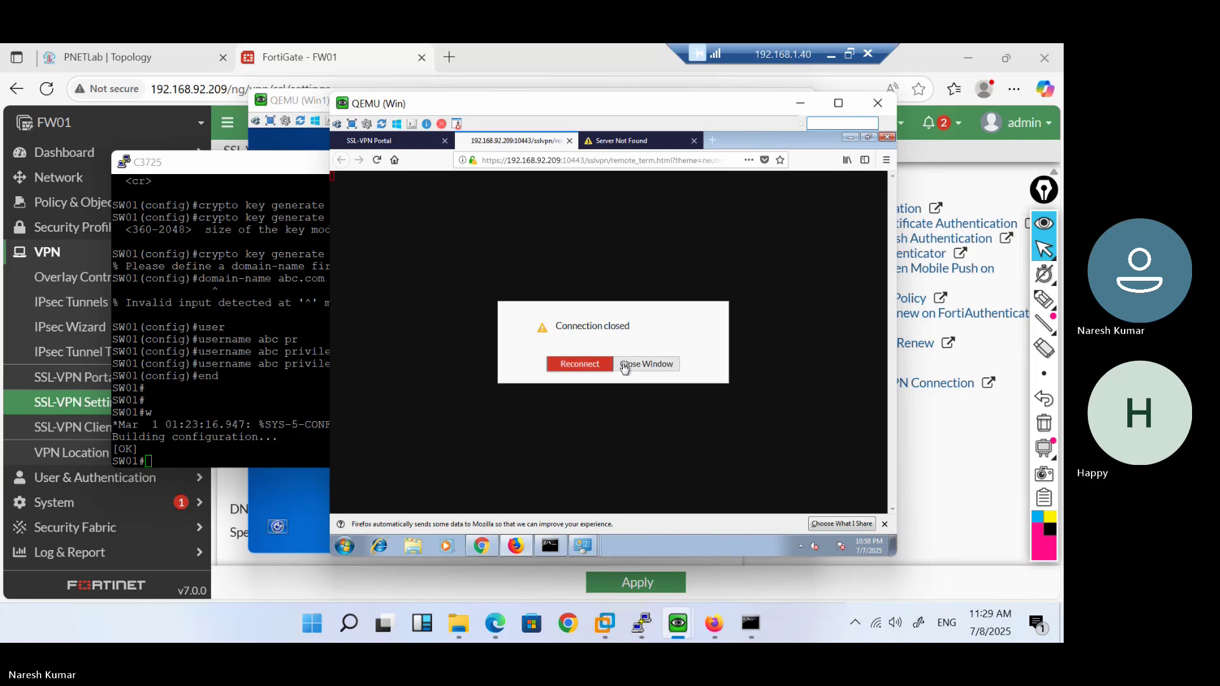
left_click(636, 366)
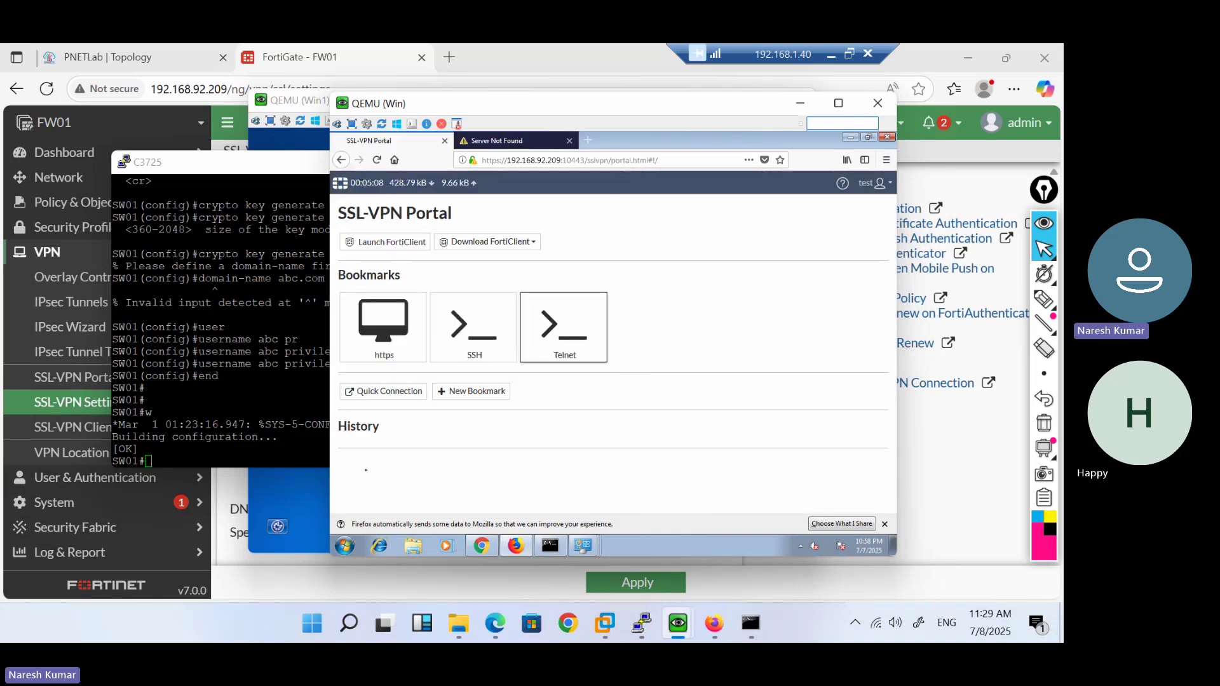
left_click(242, 502)
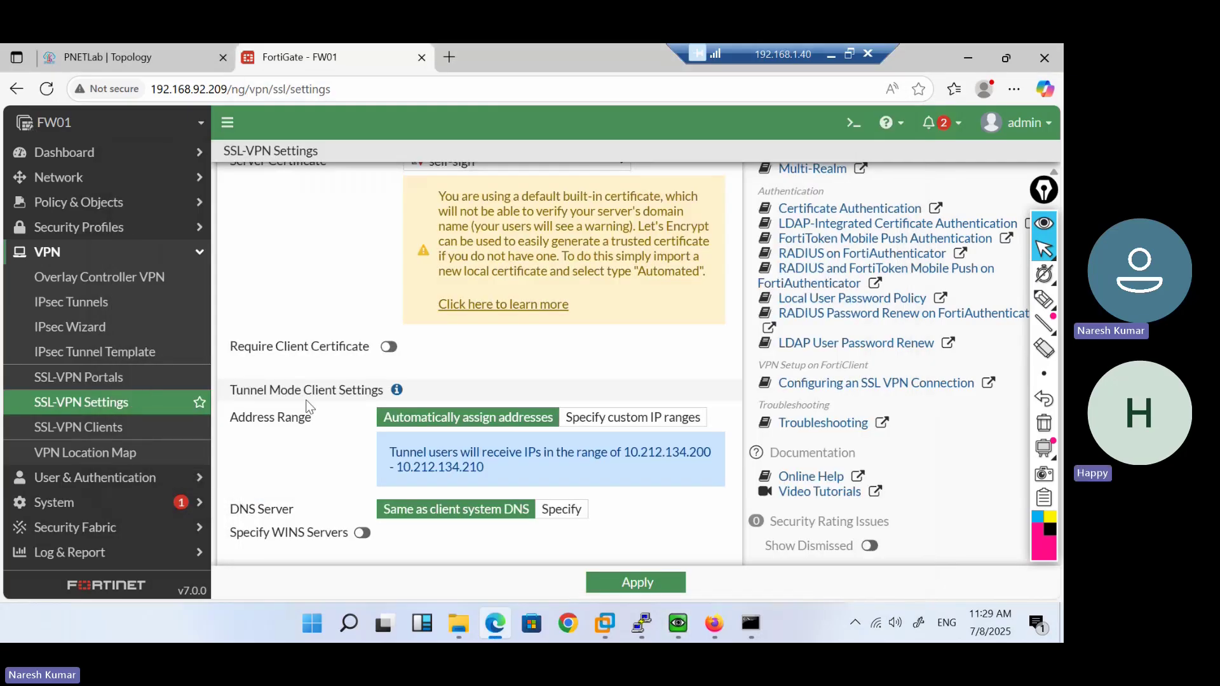
scroll(308, 407, "down", 3)
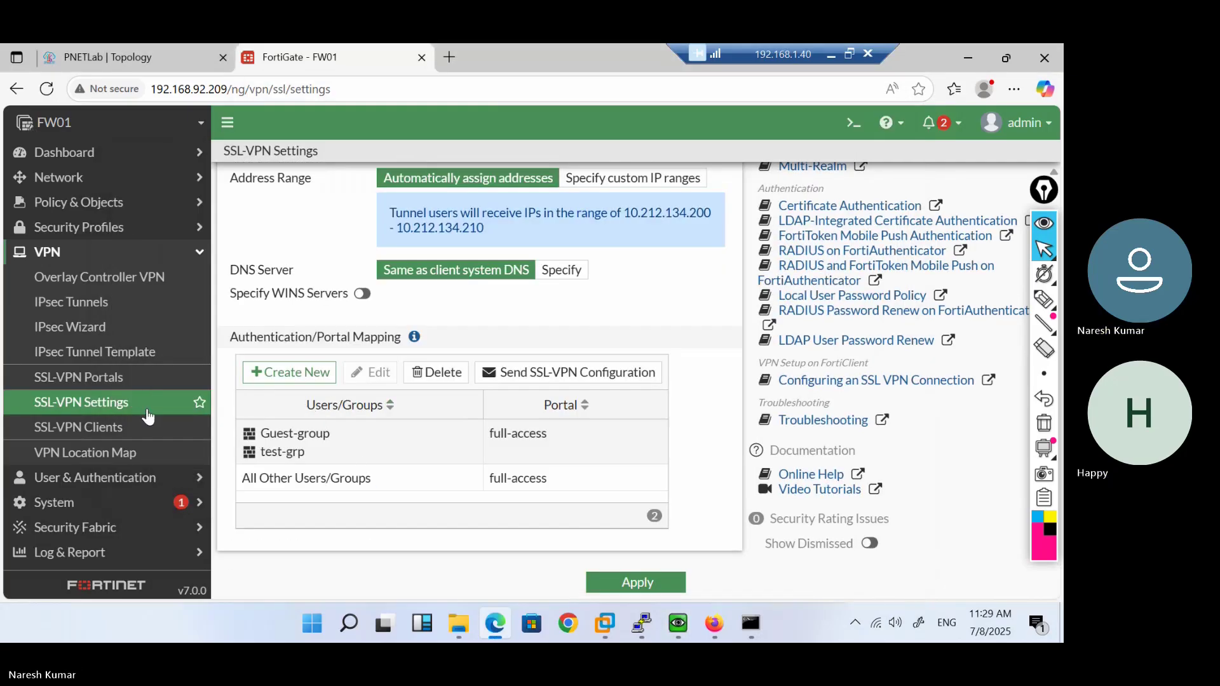
Open the full-access portal's Telnet bookmark, type TELNET, host 10.1.1.100:23
left_click(106, 381)
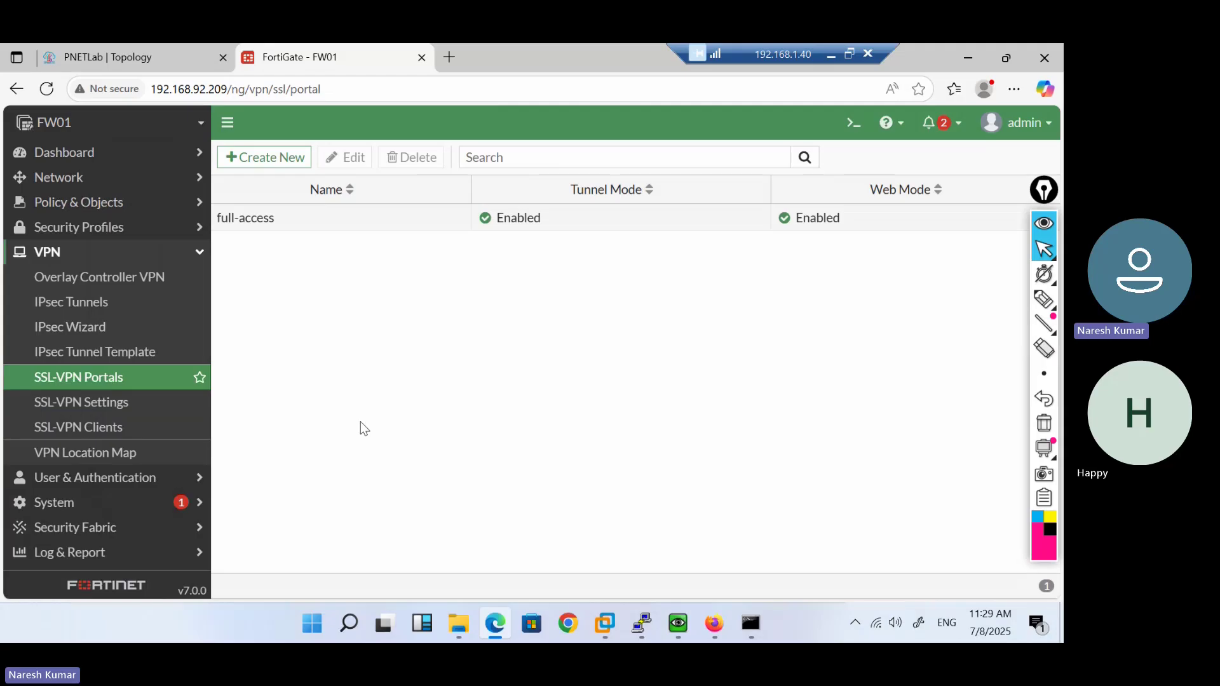
double_click(305, 224)
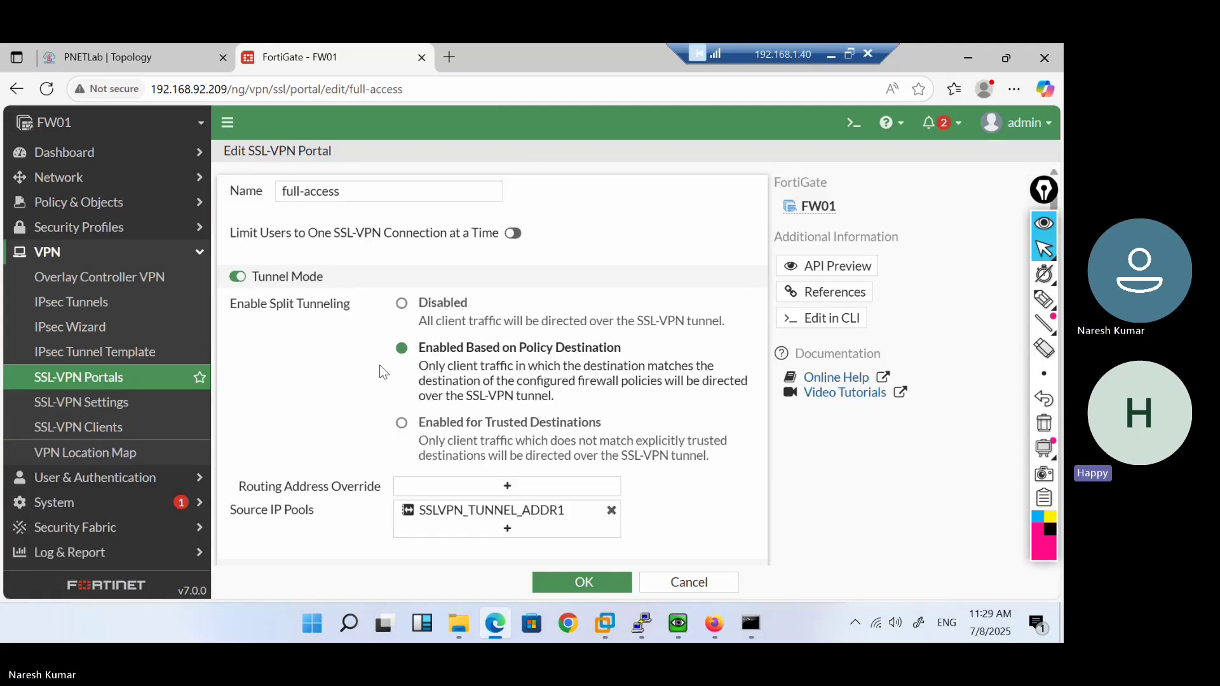
scroll(381, 374, "down", 5)
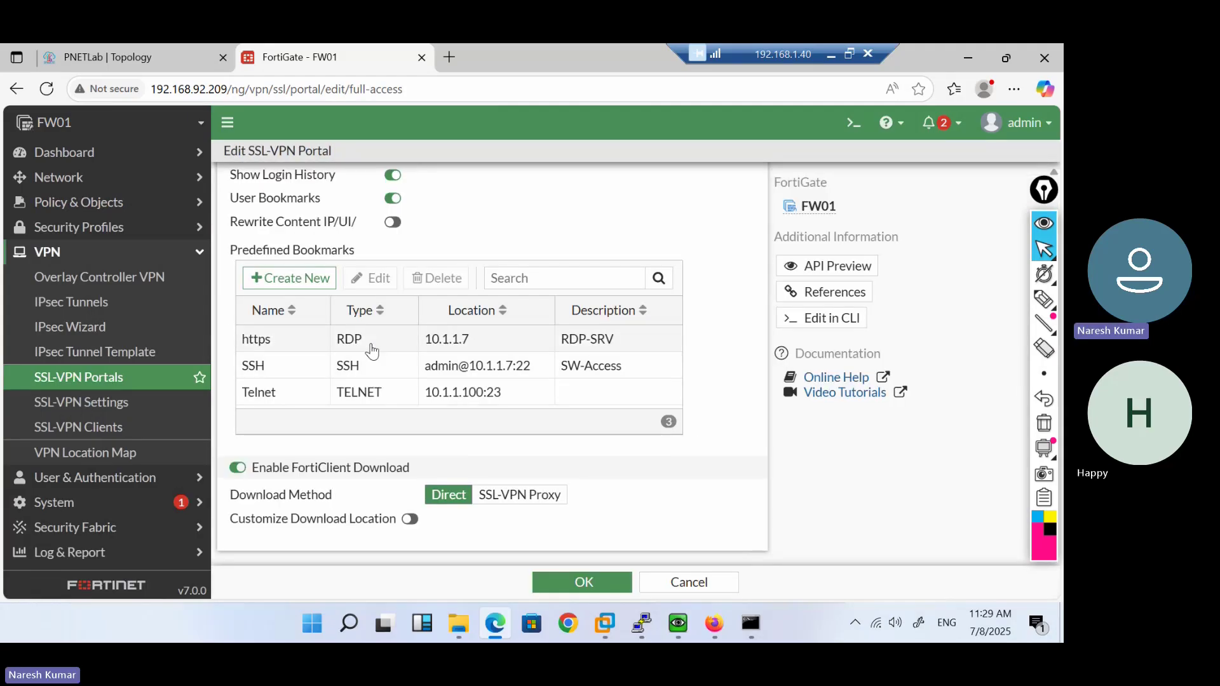
double_click(390, 394)
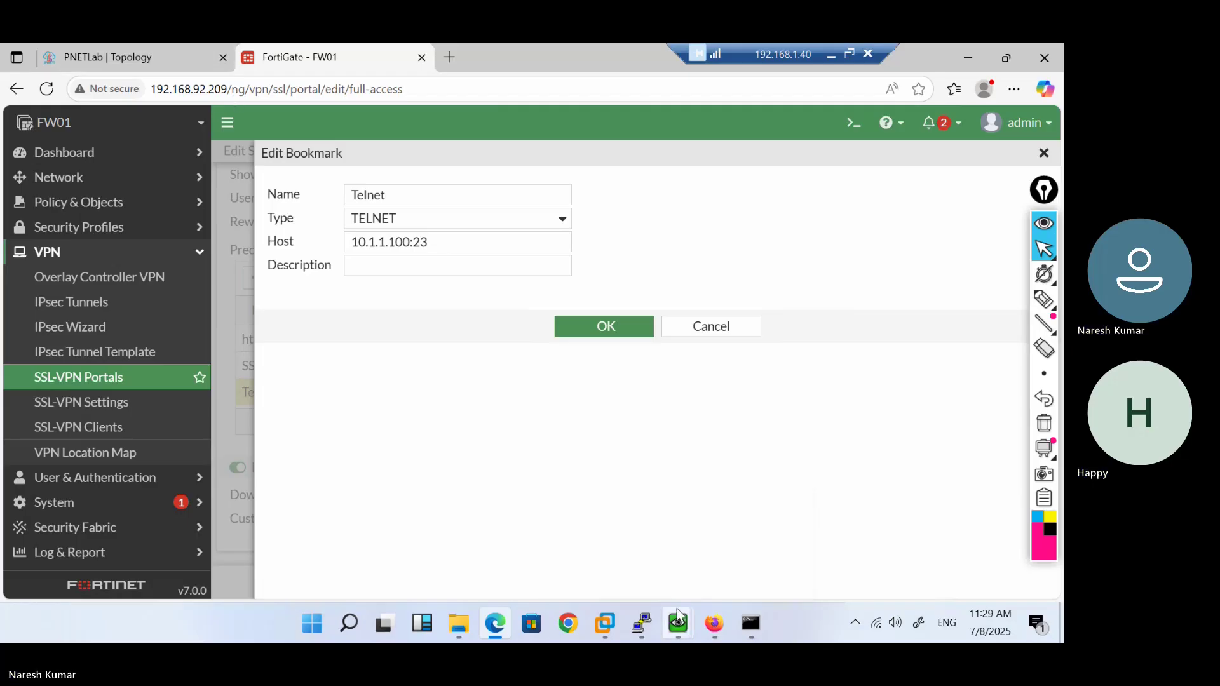
Launch the portal's SSH bookmark and close the failed session
mouse_move(679, 615)
left_click(740, 555)
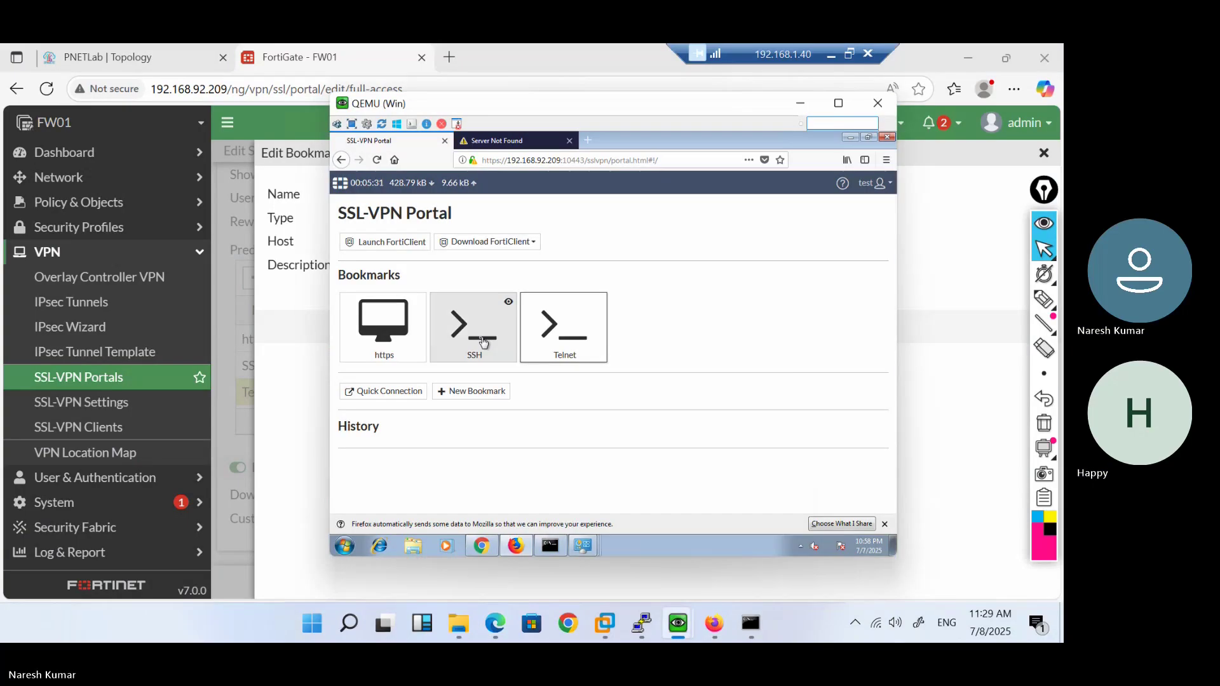
left_click(482, 341)
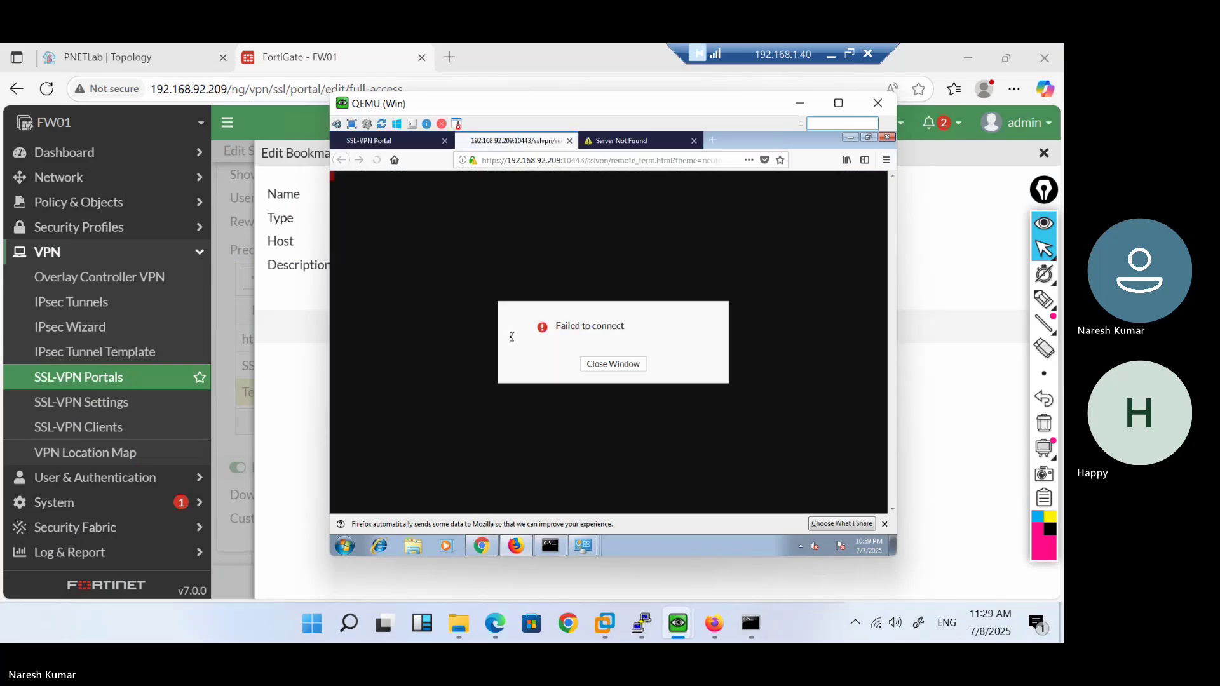
left_click(599, 368)
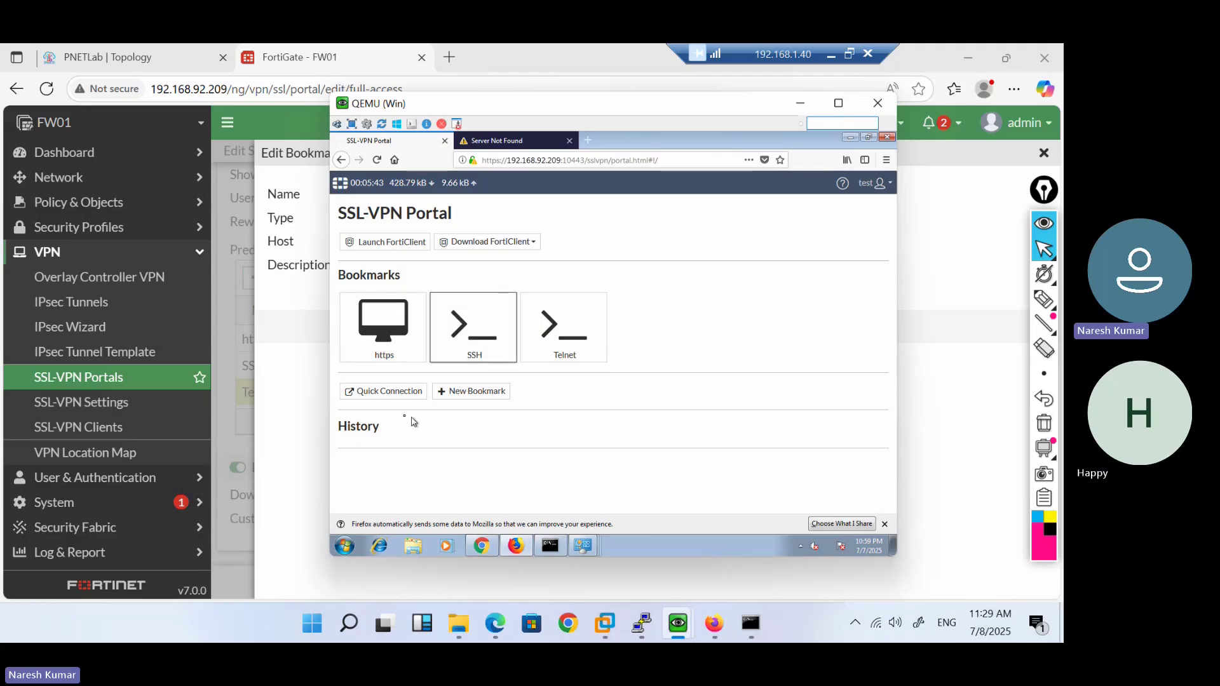
Run a Quick Connection ping to 10.1.1.100 and dismiss the reachable result
left_click(386, 394)
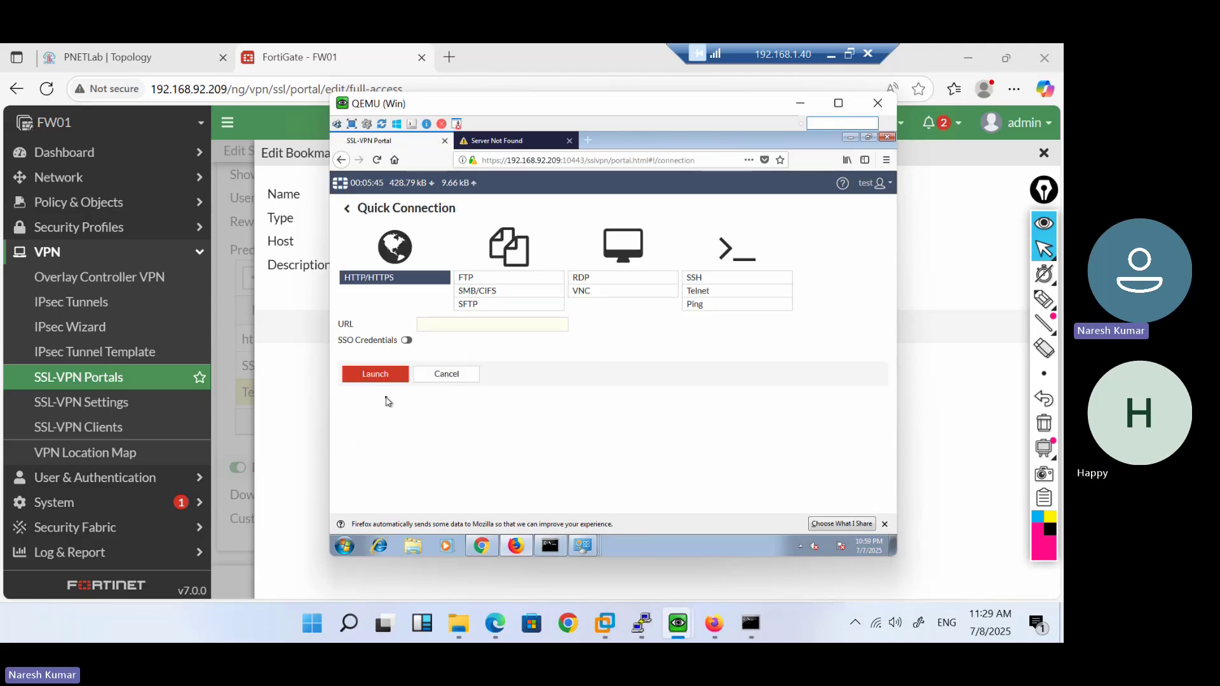
left_click(714, 307)
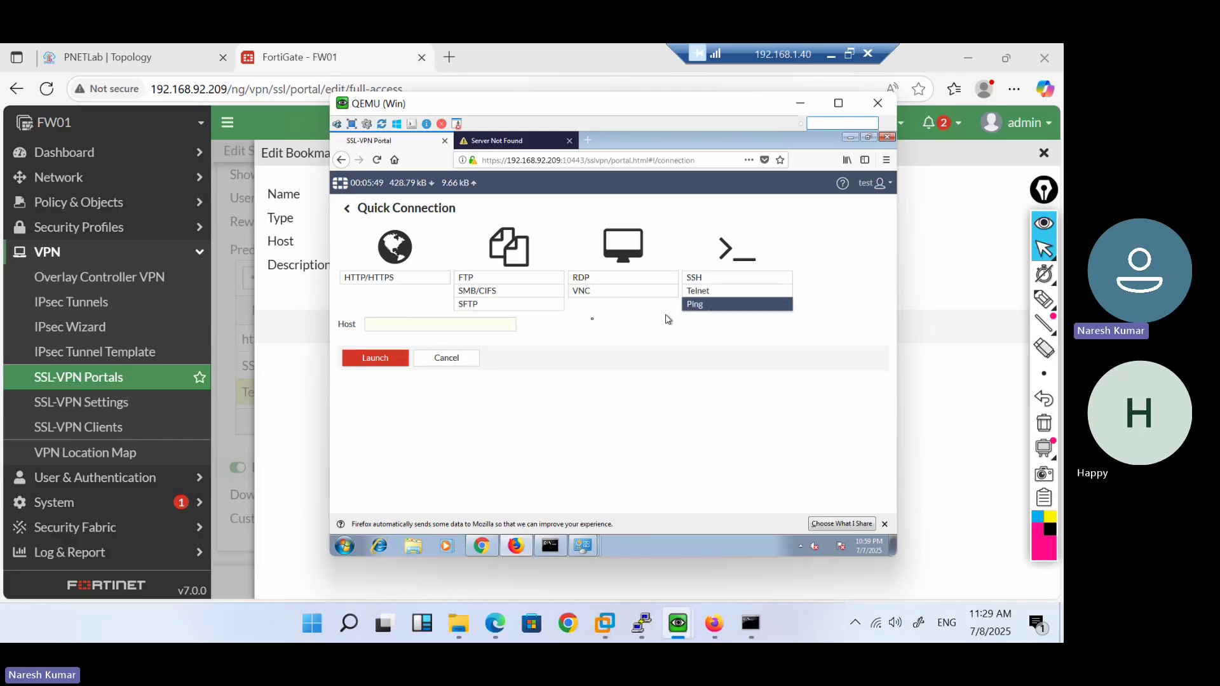
left_click(494, 325)
type("10.1.1.100")
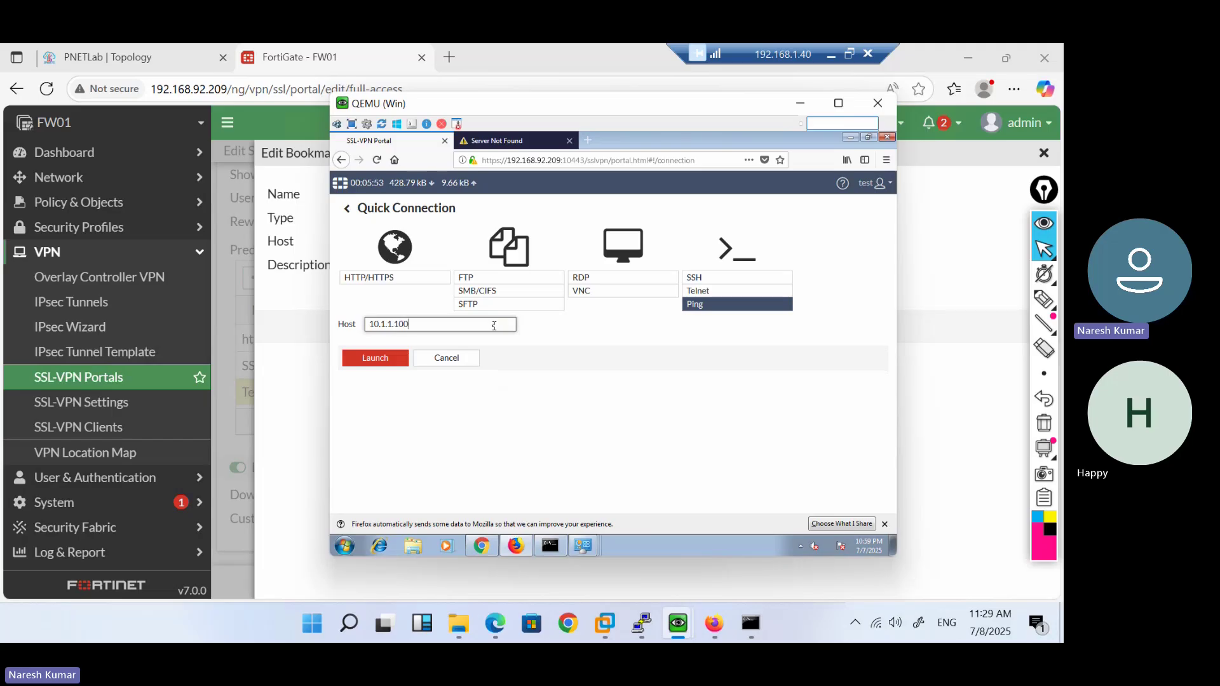
left_click(375, 357)
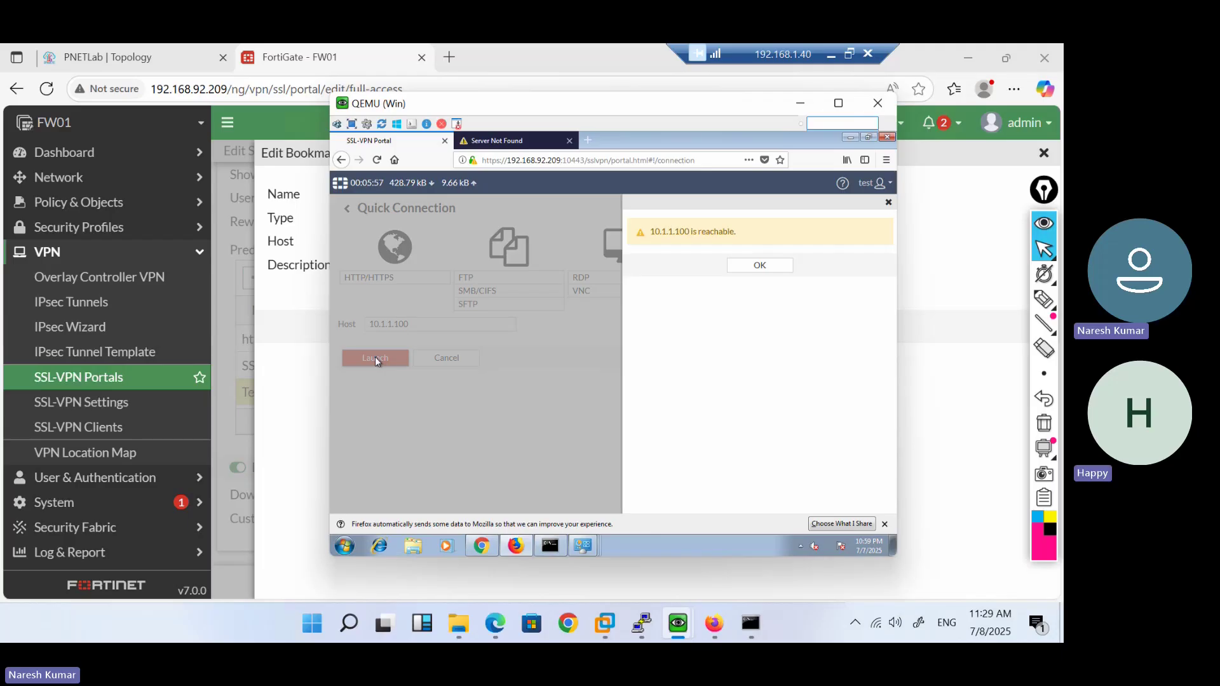
left_click(762, 265)
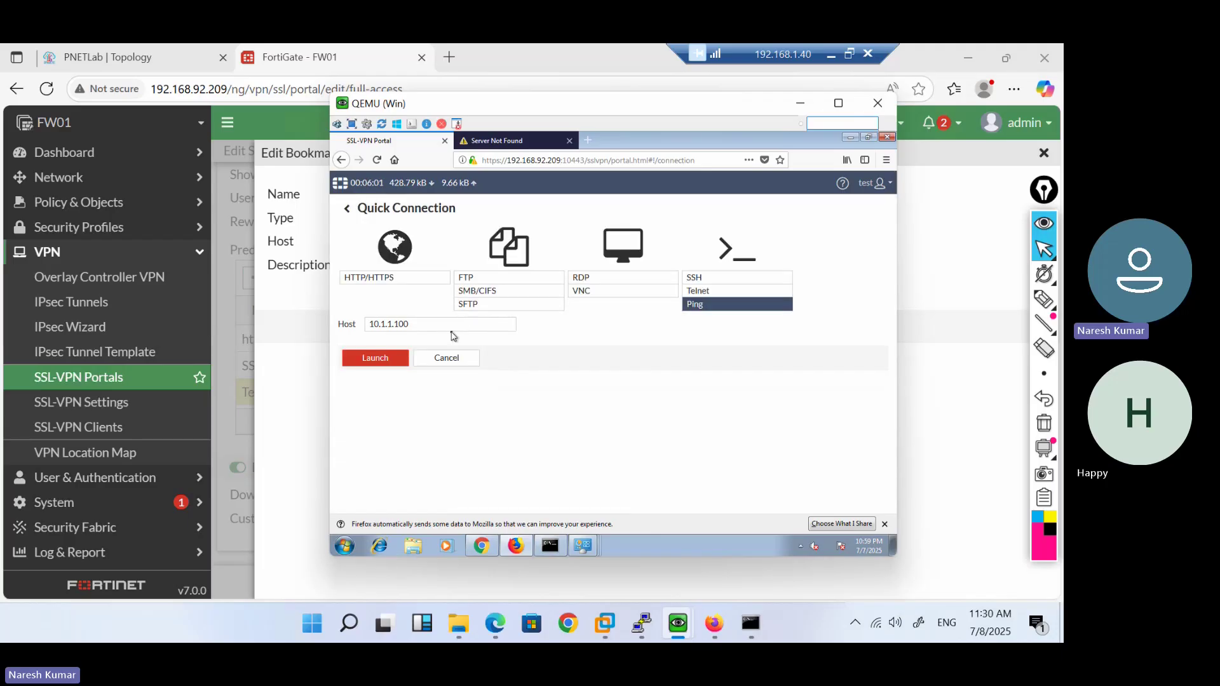
Ping 8.8.8.8 from Quick Connection, then return to the FortiGate bookmark editor
mouse_move(334, 325)
left_mouse_down()
mouse_move(417, 326)
mouse_move(315, 317)
left_mouse_up()
type("8.8.8.8")
key("ctrl+a")
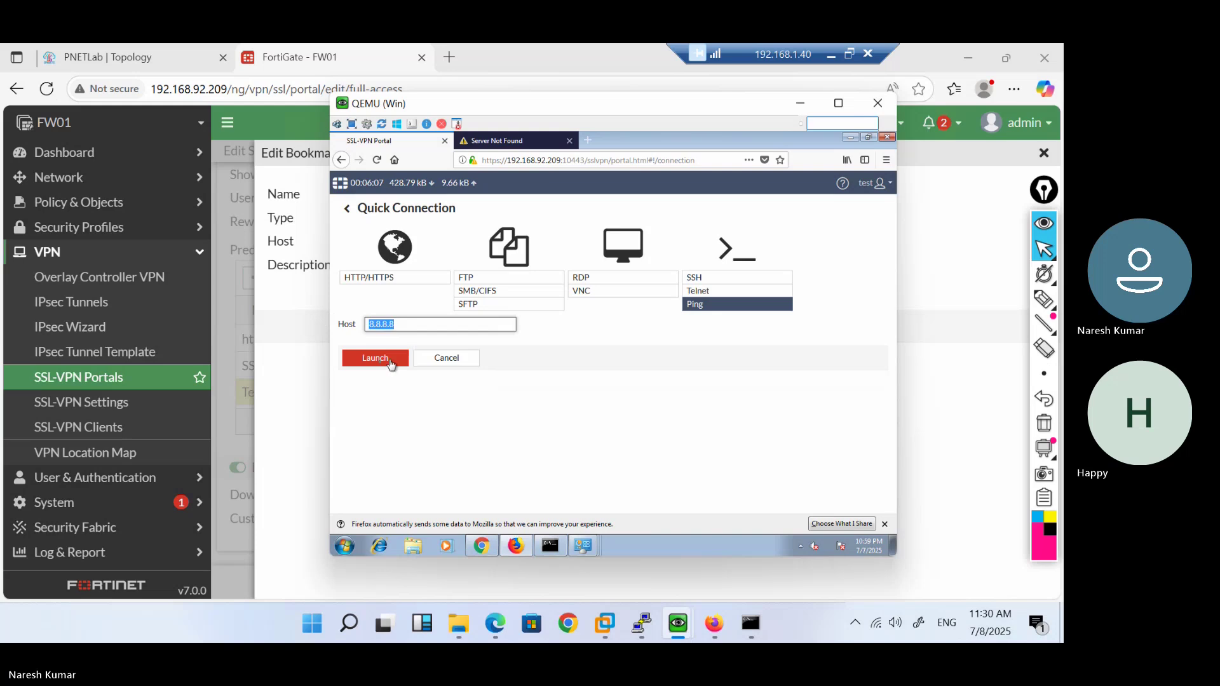
left_click(380, 360)
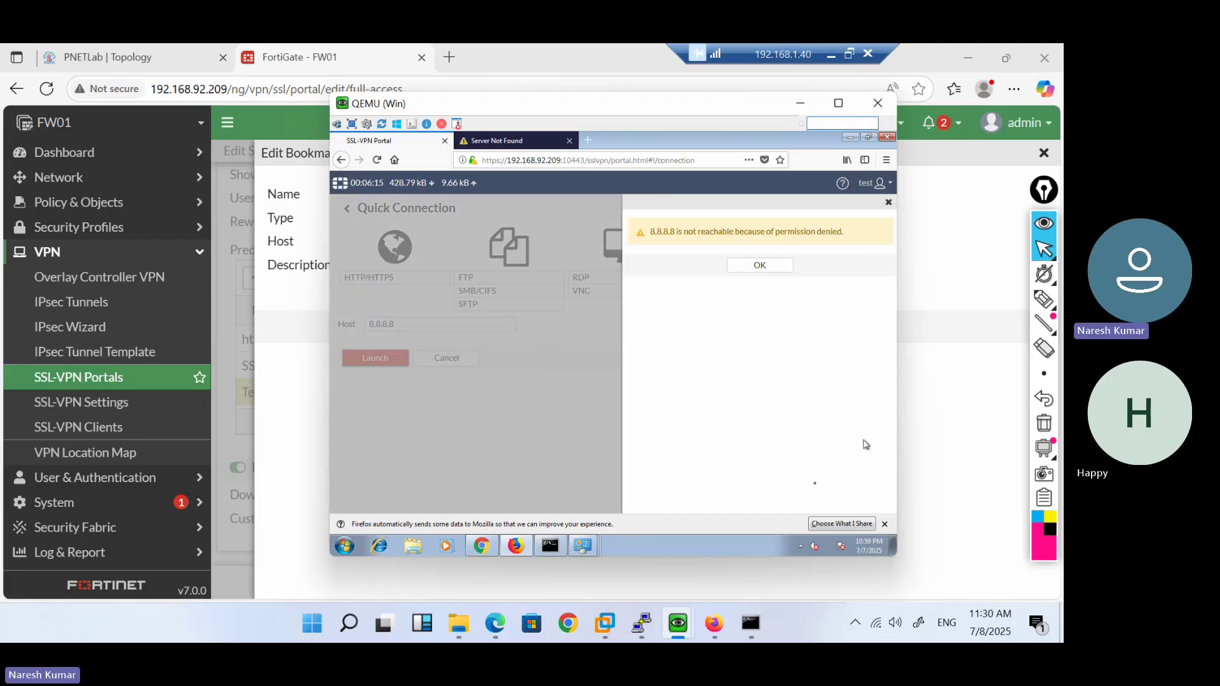
left_click(948, 434)
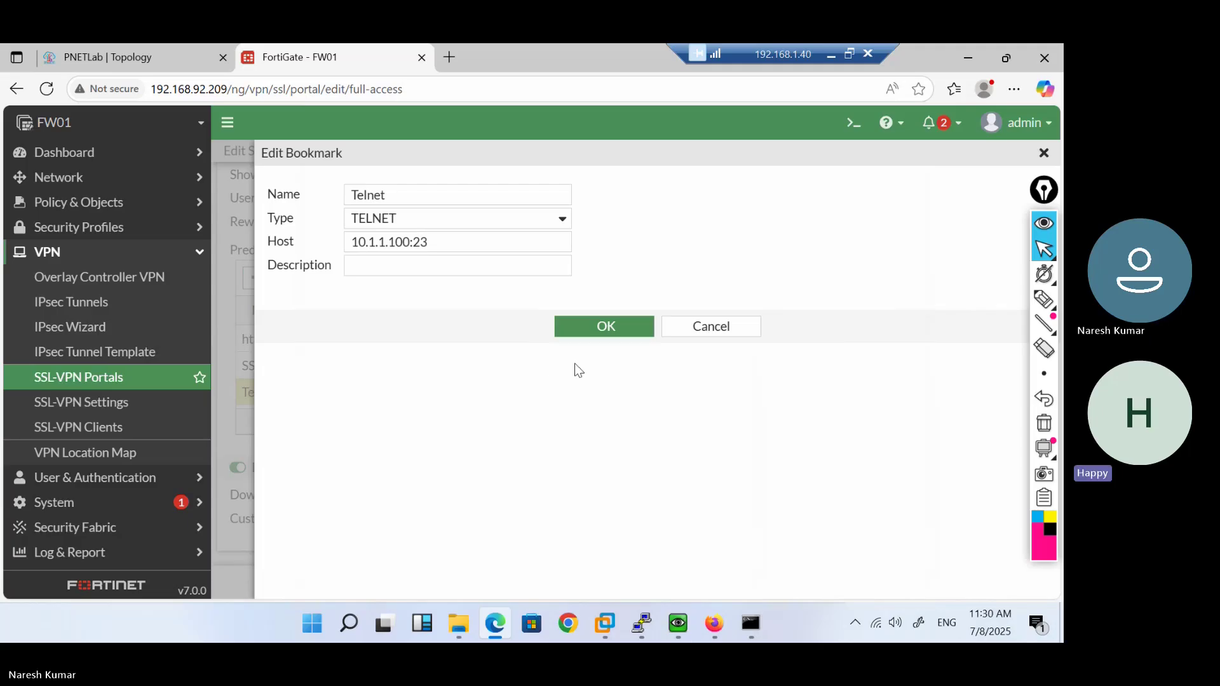
Copy the SSL-VPN firewall policy and paste it above the original as a disabled copy
left_click(702, 328)
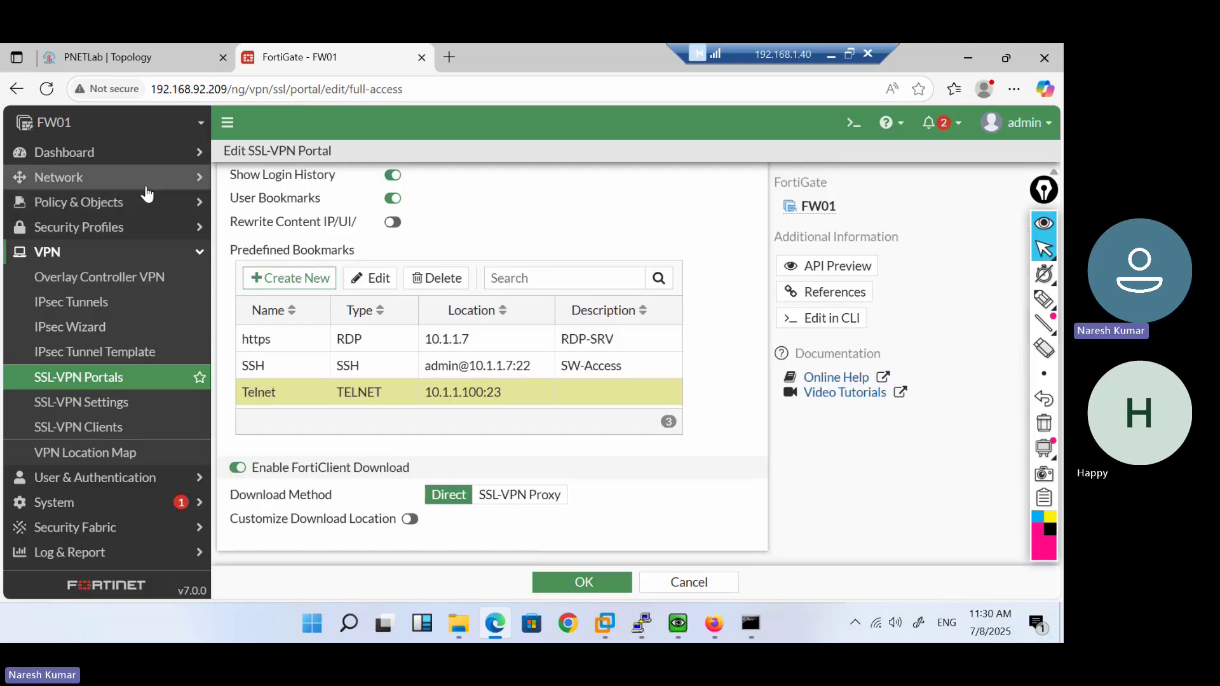
left_click(110, 205)
left_click(95, 227)
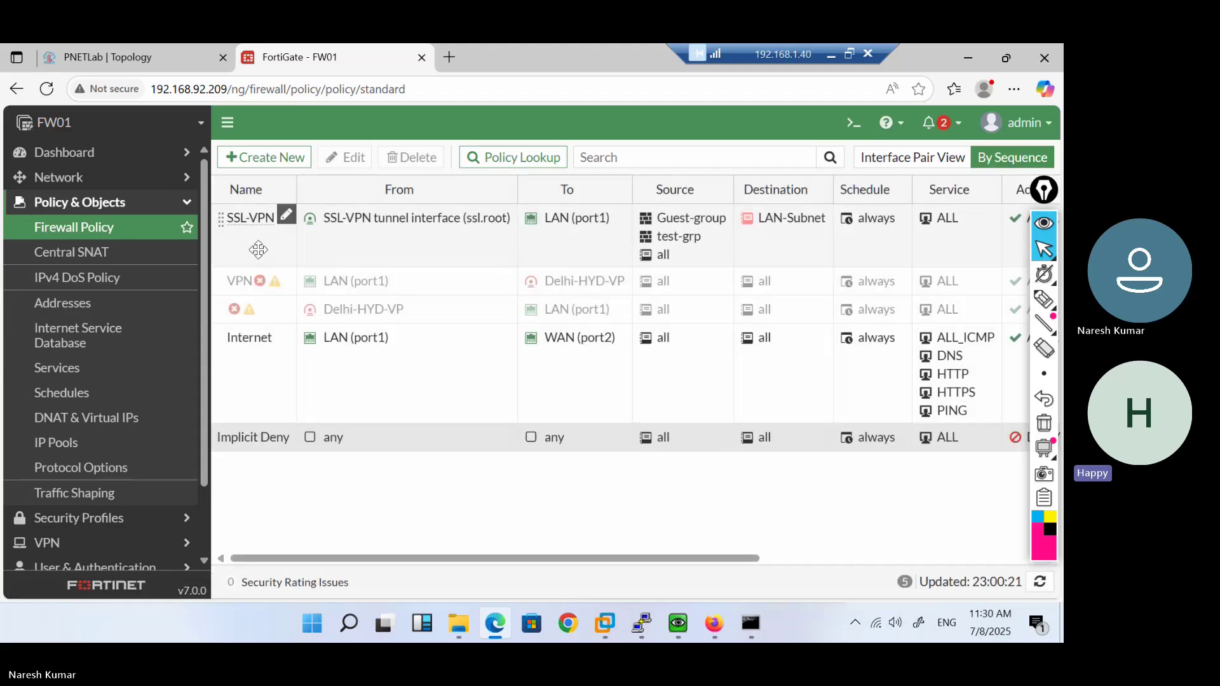
right_click(259, 255)
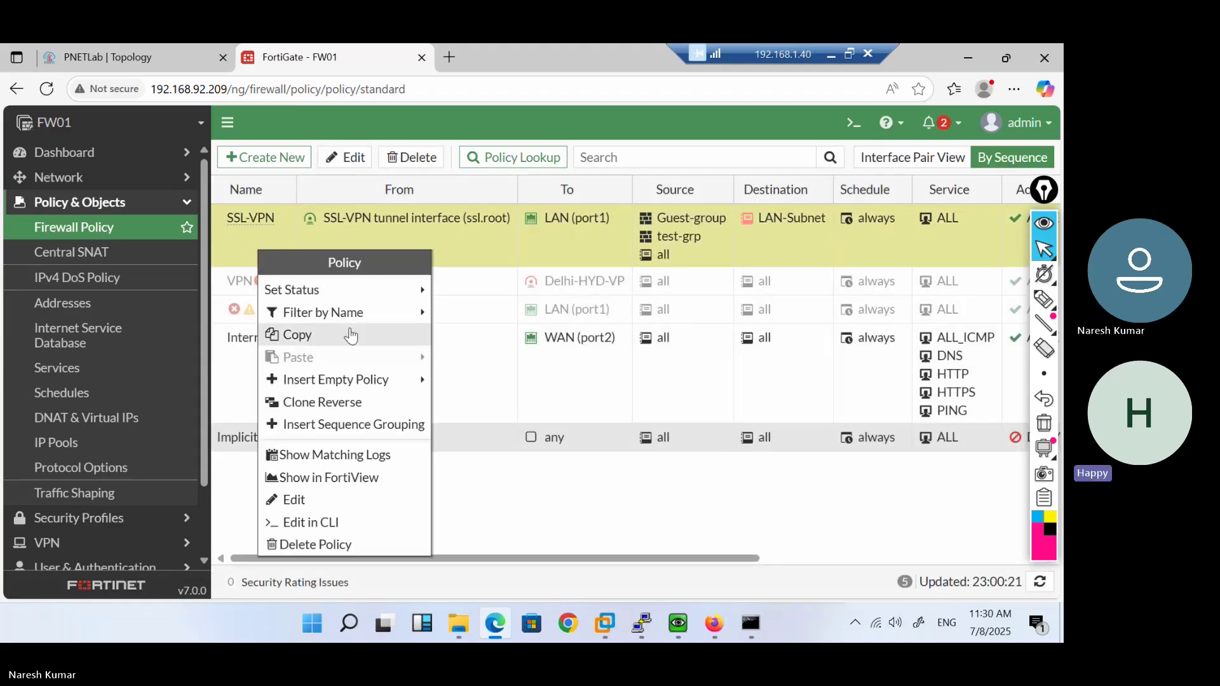
left_click(311, 335)
right_click(271, 254)
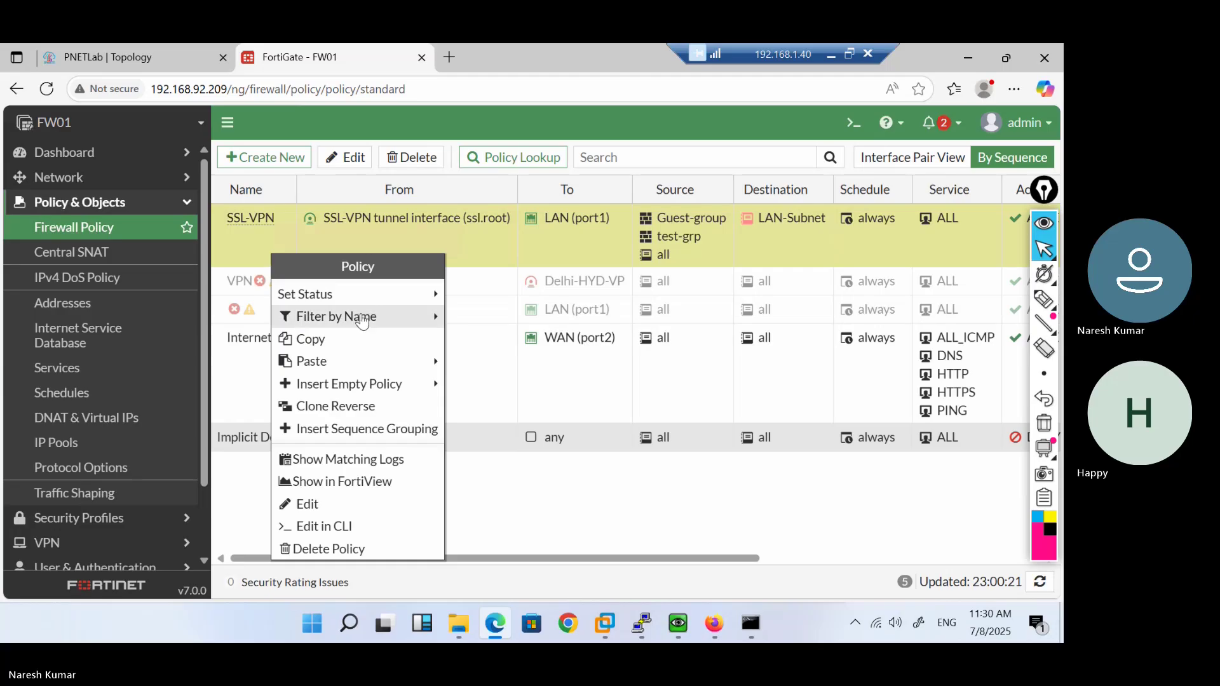
mouse_move(403, 362)
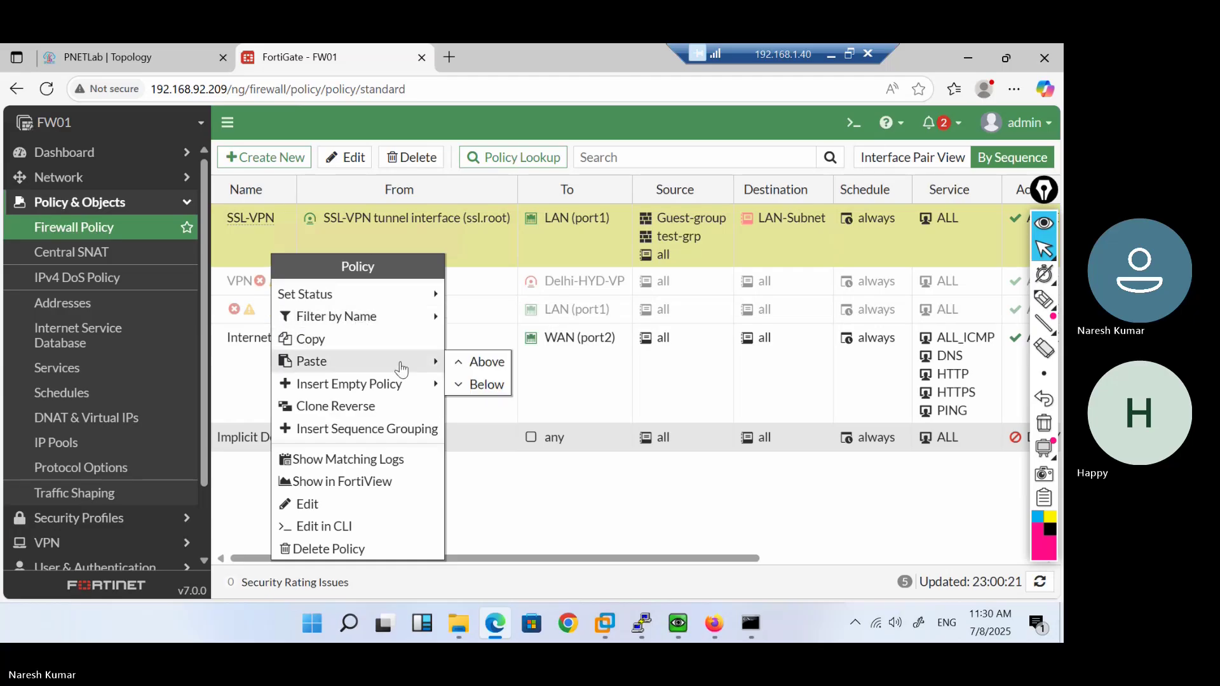
left_click(478, 361)
Try WAN (port2) as the copy's outgoing interface, then cancel without saving
double_click(351, 230)
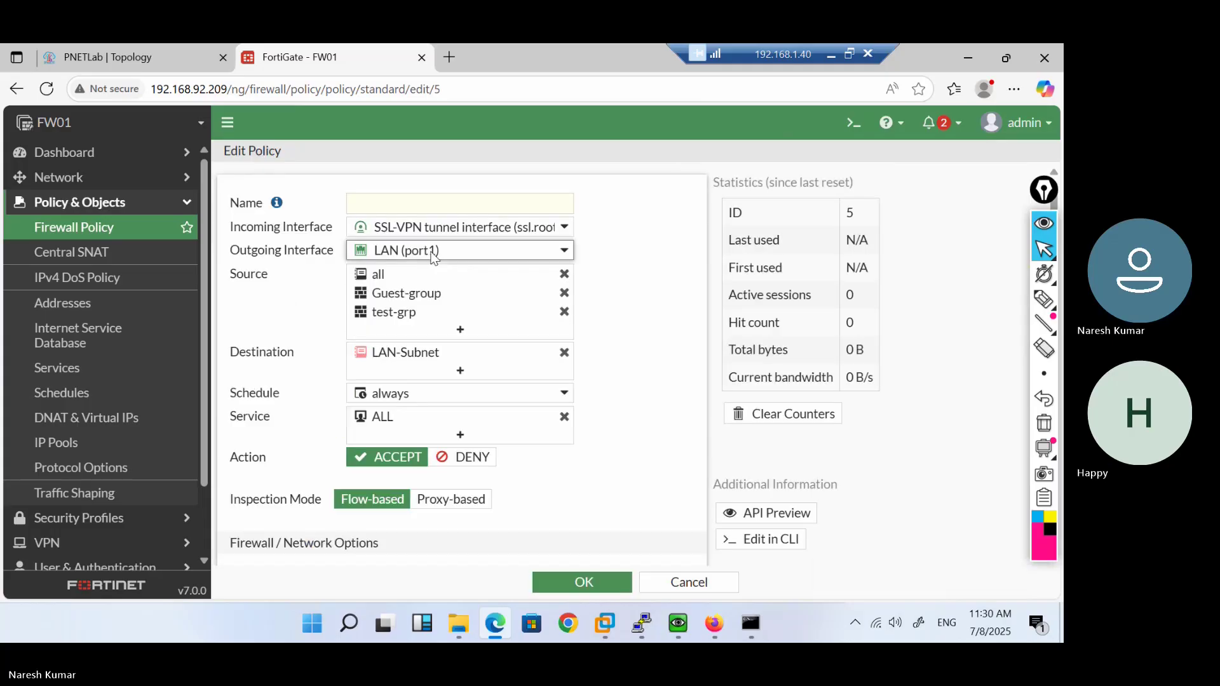
left_click(457, 250)
mouse_move(479, 381)
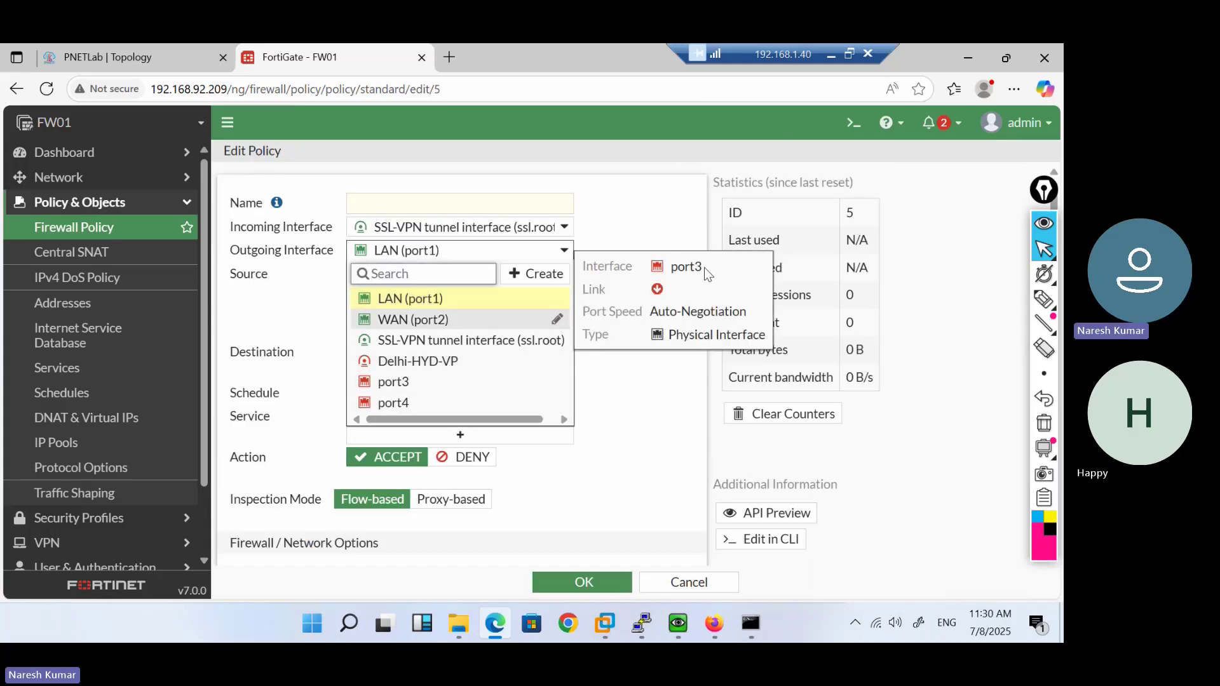
left_click(663, 237)
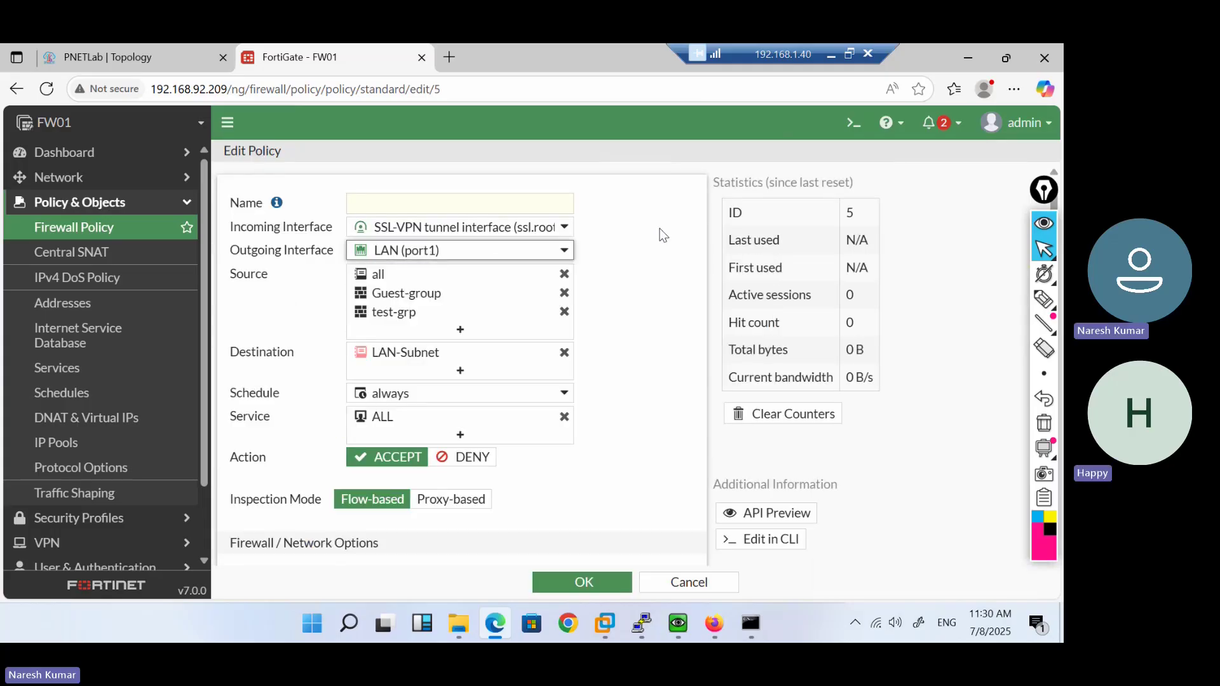
left_click(559, 250)
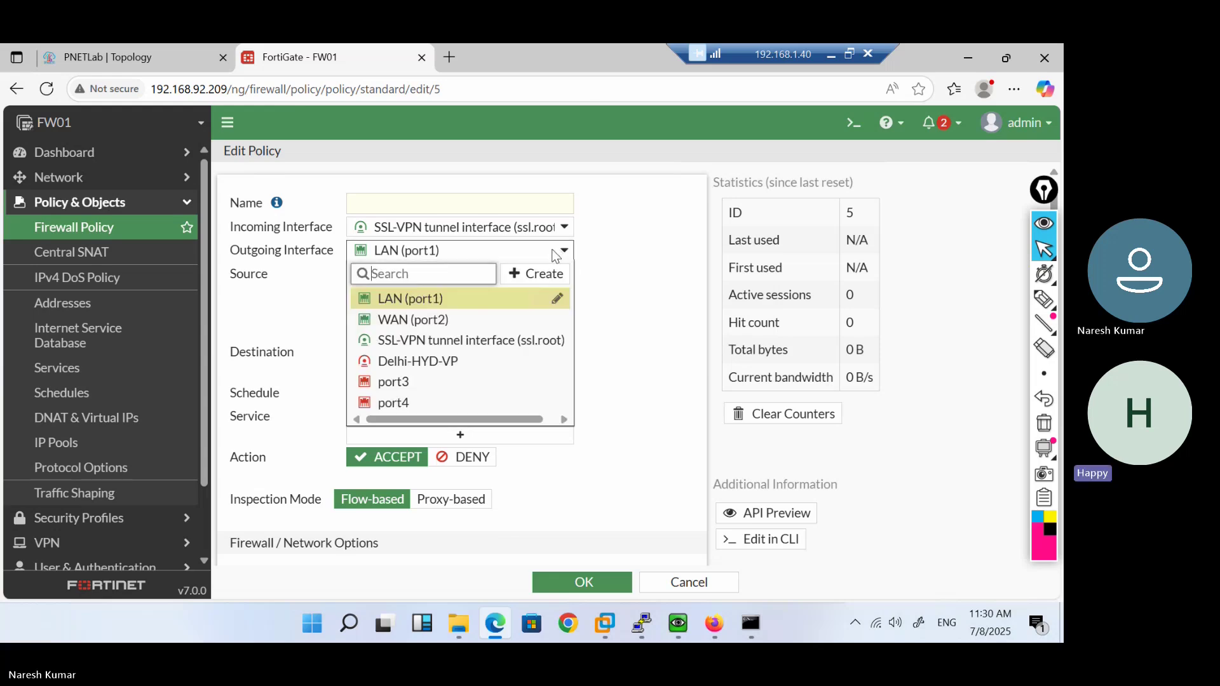
left_click(407, 320)
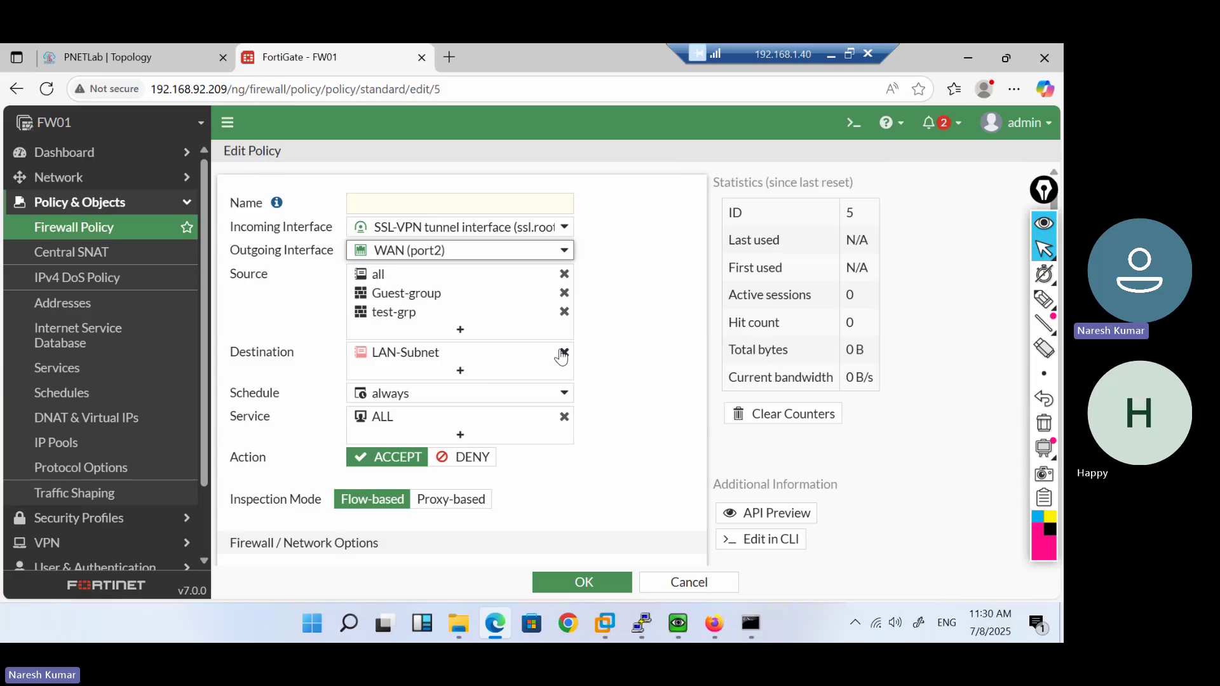
left_click(662, 582)
Dismiss the 8.8.8.8 unreachable alert and Firefox notice, and cancel Quick Connection
mouse_move(672, 641)
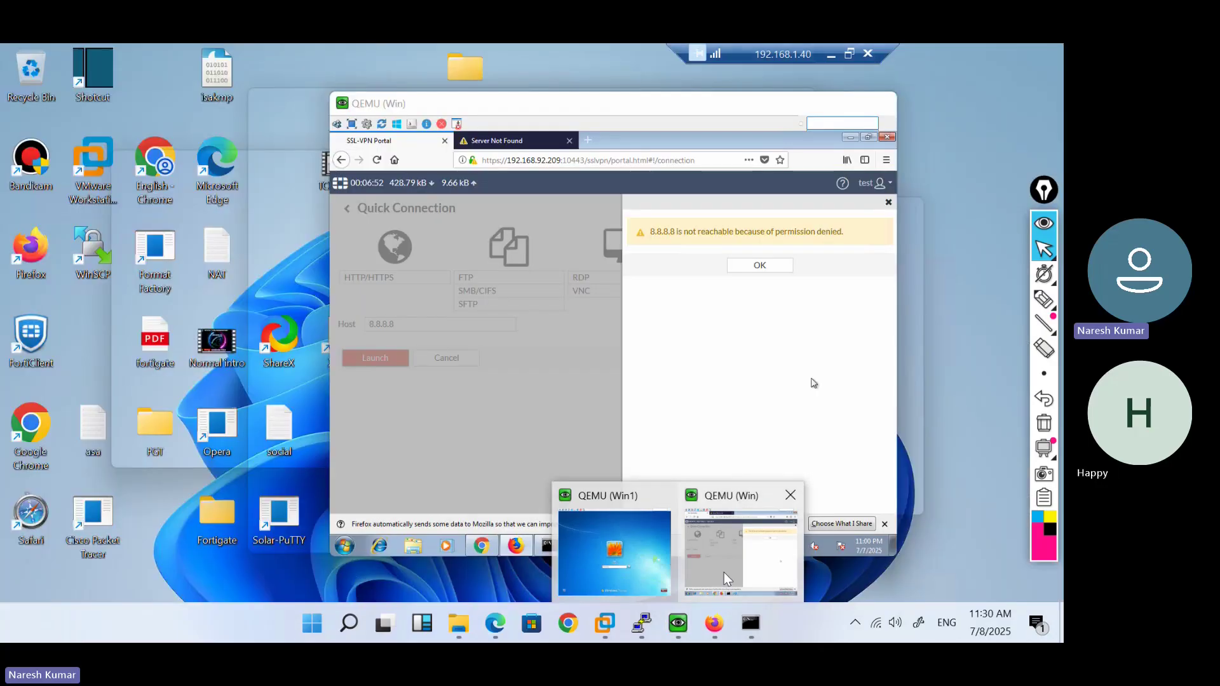
left_click(723, 572)
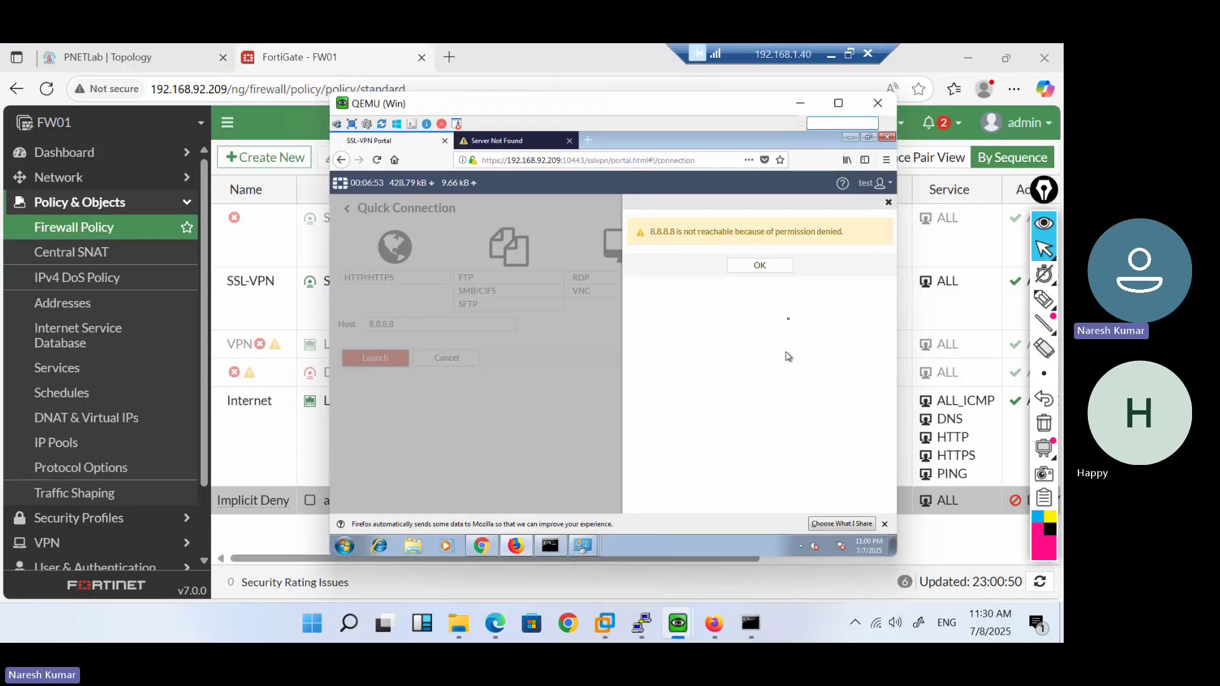
left_click(756, 267)
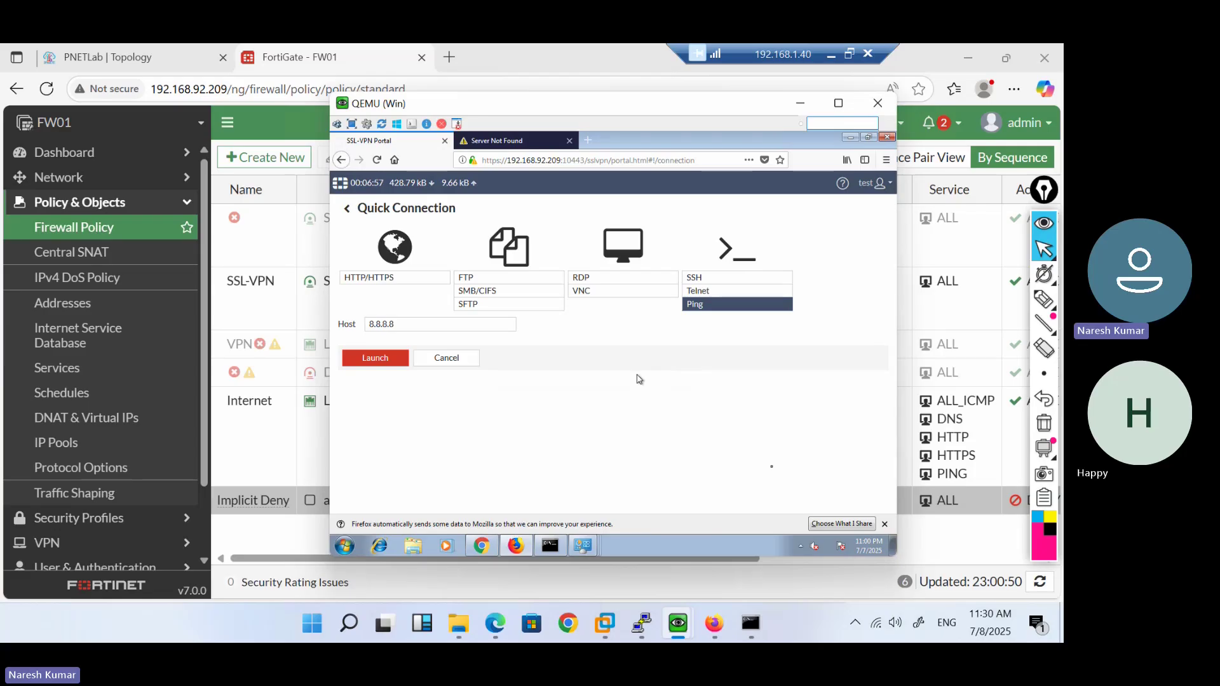
left_click(885, 524)
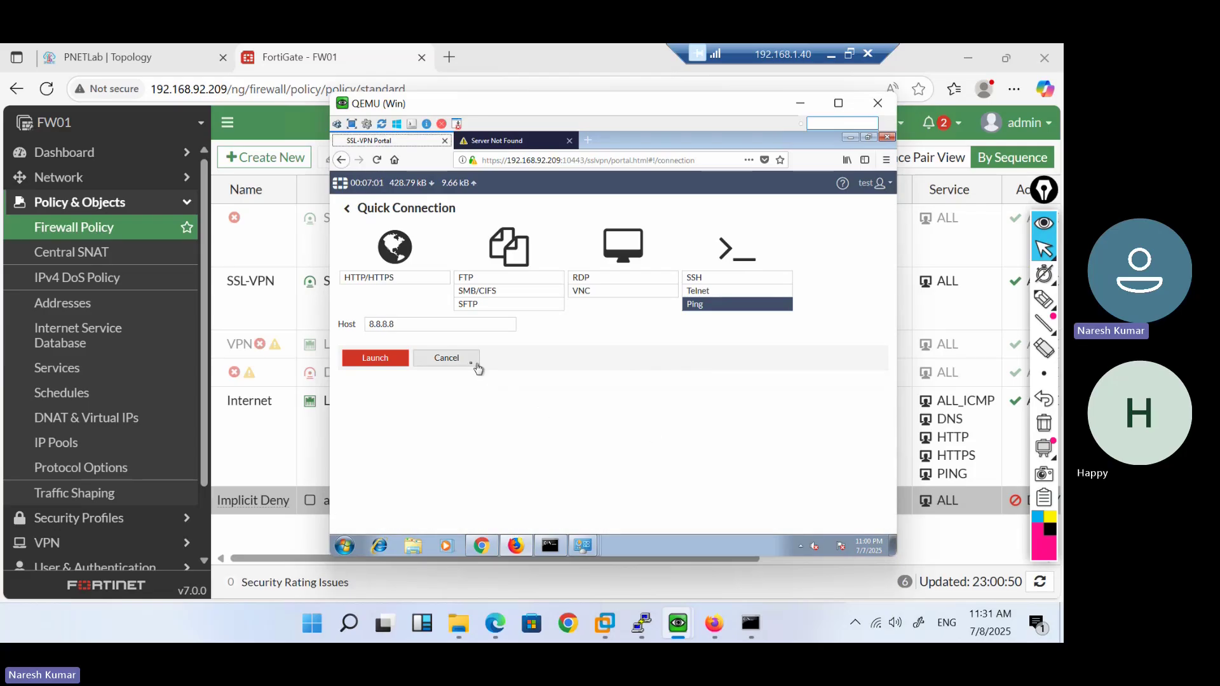
left_click(467, 362)
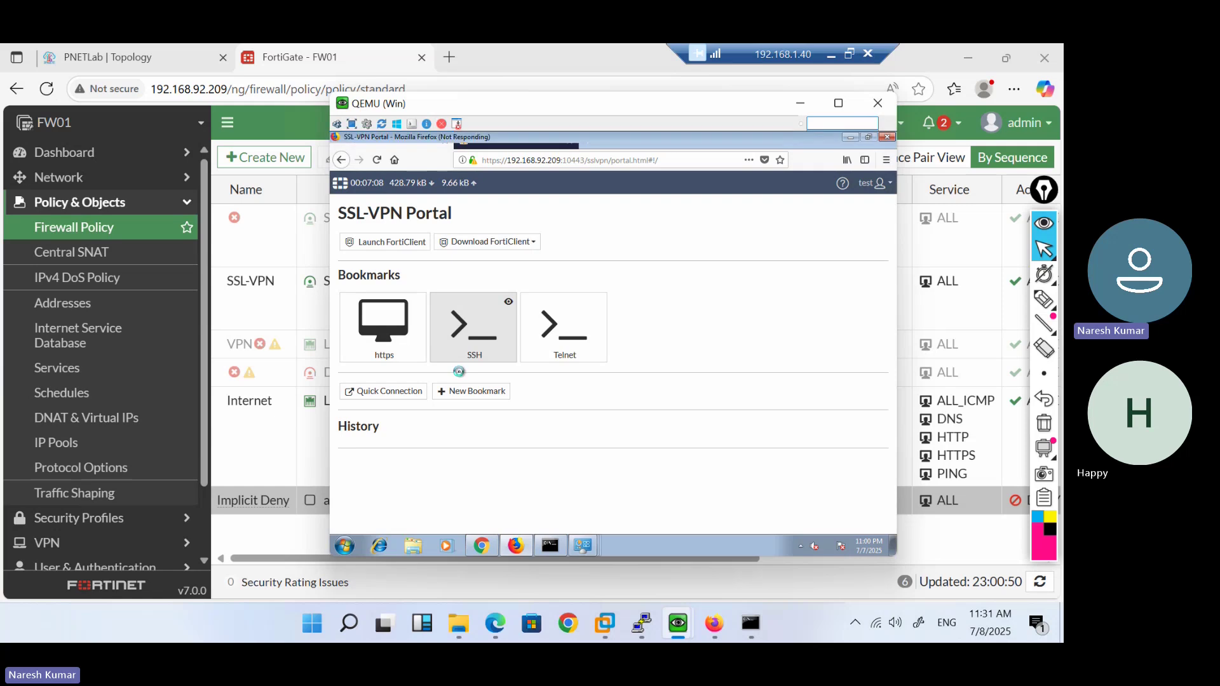
Restore the guest browser's SSL-VPN portal and show the FortiClient download options
mouse_move(678, 623)
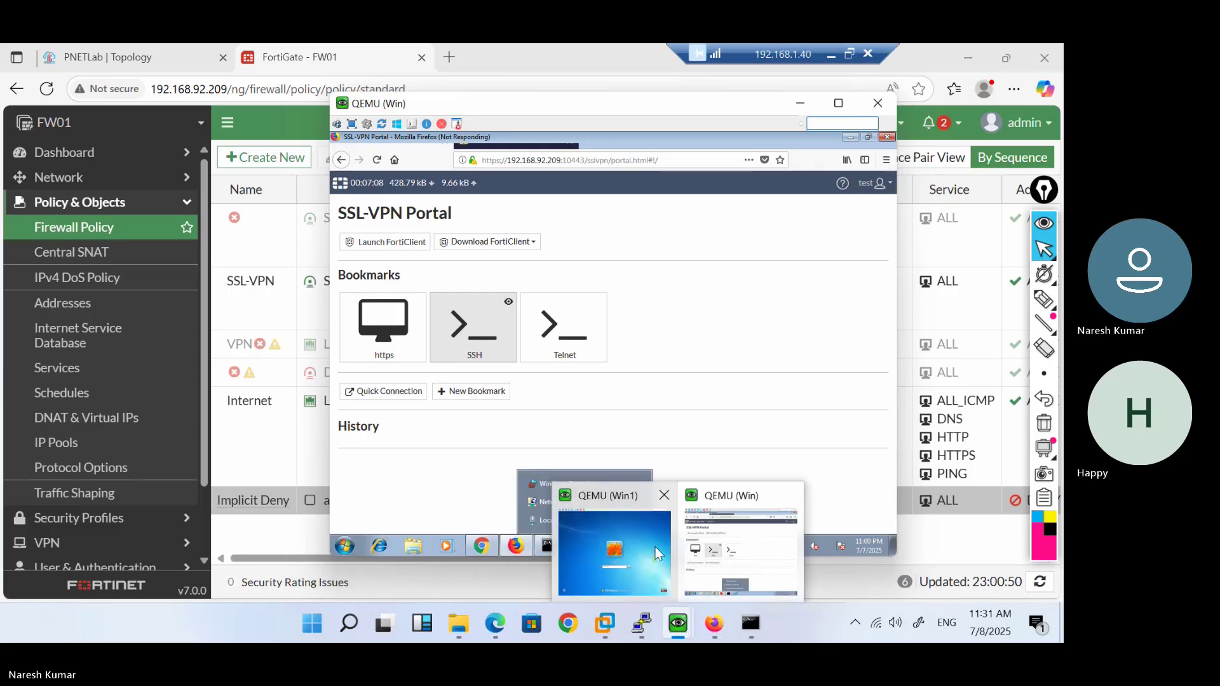
mouse_move(659, 554)
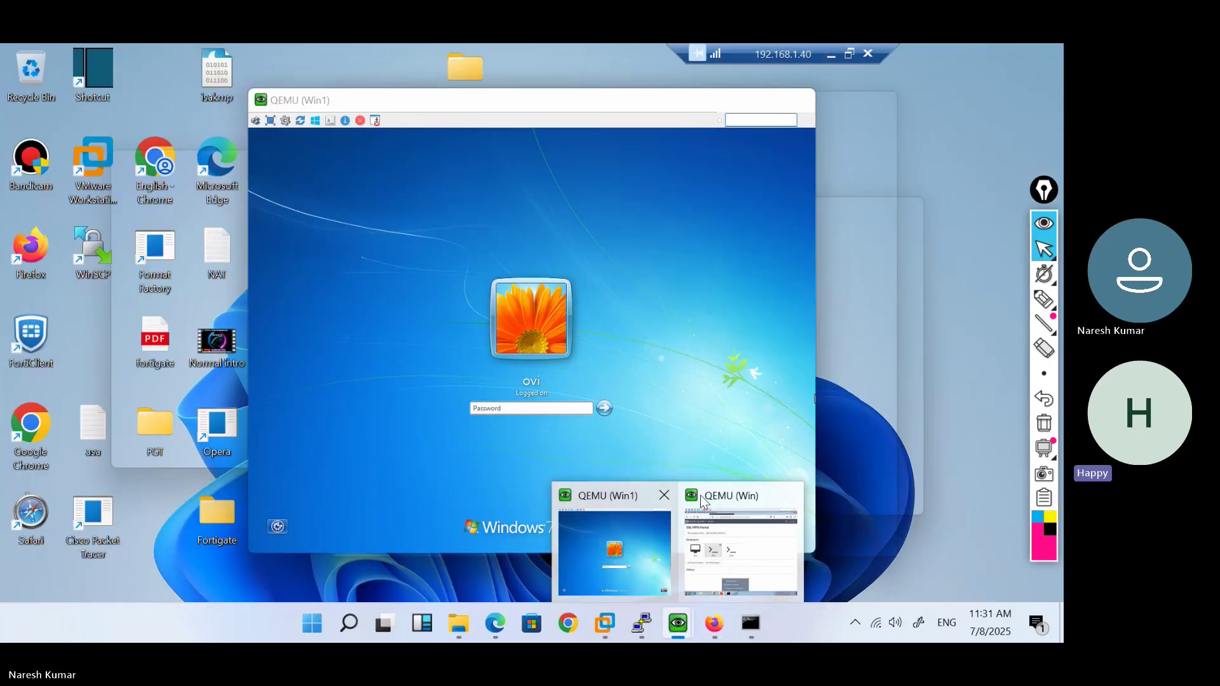
left_click(706, 501)
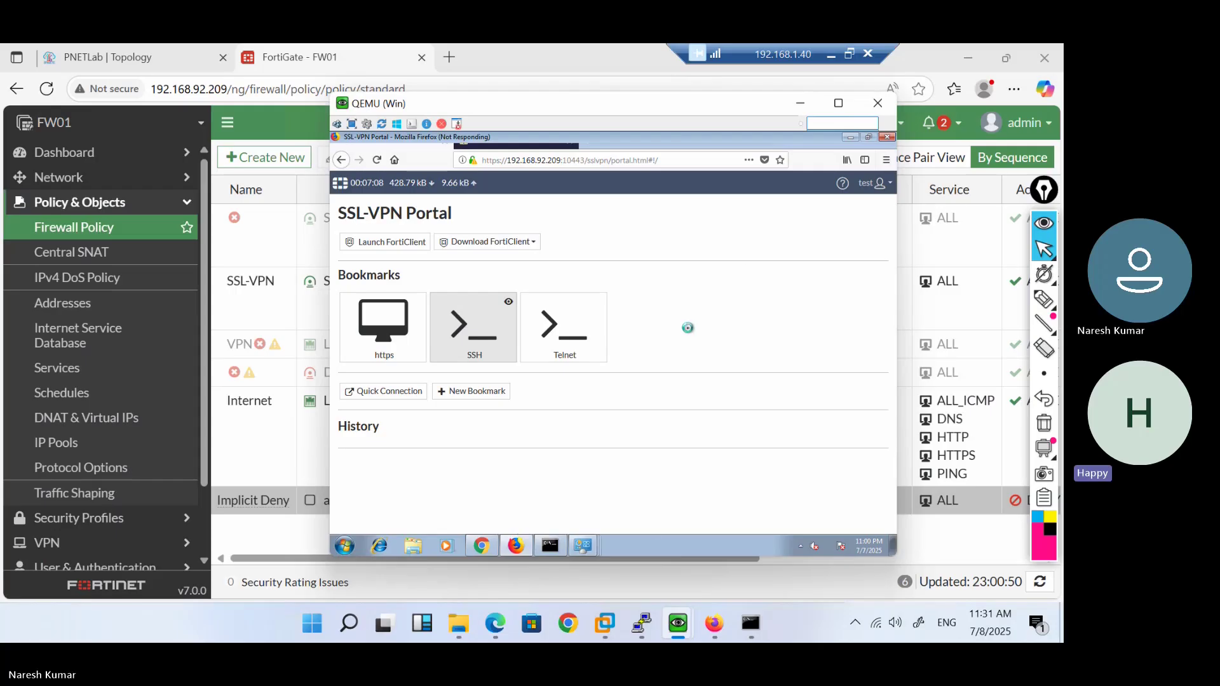
left_click(849, 138)
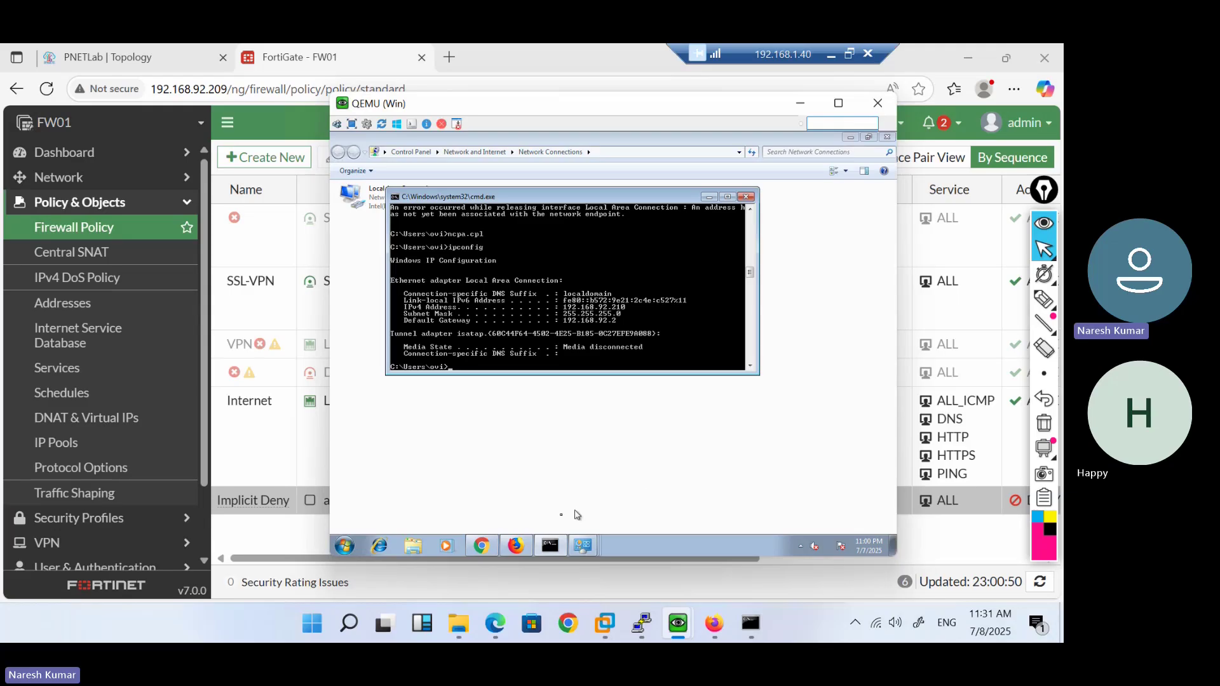
left_click(514, 548)
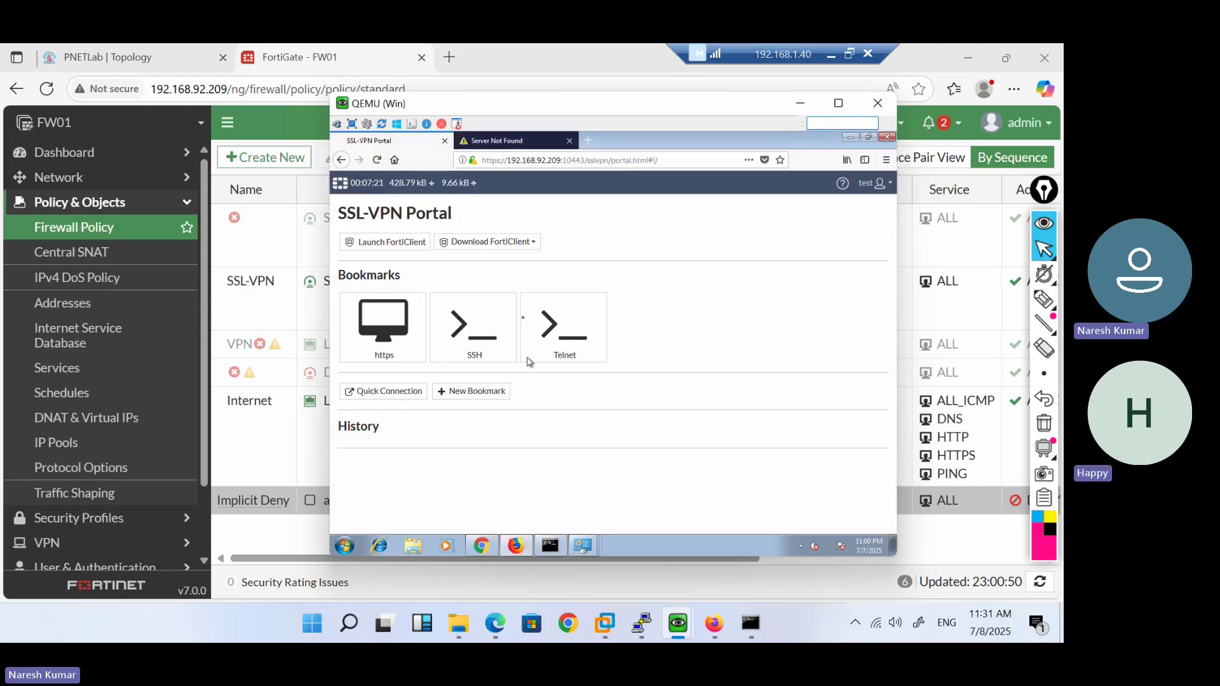
left_click(508, 244)
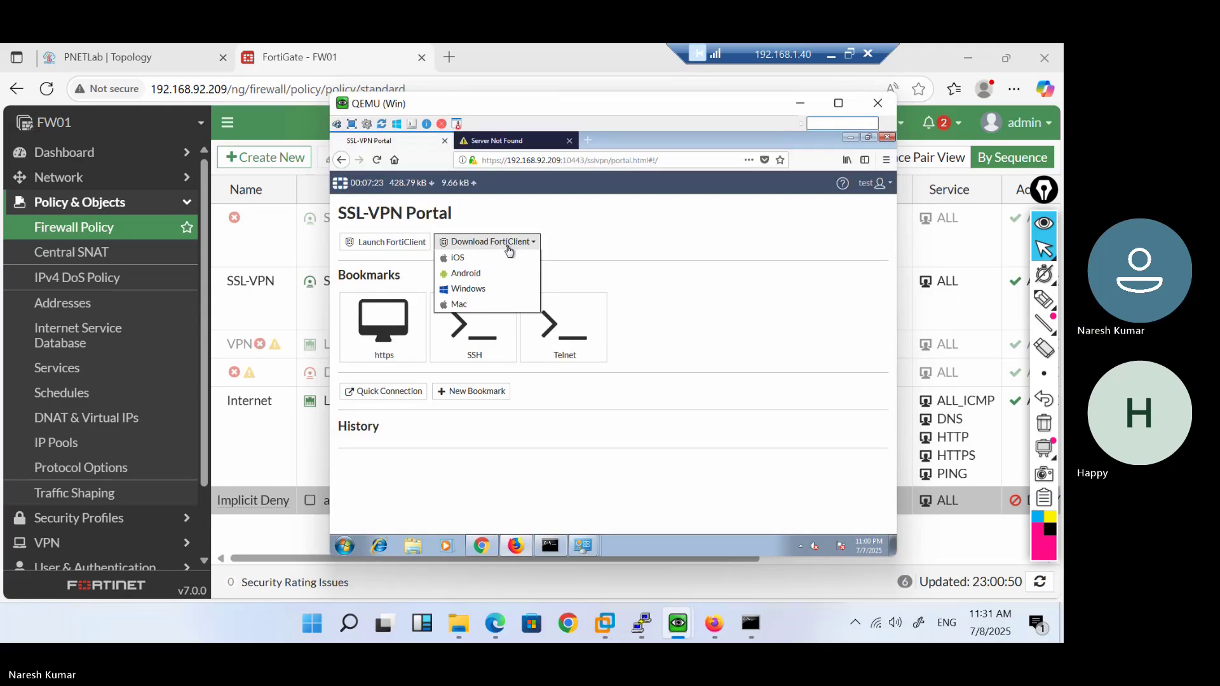
left_click(493, 290)
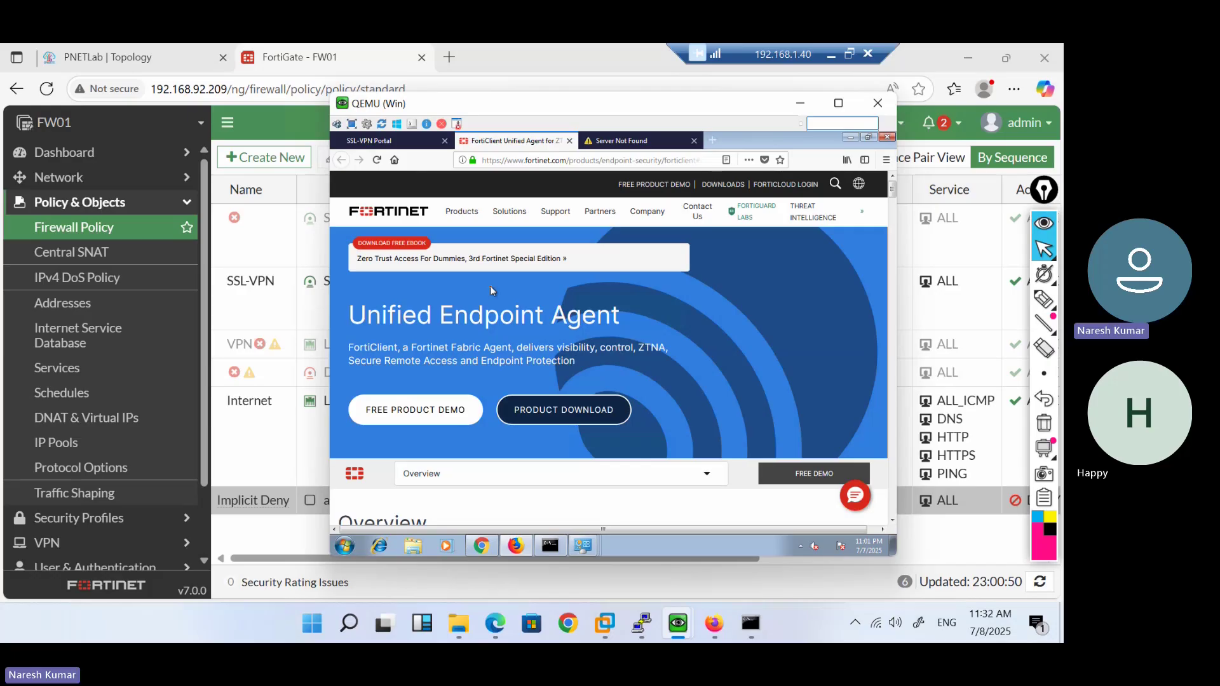
scroll(559, 352, "down", 10)
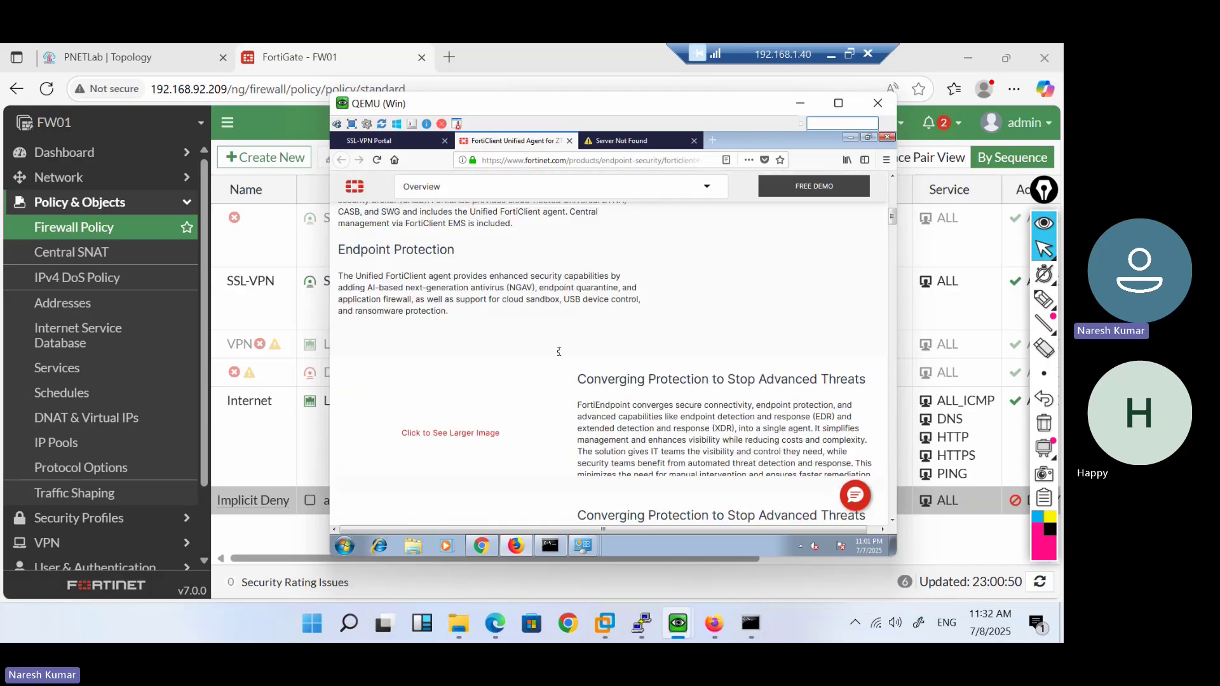
scroll(559, 353, "up", 5)
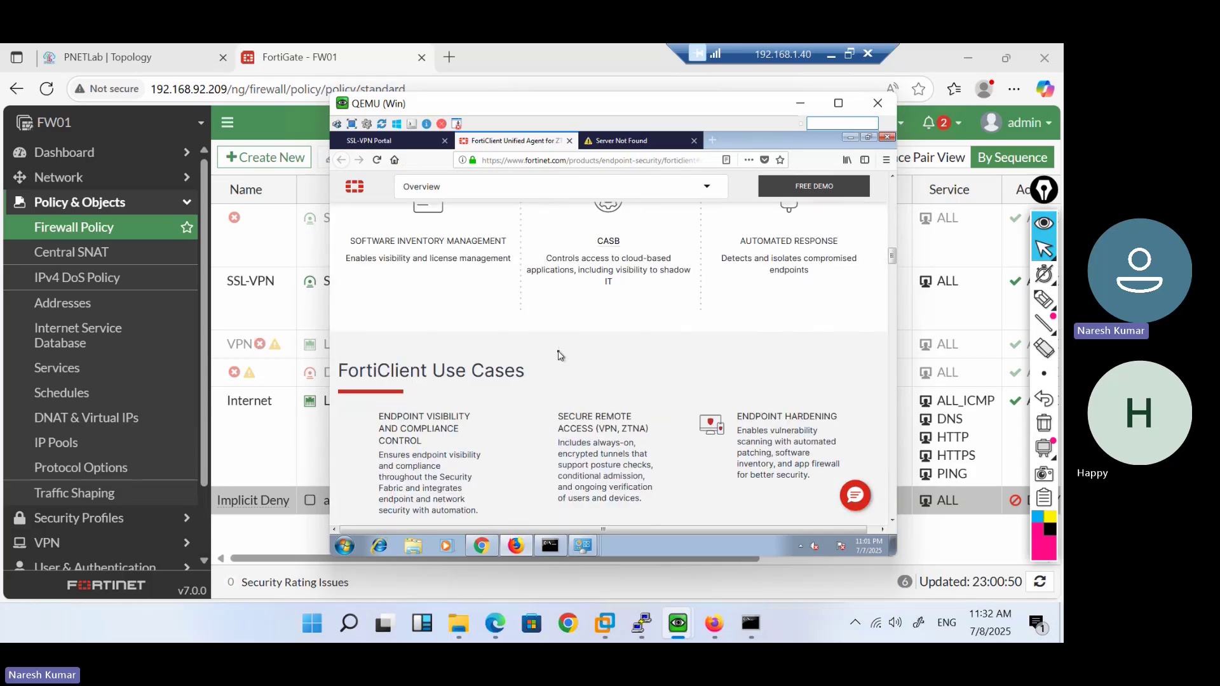
scroll(558, 355, "up", 3)
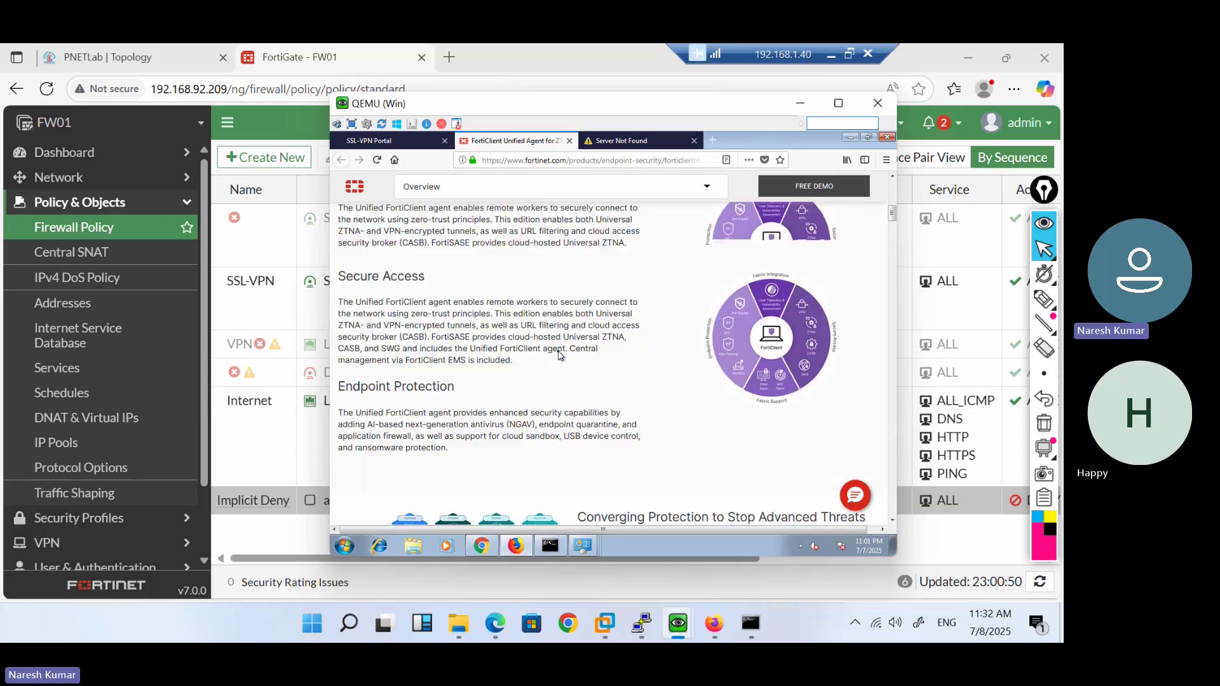
scroll(558, 353, "up", 3)
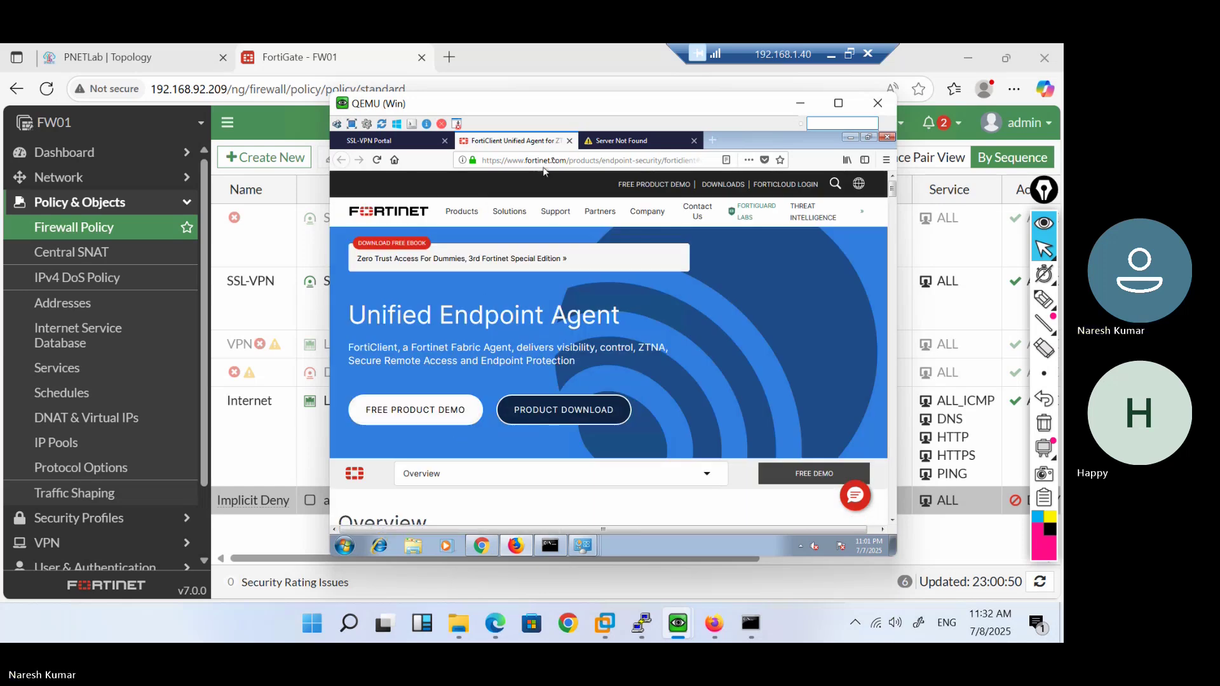
Close the FortiClient and Server Not Found tabs, then open and cancel the policy ID 5 editor
left_click(570, 141)
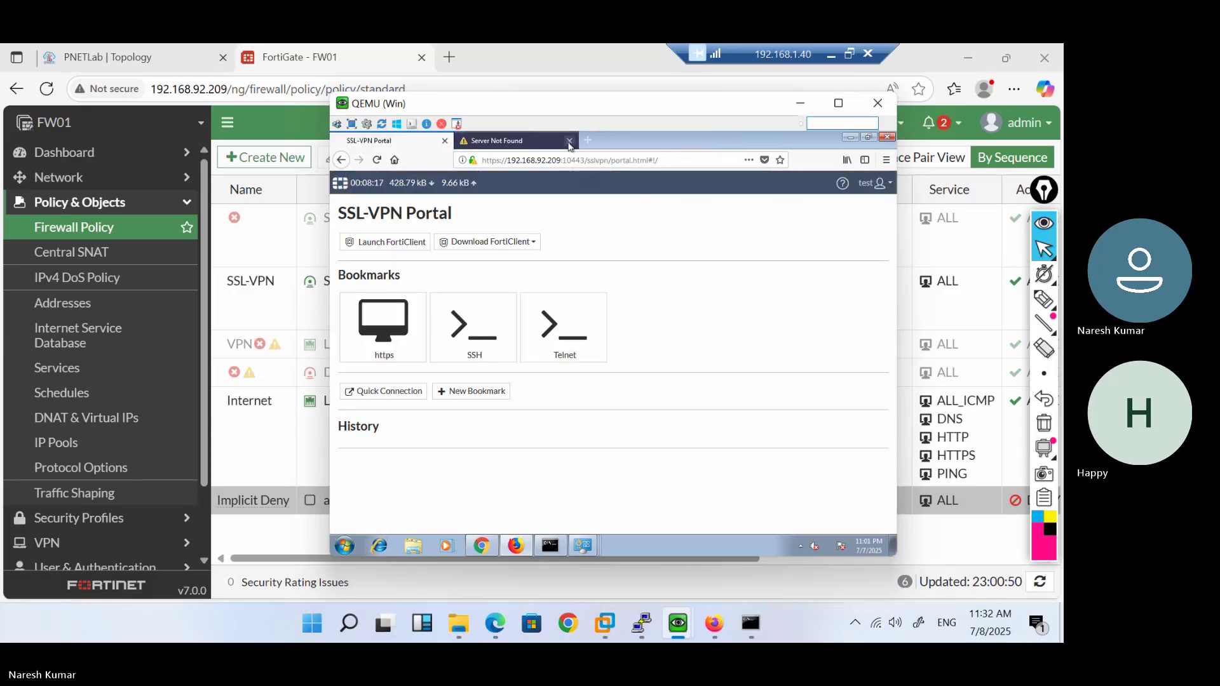
left_click(569, 142)
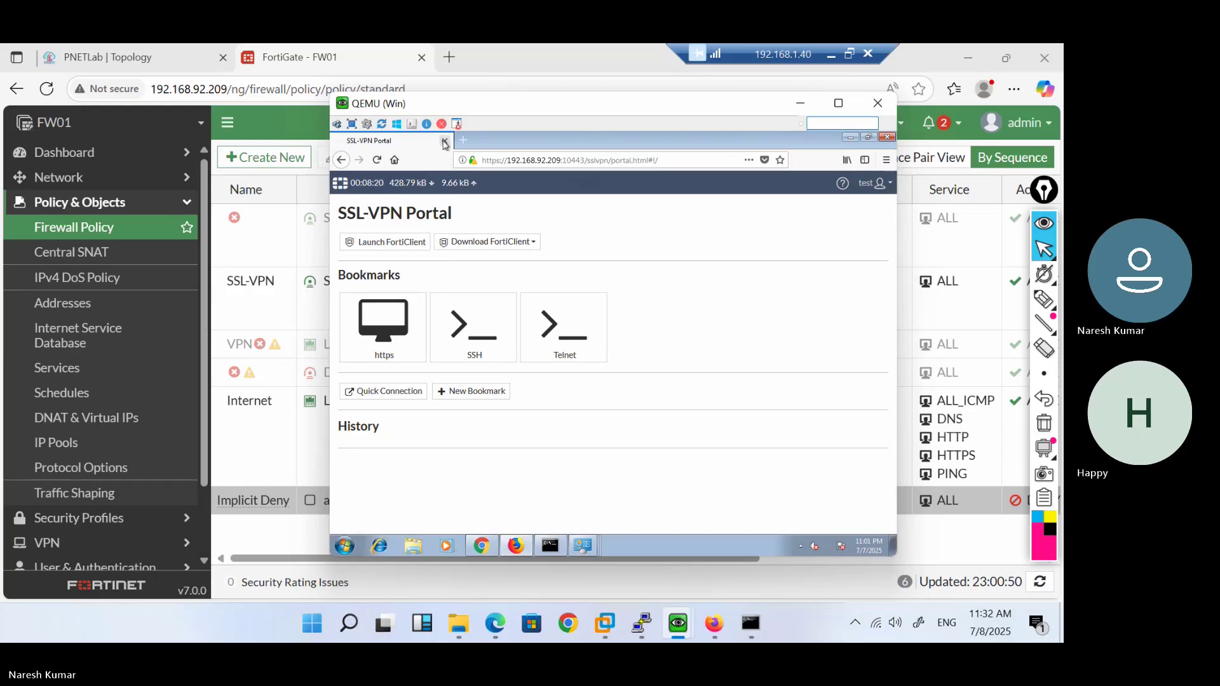
left_click(266, 251)
double_click(265, 251)
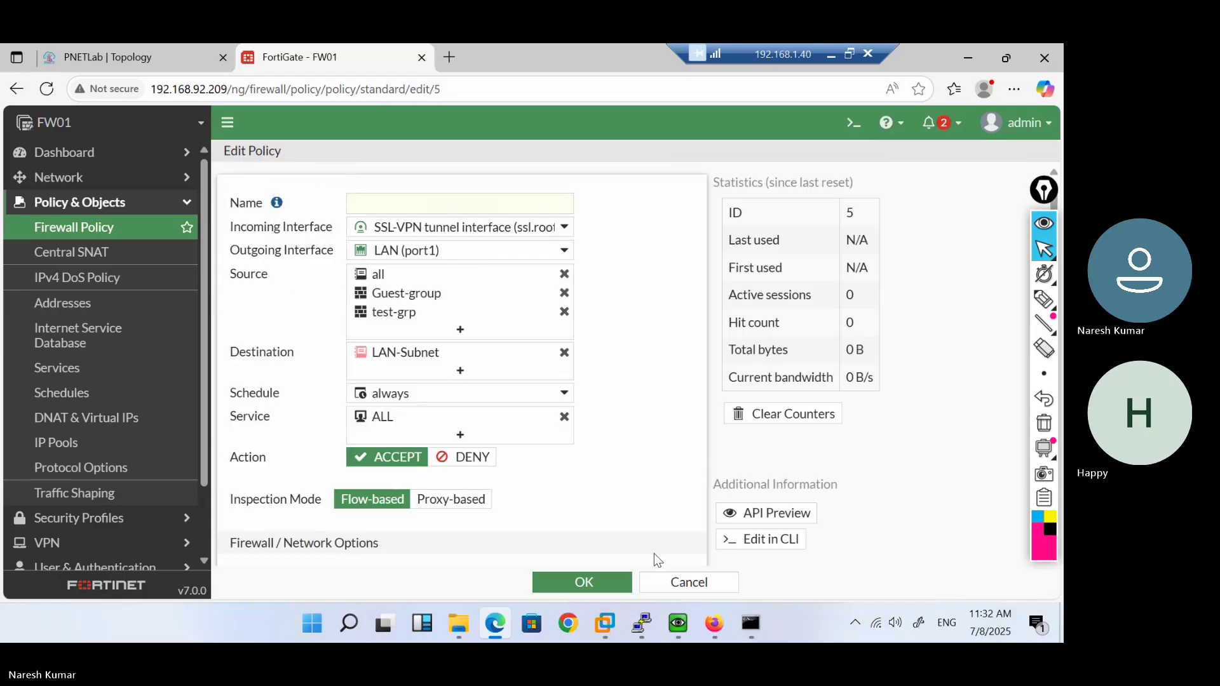
left_click(657, 585)
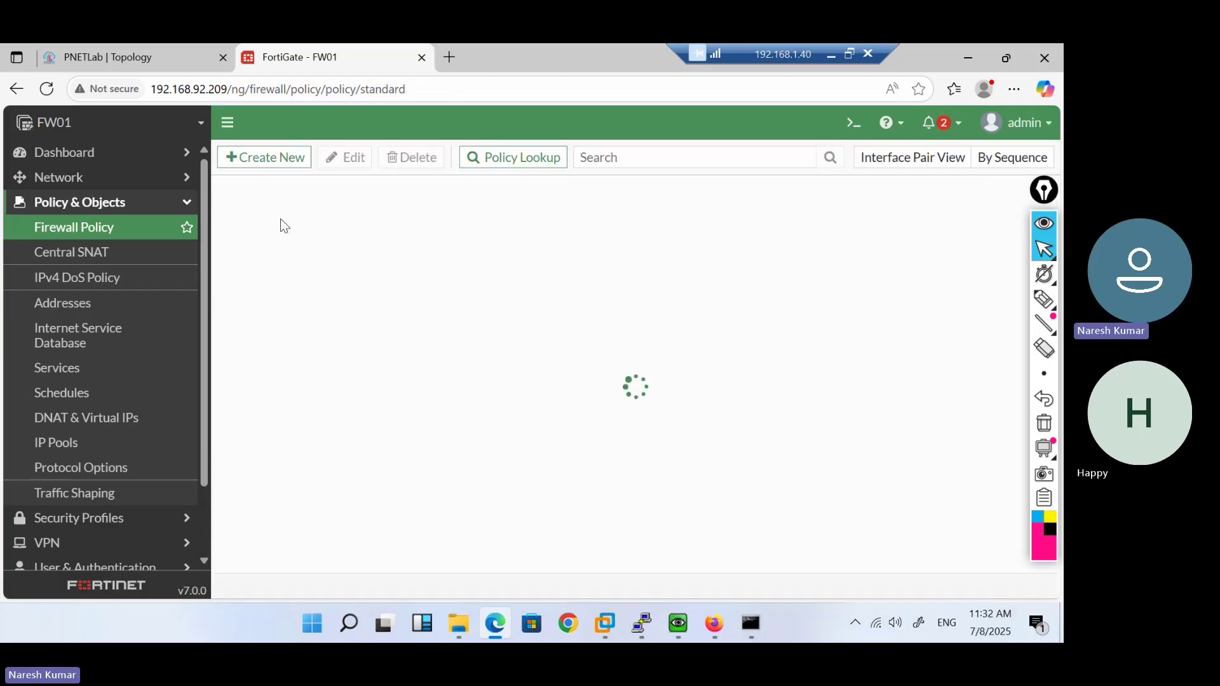